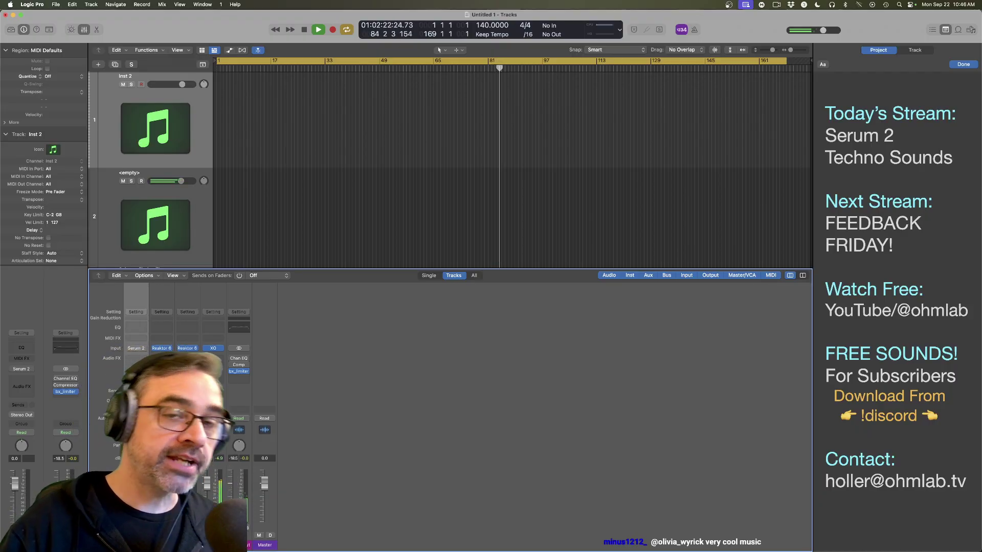
Step: Switch to Finder, view the Modular Clouds_artwork image in an enlarged preview, and close the preview
key(super+Tab)
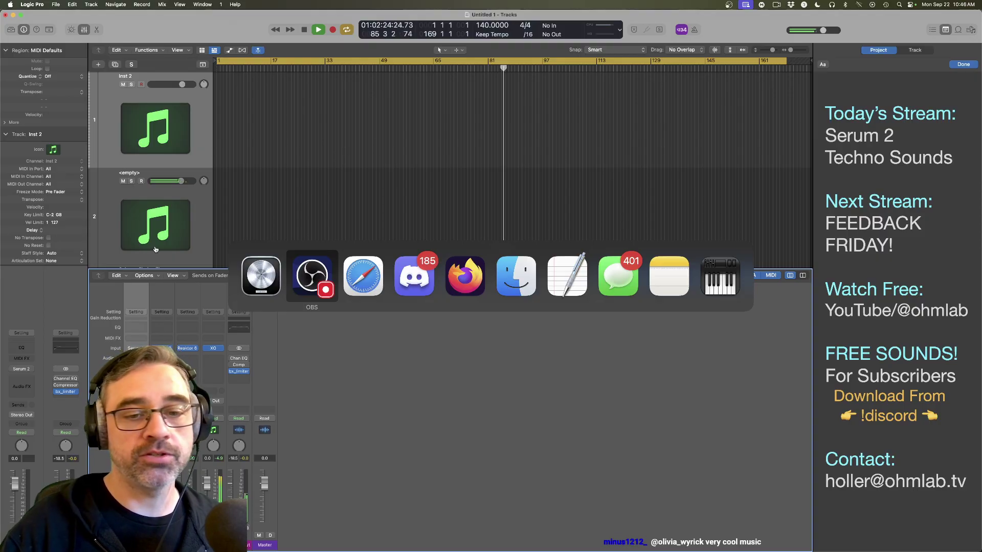
click(515, 282)
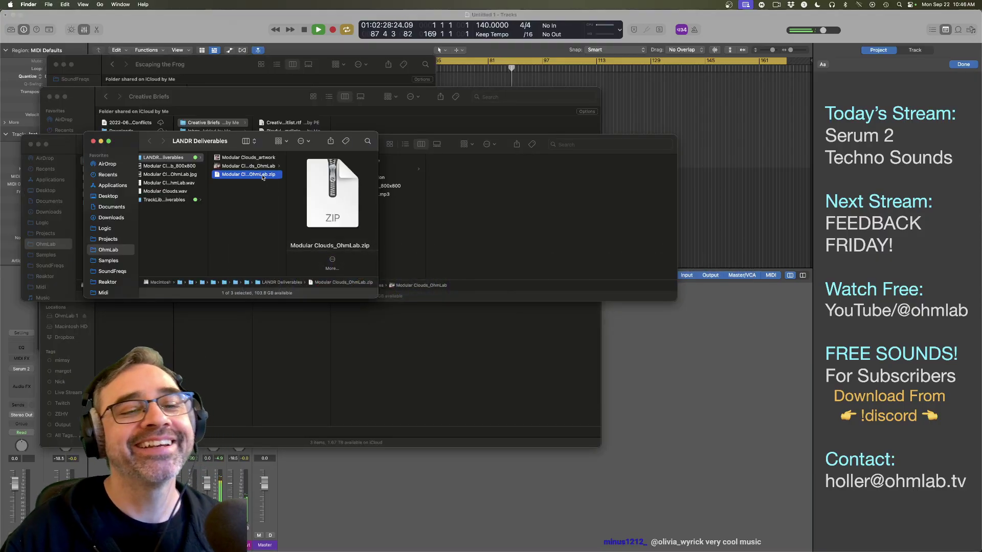
click(248, 165)
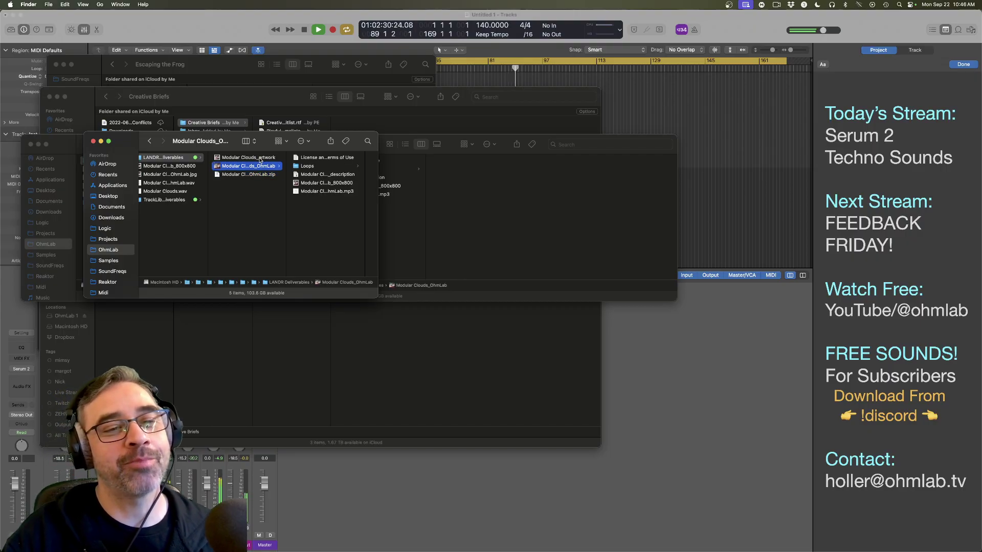
click(259, 158)
key(space)
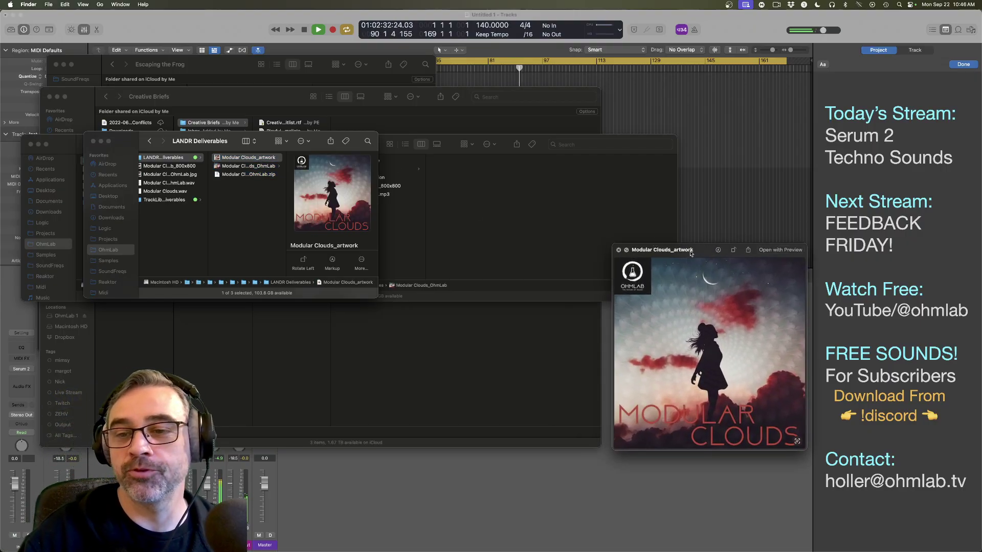
drag(691, 253, 375, 123)
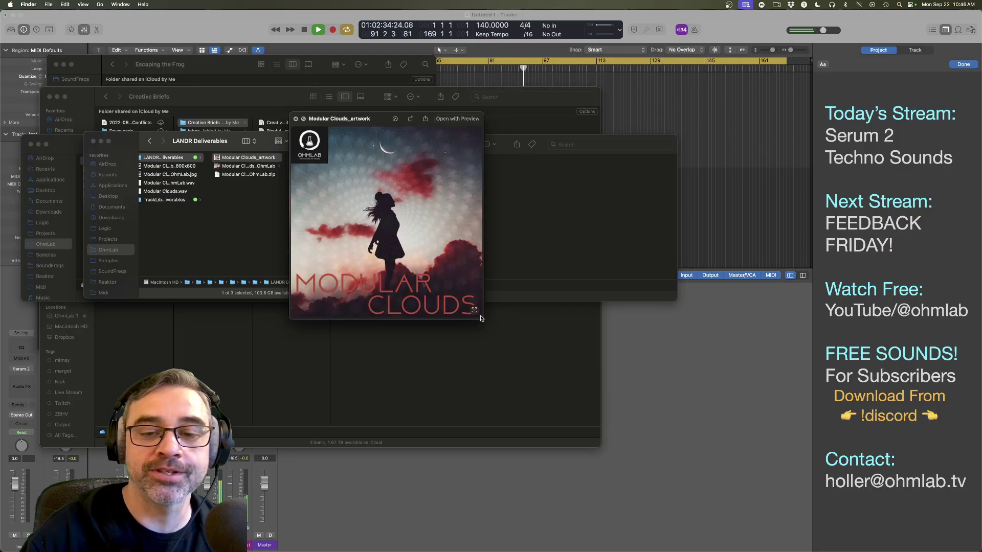
drag(481, 318, 503, 379)
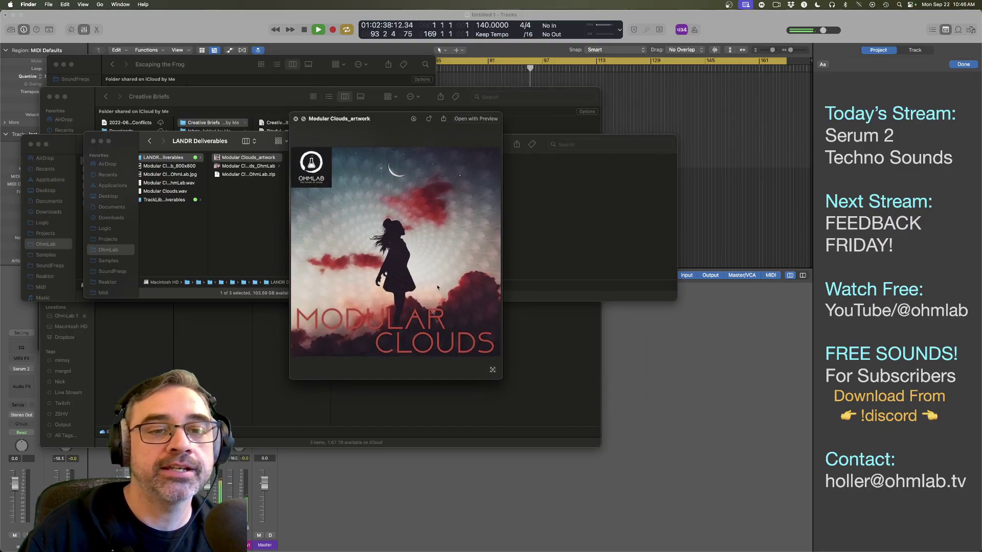
click(295, 119)
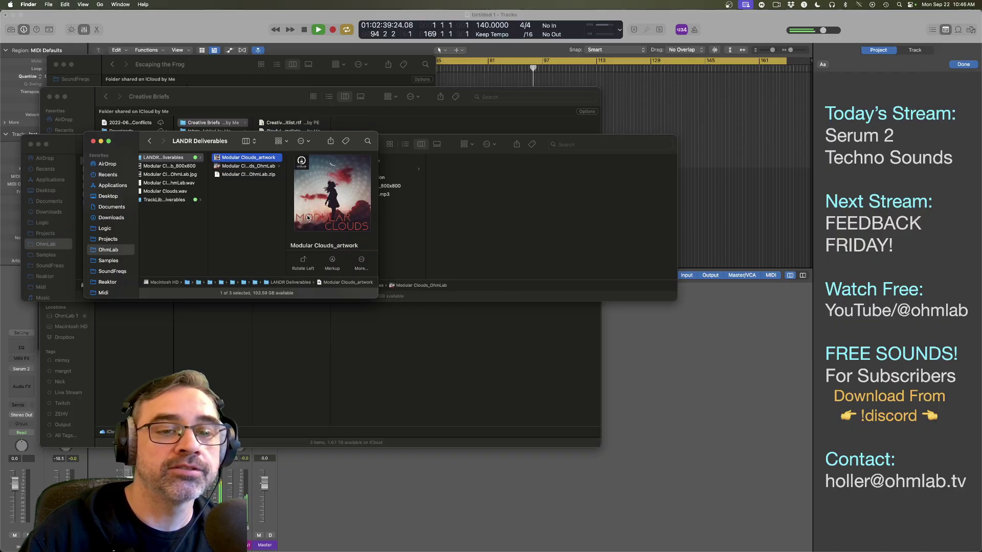
Step: Select Modular Clouds_OhmLab.mp3 inside the Modular Clouds_OhmLab folder
click(246, 166)
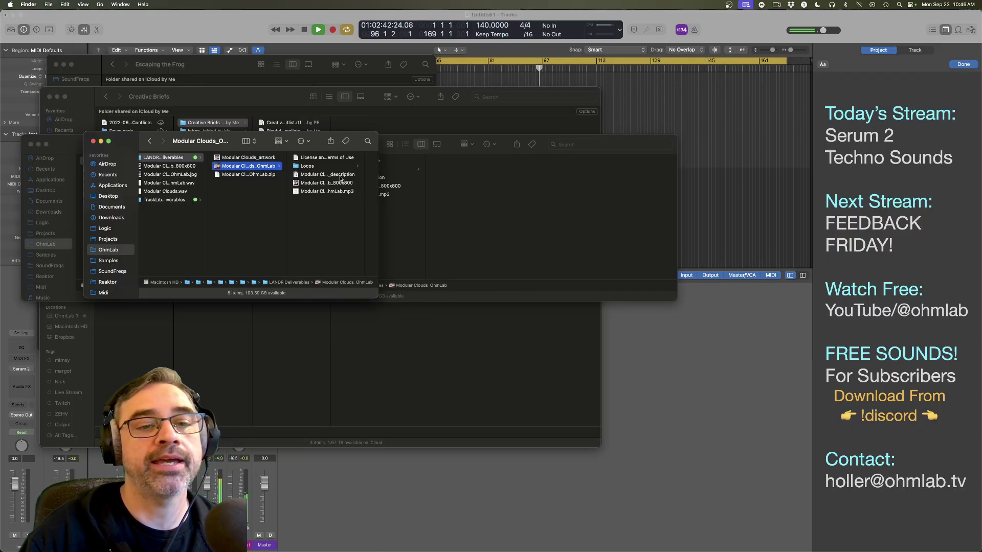
click(327, 190)
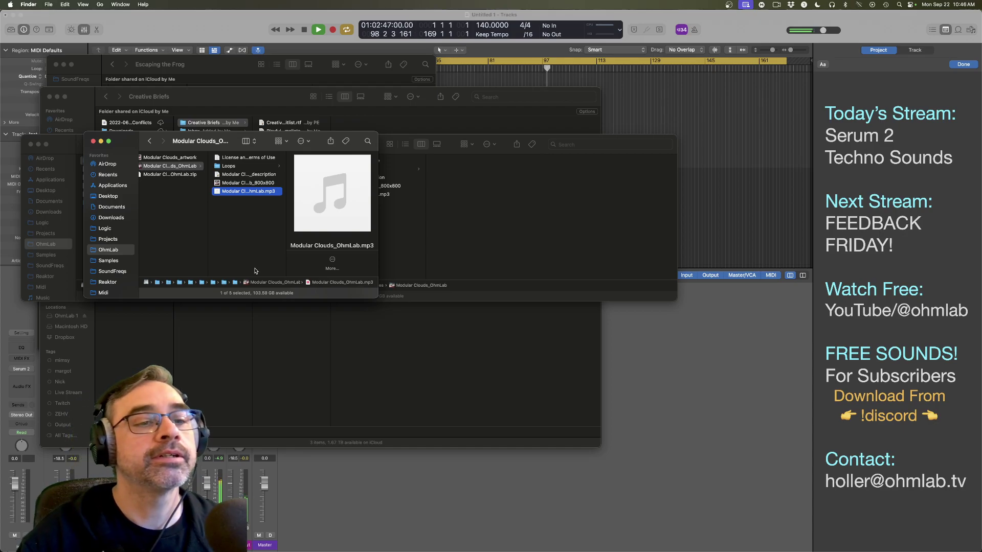
Step: Switch to Logic Pro, select the second track, and open its Reaktor 6 instrument window
key(super+Tab)
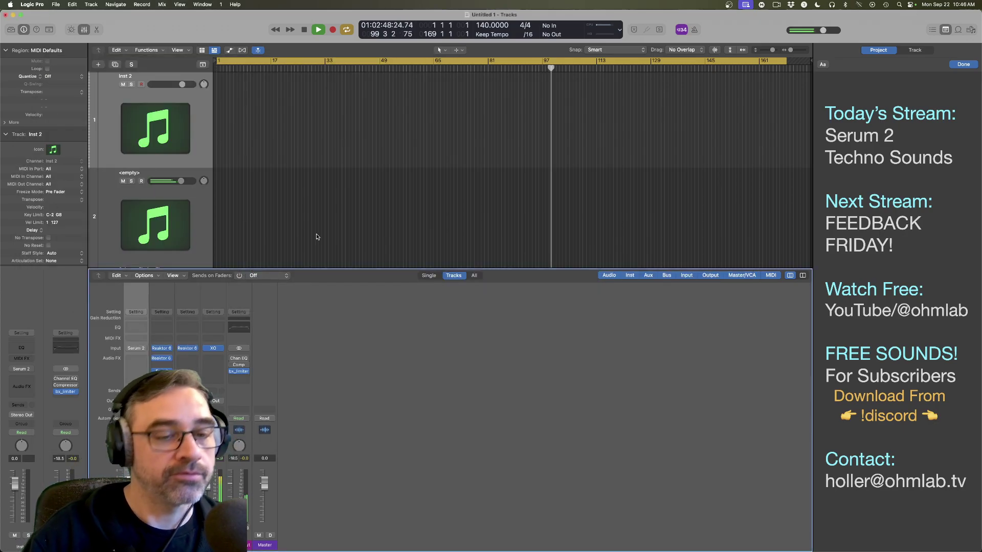
scroll(157, 192, up, 2)
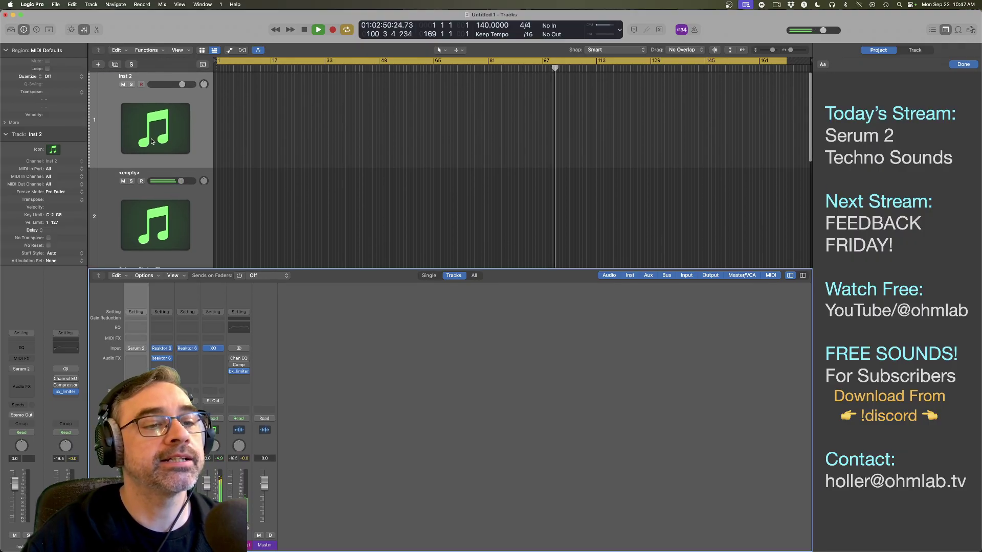
click(154, 213)
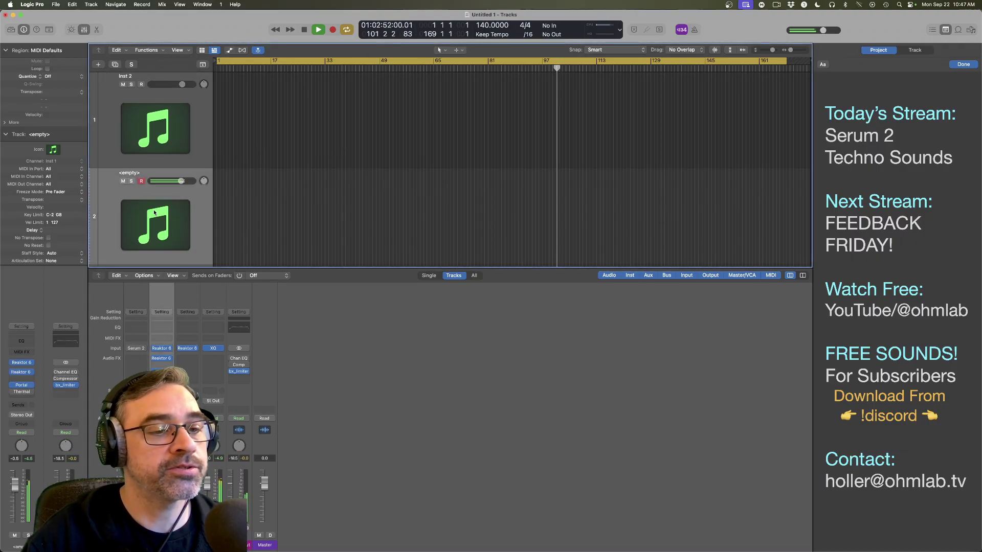
click(23, 364)
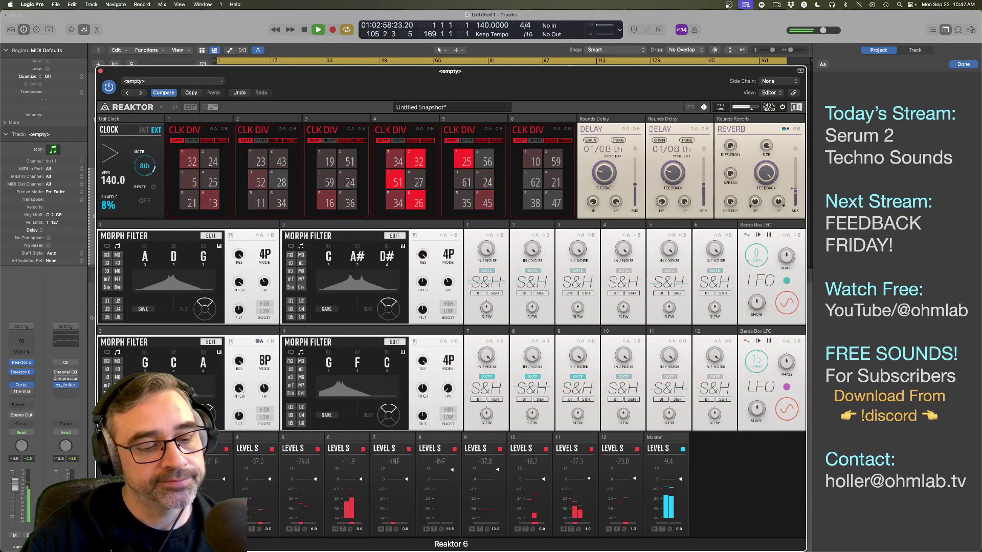
key(super+grave)
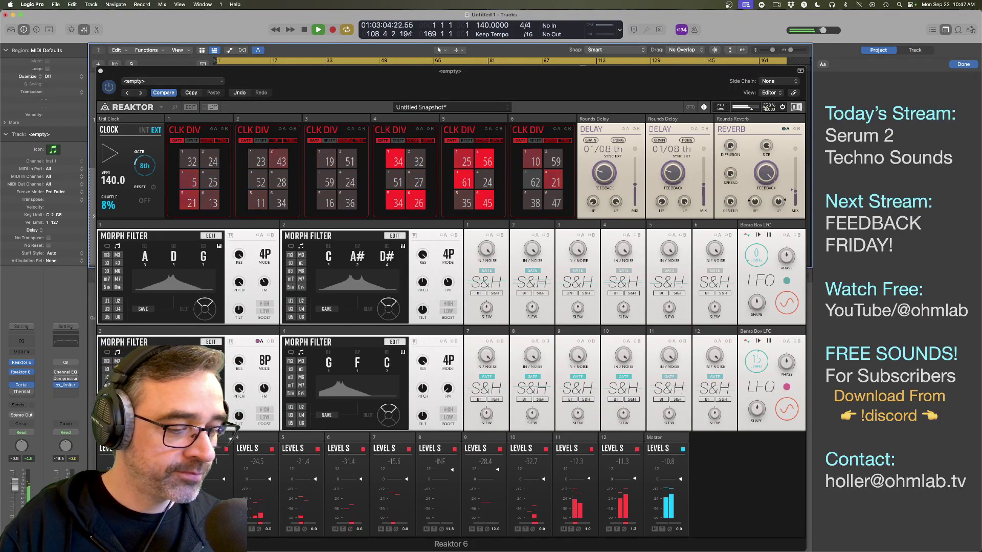
Step: Switch to Finder and play a preview of the Melodic 4ths 03 loop from the Modular Clouds Loops folder
key(super+Tab)
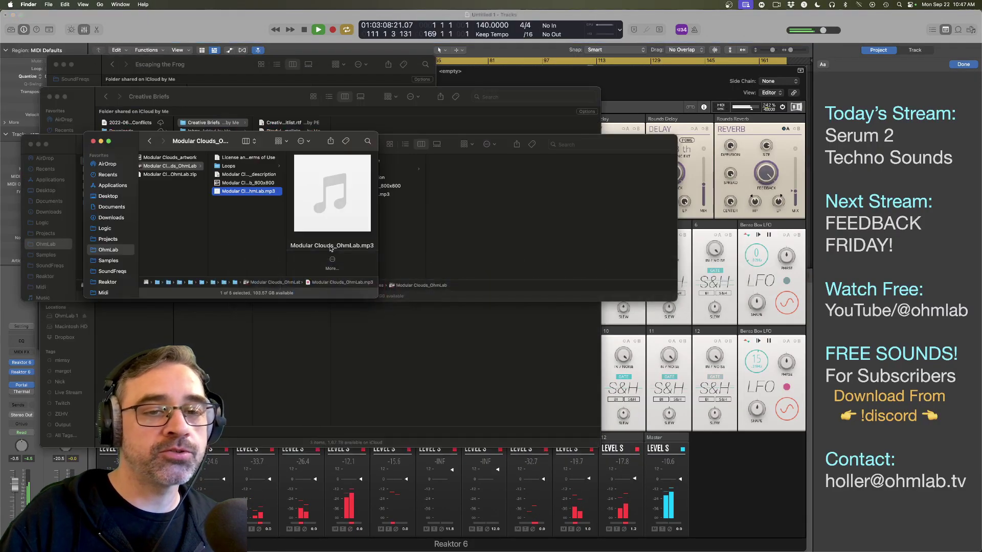
click(246, 167)
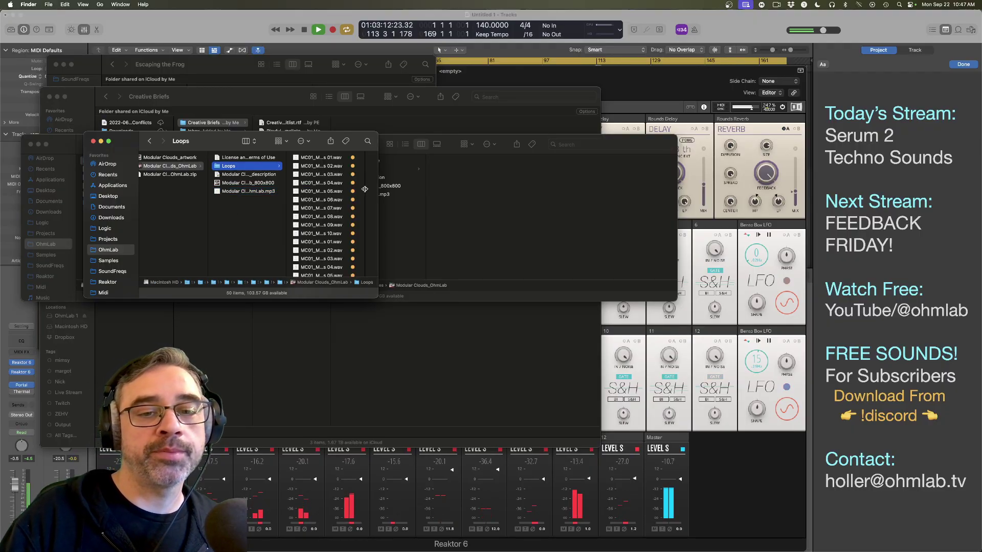
click(379, 176)
key(space)
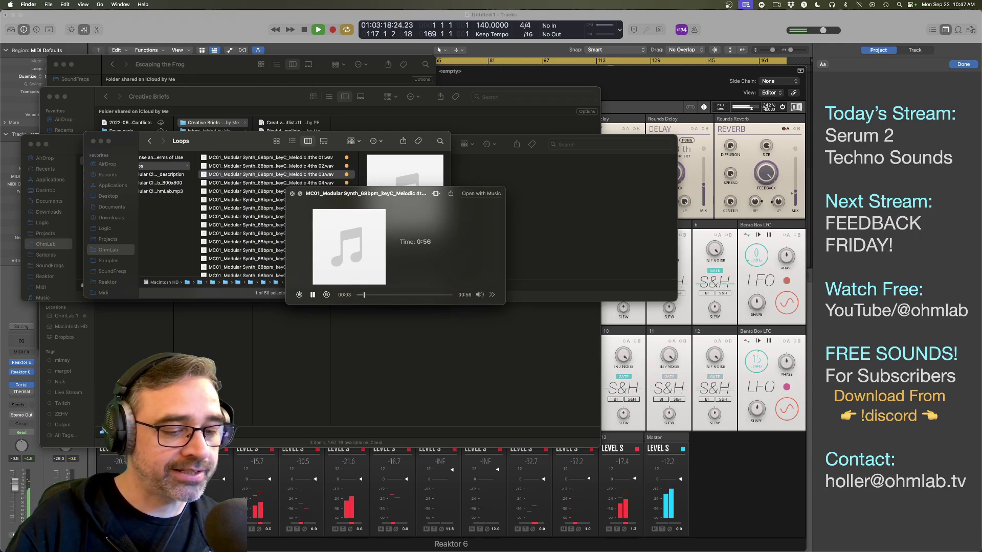
key(super+Tab)
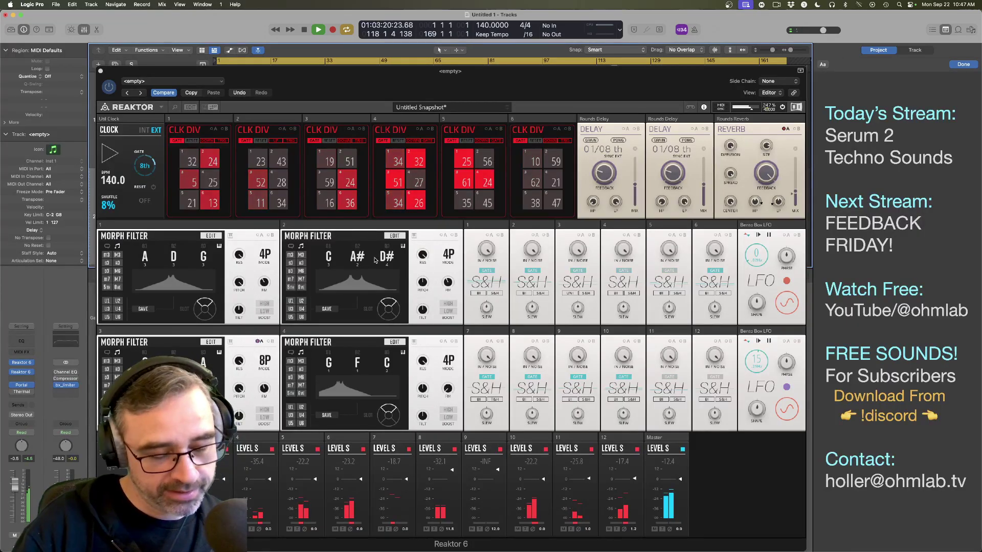
key(super+Tab)
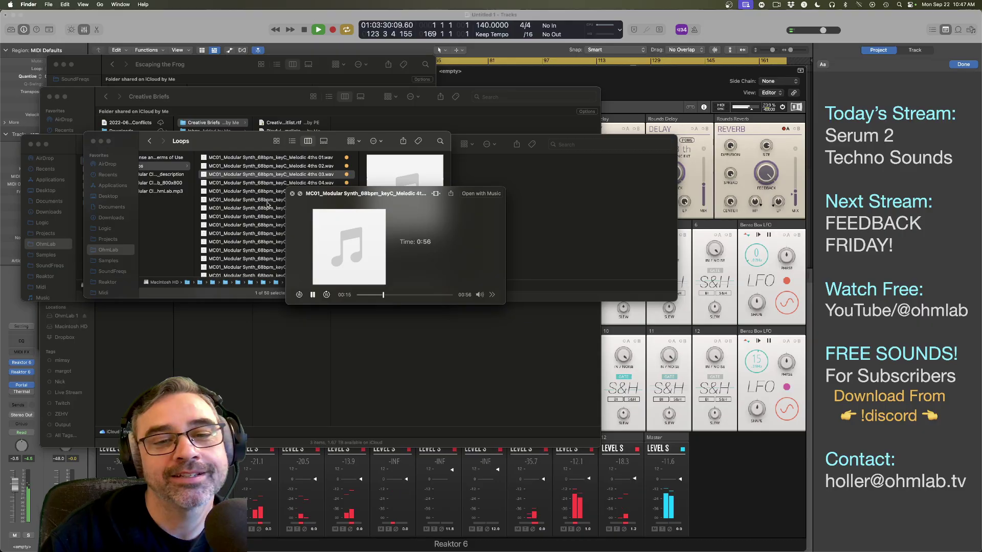
Step: Audition the Melodic 8ths 01, 03 and 08 loops and move the audio preview clear of the file names
click(279, 241)
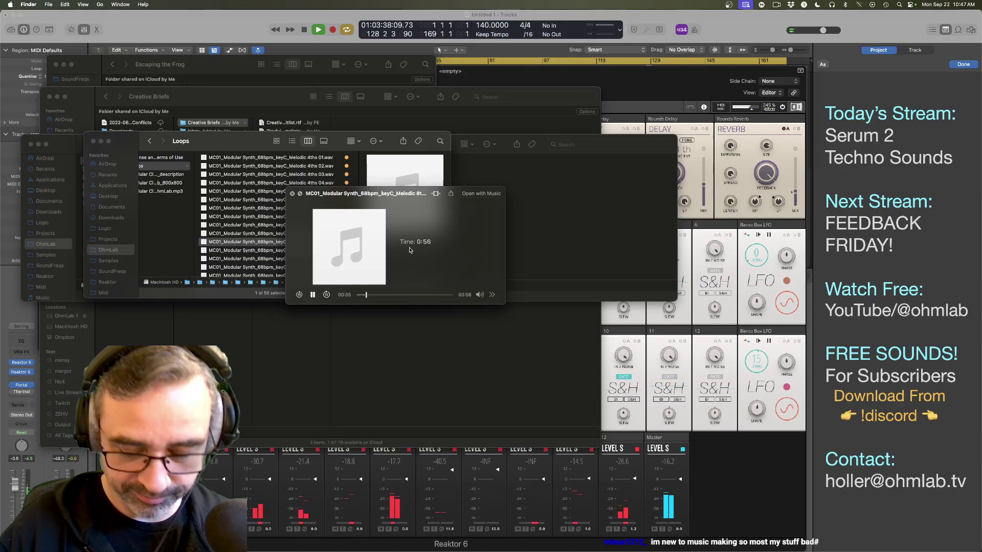
click(255, 259)
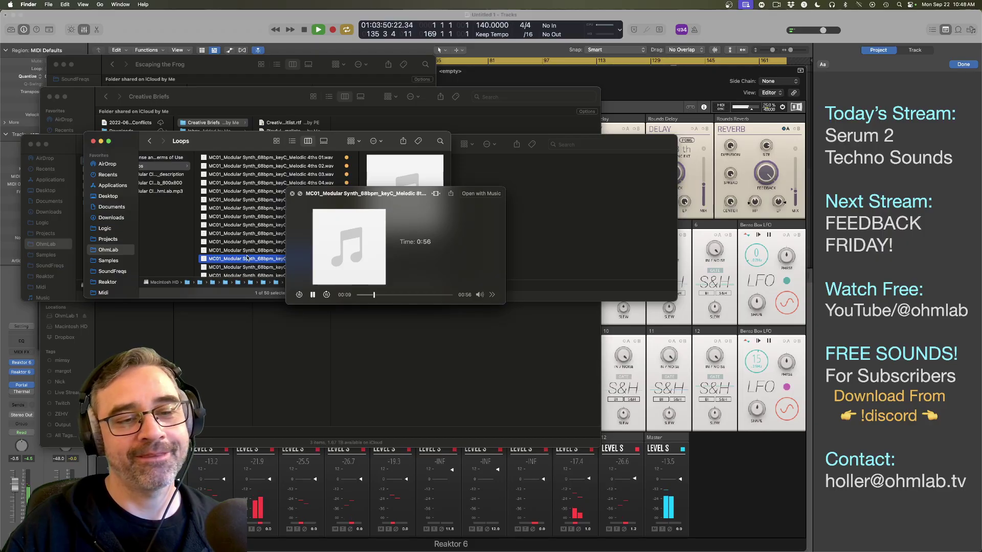
scroll(248, 245, down, 3)
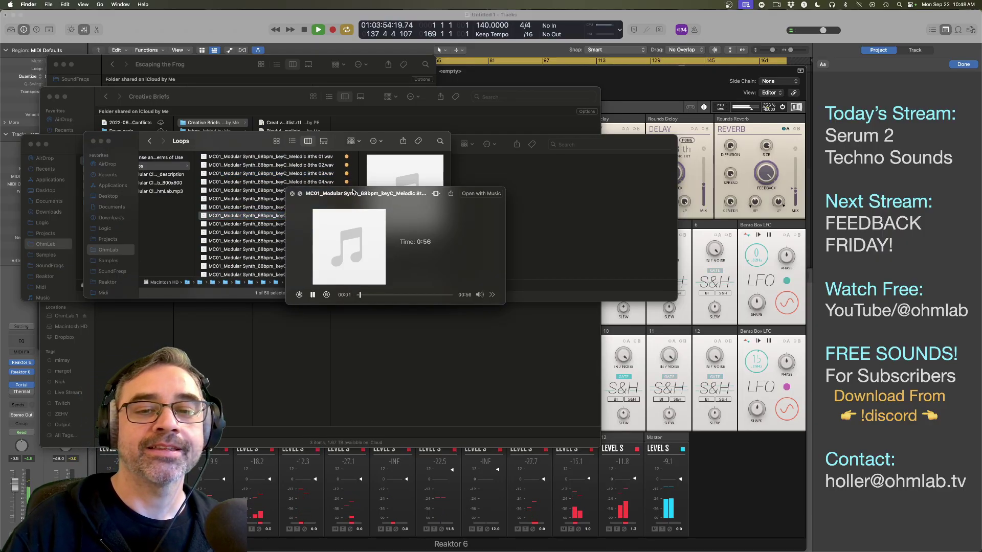
drag(354, 192, 504, 203)
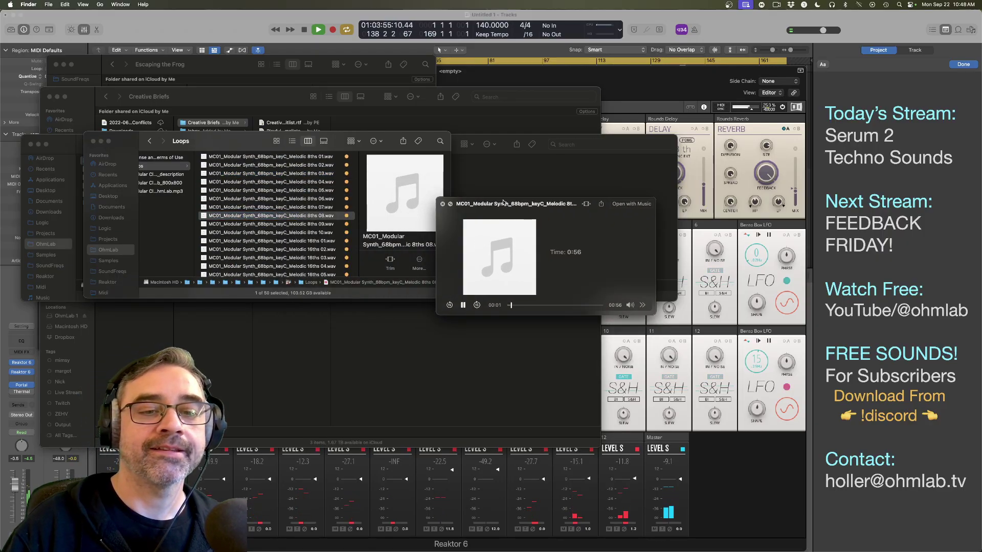
Step: Audition the Melodic 16ths 02, 05 and 08 loops in the Loops folder
scroll(278, 219, down, 2)
click(265, 211)
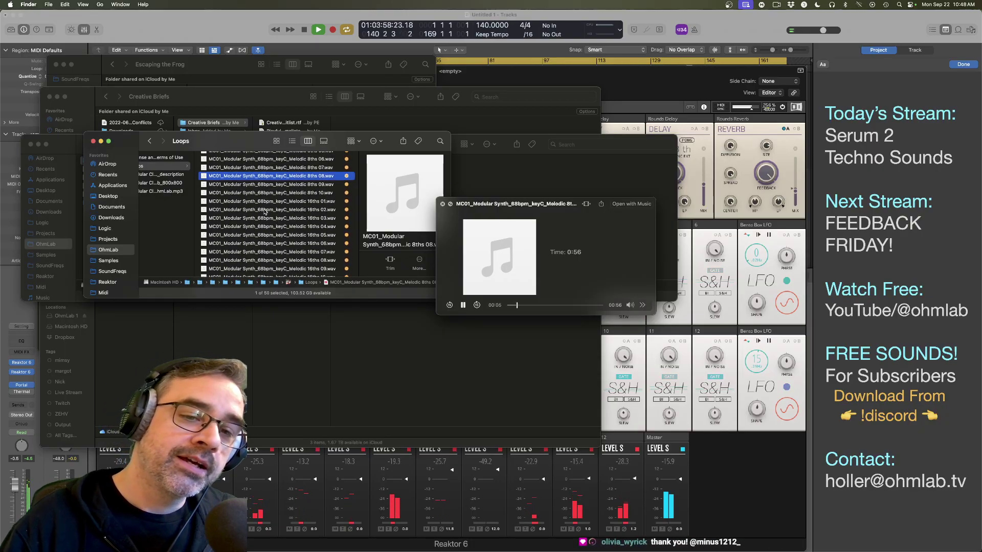
click(265, 210)
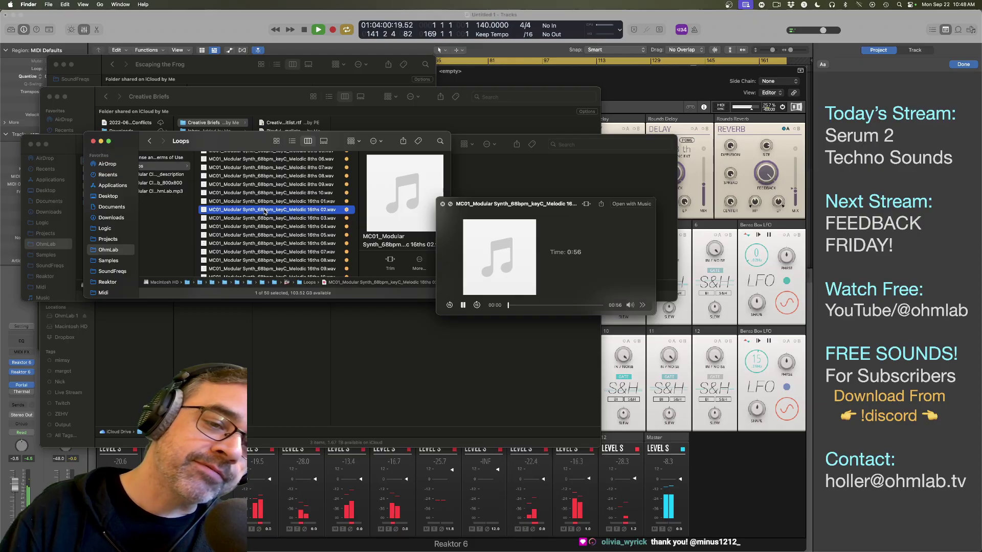
click(295, 235)
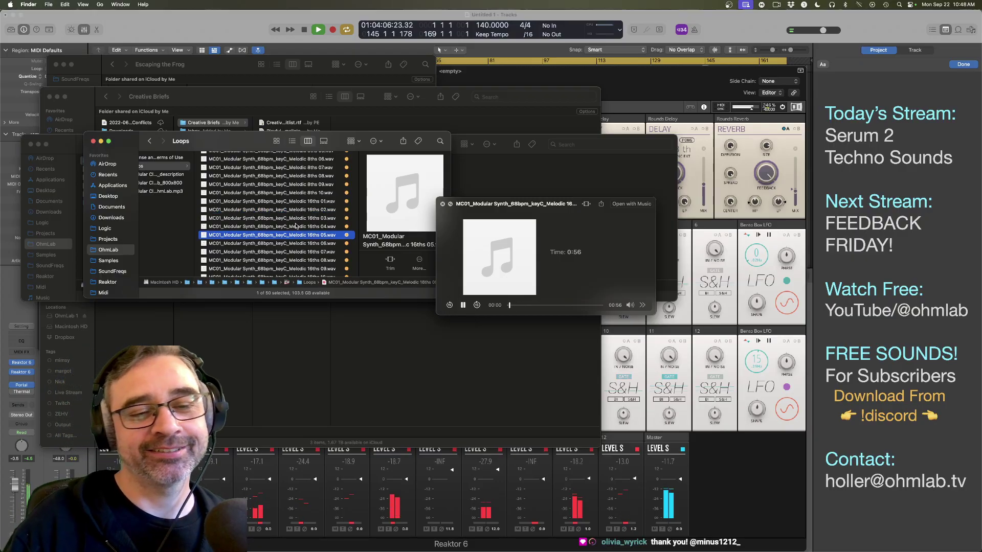
scroll(296, 226, down, 3)
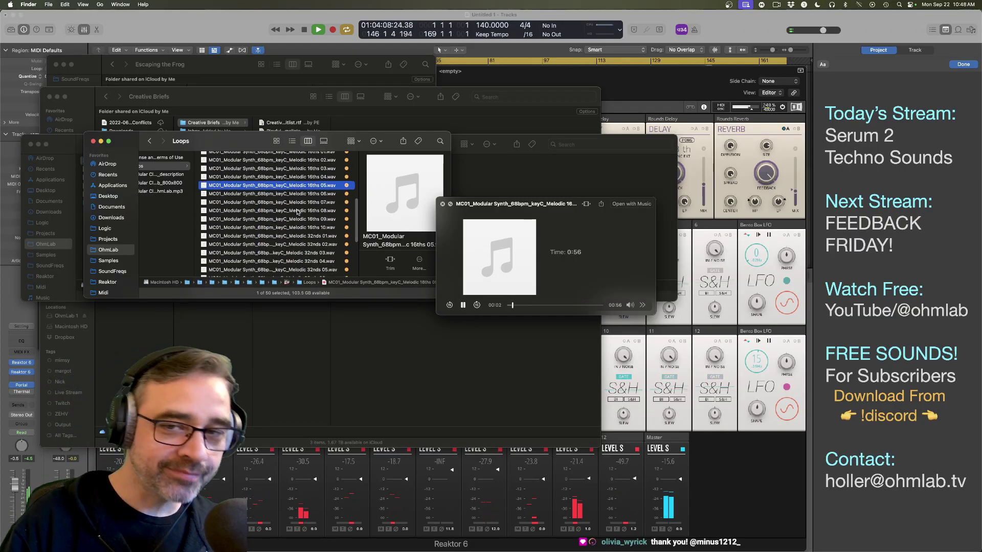
click(297, 210)
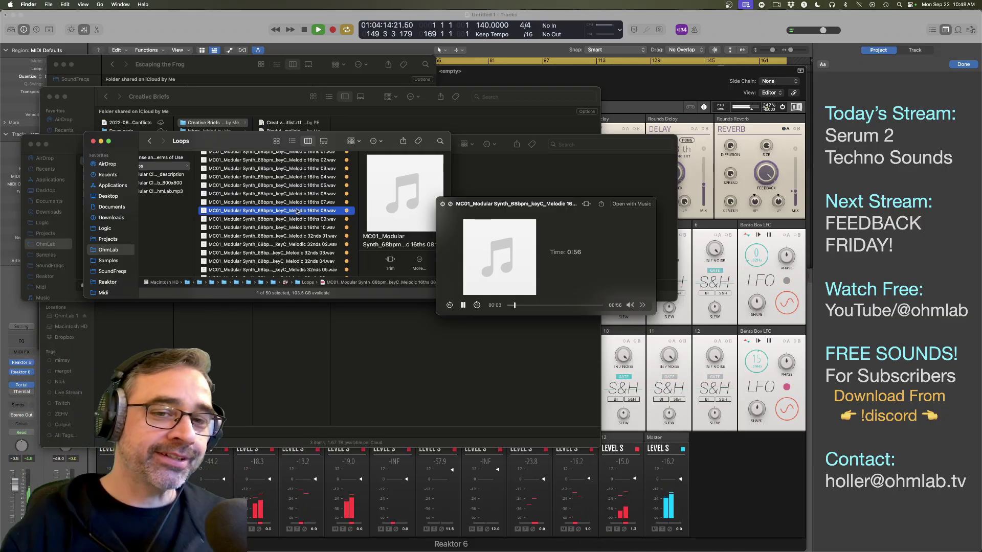
Step: Audition the Melodic 32nds 02, 03, 06 and 09 loops in the Loops folder
scroll(297, 210, down, 3)
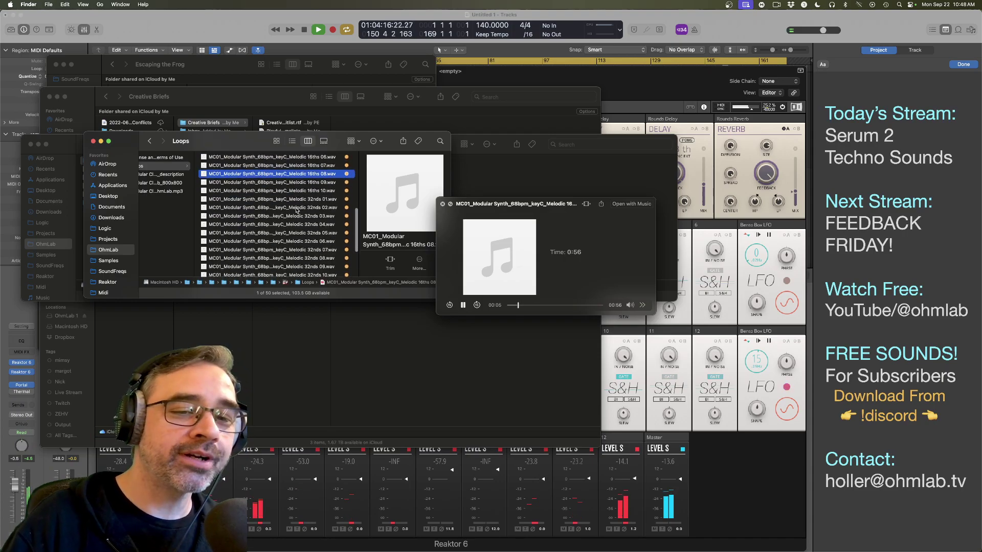
click(297, 208)
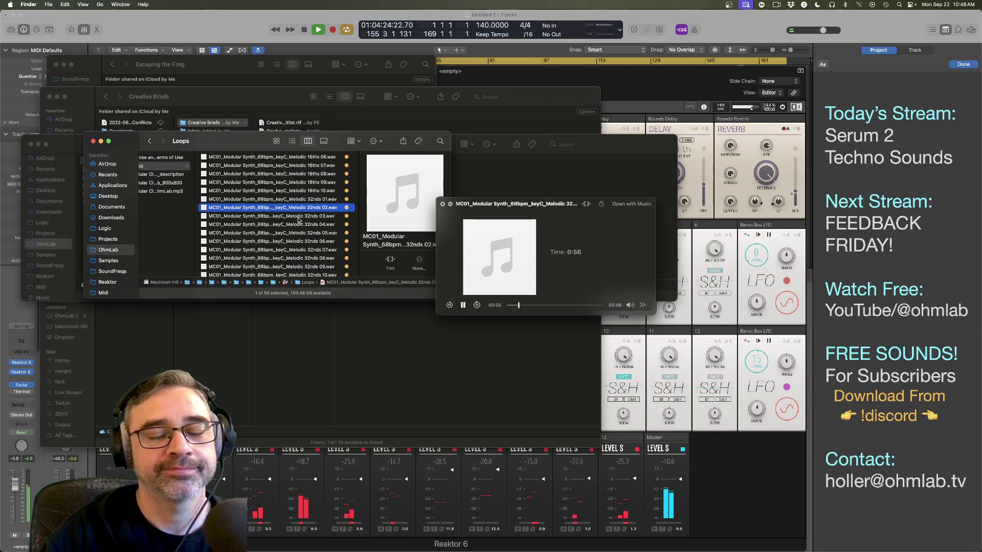
click(295, 216)
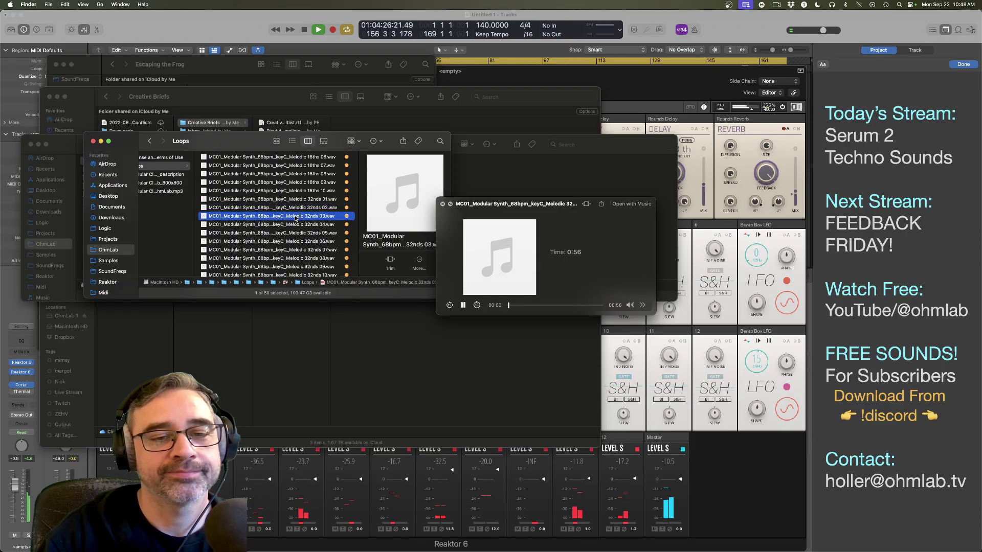
click(288, 242)
scroll(294, 220, down, 5)
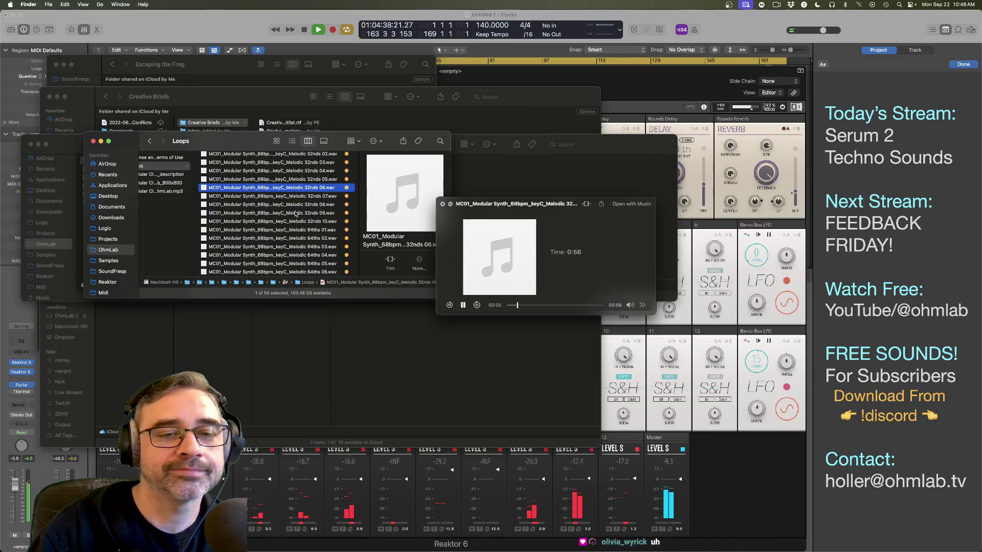
click(294, 212)
Step: Audition the Melodic 64ths 03 and 05 loops in the Loops folder
scroll(294, 212, down, 4)
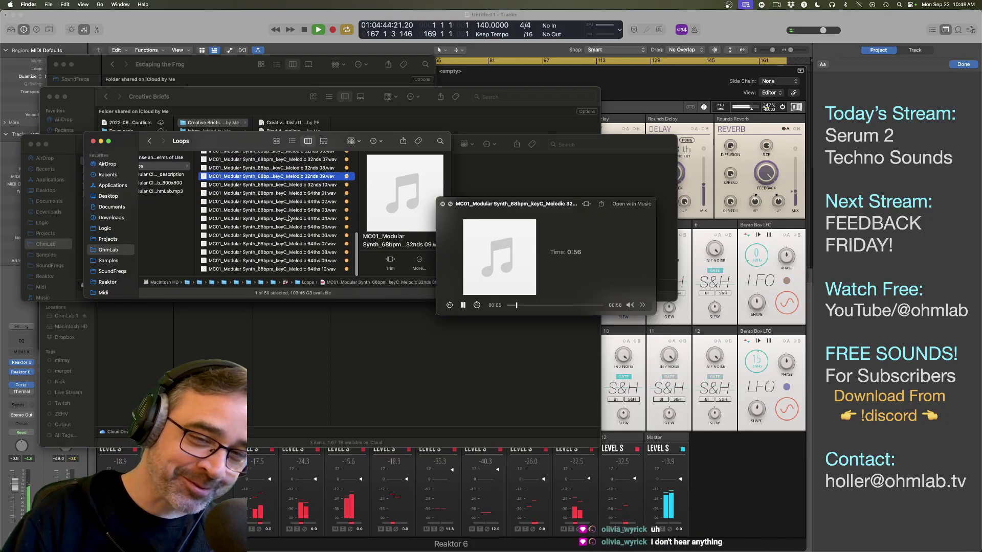
click(286, 210)
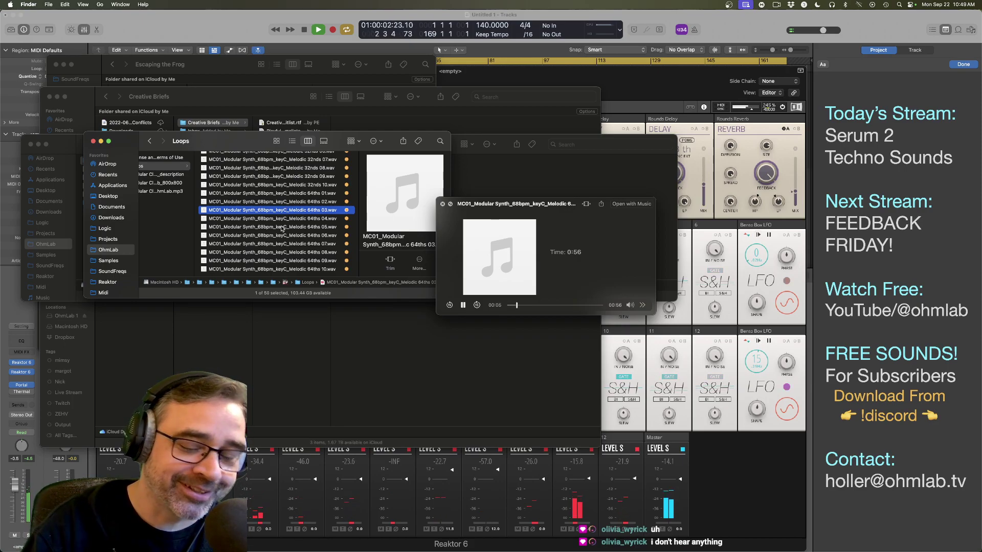
click(282, 228)
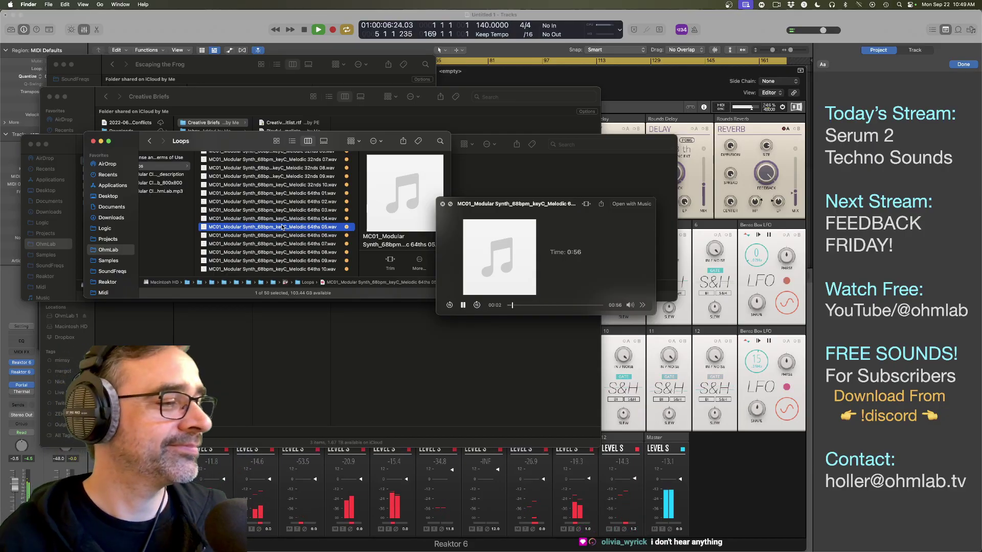
Step: Close the preview on the Melodic 64ths 03 loop and set the system sound output to Multi-Output Device
click(279, 210)
key(space)
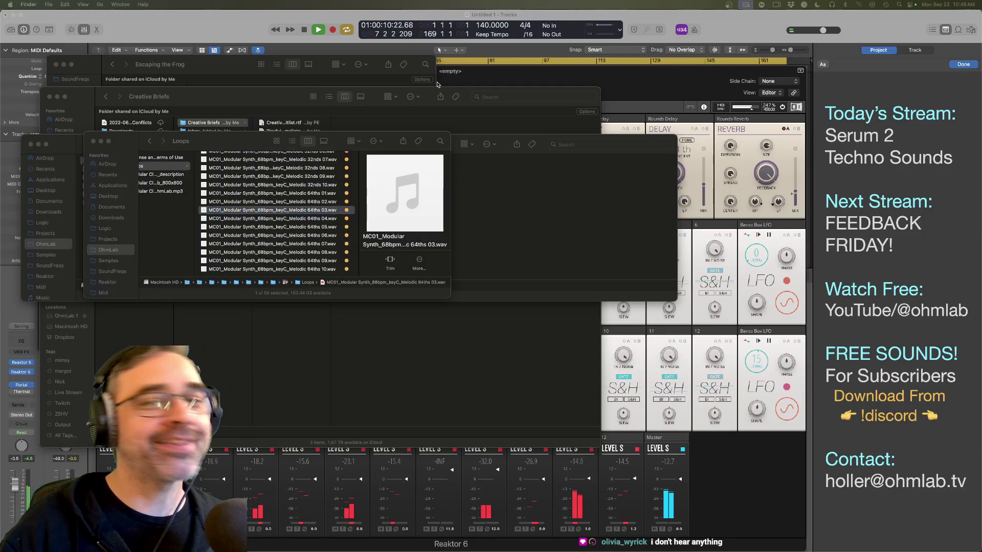
click(832, 5)
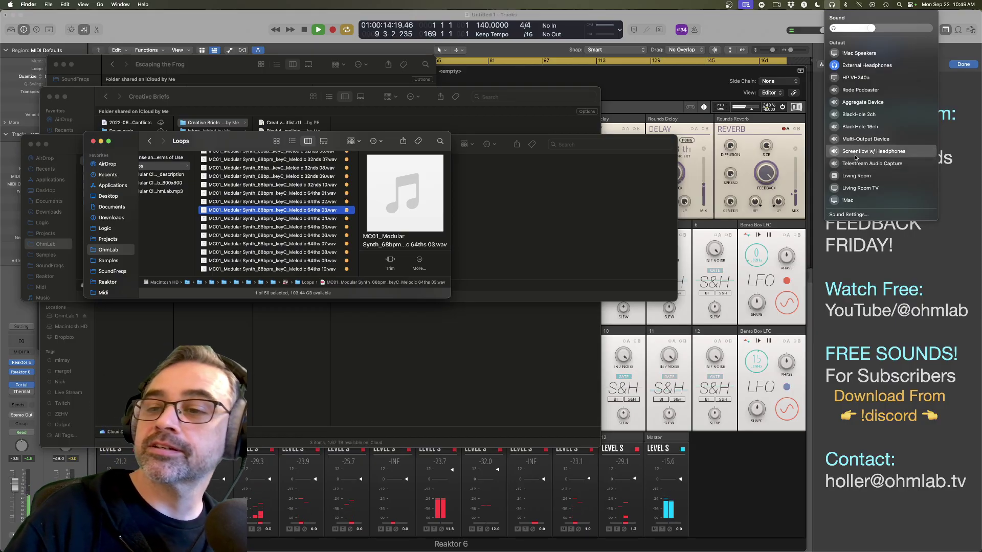
click(865, 139)
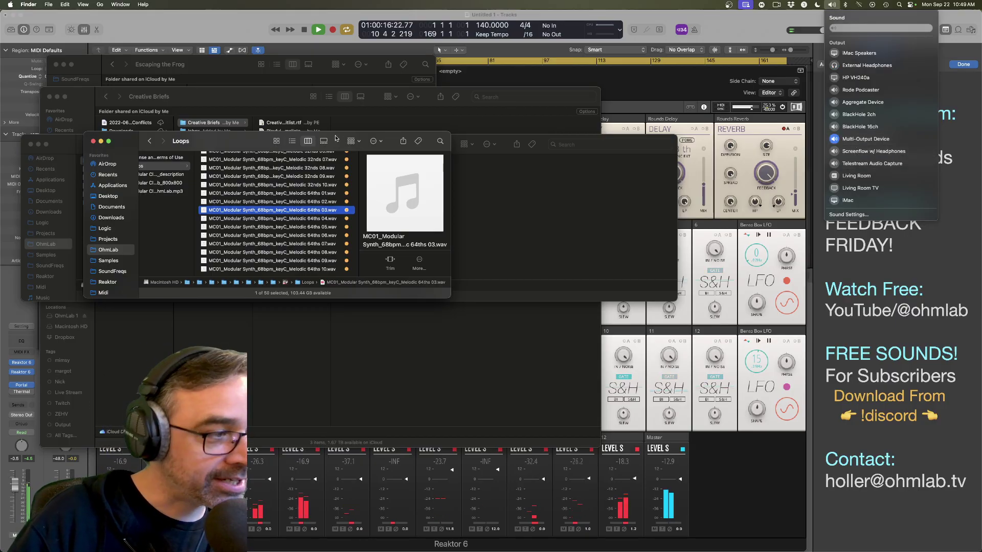
click(267, 170)
click(266, 169)
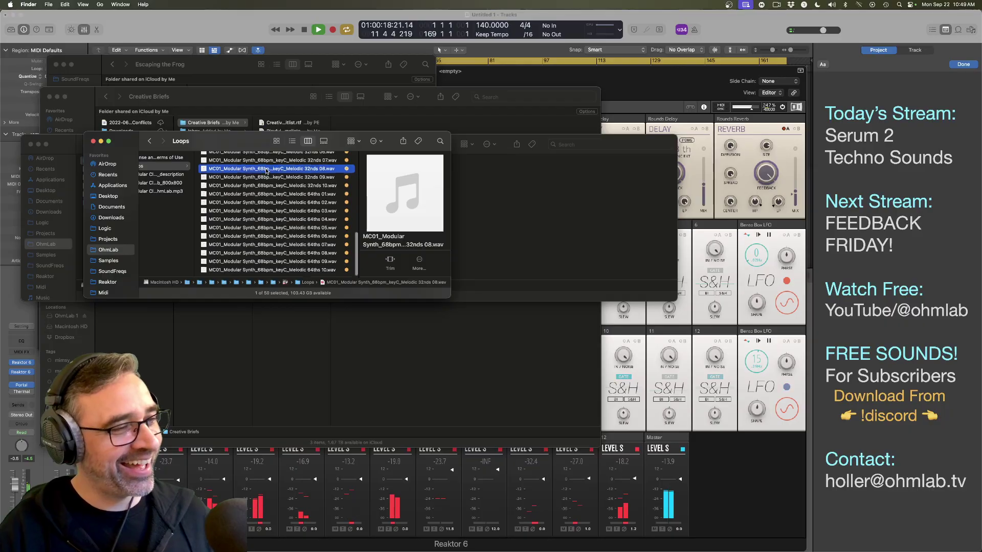
Step: Stop the running playback in Logic Pro and return to the Loops folder in Finder
scroll(266, 170, up, 10)
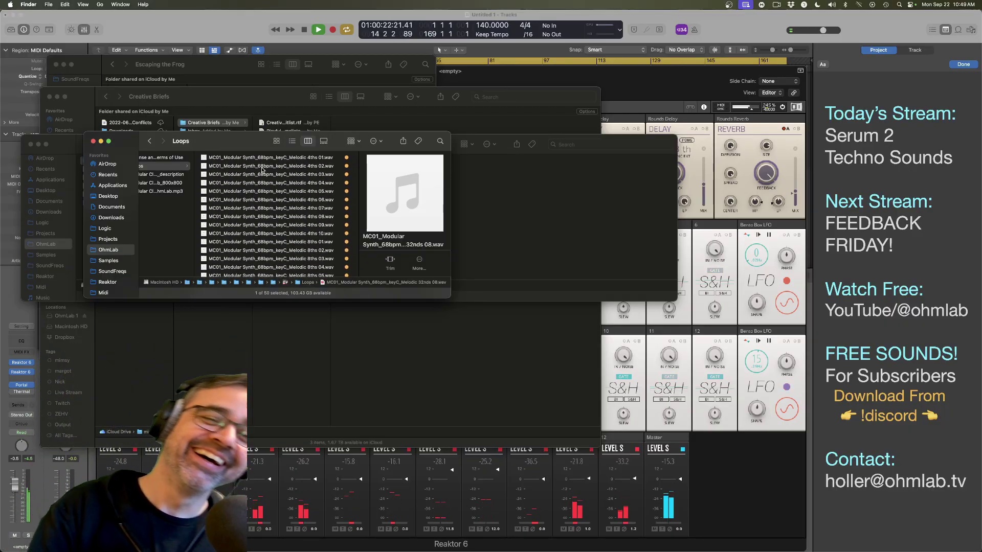
scroll(262, 179, up, 5)
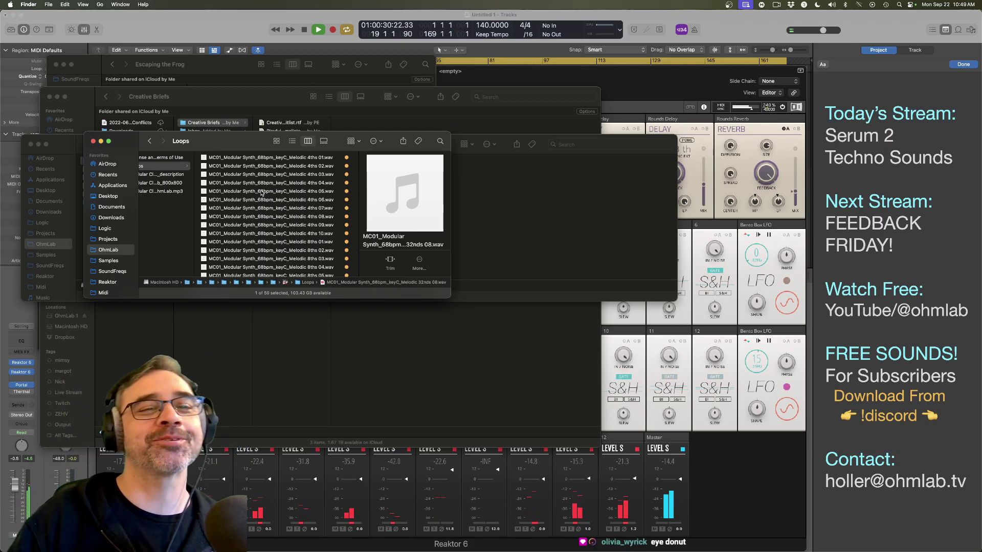
key(super+Tab)
key(super+Tab)
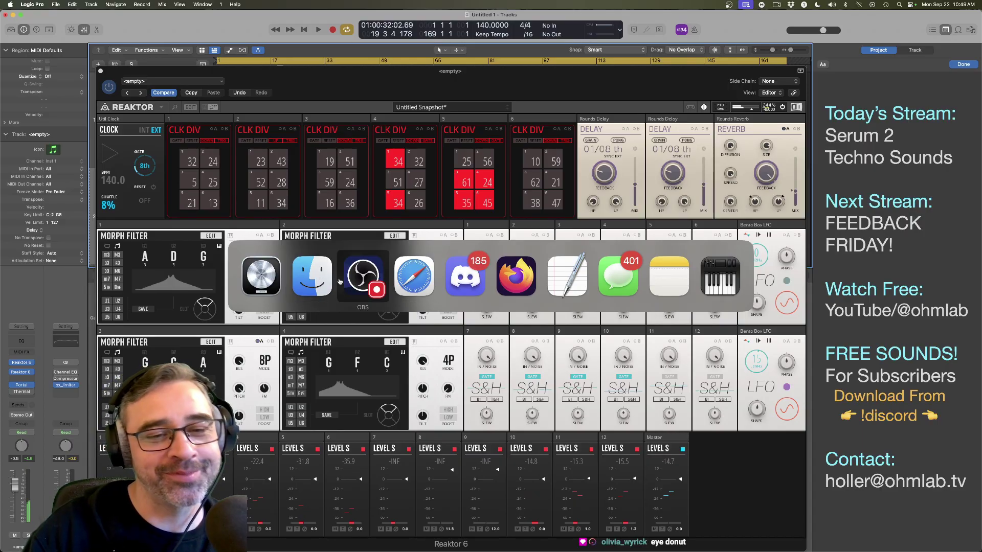
click(323, 282)
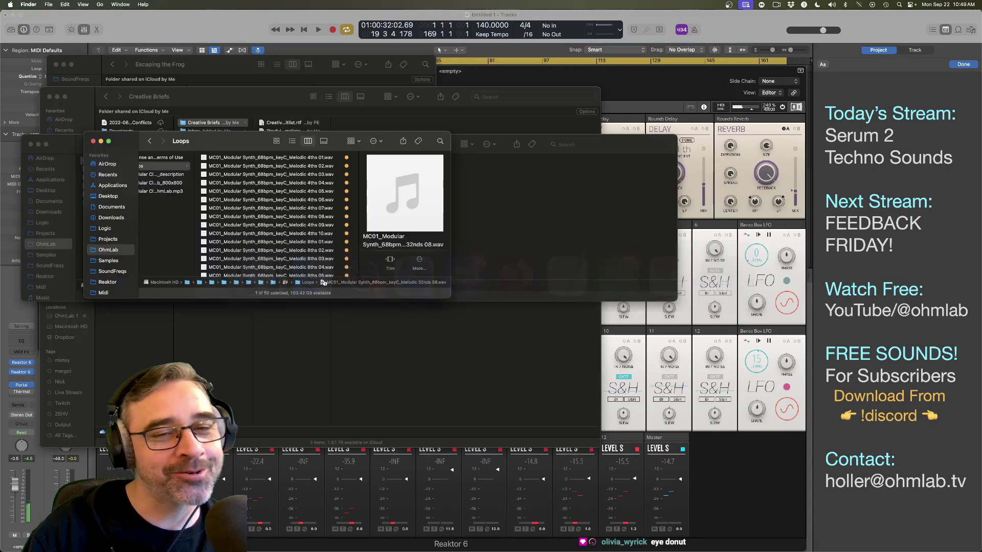
Step: Audition the Melodic 4ths 04, 07 and 10 loops in the Loops folder
click(271, 185)
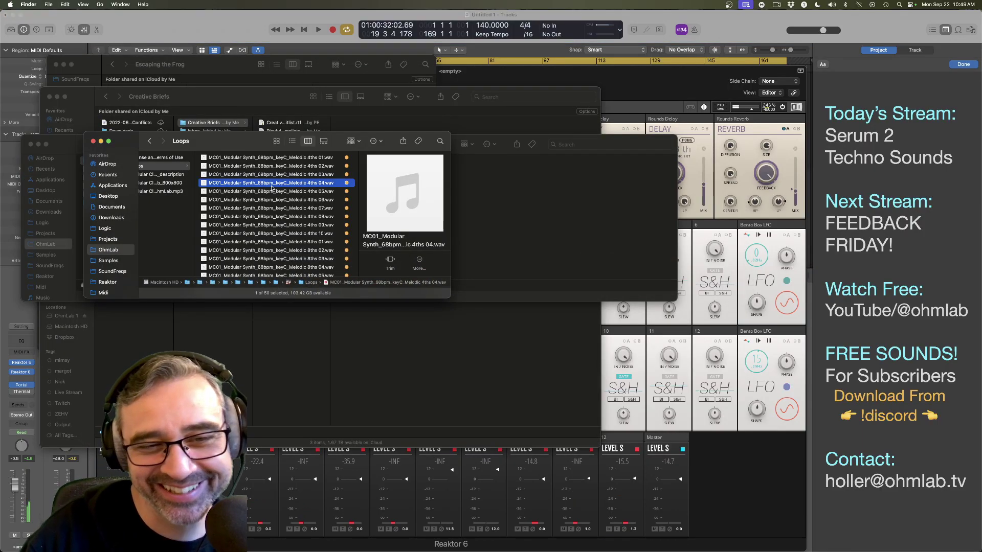
key(space)
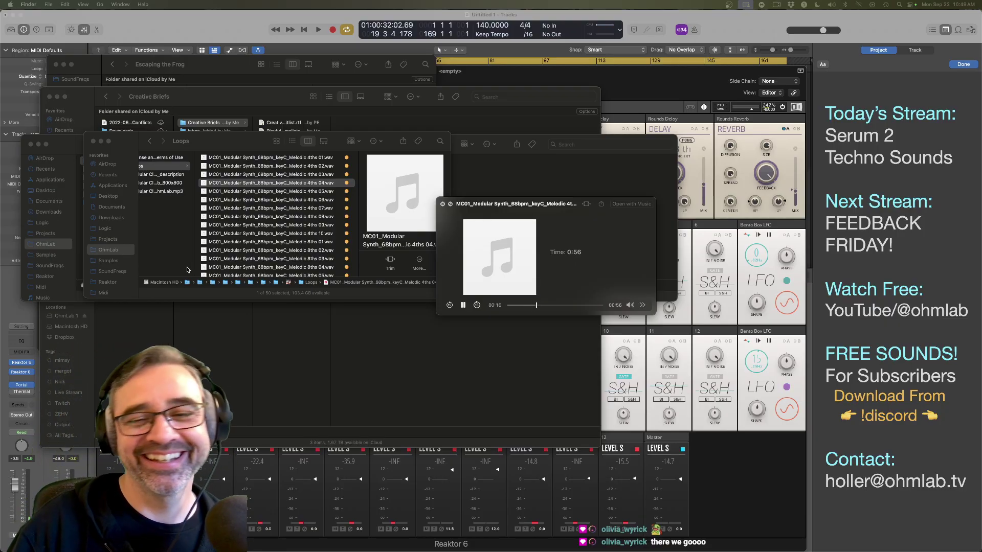
click(283, 211)
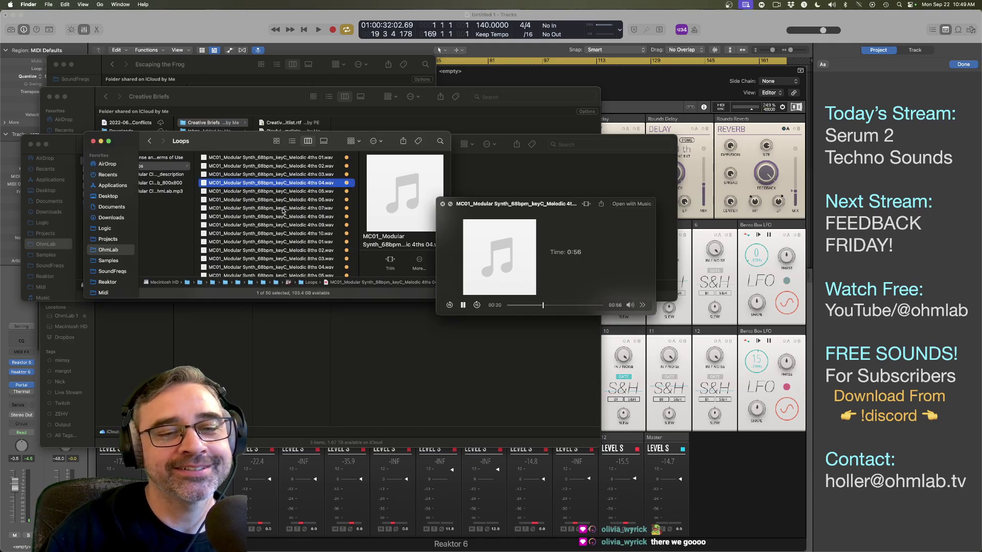
click(283, 208)
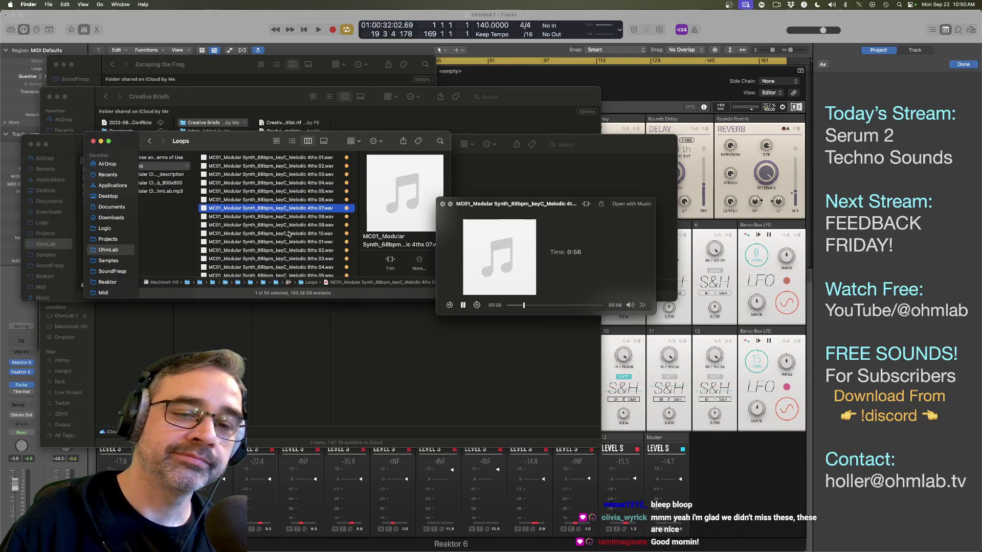
click(289, 233)
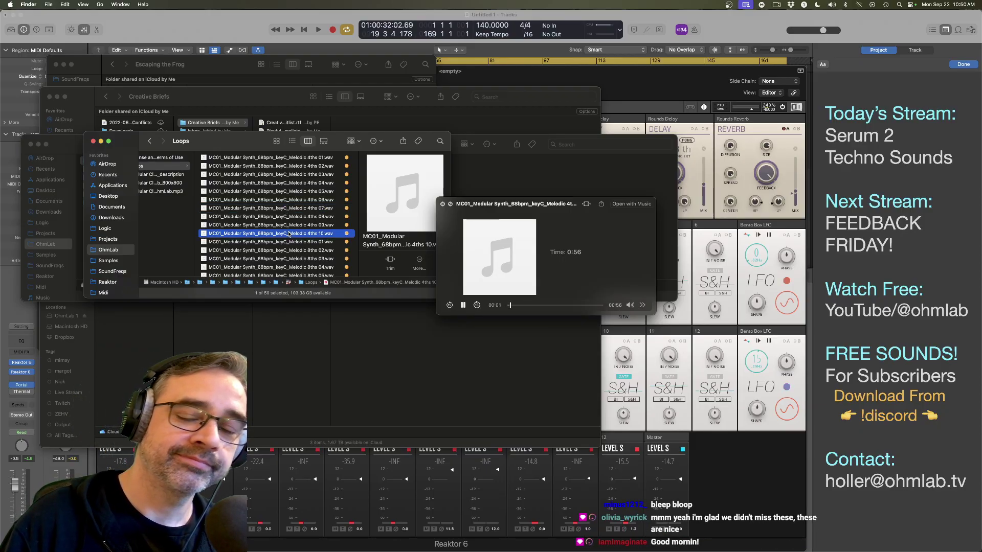
Step: Audition the Melodic 8ths 04 and 07 loops in the Loops folder
scroll(290, 211, down, 3)
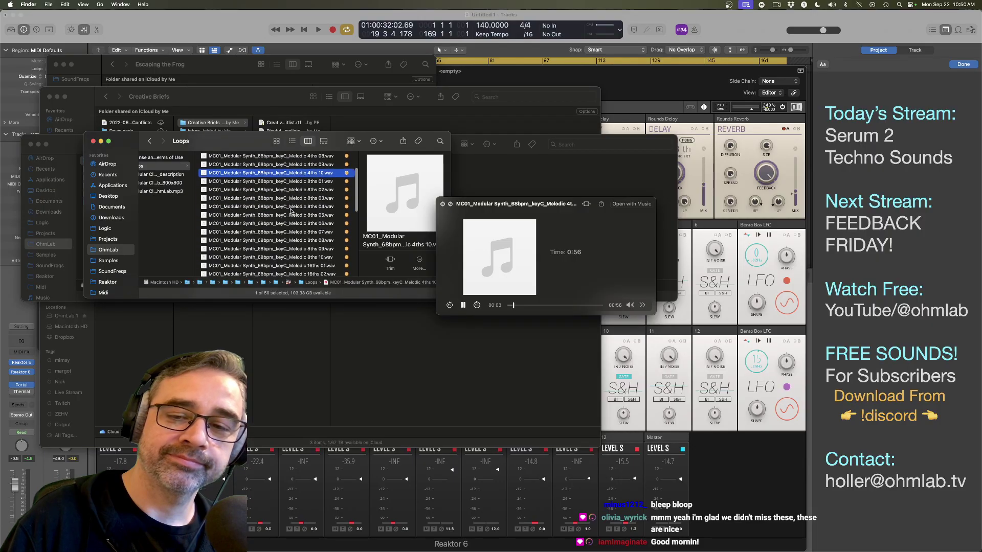
scroll(290, 211, down, 1)
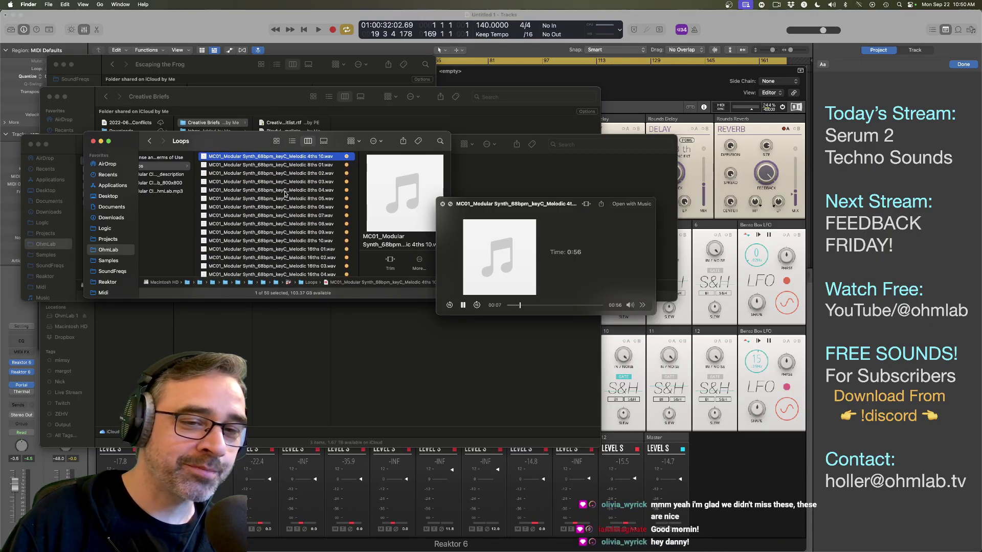
click(284, 190)
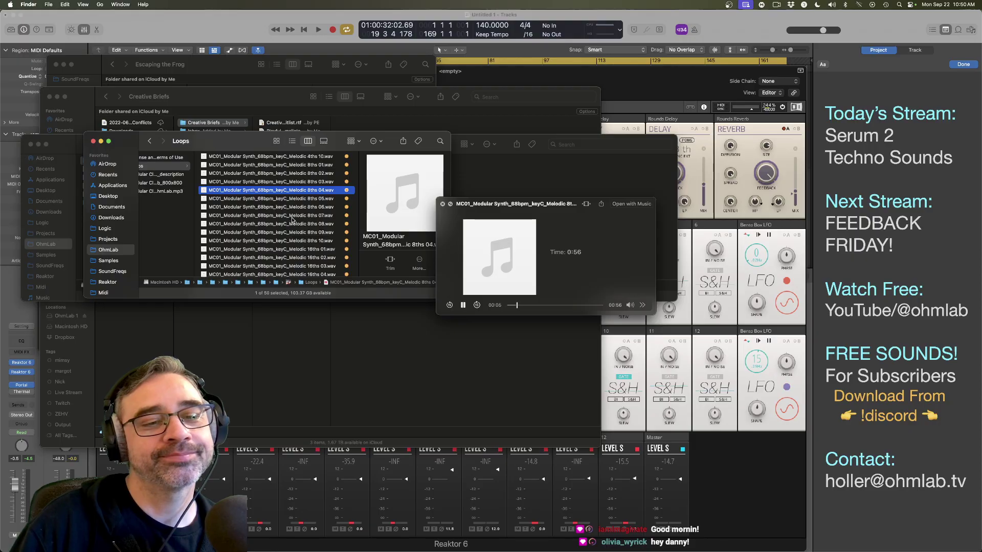
click(292, 217)
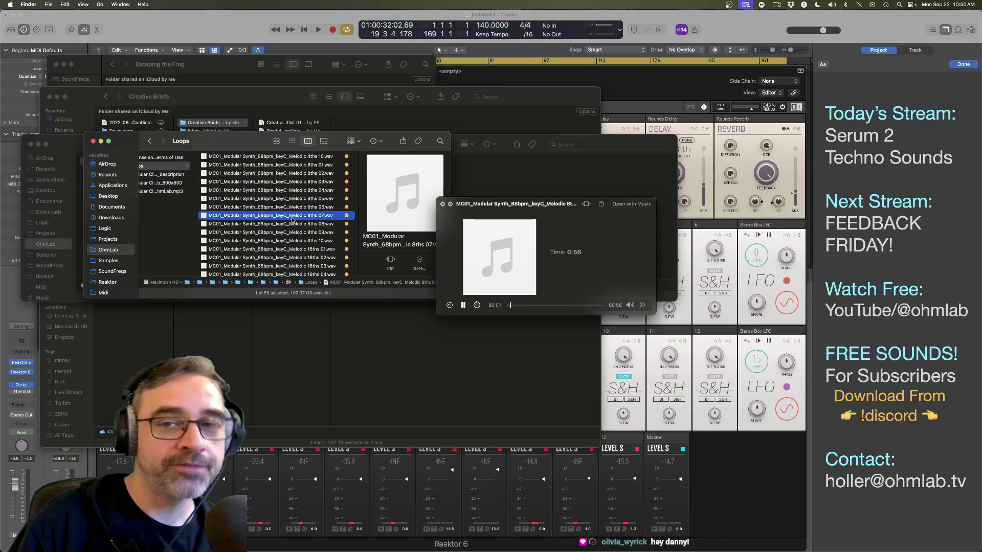
Step: Audition the Melodic 16ths 03 and 08 loops, closing the preview between them
scroll(292, 220, down, 5)
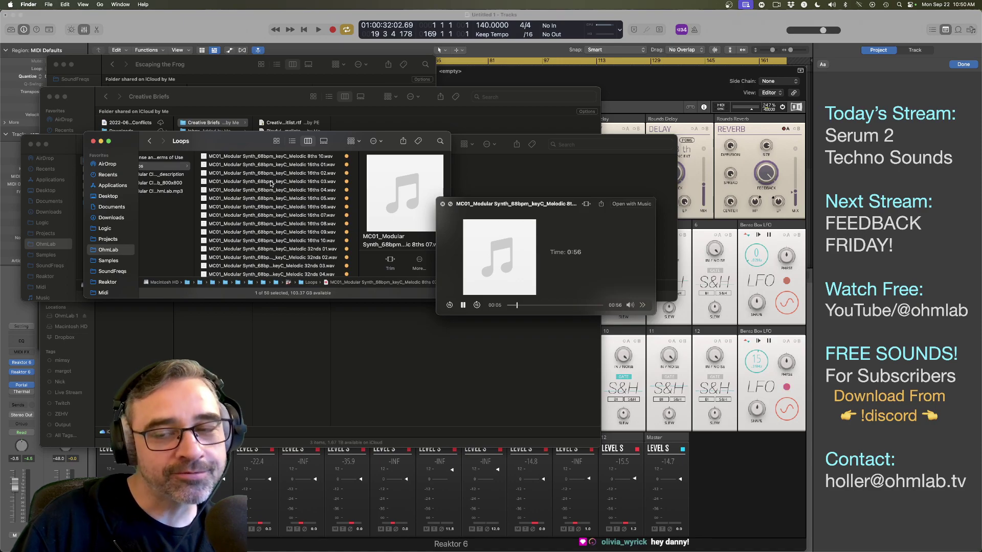
click(272, 182)
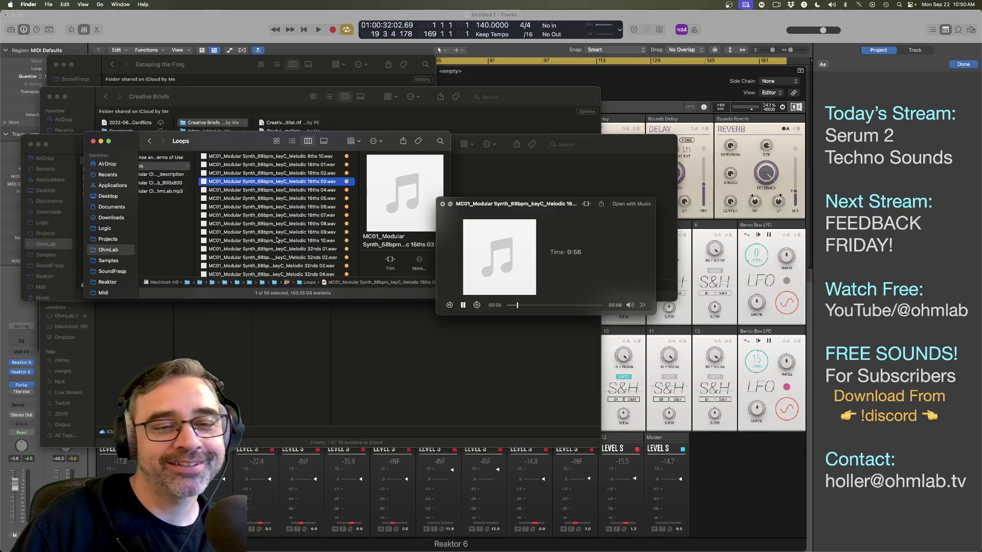
key(space)
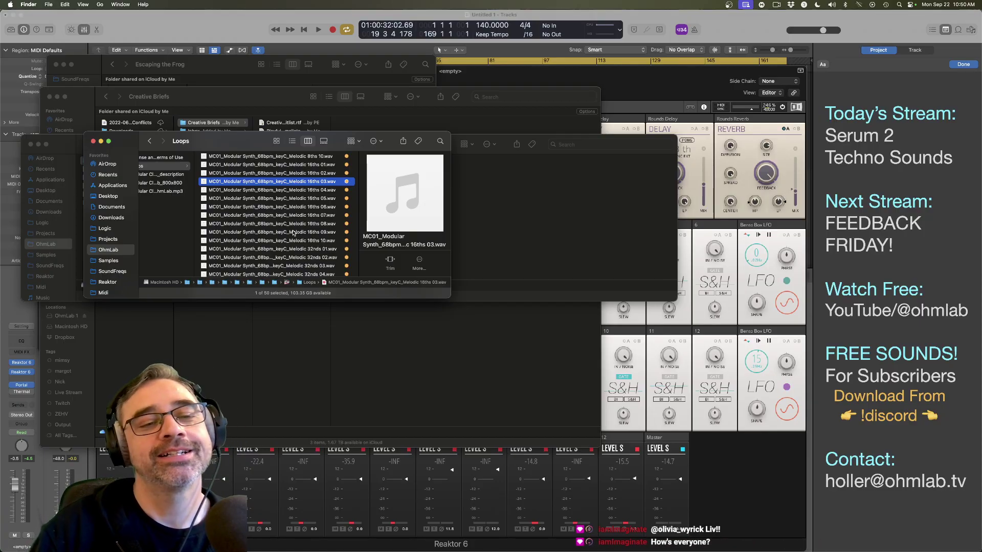
click(290, 224)
key(space)
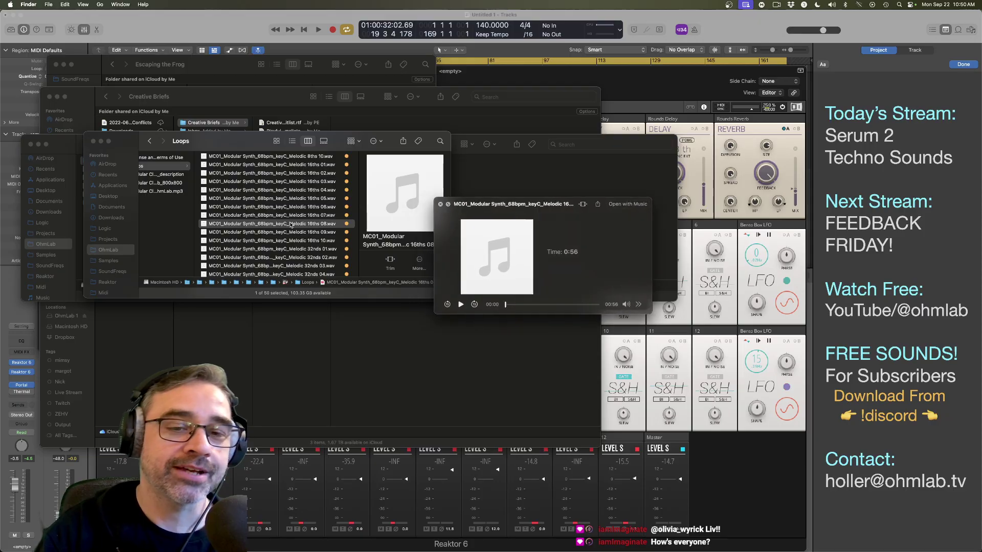
Step: Audition the Melodic 32nds 03 and 07 loops in the Loops folder
scroll(290, 210, down, 4)
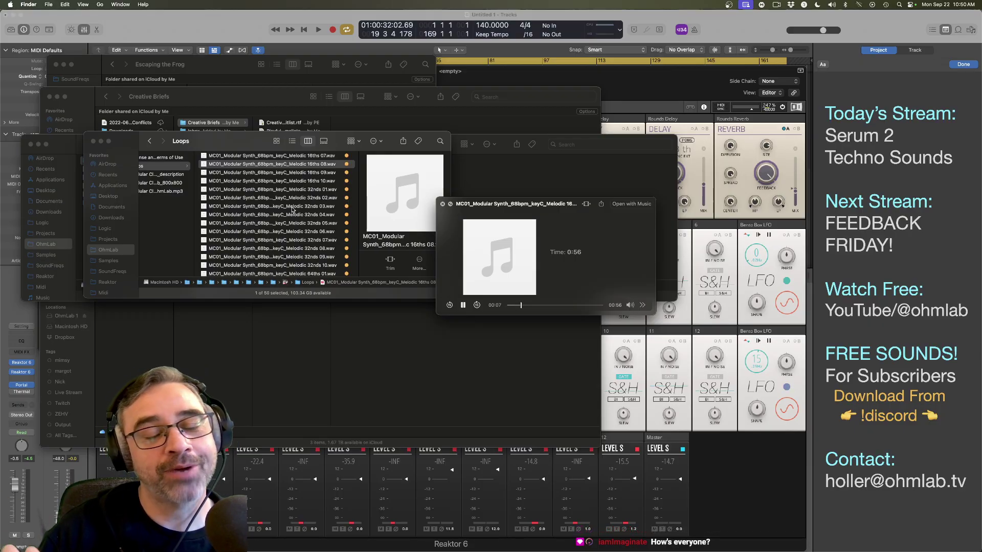
click(289, 208)
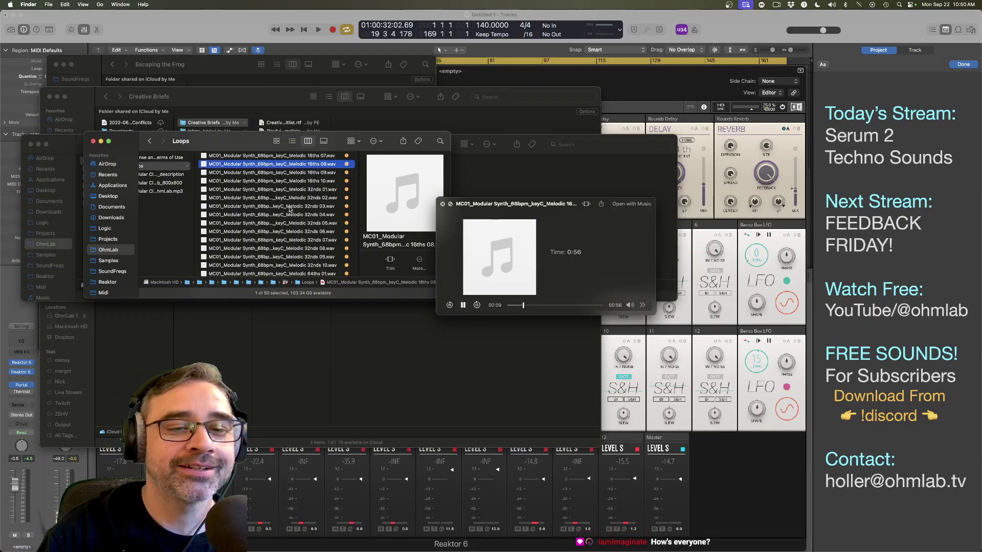
click(315, 207)
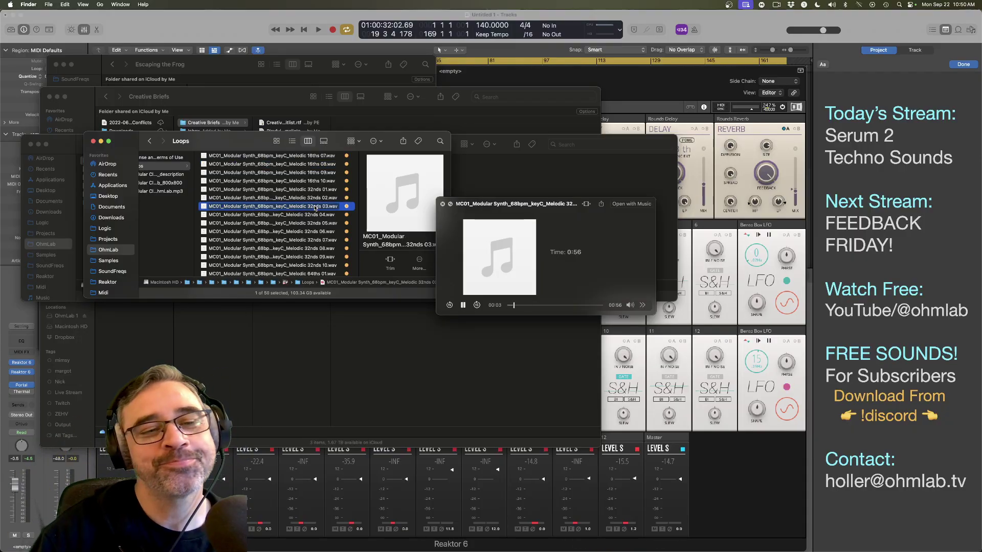
click(299, 241)
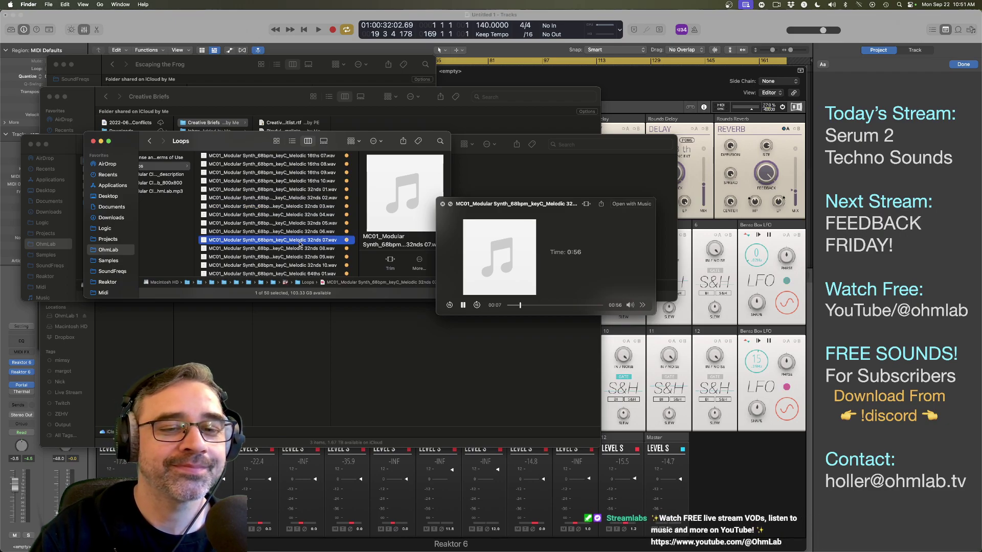
Step: Audition the Melodic 64ths 03 and 08 loops and close the audio preview
scroll(302, 235, down, 4)
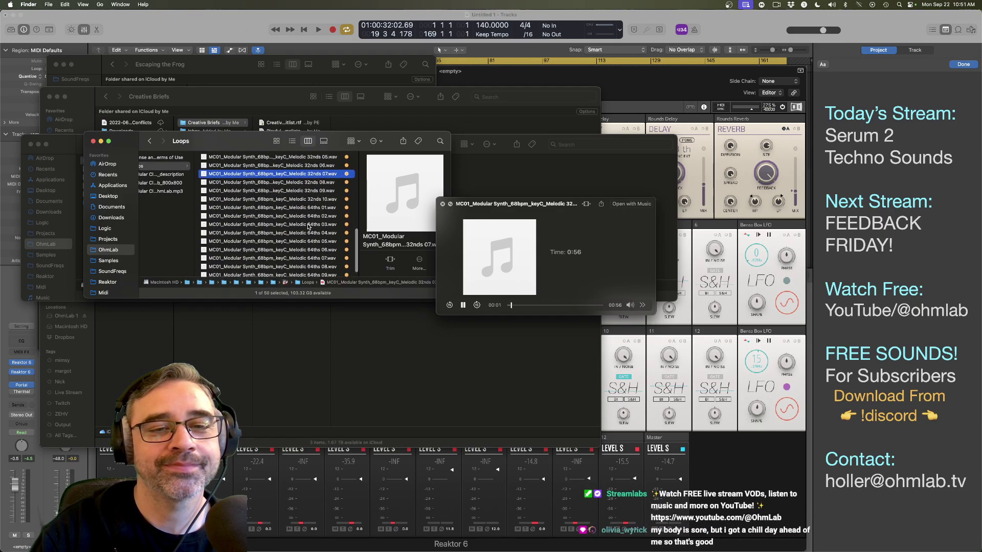
click(271, 225)
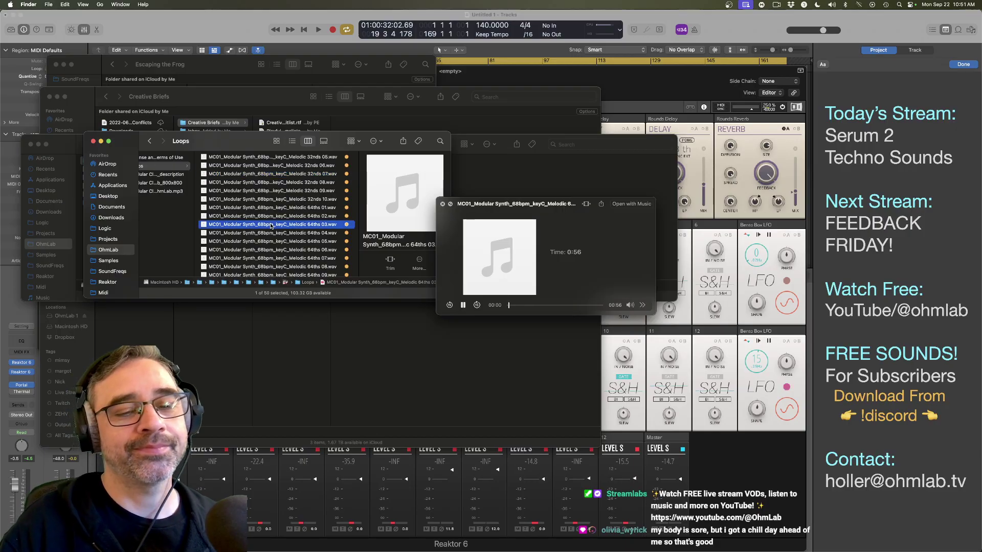
scroll(271, 226, down, 1)
scroll(271, 226, down, 1)
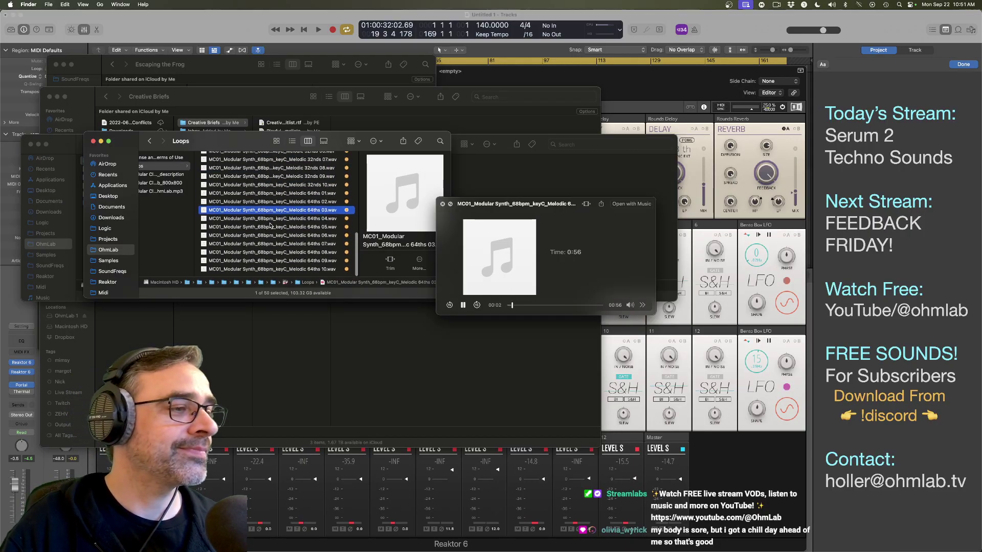
click(268, 252)
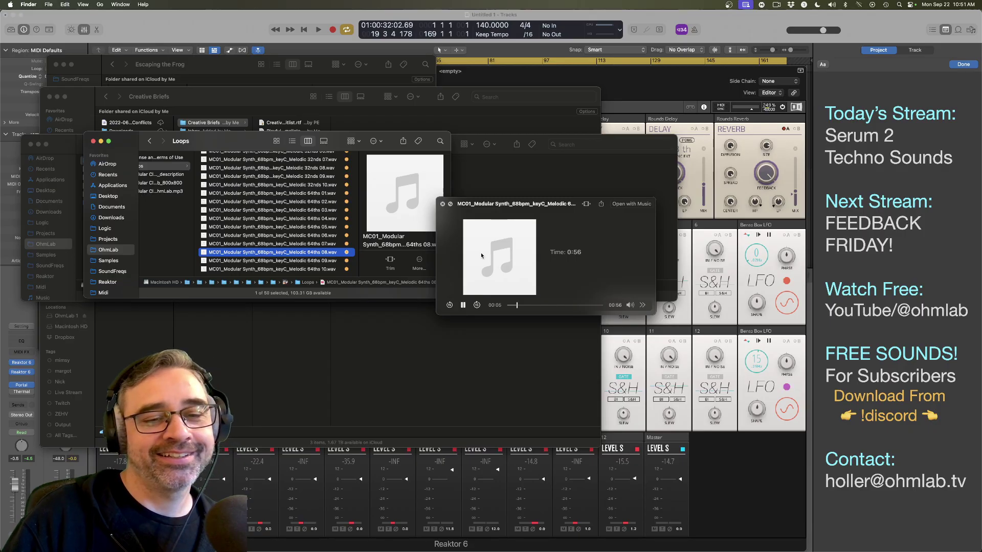
key(space)
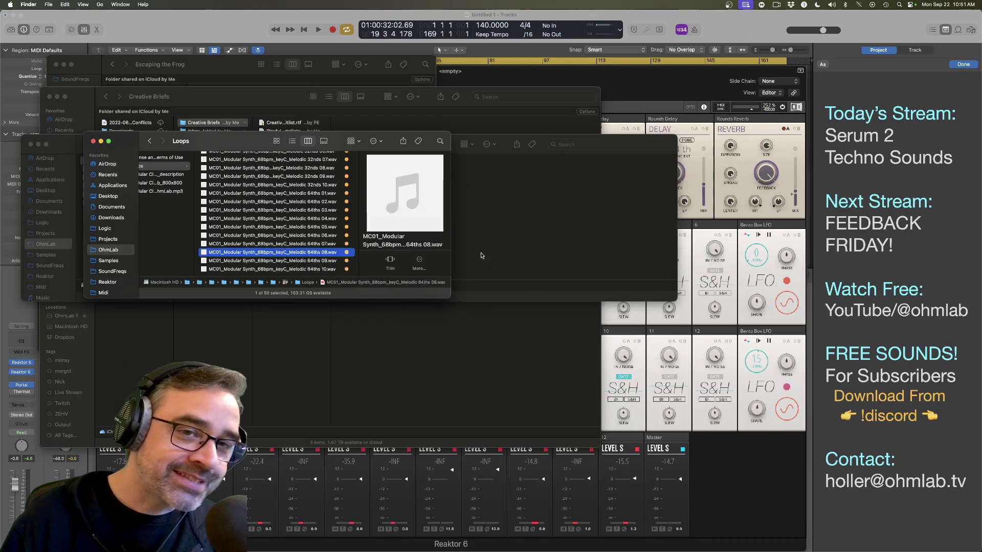
Step: Switch to Logic Pro, start playback of the Reaktor 6 patch and return to Finder
key(super+Tab)
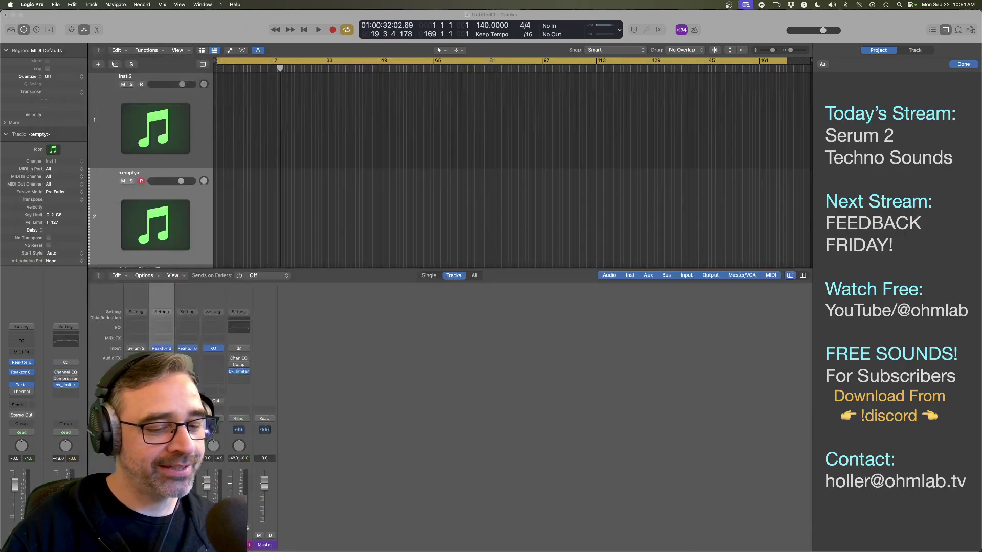
key(space)
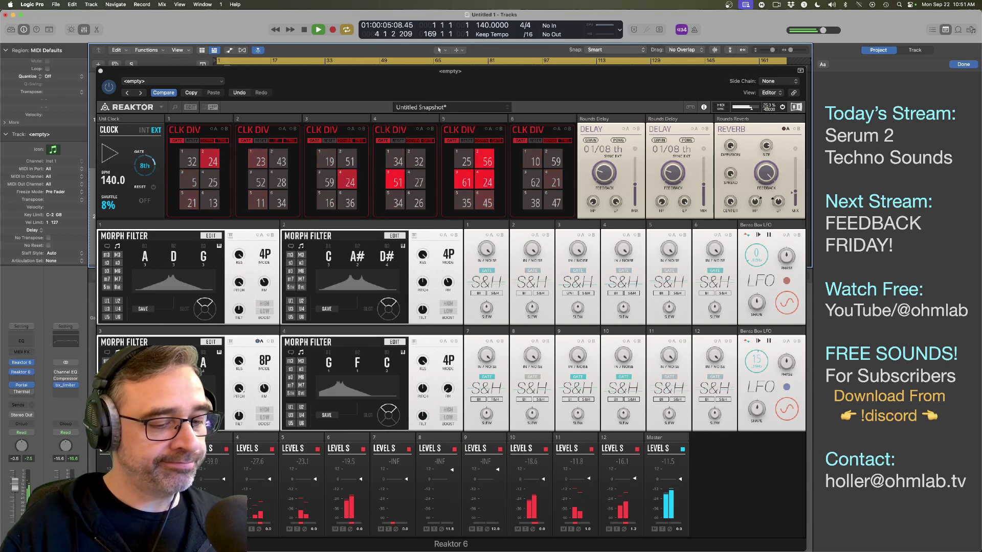
key(super+Tab)
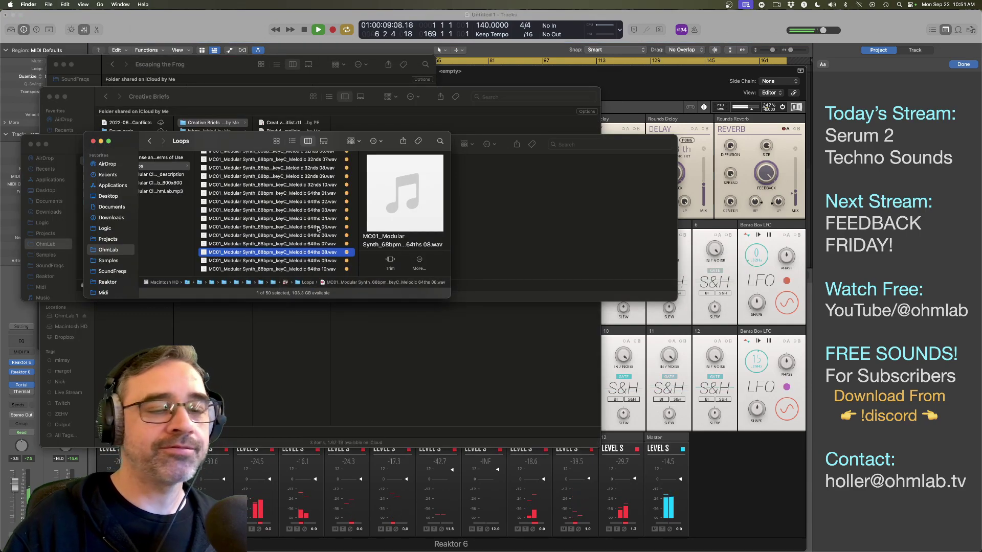
Step: Switch to Discord and look over the posts in the OhmLab public-lounge channel
key(super+Tab)
key(super+Tab)
key(super+Tab)
key(super+Tab)
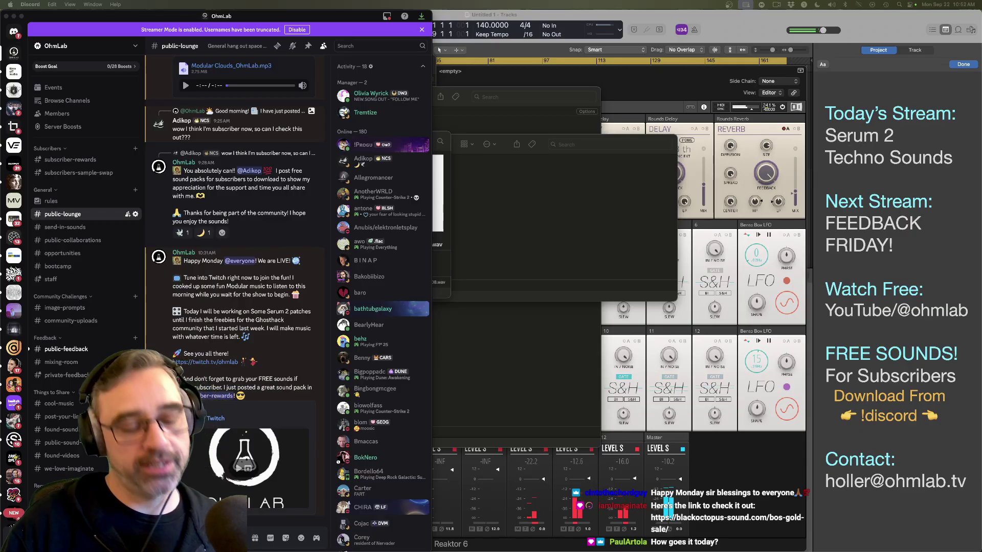
key(super+Tab)
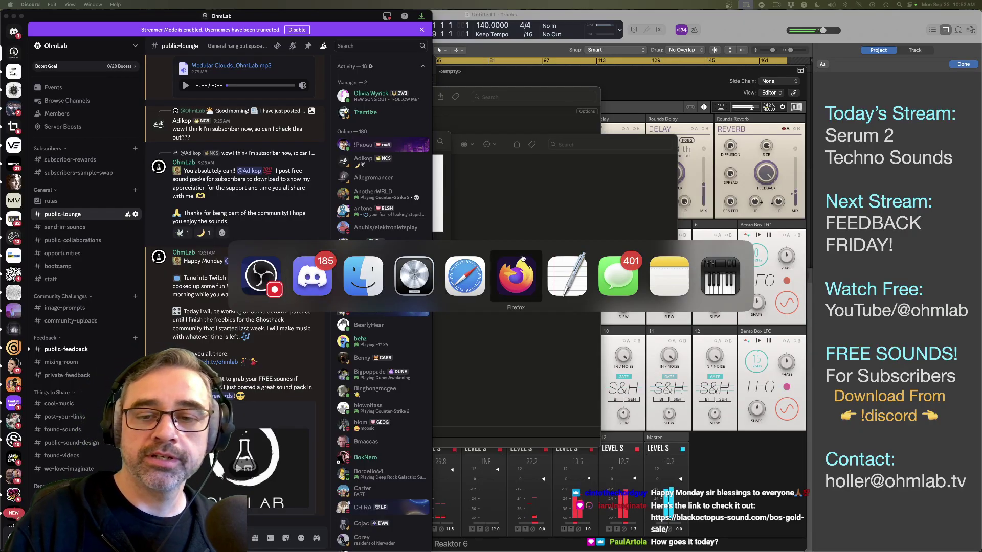
click(312, 276)
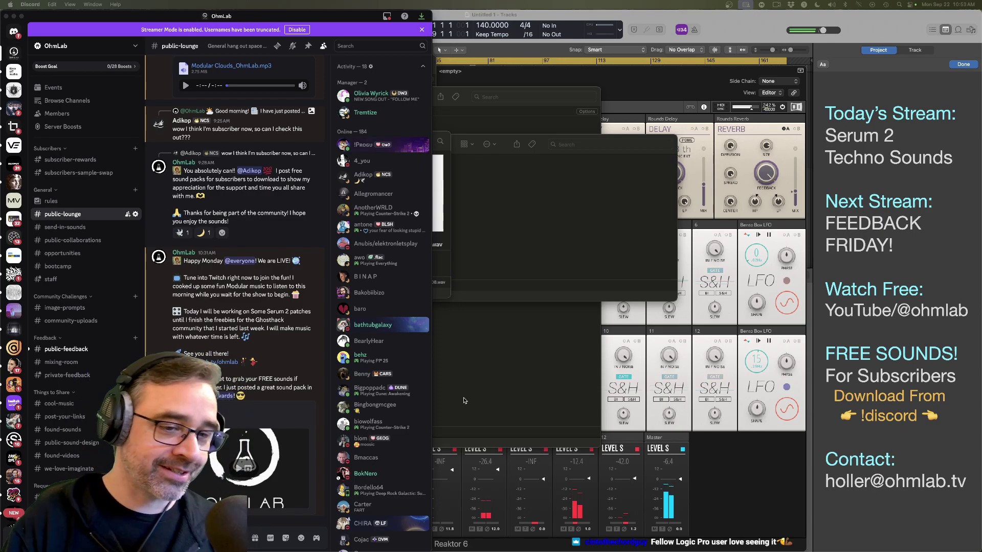
Step: Return to Logic Pro, stop playback and close the Reaktor 6 plug-in window
key(super+Tab)
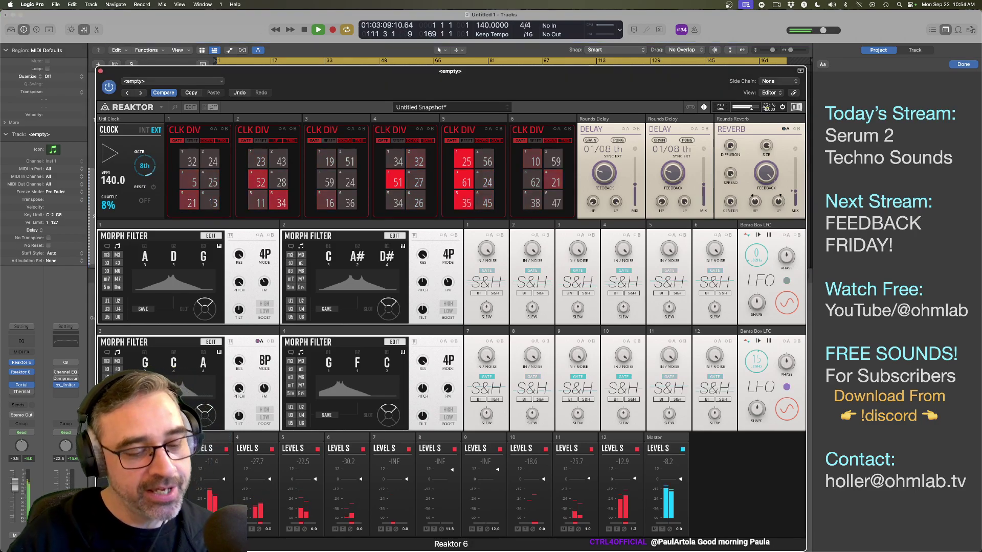
key(space)
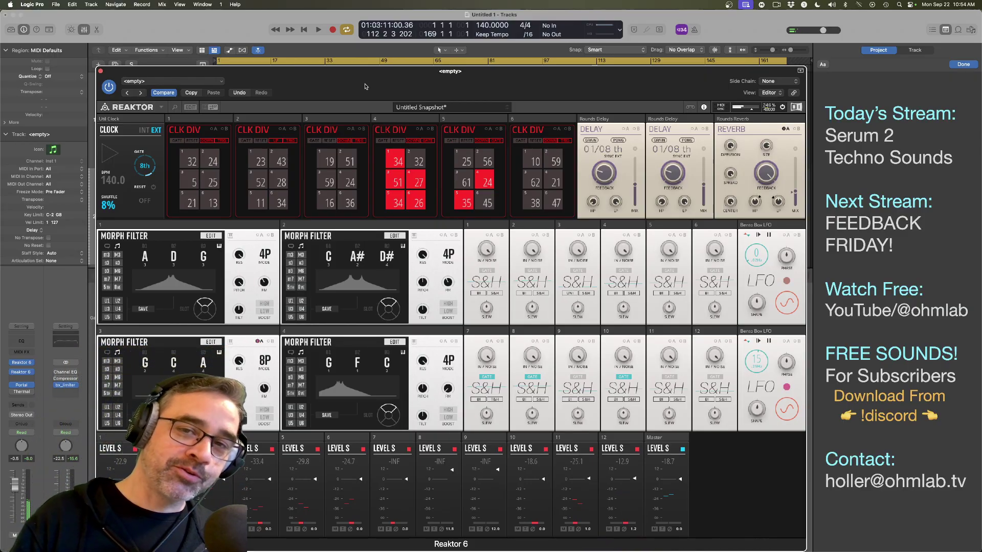
click(101, 71)
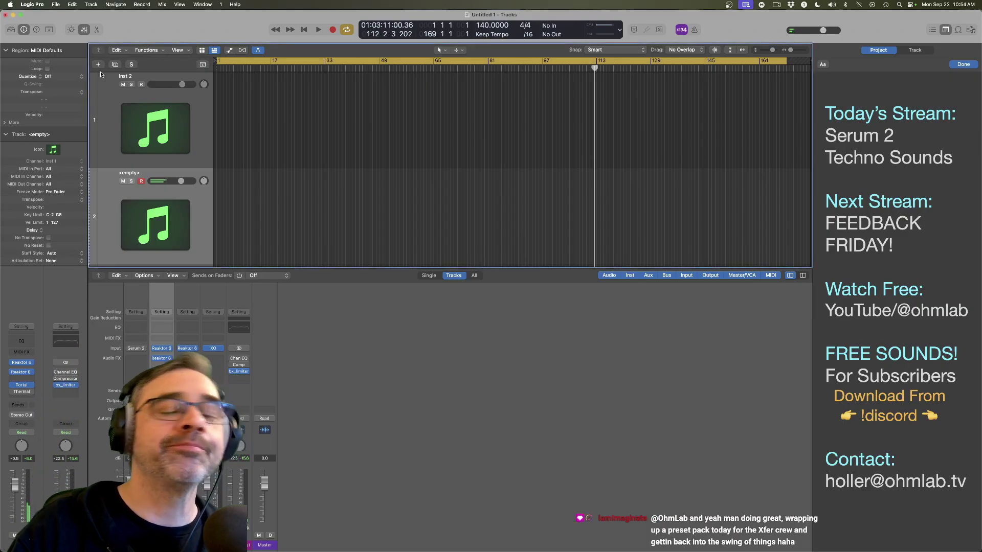
key(x)
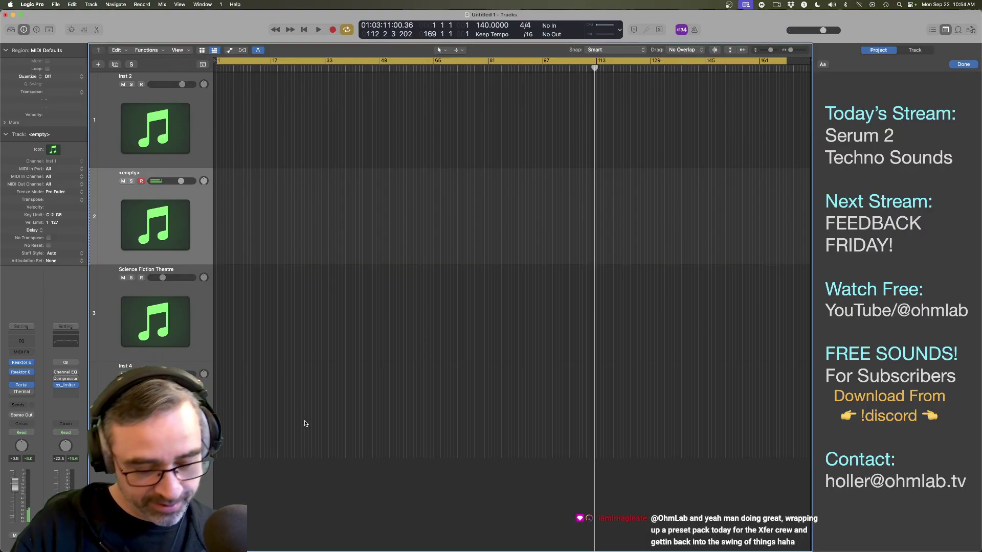
key(x)
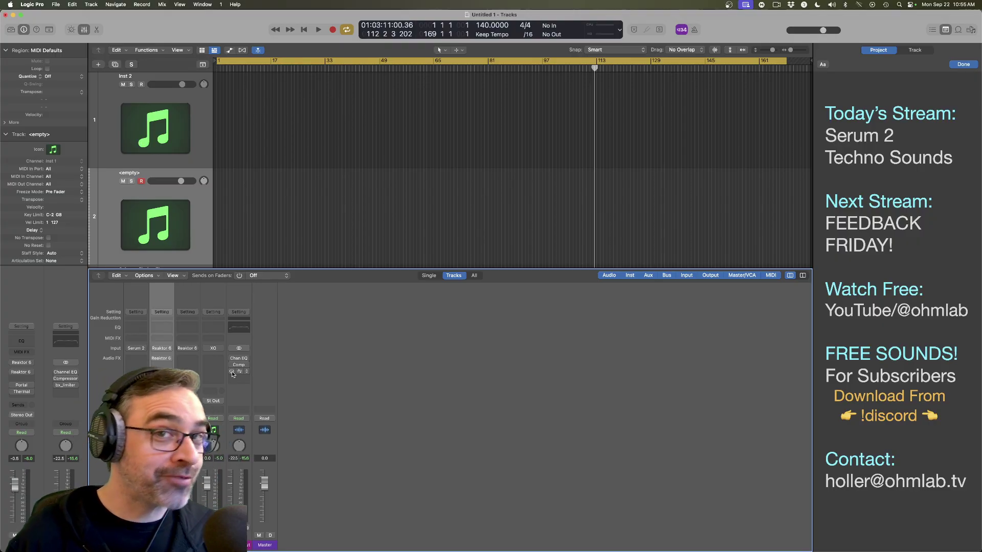
Step: Replace the "FEEDBACK FRIDAY!" text under Next Stream in the project notes with "Wednesday"
click(892, 245)
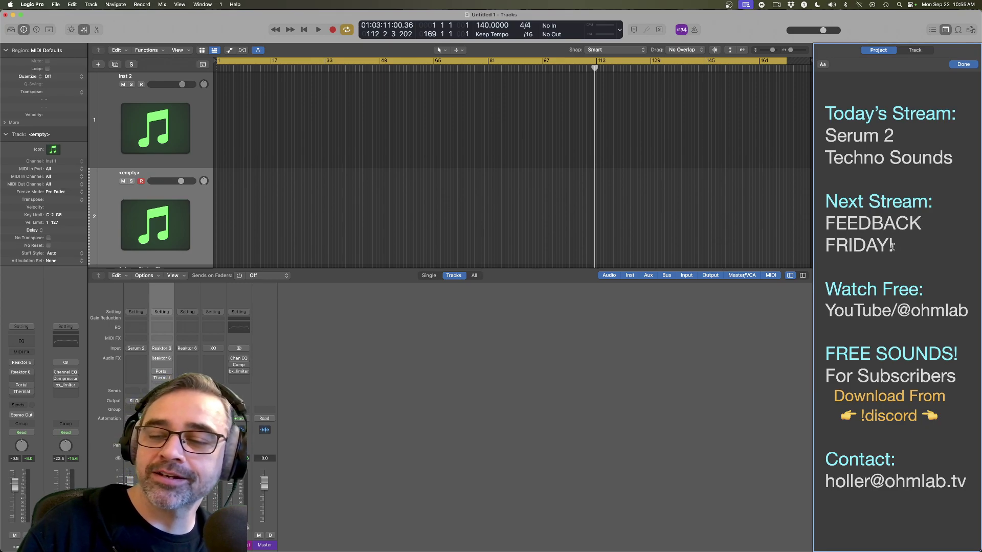
drag(891, 246, 801, 222)
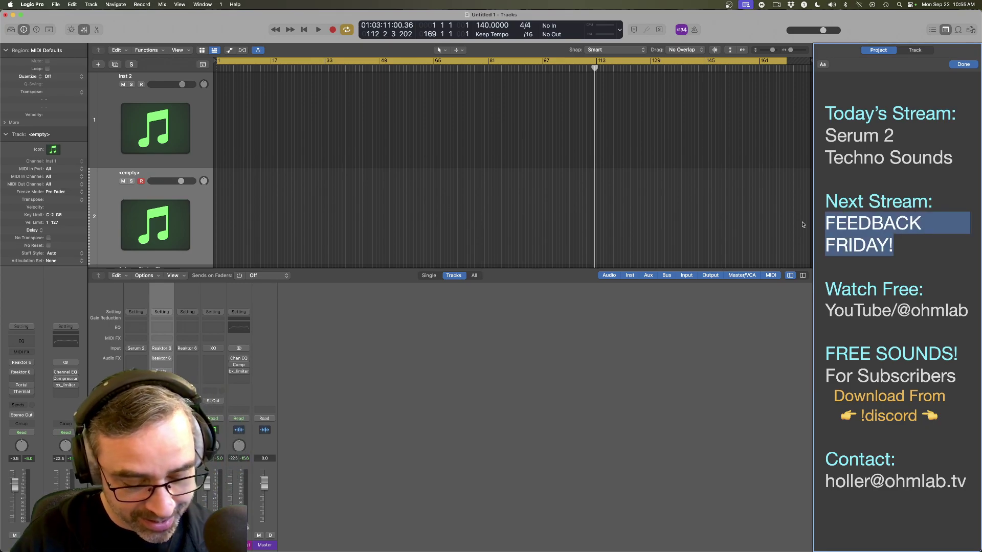
text(Wedne)
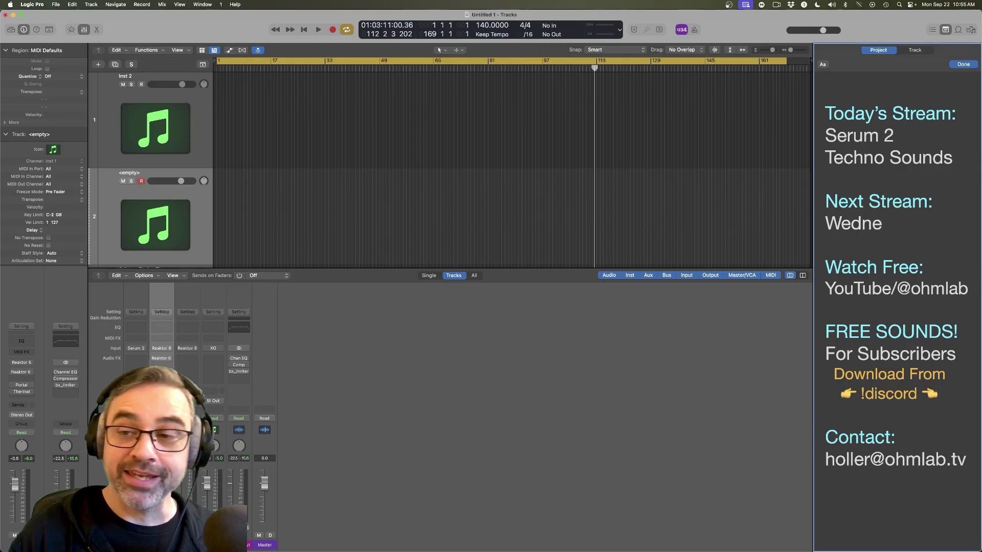
text(sday)
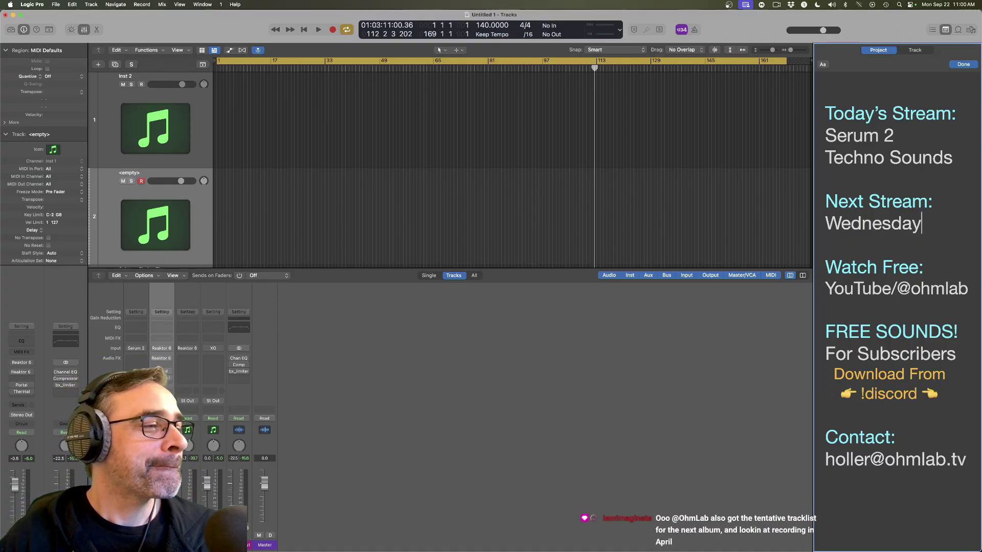
click(173, 232)
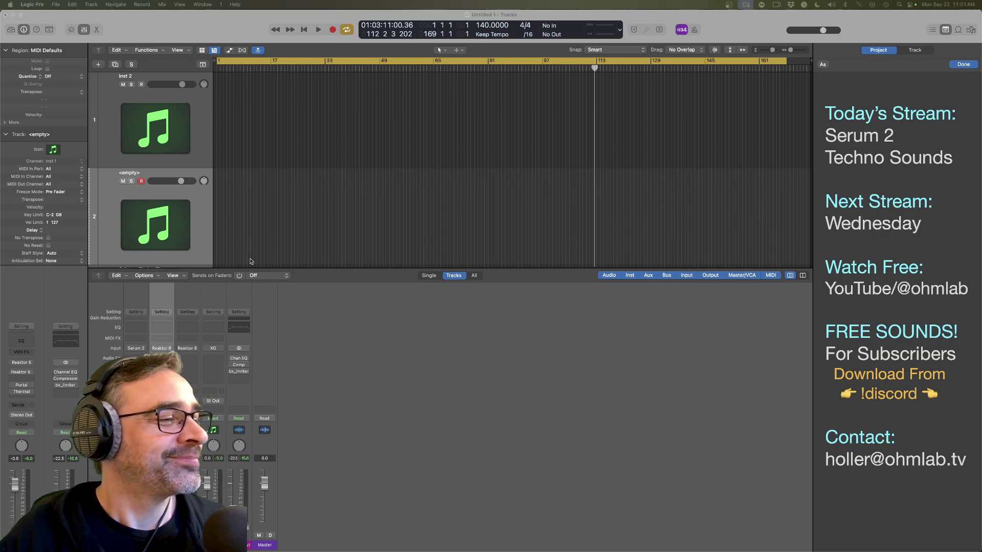
Step: Select the Inst 2 track and open its Serum 2 instrument
click(197, 202)
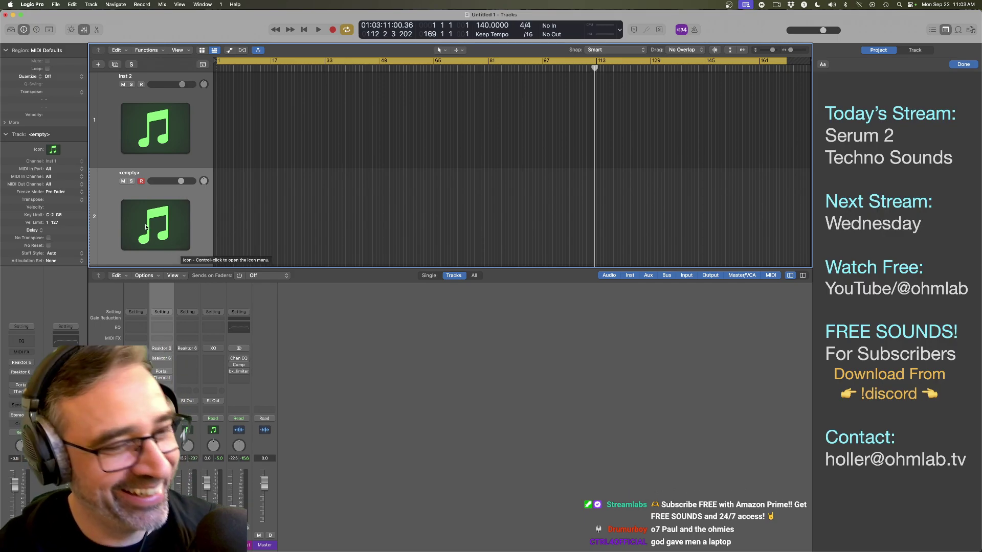
scroll(155, 223, up, 2)
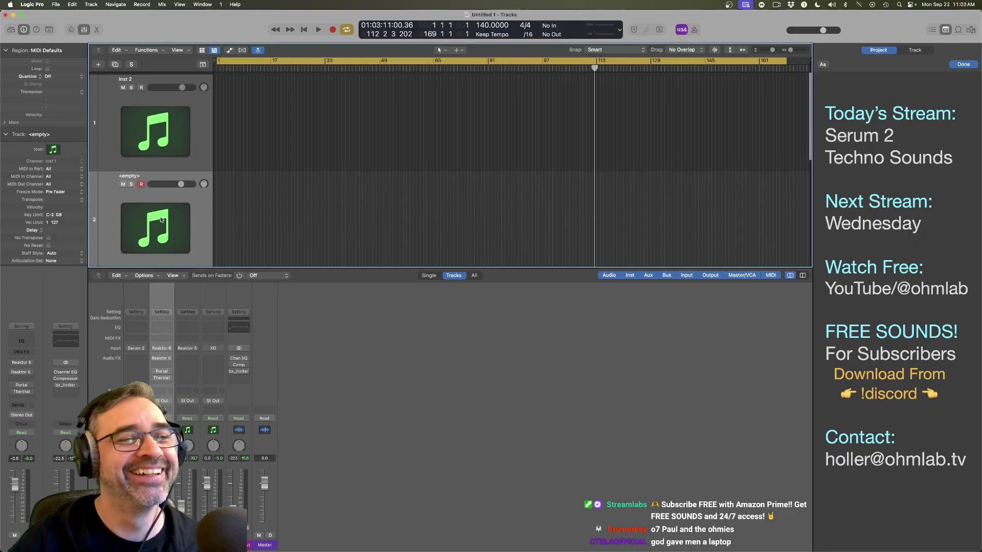
click(148, 147)
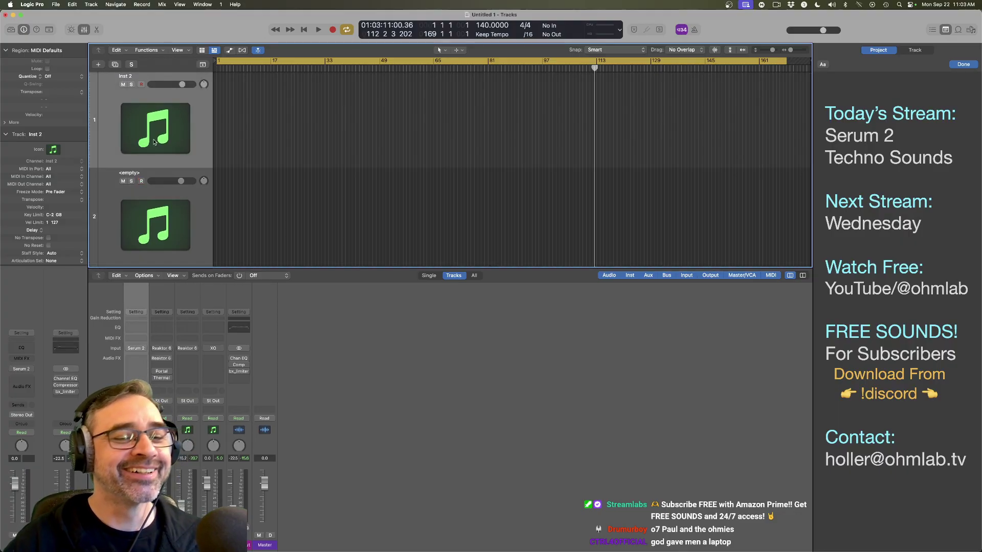
click(128, 352)
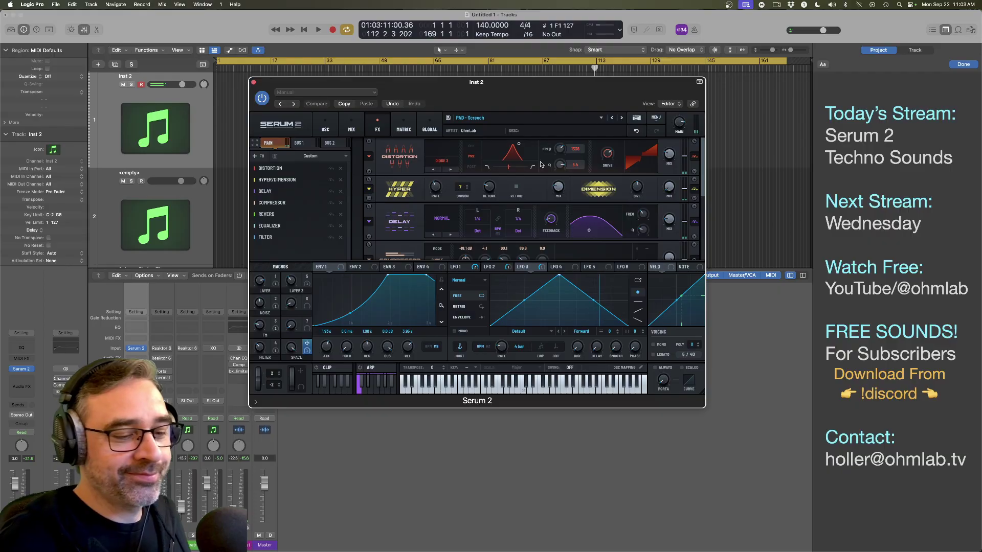
click(185, 112)
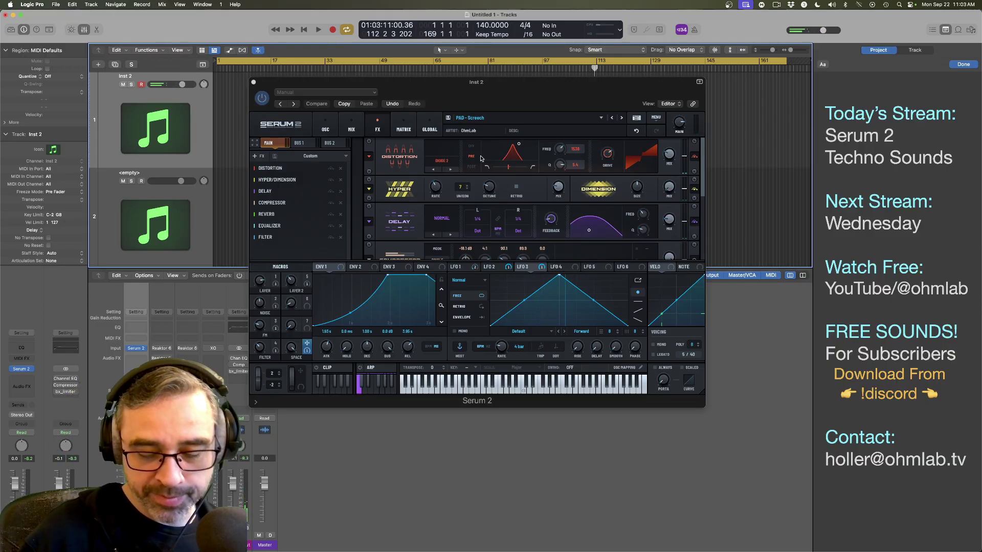
Step: Load the user preset ATMOS - Digital Jungle in Serum 2 for auditioning
click(498, 121)
mouse_move(498, 154)
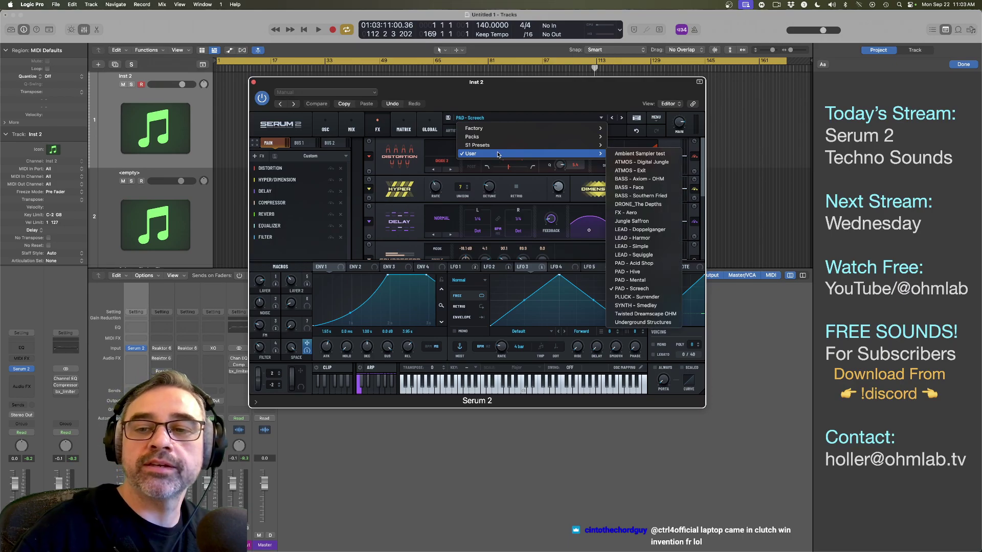
click(654, 162)
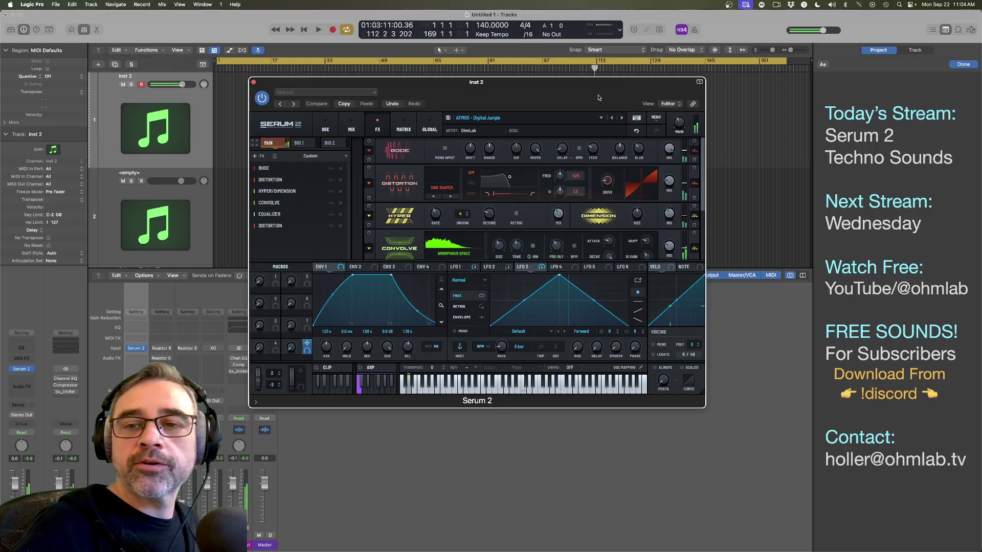
Step: Audition the ATMOS - Exit preset while adjusting the main volume and its Drive macro
click(623, 118)
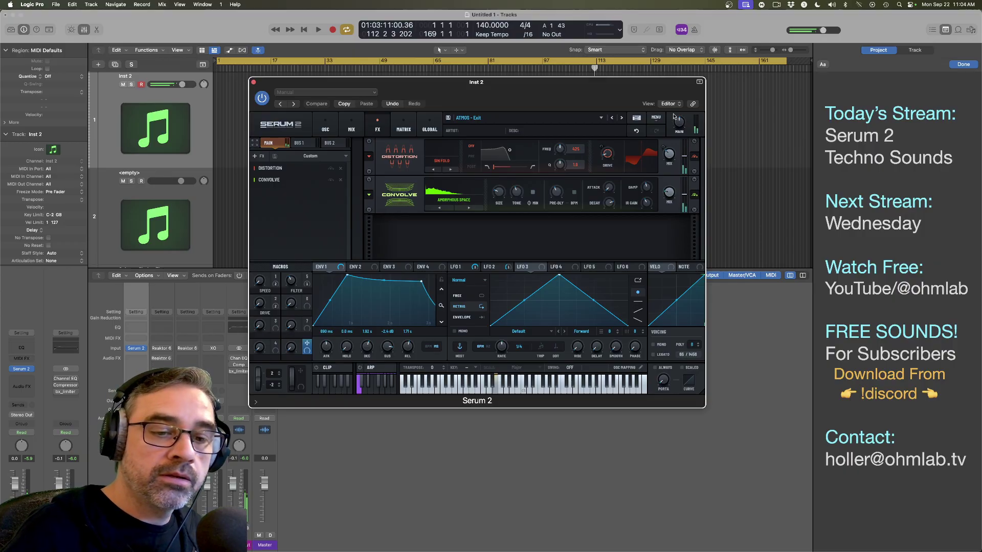
drag(678, 122, 681, 112)
drag(265, 303, 260, 249)
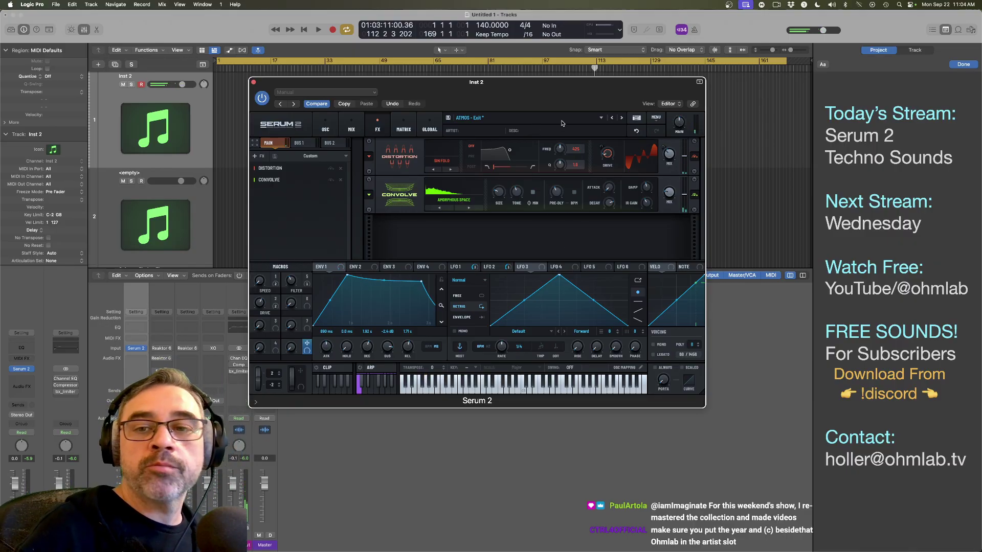
Step: Audition the BASS - Axiom - OHM preset while sweeping its Transform, Twist, Fuzz, Room and Pattern macros
click(622, 118)
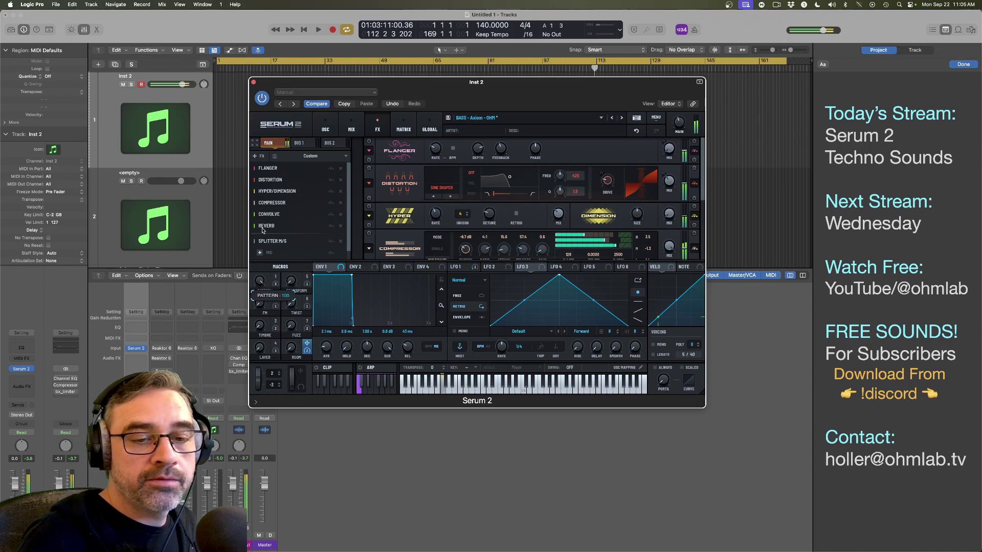
drag(290, 282, 291, 256)
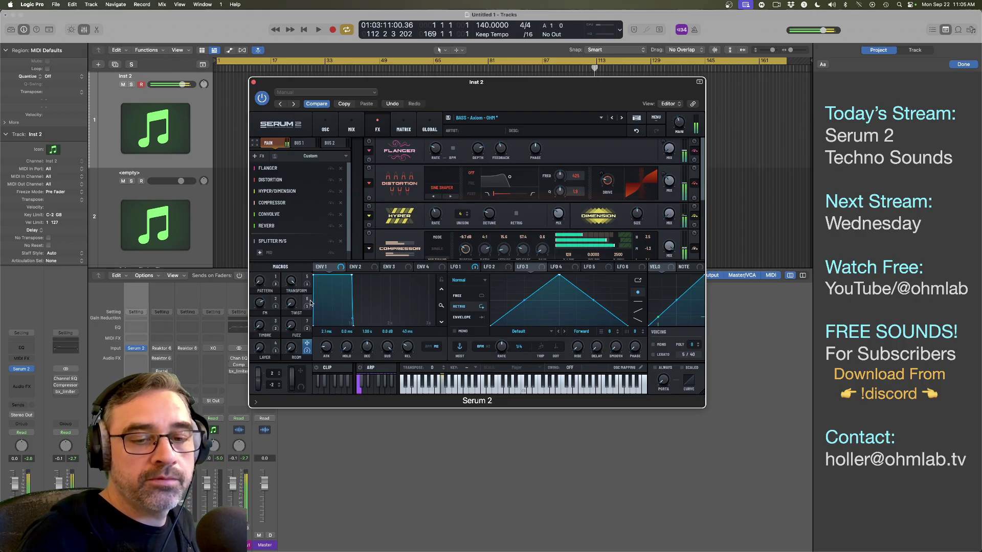
drag(291, 303, 292, 240)
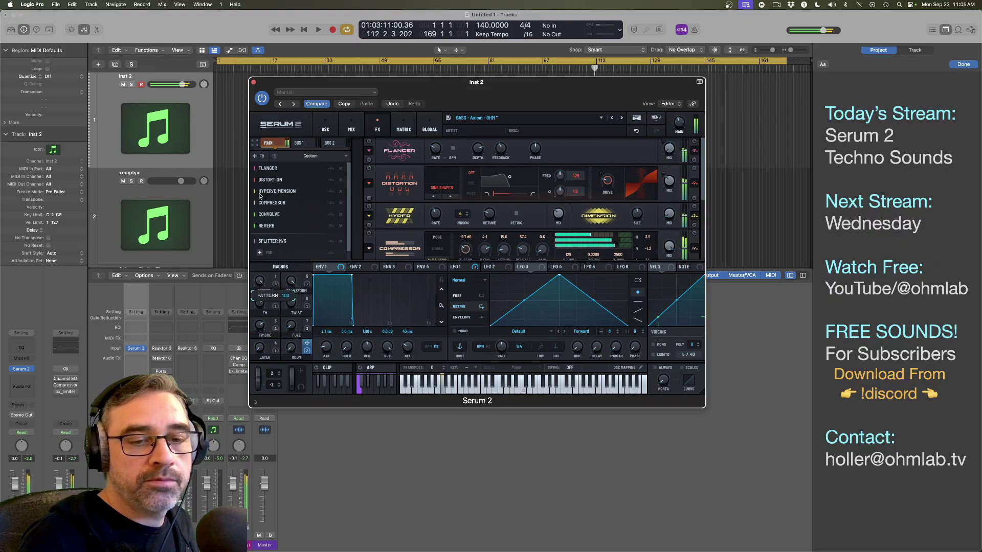
drag(293, 330, 294, 310)
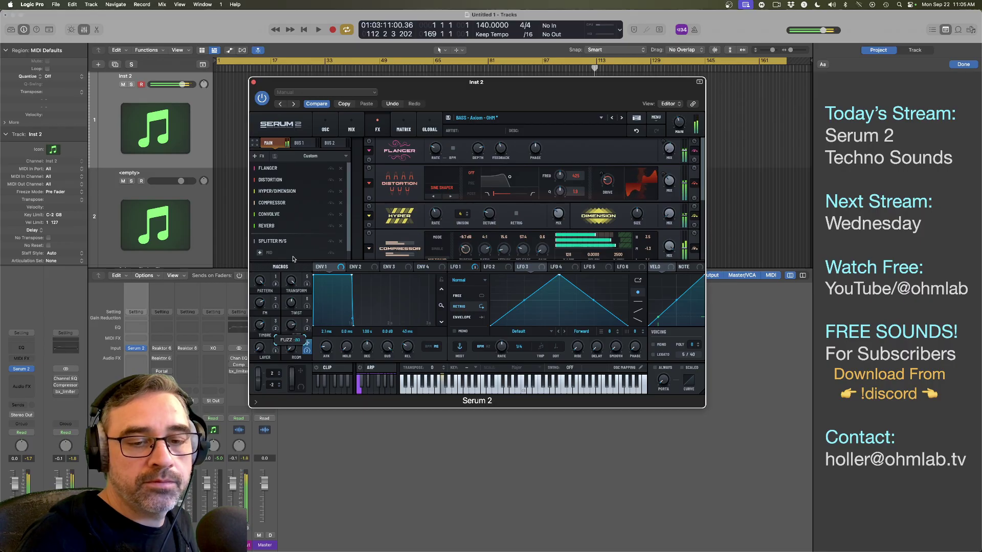
drag(260, 348, 293, 306)
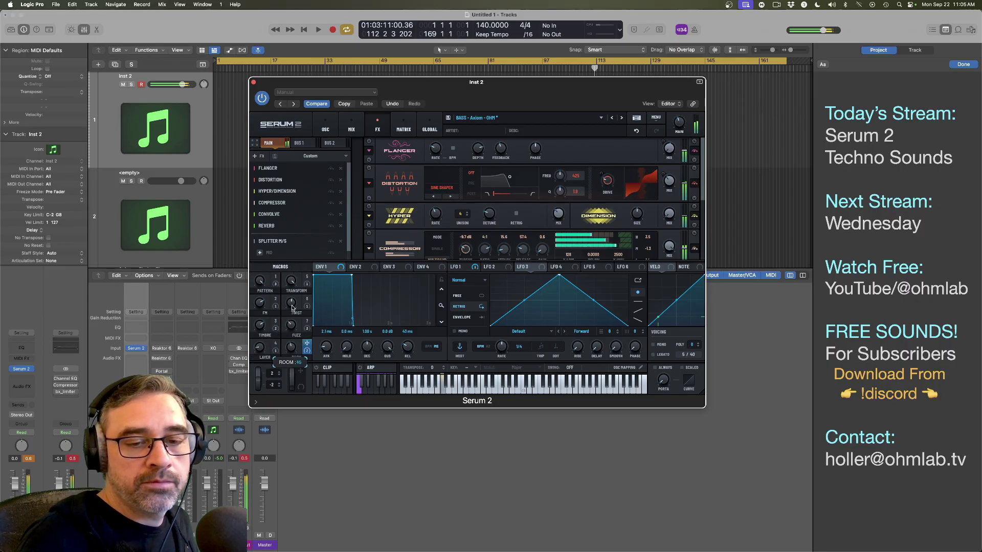
mouse_move(260, 283)
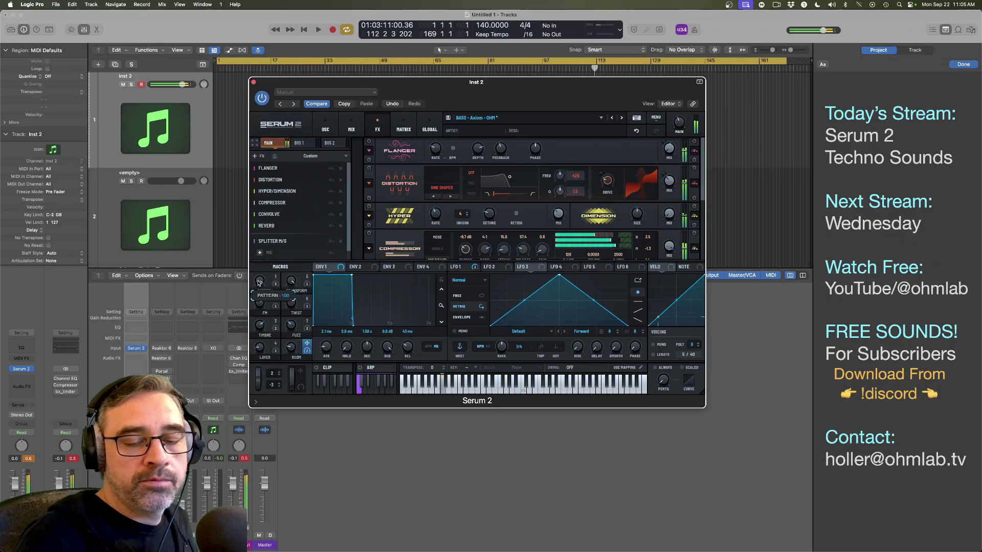
drag(260, 338, 260, 288)
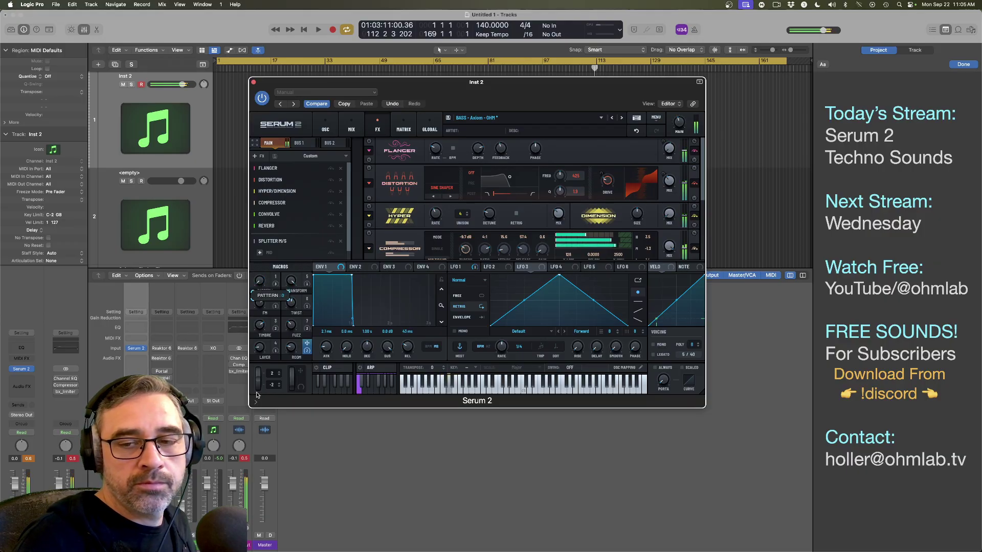
drag(257, 396, 259, 262)
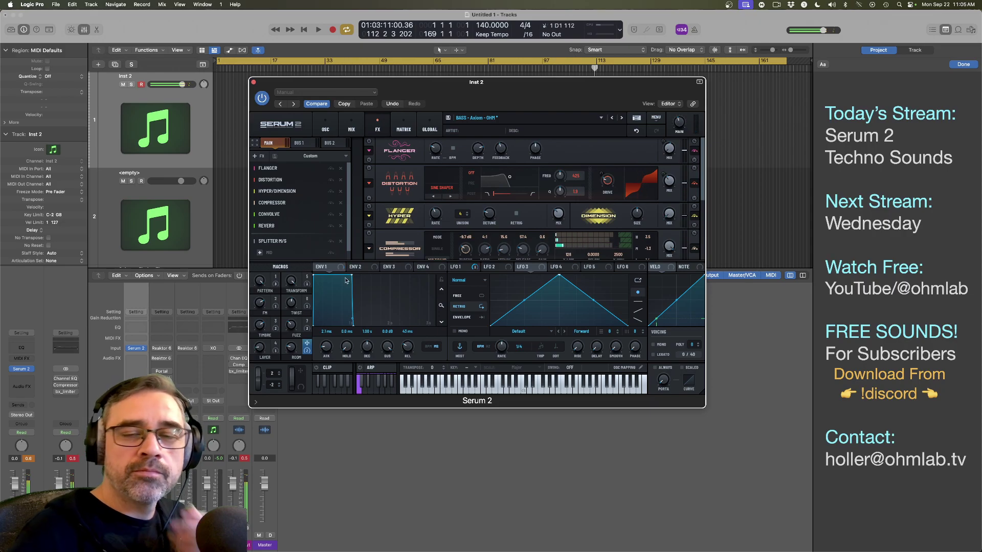
Step: Audition the BASS - Face and BASS - Southern Fried presets, sweeping Southern Fried's Shape, Timbre, FM, Flange and Distortion macros
click(622, 118)
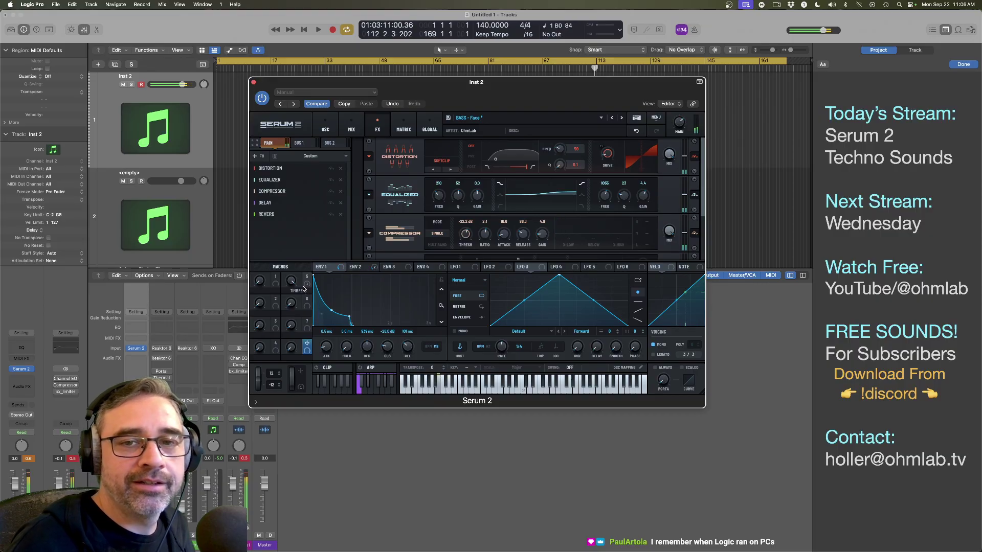
click(623, 118)
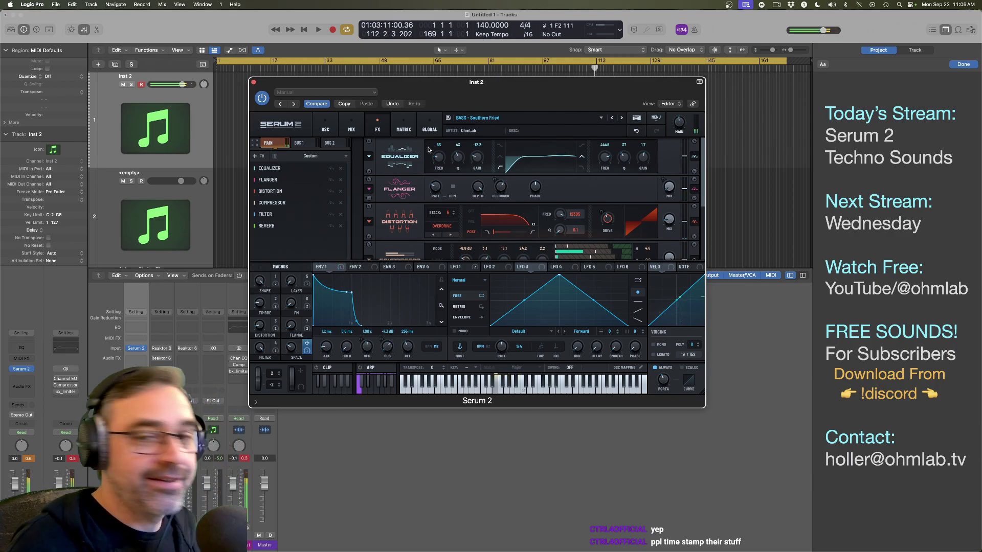
drag(260, 281, 261, 378)
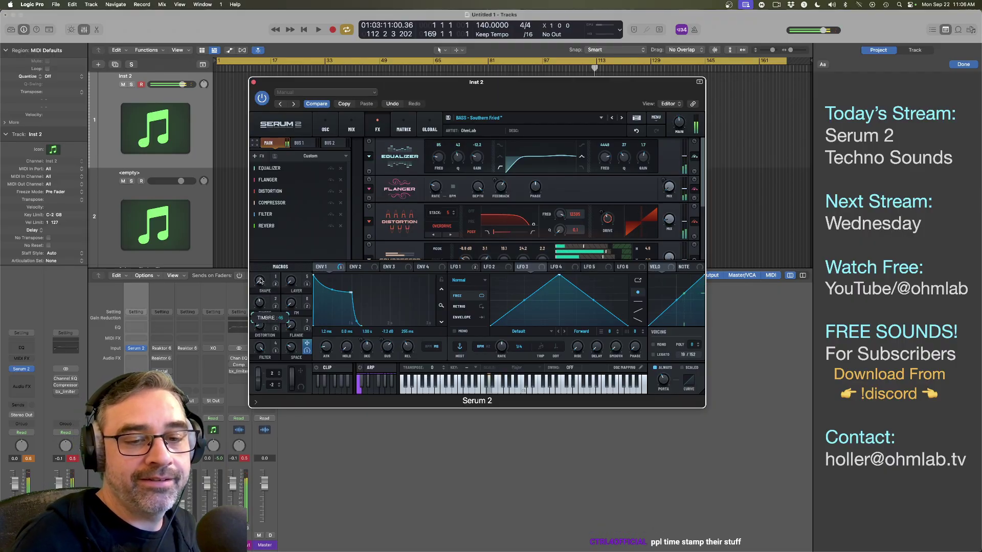
drag(262, 260, 262, 264)
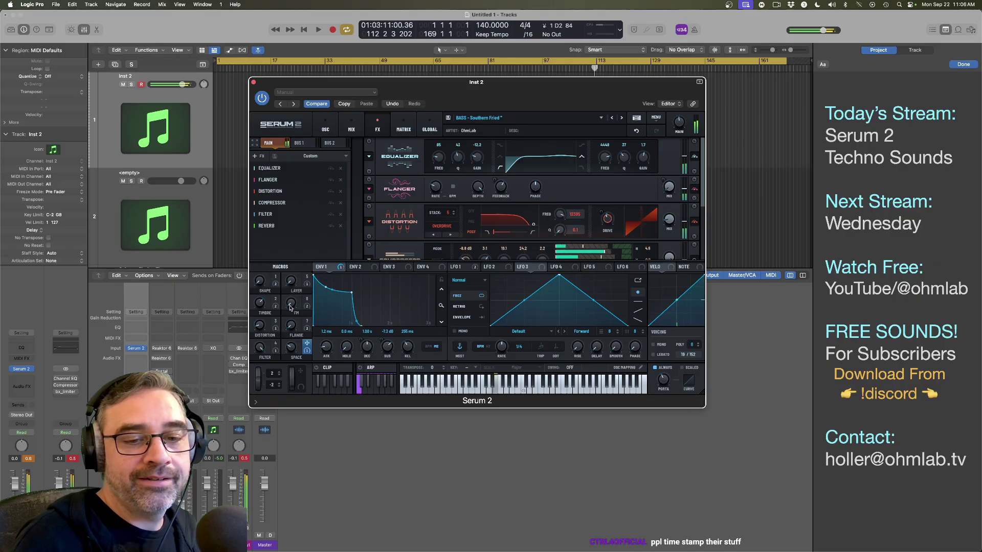
drag(291, 304, 291, 251)
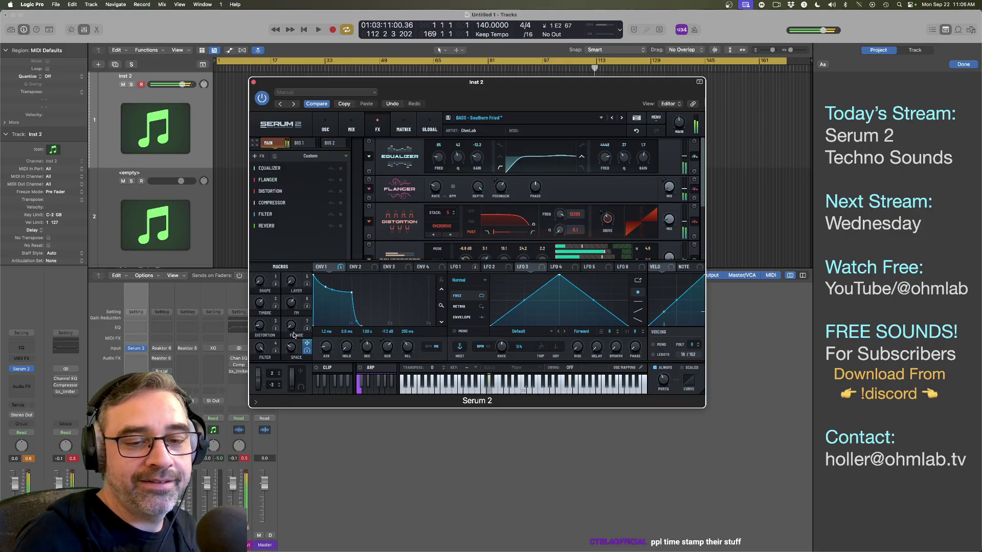
drag(292, 327, 292, 229)
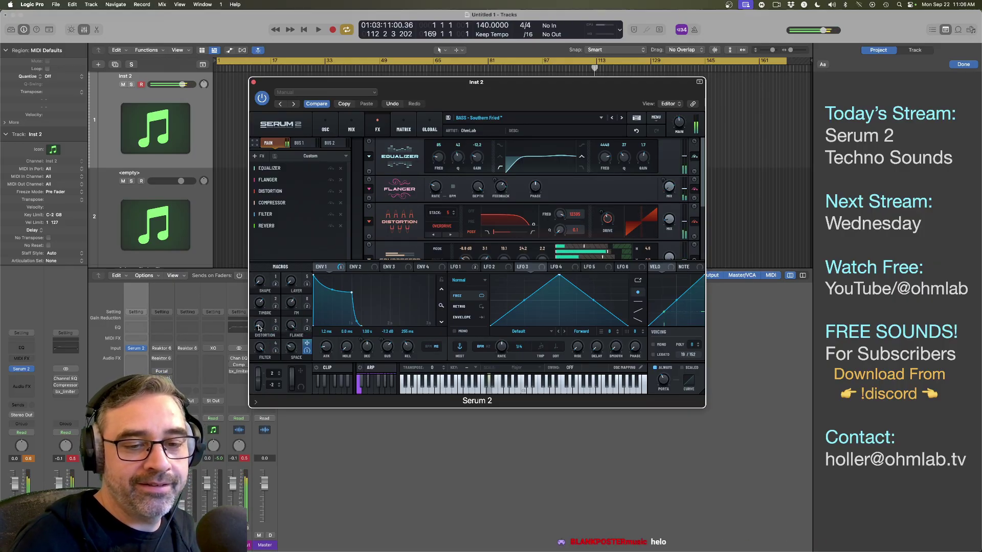
drag(259, 328, 259, 326)
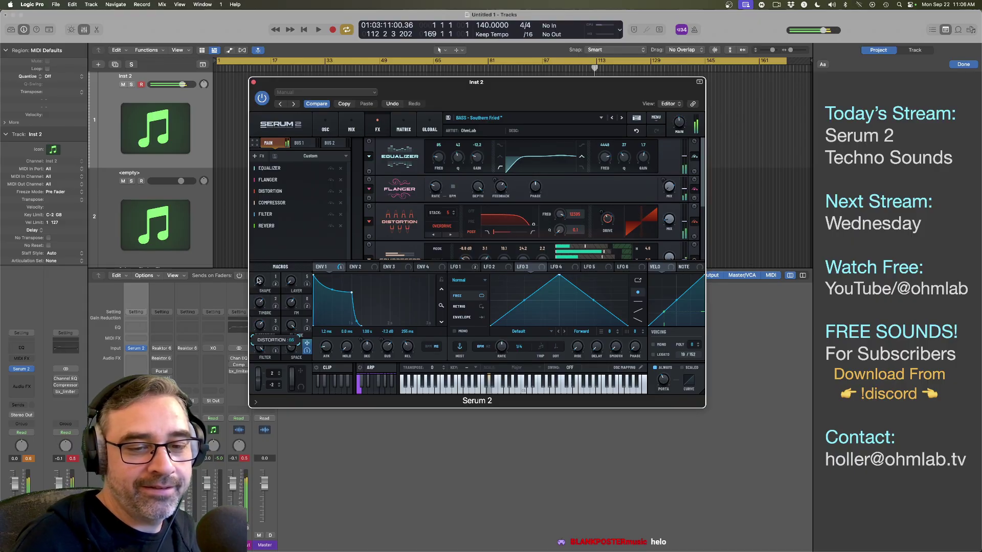
drag(259, 280, 259, 265)
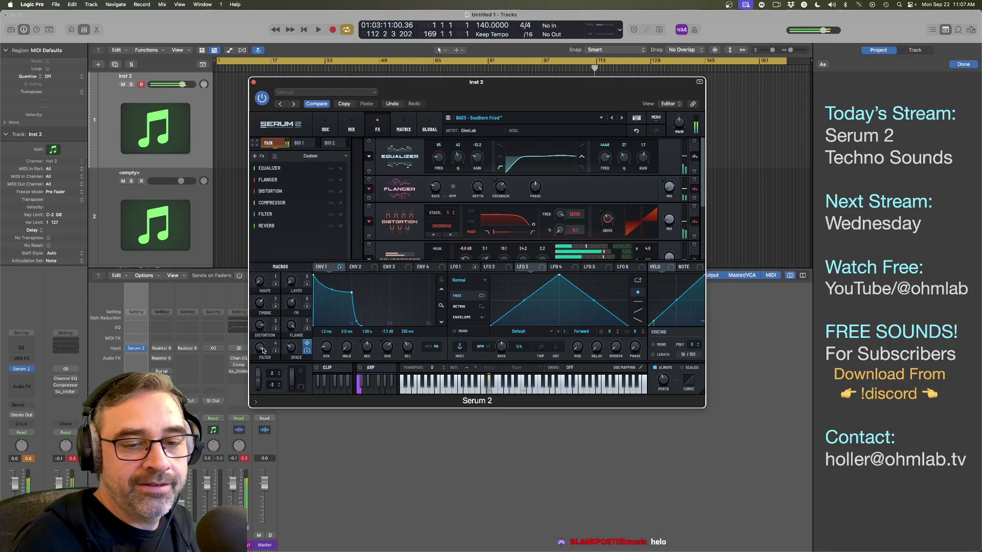
Step: Explore more BASS - Southern Fried variations by sweeping its Filter, Flange, Distortion, Shape and Layer macros while notes play
drag(260, 348, 261, 350)
mouse_move(261, 401)
mouse_down()
mouse_move(264, 430)
mouse_move(262, 412)
mouse_up()
drag(293, 328, 293, 358)
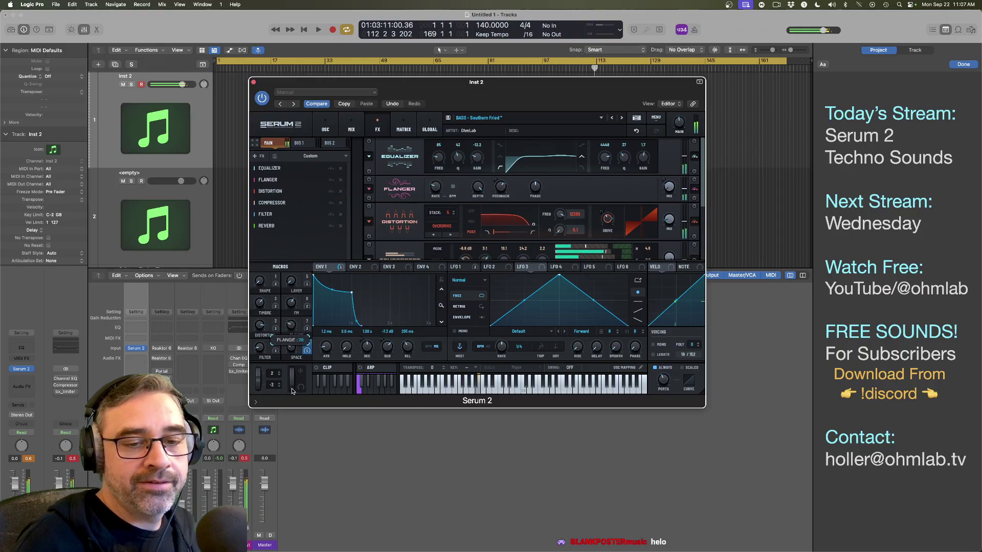
drag(292, 392, 292, 391)
drag(262, 327, 262, 376)
drag(258, 283, 258, 219)
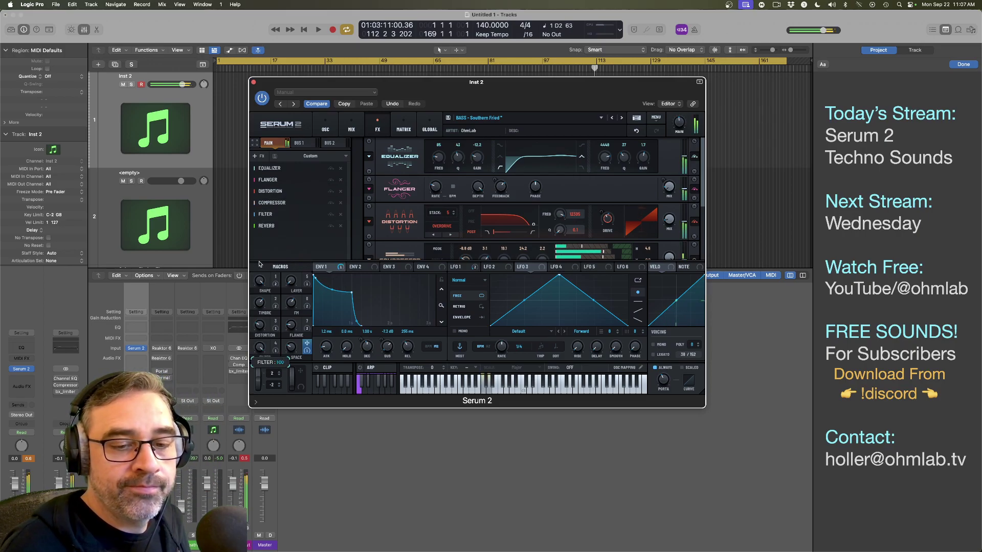
mouse_move(290, 326)
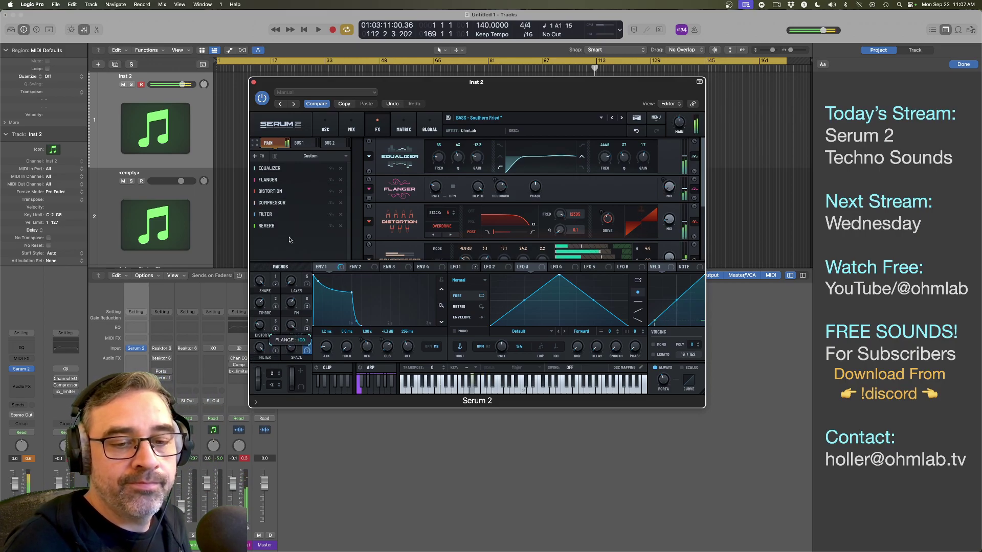
drag(290, 326, 289, 257)
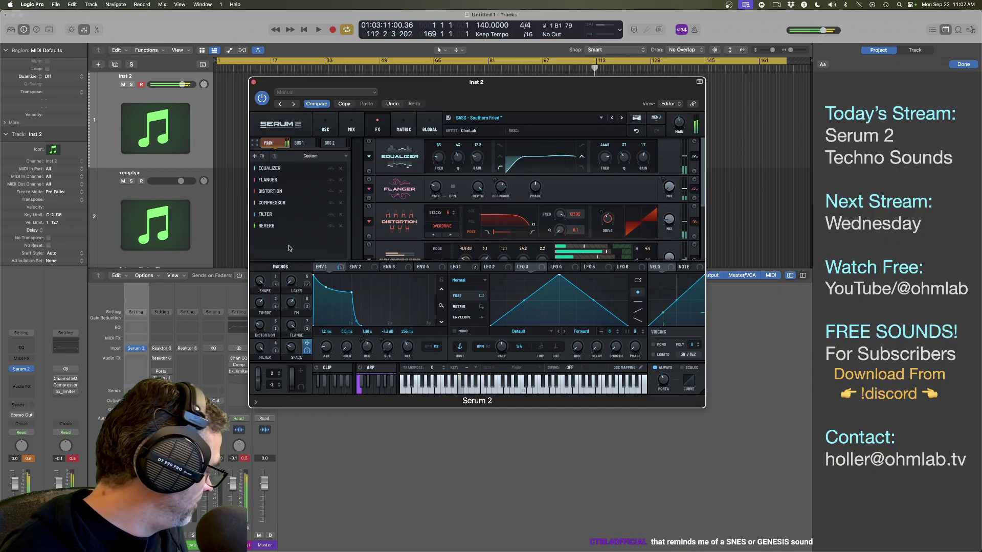
drag(295, 329, 295, 399)
drag(289, 281, 287, 244)
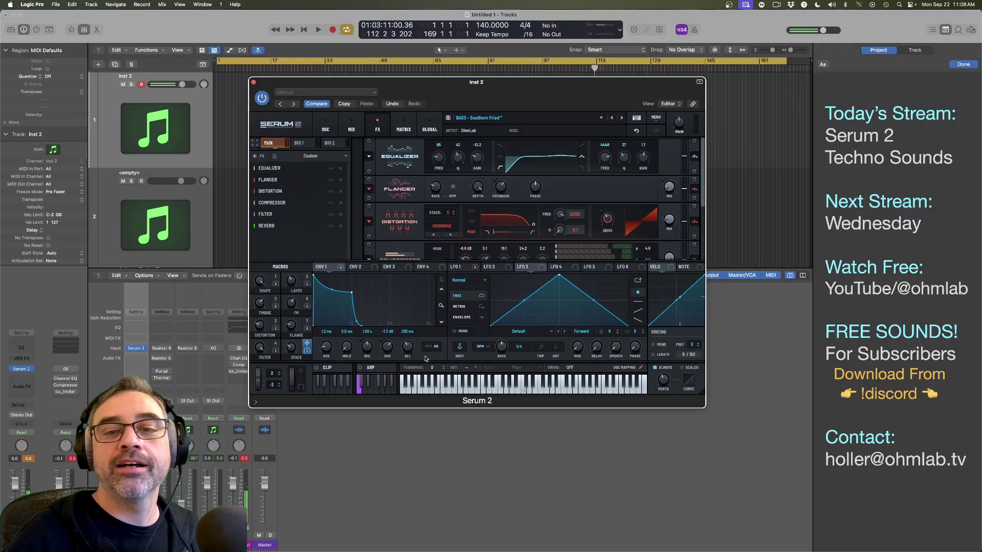
Step: Audition the DRONE_The Depths and FX - Aero presets, sweeping the Filter and Speed macros of FX - Aero
click(622, 118)
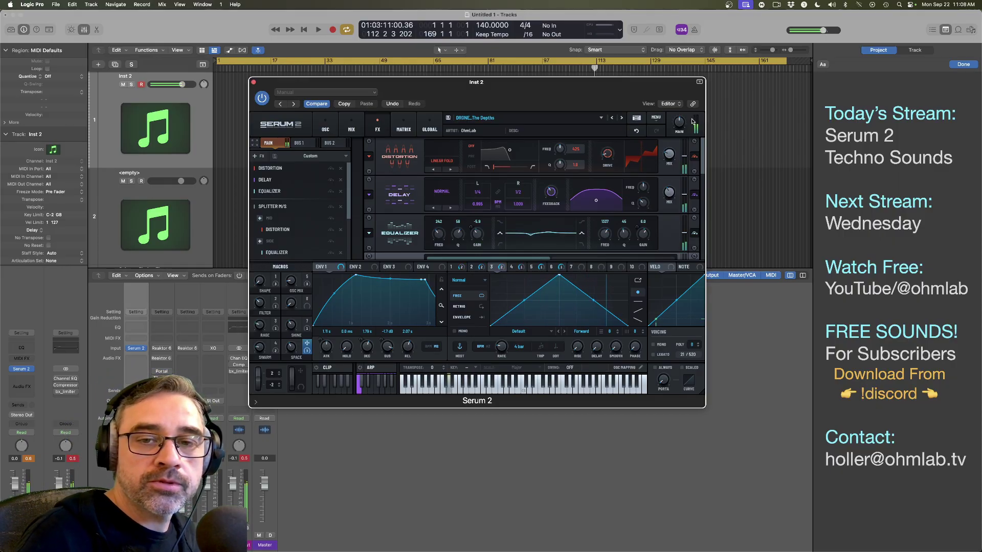
click(622, 118)
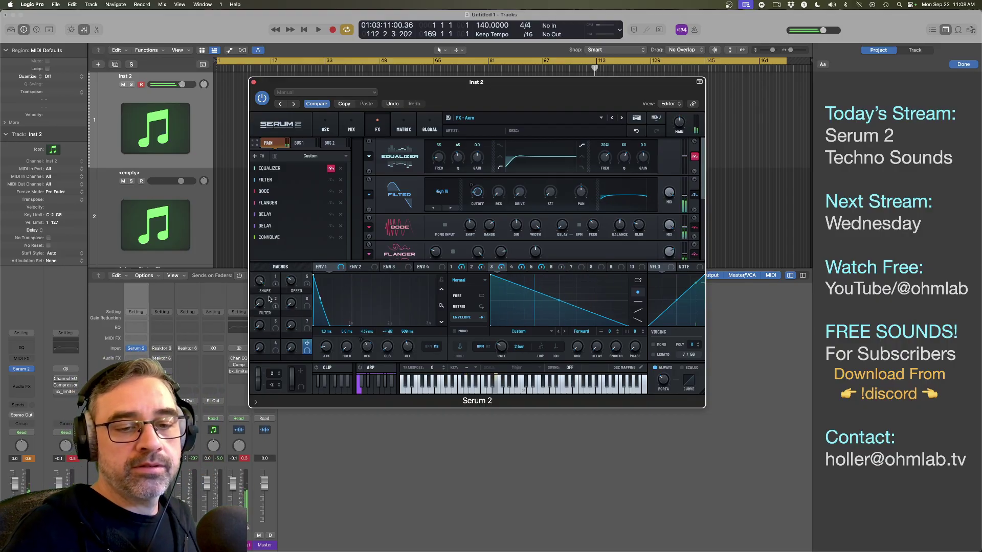
drag(263, 302, 263, 238)
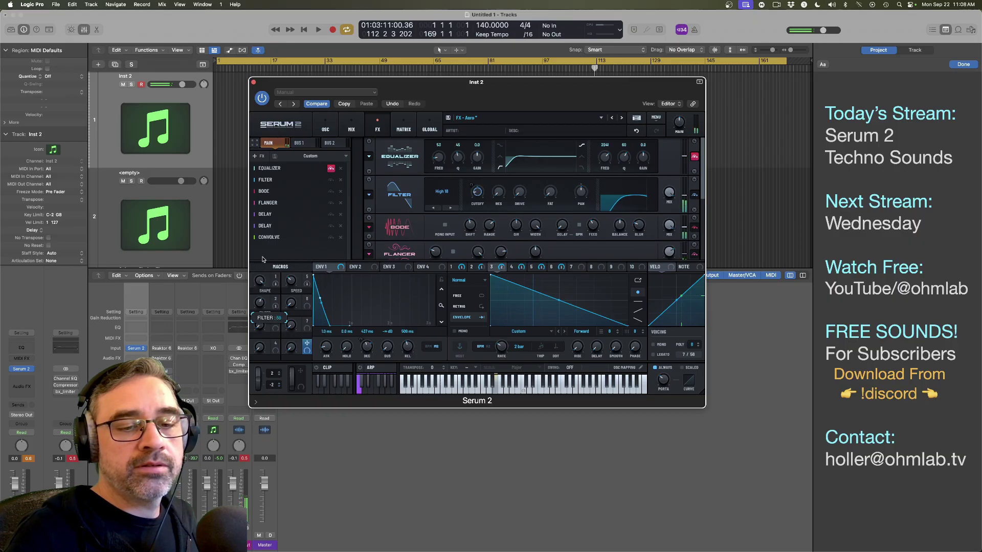
drag(291, 281, 290, 212)
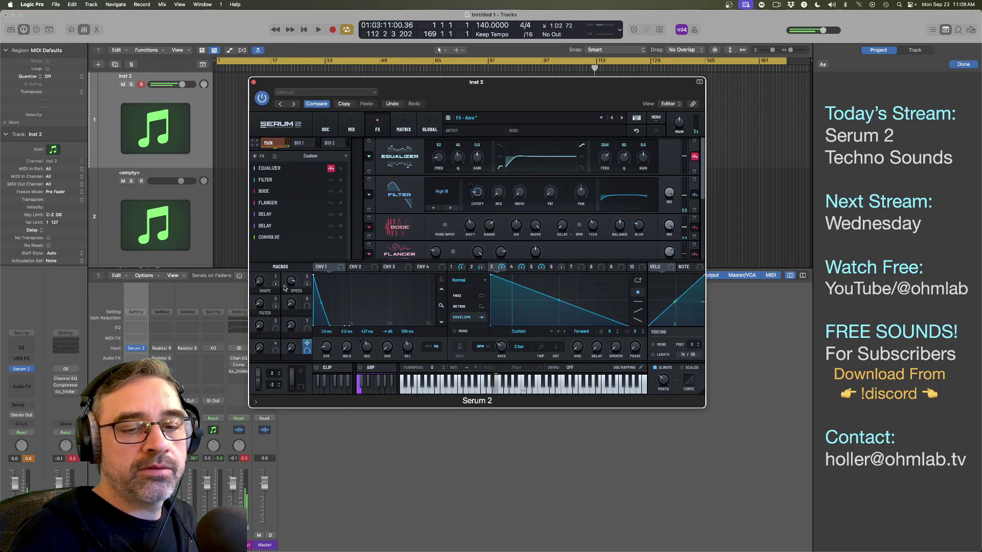
drag(284, 288, 293, 322)
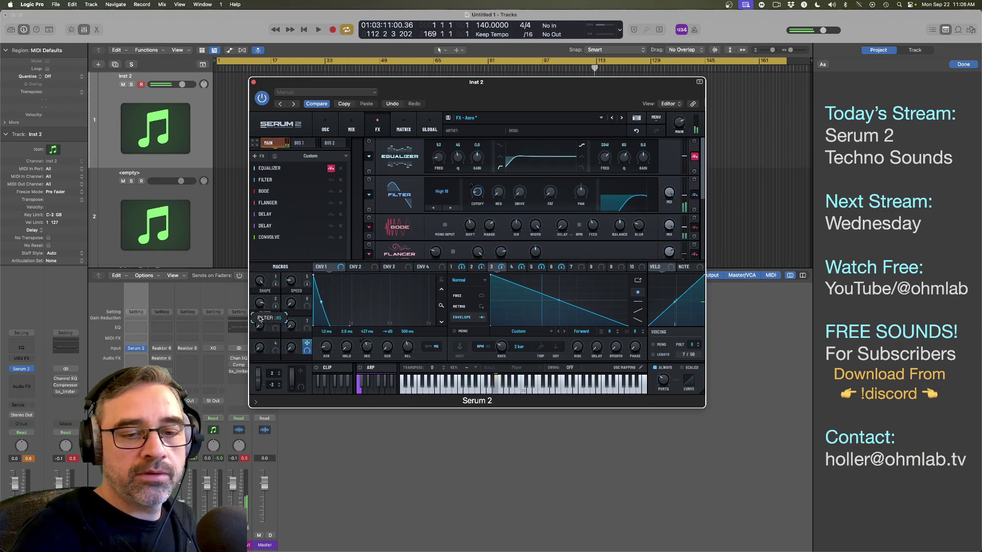
drag(260, 319, 258, 340)
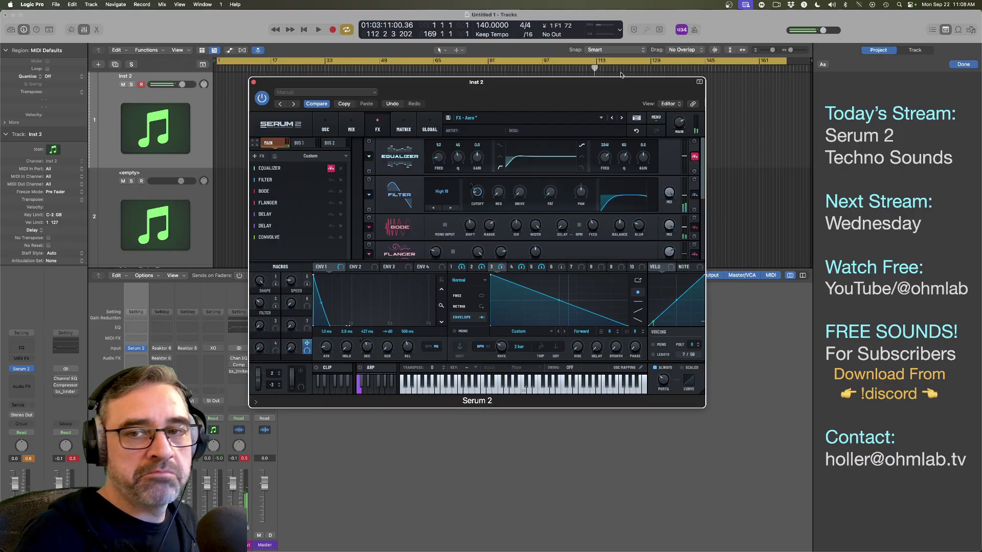
Step: Audition Jungle Saffron and LEAD - Doppelganger, sweeping Doppelganger's Reveal, Crisp, S&H, WT, Cutoff and Sub Osc macros
click(623, 118)
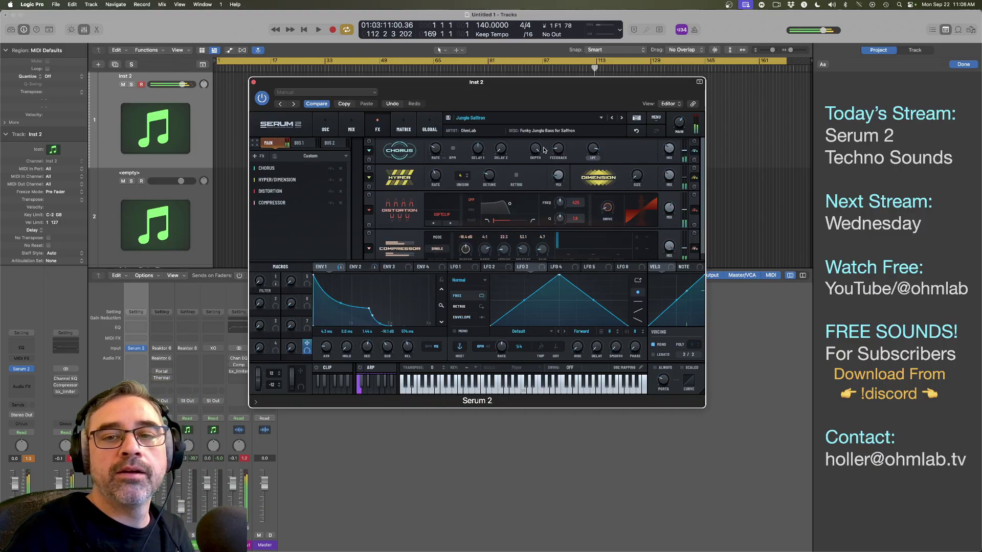
click(623, 118)
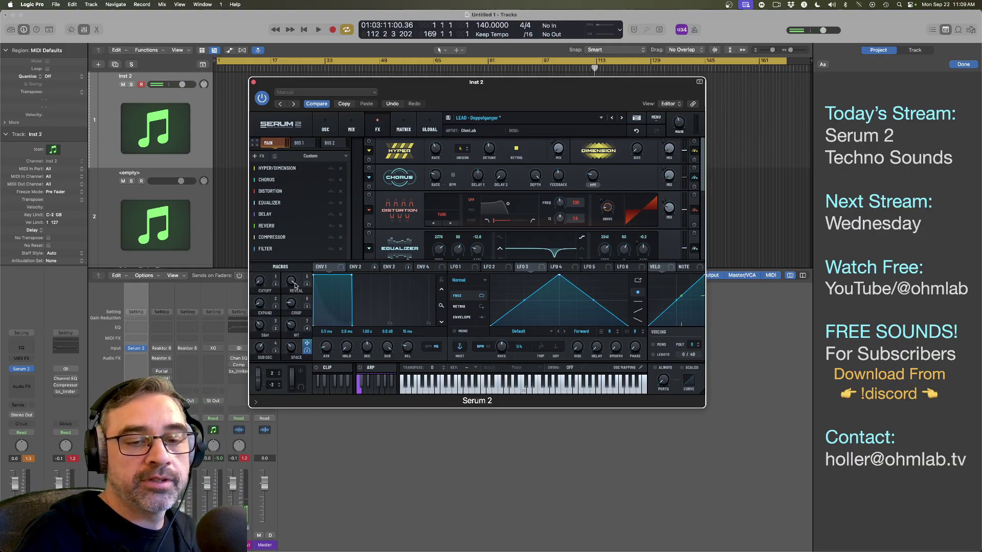
drag(292, 281, 298, 454)
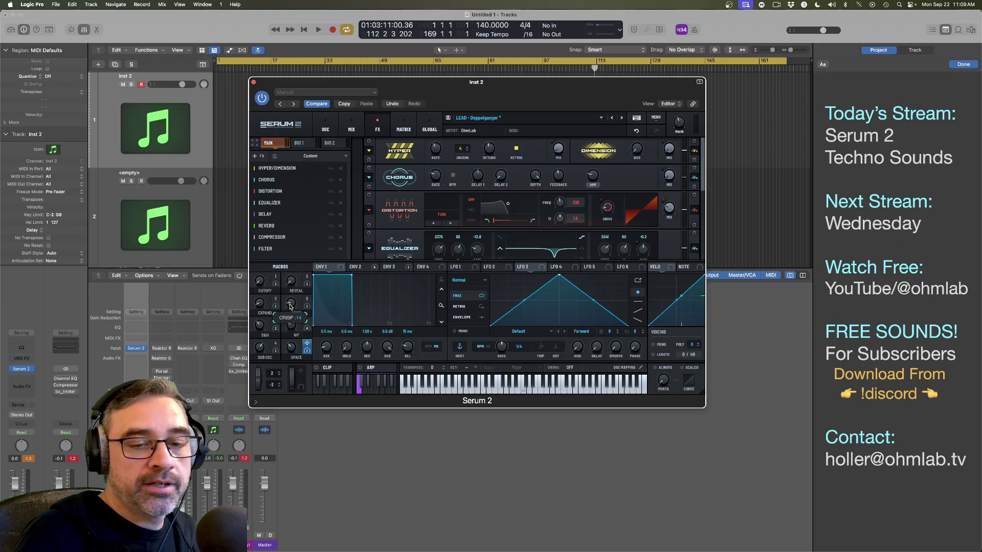
drag(260, 326, 261, 383)
drag(290, 349, 293, 340)
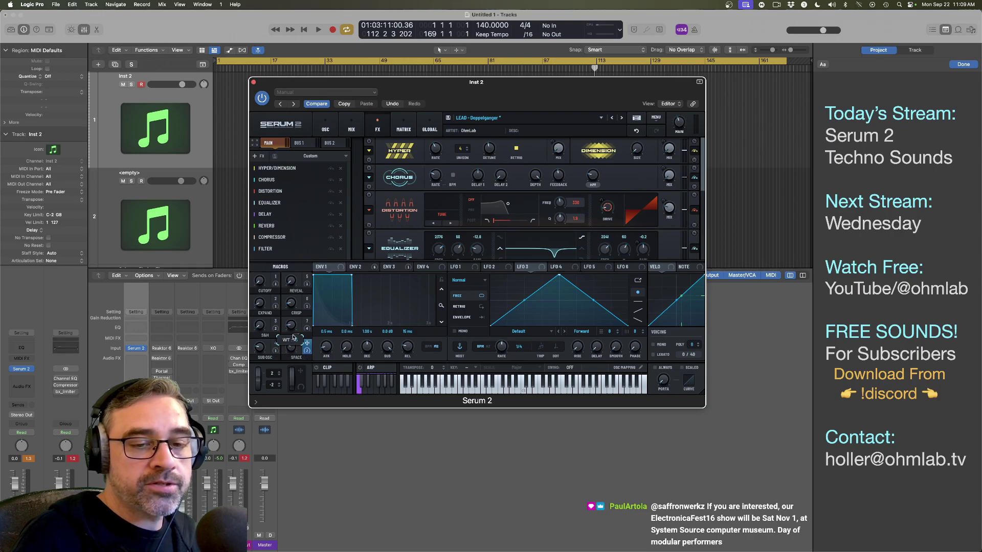
drag(260, 281, 258, 265)
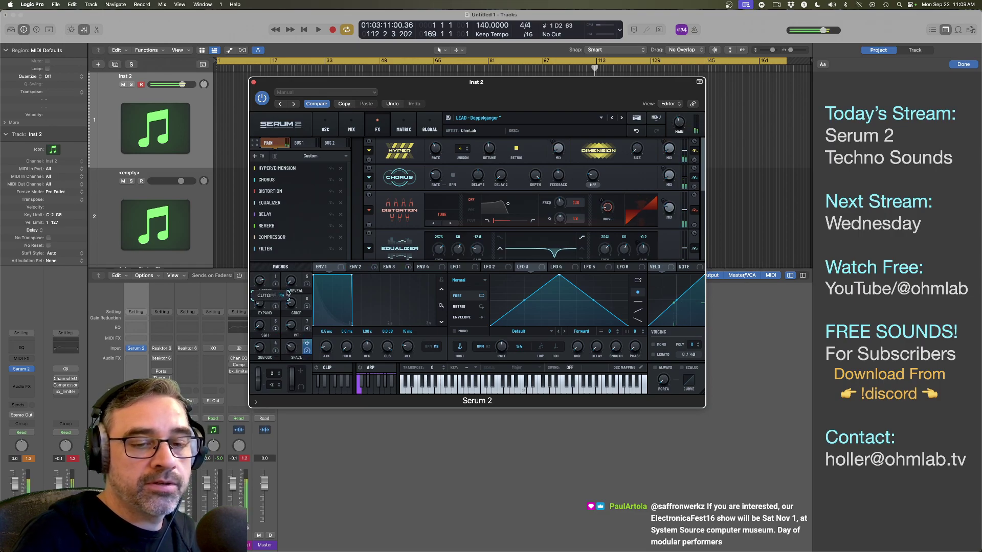
drag(291, 325, 291, 265)
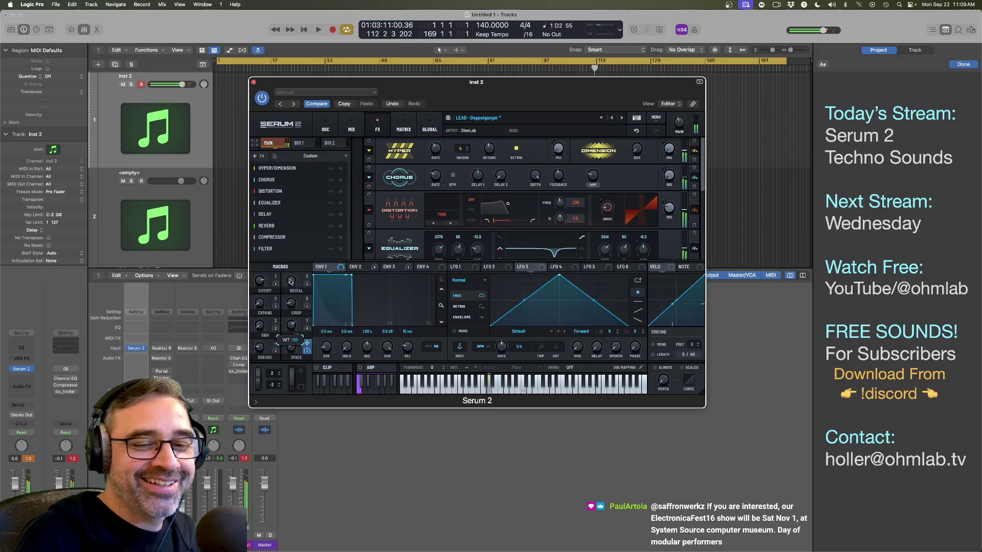
drag(259, 346, 288, 198)
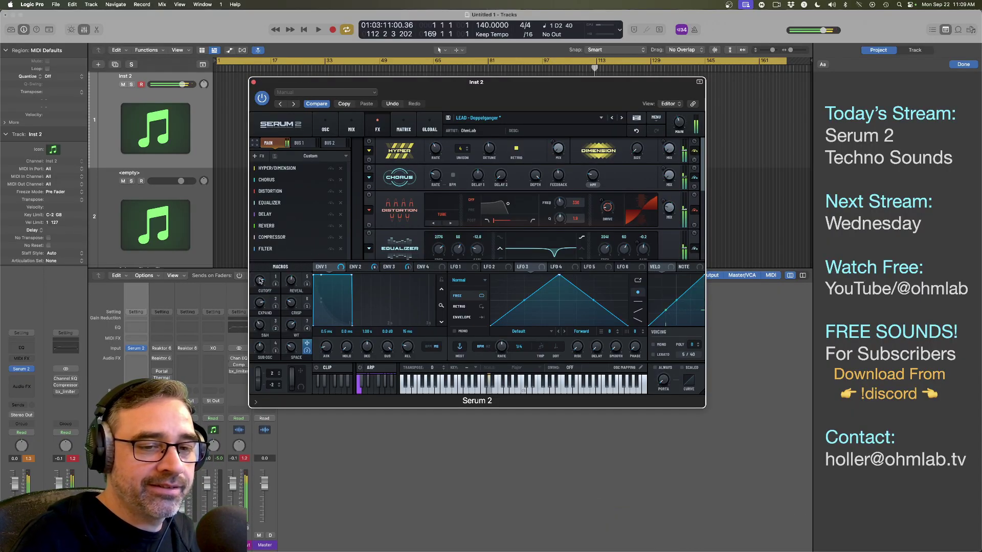
Step: Continue auditioning LEAD - Doppelganger with further sweeps of its Cutoff, Crisp and WT macros
drag(260, 280, 291, 314)
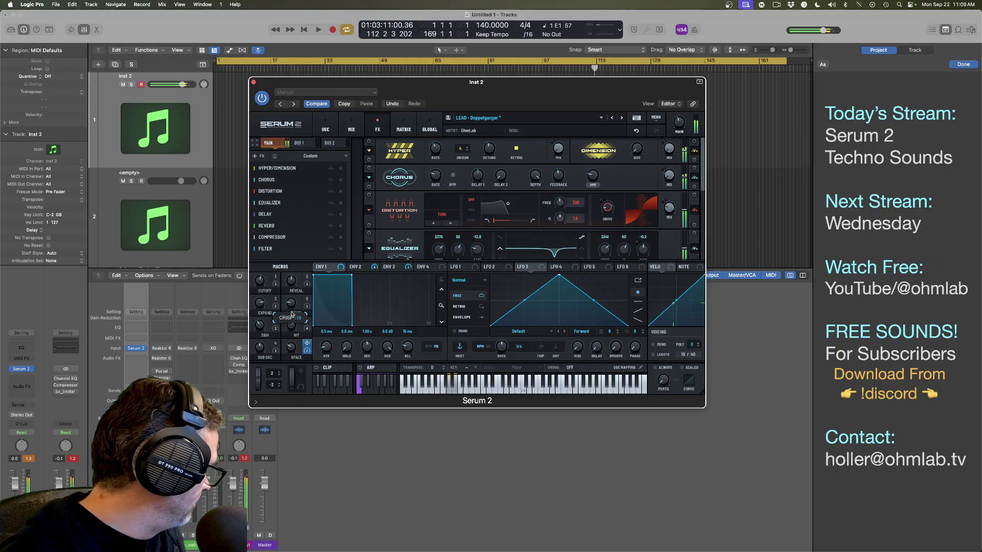
drag(291, 310, 292, 317)
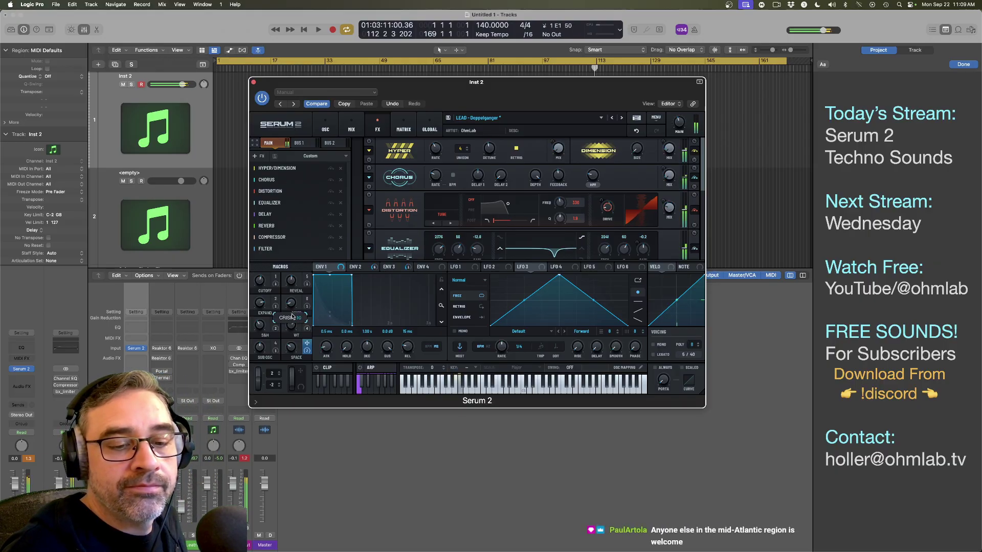
drag(292, 326, 292, 331)
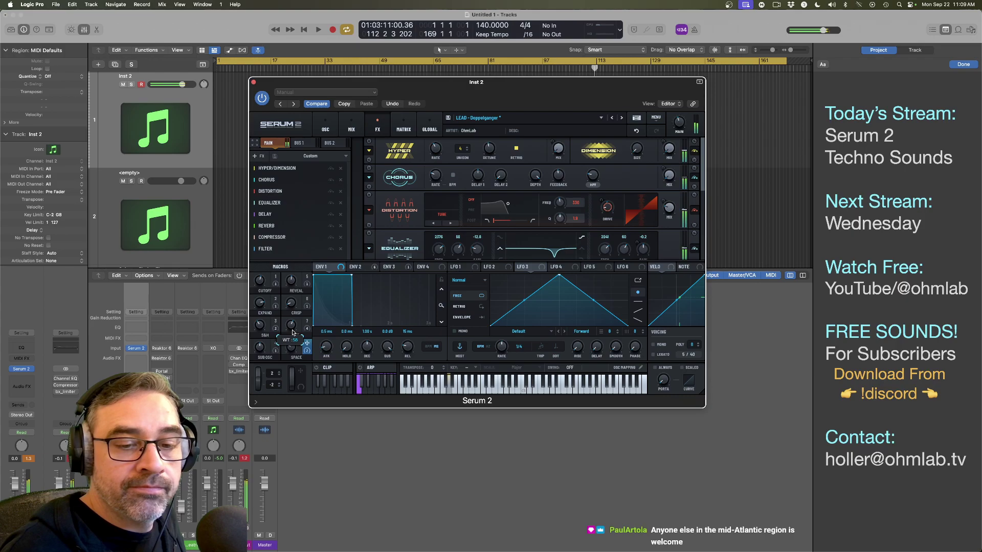
drag(290, 317, 290, 308)
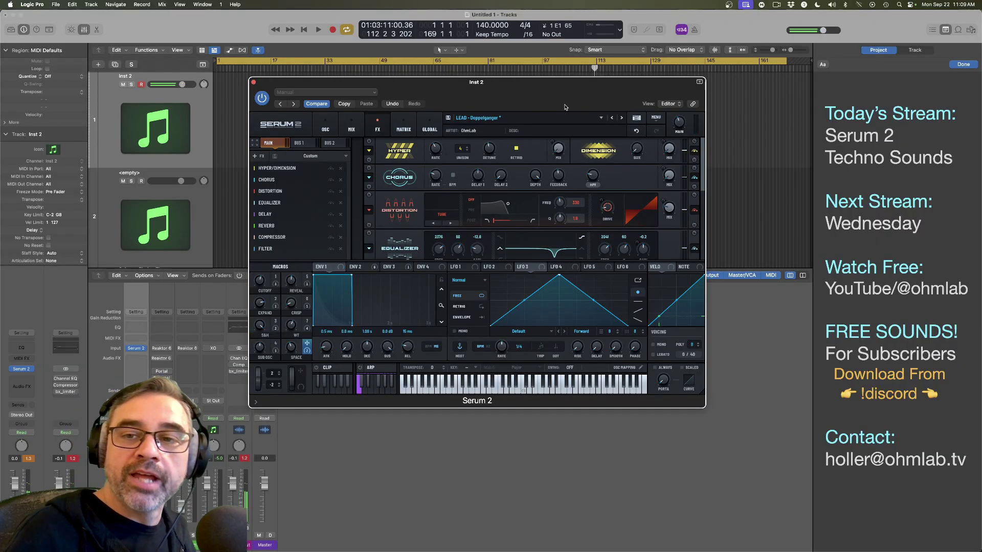
Step: Audition LEAD - Harmon, load the LEAD - Simple preset and adjust its main volume
click(622, 118)
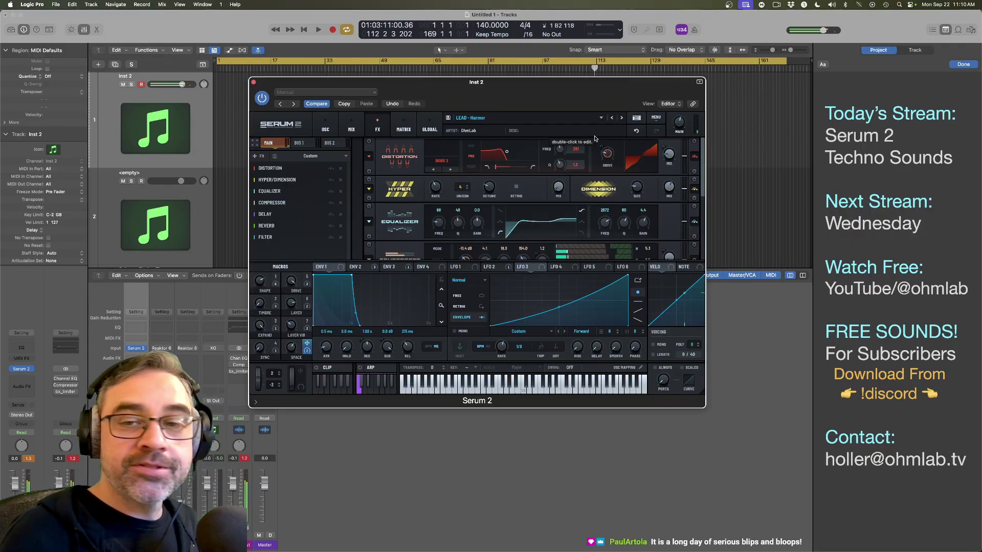
click(621, 118)
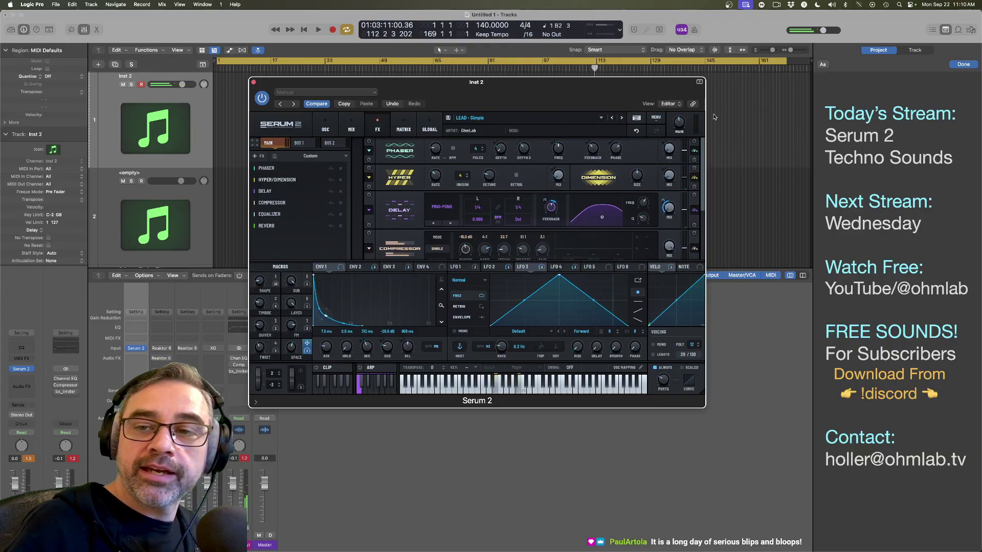
drag(681, 123, 685, 109)
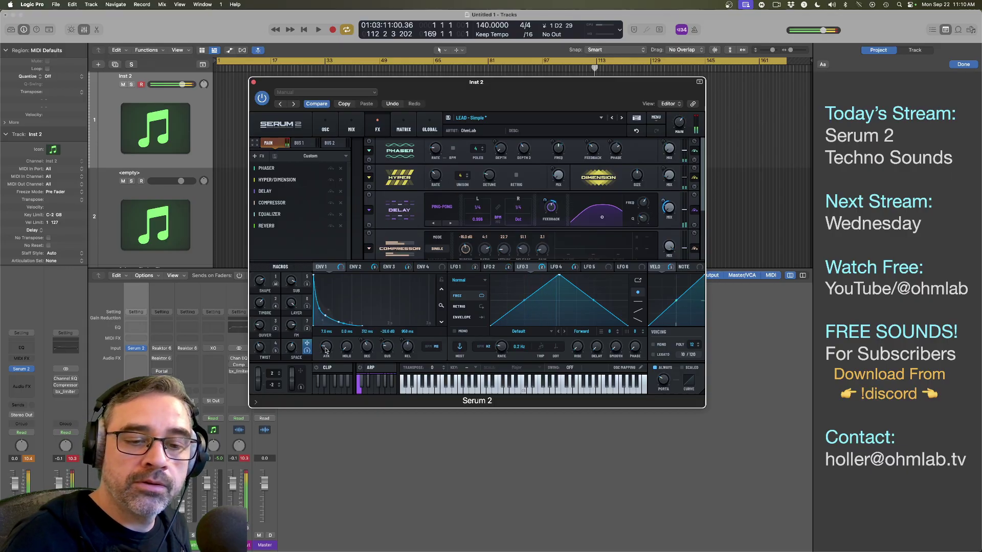
Step: View the Env 2 and Env 3 envelopes of the LEAD - Simple preset
click(361, 268)
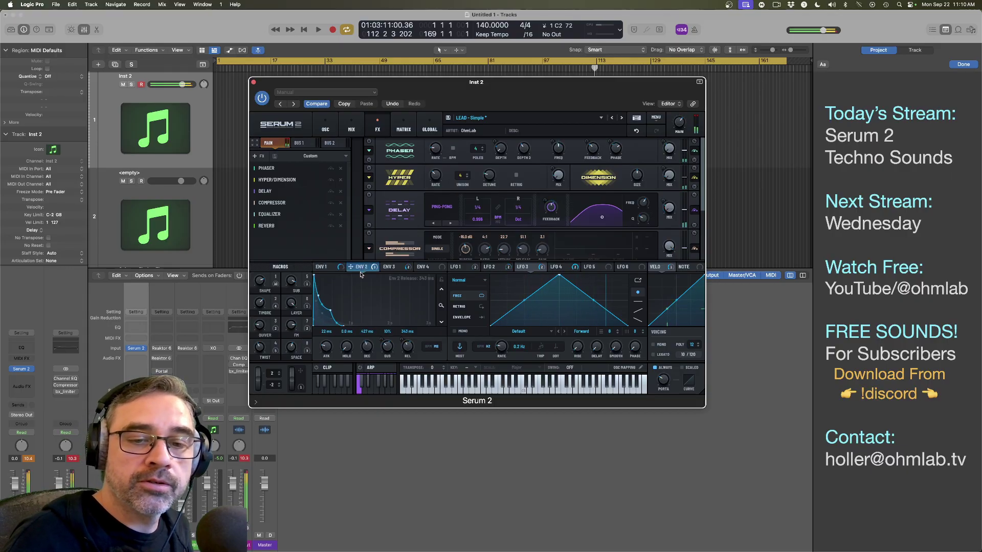
click(390, 269)
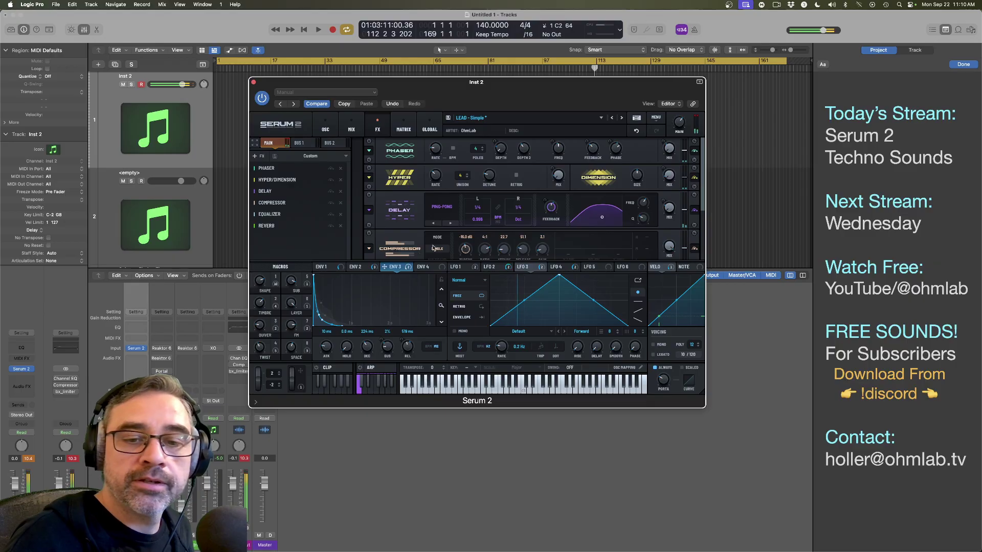
Step: Set the Env 1 release of LEAD - Simple to 1.12 s and save over the existing preset
click(335, 267)
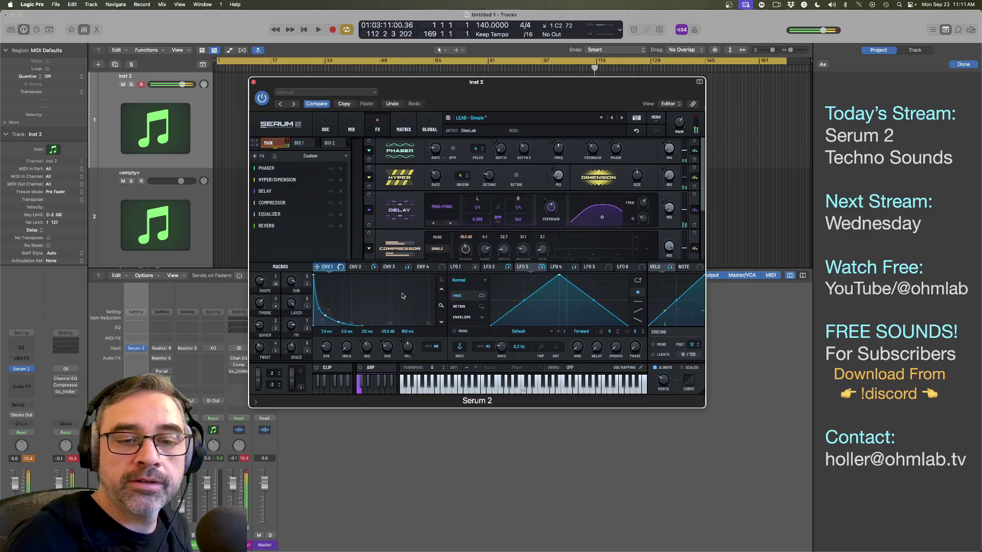
click(379, 268)
click(389, 267)
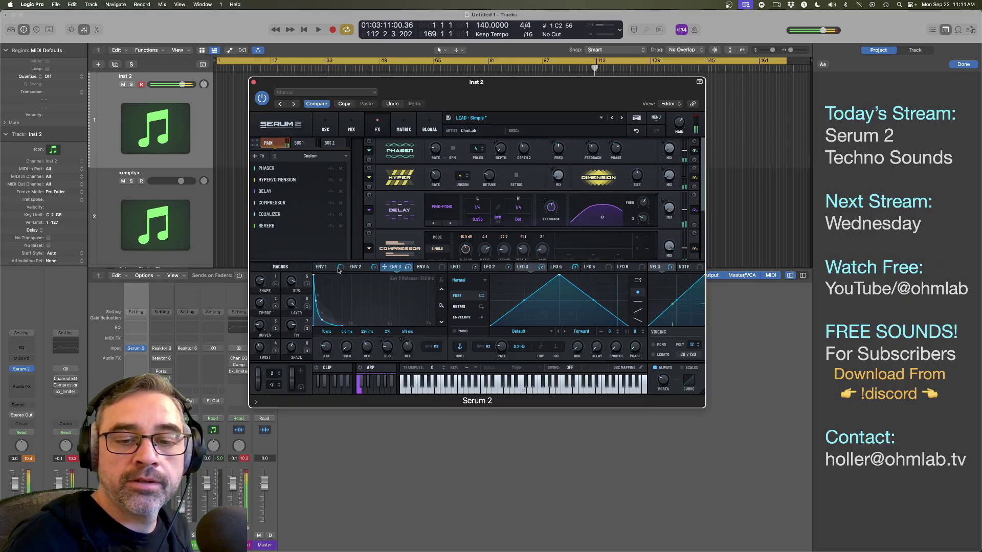
click(324, 267)
drag(407, 350, 407, 340)
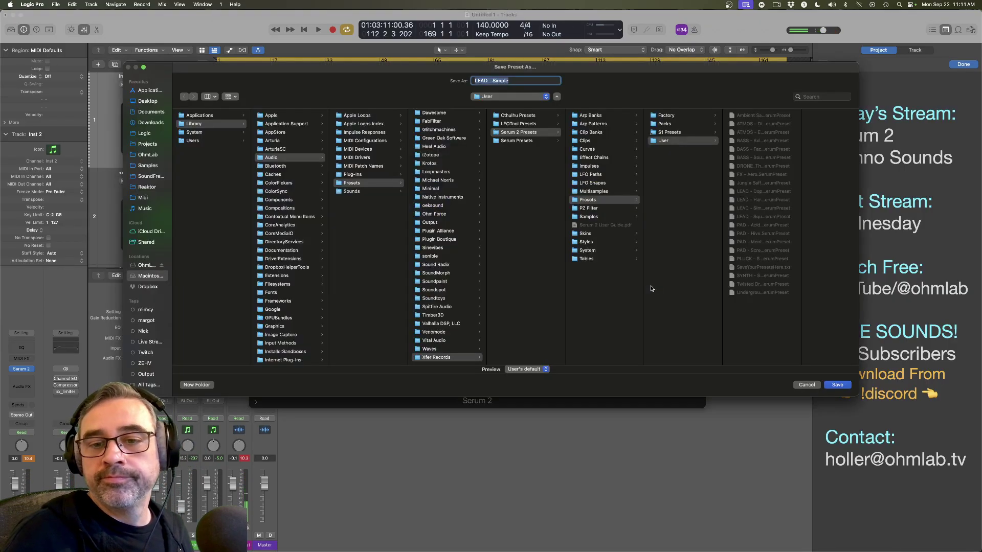
click(841, 388)
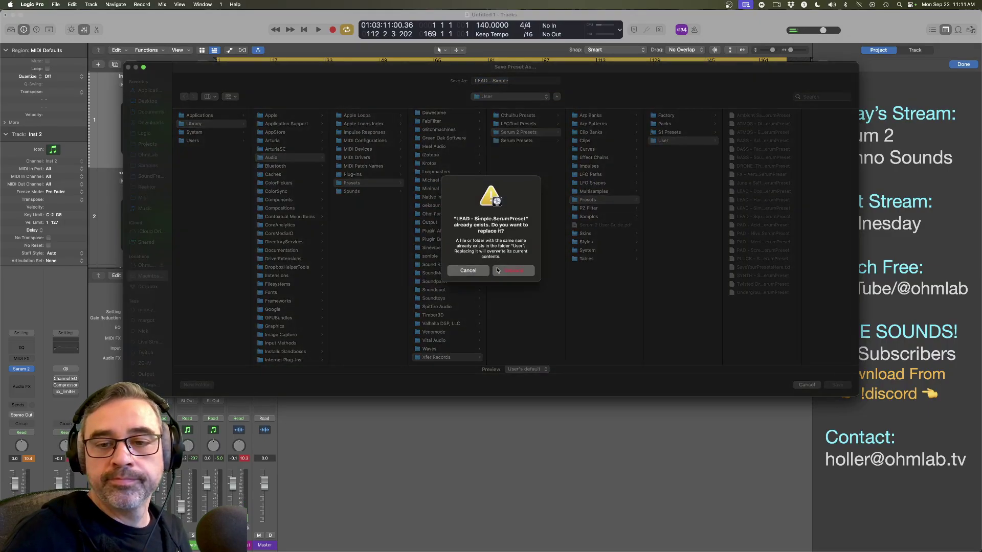
click(514, 270)
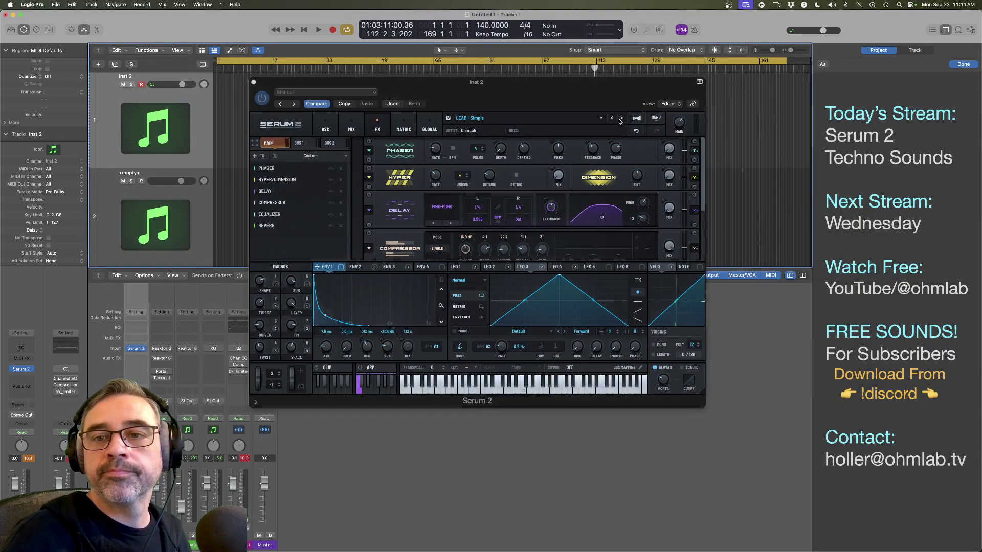
Step: Load the LEAD - Squiggle preset and audition it while sweeping its macros, including Angrier and Bite
click(621, 118)
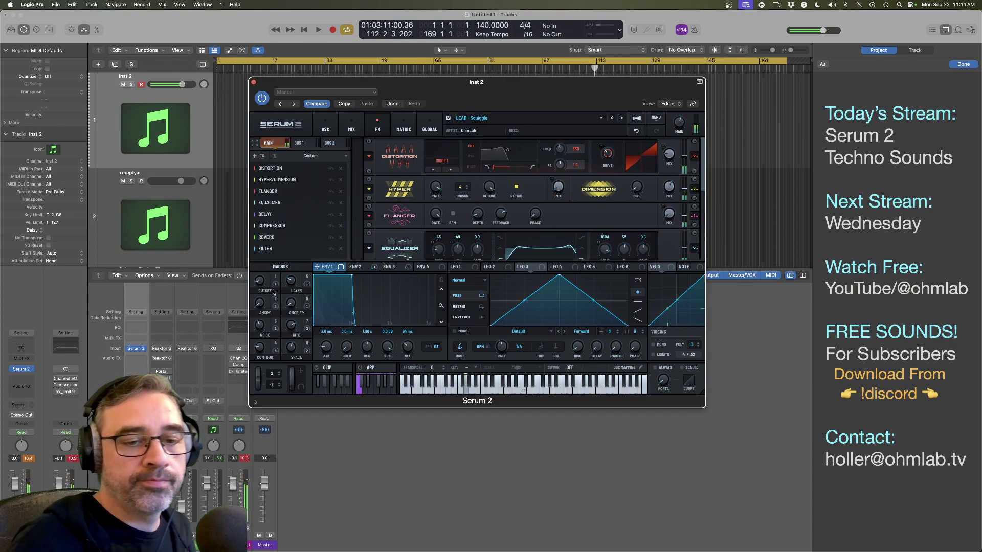
drag(294, 306, 294, 303)
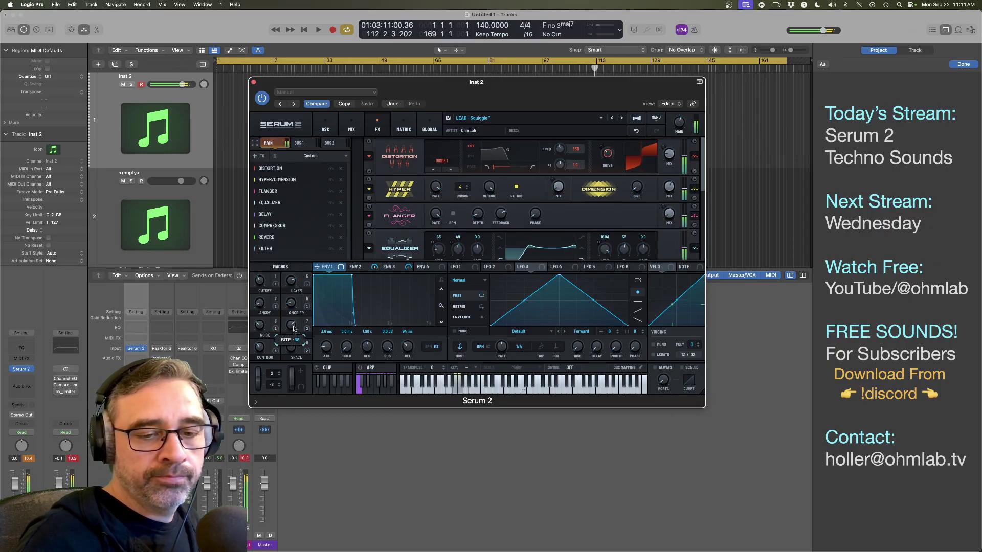
drag(259, 341, 260, 322)
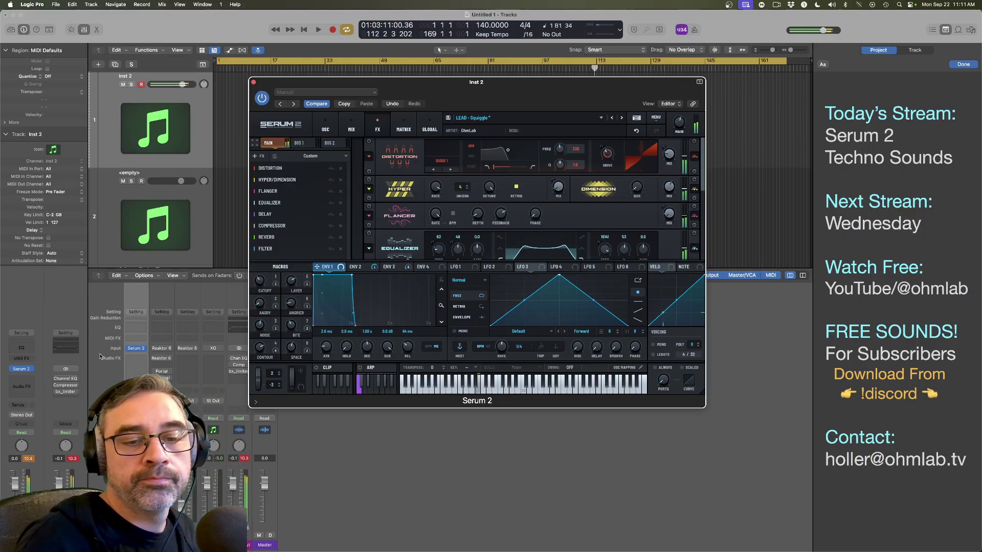
Step: Adjust the Cutoff macro of LEAD - Squiggle and save over the existing preset
mouse_move(259, 288)
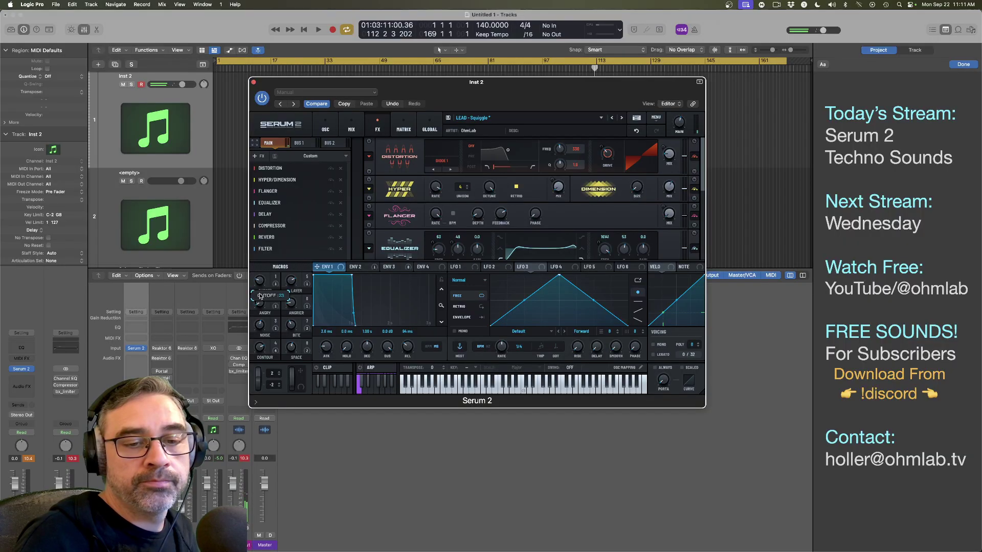
mouse_move(261, 296)
mouse_down()
mouse_move(261, 245)
mouse_move(259, 284)
mouse_up()
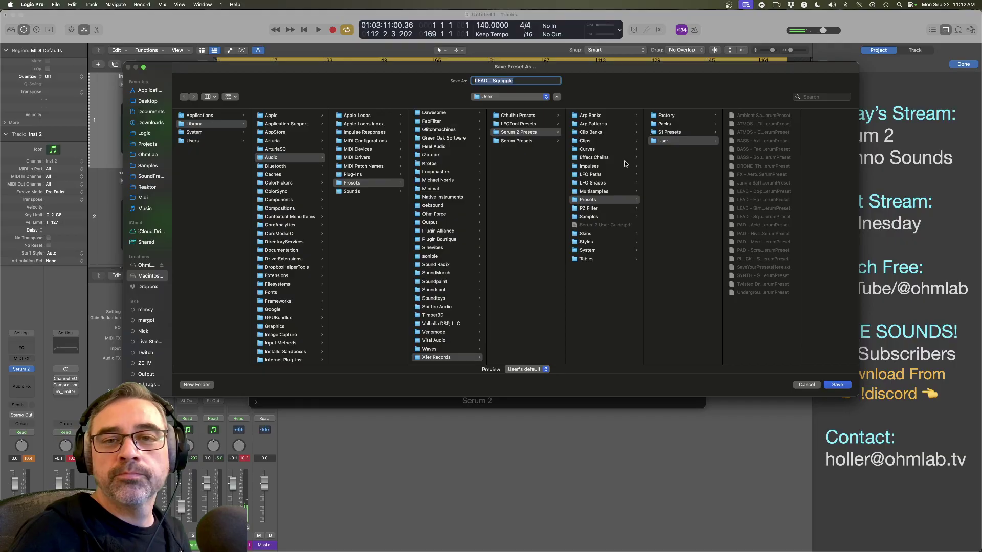
click(838, 385)
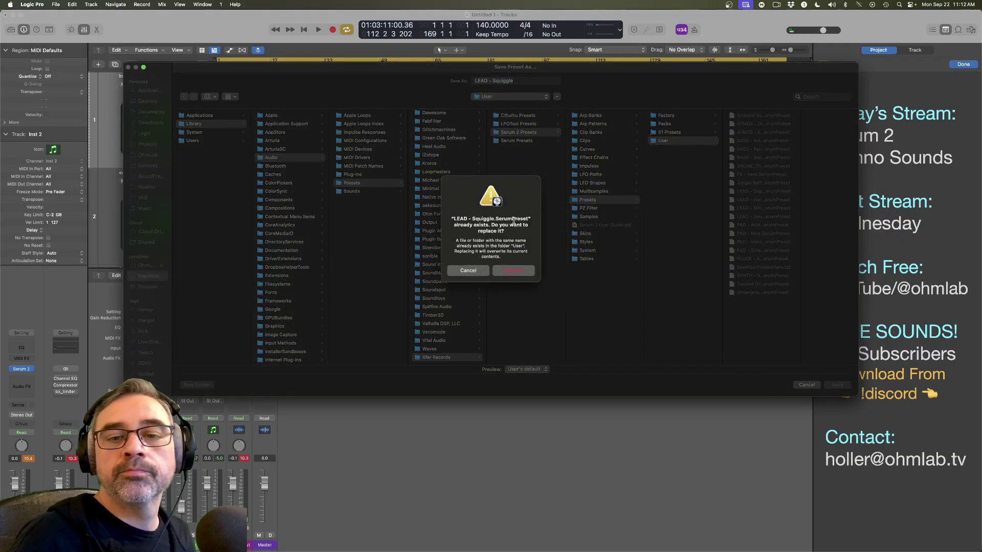
click(514, 269)
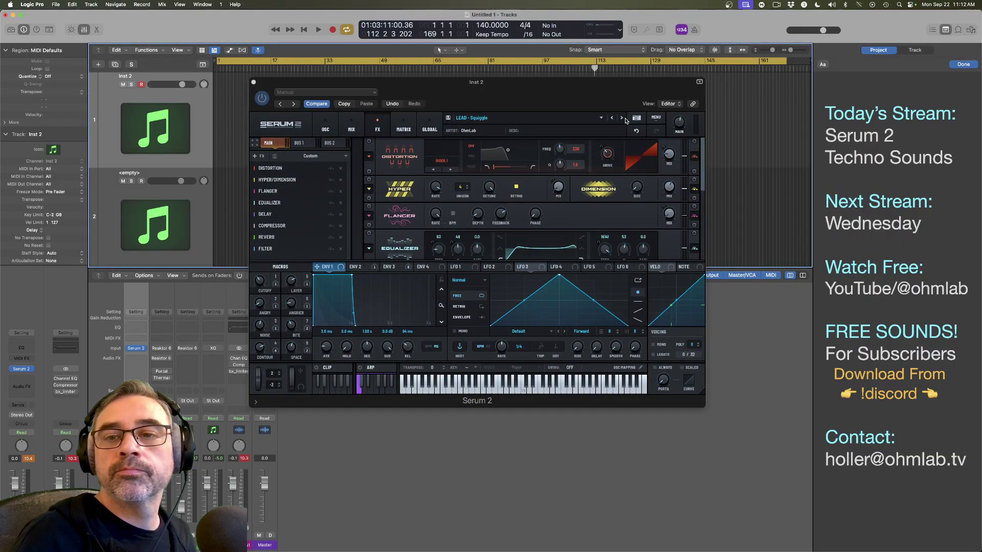
Step: Load the PAD - Acid Shep preset and audition it while sweeping its Top Layer, Timbre, Sync, Filter and Detune macros
click(622, 118)
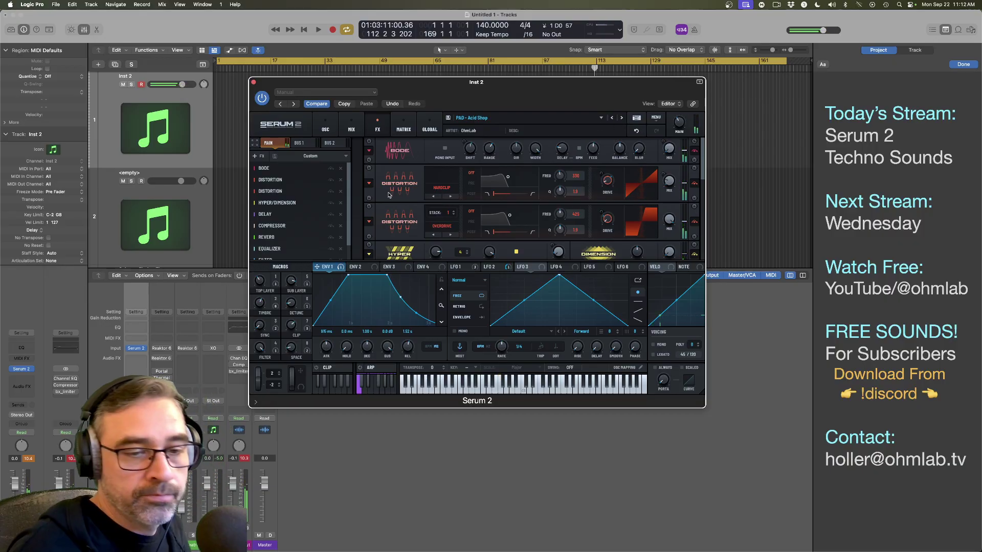
drag(259, 279, 257, 265)
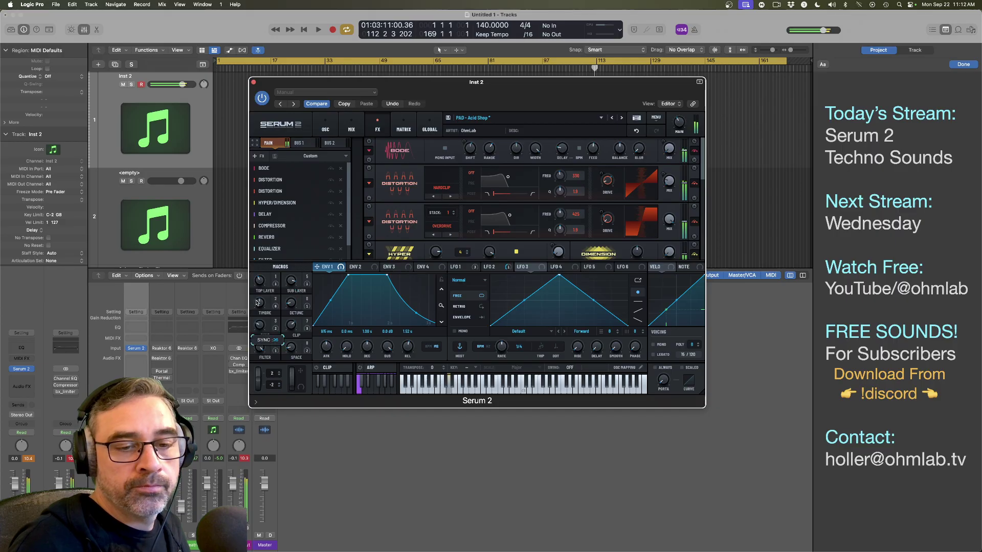
drag(257, 303, 252, 295)
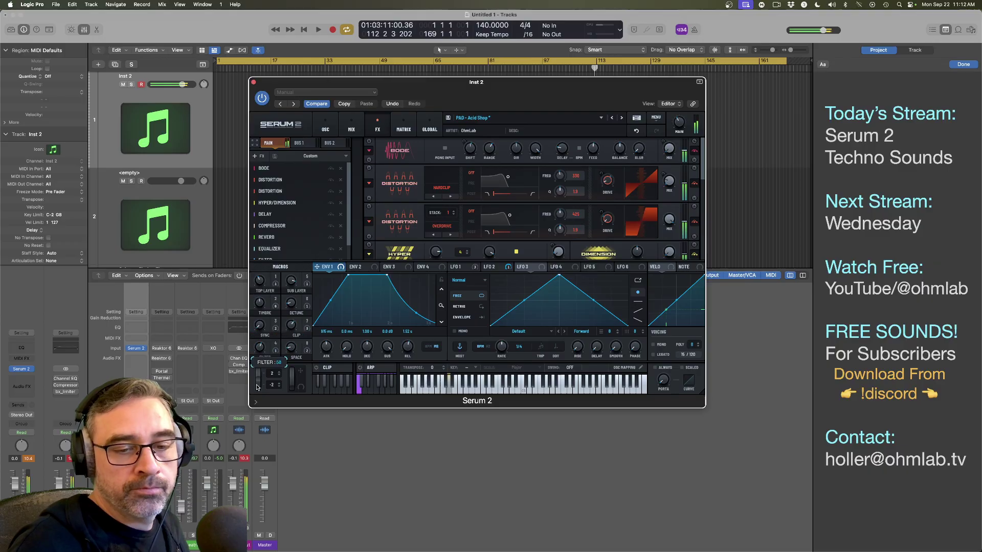
mouse_move(257, 387)
mouse_down()
mouse_move(254, 433)
mouse_move(257, 368)
mouse_up()
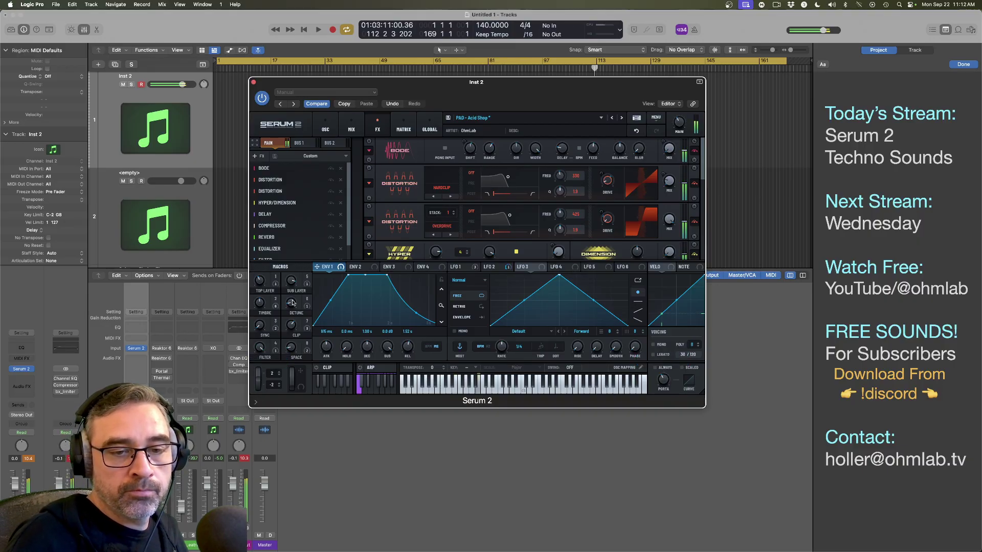
drag(292, 303, 294, 300)
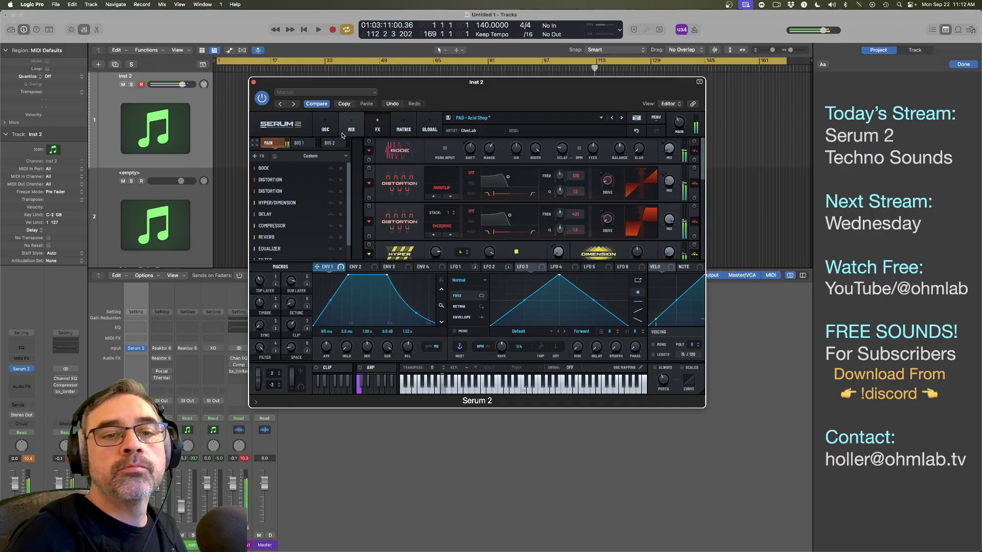
Step: Sweep the Timbre macro while watching the oscillators, and set Osc C's second warp mode to FM (A)
click(325, 129)
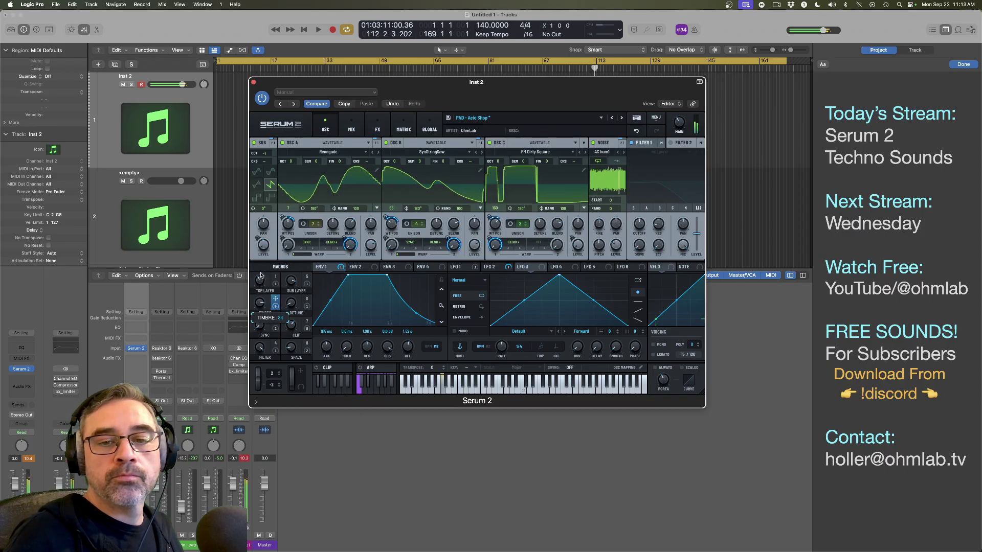
drag(260, 299, 259, 253)
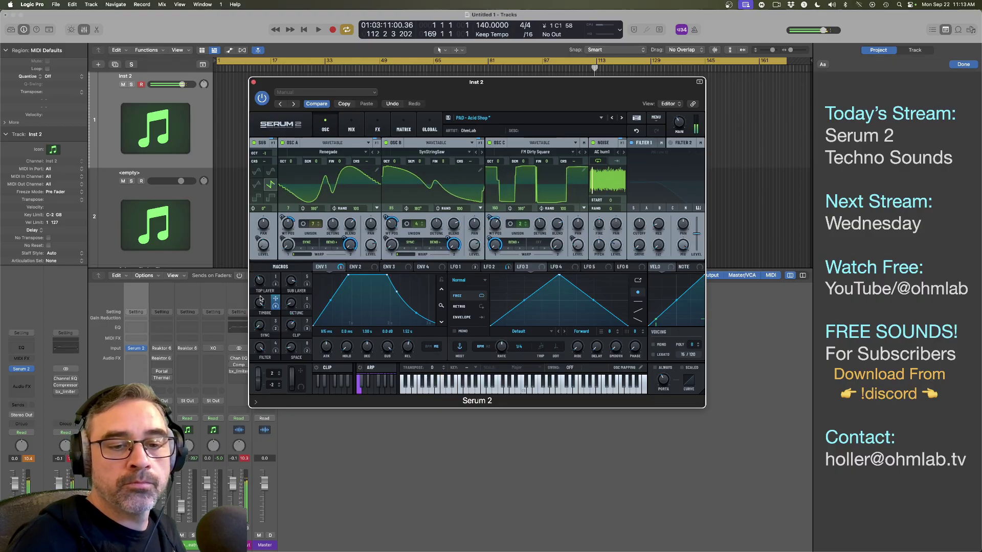
click(538, 243)
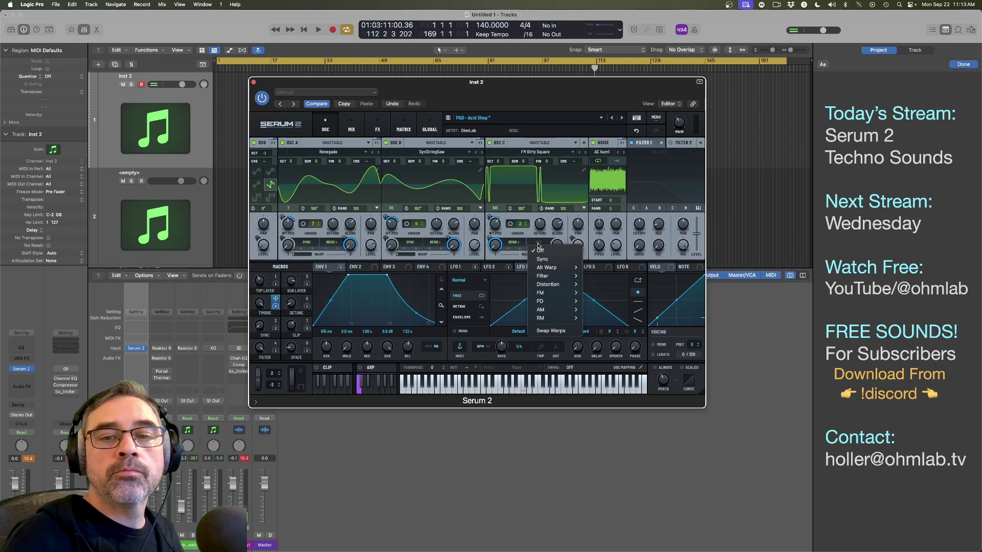
mouse_move(560, 292)
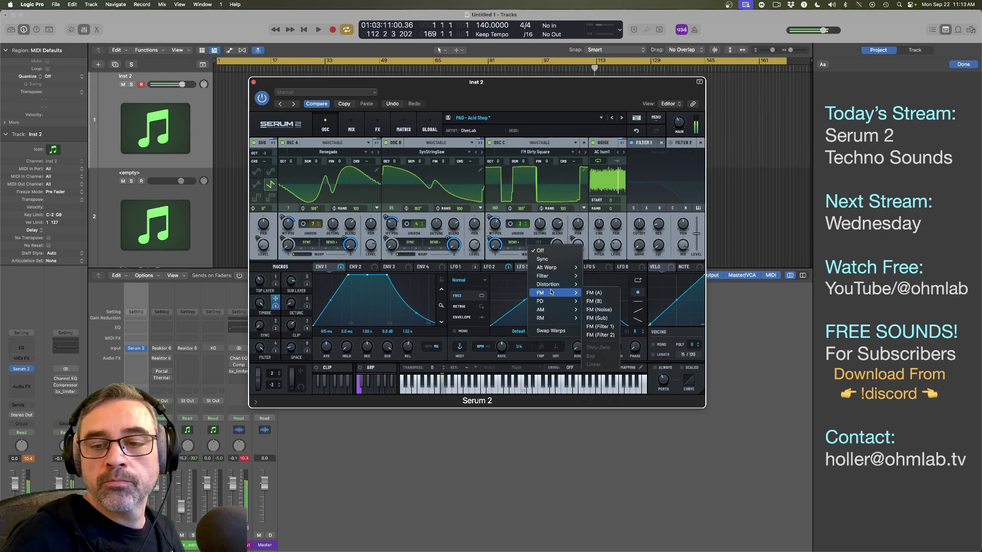
click(594, 294)
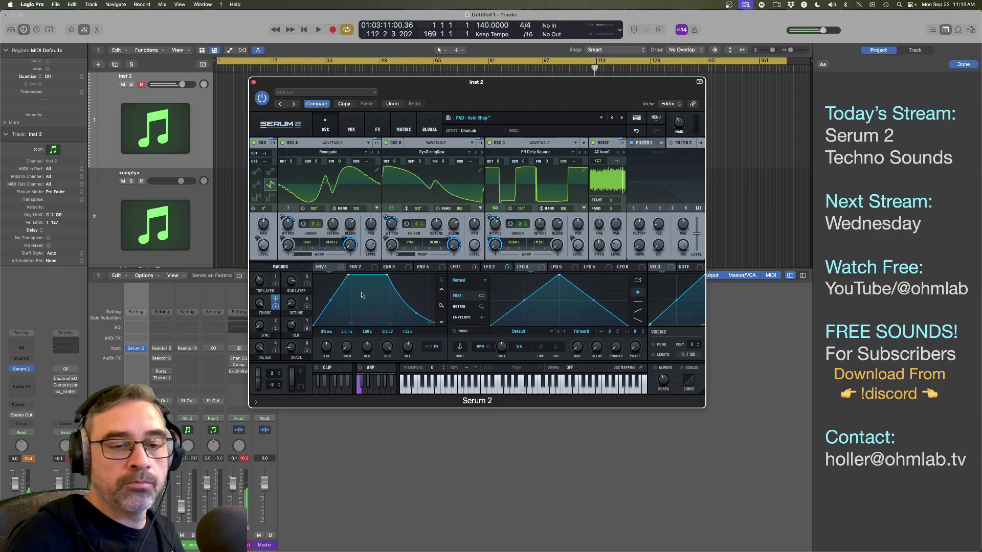
Step: Assign the Timbre macro to Osc C's FM (A) warp amount and sweep the macro to hear its effect
mouse_move(277, 302)
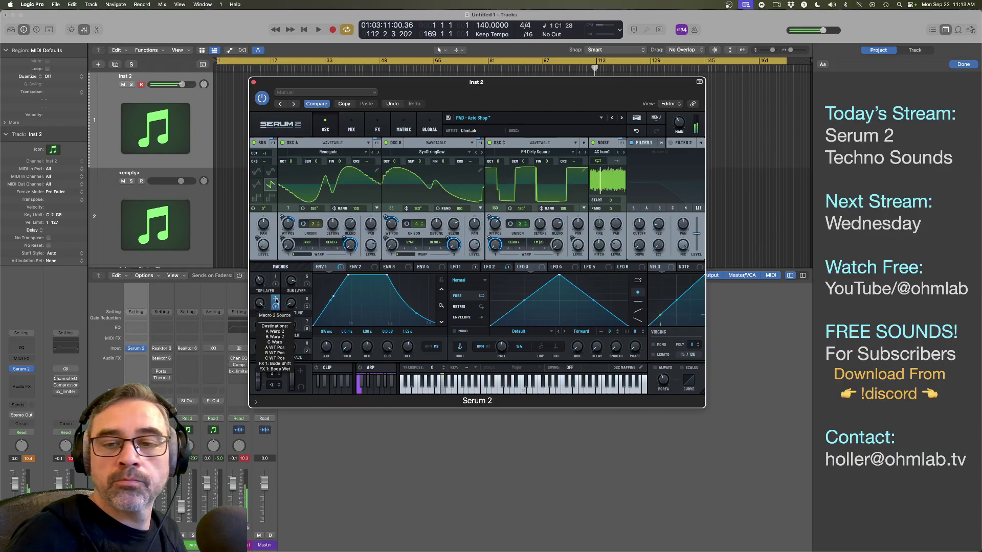
drag(277, 301, 550, 272)
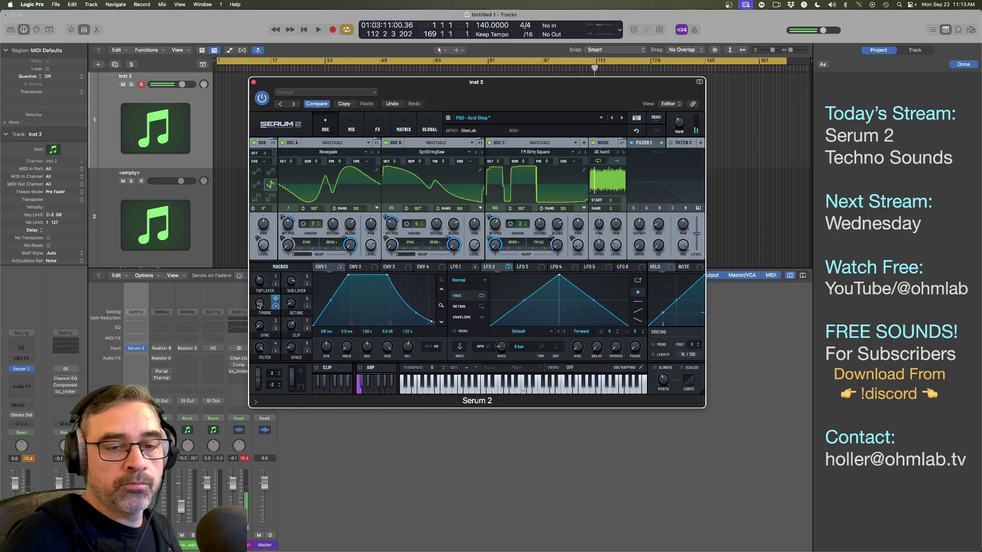
mouse_move(259, 306)
mouse_down()
mouse_move(254, 355)
mouse_move(257, 305)
mouse_up()
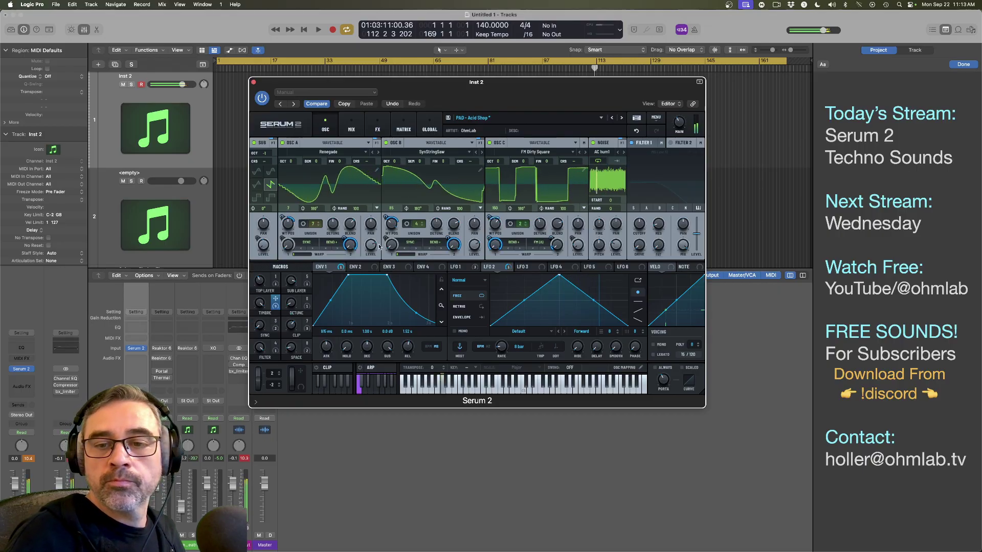
mouse_move(551, 236)
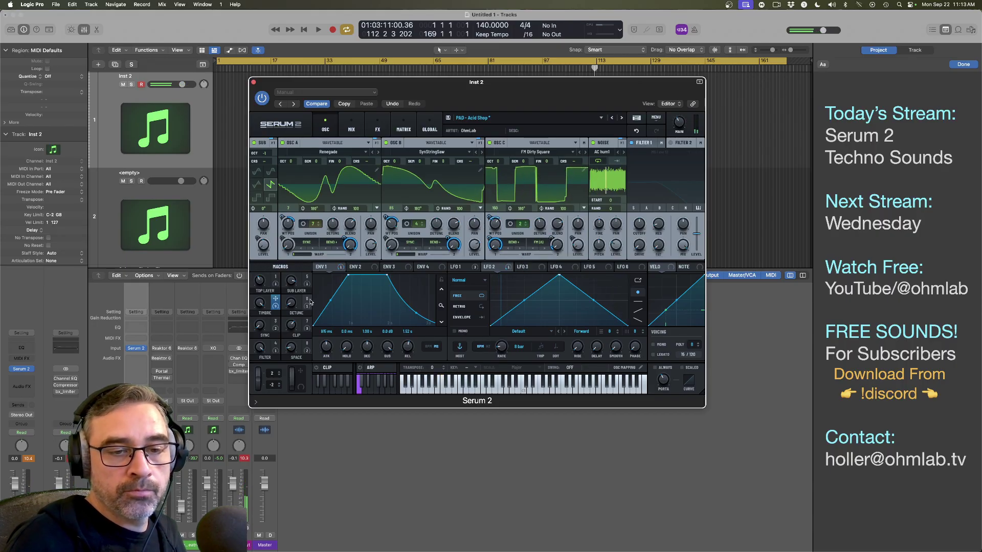
mouse_move(265, 281)
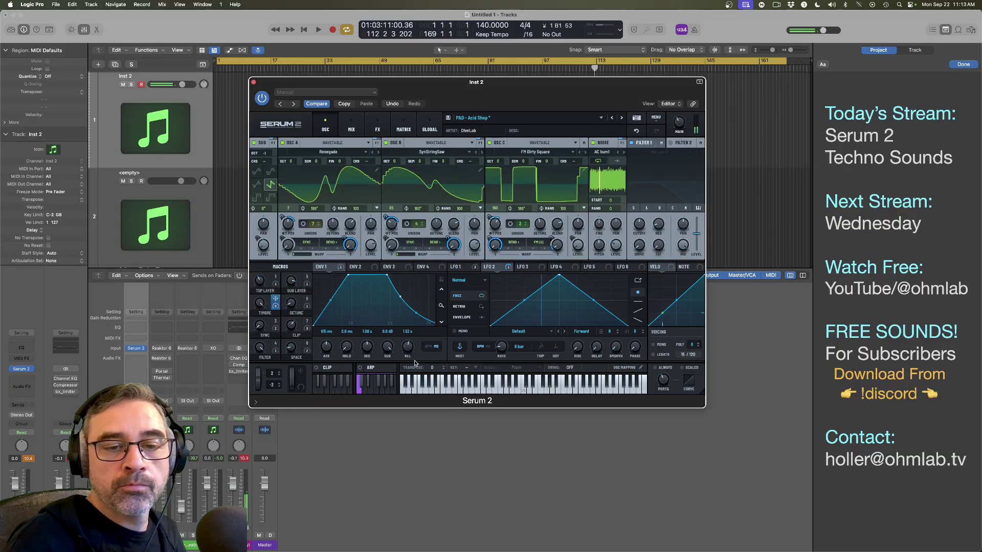
Step: Shorten the Env 1 release of PAD - Acid Shep to 1.00 s
drag(409, 347, 411, 349)
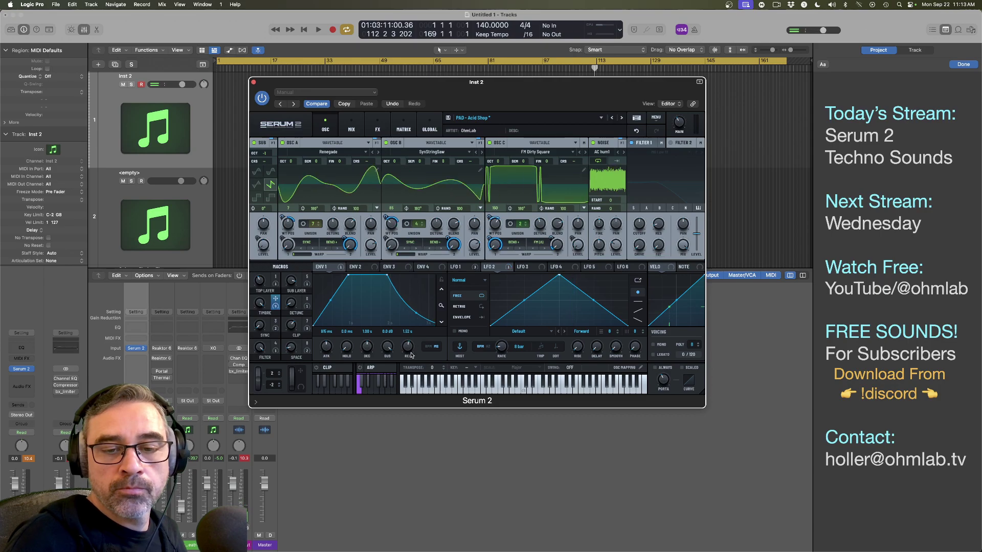
click(364, 267)
click(334, 268)
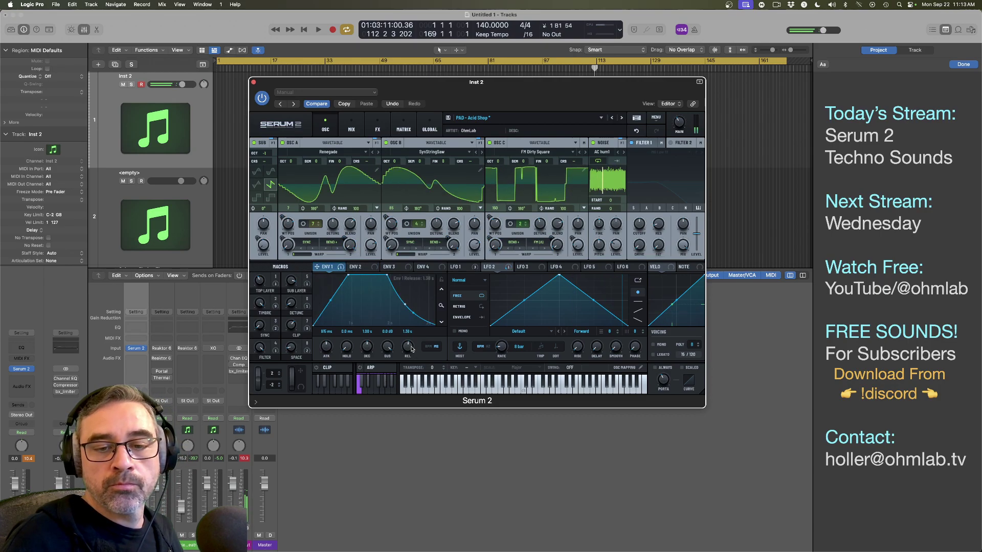
drag(408, 331, 414, 336)
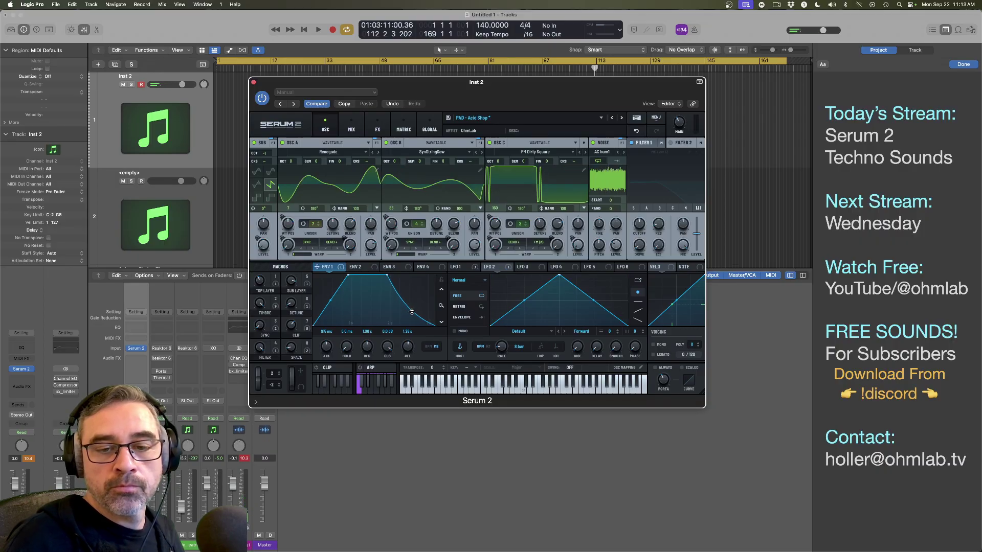
drag(413, 349, 409, 350)
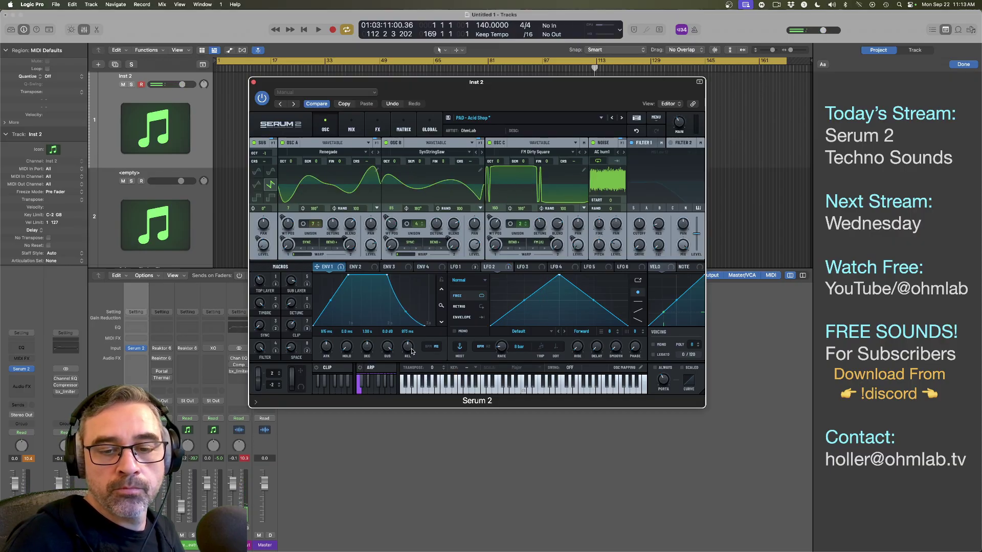
scroll(412, 351, up, 2)
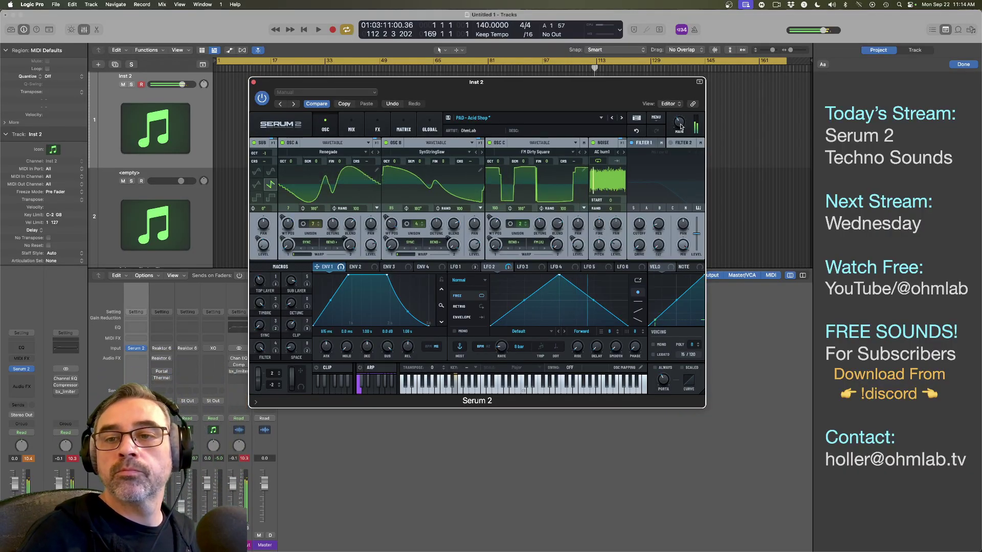
Step: Reduce the band gains of the multiband Compressor in the preset's effects chain
click(377, 128)
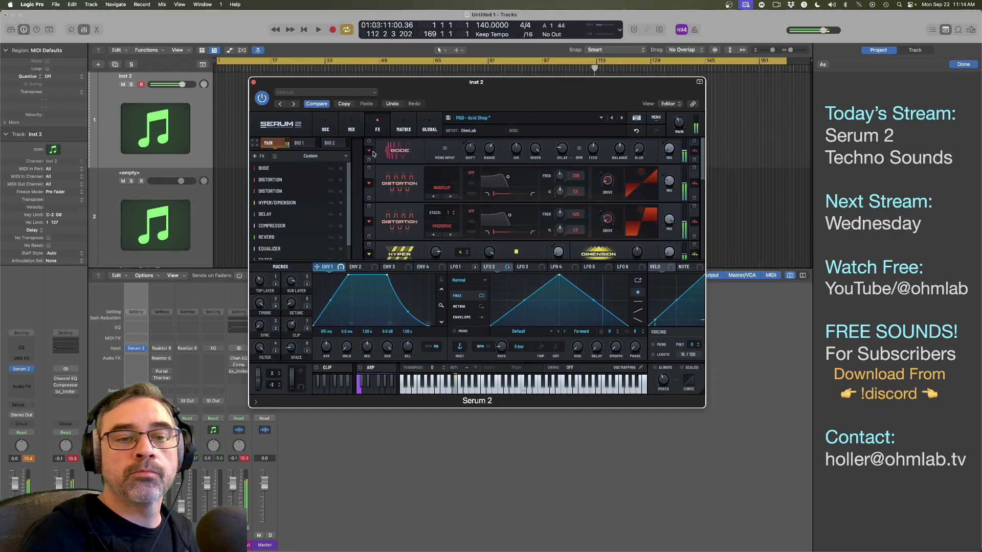
click(323, 225)
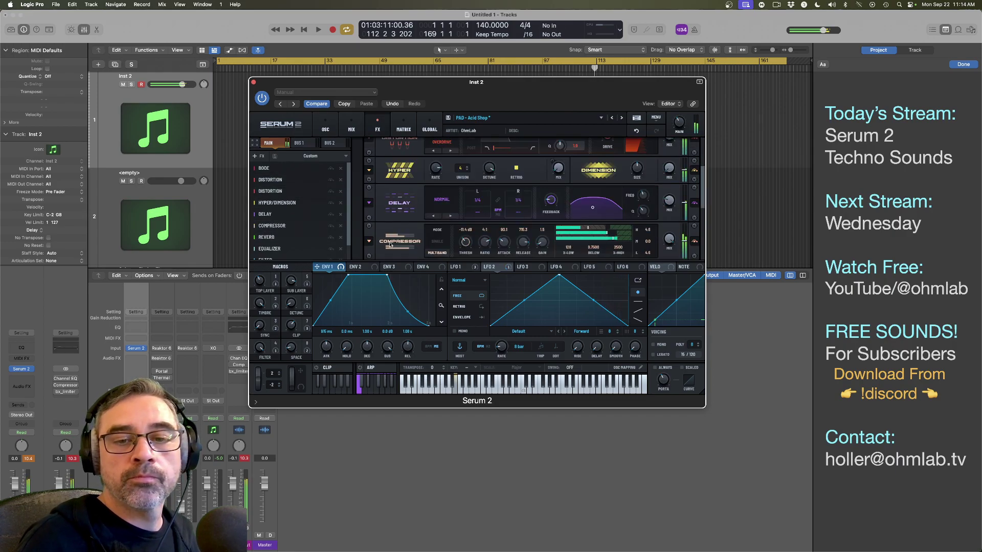
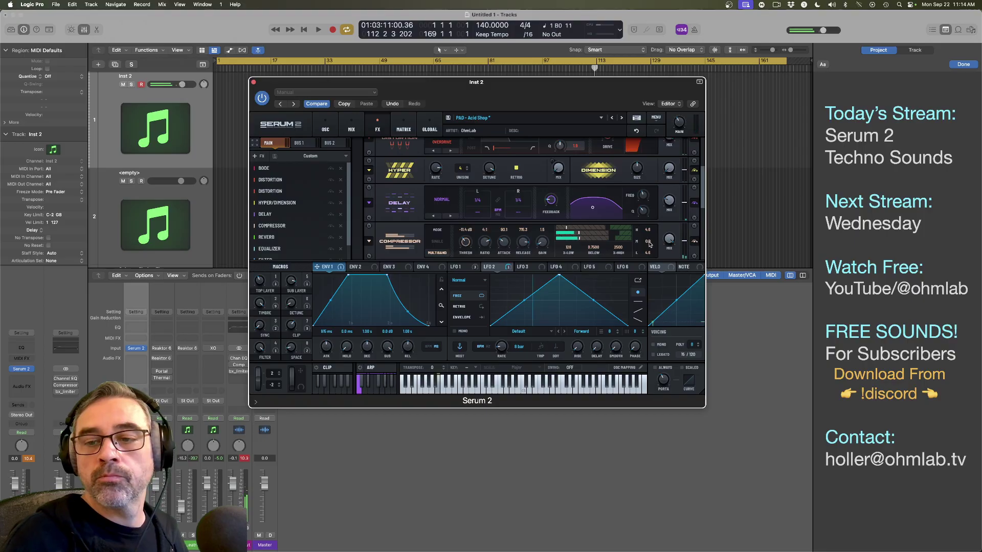
drag(649, 246, 647, 257)
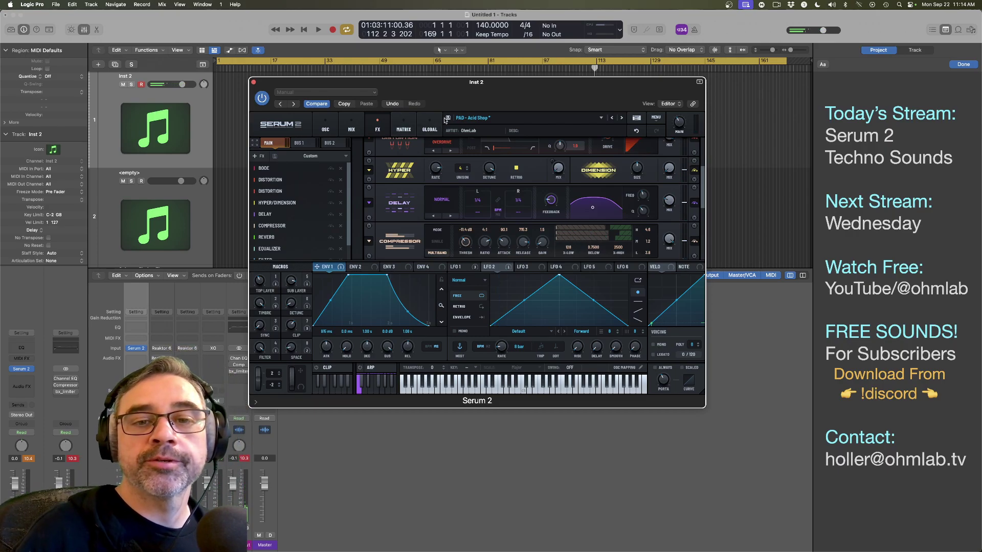
Step: Save the edited preset as PAD - Acid Shop in the User folder, replacing the existing file
click(448, 119)
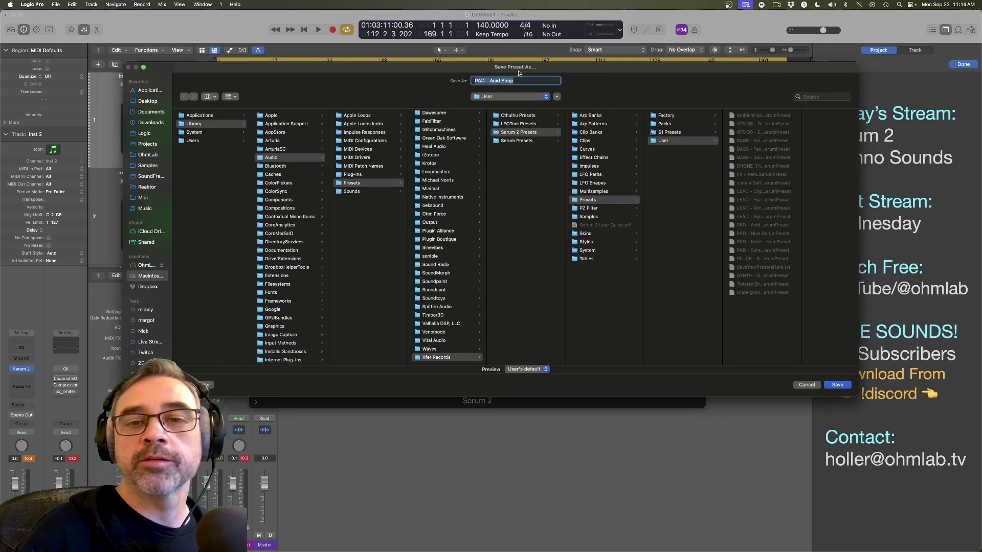
click(841, 386)
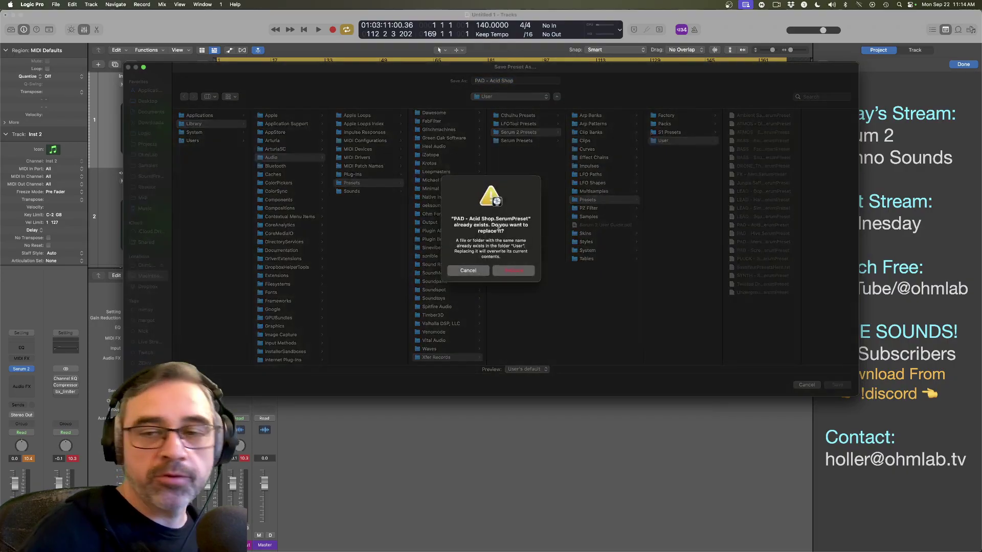
click(514, 271)
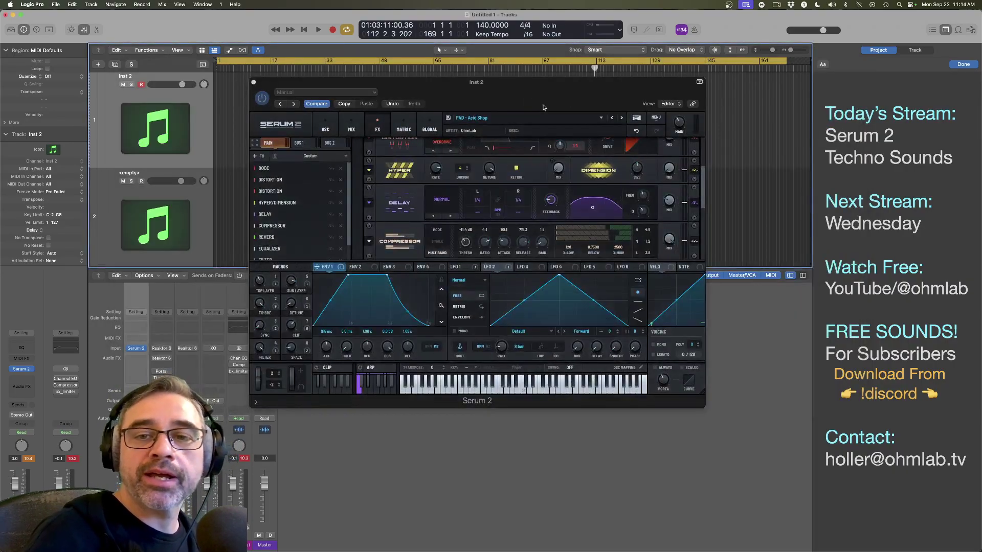
Step: Load the PAD - Hive preset and audition it while sweeping its FM, Sub, Timbre and Filter macros
click(621, 119)
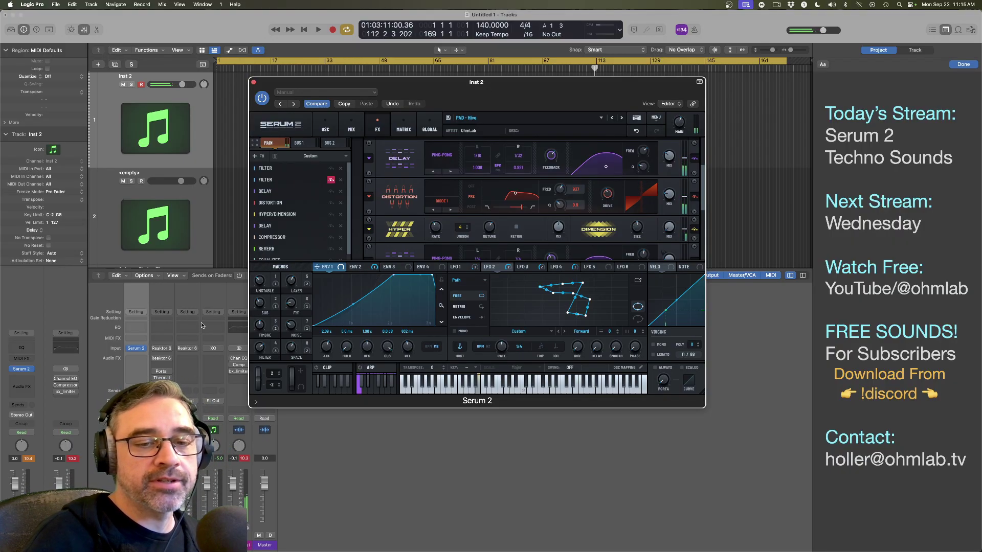
drag(292, 305, 292, 280)
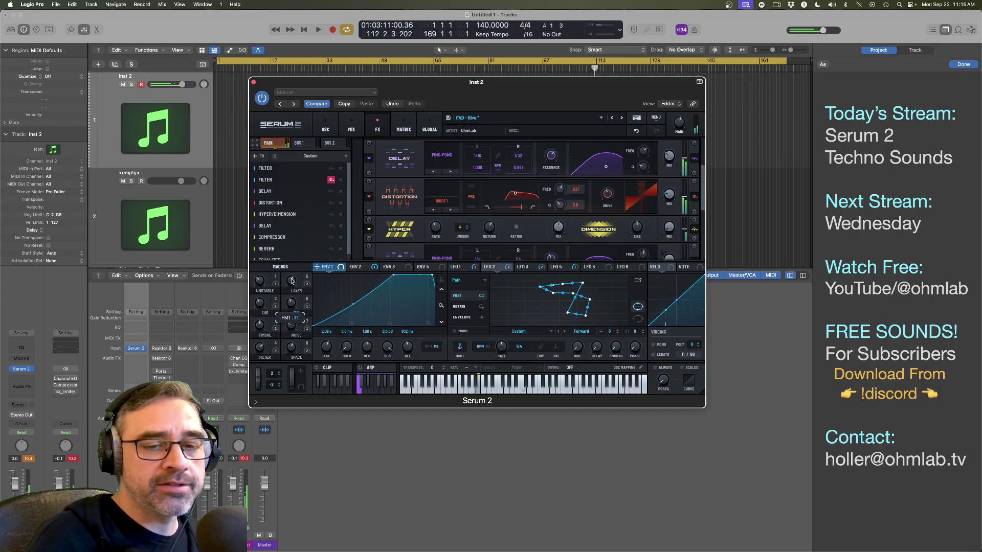
drag(290, 226, 290, 244)
drag(260, 303, 260, 276)
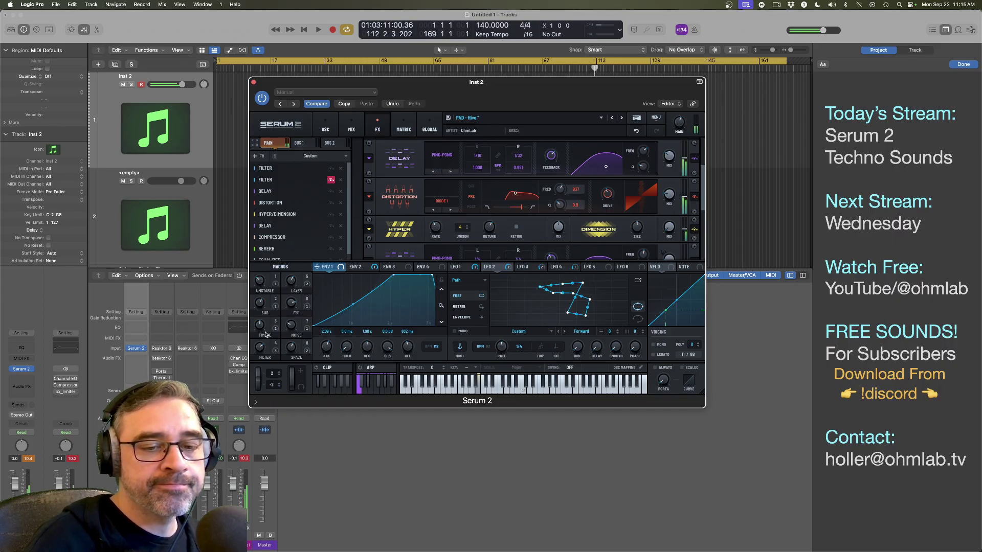
drag(260, 327, 260, 281)
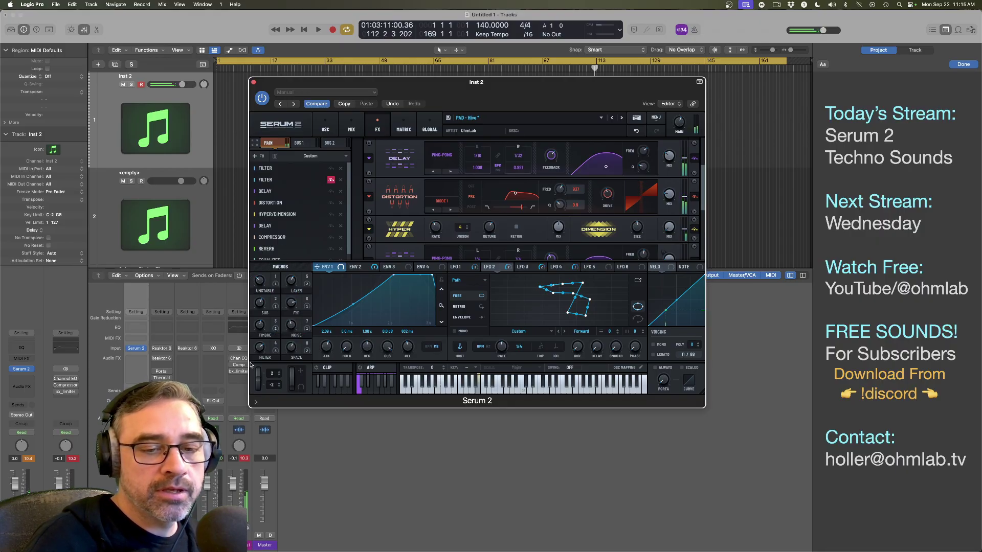
drag(262, 347, 259, 355)
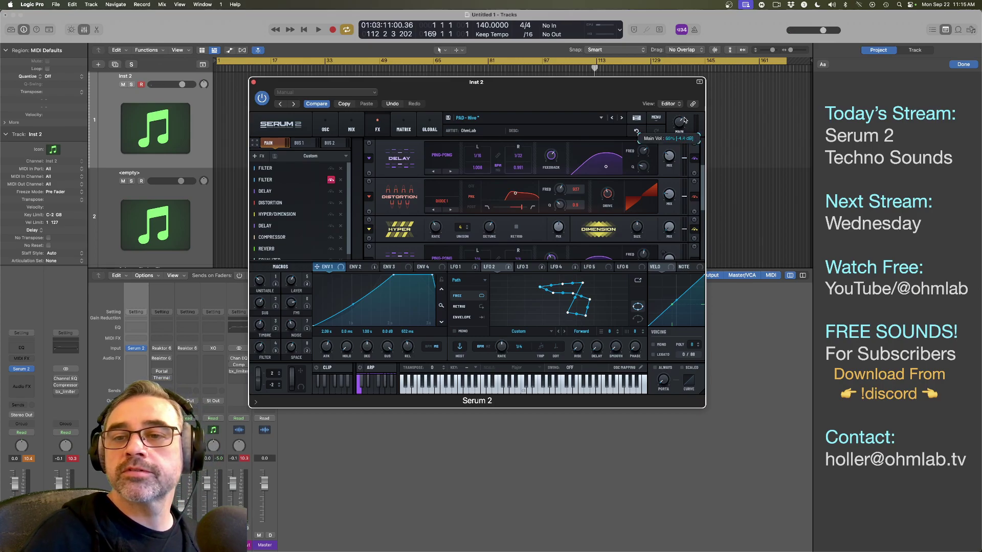
Step: Show the oscillators and sweep the Noise, Unstable, Sub and Filter macros to watch how they respond
click(325, 127)
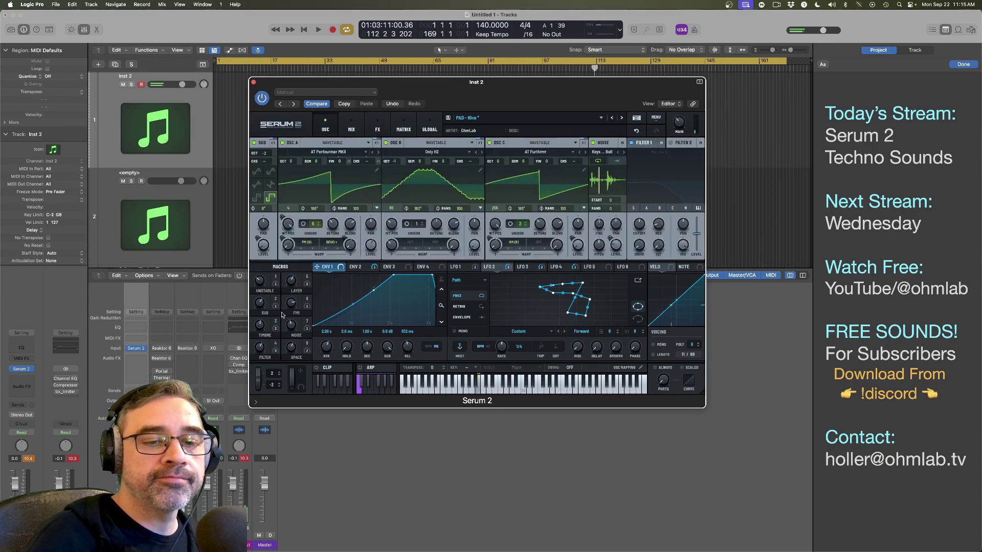
drag(263, 347, 293, 380)
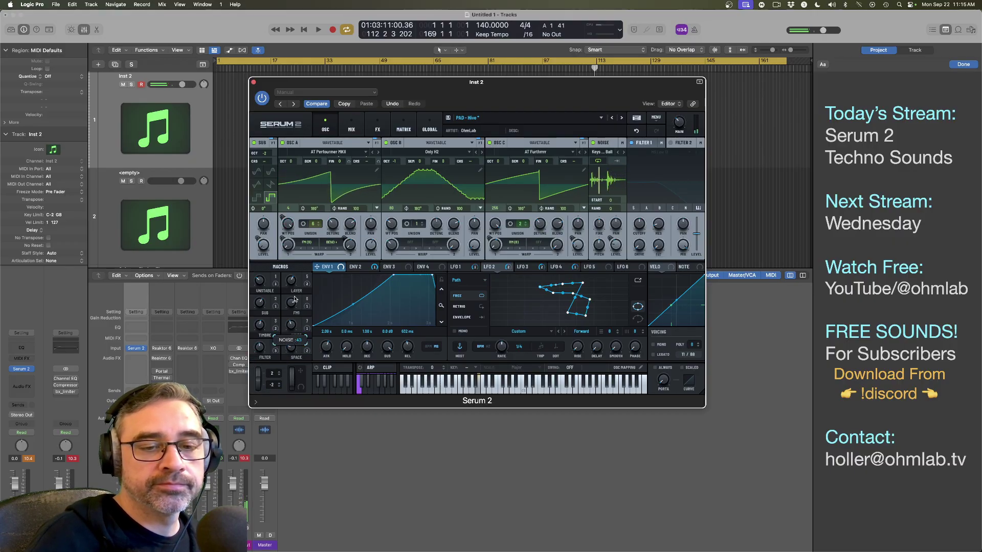
mouse_move(260, 281)
mouse_down()
mouse_move(260, 332)
mouse_move(260, 300)
mouse_up()
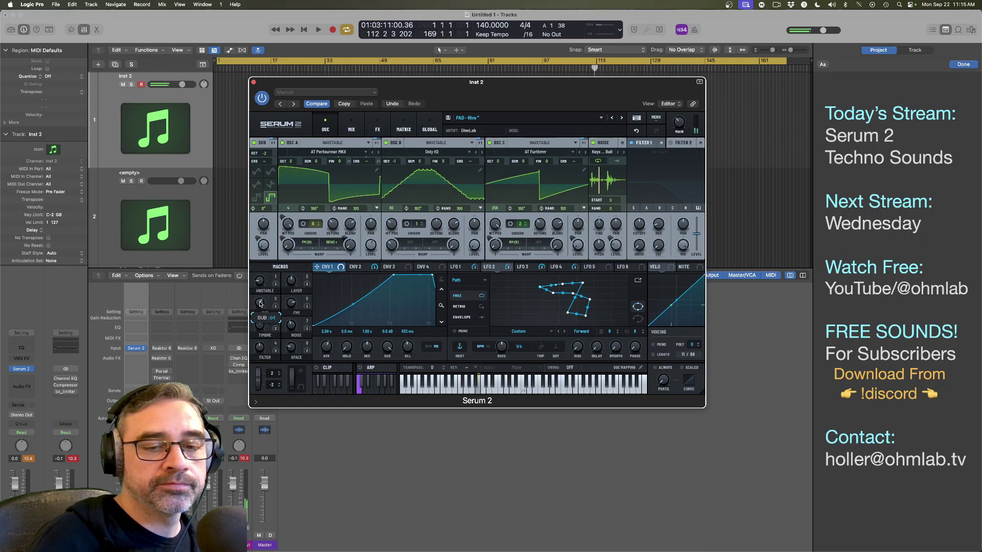
drag(260, 348, 260, 362)
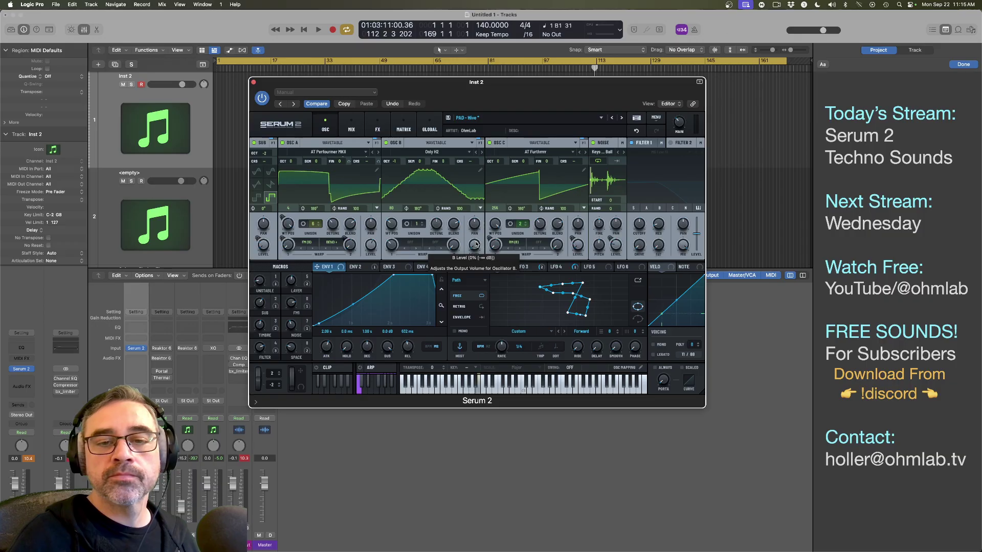
Step: Adjust the Layer macro's modulation amount on Osc C's level and raise the preset's main volume
drag(372, 247, 371, 247)
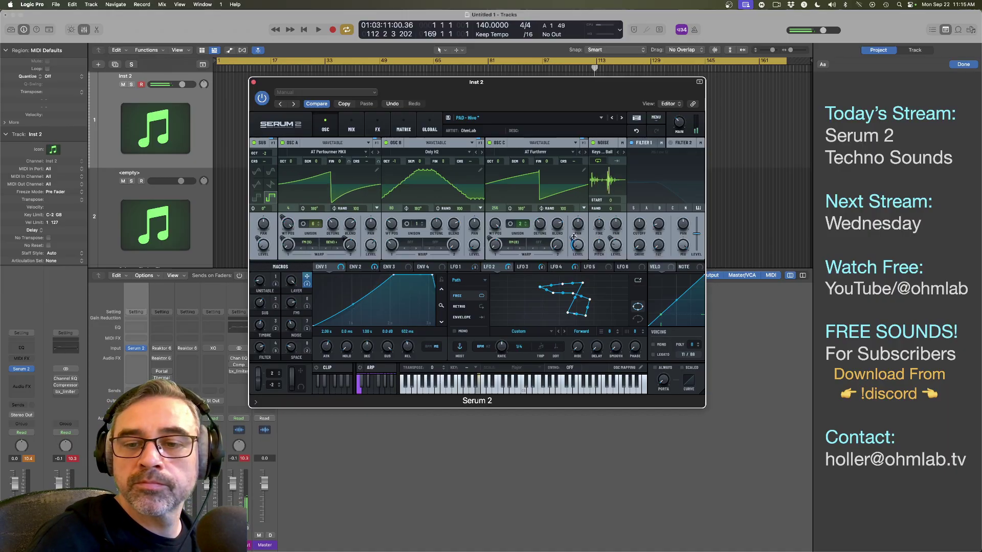
drag(573, 237, 572, 233)
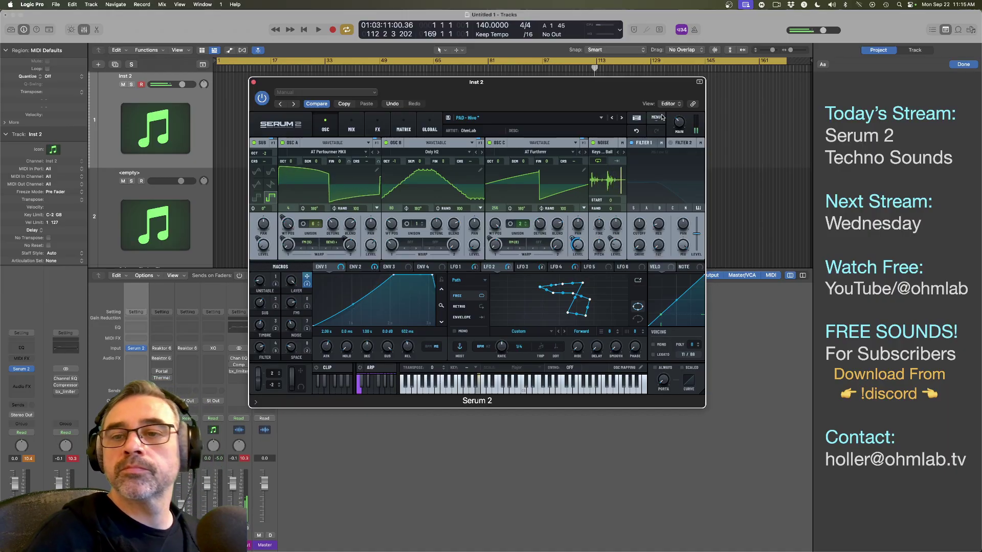
mouse_move(679, 123)
mouse_down()
mouse_move(679, 110)
mouse_move(679, 123)
mouse_up()
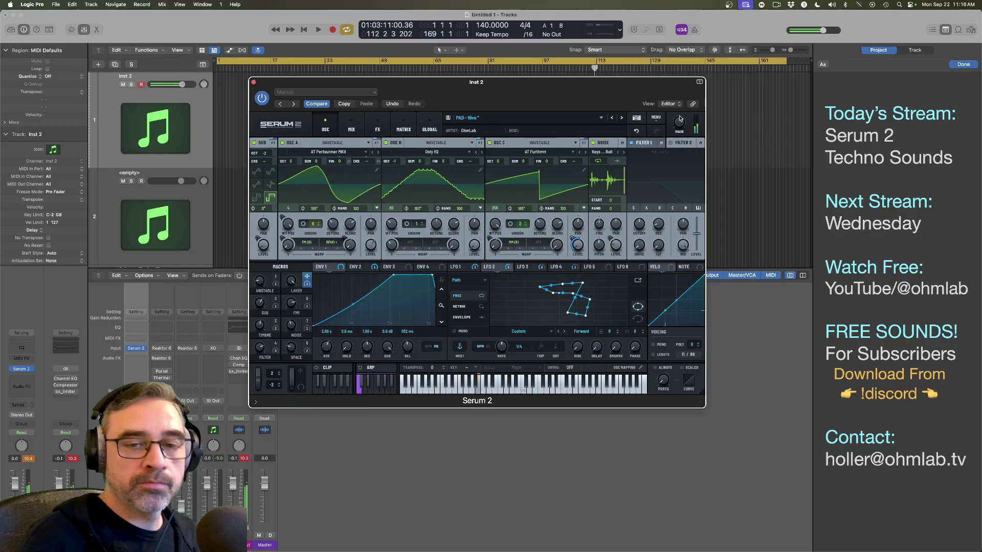
Step: Audition PAD - Hive again by sweeping all eight macros in turn, from Layer and Unstable through Filter and Space
mouse_move(292, 282)
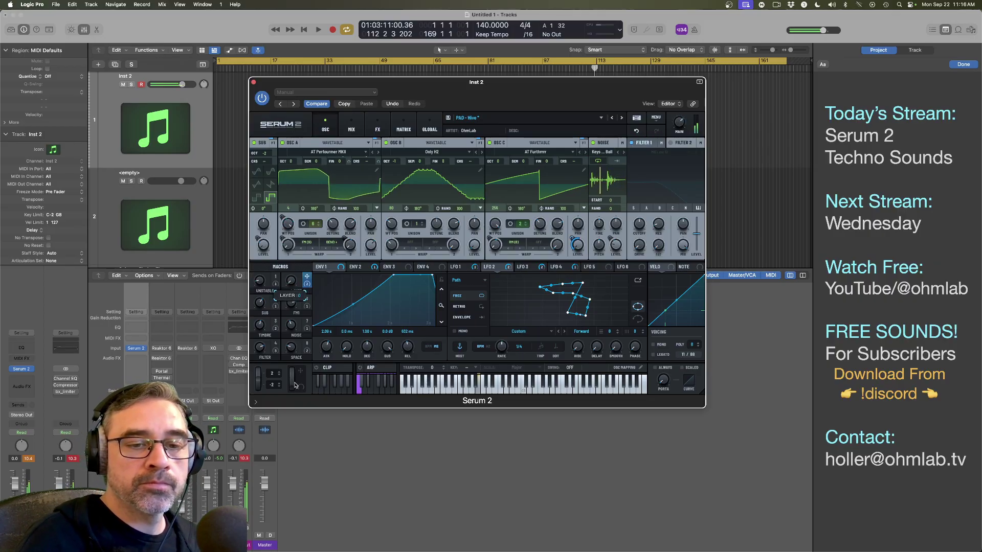
mouse_move(258, 282)
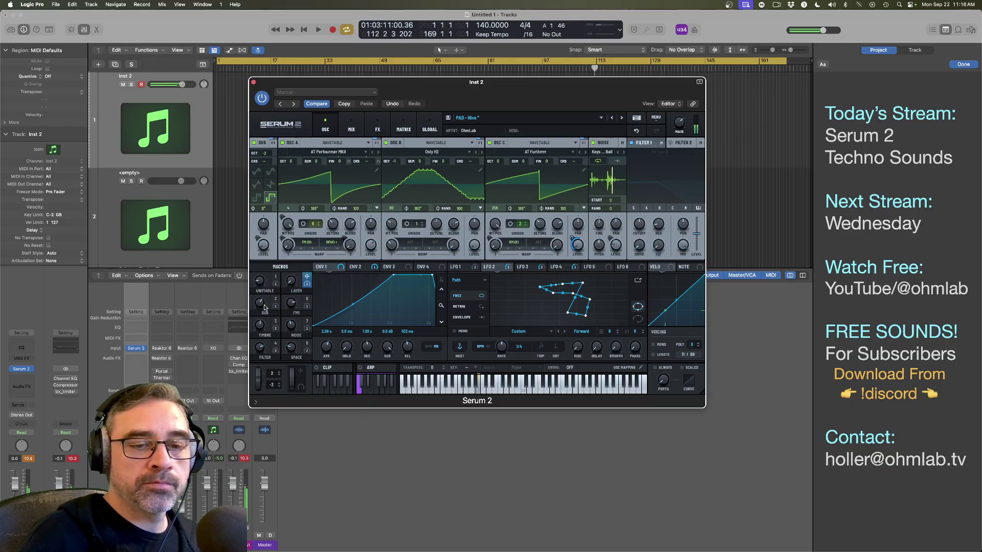
mouse_move(262, 314)
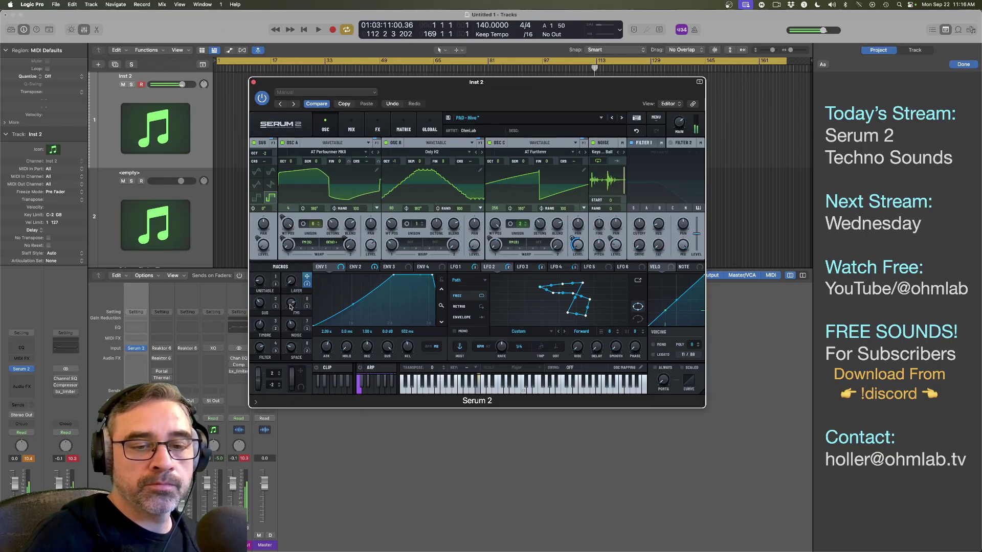
drag(290, 306, 289, 332)
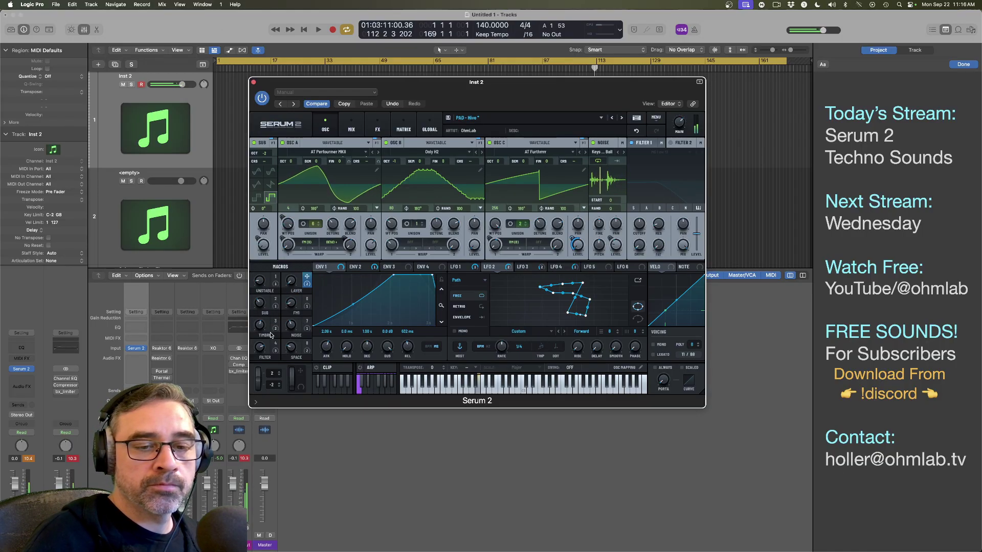
mouse_move(260, 327)
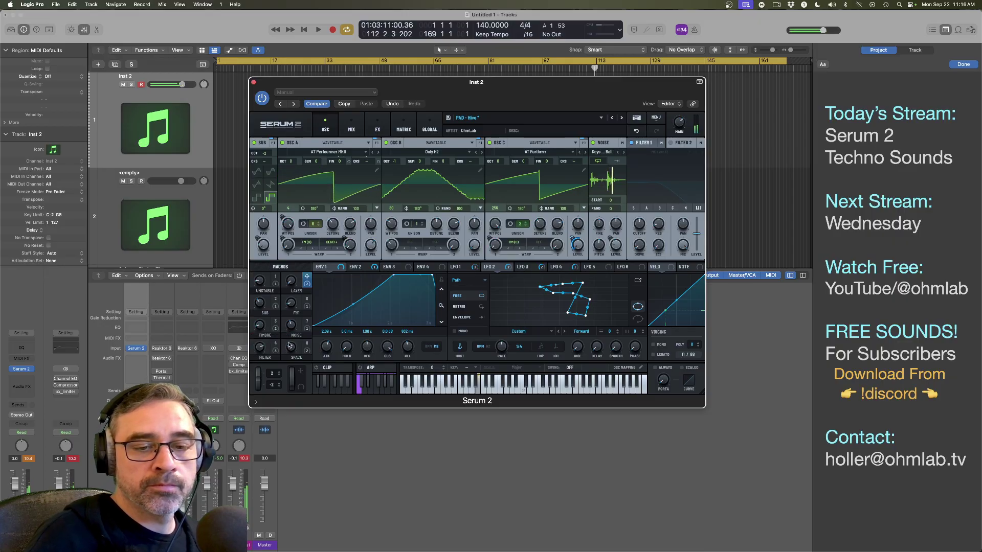
mouse_move(294, 328)
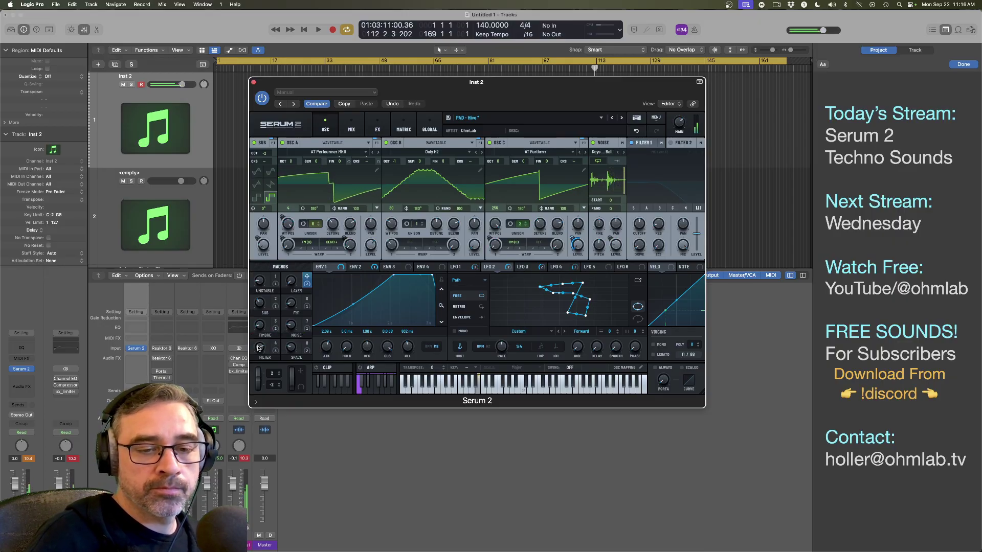
drag(260, 348, 259, 385)
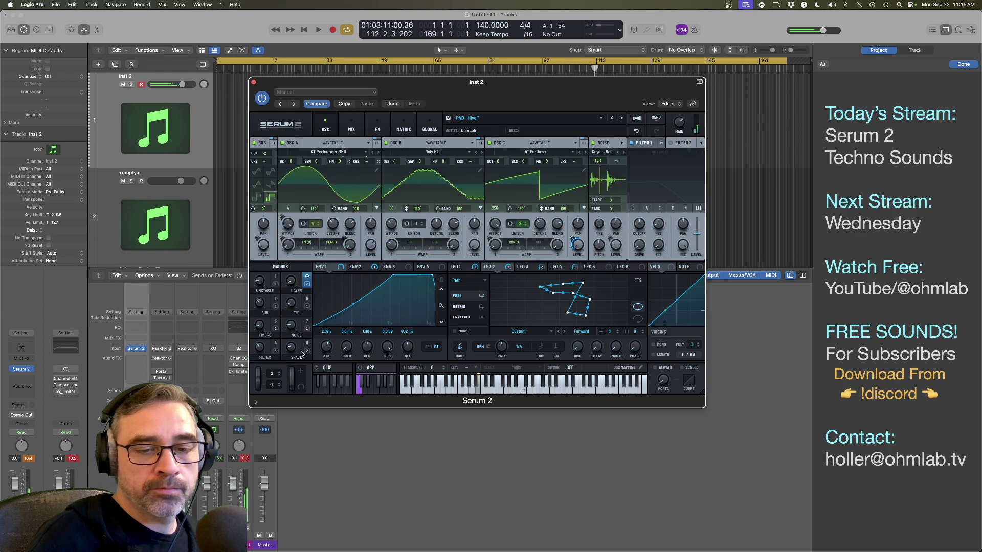
mouse_move(292, 348)
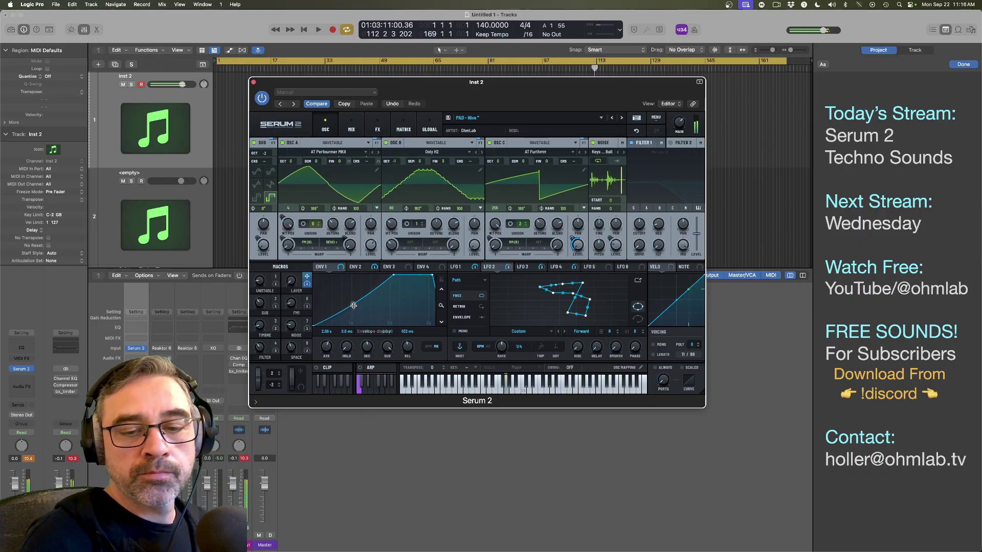
Step: Shorten the attack of Env 1 and Env 2, and set Env 2's release to 1.23 s
drag(328, 349, 346, 295)
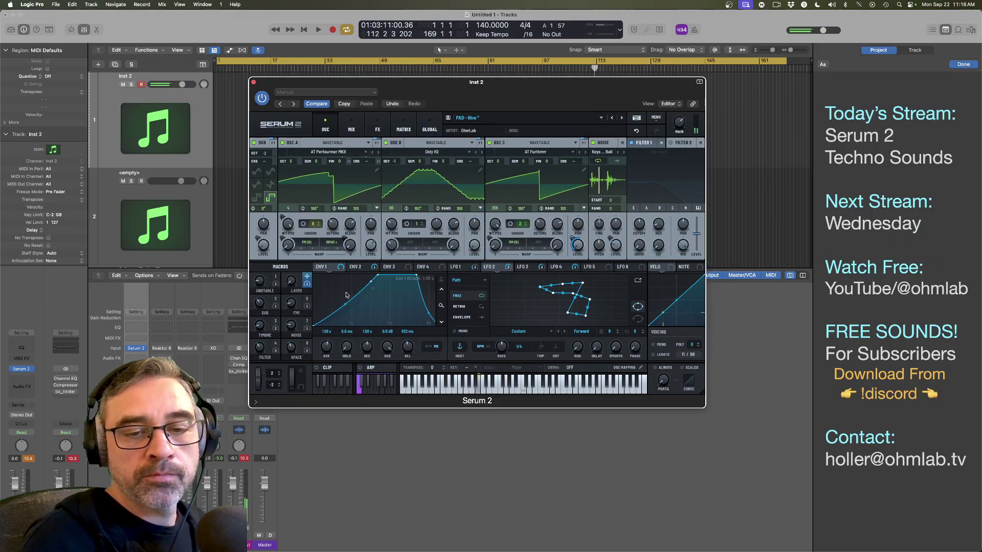
click(359, 268)
drag(333, 347, 327, 351)
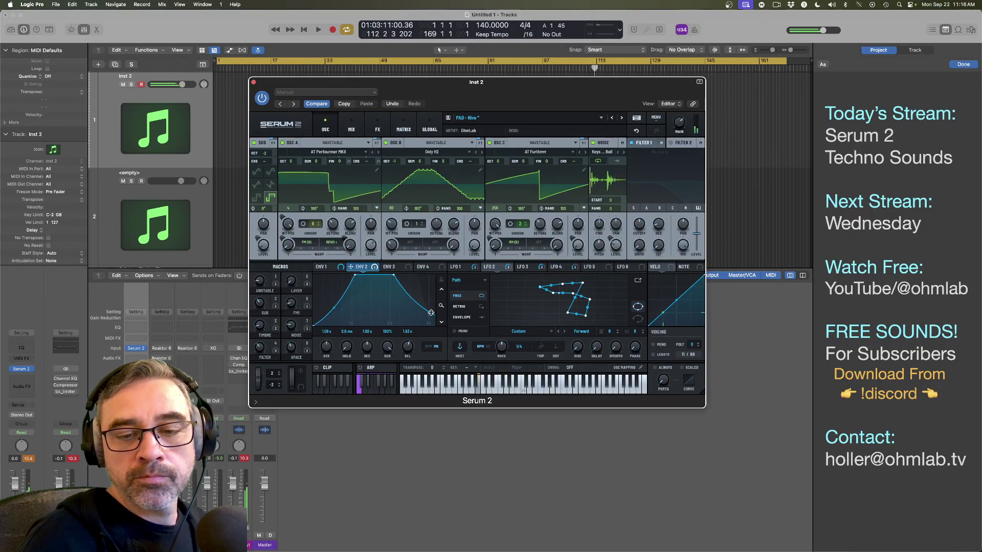
drag(414, 346, 412, 350)
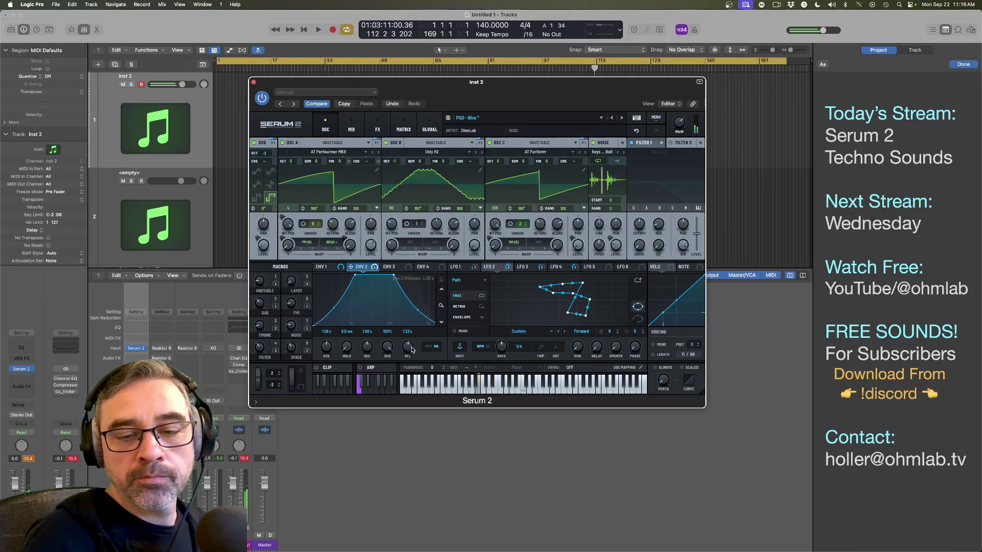
Step: Bow Env 2's release curve outward and shorten Env 1's attack to about 760 ms
click(333, 268)
click(360, 267)
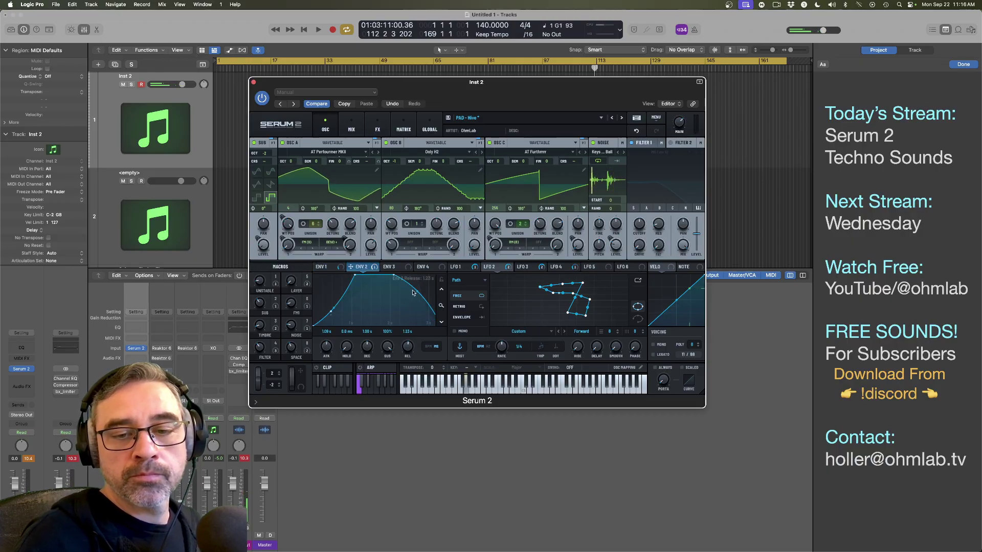
click(332, 268)
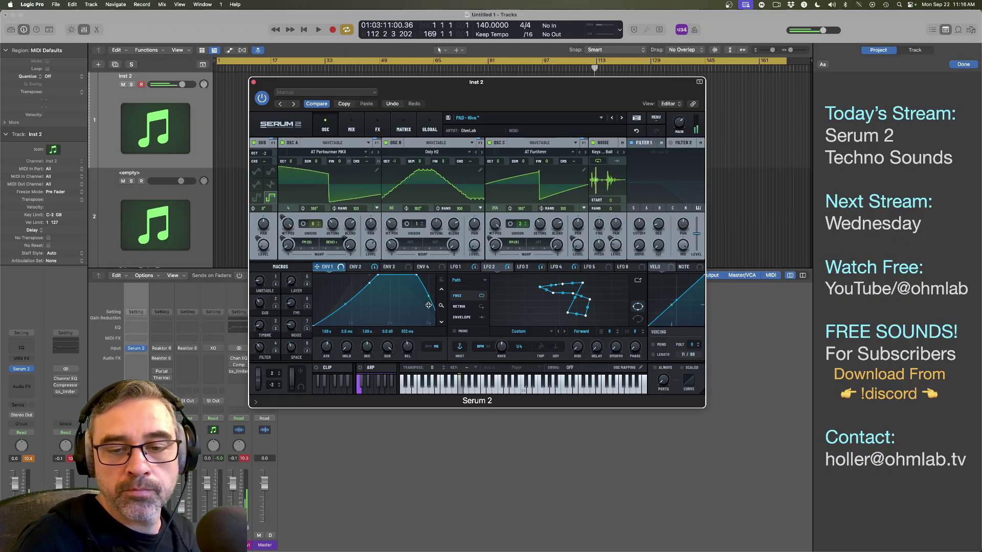
drag(319, 350, 326, 354)
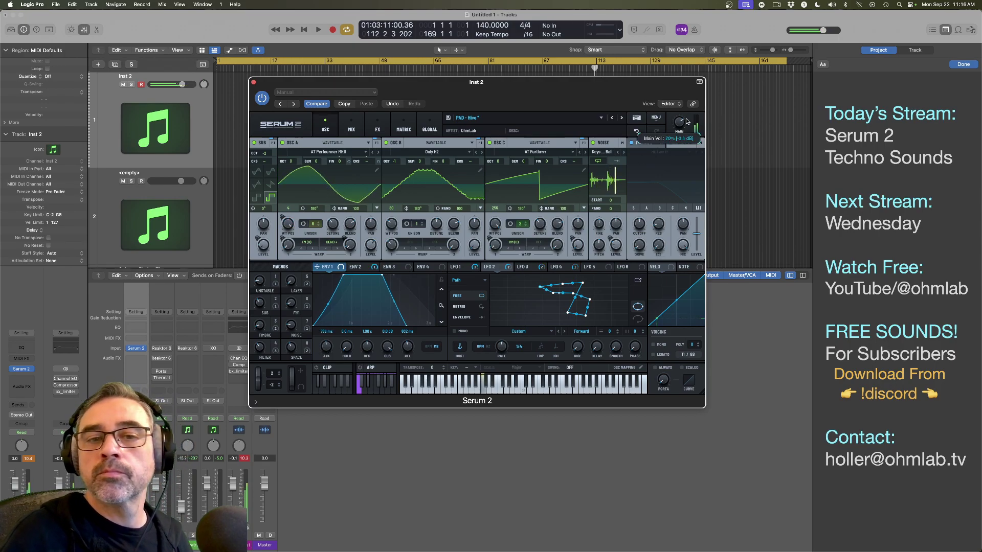
Step: Sweep the Filter macro while viewing the effects chain, and return to the oscillators
click(378, 128)
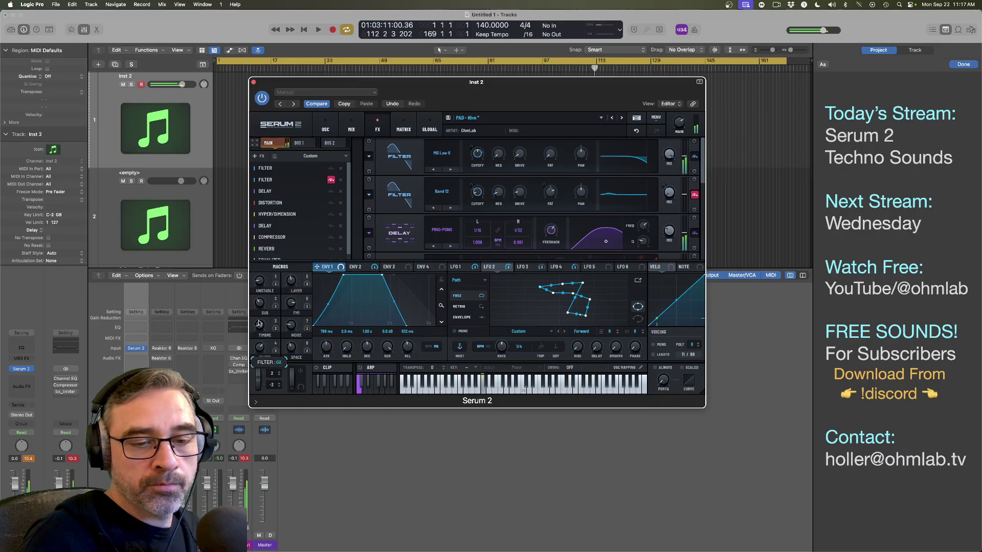
click(321, 128)
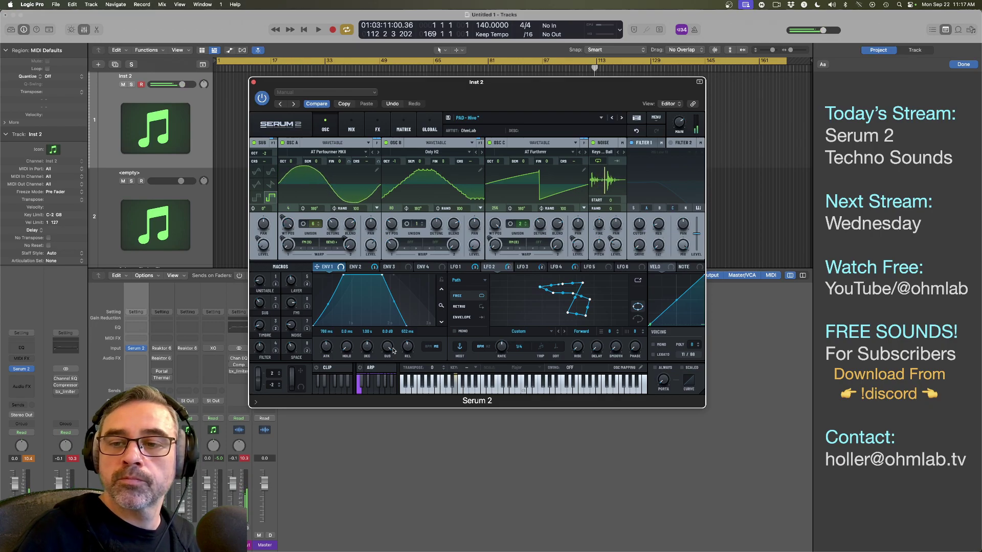
Step: Audition PAD - Hive by sweeping the Filter macro and other macros such as Timbre
mouse_move(259, 339)
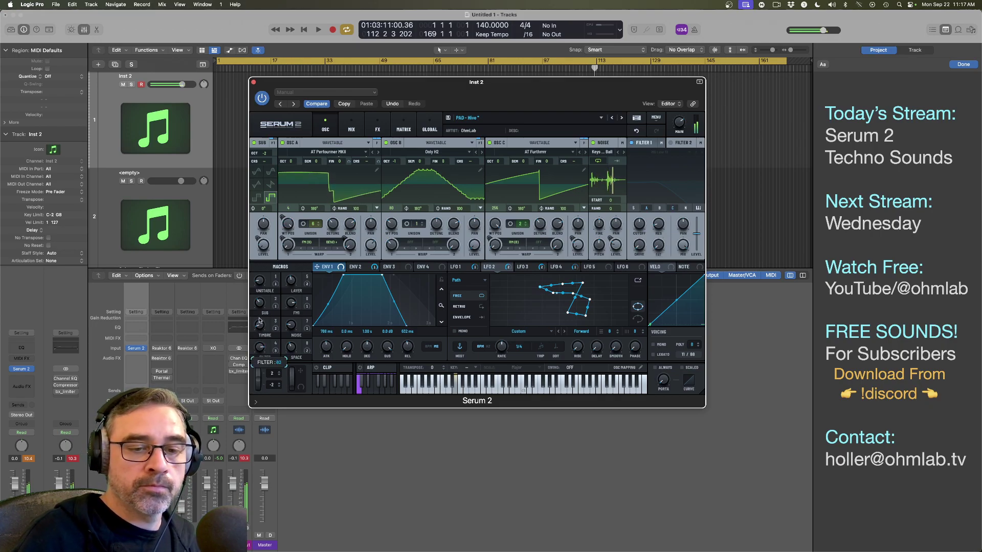
mouse_move(260, 342)
mouse_down()
mouse_move(259, 397)
mouse_move(259, 360)
mouse_up()
mouse_move(295, 280)
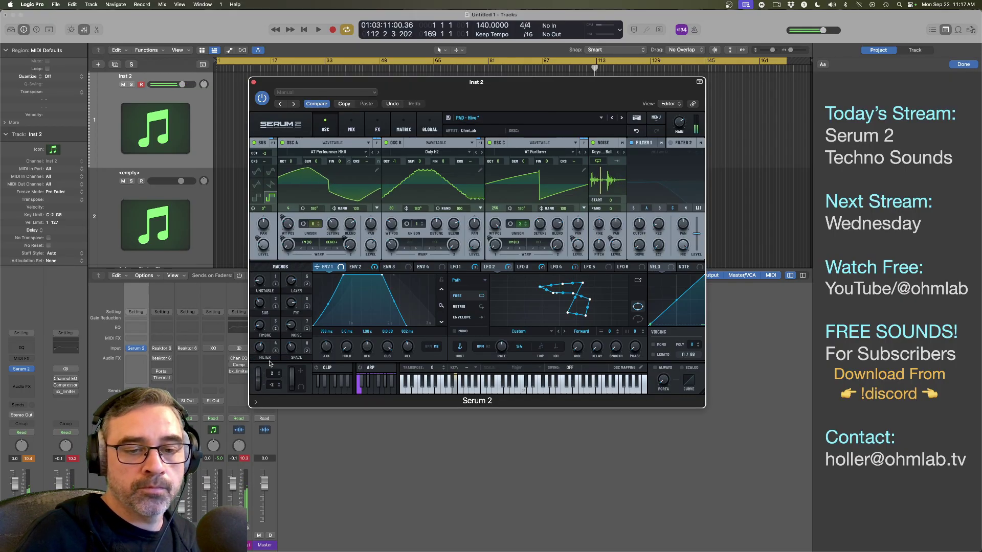
mouse_move(260, 346)
mouse_move(292, 352)
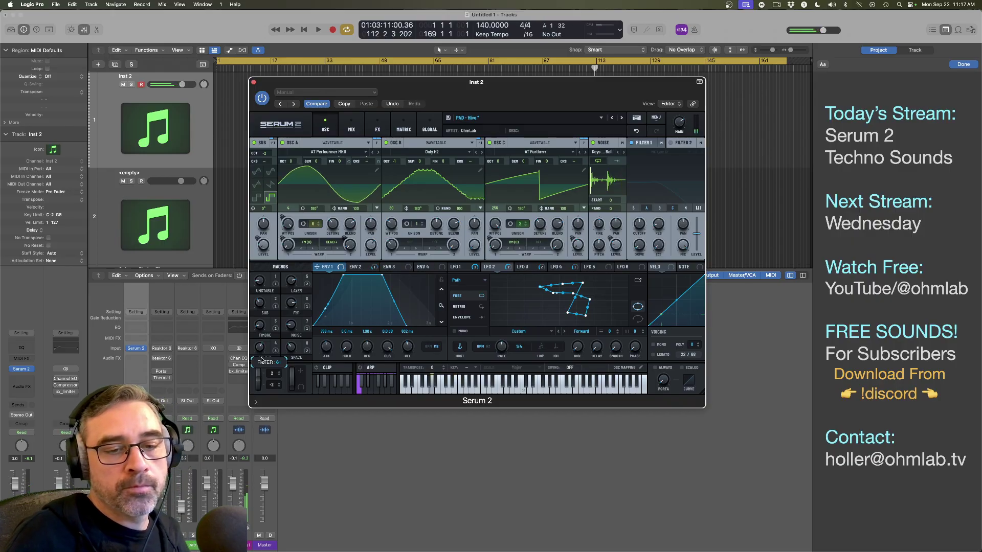
mouse_move(260, 324)
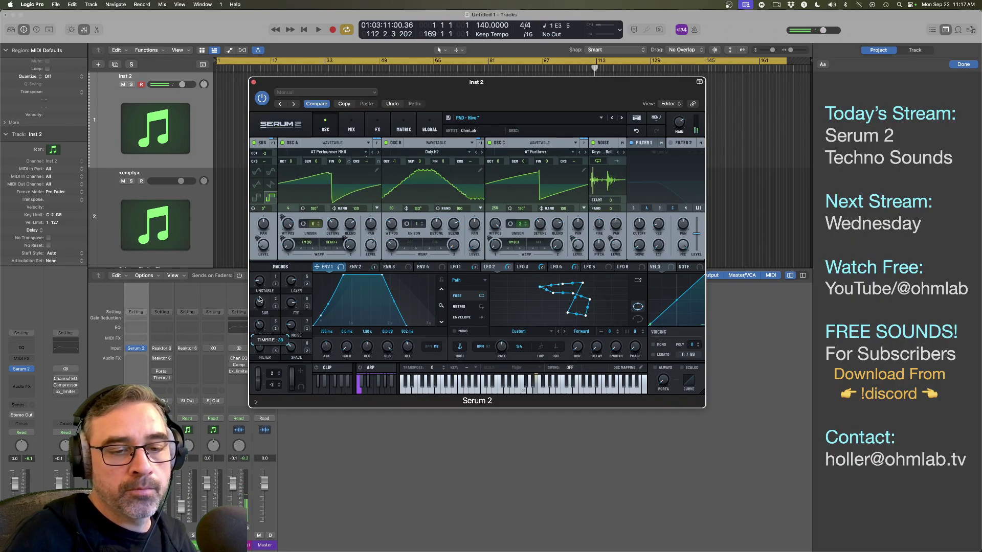
mouse_move(263, 306)
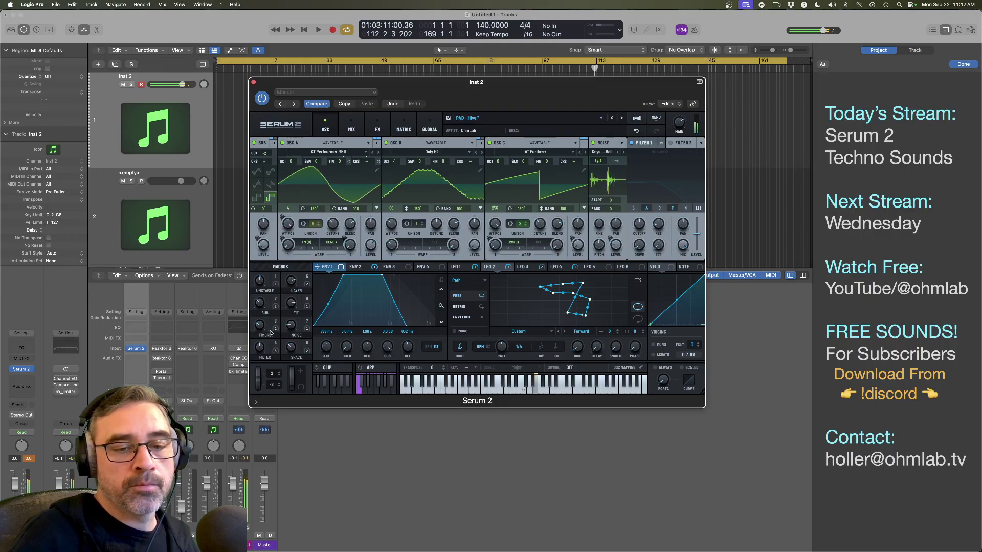
Step: In the effects chain, switch the second filter's type to Reverb from the Misc category
click(377, 128)
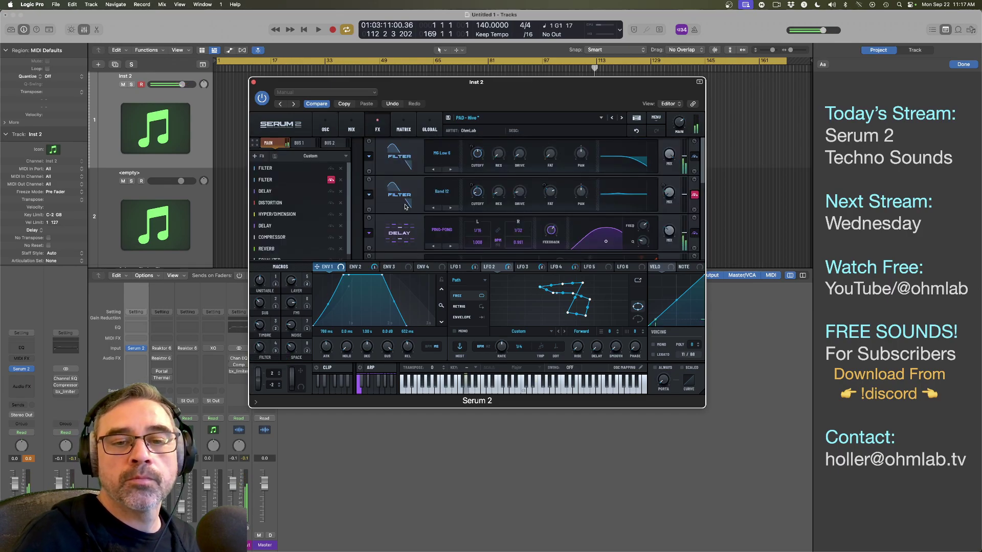
scroll(405, 206, down, 3)
scroll(406, 202, up, 3)
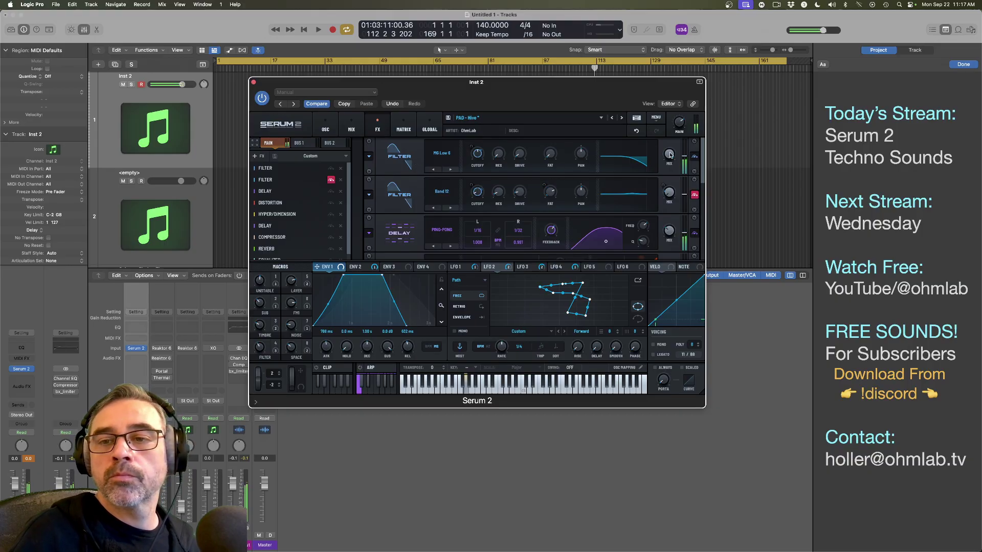
mouse_move(670, 155)
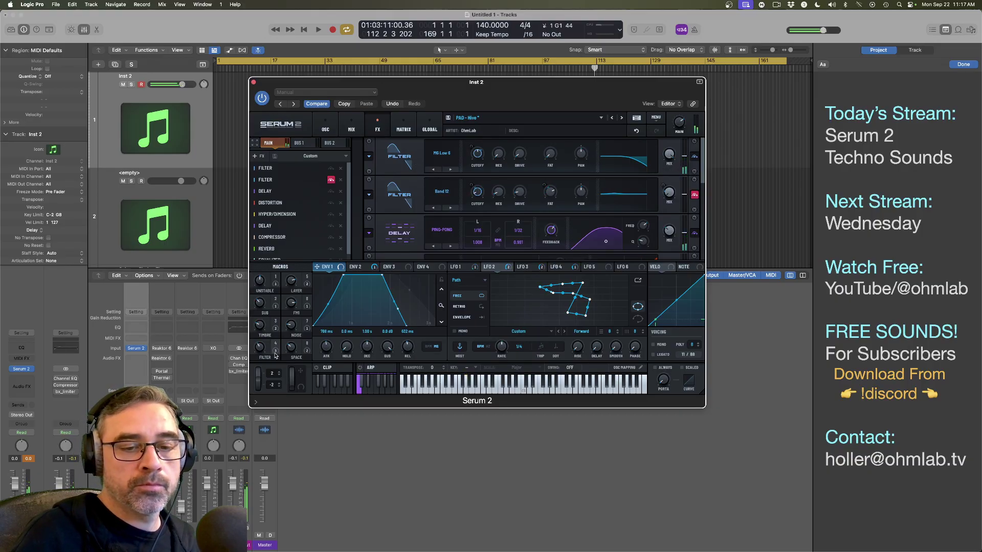
mouse_move(275, 353)
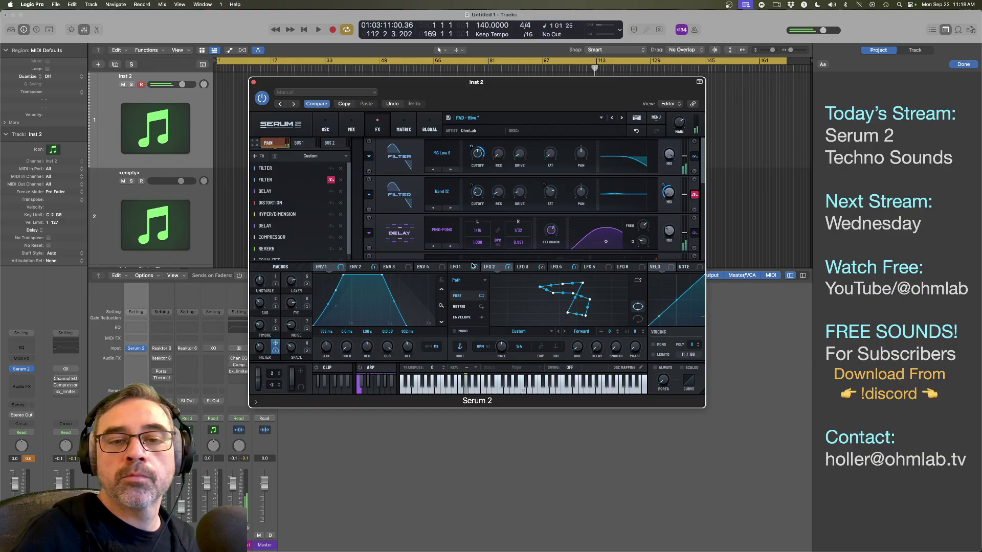
click(442, 193)
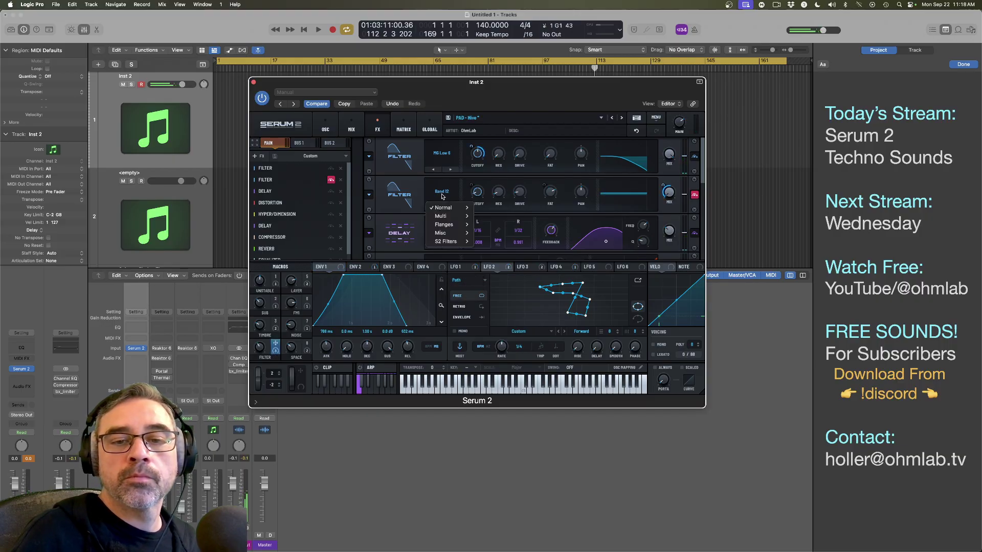
mouse_move(466, 233)
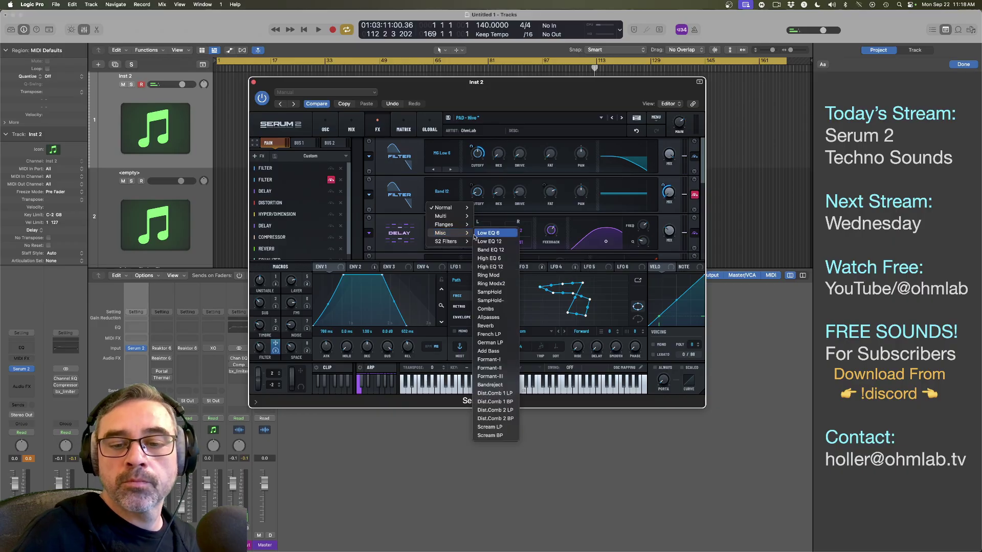
click(490, 327)
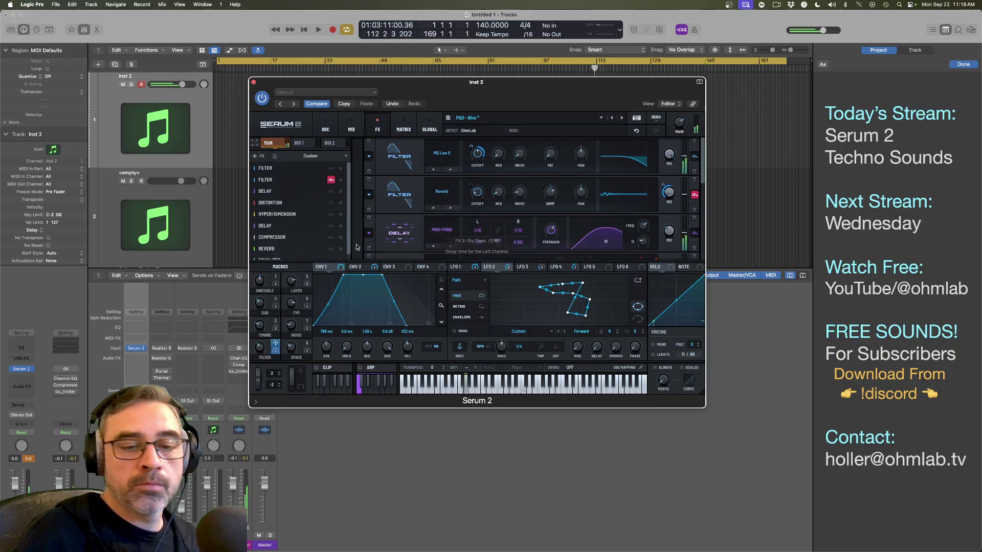
Step: Audition the changed filter effect by sweeping the Filter and Space macros
mouse_move(260, 348)
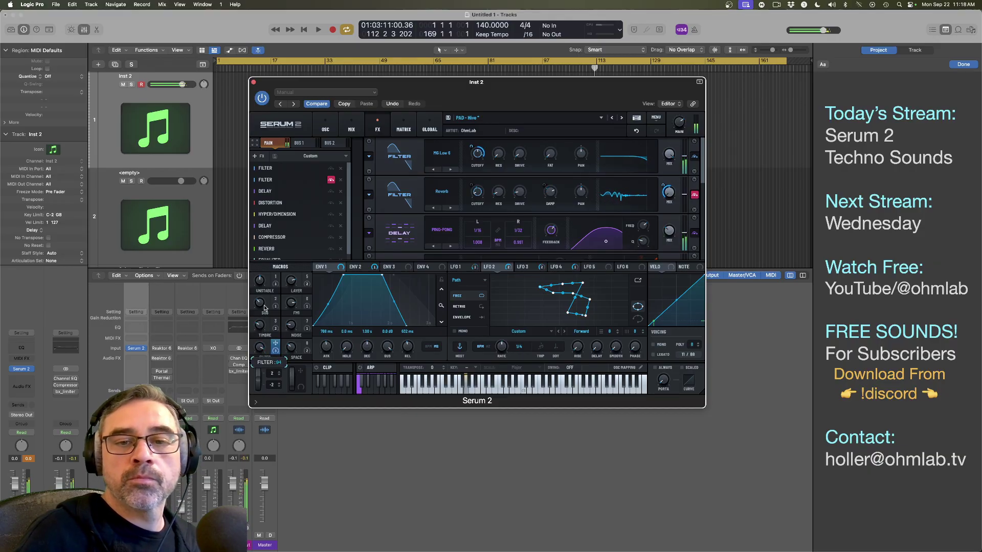
mouse_move(663, 185)
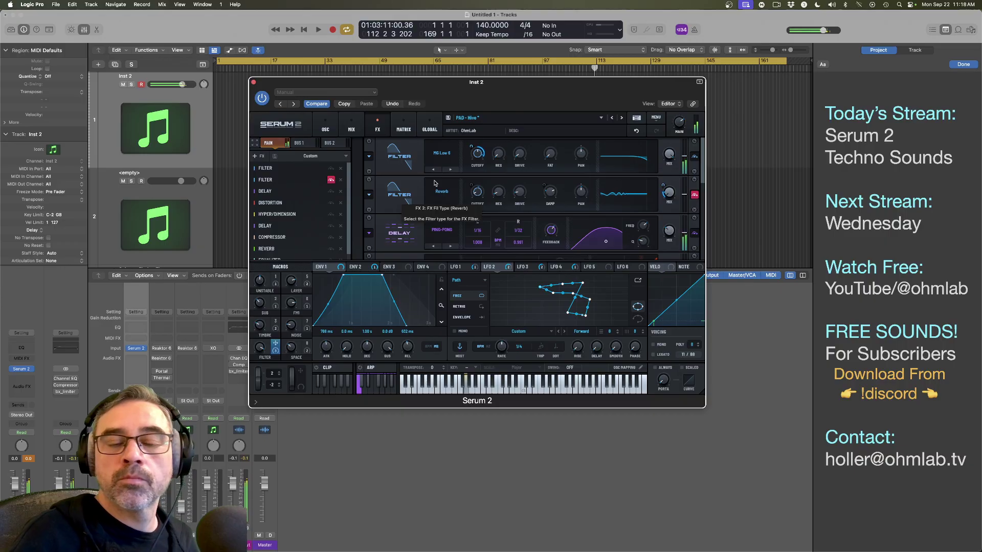
drag(260, 349, 266, 416)
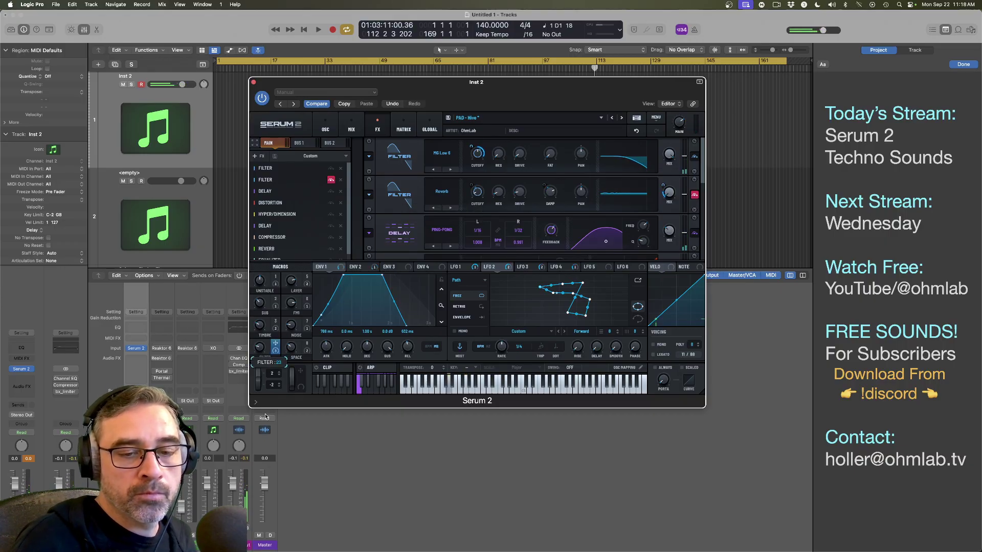
drag(291, 349, 261, 320)
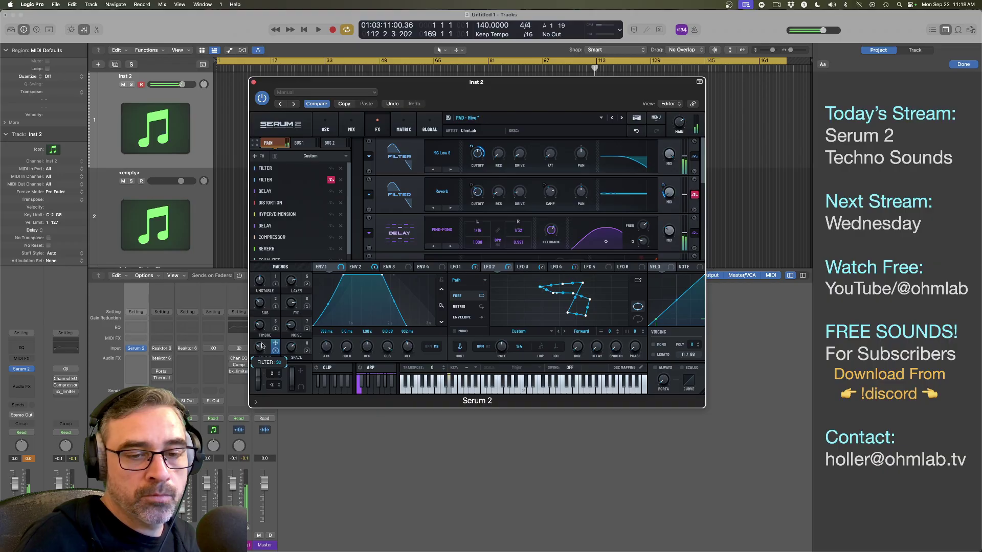
drag(262, 347, 262, 326)
Step: Return to the oscillators and save the preset as PAD - Hive in the User folder, replacing the existing file
click(324, 129)
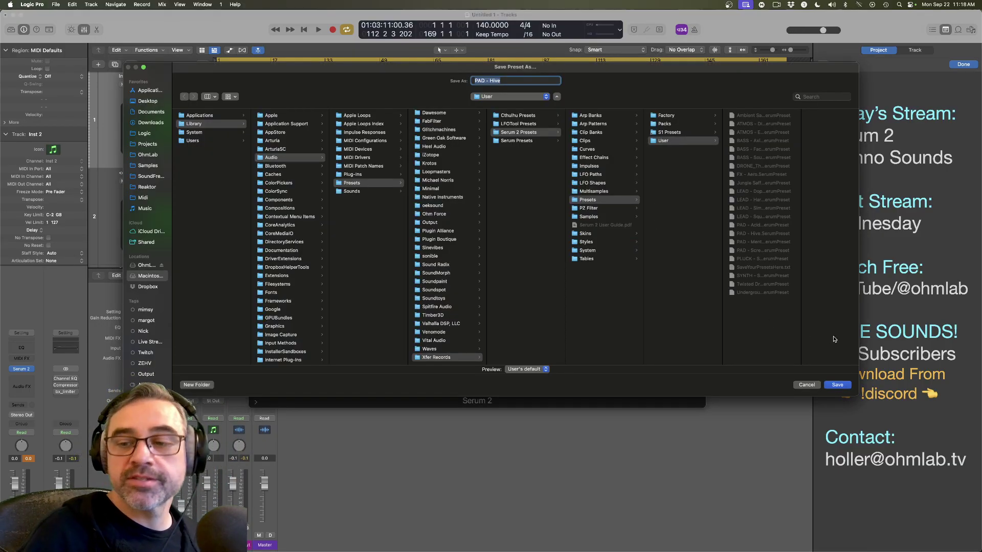
click(837, 385)
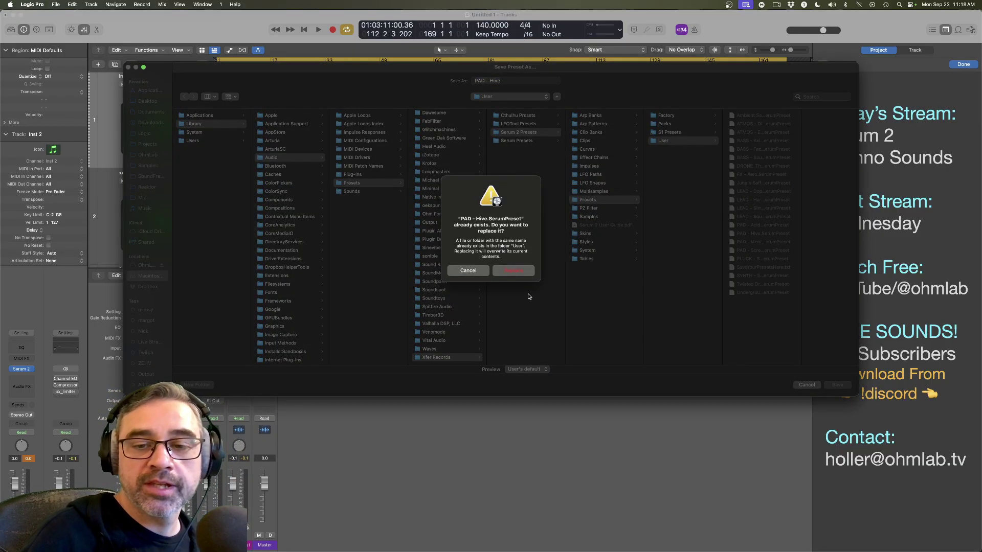
click(513, 271)
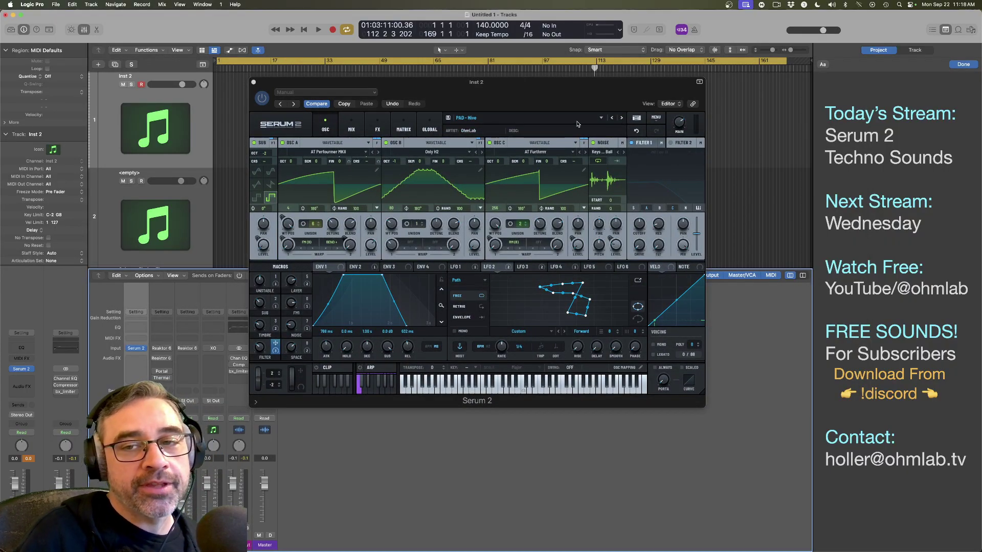
Step: Step forward through PAD - Mental and PAD - Screech to PLUCK - Surrender, and adjust its main volume
click(622, 118)
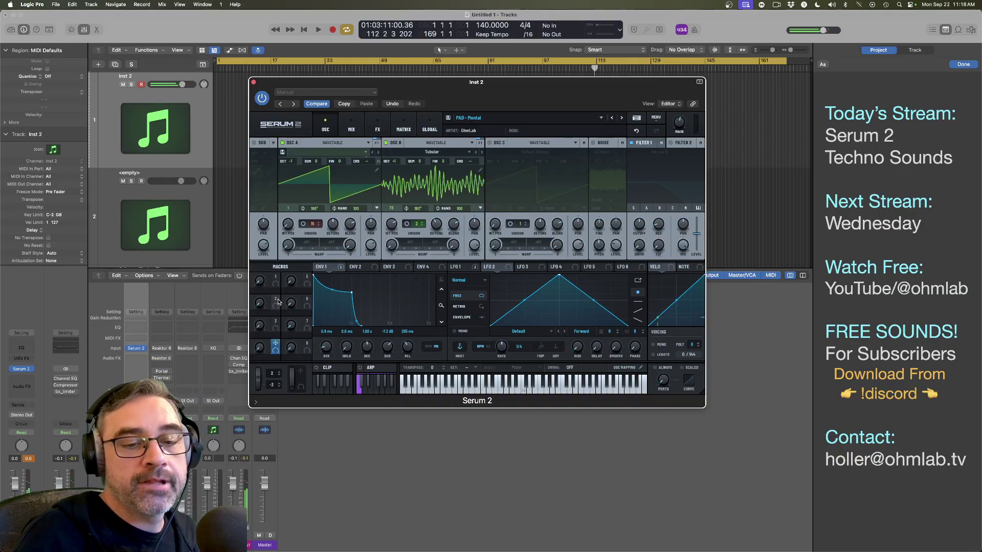
click(622, 119)
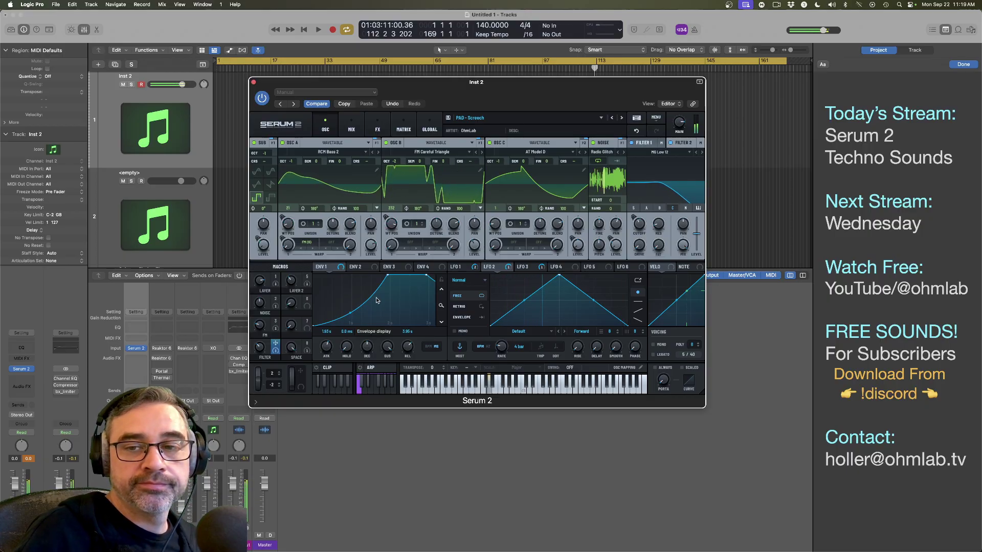
click(622, 119)
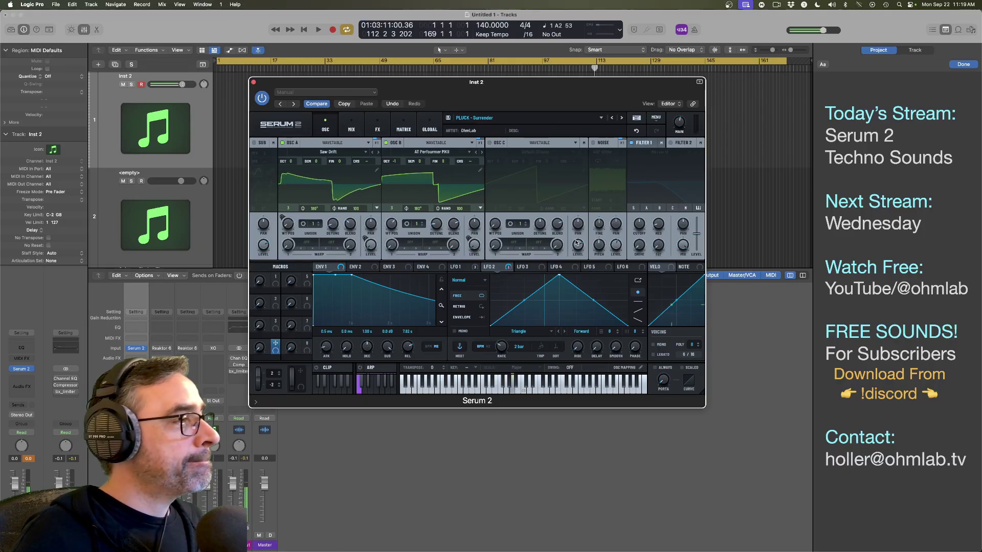
drag(679, 123, 680, 124)
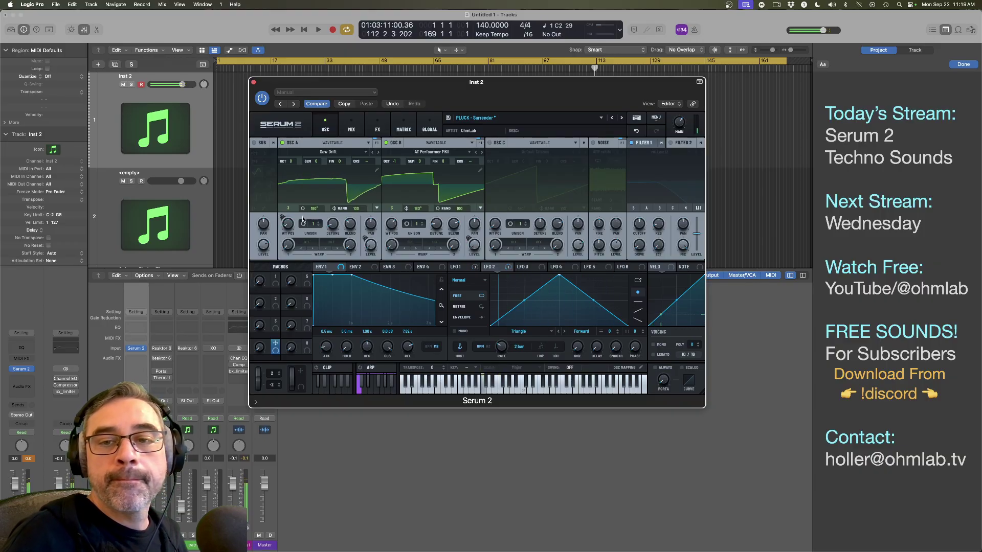
Step: Turn on oscillator C and shorten Env 1's release to about 148 ms
click(491, 143)
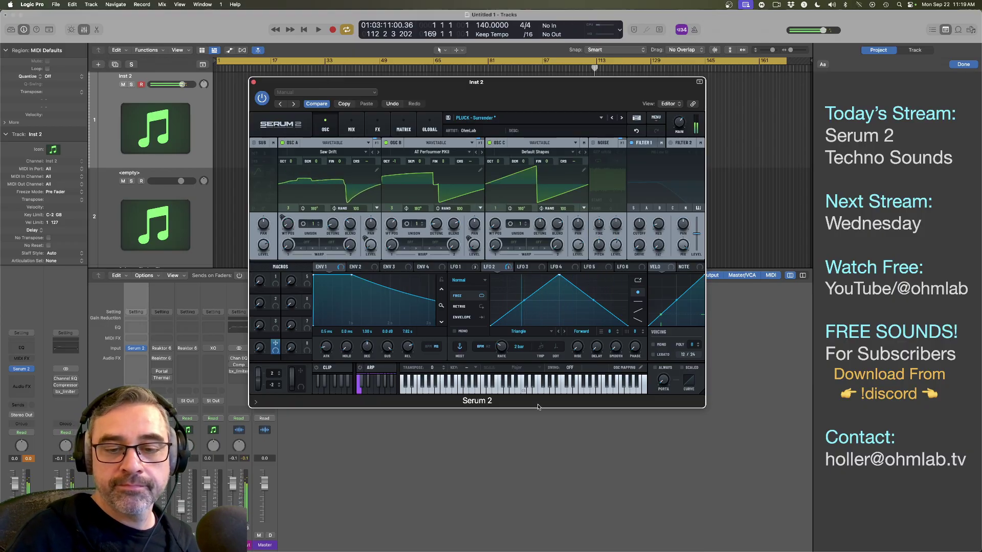
drag(408, 346, 405, 386)
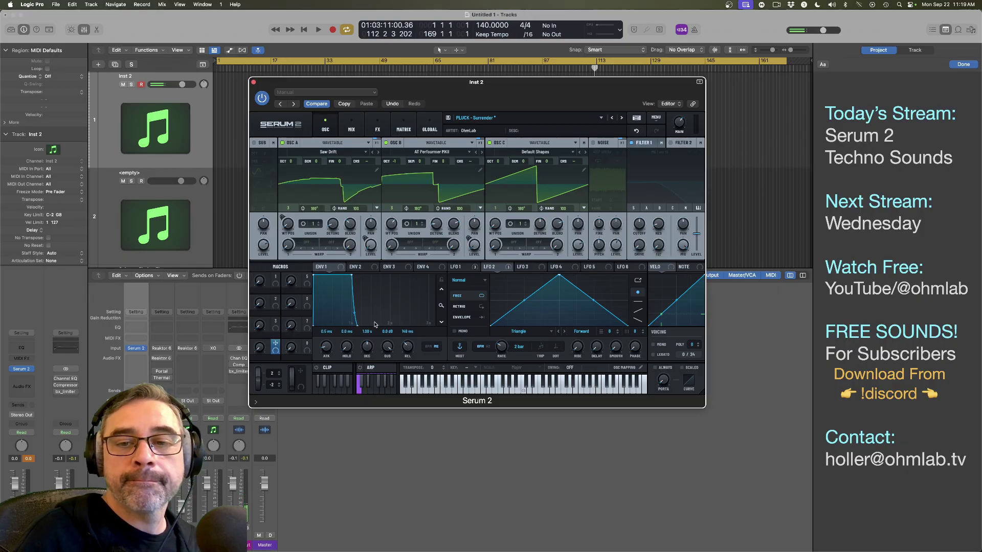
Step: Lower oscillator C's level to about 56% and load the Mello wavetable from the S2 Tables Analog category
mouse_move(579, 246)
mouse_down()
mouse_move(573, 268)
mouse_move(576, 249)
mouse_up()
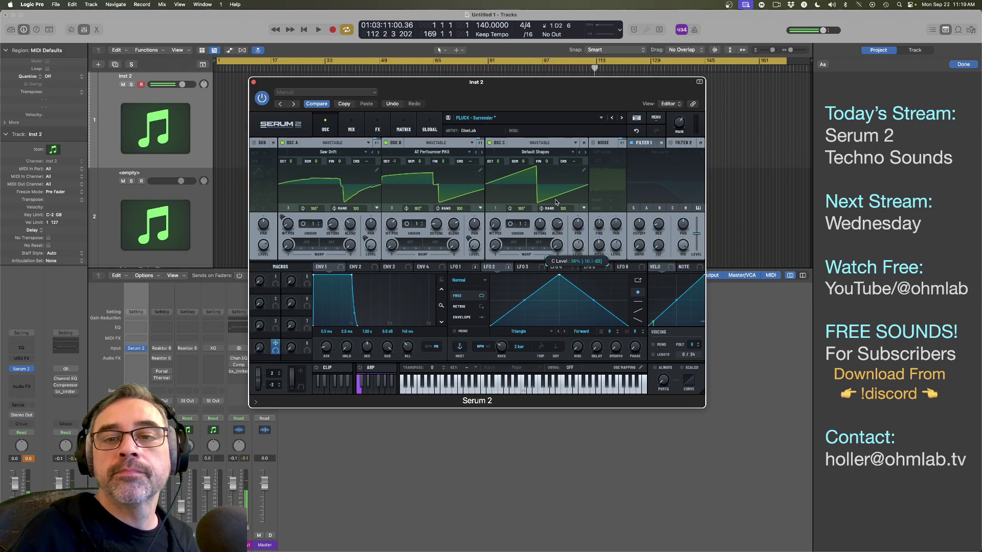
click(536, 152)
mouse_move(531, 177)
mouse_move(595, 179)
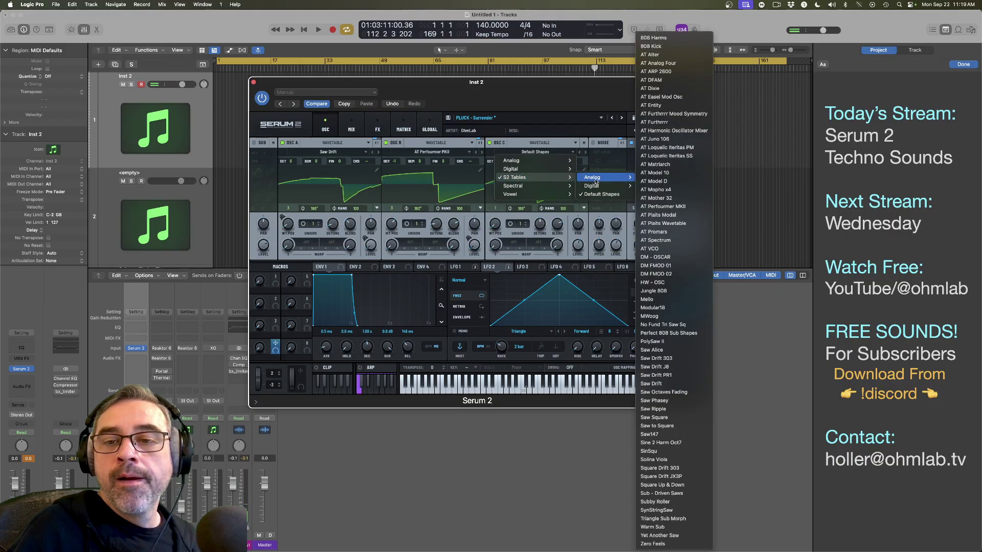
click(647, 299)
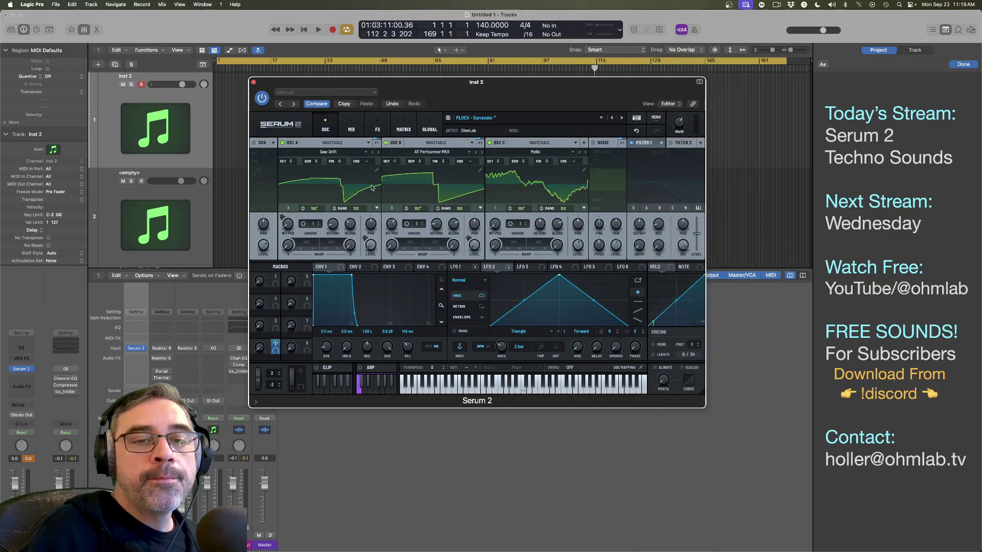
Step: Check the effects chain, return to the oscillators and raise oscillator C's wavetable position
click(377, 128)
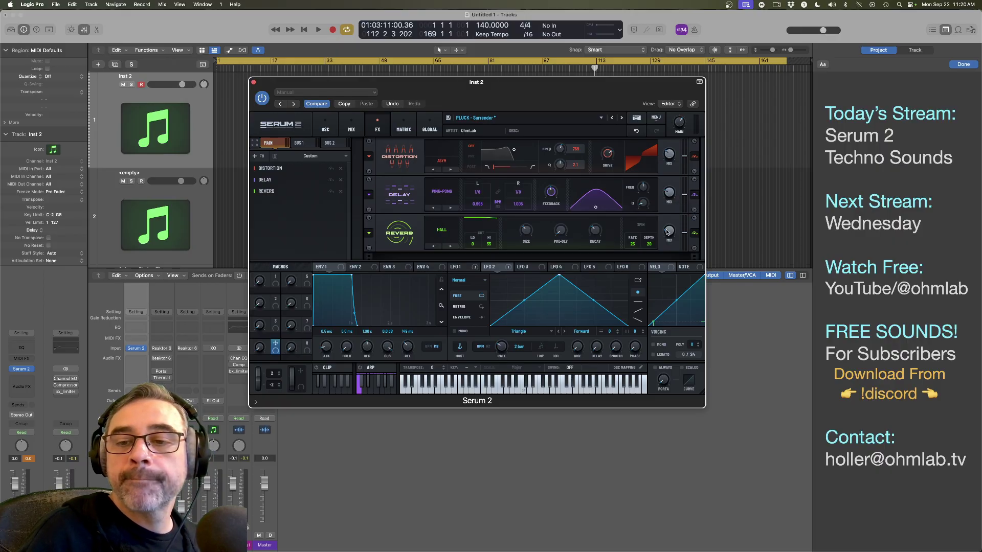
click(333, 128)
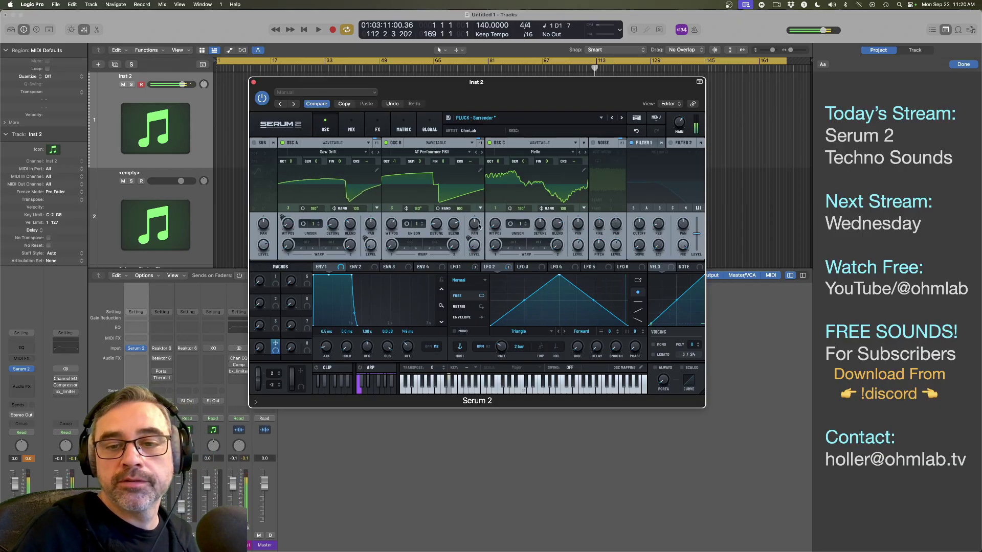
drag(495, 223, 492, 185)
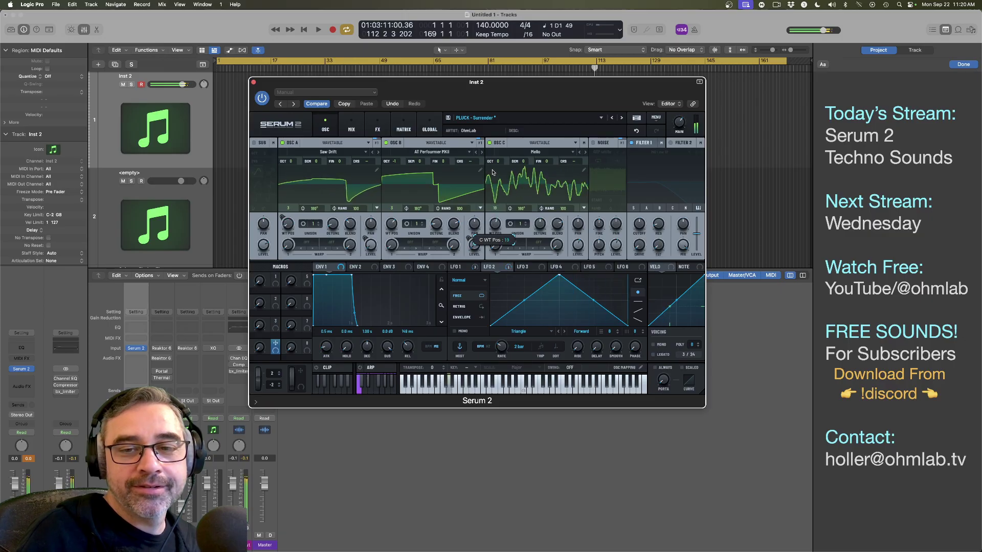
right_click(496, 223)
click(503, 234)
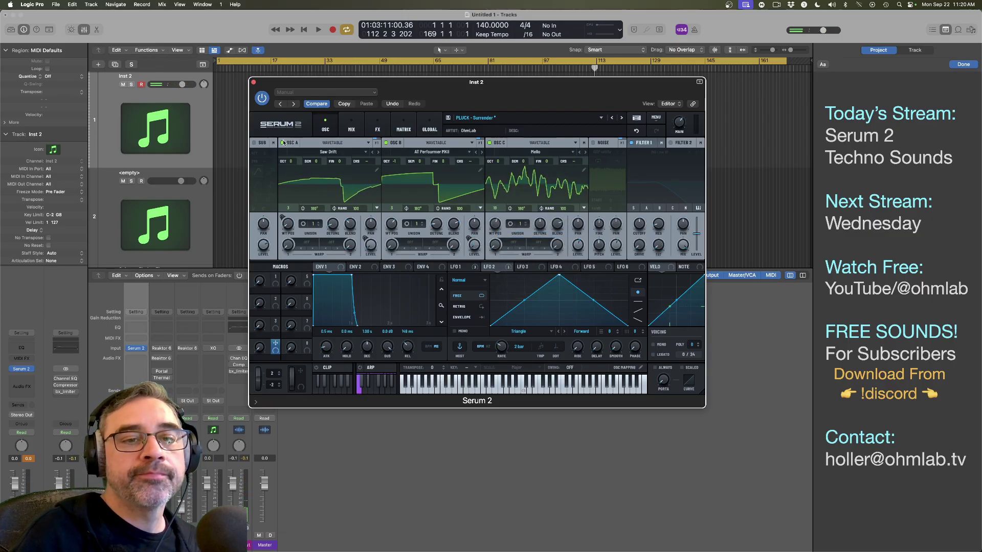
Step: Turn off oscillator B, and switch oscillator A off and on again to hear oscillator C alone
click(386, 143)
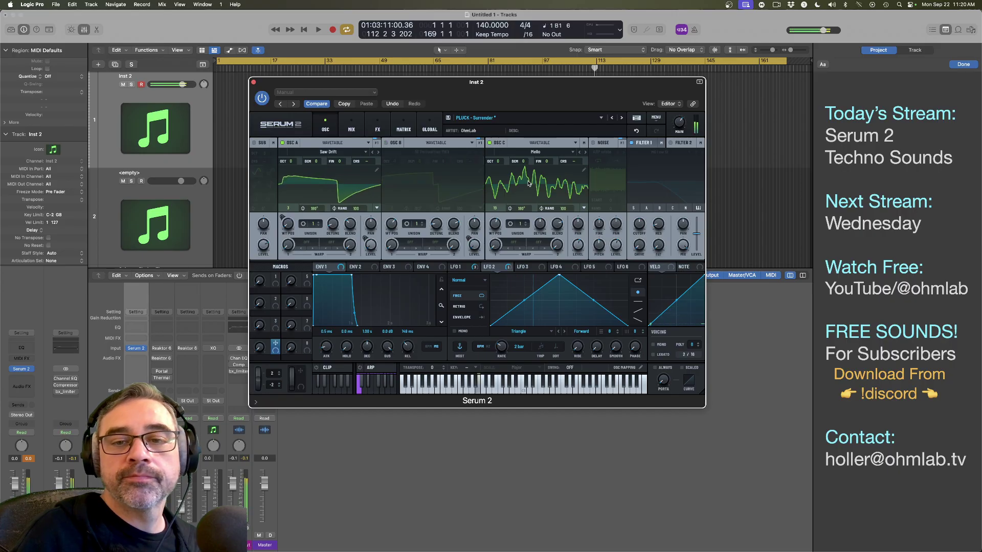
click(282, 143)
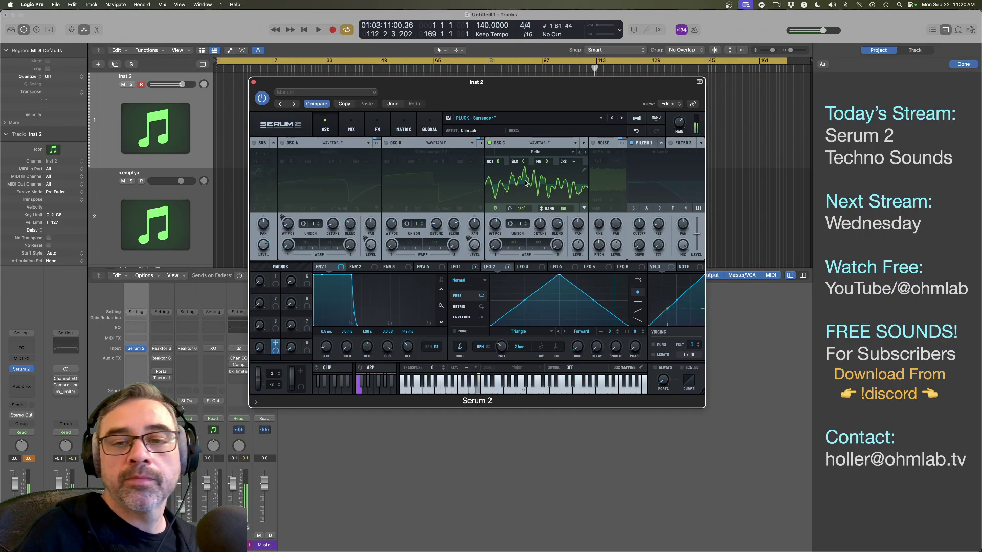
click(283, 143)
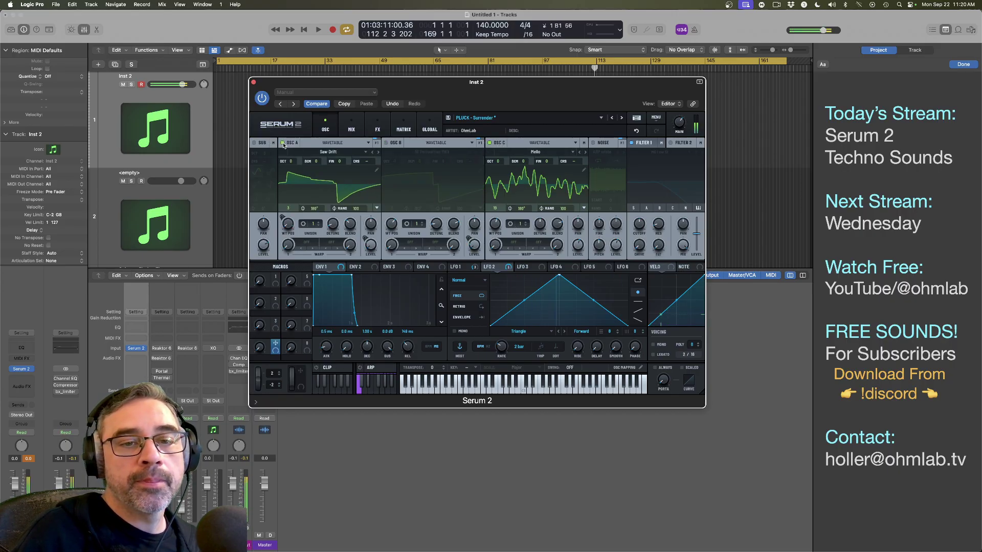
Step: Compare oscillators A and B with oscillator C by switching them on and off, leaving only oscillator C active
click(489, 143)
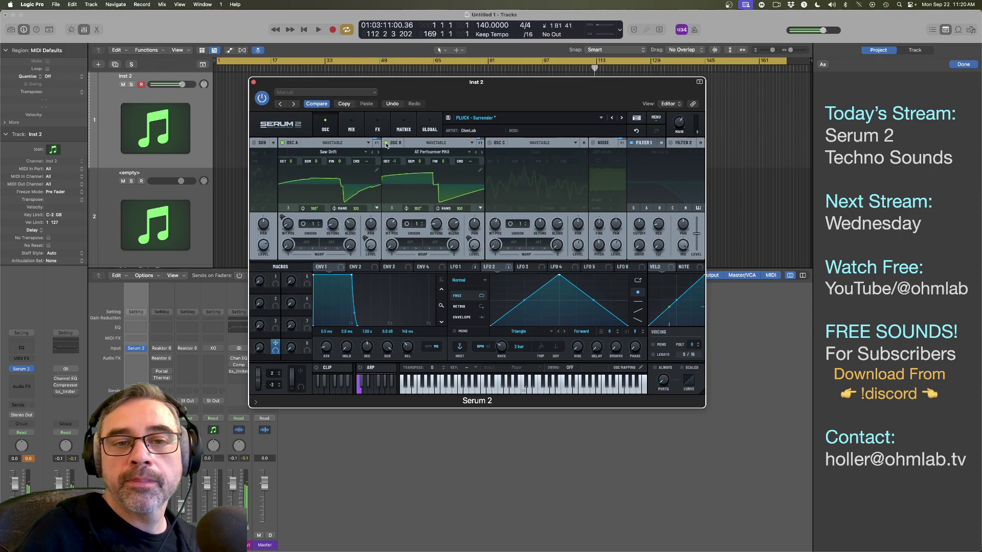
click(282, 144)
click(489, 143)
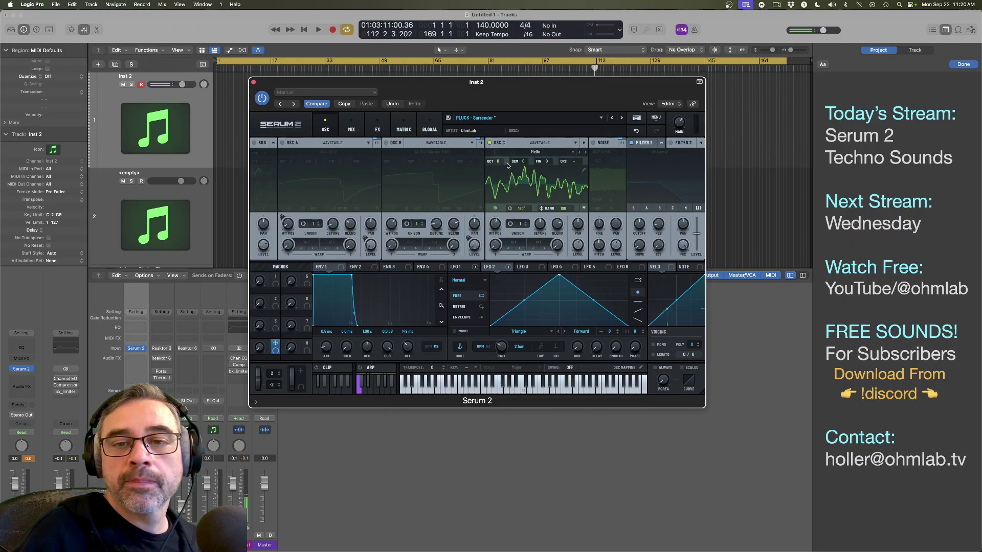
Step: Load the Square Drift JX3P wavetable from the S2 Tables Analog category into oscillator C
click(536, 152)
mouse_move(538, 164)
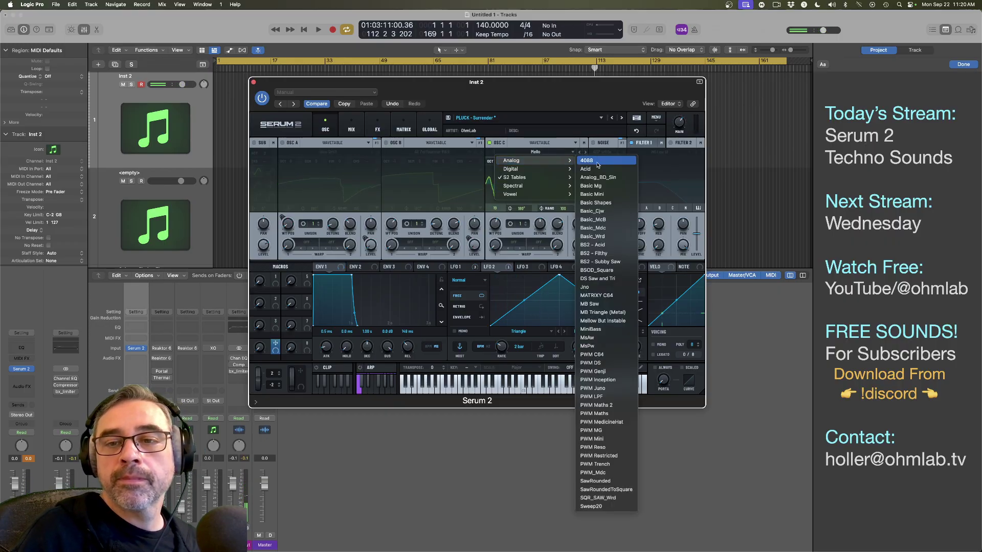
mouse_move(537, 177)
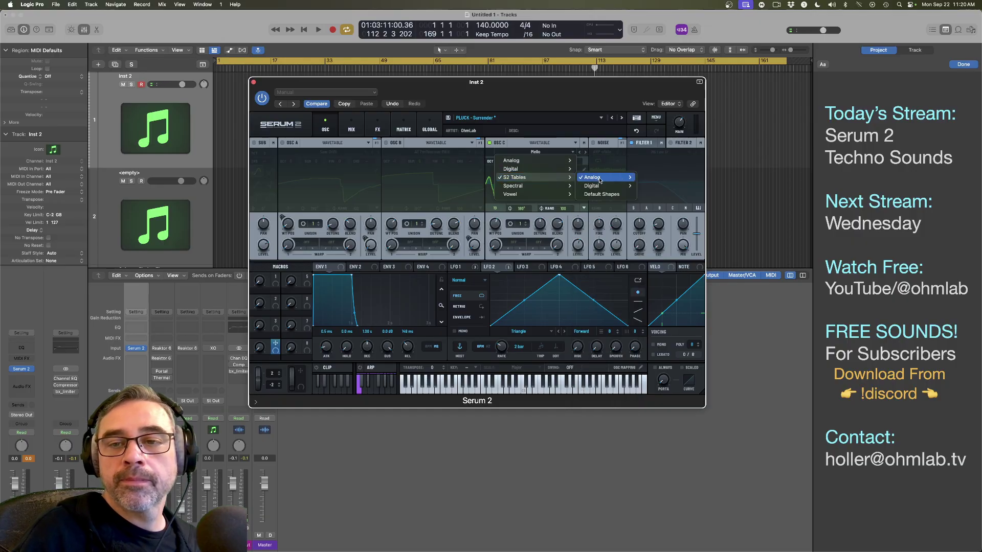
mouse_move(601, 177)
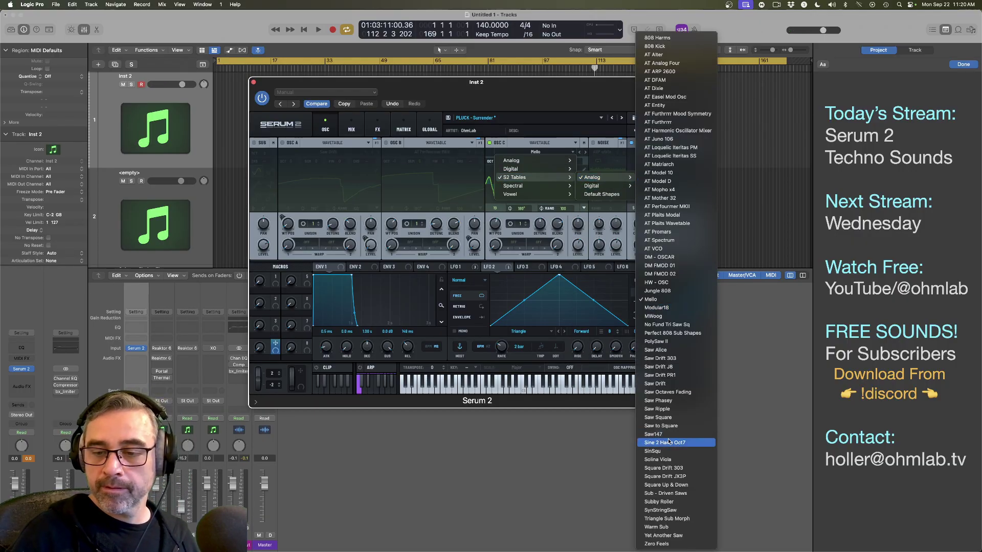
click(663, 476)
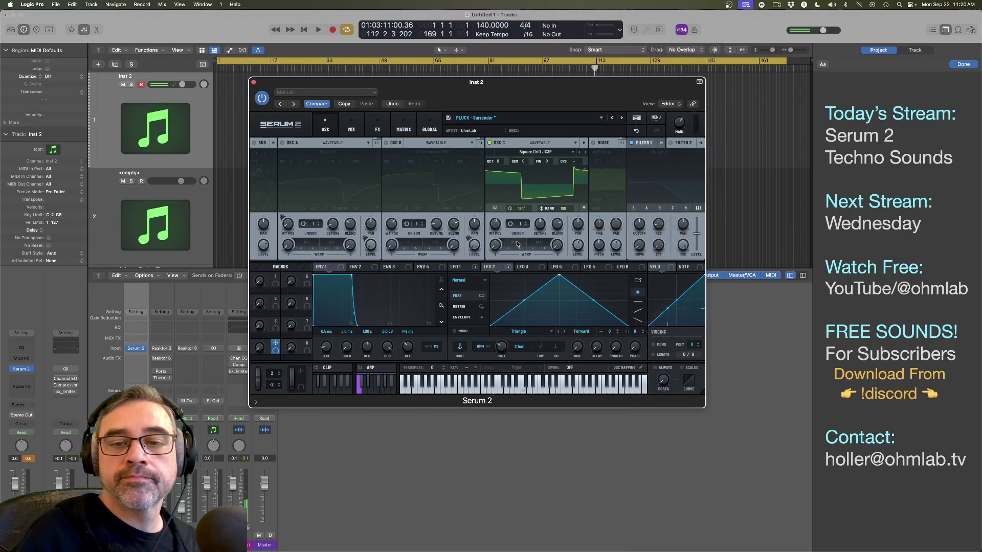
Step: Reshape LFO 3 so its peak comes early, and assign it to oscillator C's wavetable position
click(540, 270)
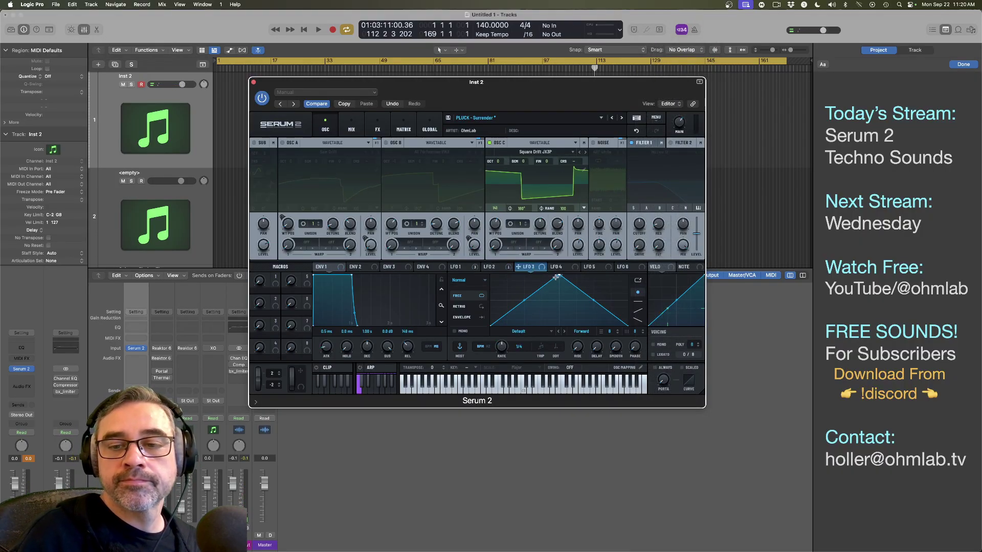
drag(556, 277, 503, 309)
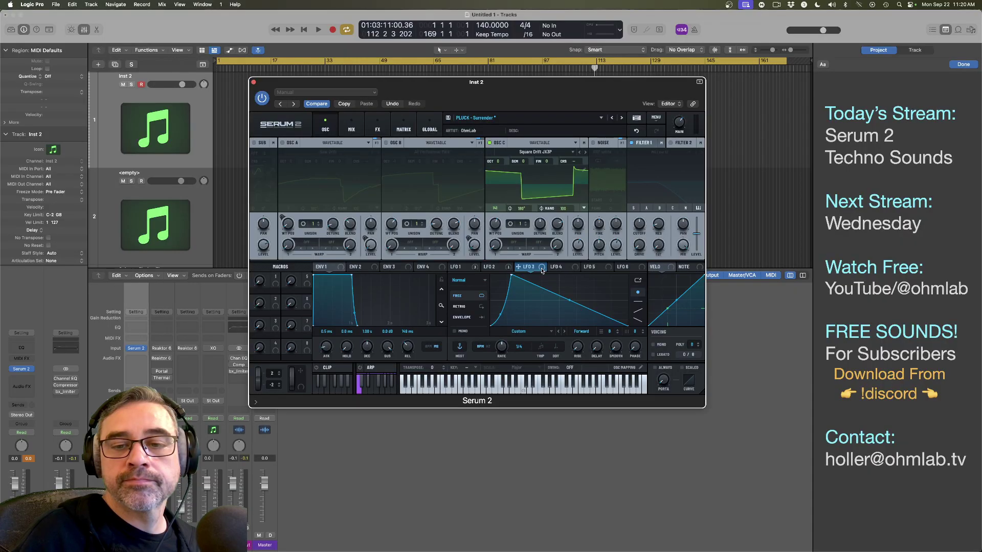
drag(542, 270, 490, 225)
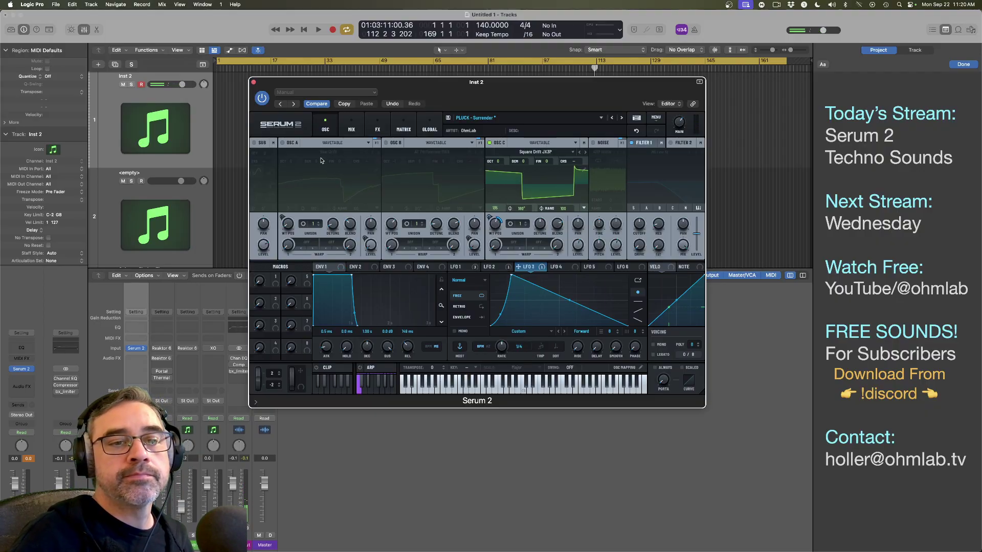
Step: Turn oscillators A and B back on and assign LFO 1 to oscillator C's level
click(282, 143)
click(386, 143)
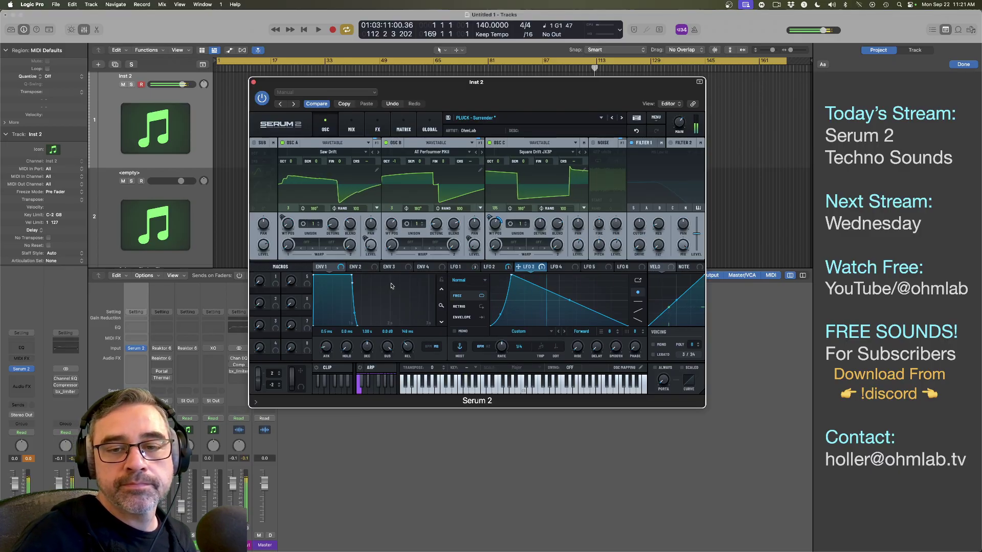
click(466, 268)
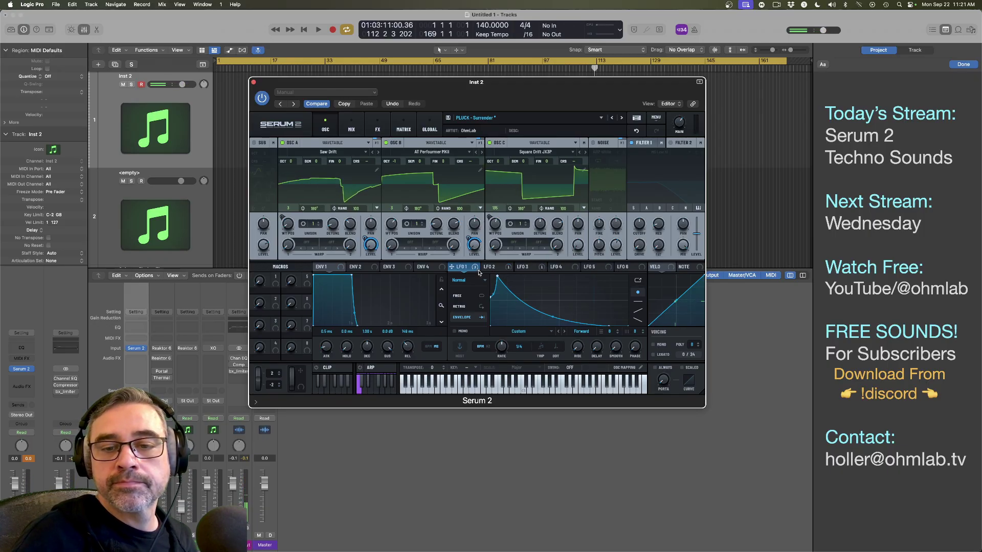
drag(475, 268, 571, 251)
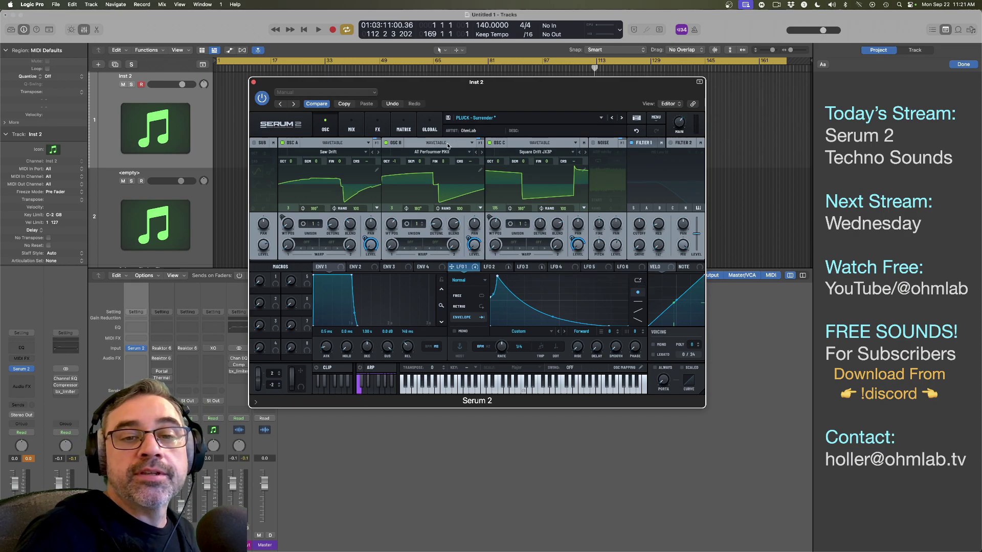
Step: Set Macro 5 as the auxiliary source of the LFO 1 to C Level modulation and name the macro LAYER
click(406, 123)
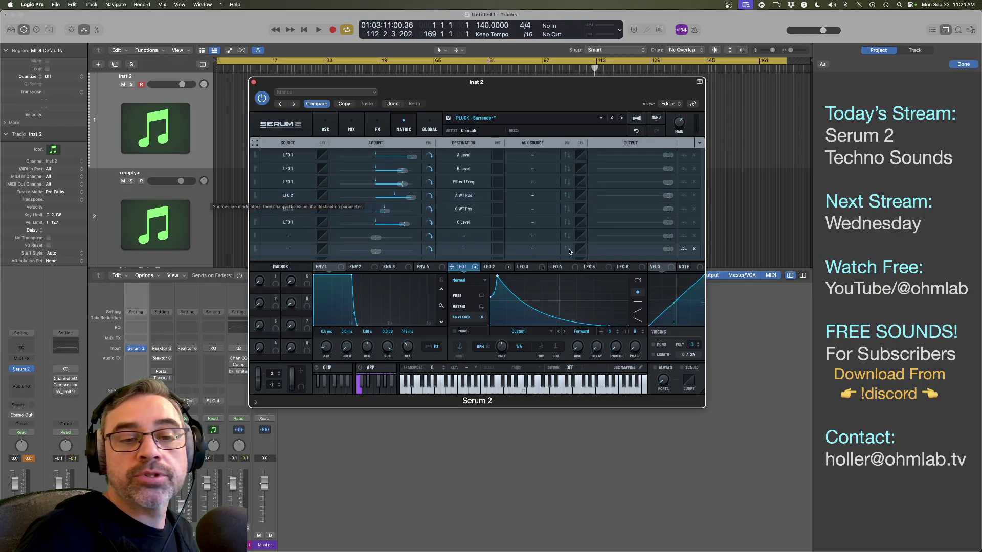
click(540, 224)
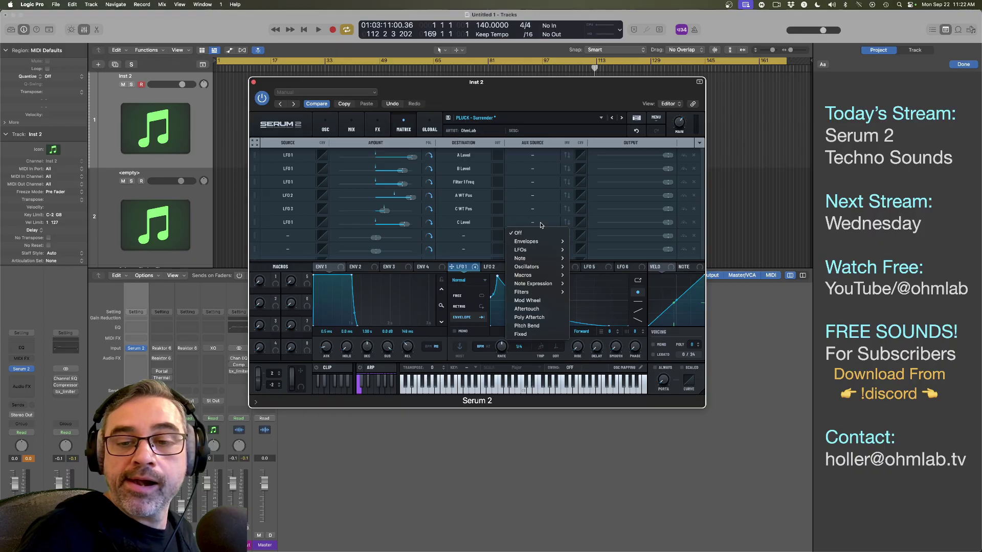
mouse_move(542, 275)
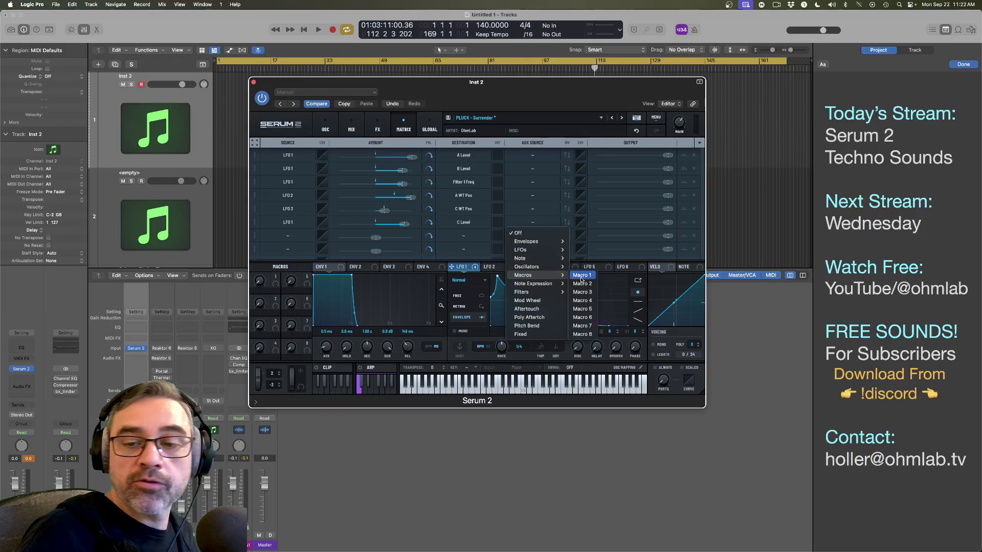
click(581, 310)
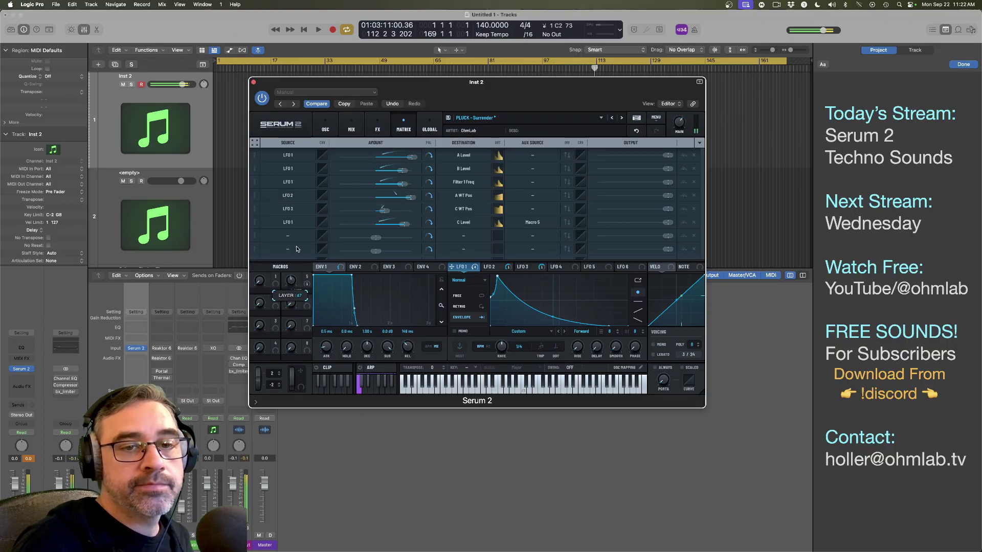
Step: Check the LFO 1 to C Level amount in the modulation matrix, and sweep the LAYER macro up and down over the oscillators
click(325, 129)
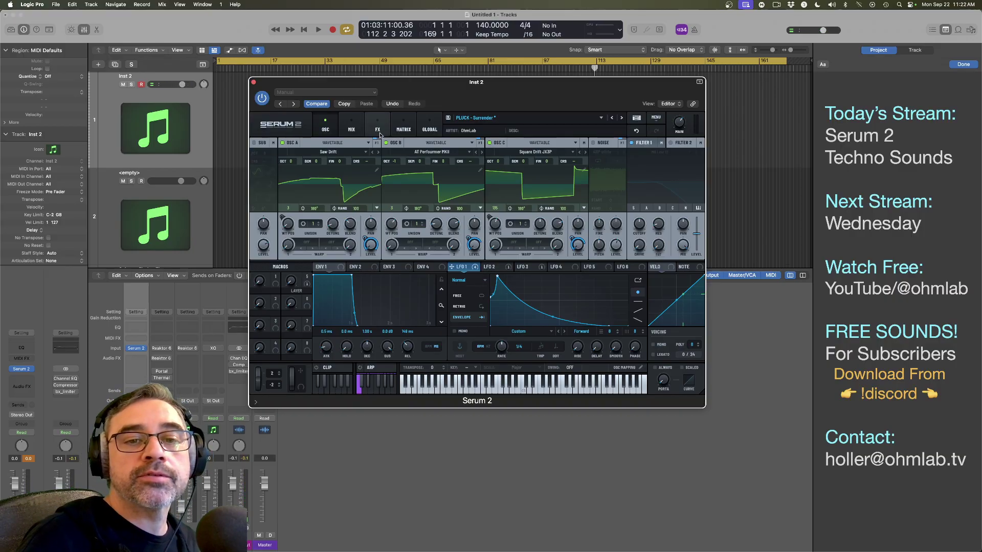
click(404, 129)
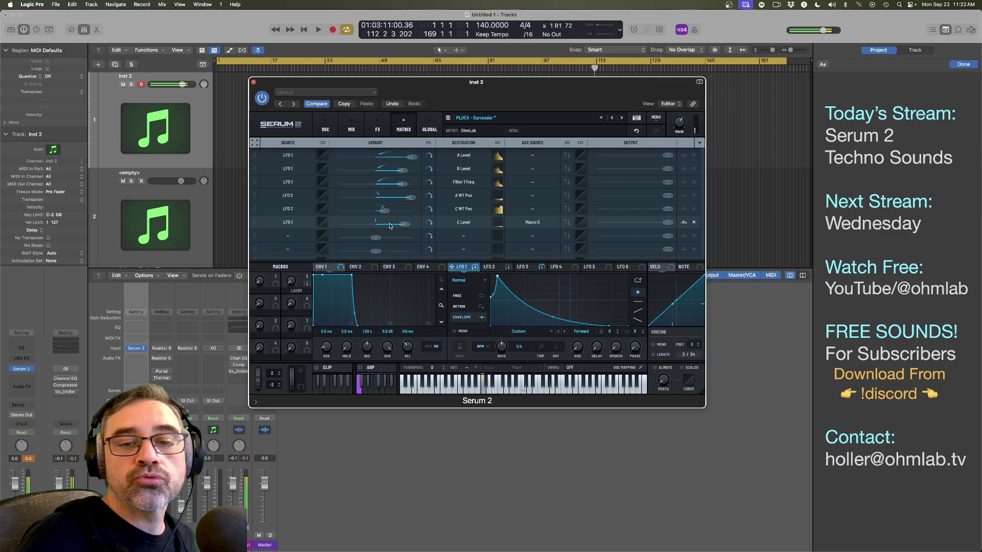
mouse_move(404, 226)
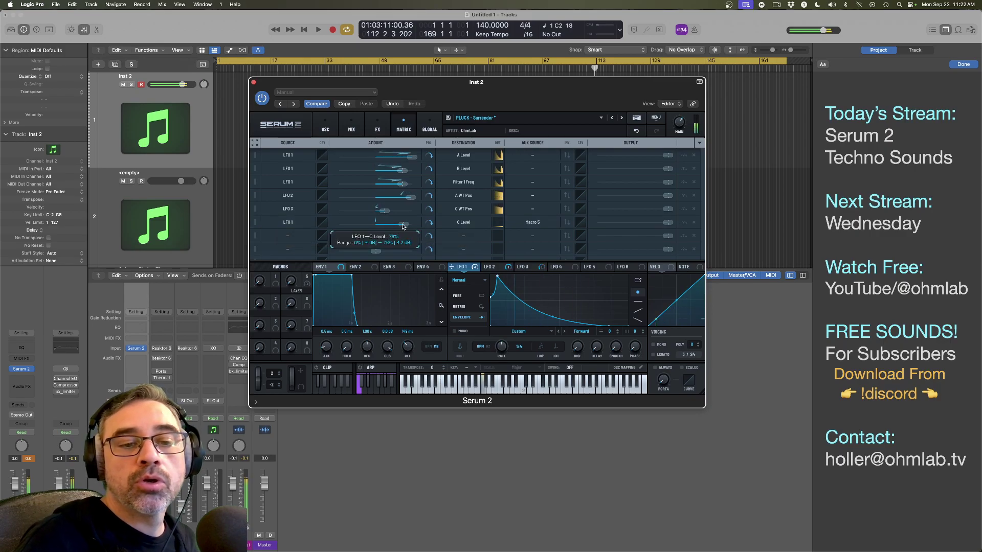
click(325, 127)
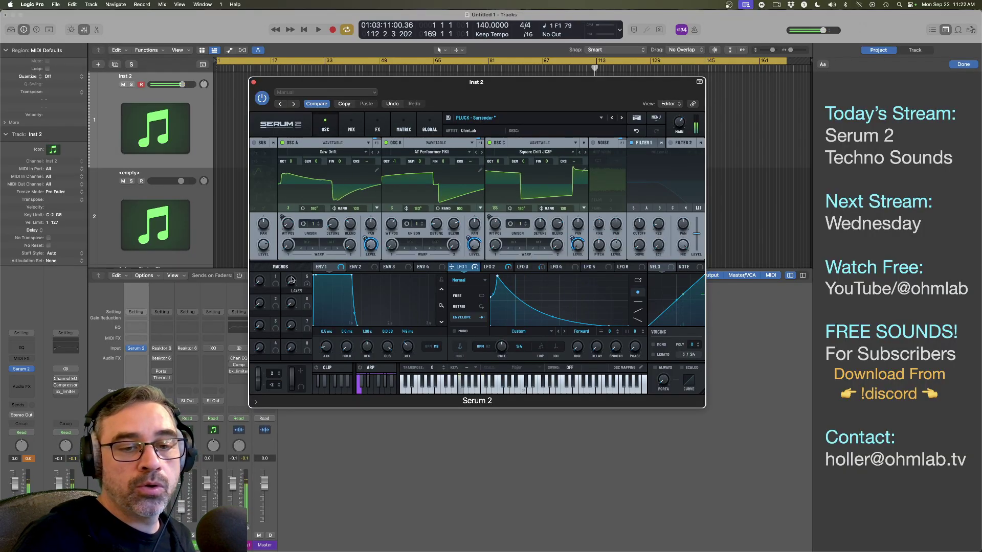
drag(281, 315, 279, 102)
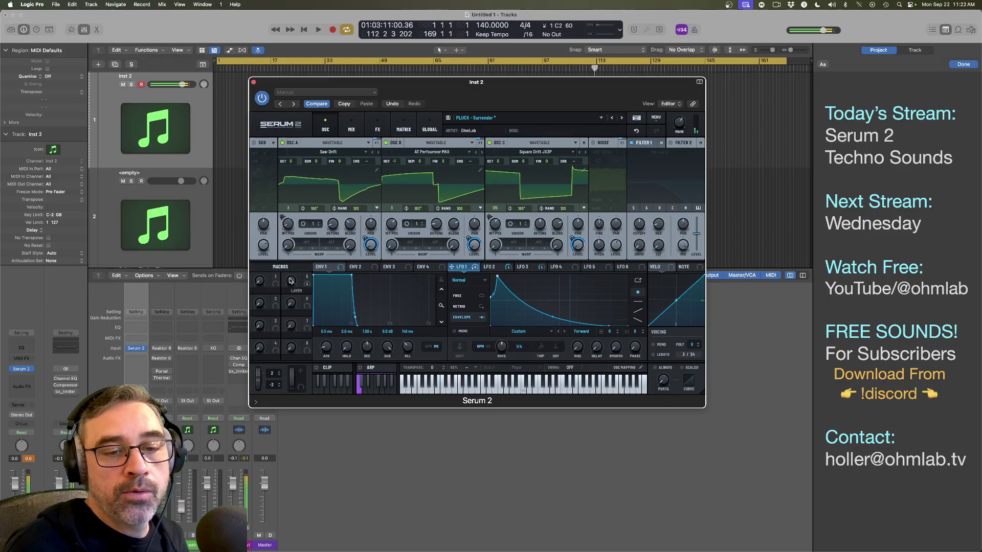
drag(291, 281, 282, 374)
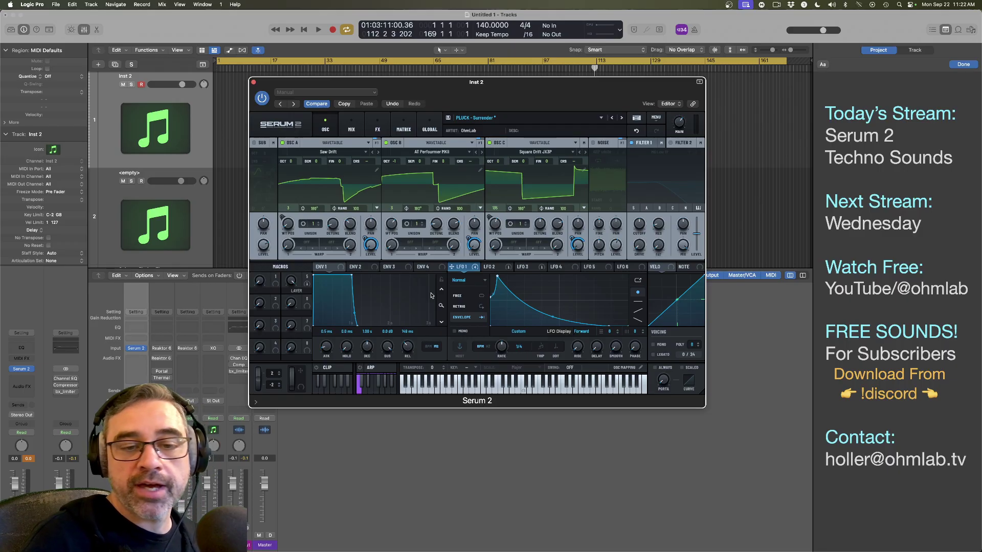
Step: Assign Macro 1 to the horizontal position of LFO 1's starting curve point and turn the macro up
drag(276, 277, 491, 301)
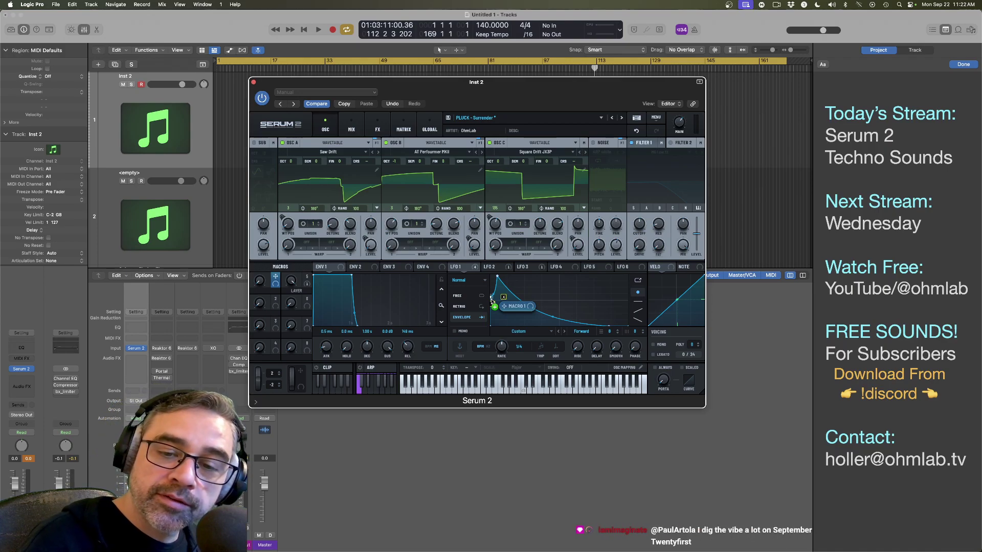
drag(492, 302, 503, 297)
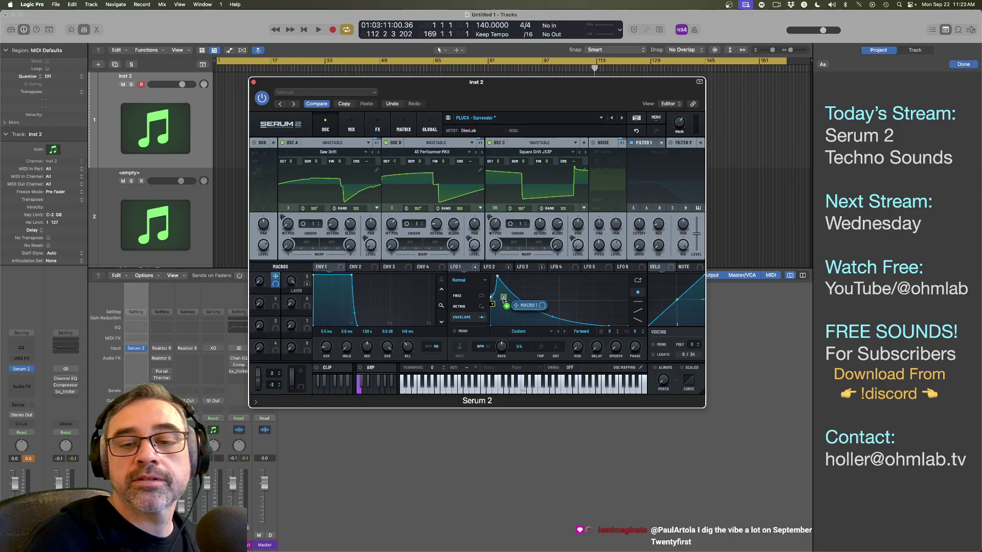
drag(504, 298, 504, 301)
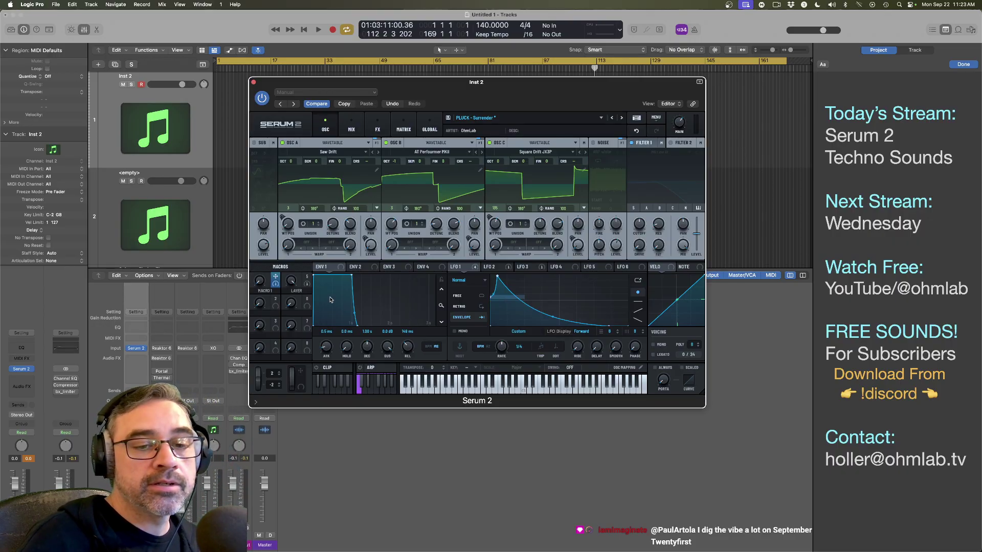
drag(262, 281, 263, 229)
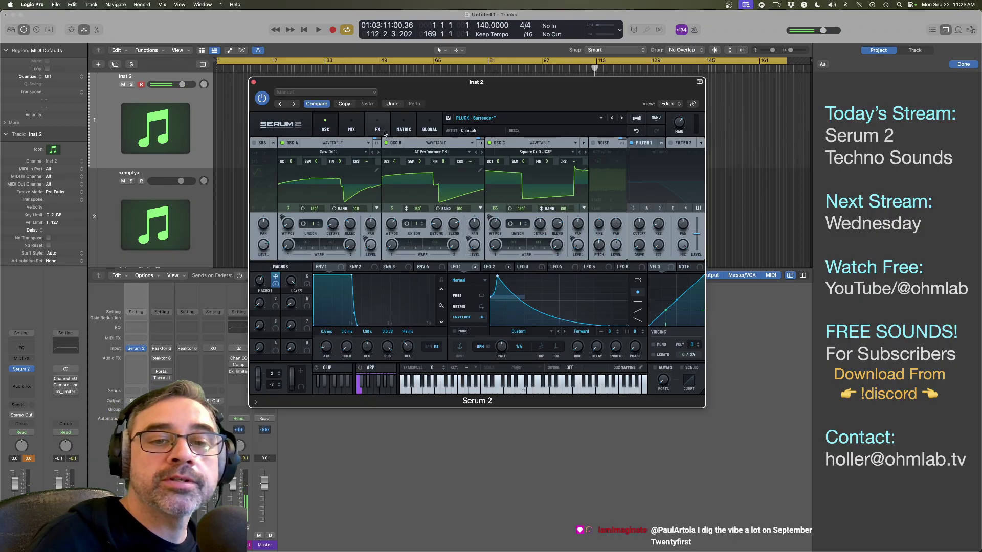
Step: Reduce the Macro 1 to LFO Bus 1 amount in the modulation matrix, sweeping Macro 1 to test its range
click(405, 129)
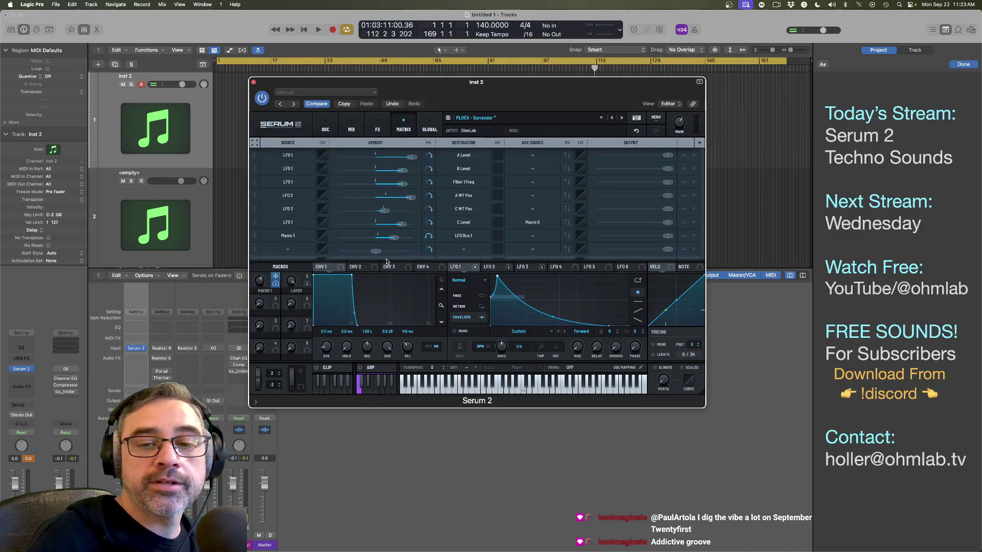
mouse_move(394, 241)
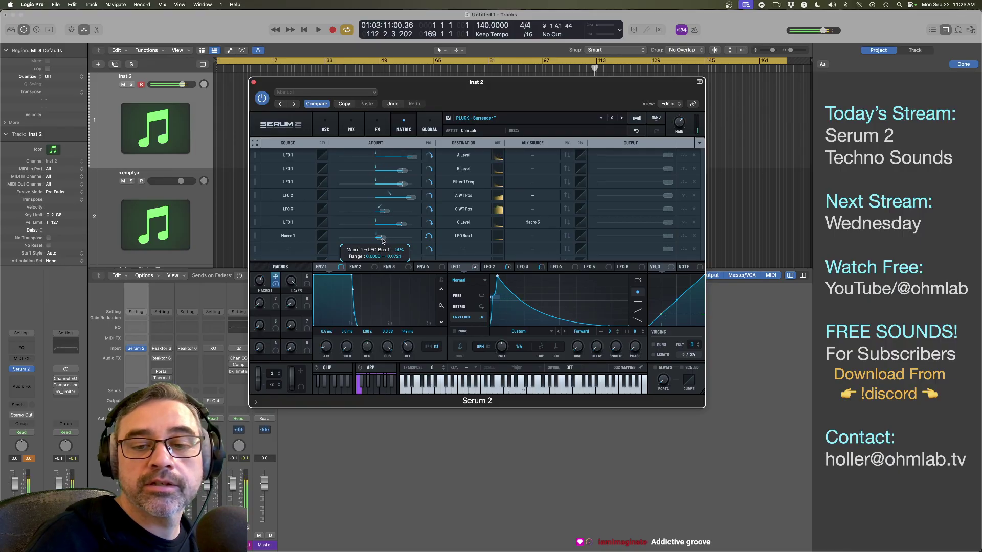
drag(383, 240, 380, 241)
mouse_move(259, 281)
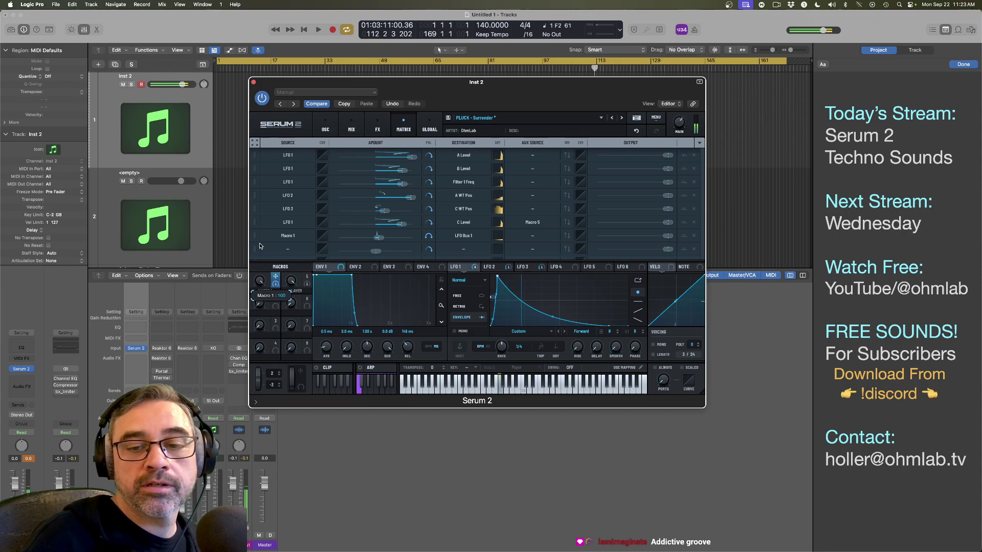
drag(262, 276, 260, 203)
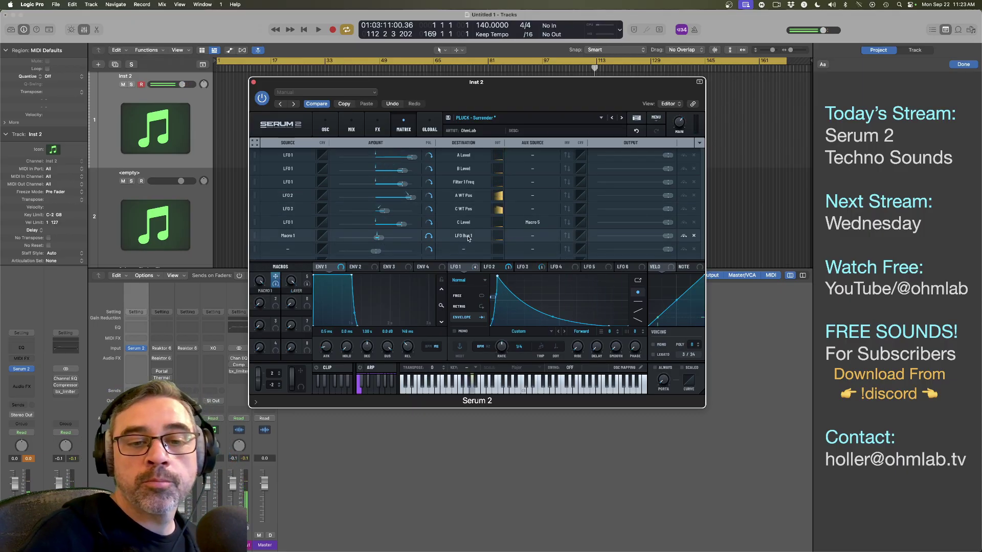
drag(379, 238, 382, 242)
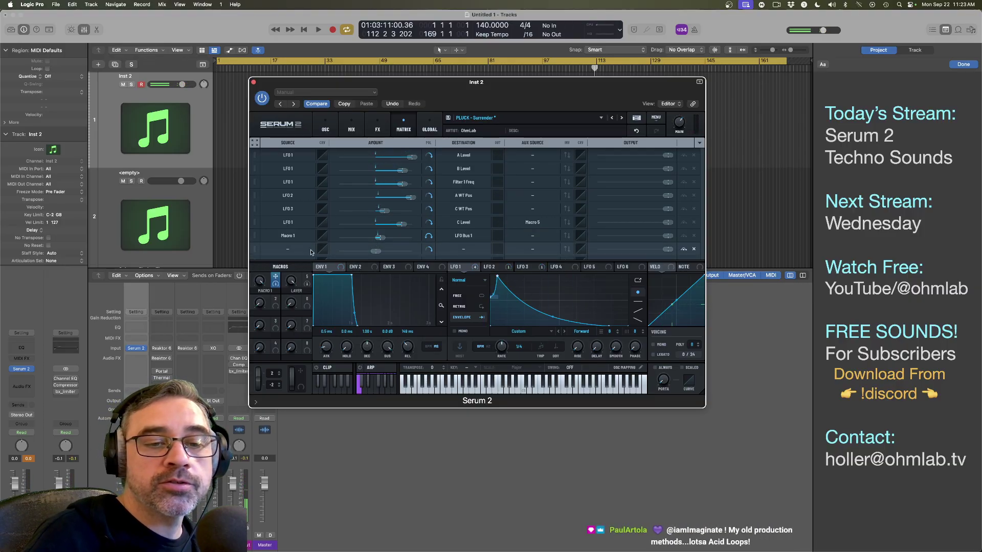
drag(260, 283, 257, 312)
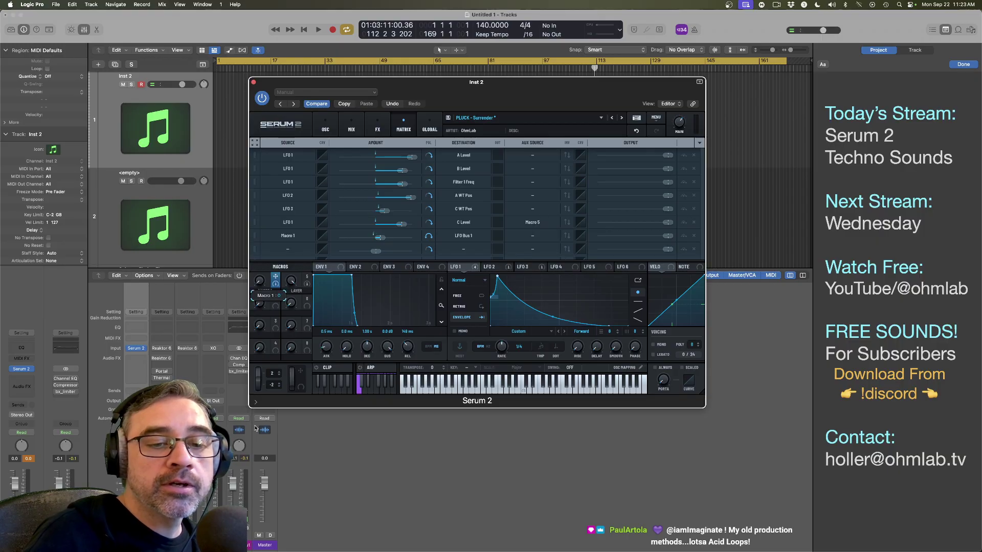
Step: Assign Macro 1 to the horizontal position of LFO 1's peak point, and undo the stray edit to the LFO shape
mouse_move(276, 279)
mouse_down()
mouse_move(537, 279)
mouse_move(476, 284)
mouse_move(510, 278)
mouse_up()
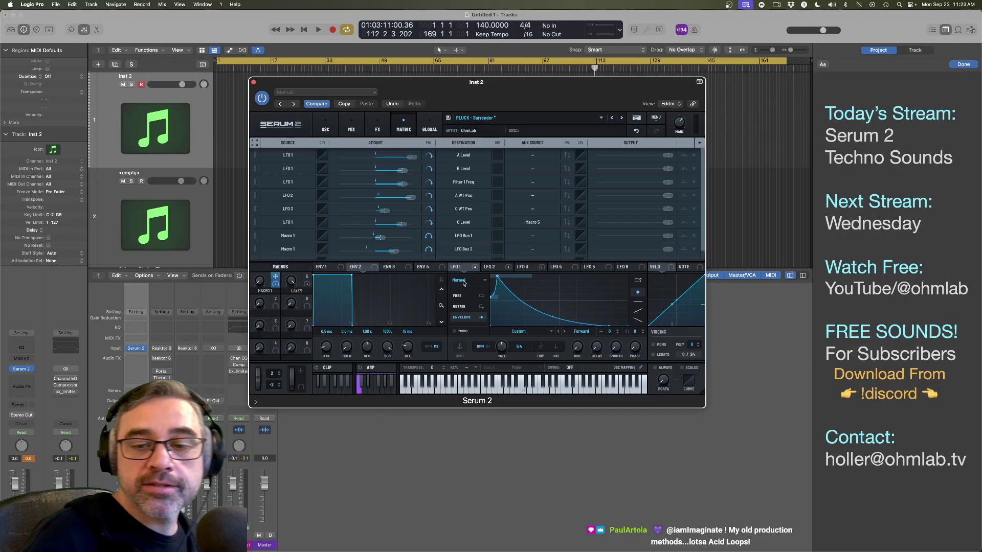
shift+click(497, 277)
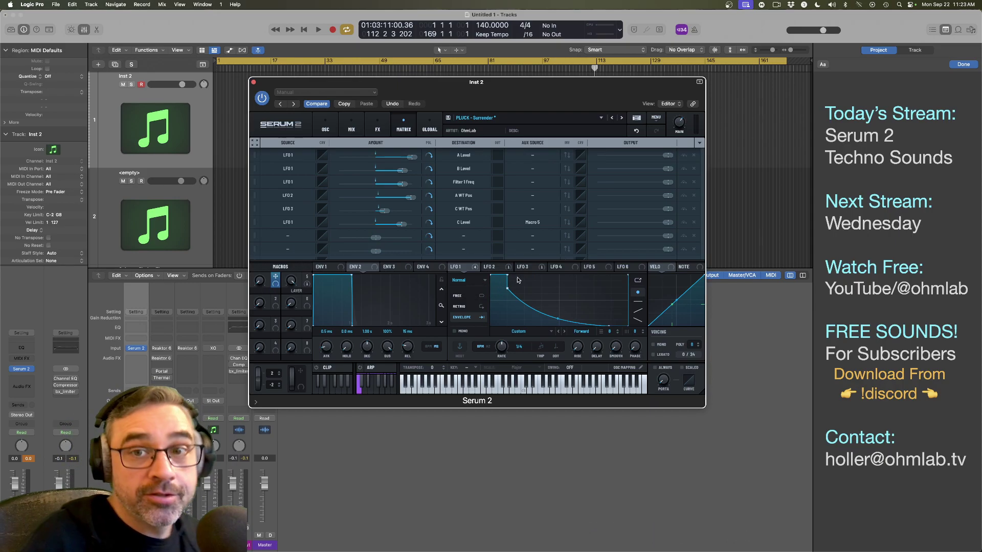
click(638, 132)
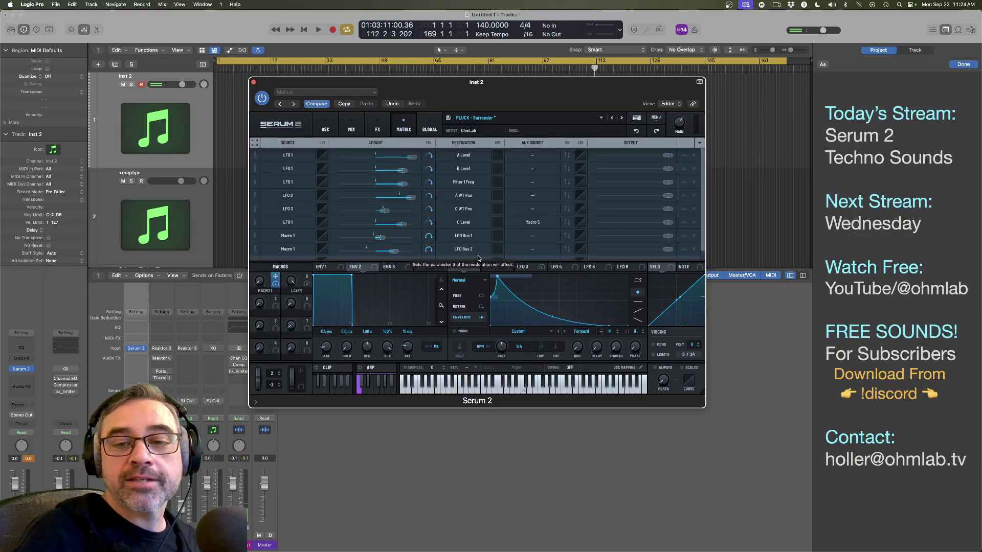
Step: Reduce the Macro 1 to LFO Bus 3 amount in the modulation matrix to a small positive value, testing it with Macro 1
drag(395, 251, 375, 253)
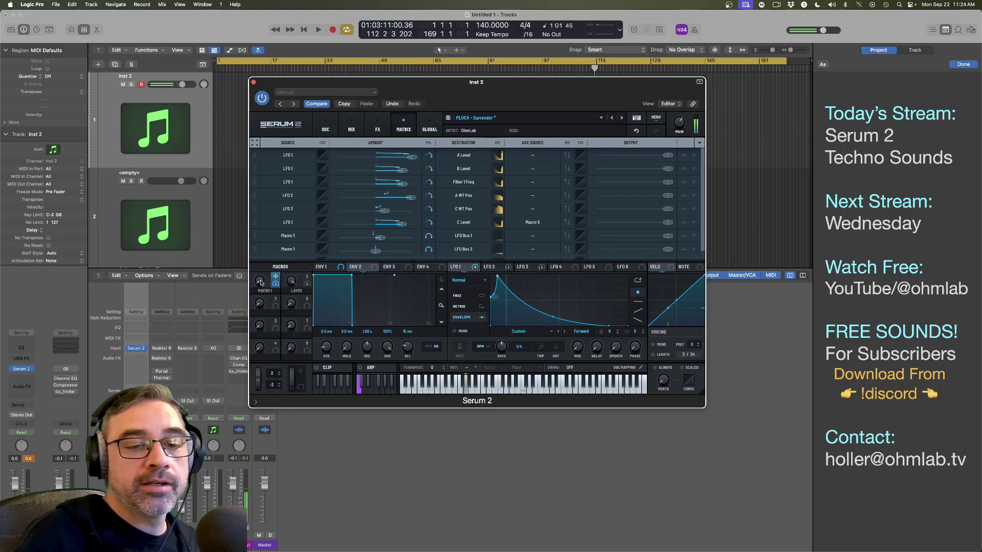
drag(261, 282, 261, 275)
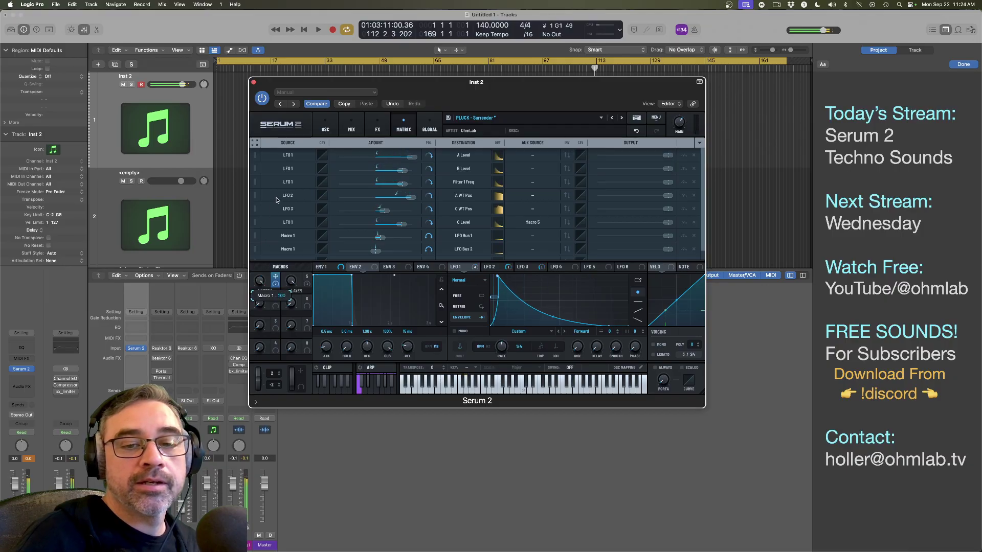
mouse_move(376, 253)
drag(376, 252, 382, 254)
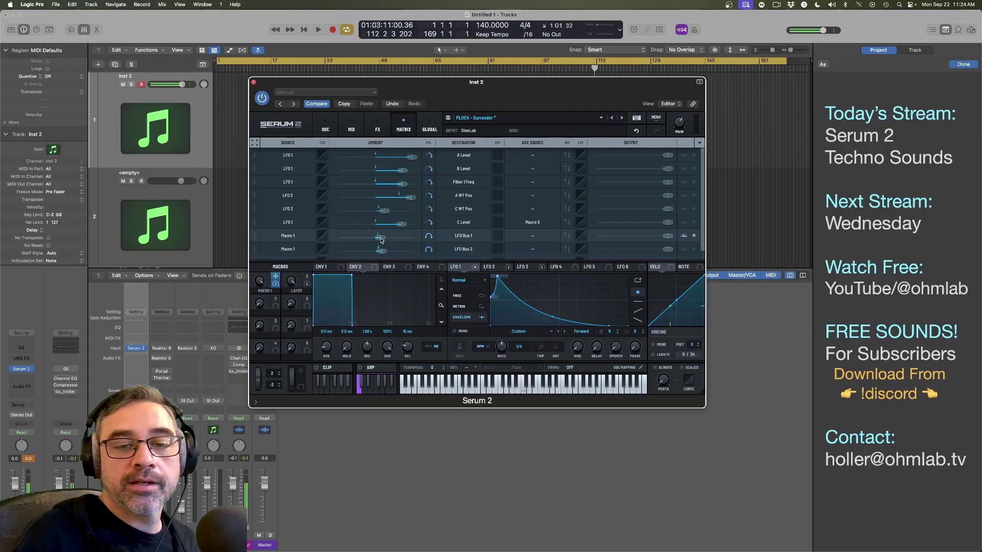
drag(383, 252, 384, 252)
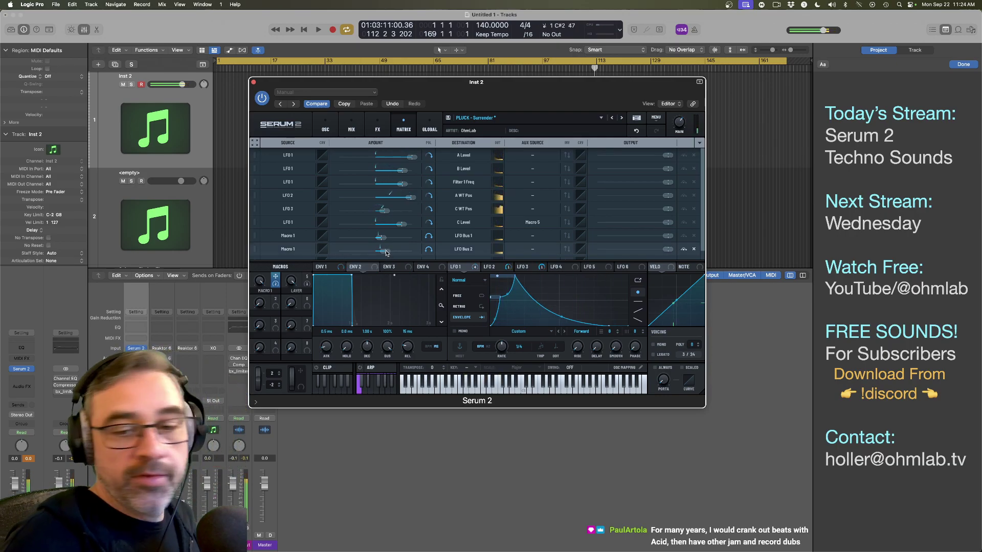
Step: Sweep Macro 1 through its range to test the envelope shape control, and rename the macro SHAPE
mouse_move(259, 281)
drag(259, 282, 262, 193)
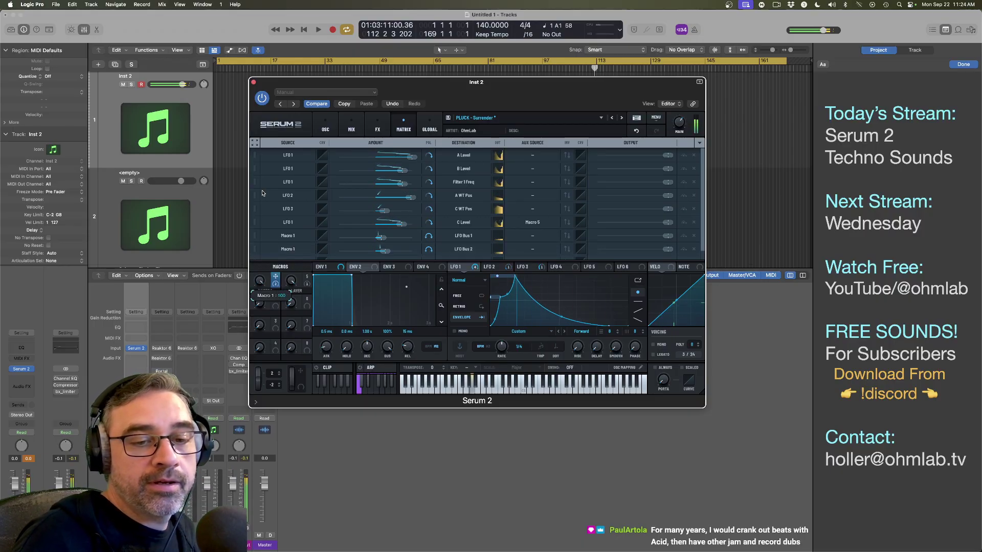
drag(265, 415, 265, 290)
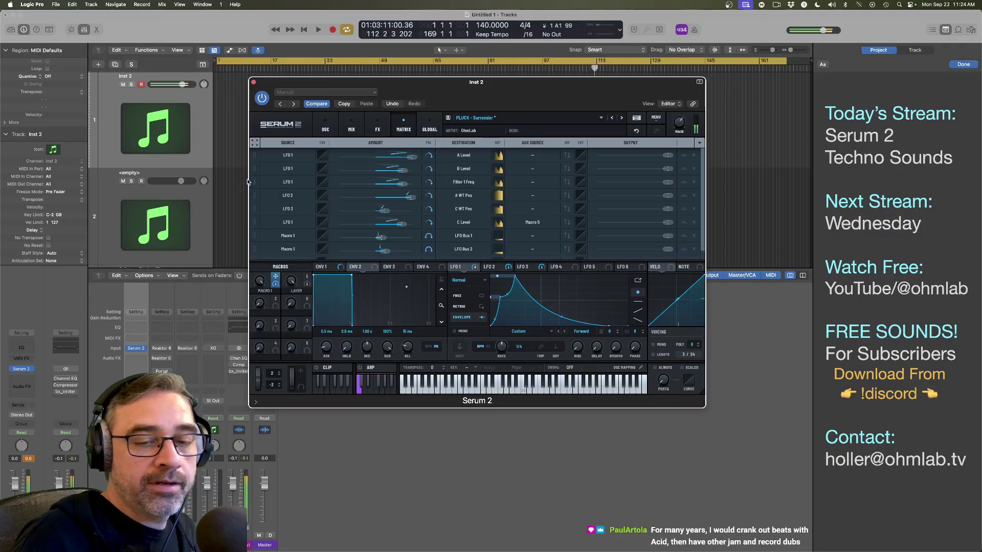
text(Shap)
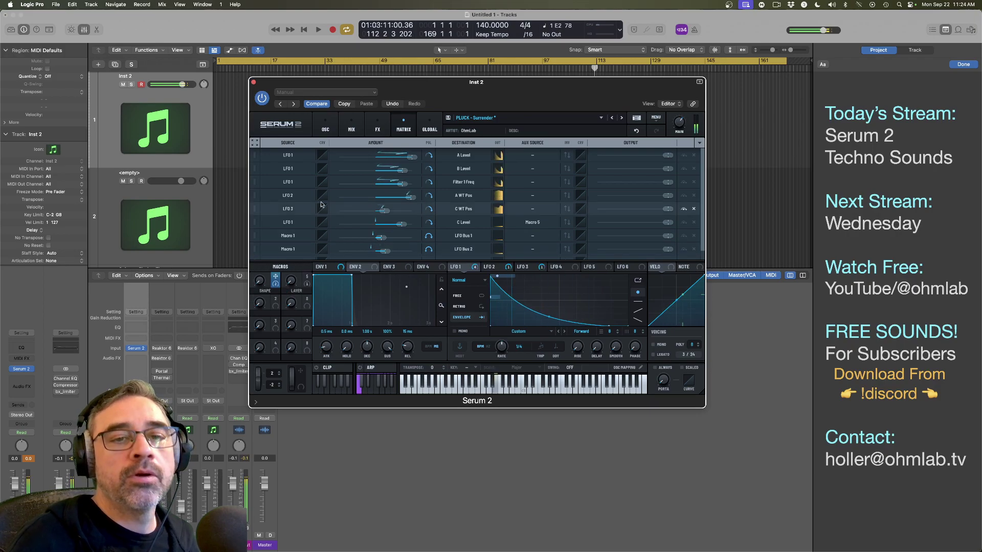
Step: Return to the oscillator view and check the LFO 1 modulation amounts on the oscillator levels
click(325, 127)
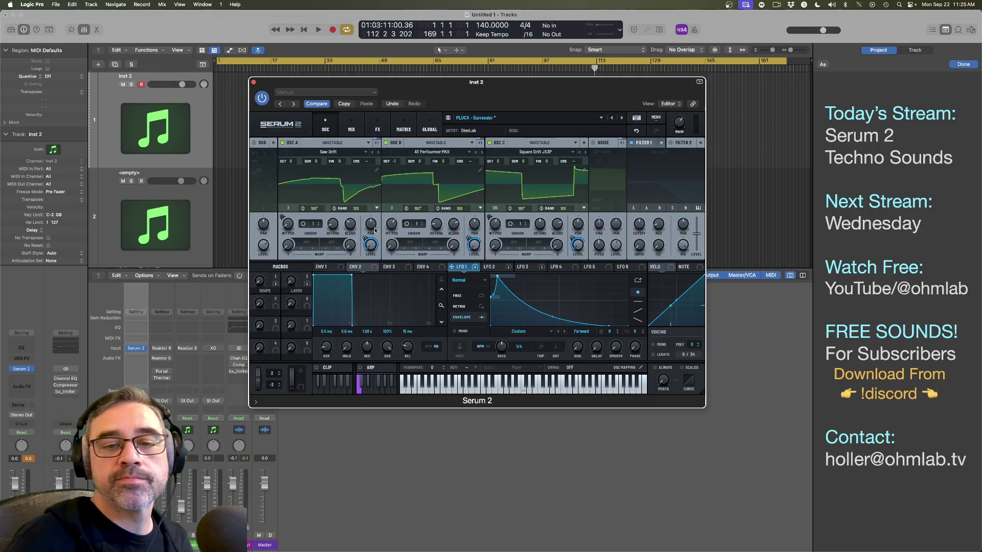
mouse_move(467, 239)
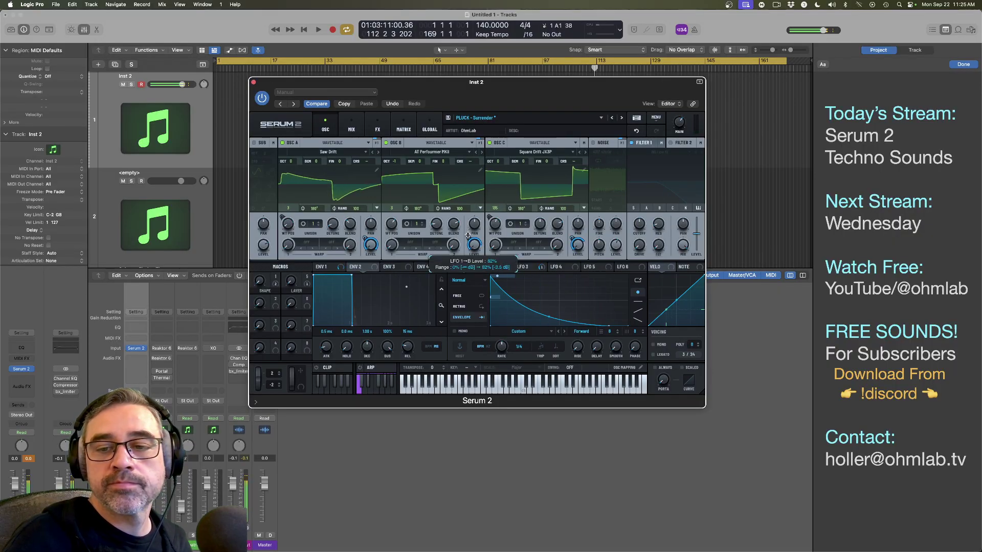
mouse_move(572, 244)
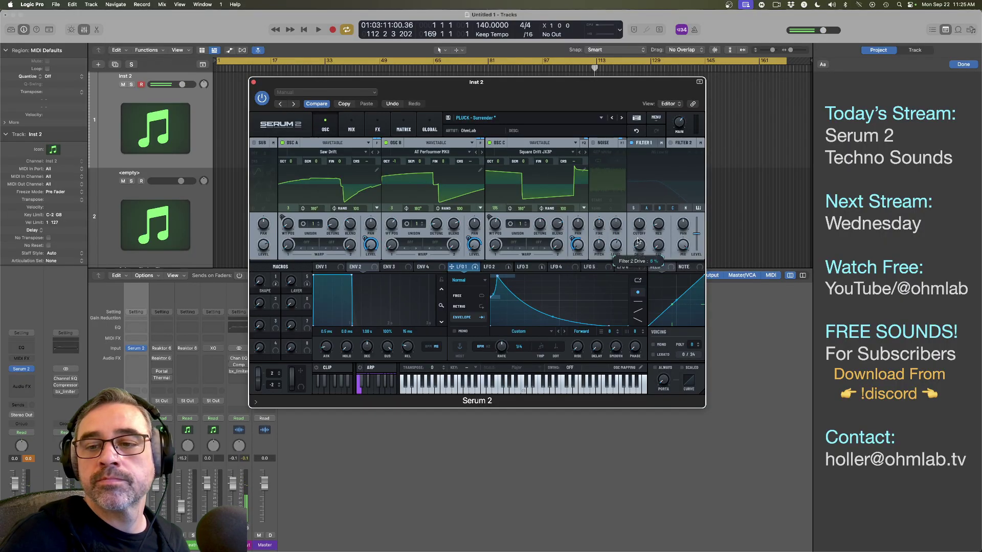
Step: Test the filter cutoff and Filter 1's on/off state, and check the filter routing in the mixer view
drag(637, 228, 639, 225)
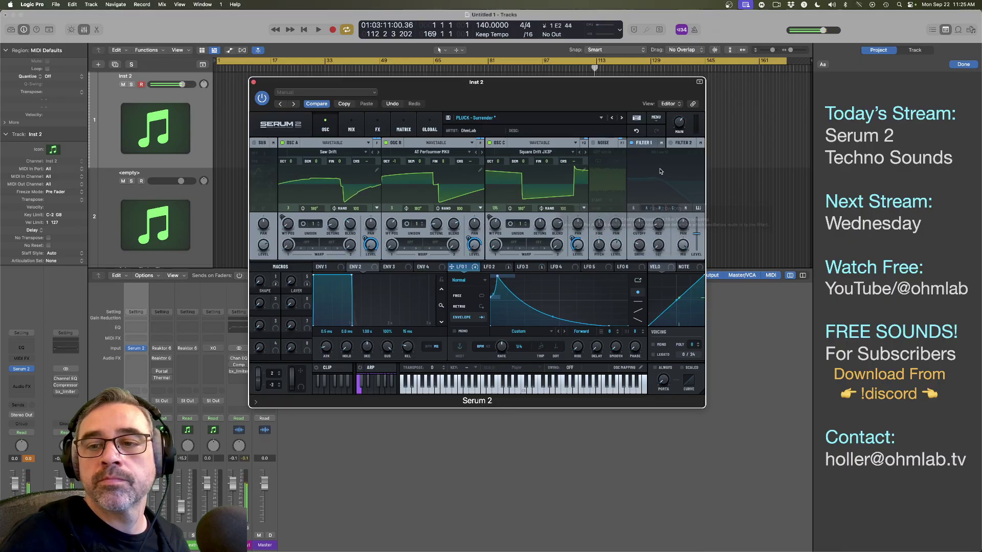
click(632, 144)
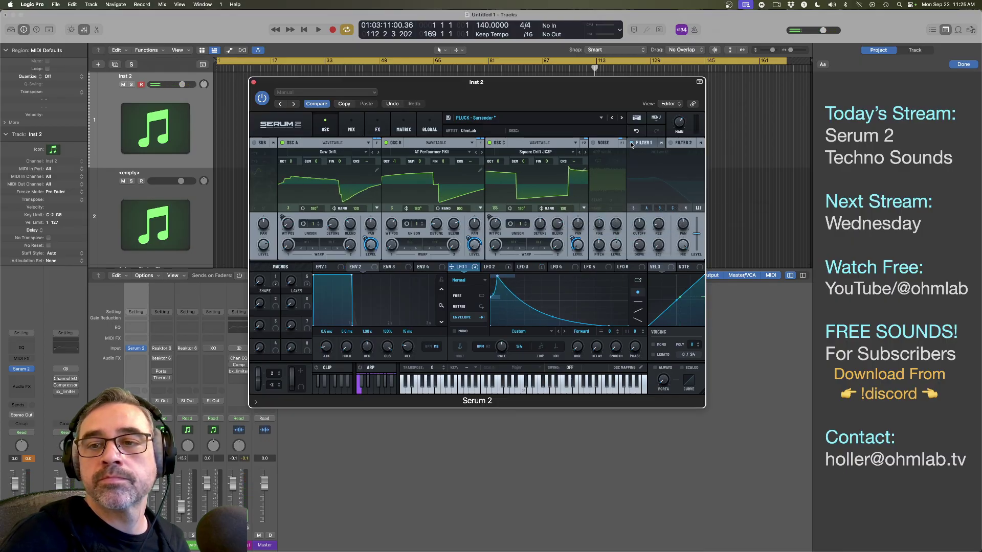
click(352, 132)
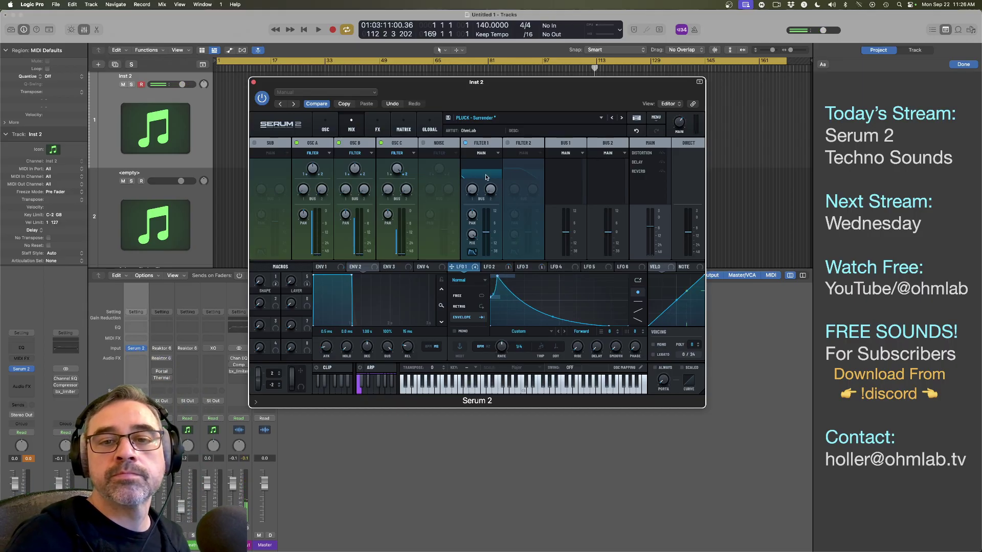
click(326, 127)
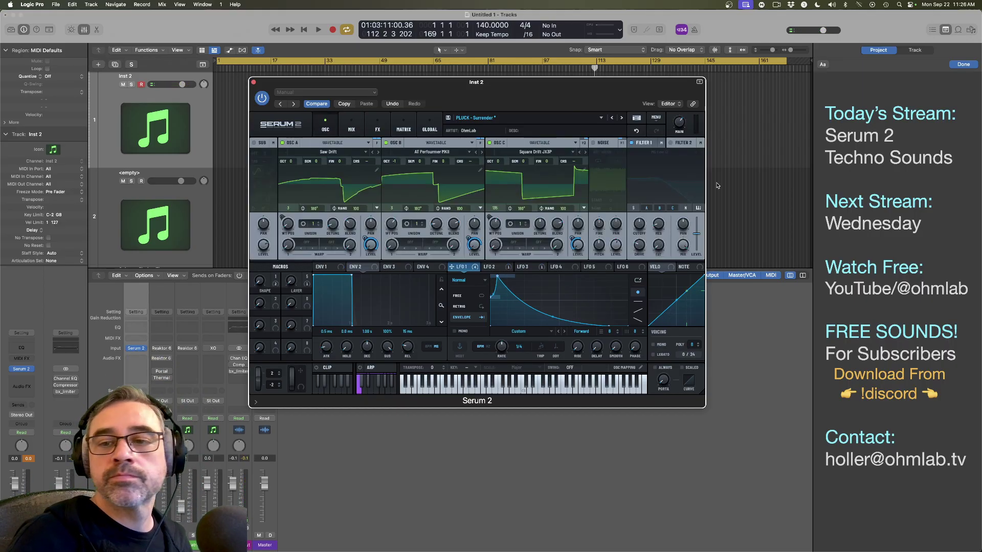
Step: Adjust Filter 1's cutoff by ear, checking its LFO 1 modulation amount
drag(638, 224, 640, 217)
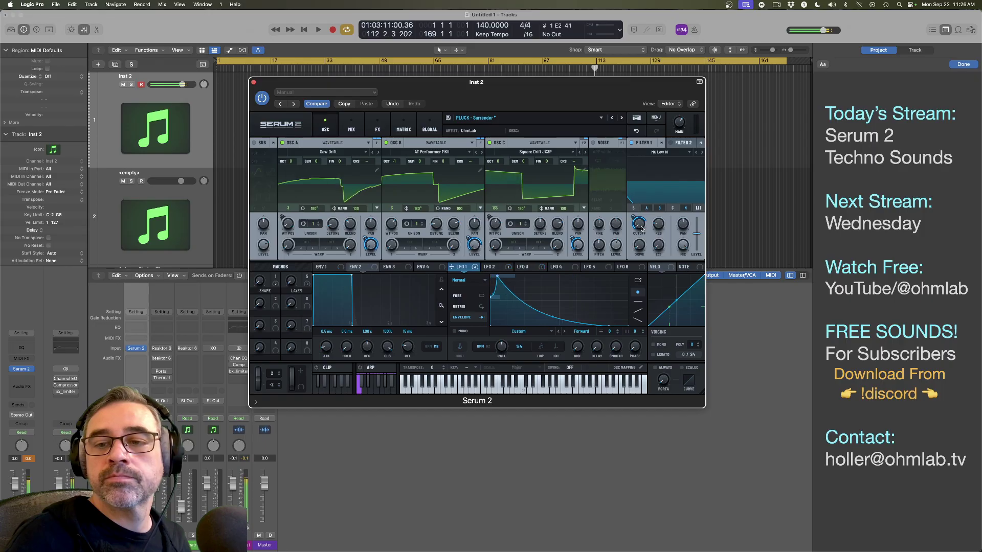
mouse_move(632, 218)
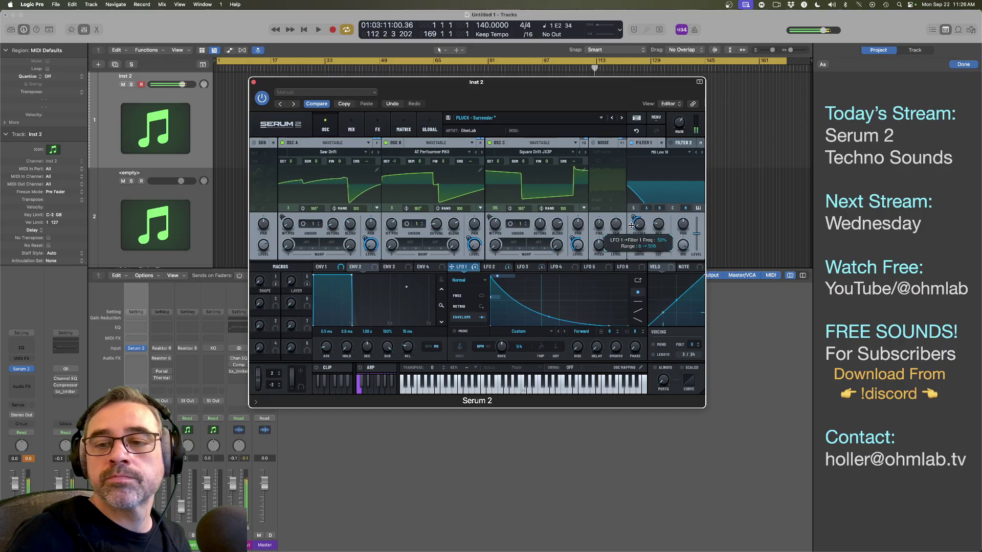
drag(639, 227, 640, 212)
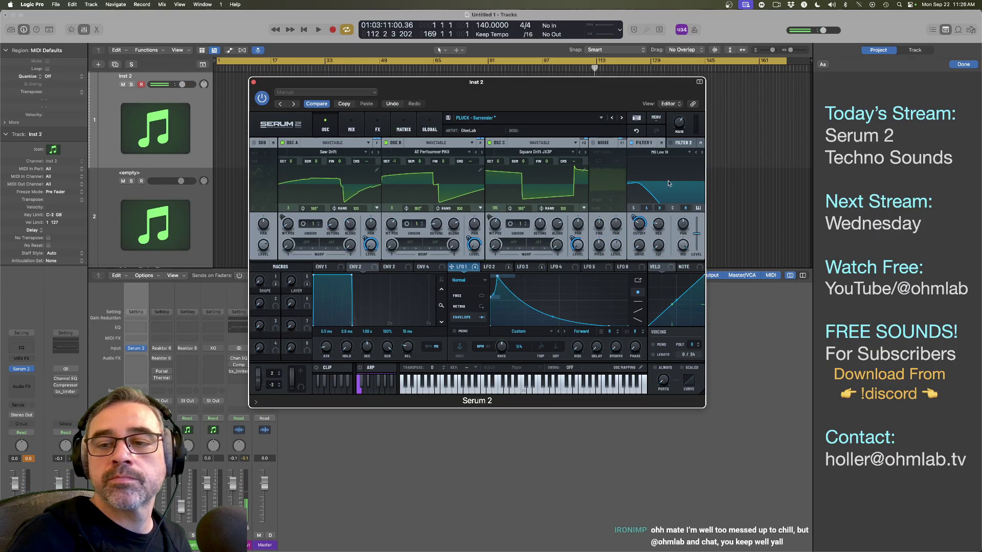
drag(636, 230, 638, 225)
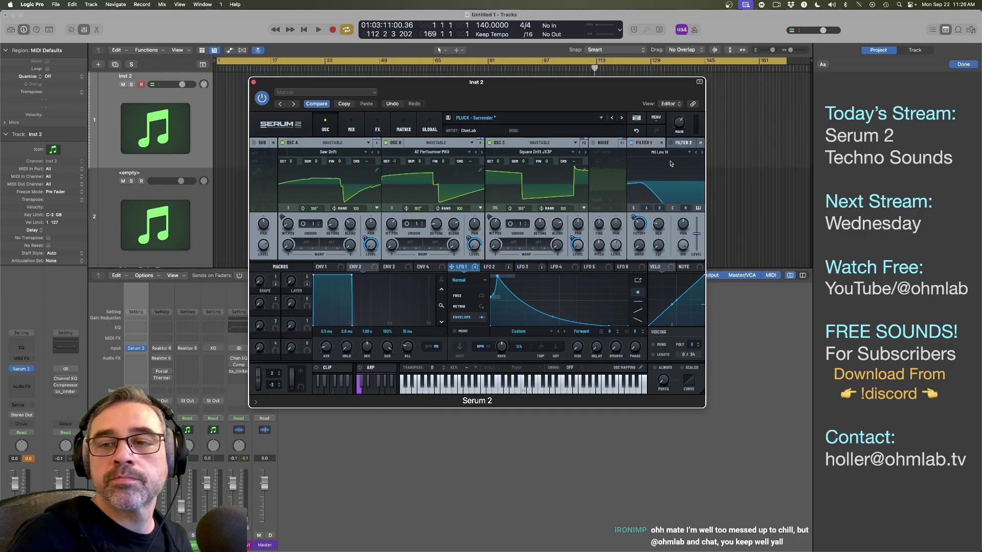
Step: Enable Filter 2 and set its type to the Phs 12+ phaser from the Flanges category
click(682, 146)
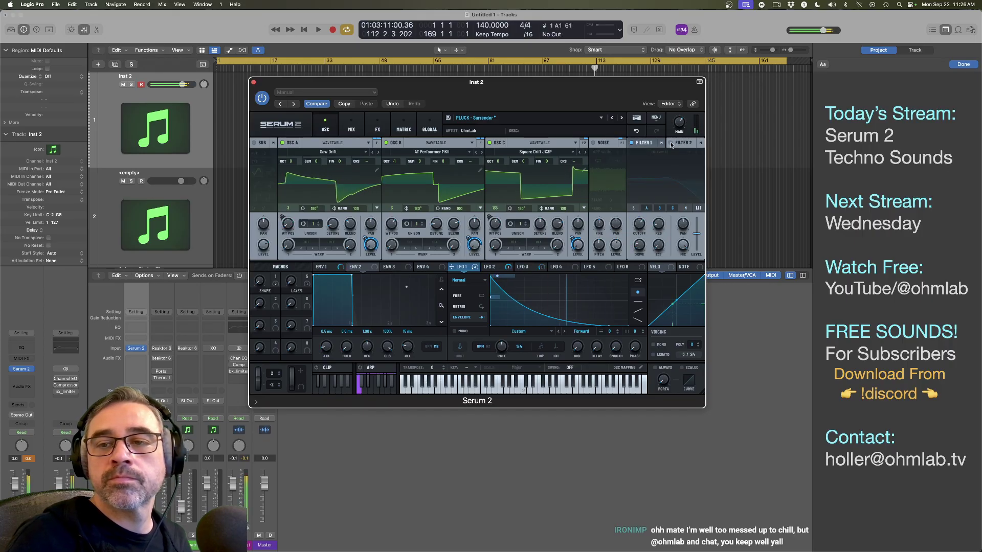
click(671, 143)
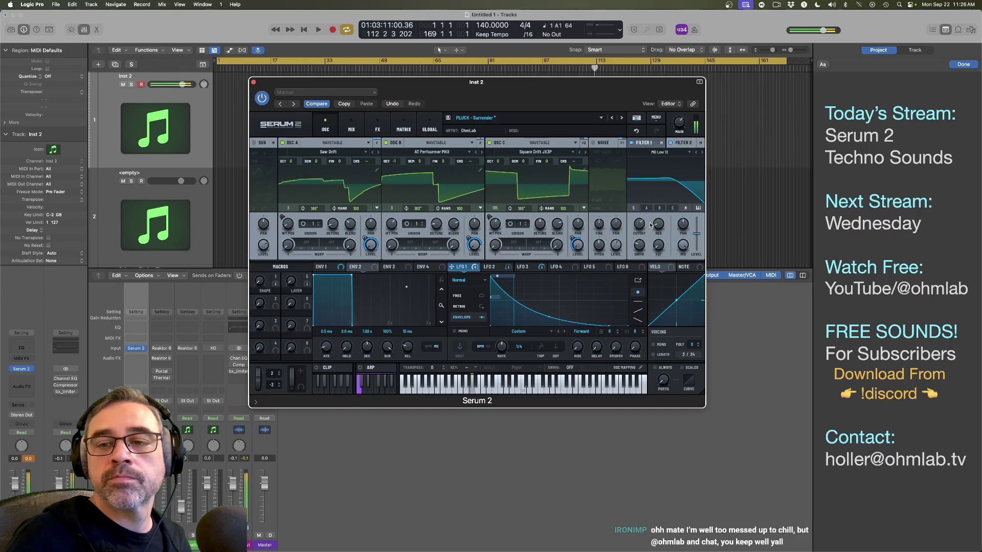
click(659, 152)
mouse_move(657, 177)
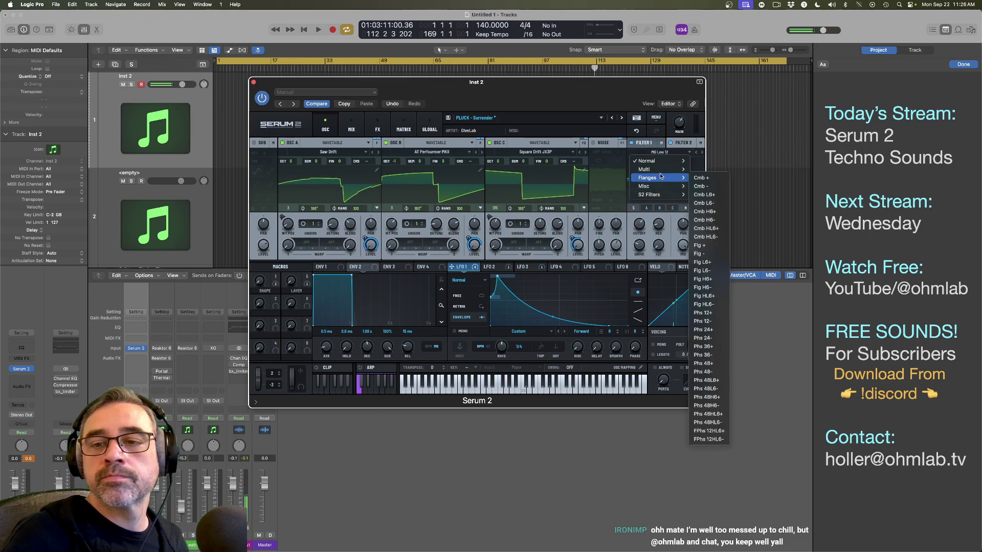
click(699, 314)
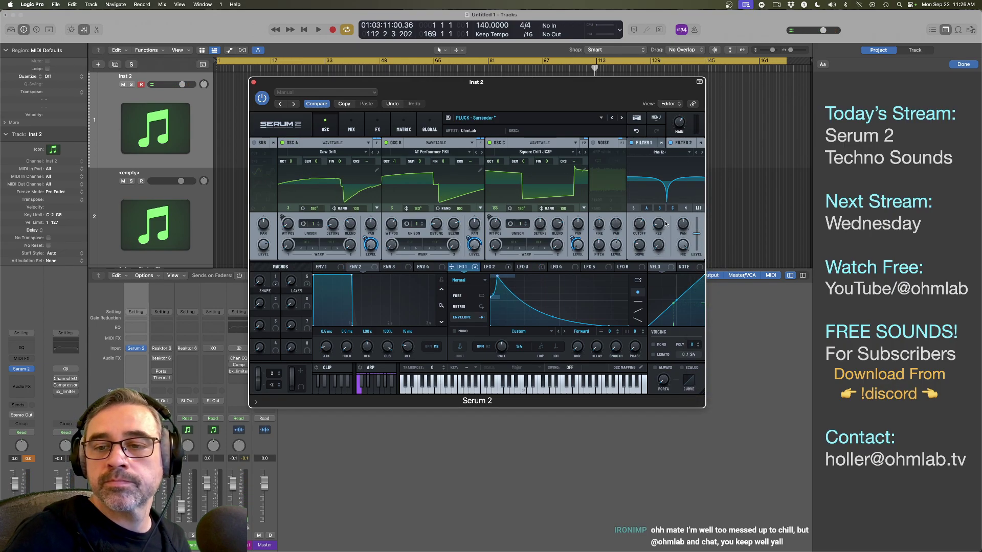
Step: Tune Filter 2's cutoff to place the phaser notch, and compare the sound with the filter bypassed
drag(640, 229, 639, 245)
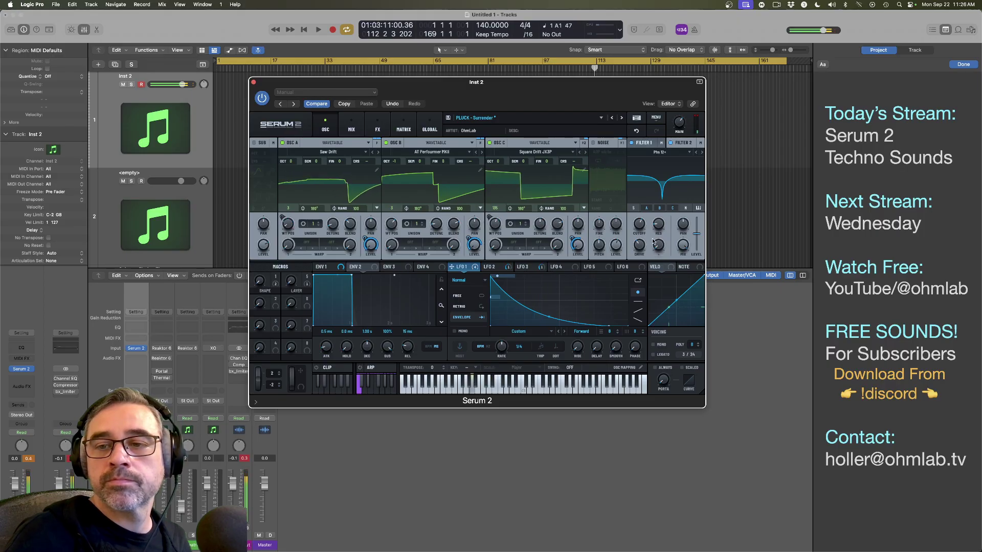
click(671, 143)
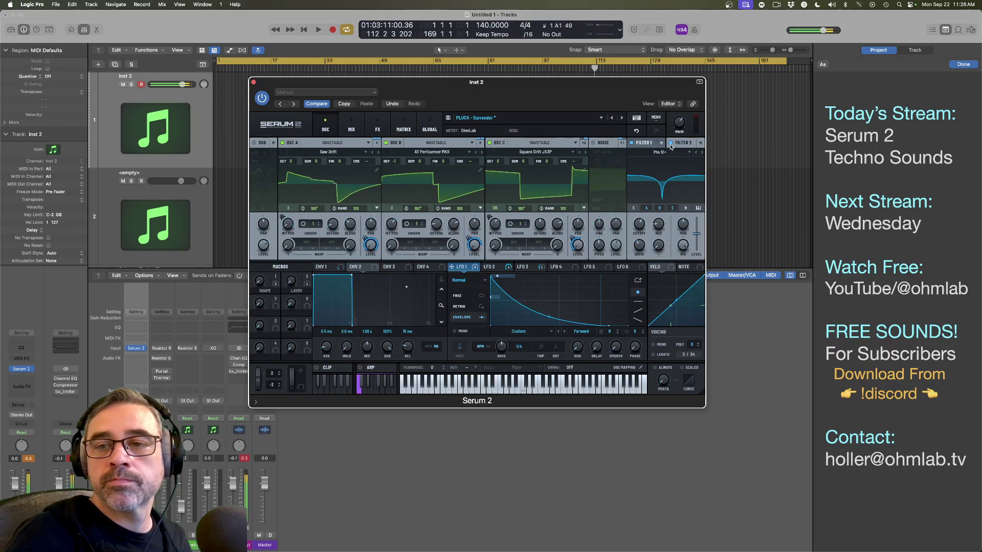
click(670, 144)
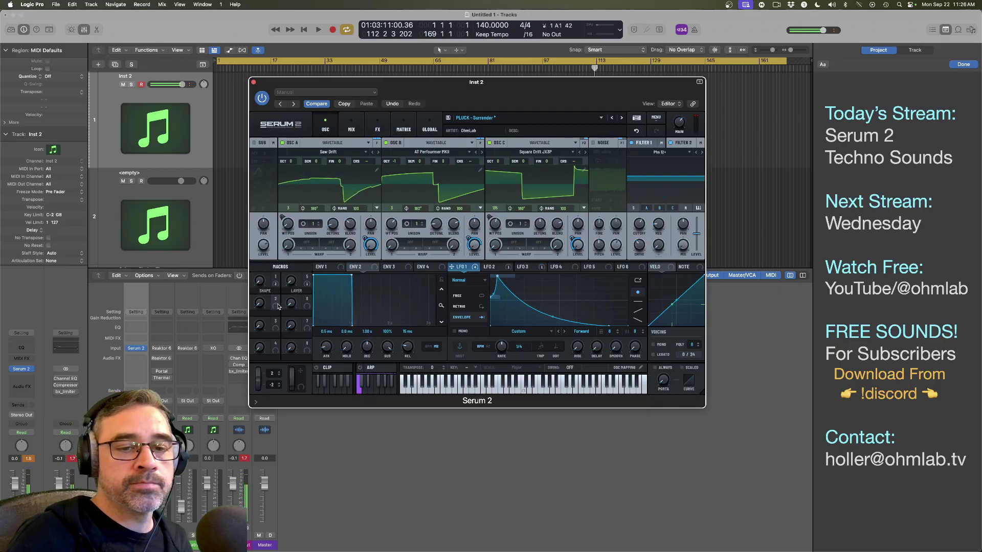
Step: Assign Macro 2 to Filter 2's mix amount and rename the macro TIMBRE
drag(279, 307, 678, 240)
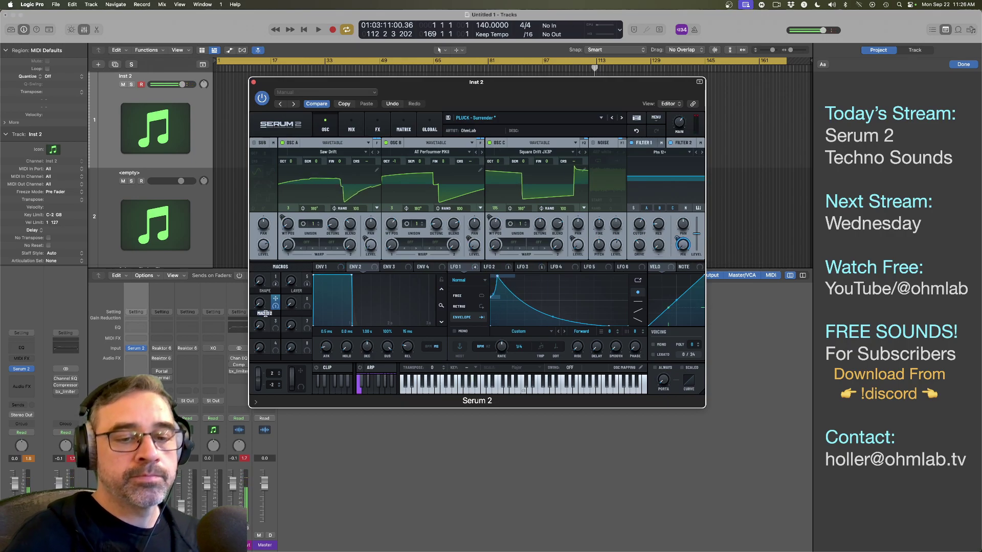
text(TIMBRE)
key(Return)
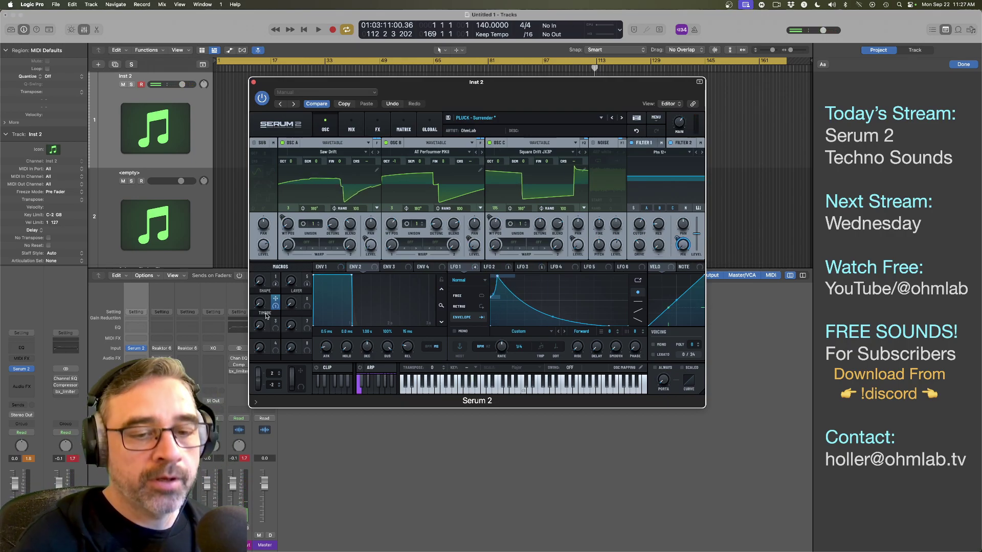
Step: Sweep the TIMBRE macro up and back down to test the phaser mix, and clear the channel's peak level reading
drag(261, 304, 263, 220)
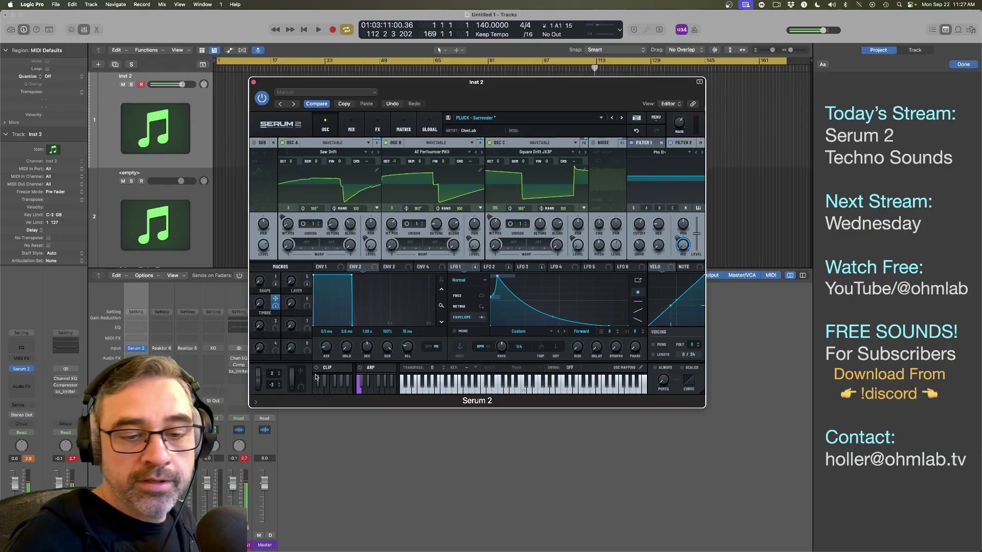
drag(260, 306, 259, 256)
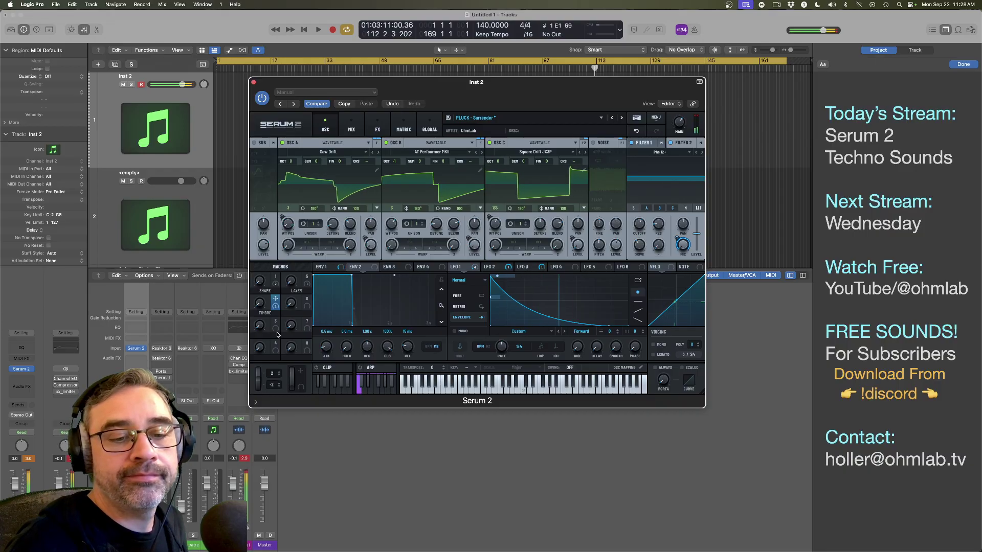
drag(261, 302, 262, 200)
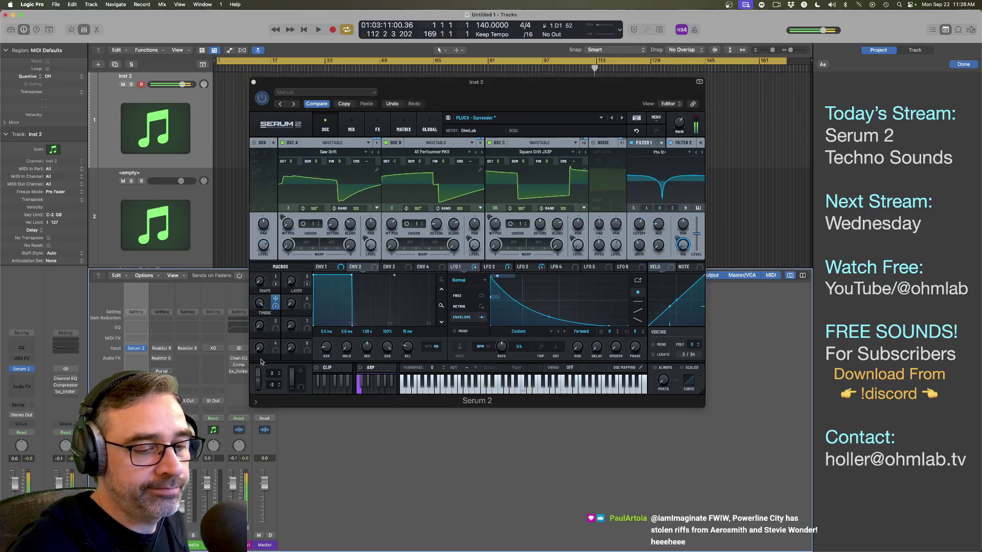
drag(261, 302, 260, 404)
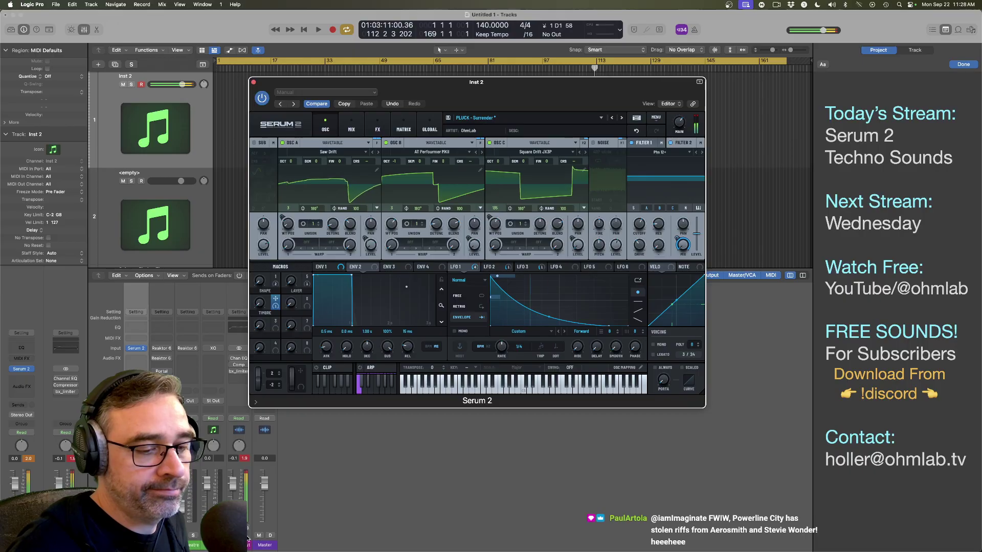
click(29, 459)
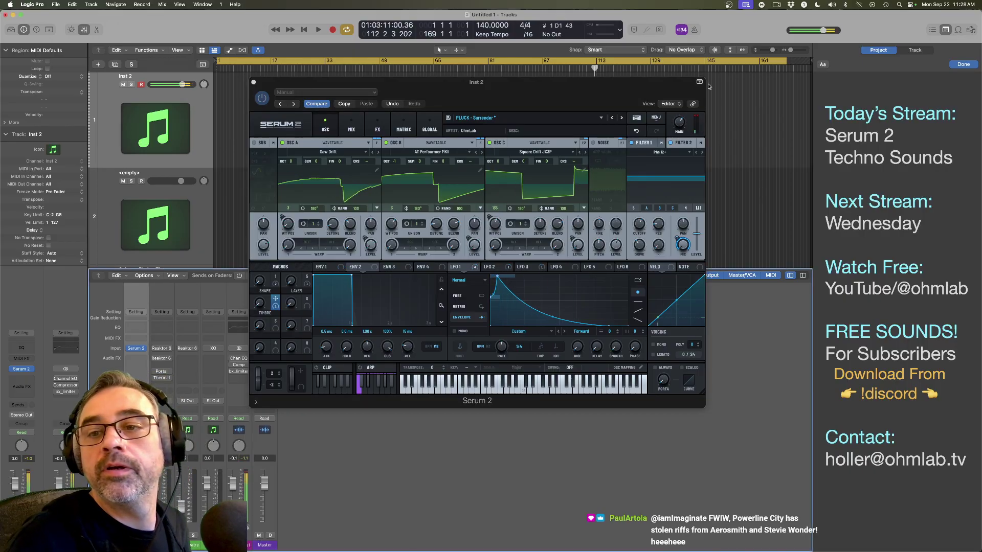
Step: Adjust the preset's main volume and set Envelope 1's attack to about 2.7 ms
click(678, 127)
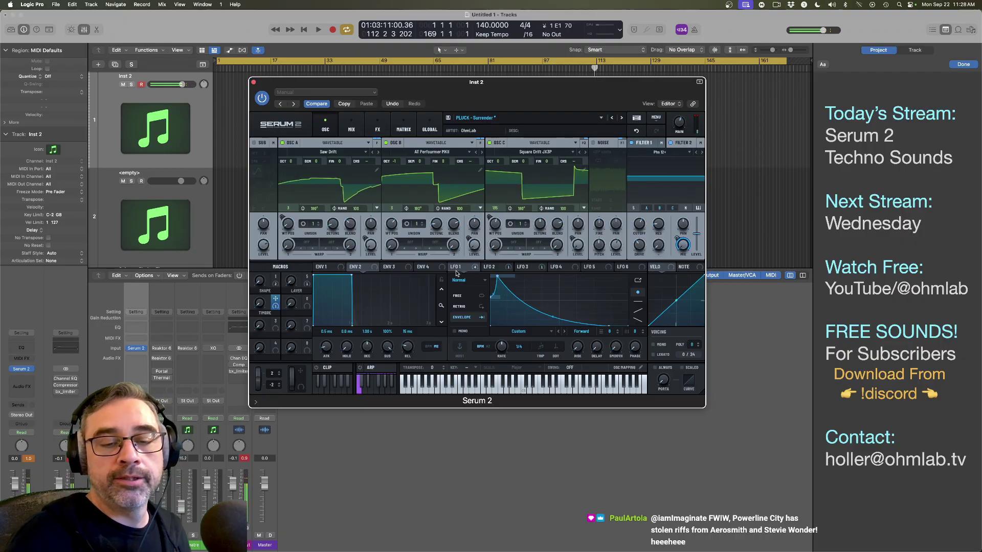
click(331, 267)
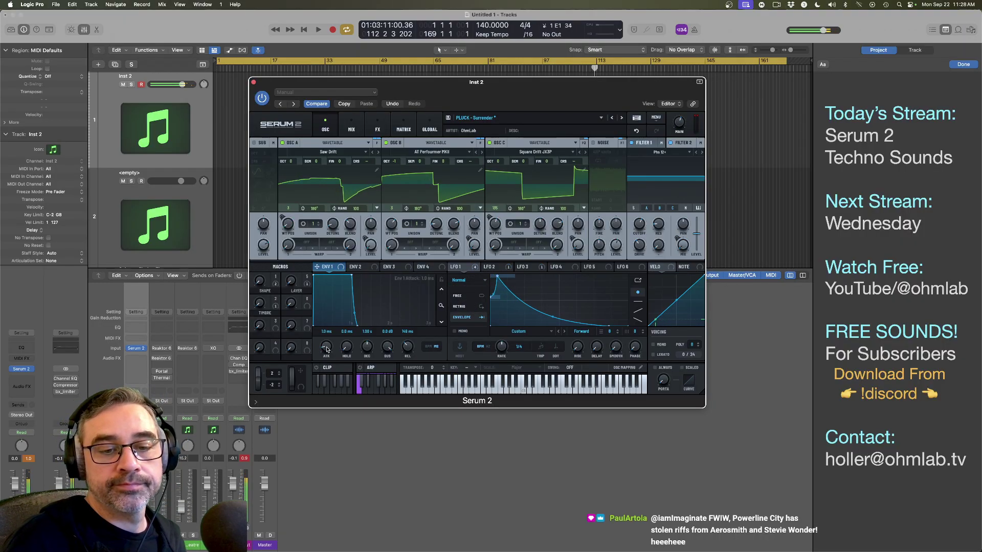
drag(327, 353, 327, 346)
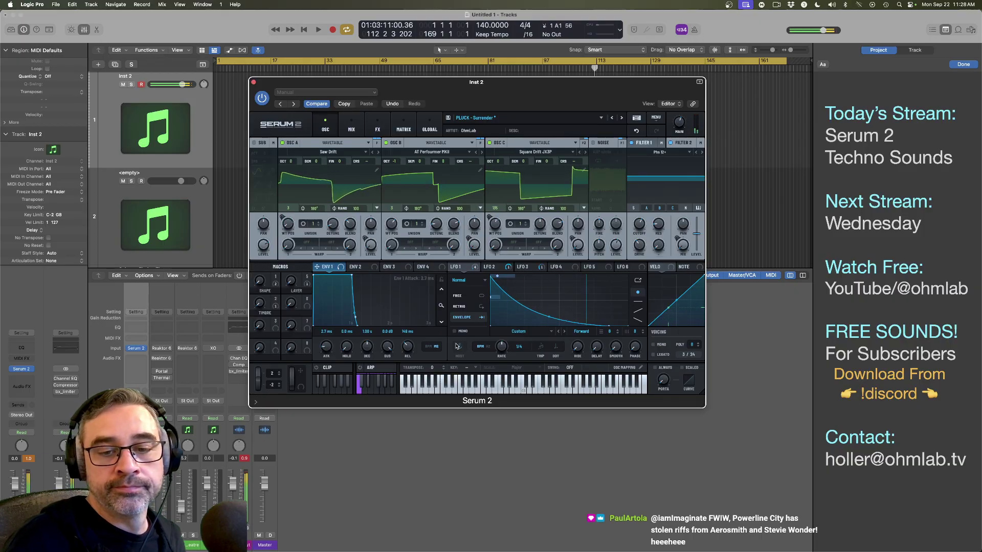
Step: Lengthen Envelope 1's release to about 170 ms, then fine-tune Osc A slightly flat and Osc C up by 4 cents
drag(412, 350, 411, 347)
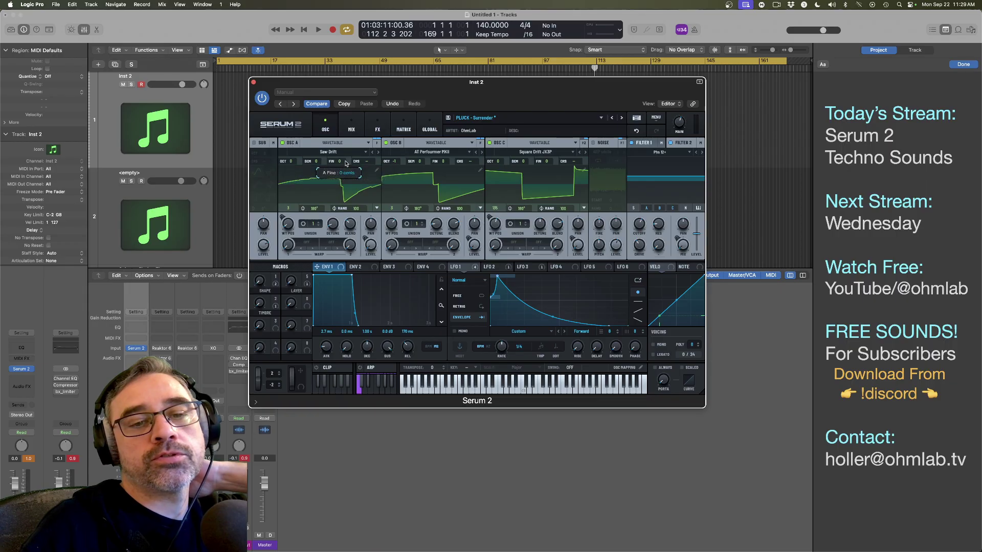
drag(345, 163, 346, 164)
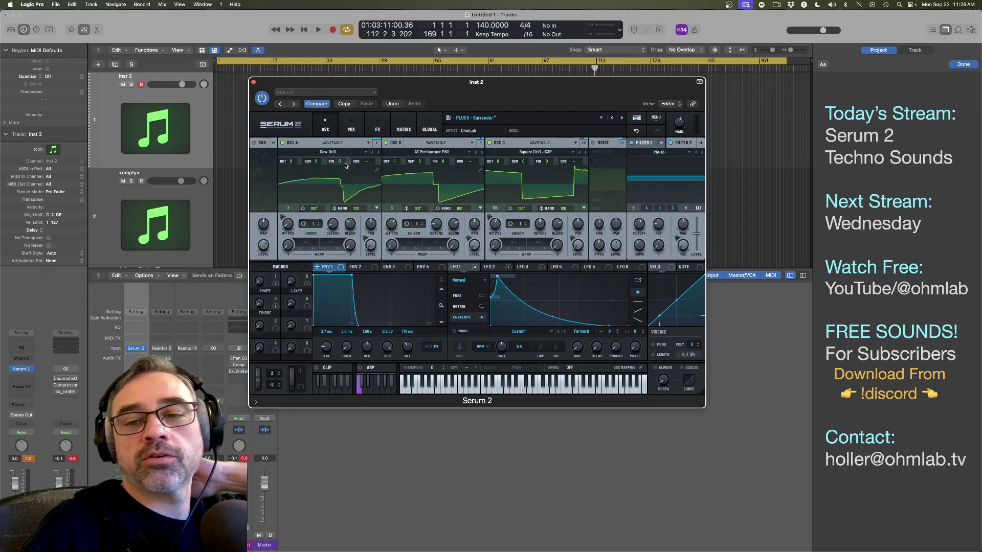
drag(552, 163, 551, 163)
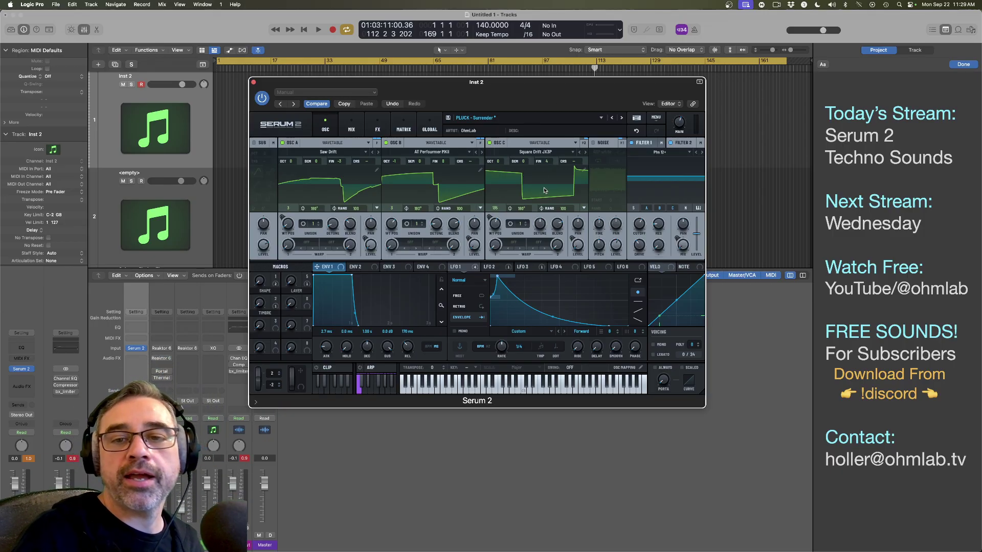
Step: Set Osc C's unison to 2 voices and adjust its detune with the LAYER macro raised
click(524, 221)
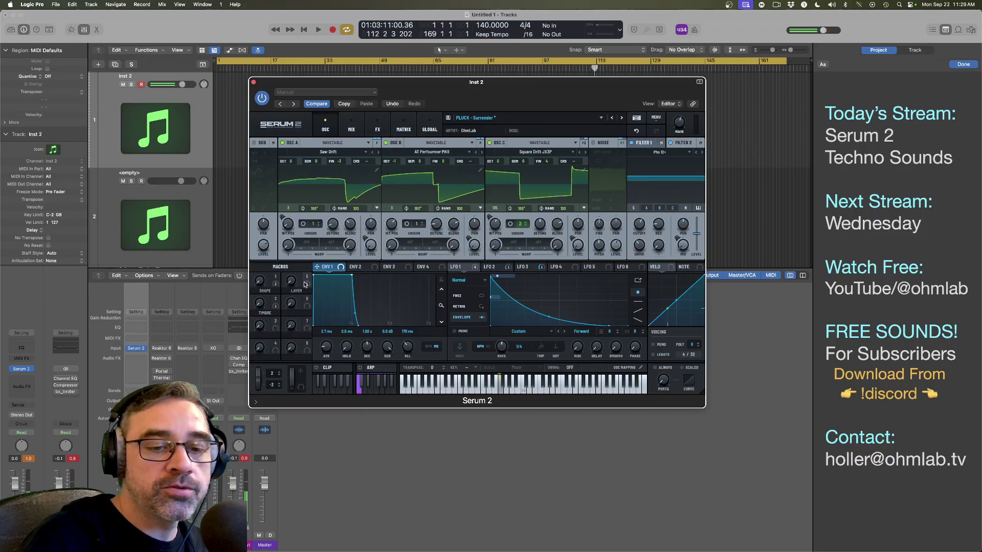
drag(290, 280, 286, 196)
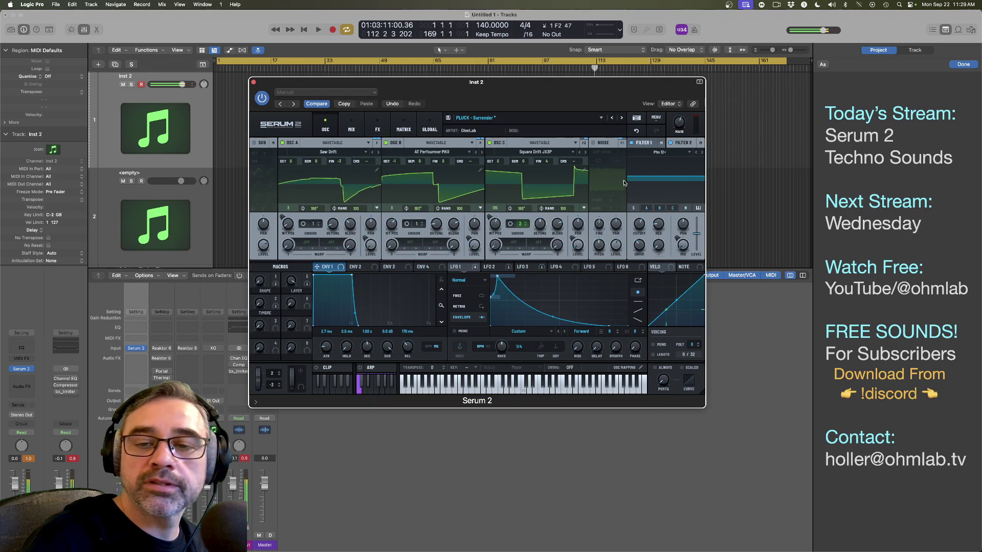
drag(537, 230, 540, 247)
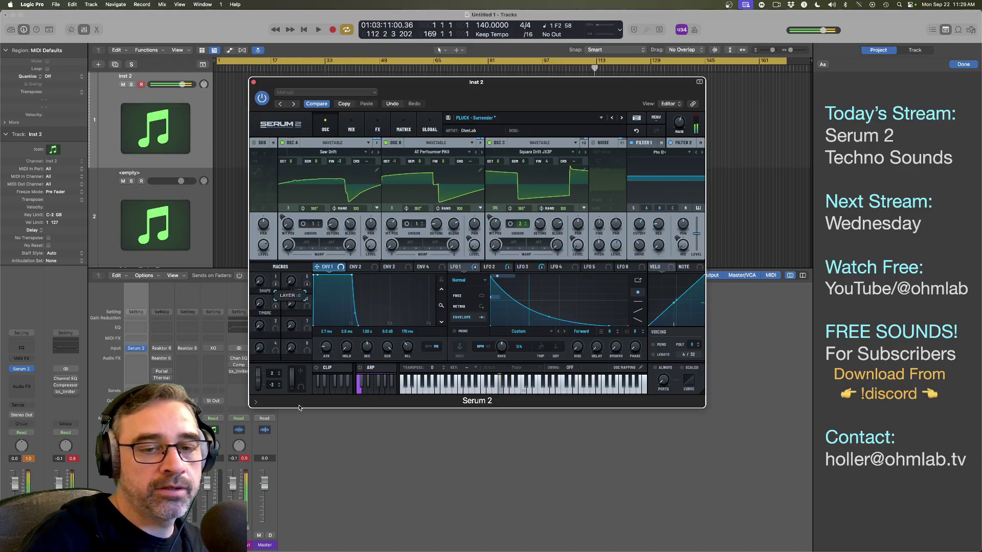
Step: Test the LAYER, TIMBRE and SHAPE macros in combination by sweeping them while playing the pluck
drag(290, 282, 293, 399)
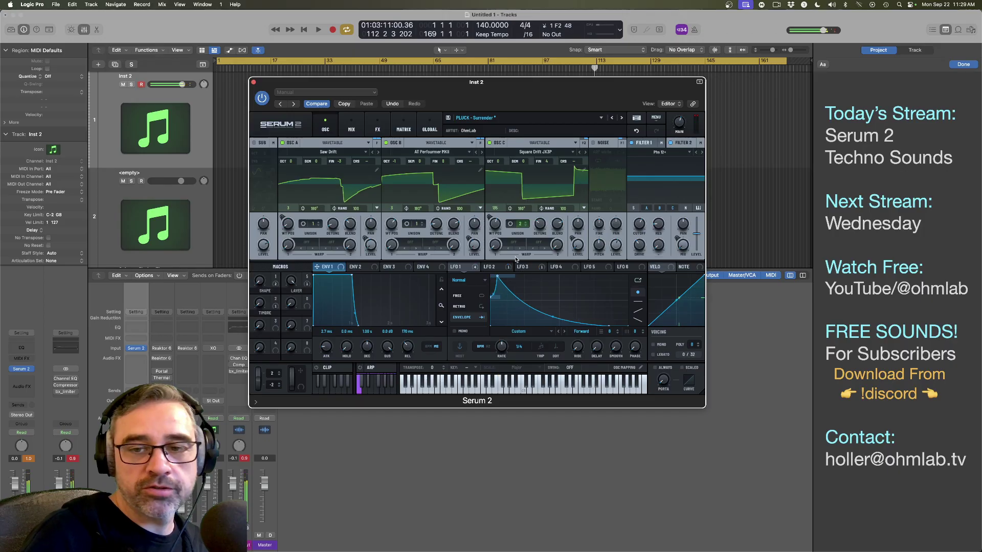
drag(290, 282, 292, 390)
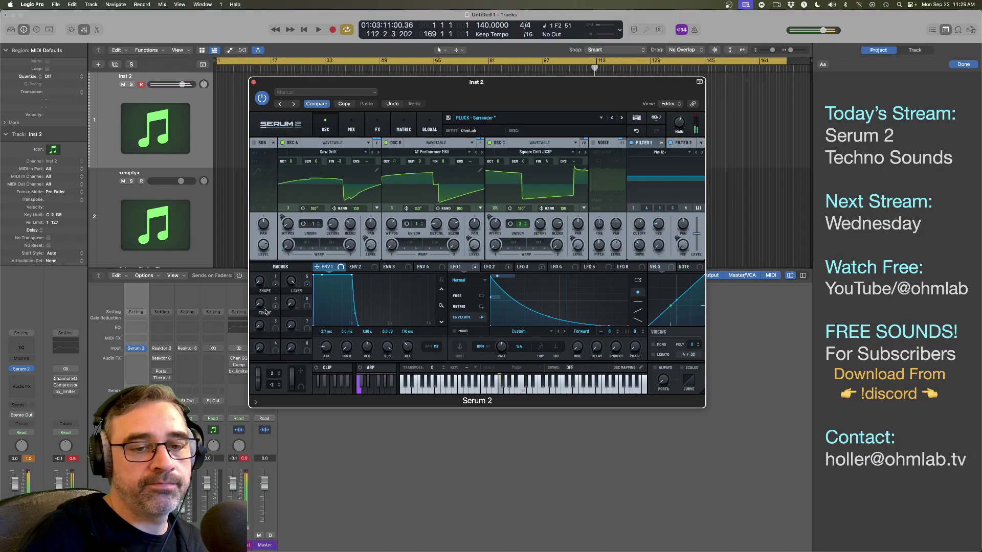
drag(260, 303, 263, 205)
drag(292, 282, 294, 302)
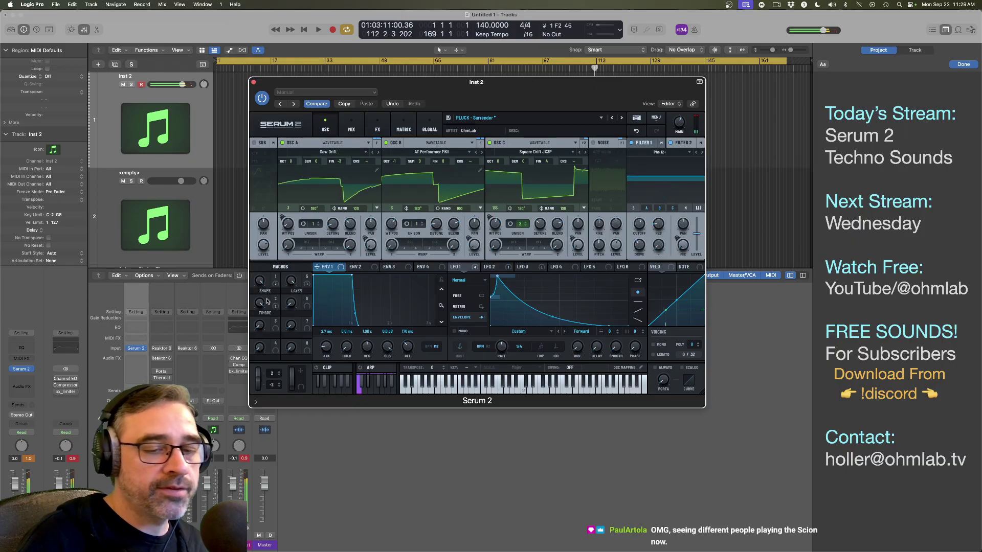
mouse_move(261, 303)
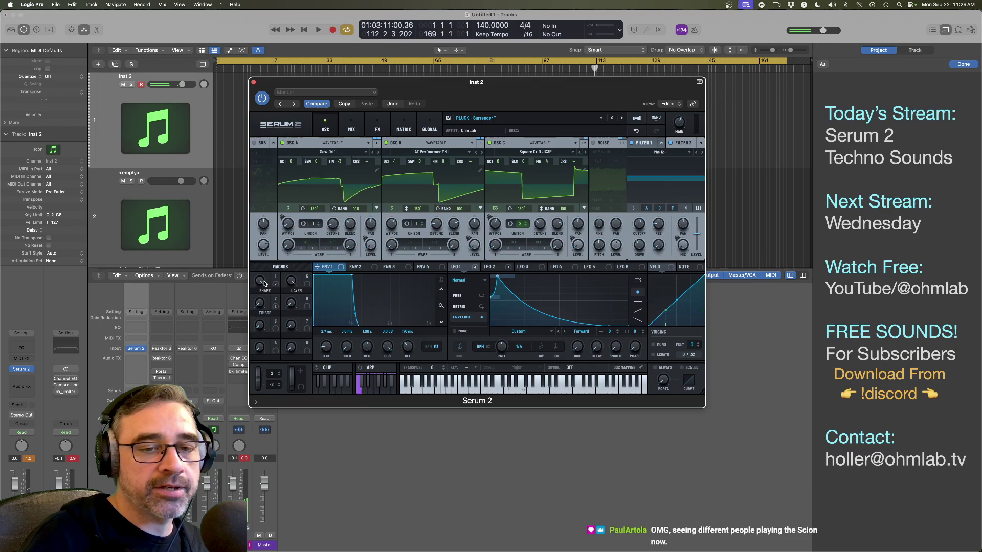
double_click(264, 282)
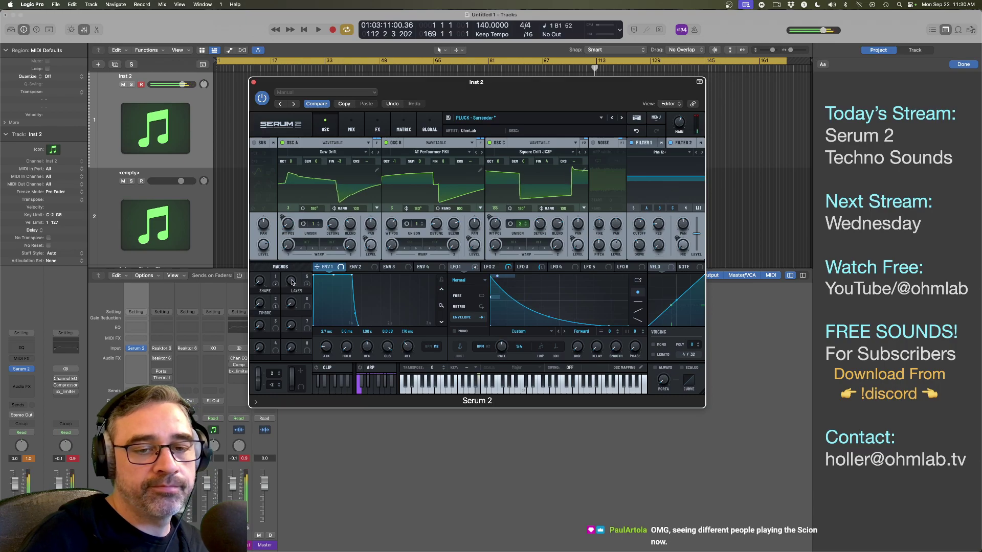
drag(293, 282, 298, 317)
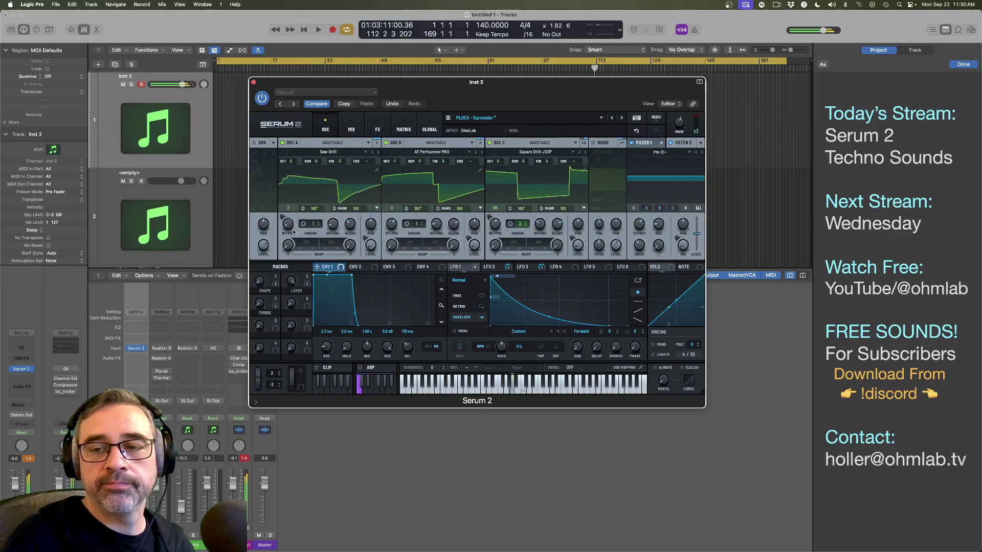
Step: Enable the sub oscillator with a sine wave and shift its octave
mouse_move(293, 232)
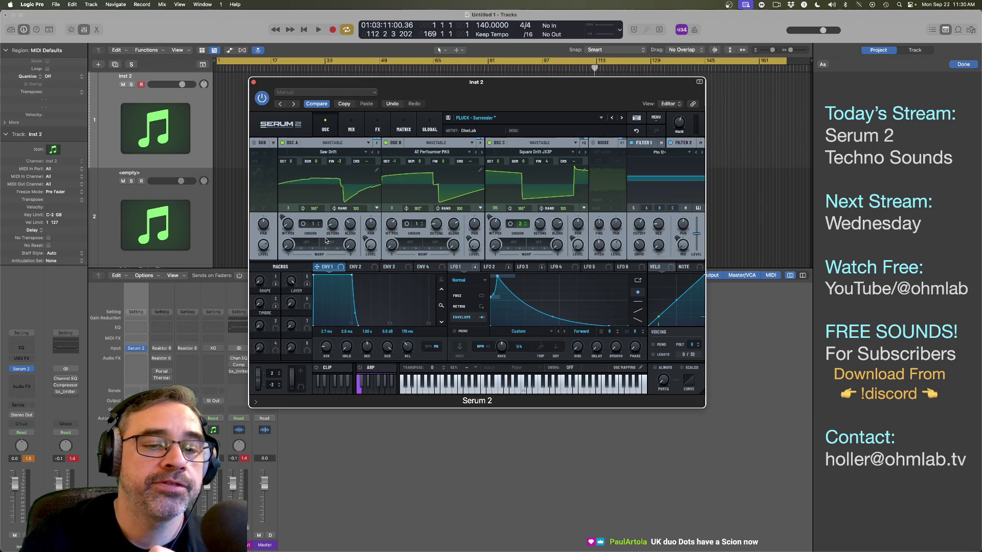
click(255, 144)
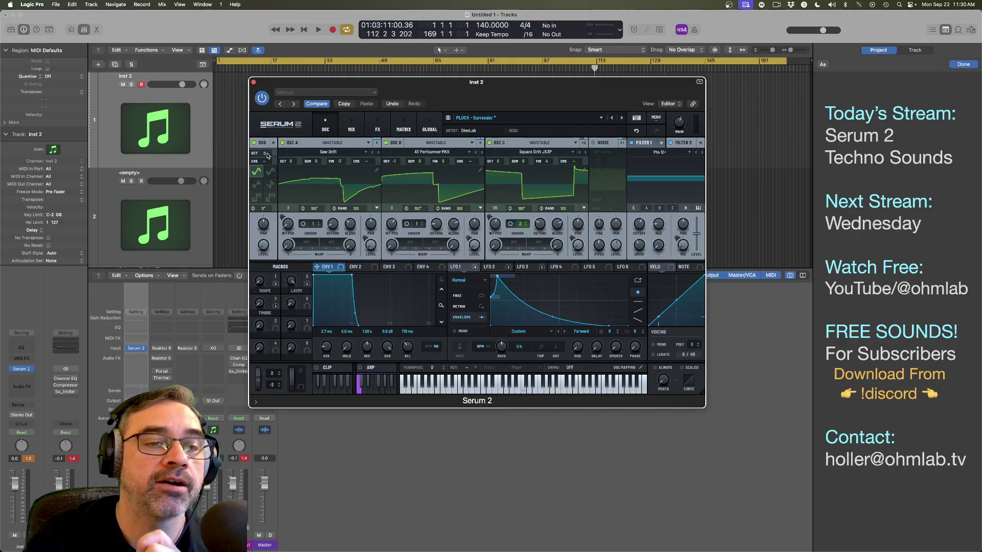
drag(267, 154, 267, 152)
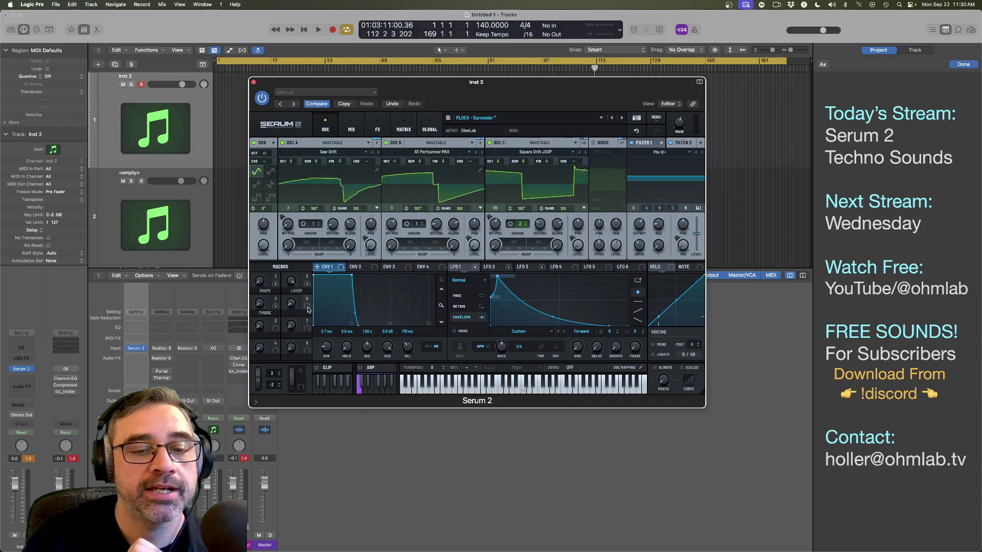
Step: Set Osc A's warp mode to FM (Sub) and assign Macro 6 to its warp amount
click(308, 246)
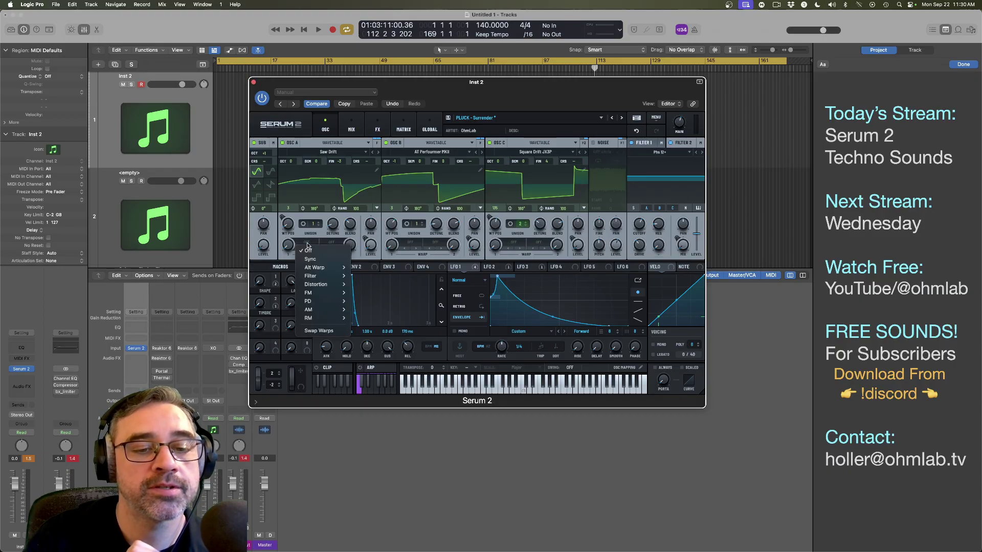
mouse_move(315, 296)
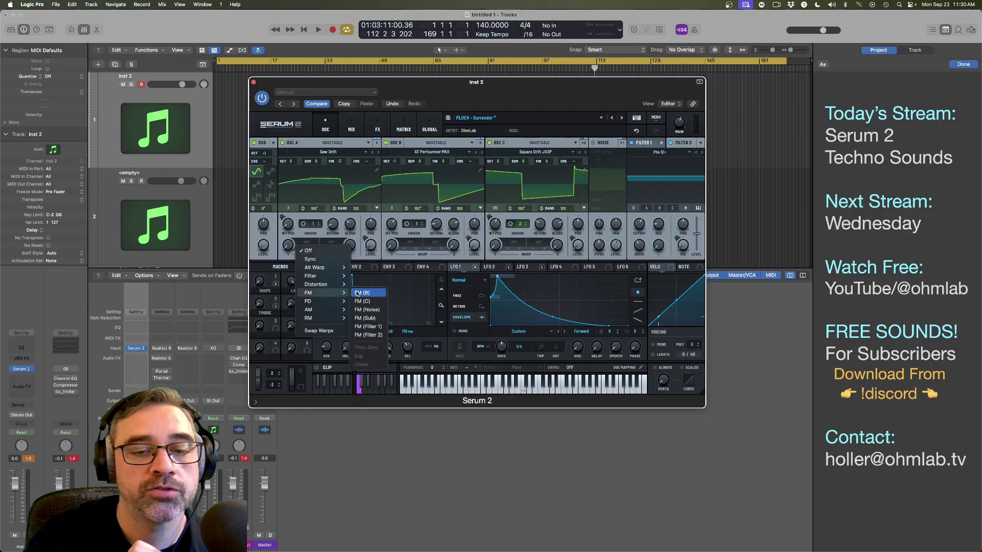
click(358, 318)
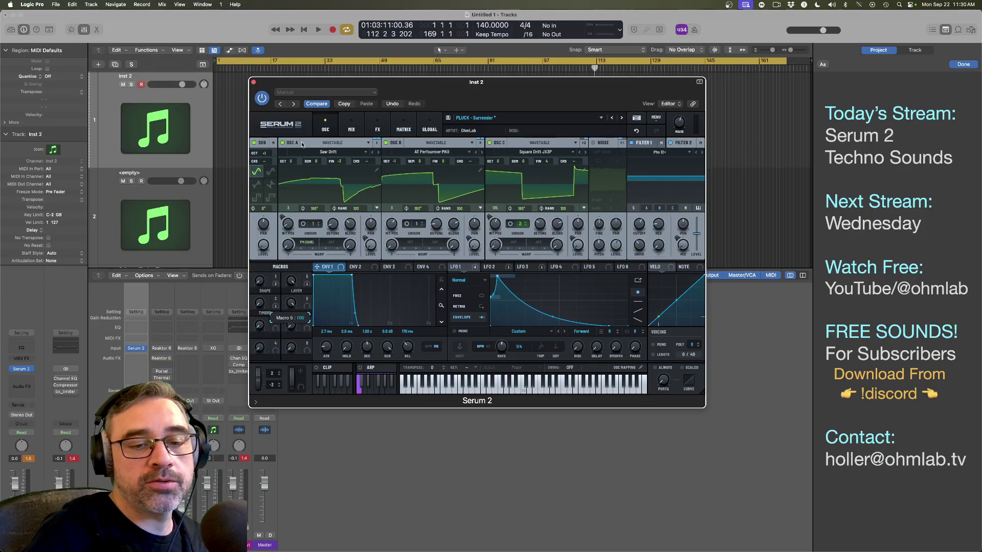
drag(305, 307, 282, 270)
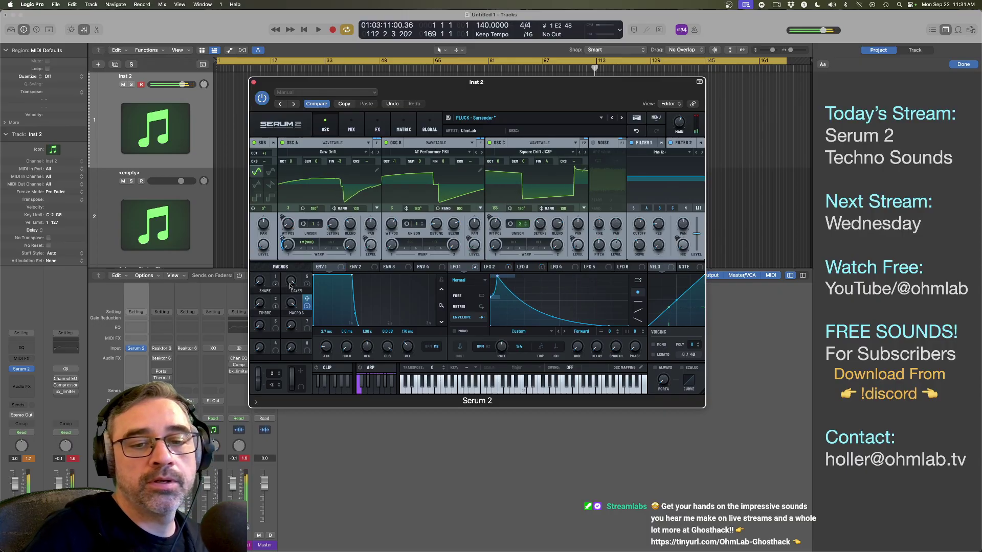
Step: Open the warp mode choices for Osc B
click(413, 244)
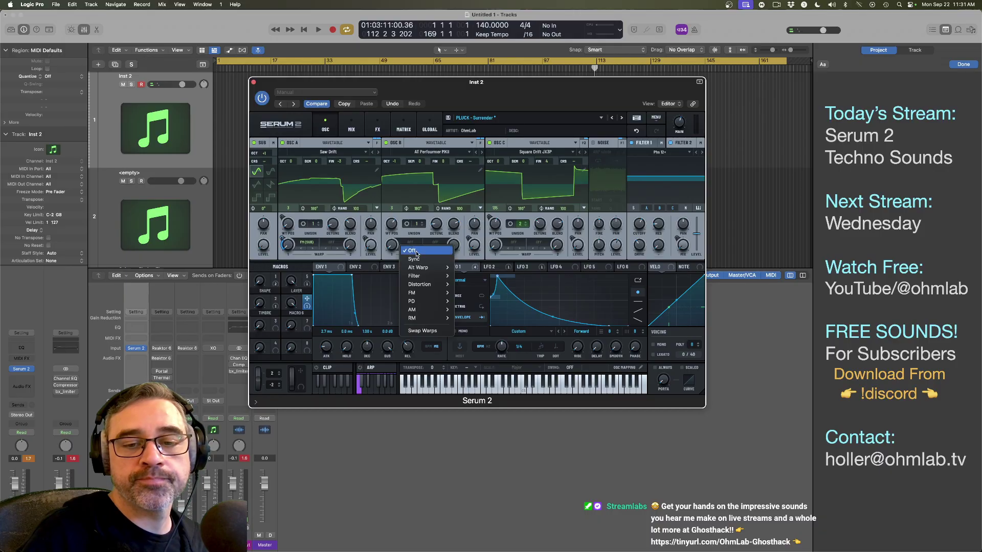
Step: Set oscillator B's warp to FM (Sub) and assign Macro 6 to its warp amount at 100% depth
mouse_move(427, 292)
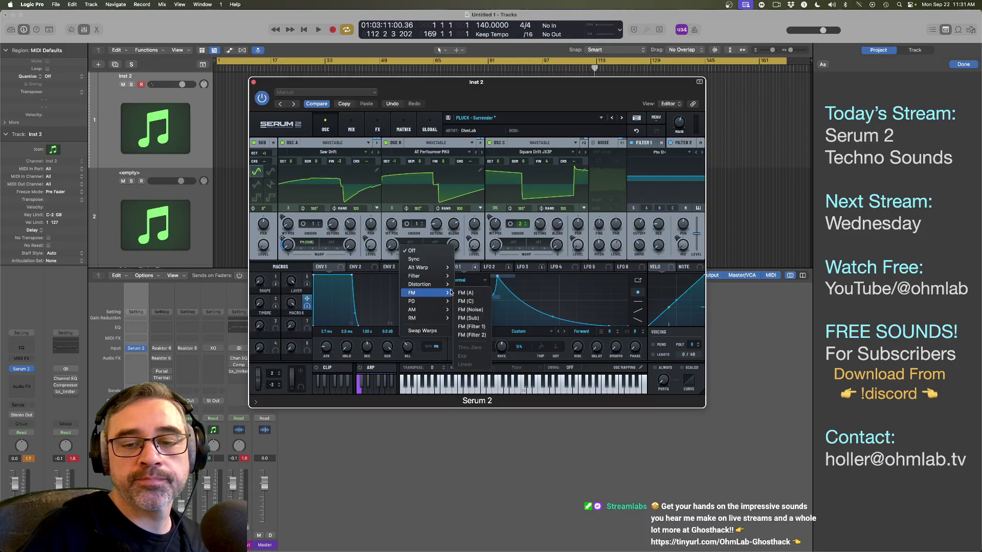
click(472, 318)
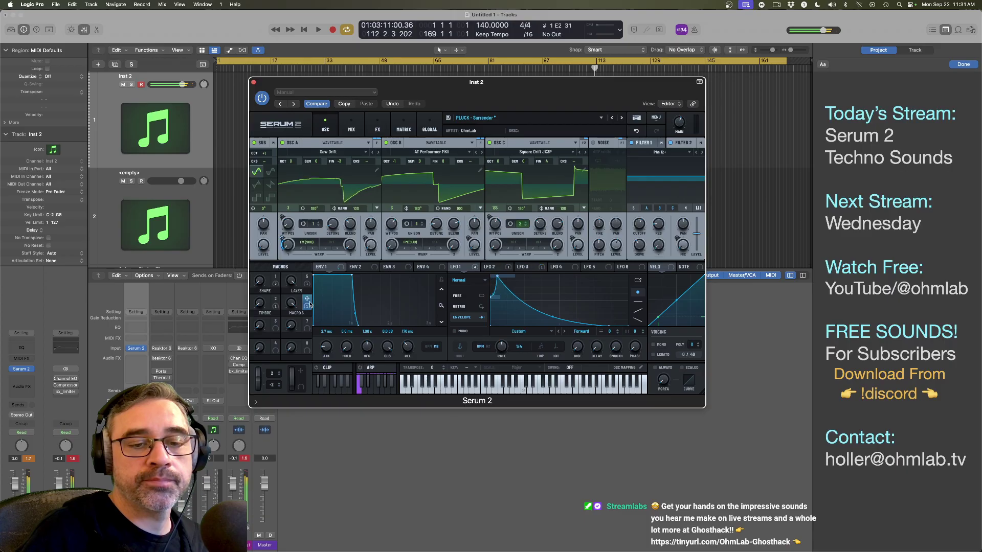
drag(306, 299, 392, 246)
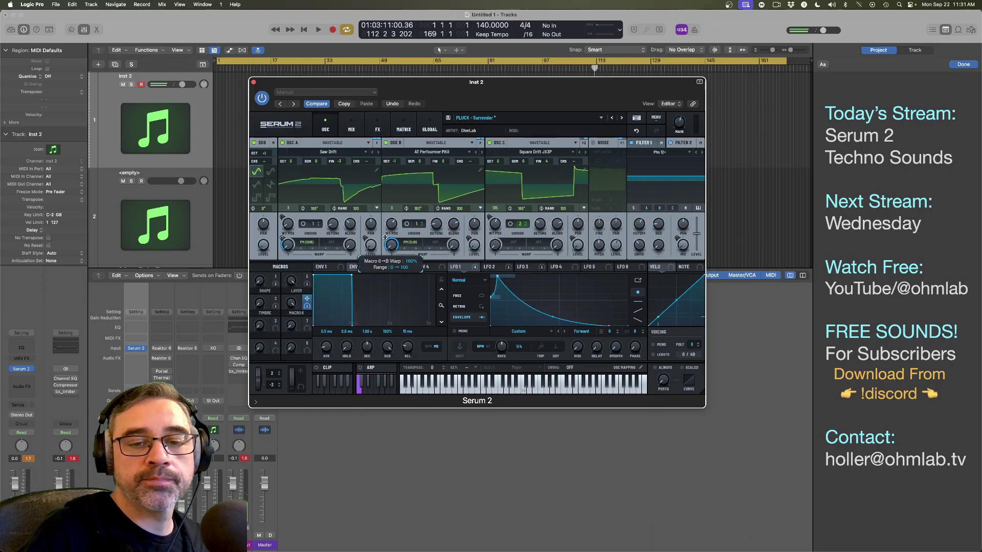
drag(389, 332, 382, 208)
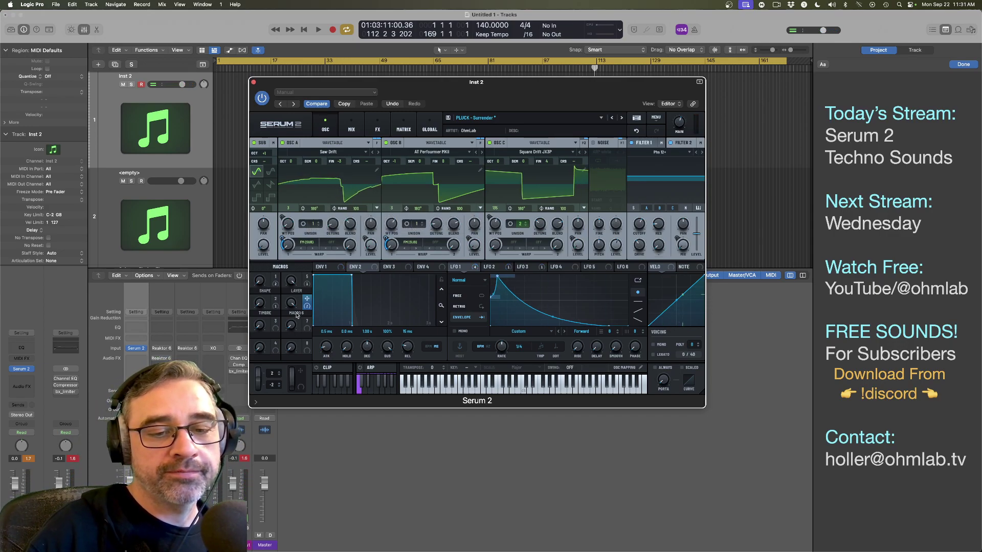
Step: Rename Macro 6 as FM and turn the Layer macro down to 0
key(BackSpace)
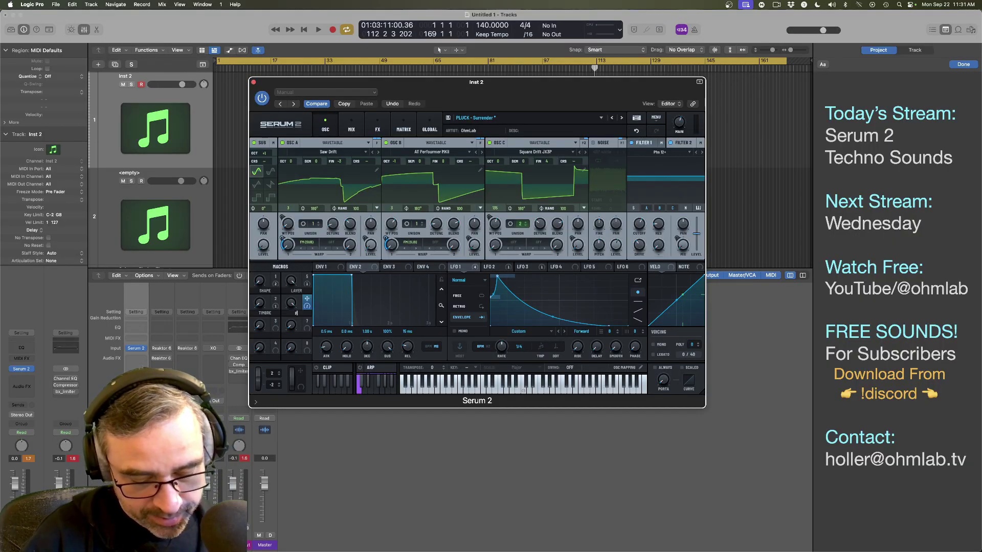
text(FM)
key(Return)
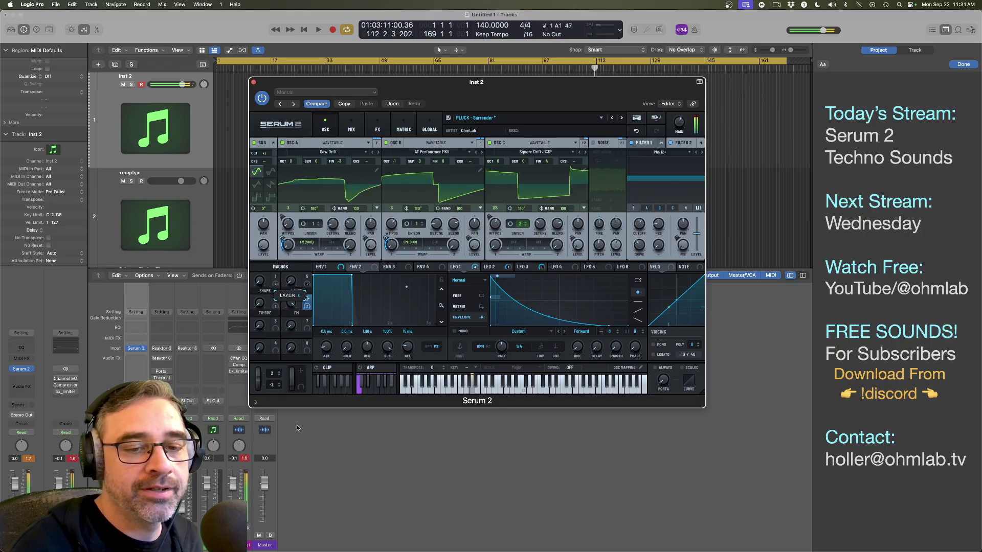
drag(297, 413, 283, 252)
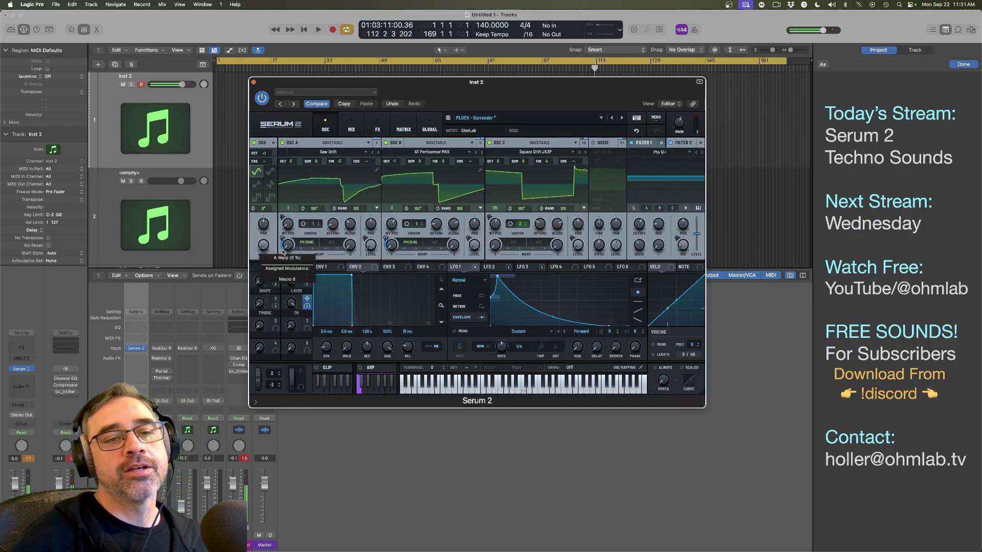
Step: Switch off oscillators A and B and try the PD (Sub) warp on oscillator C at about 41%
click(283, 142)
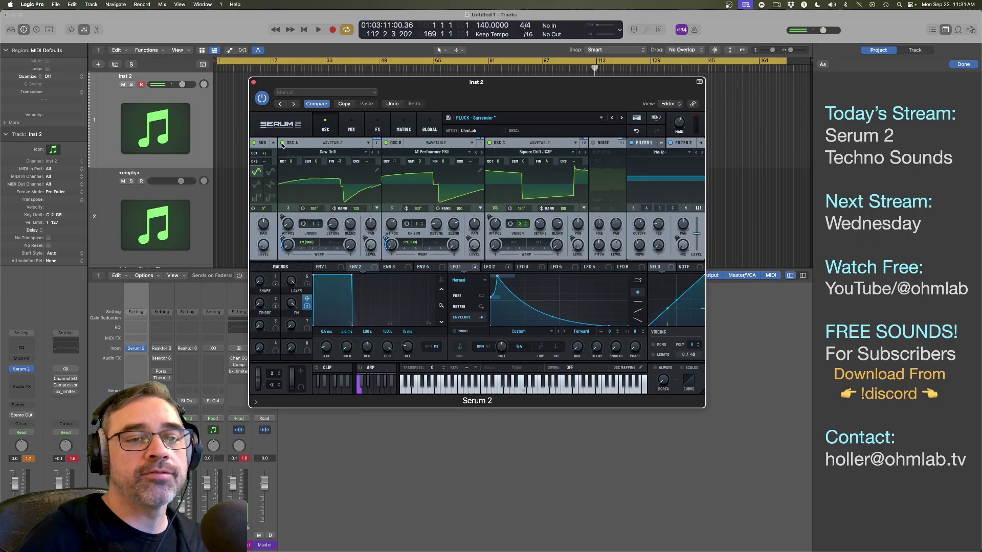
click(386, 143)
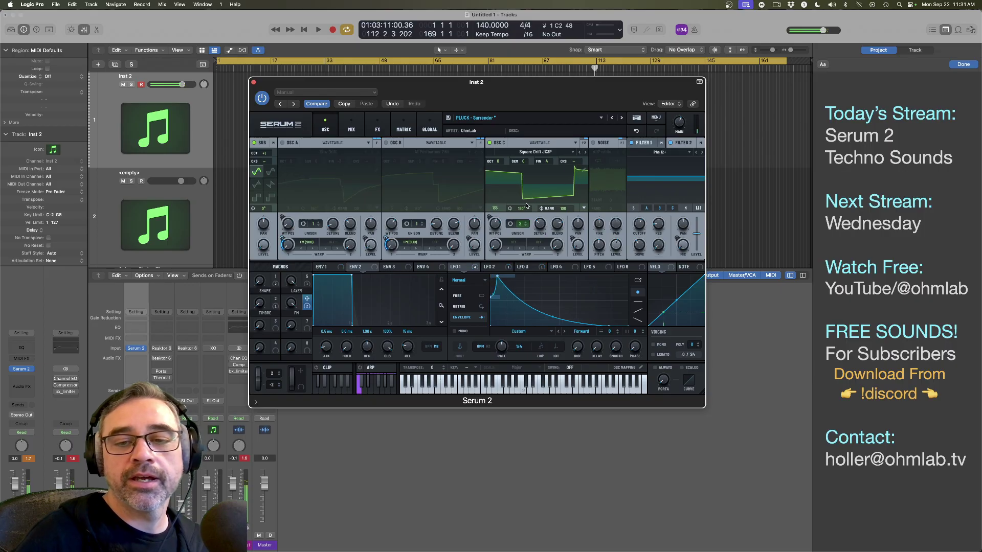
click(516, 243)
mouse_move(527, 301)
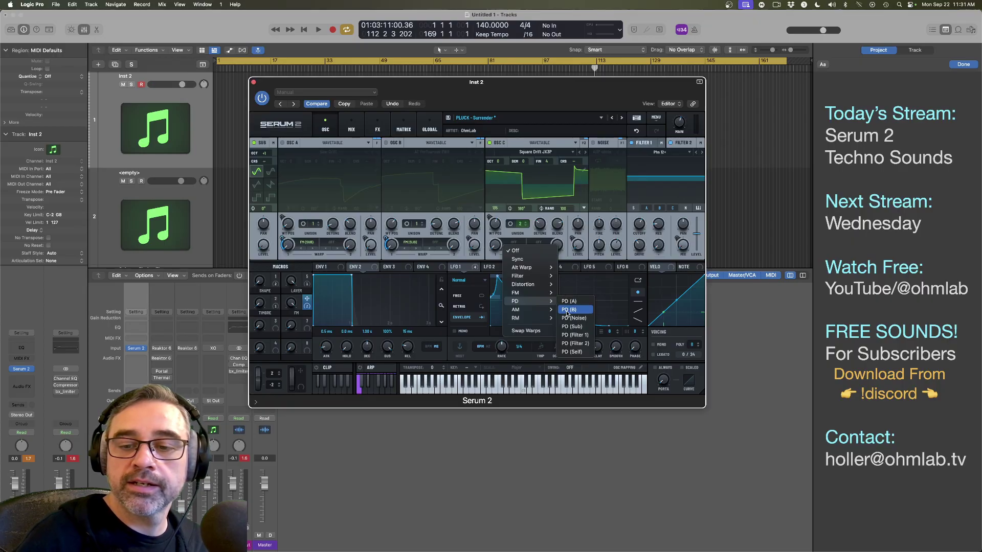
click(570, 327)
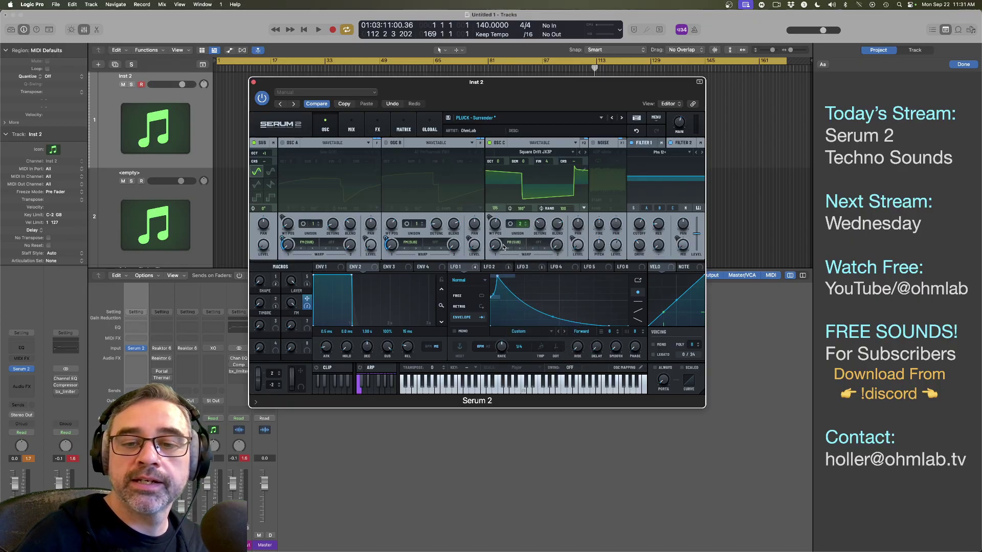
drag(500, 247, 500, 211)
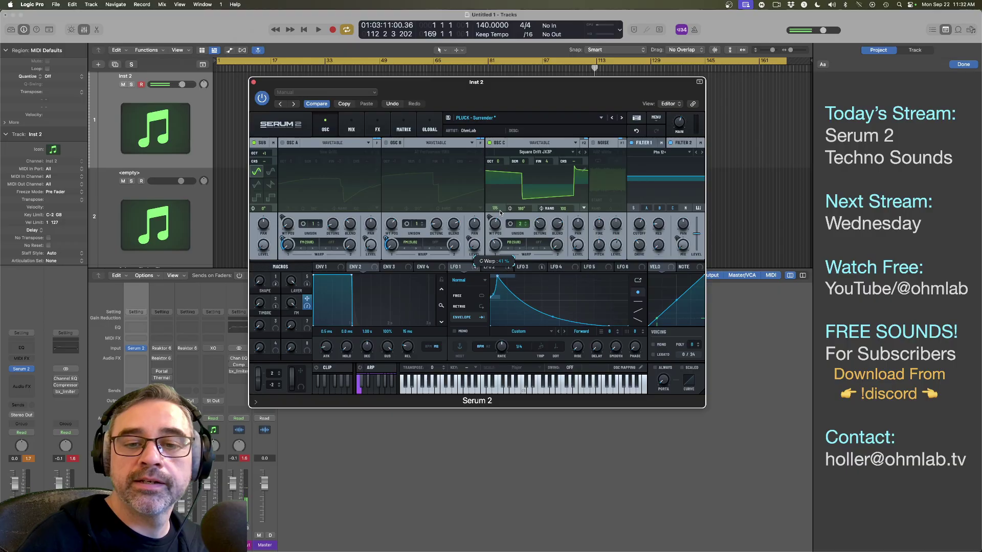
Step: Set oscillator C's warp to PD (Self) at about 17% and switch oscillators B and A back on
click(514, 241)
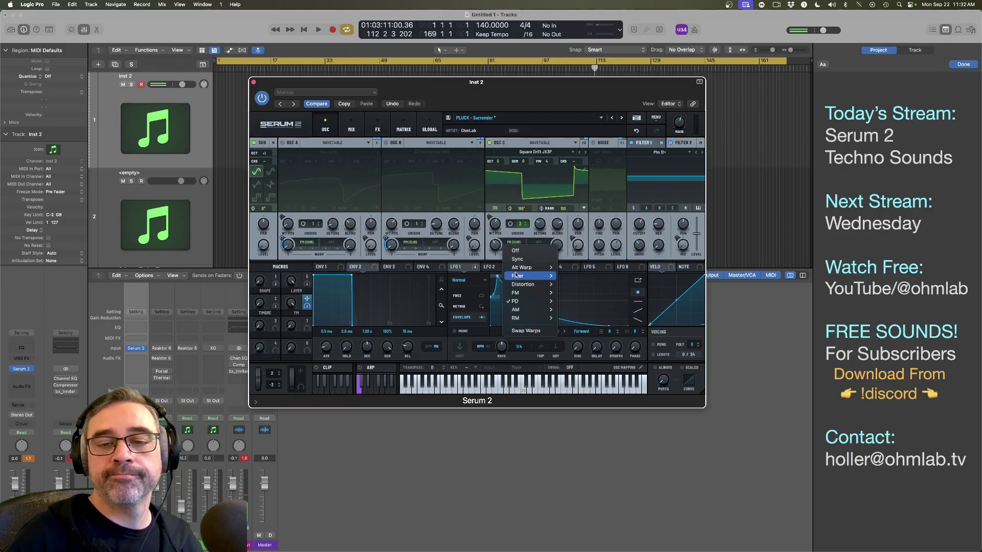
mouse_move(516, 301)
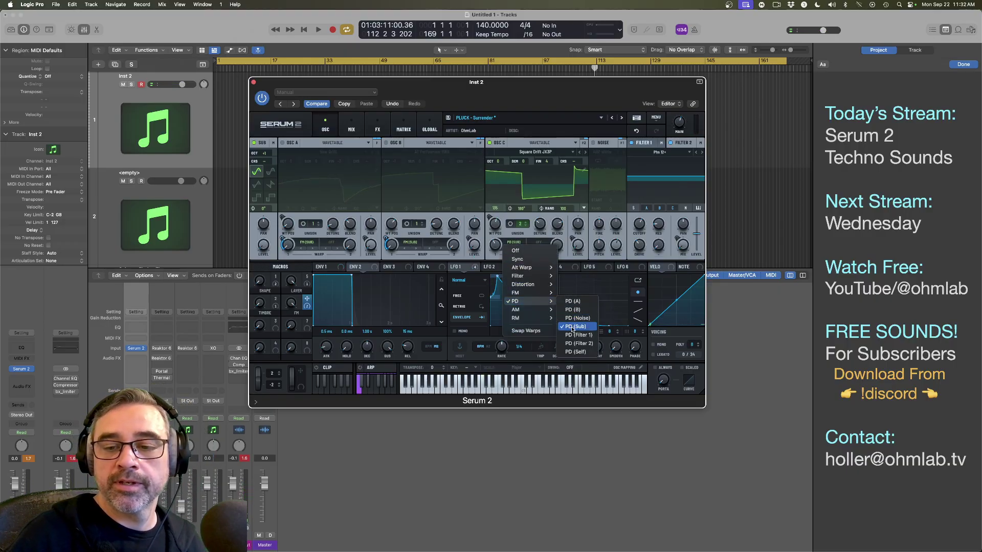
click(575, 352)
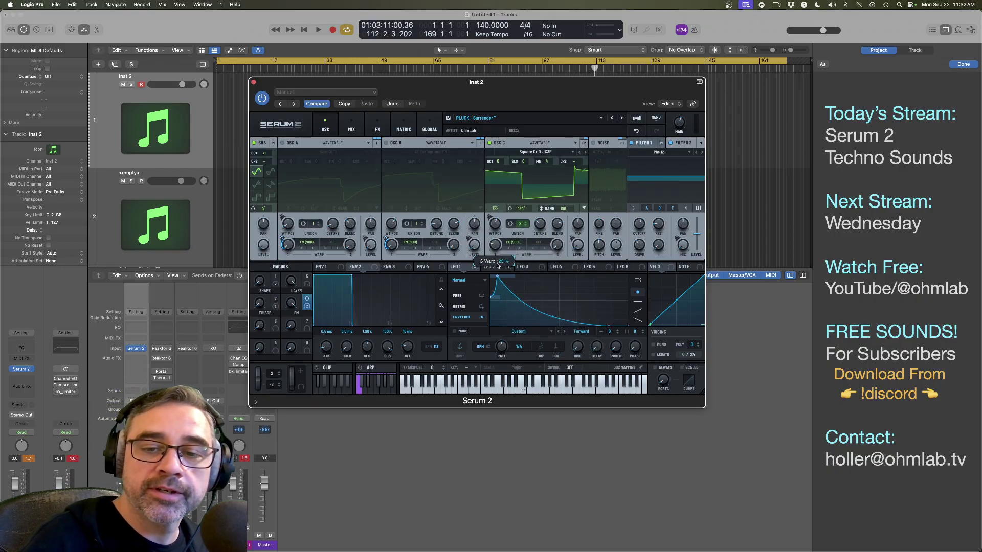
drag(497, 265, 497, 271)
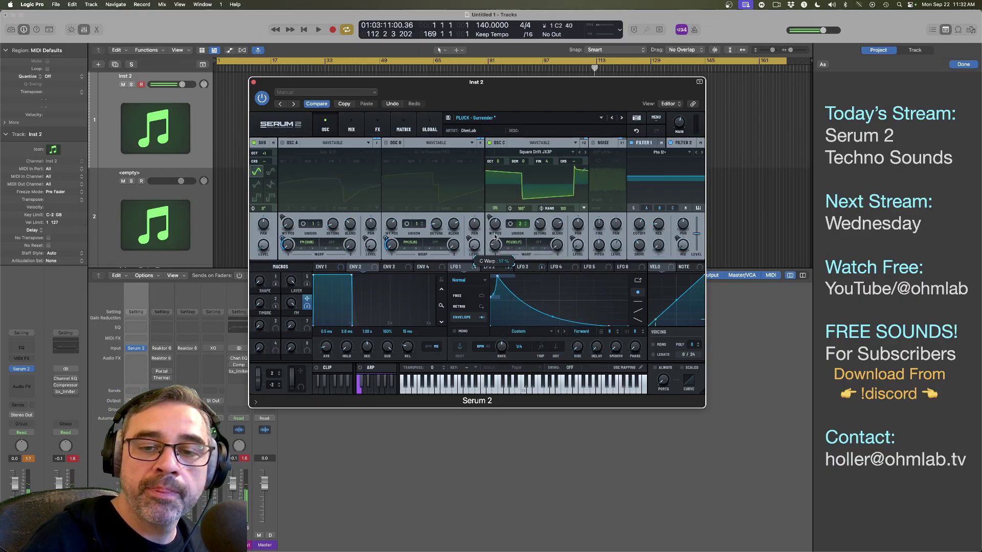
drag(494, 237, 495, 236)
mouse_move(494, 246)
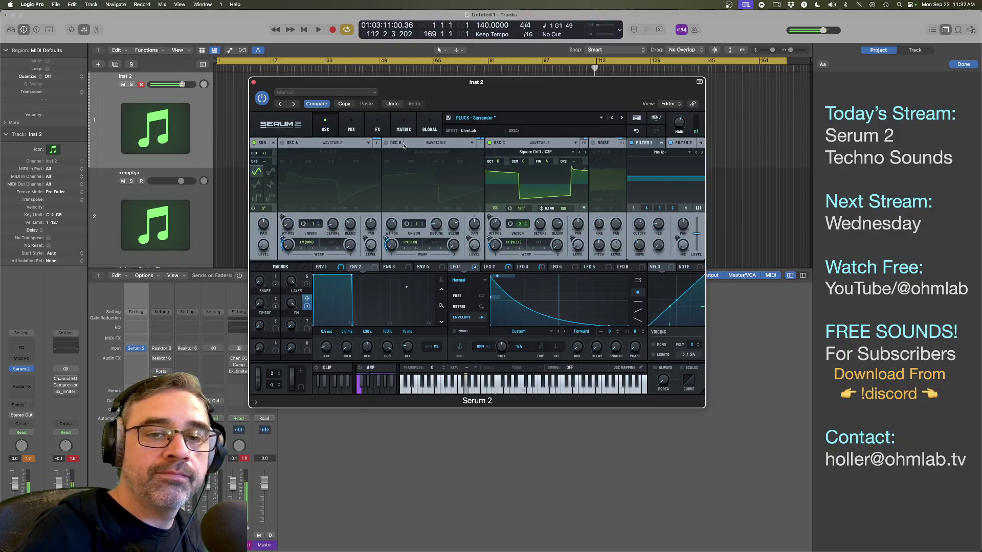
click(387, 142)
click(283, 143)
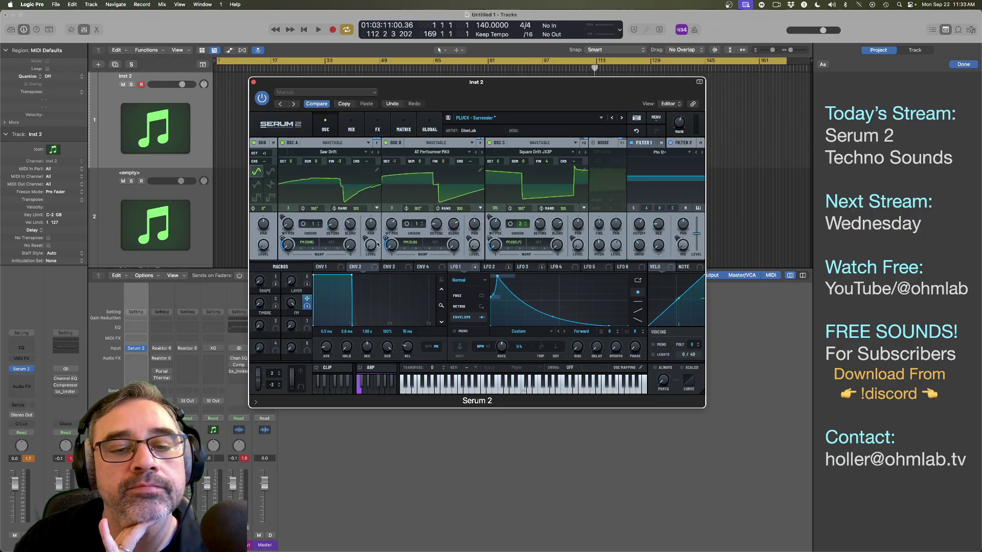
Step: Audition the macros by sweeping Timbre and Shape down and raising Shape and FM to 100
mouse_move(386, 238)
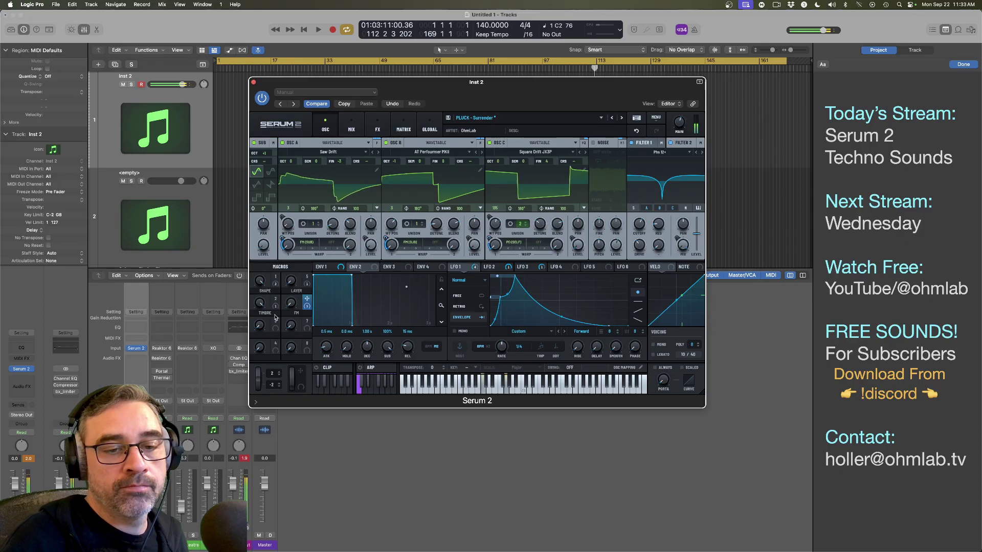
drag(259, 306, 259, 422)
drag(262, 281, 271, 462)
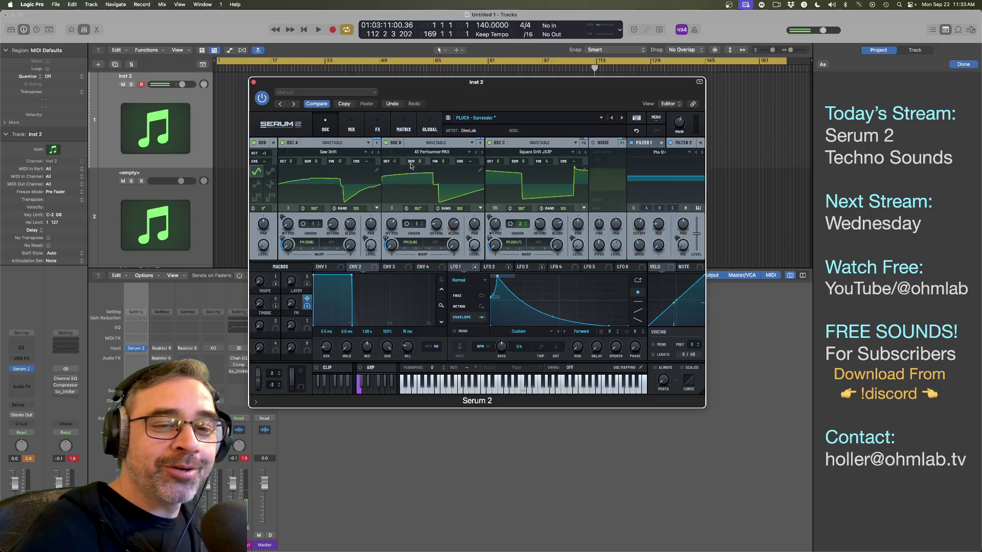
drag(260, 282, 264, 194)
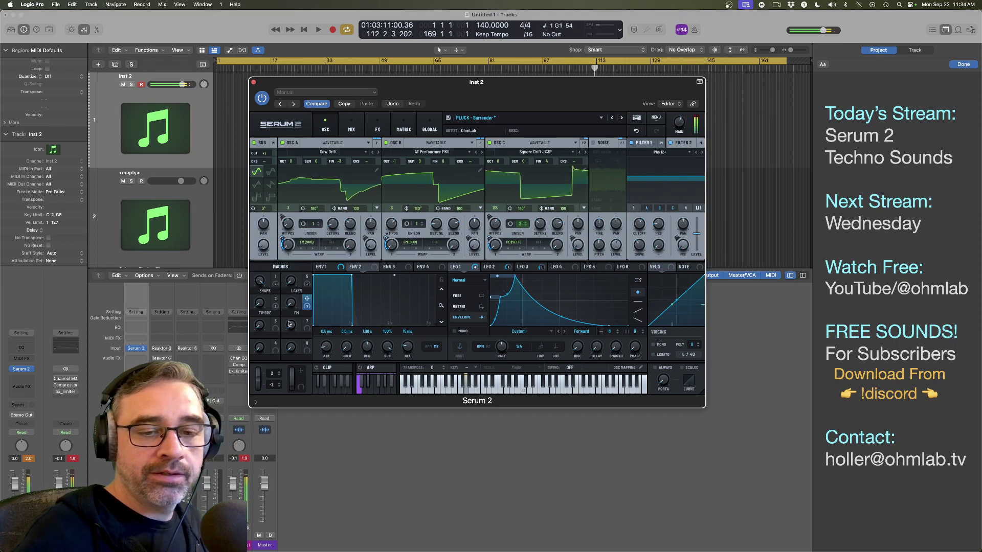
drag(291, 303, 290, 220)
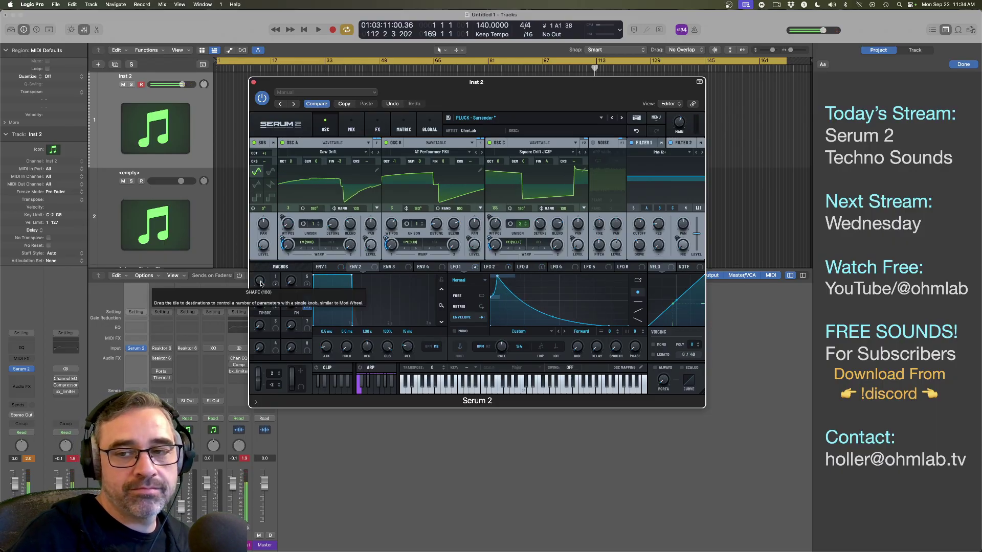
drag(261, 284, 262, 291)
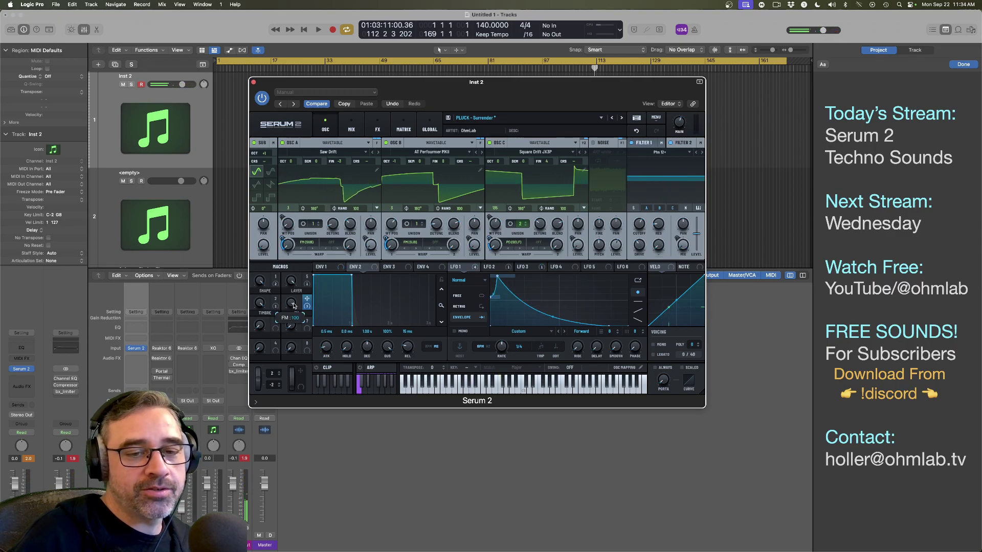
Step: Set the FM macro to about 70 and reduce the Shape and Timbre macros
drag(294, 305, 294, 331)
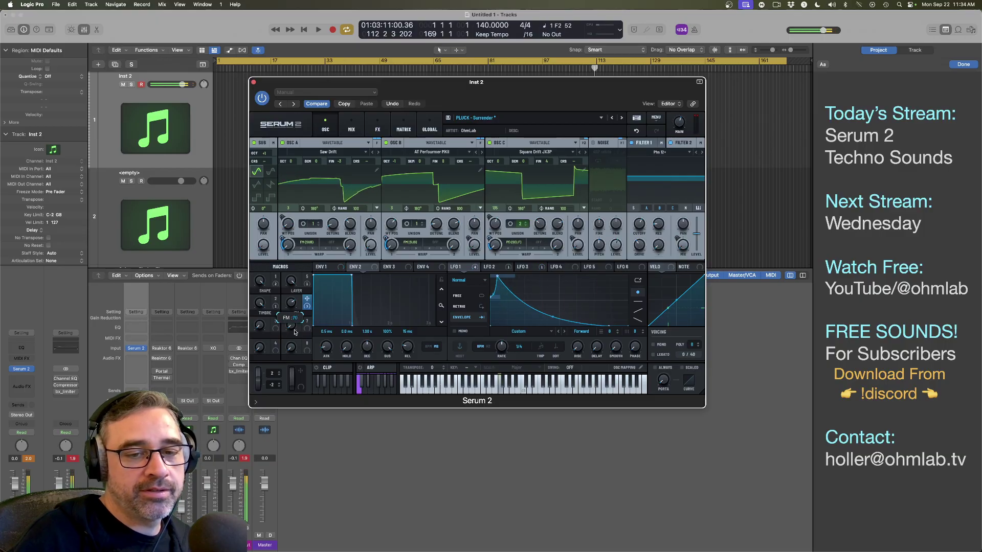
drag(263, 288, 261, 338)
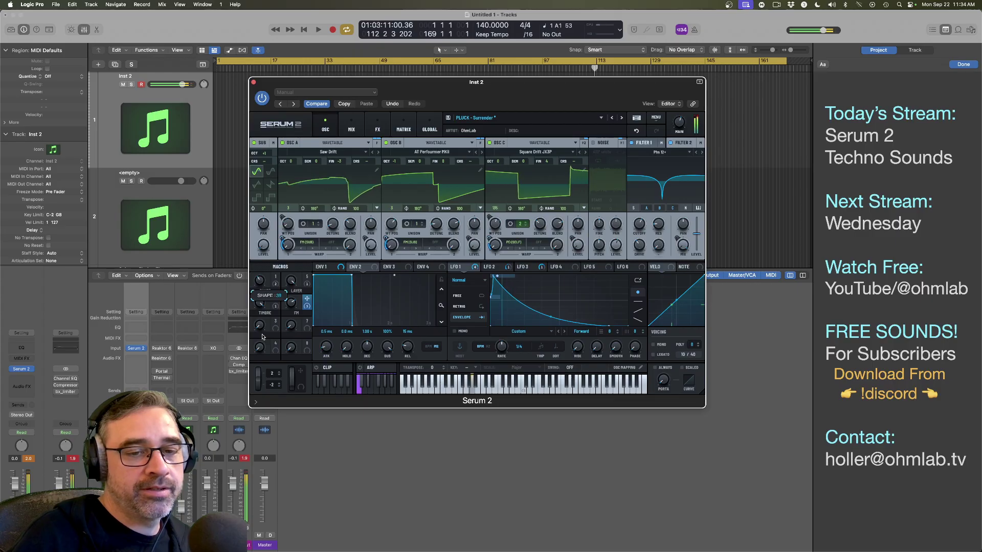
drag(259, 302, 261, 336)
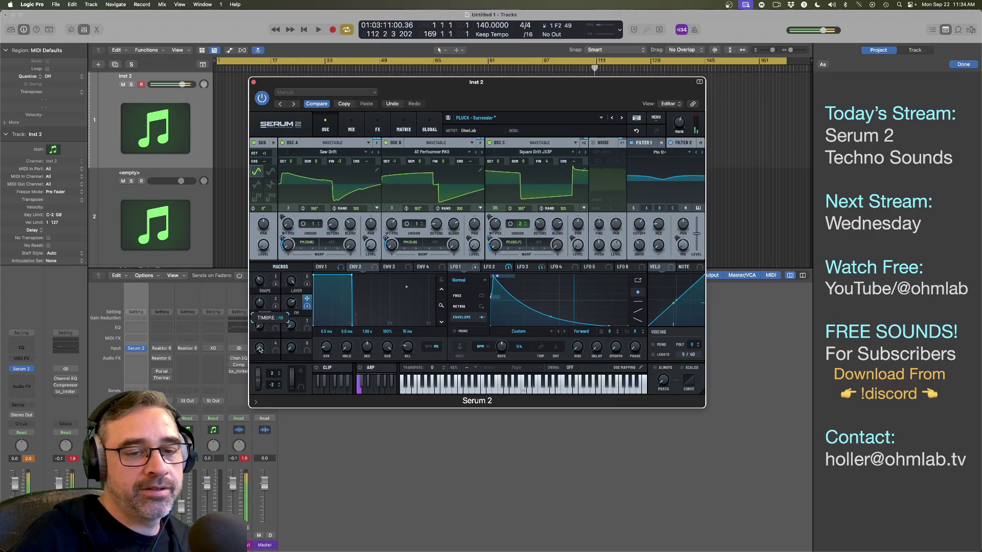
mouse_move(292, 285)
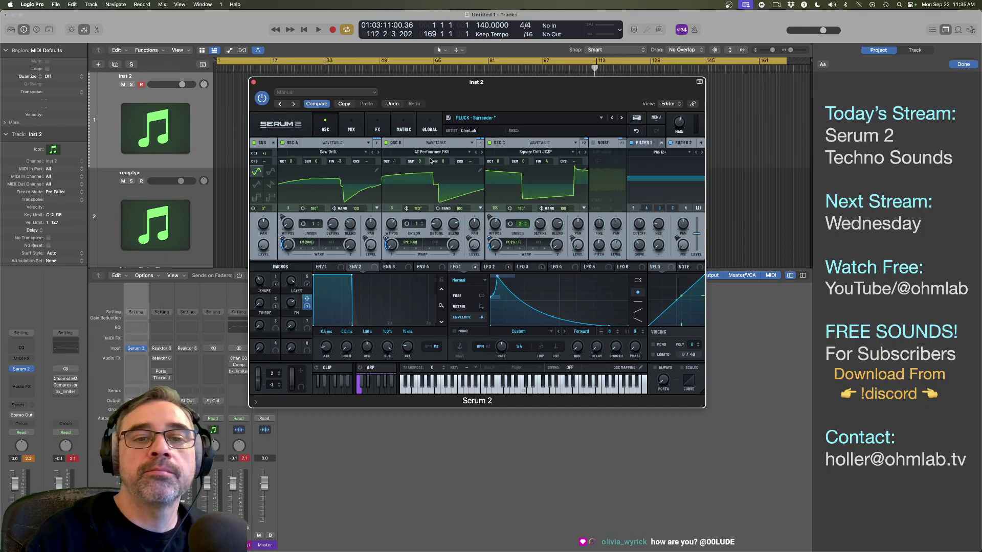
Step: Examine the global preferences and the Mod 1 lane of the voice control sequencer
click(430, 130)
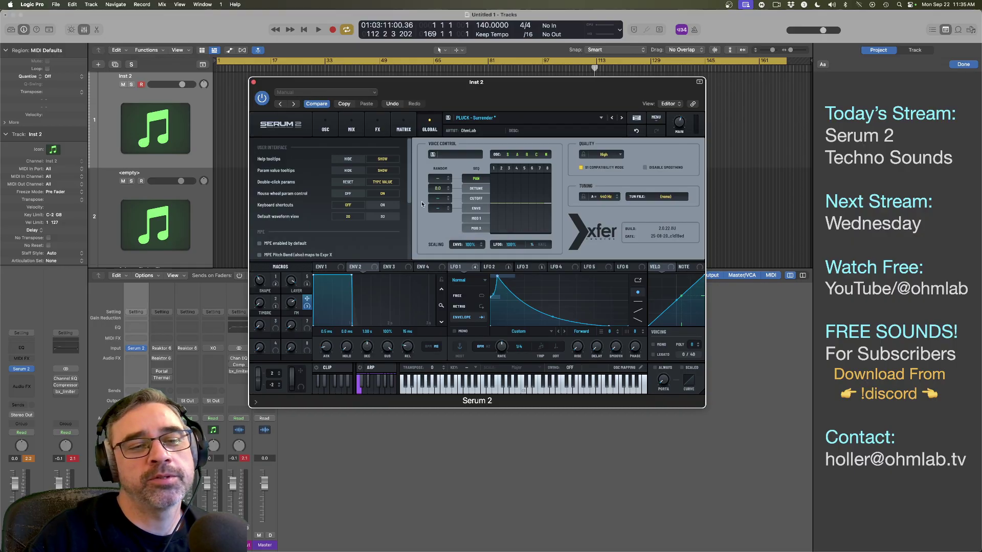
scroll(389, 205, down, 5)
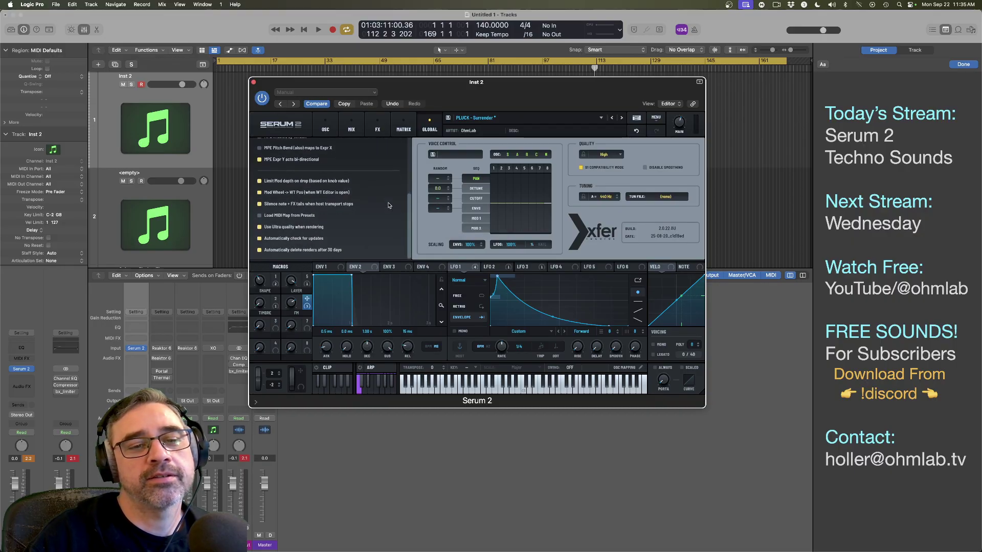
scroll(388, 205, up, 5)
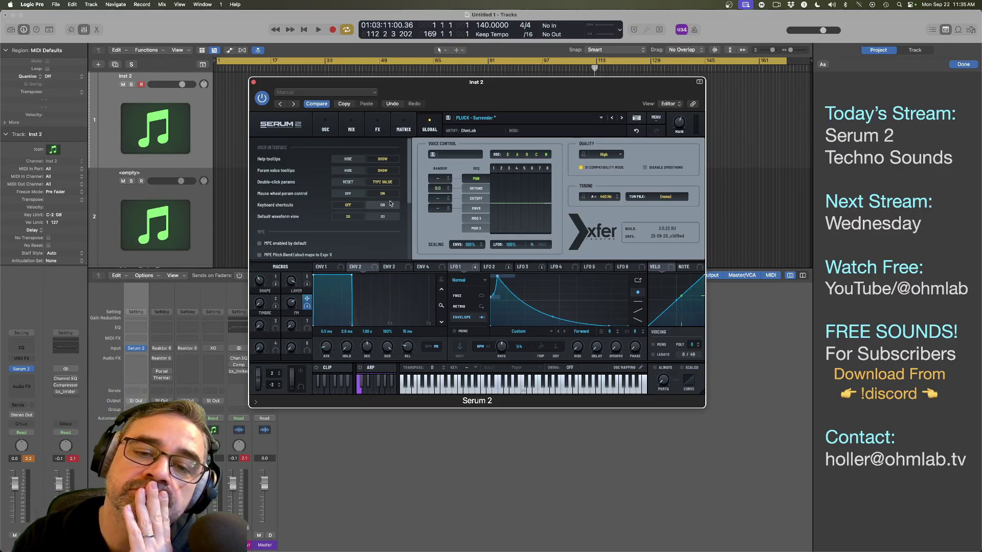
click(478, 219)
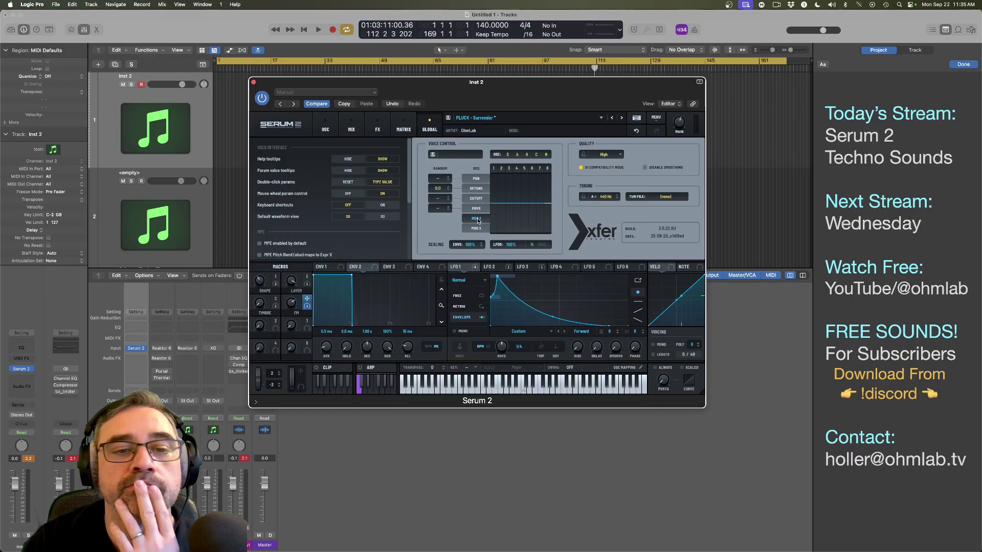
scroll(317, 194, down, 5)
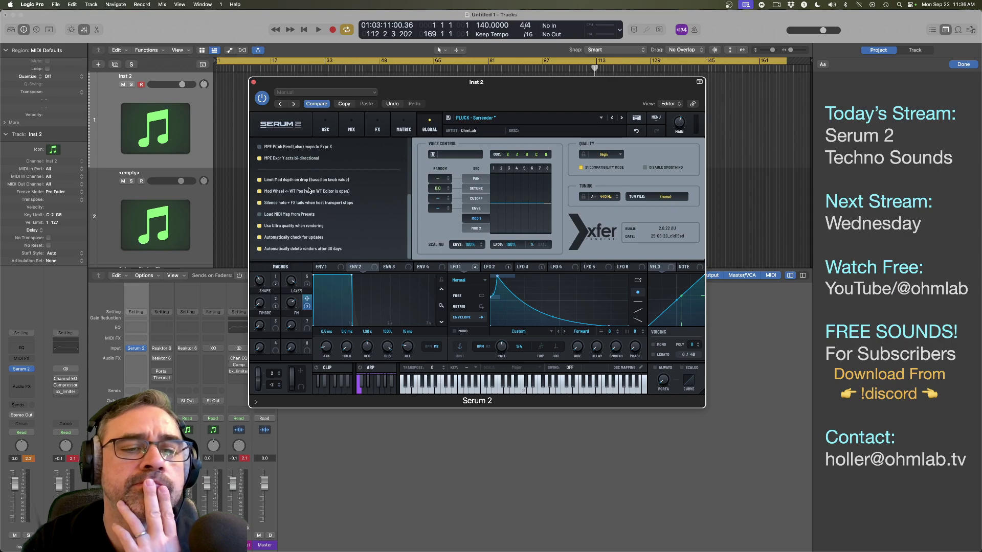
scroll(308, 190, up, 5)
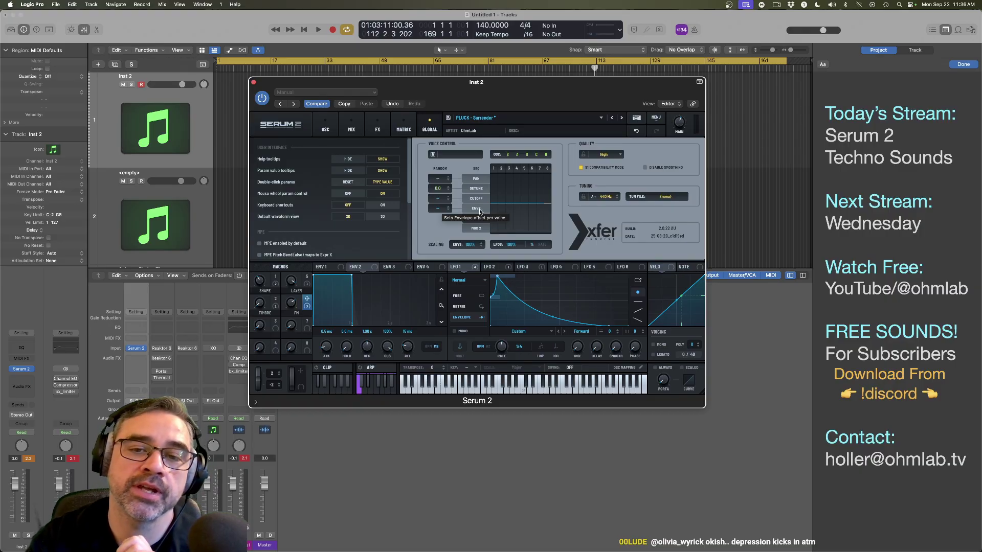
Step: Try the S&H mode on LFO 1, and switch it back to Normal
click(325, 129)
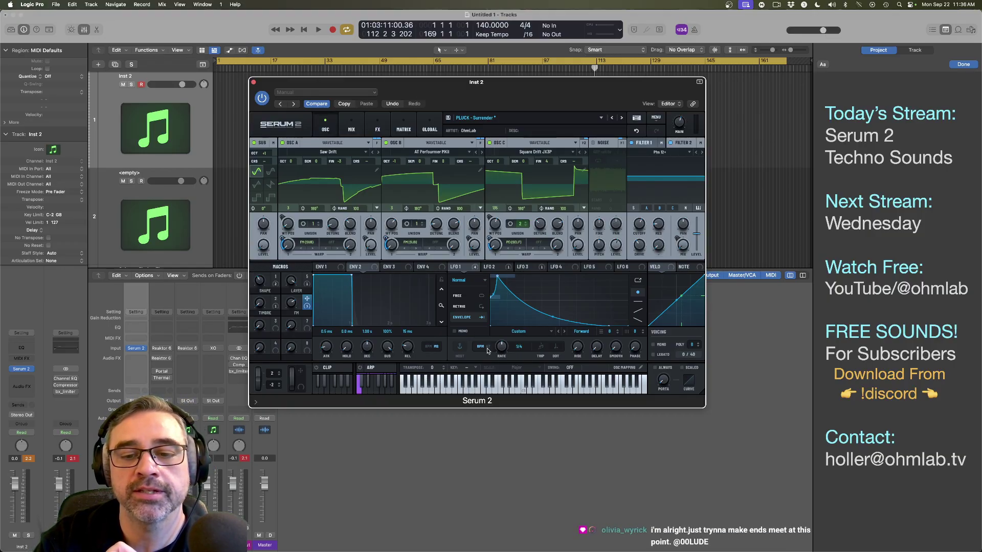
click(483, 281)
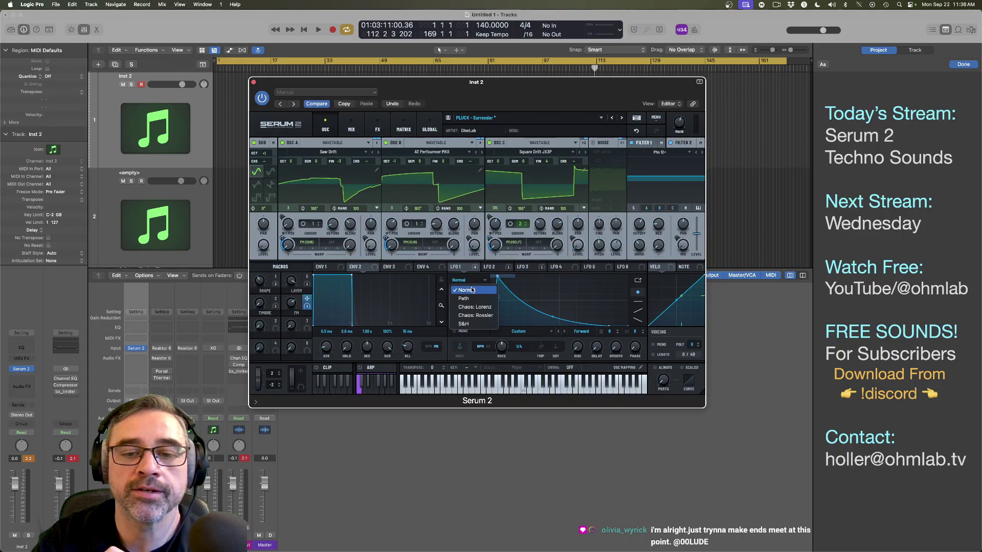
click(464, 323)
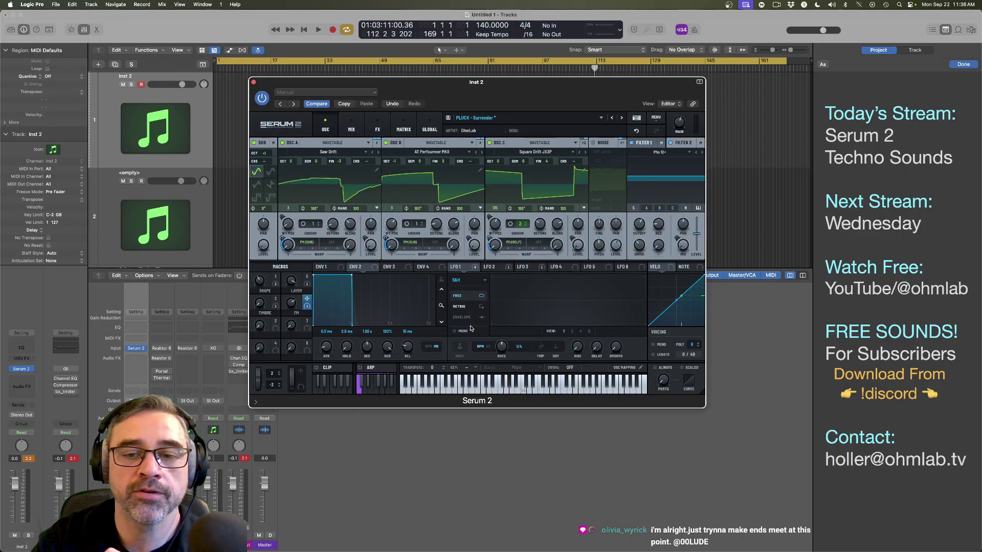
click(472, 281)
click(470, 291)
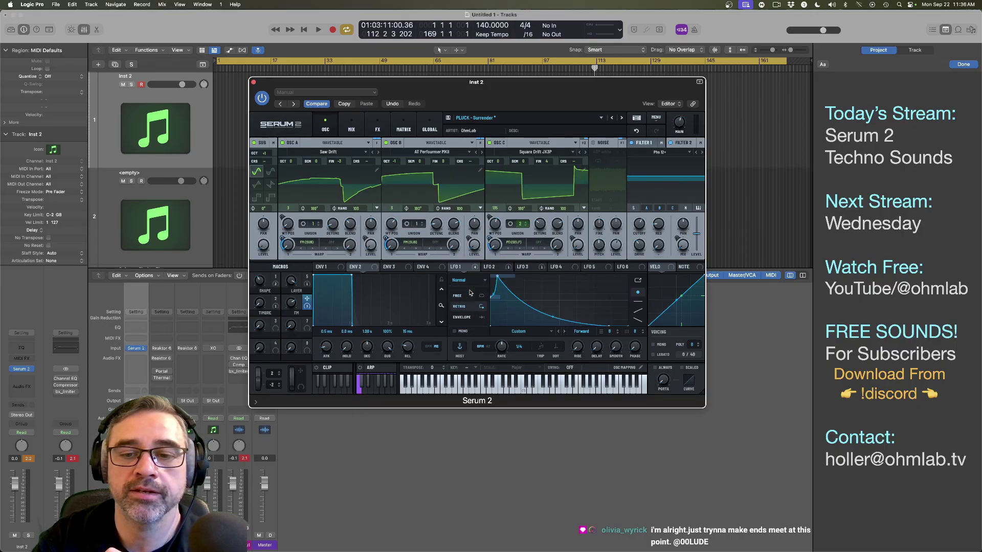
Step: Switch LFO 4 from Normal to the S&H mode
click(573, 269)
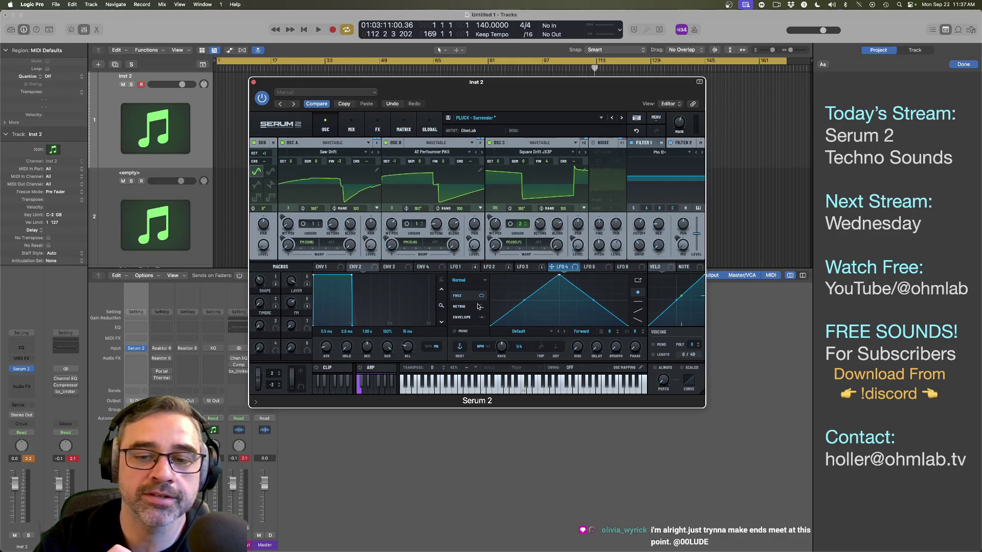
click(475, 283)
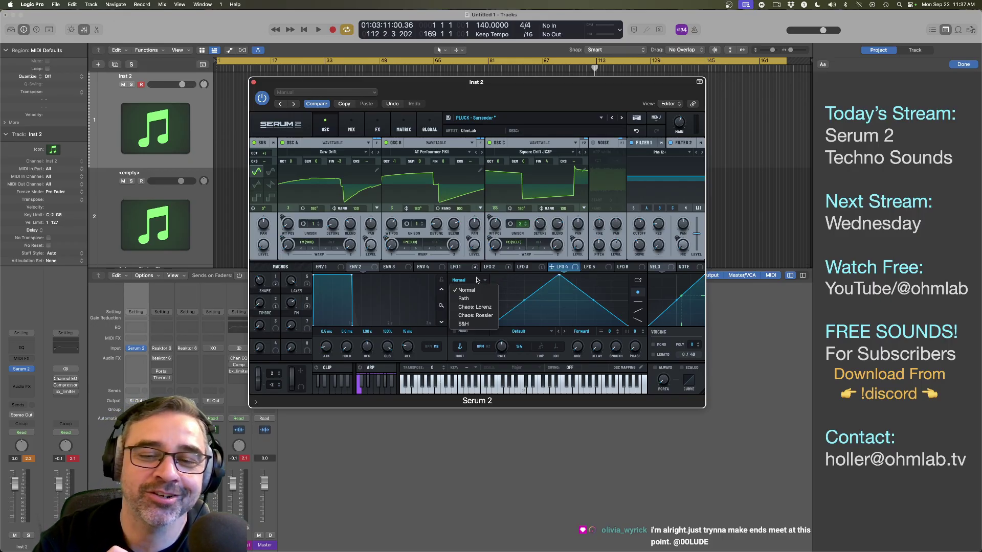
click(475, 325)
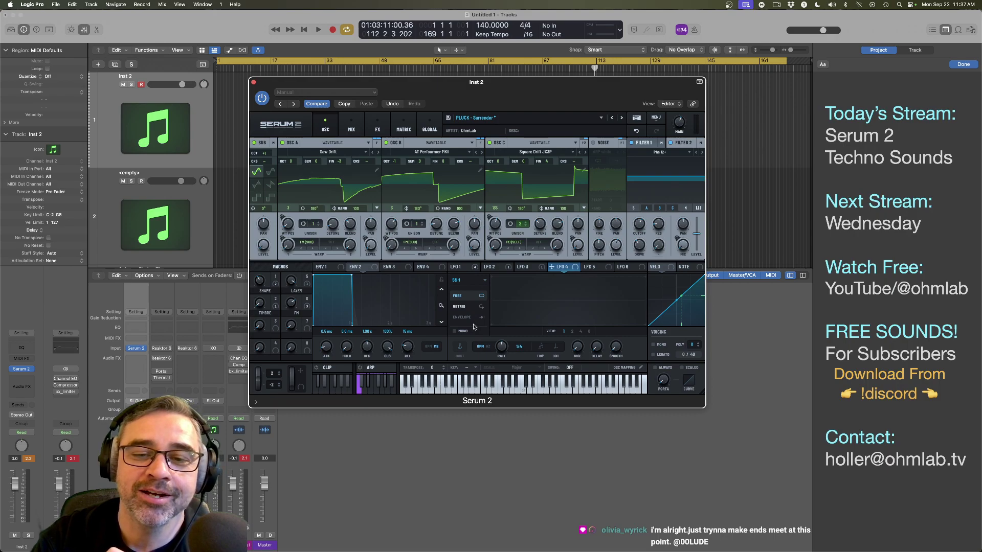
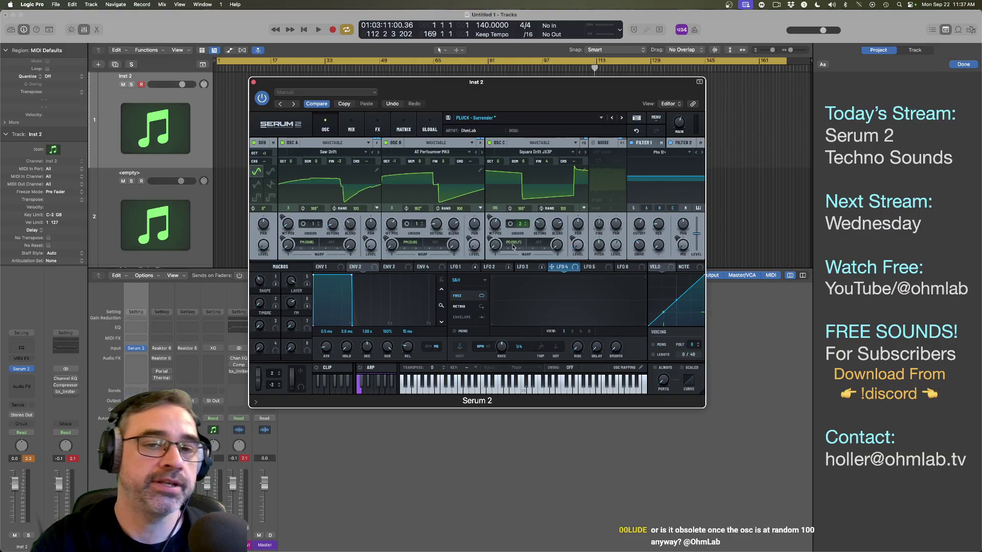
Step: Try Fixed as the auxiliary source of the macro modulation on C Warp in the matrix, and set it back to Off
click(404, 126)
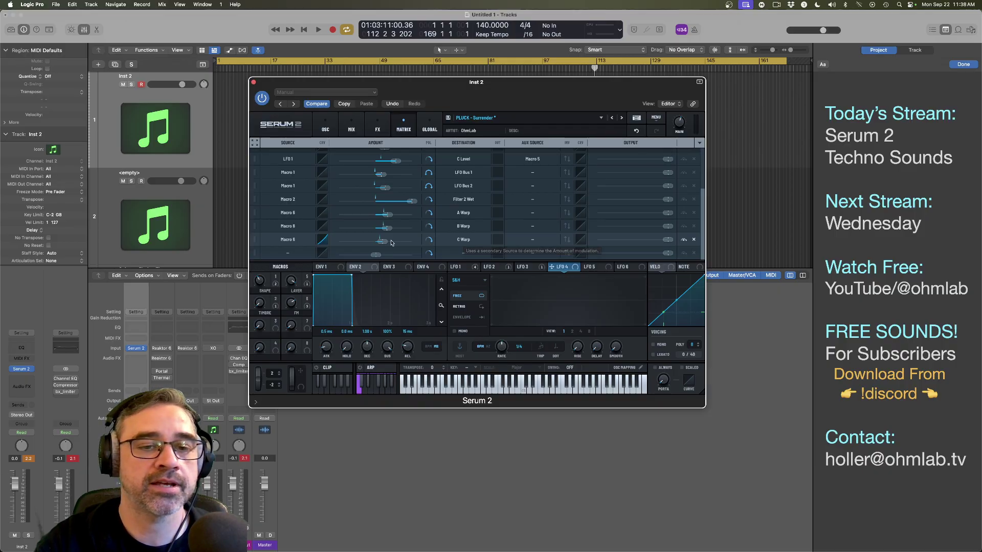
click(533, 240)
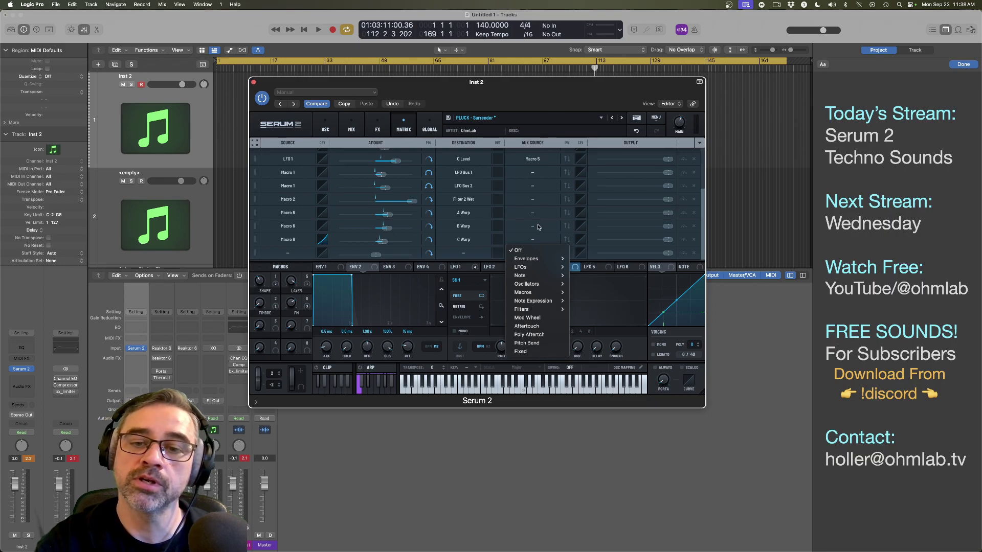
mouse_move(543, 304)
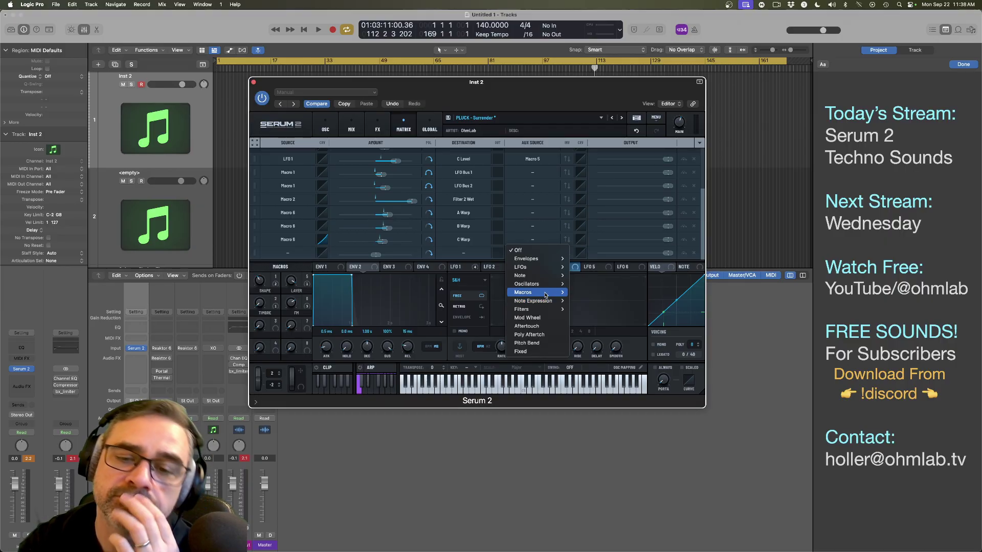
mouse_move(544, 287)
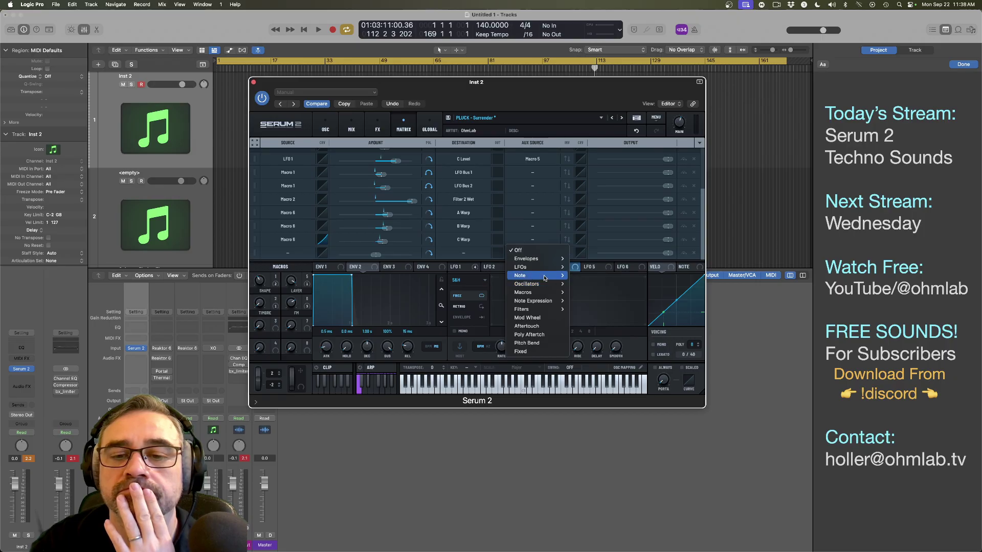
mouse_move(543, 262)
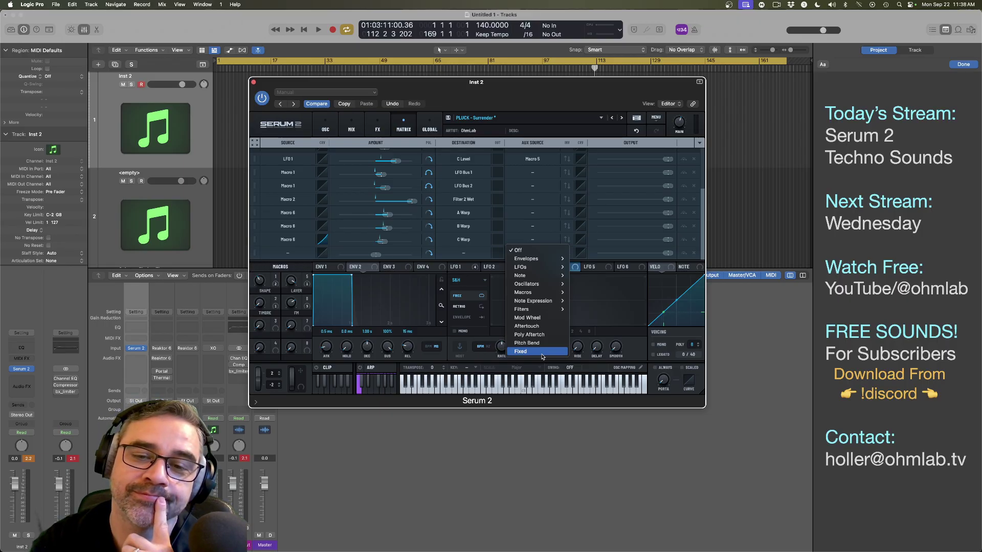
click(543, 357)
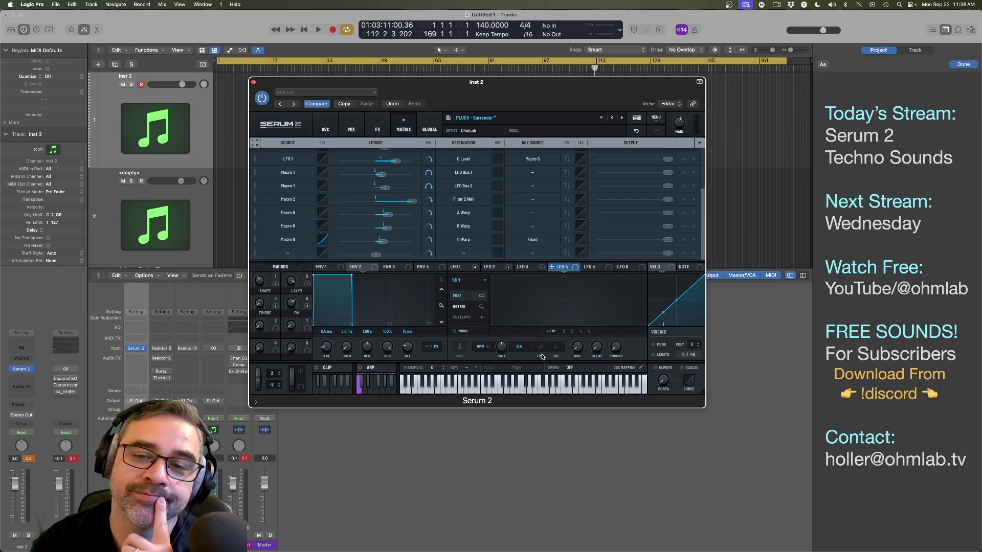
click(532, 240)
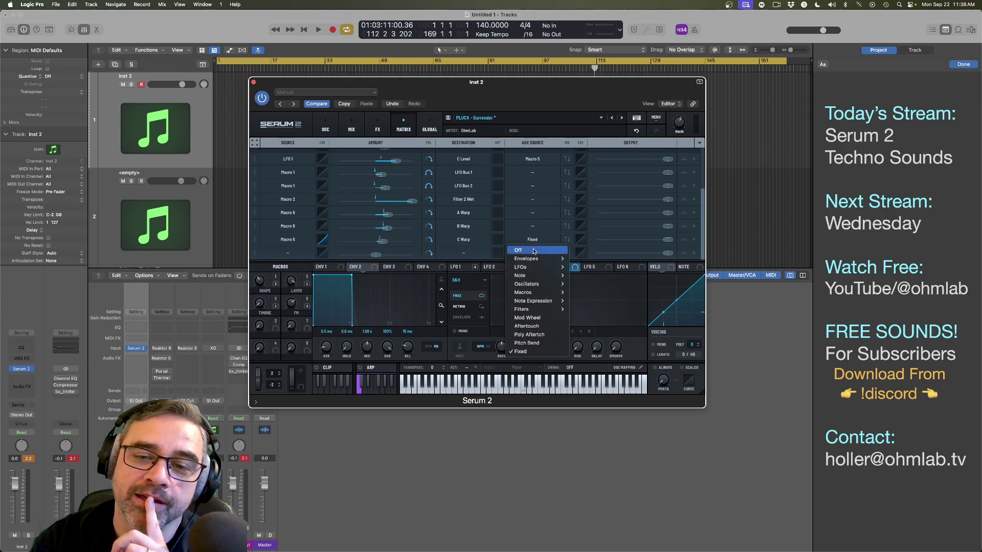
click(533, 250)
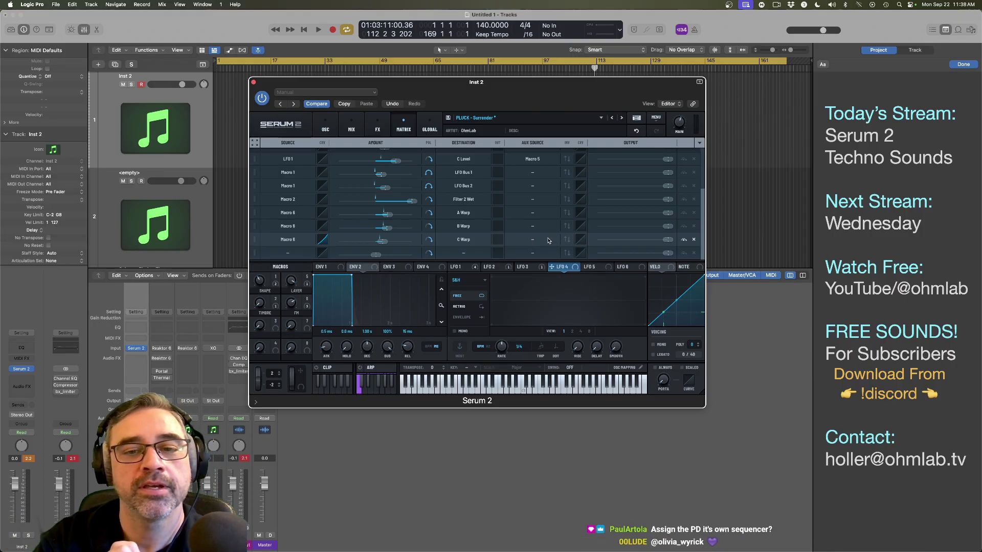
click(536, 240)
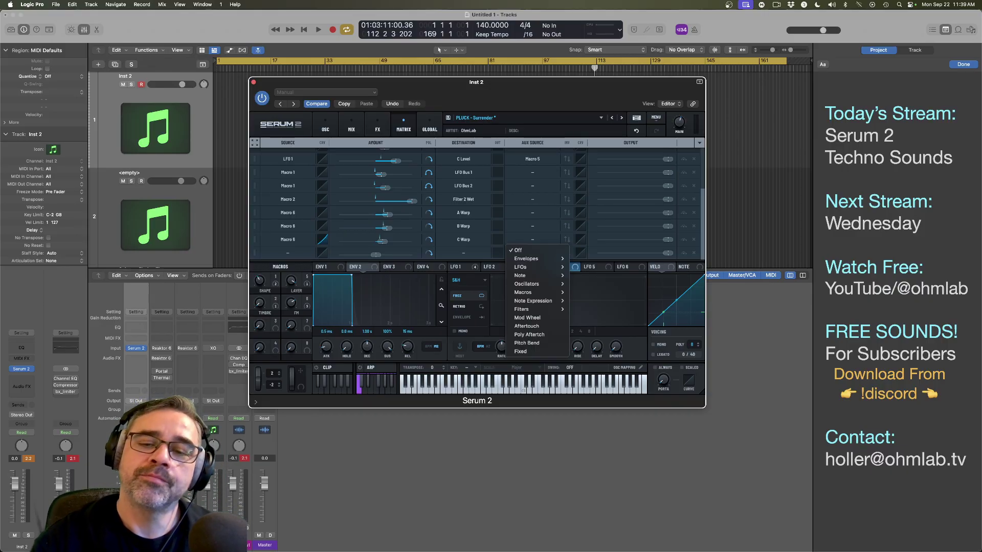
mouse_move(535, 302)
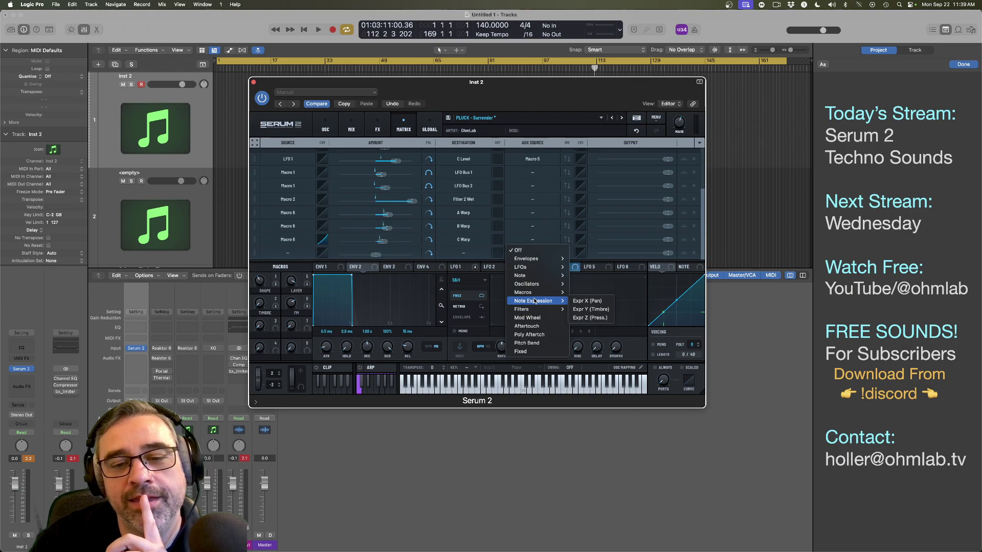
click(500, 310)
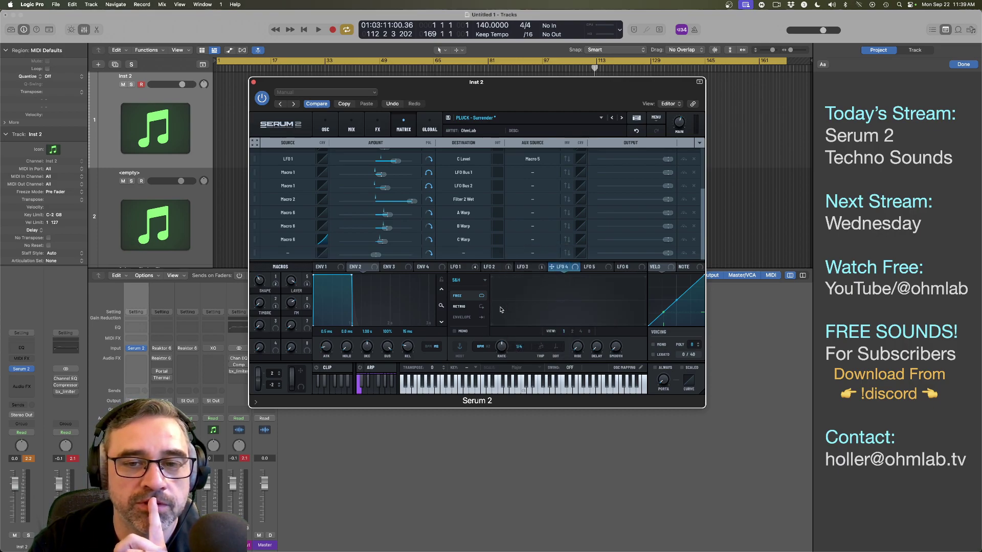
Step: Assign LFO 4 to oscillator C's warp amount and adjust the modulation depth
click(327, 130)
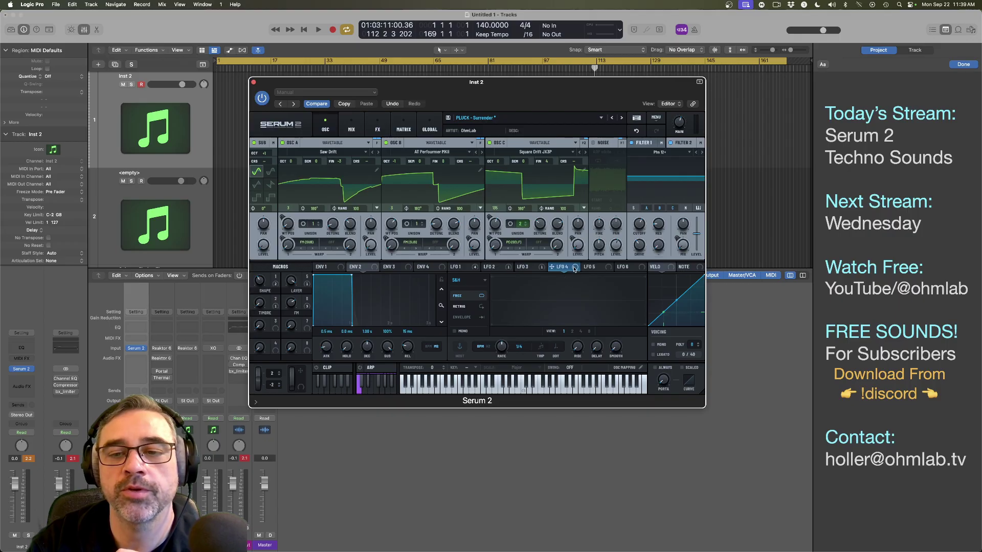
drag(572, 267, 496, 249)
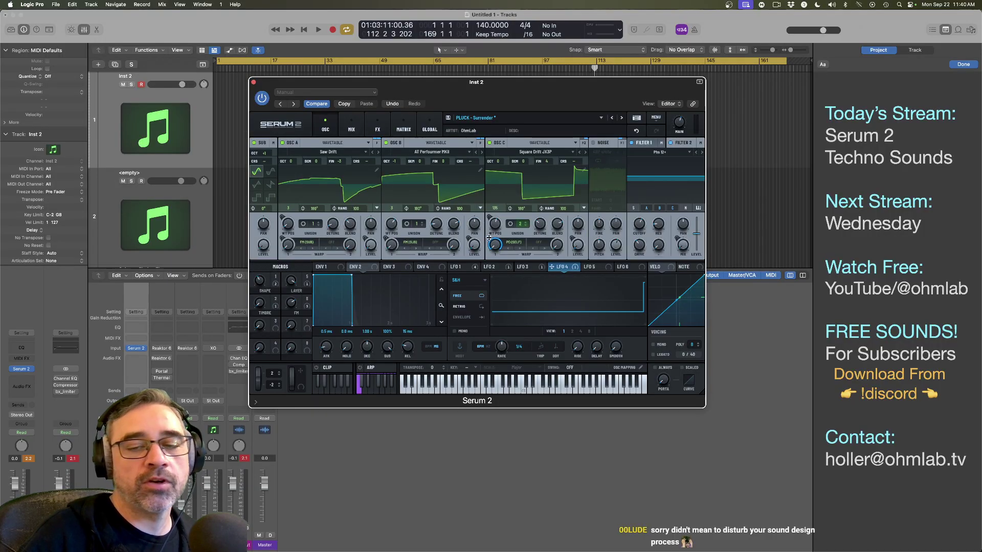
mouse_move(489, 240)
drag(489, 239, 488, 270)
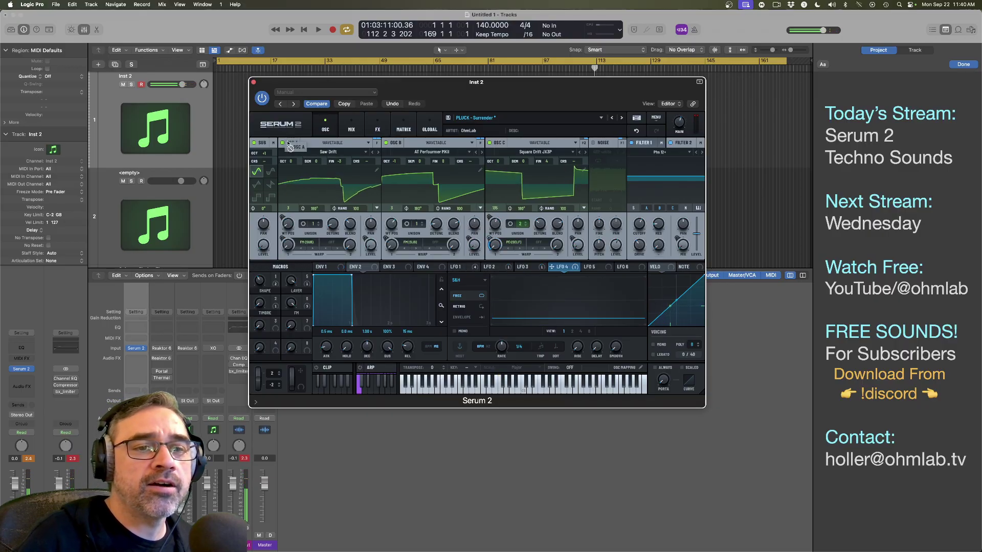
Step: Turn off oscillator B and set LFO 4's rate to 1/2, checking its waveform at different view lengths
click(386, 145)
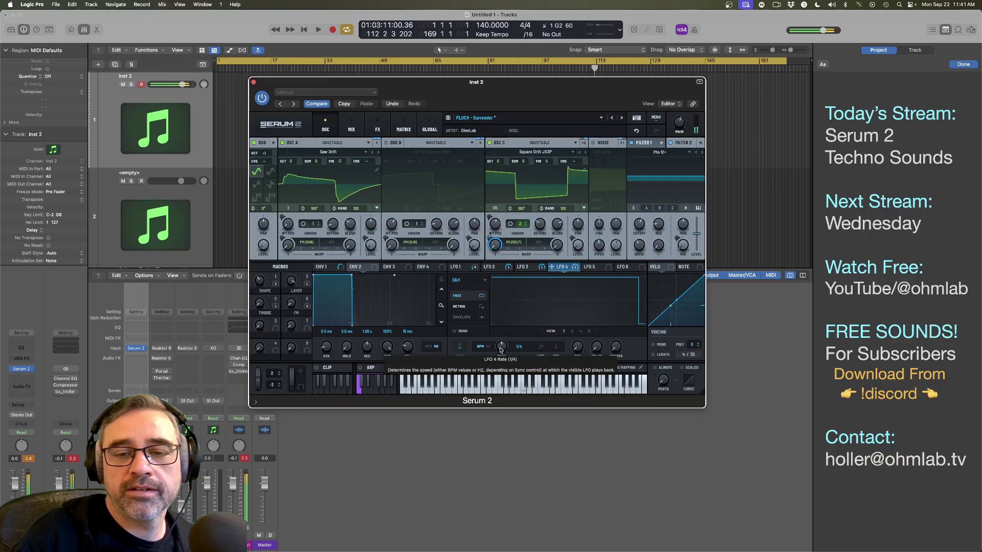
mouse_move(500, 350)
mouse_down()
mouse_move(502, 341)
mouse_move(500, 357)
mouse_up()
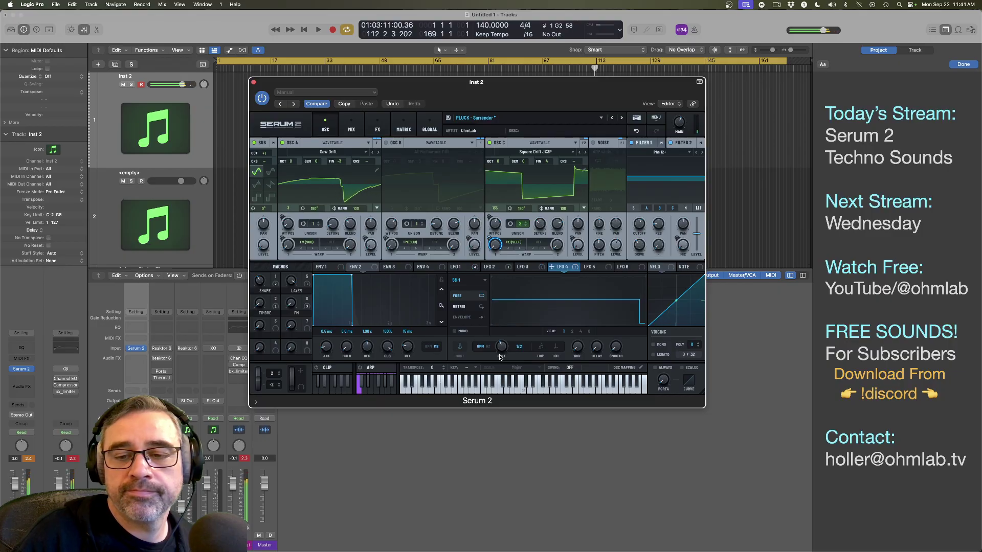
click(580, 332)
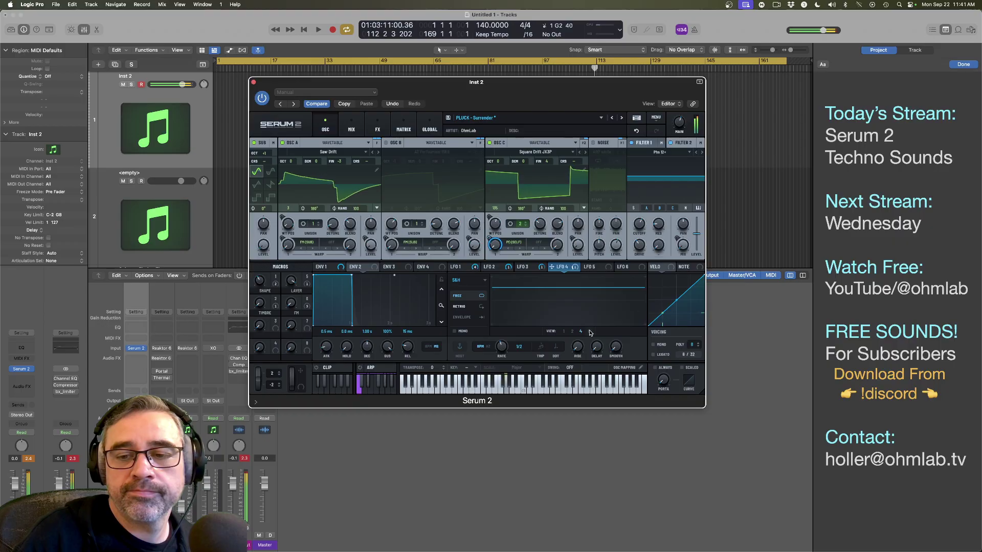
click(564, 332)
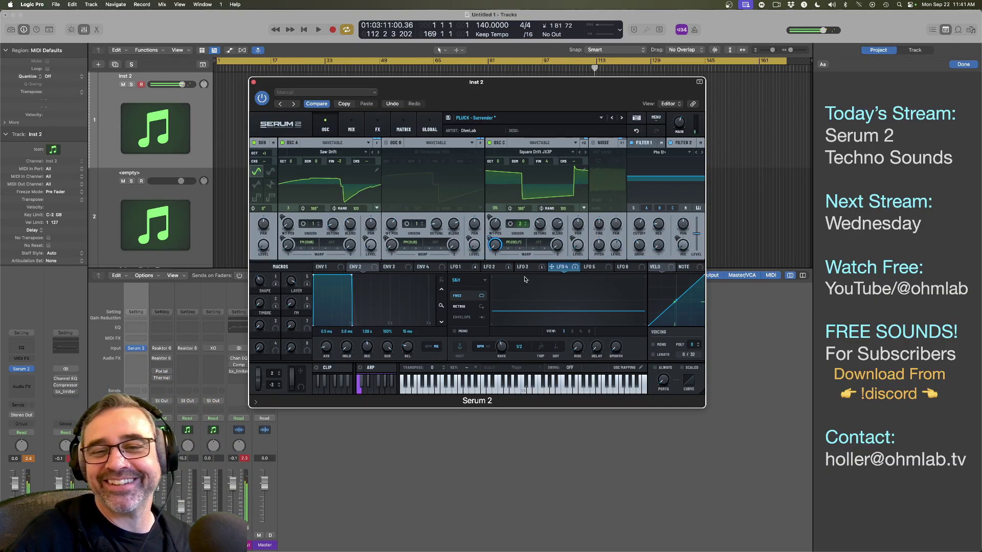
Step: Remove all modulation destinations from LFO 4
right_click(566, 268)
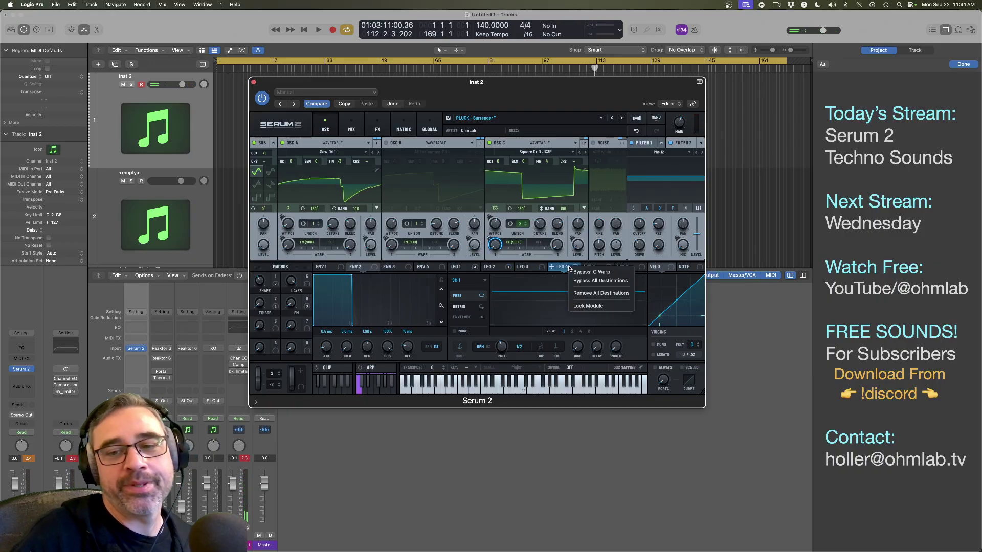
click(574, 293)
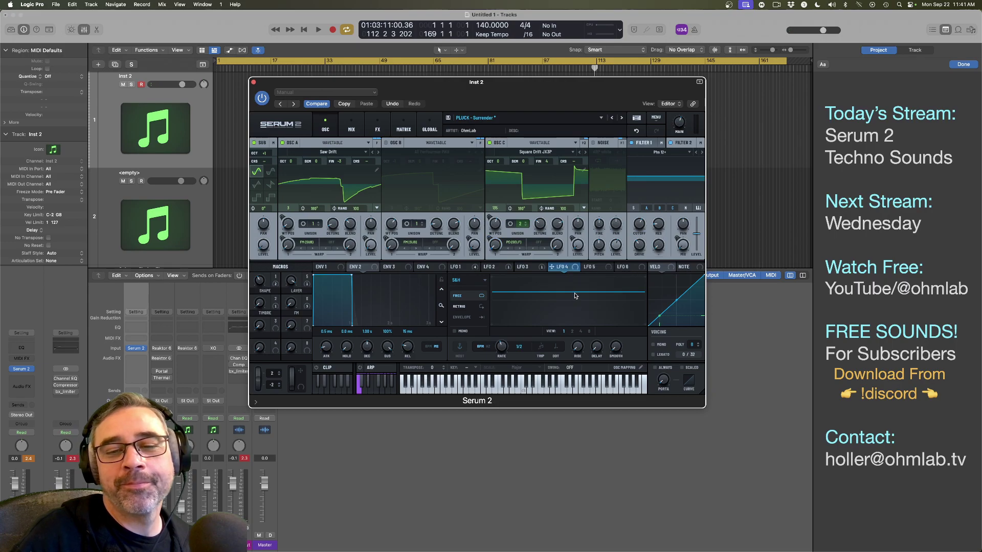
Step: Display LFO 1 and audition the pluck while varying the Shape, Timbre and FM macros
click(460, 268)
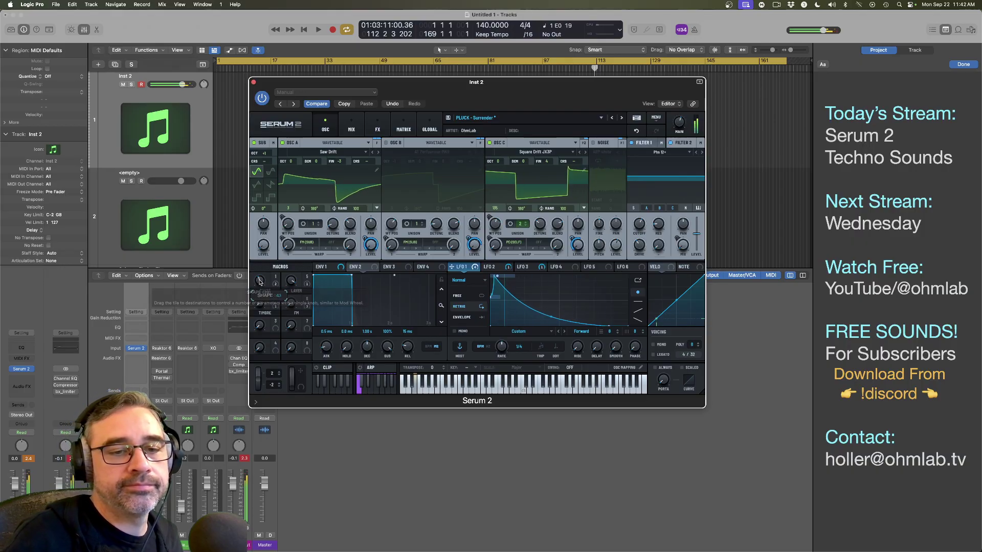
drag(259, 287, 259, 226)
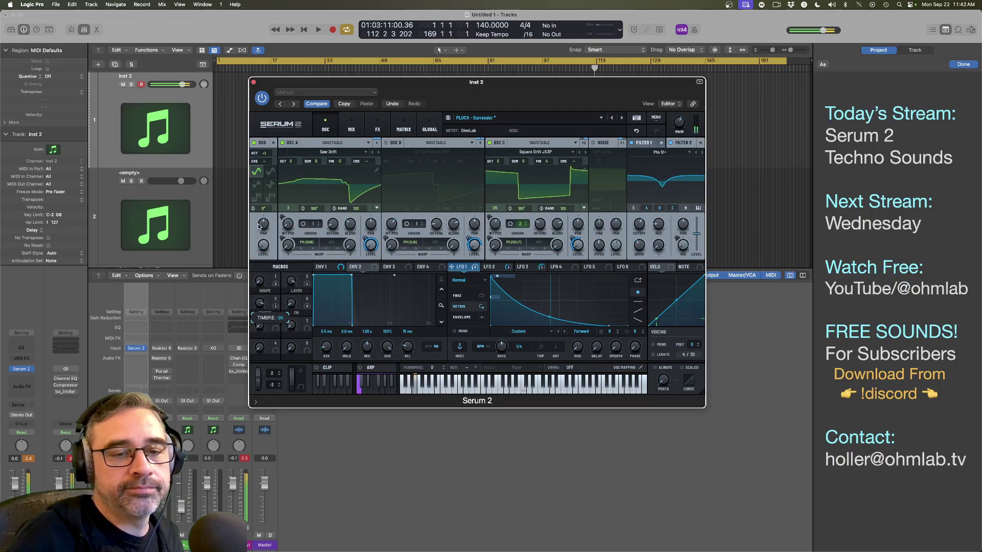
drag(290, 281, 287, 221)
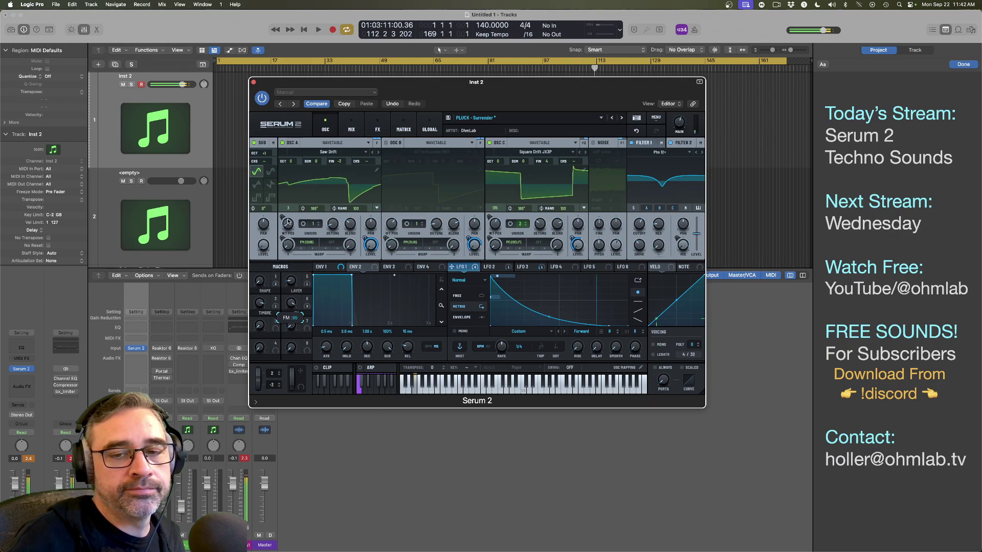
drag(288, 266, 288, 290)
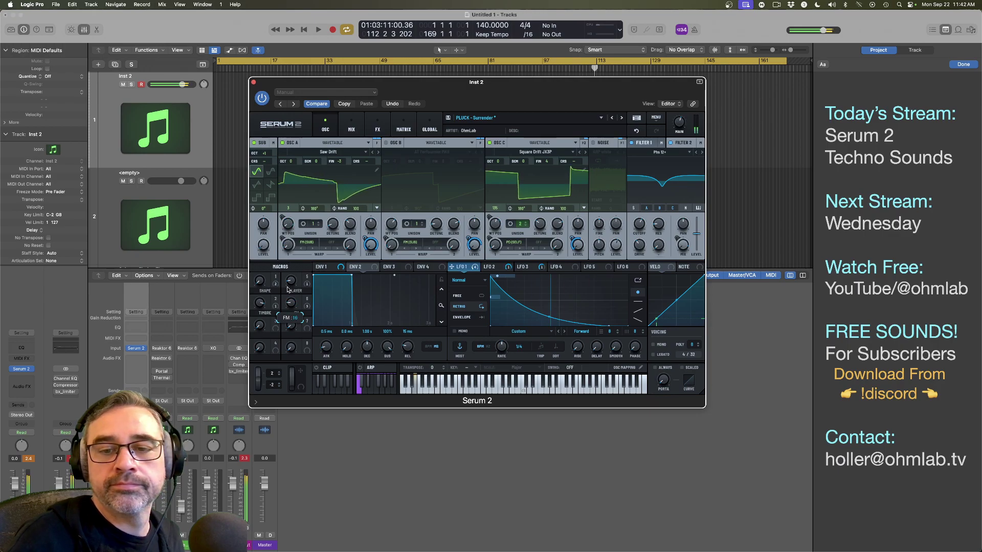
drag(287, 213, 286, 244)
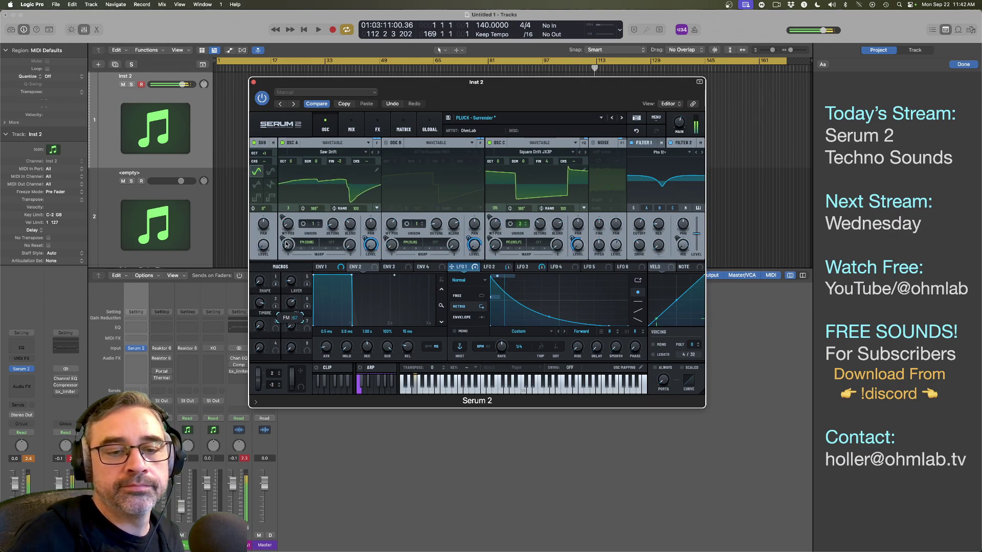
drag(260, 280, 257, 218)
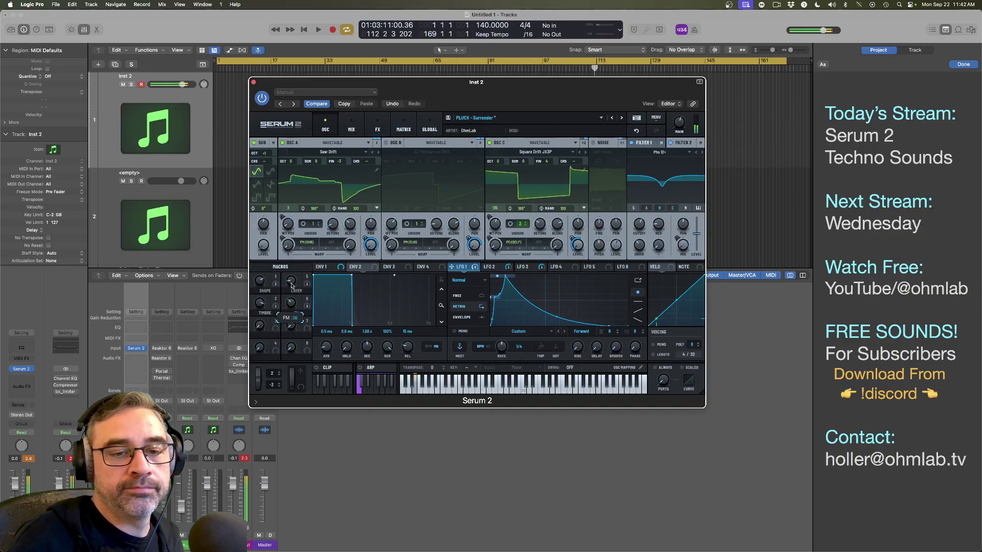
drag(294, 307, 292, 261)
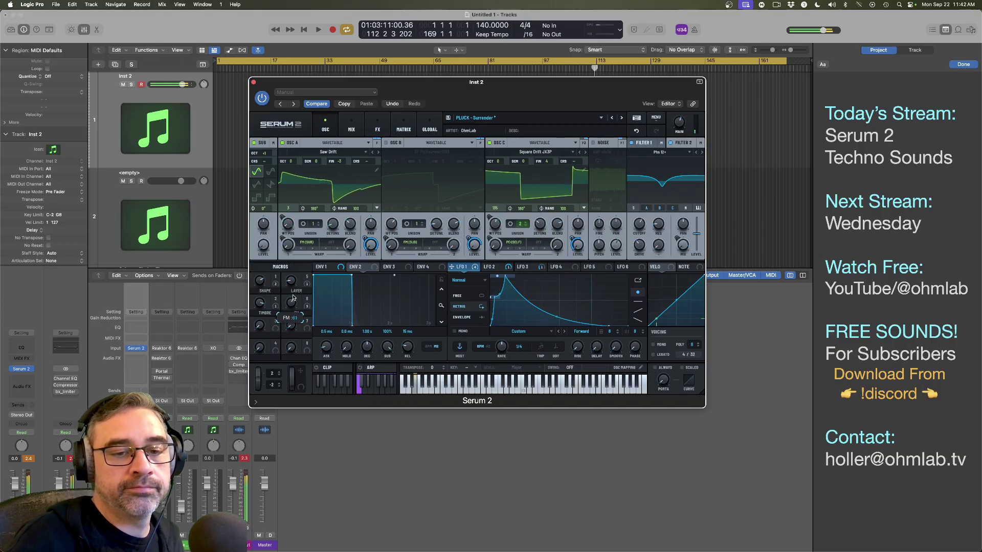
Step: Audition the pluck while sweeping the FM macro up and down, and set it to about 62
drag(294, 270, 292, 289)
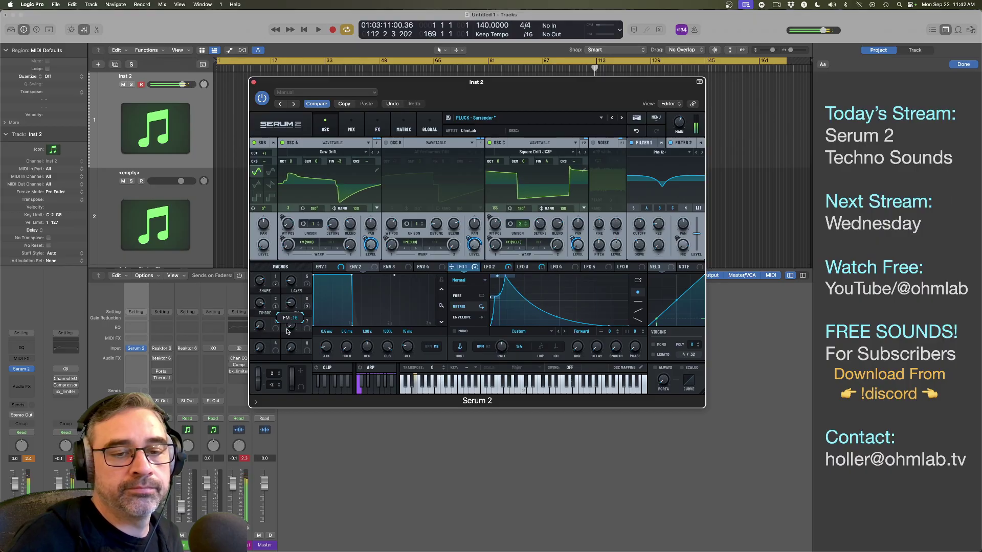
drag(286, 332, 284, 287)
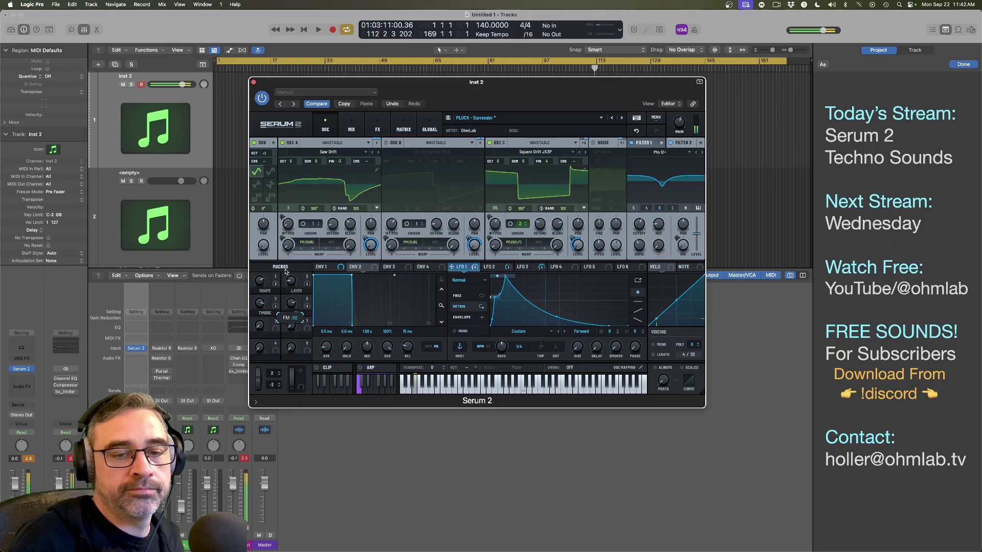
drag(283, 310, 294, 267)
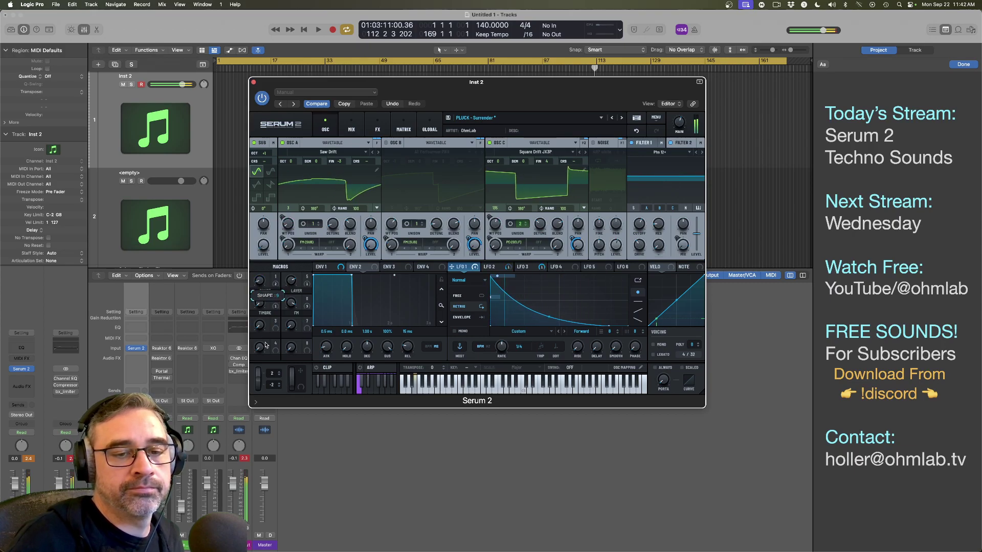
drag(291, 303, 290, 282)
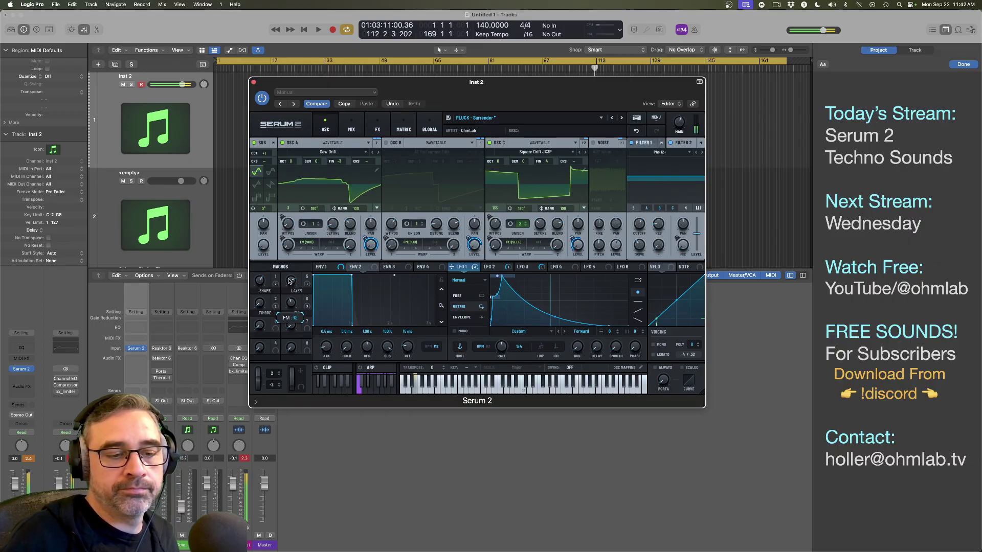
click(517, 444)
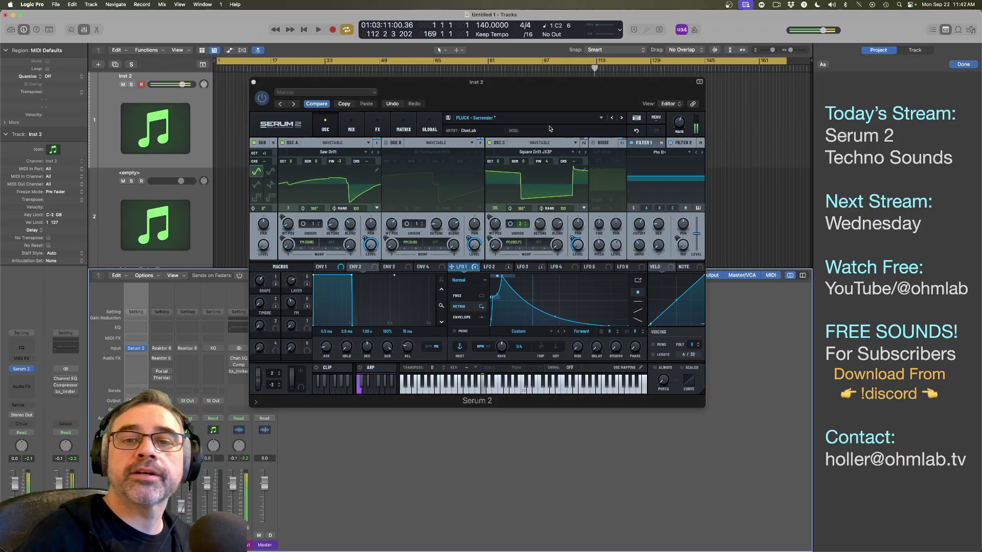
Step: Save the preset as PLUCK - Surrender in the User presets folder, replacing the existing file
click(448, 119)
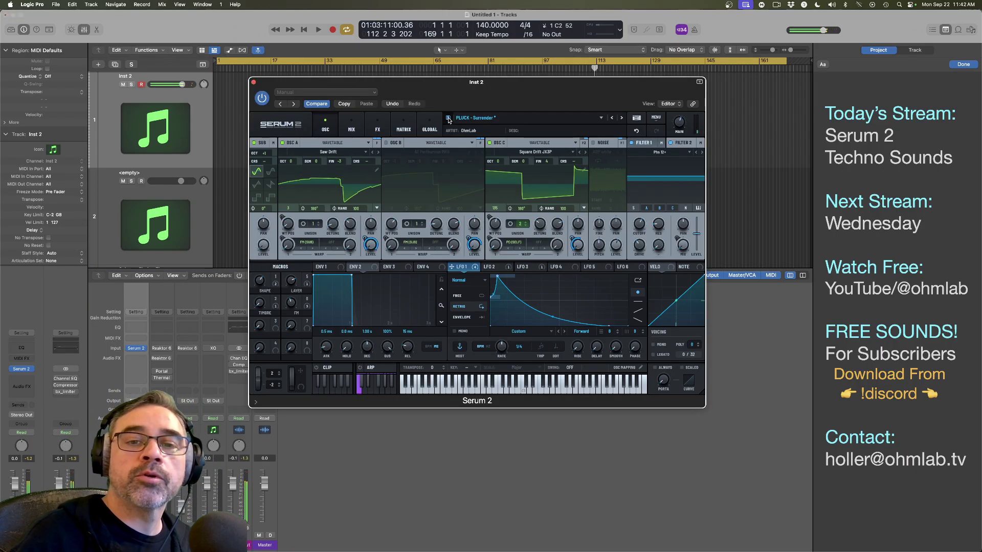
click(449, 119)
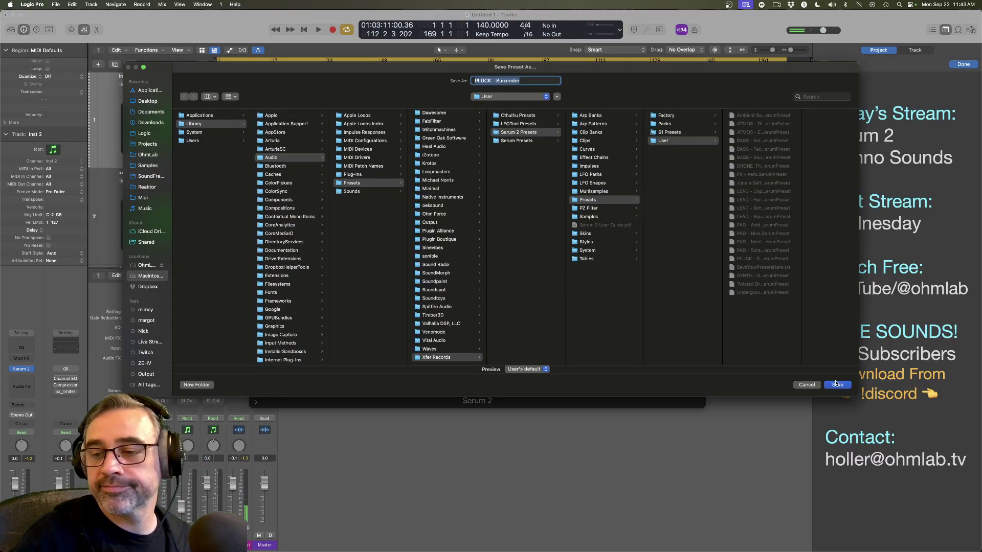
click(836, 385)
click(523, 273)
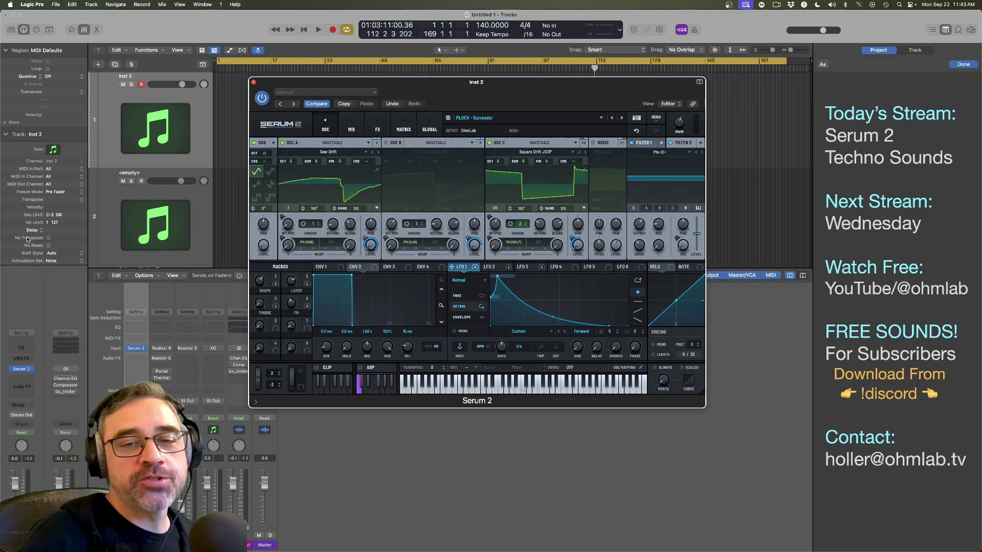
Step: Turn on oscillator B and select the Shape macro as modulation source
click(387, 143)
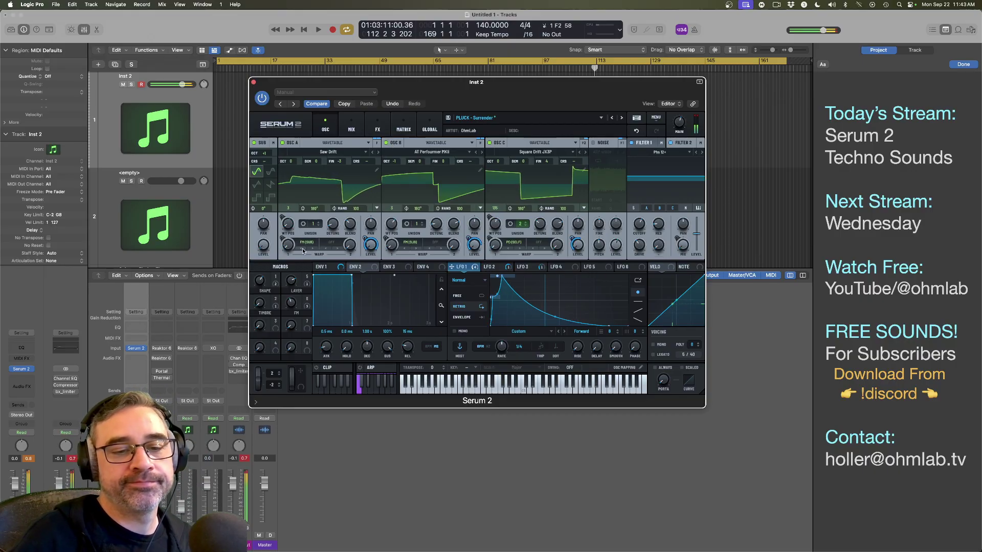
click(143, 459)
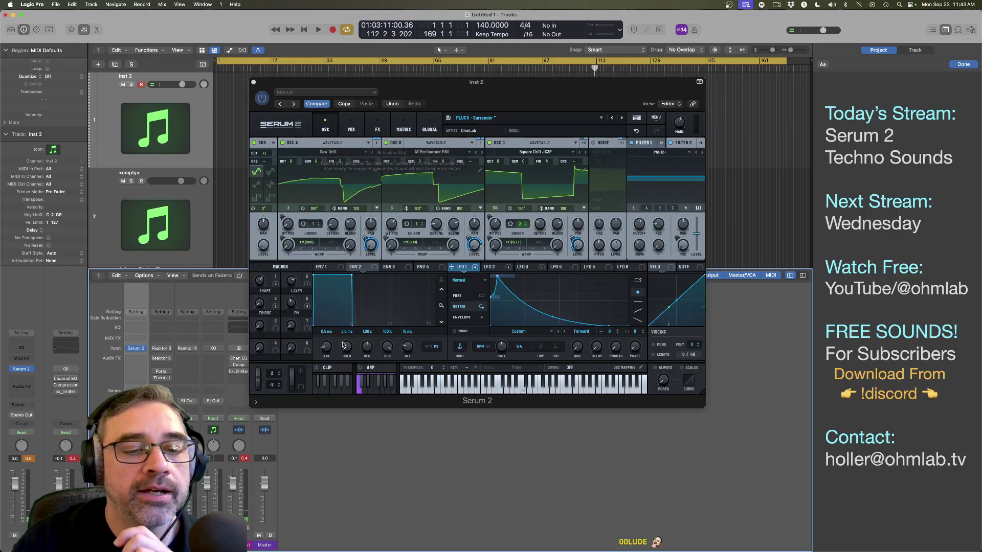
click(275, 279)
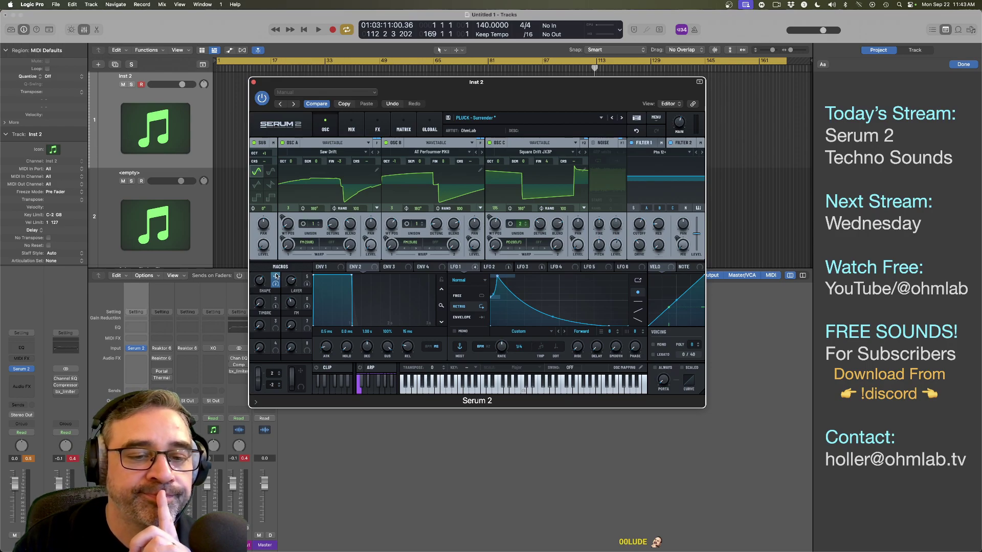
Step: Change the effects rack's distortion type to Sine Shaper and adjust its mix and drive
click(378, 125)
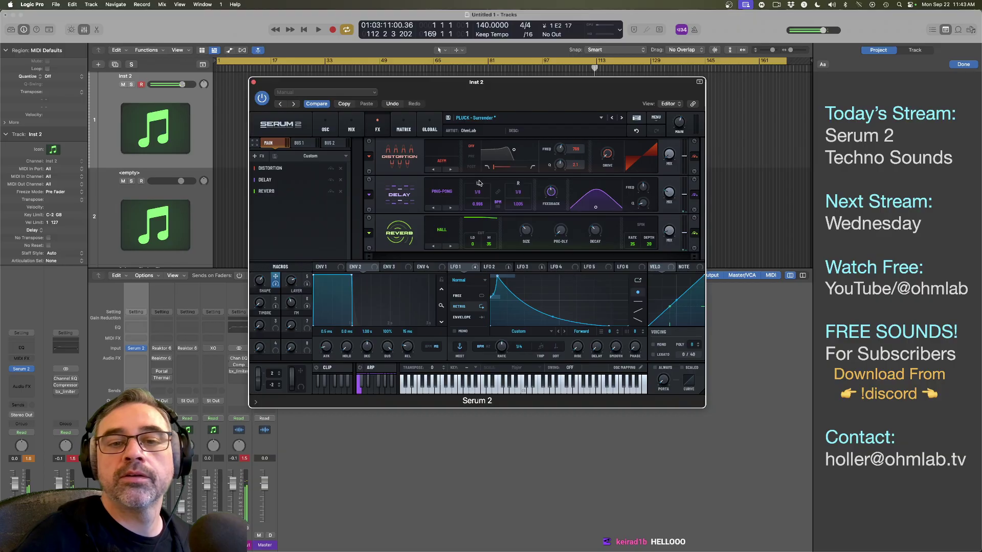
click(443, 162)
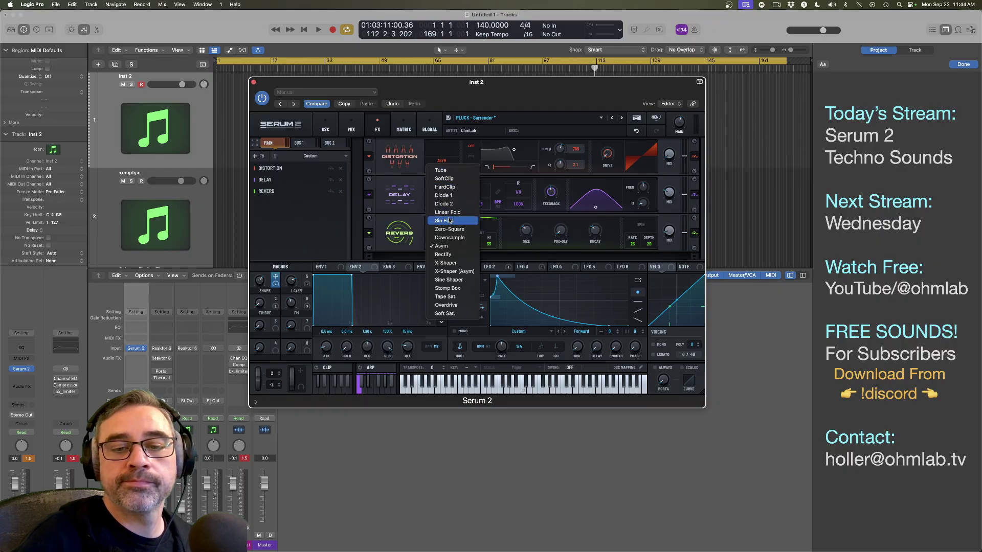
click(453, 280)
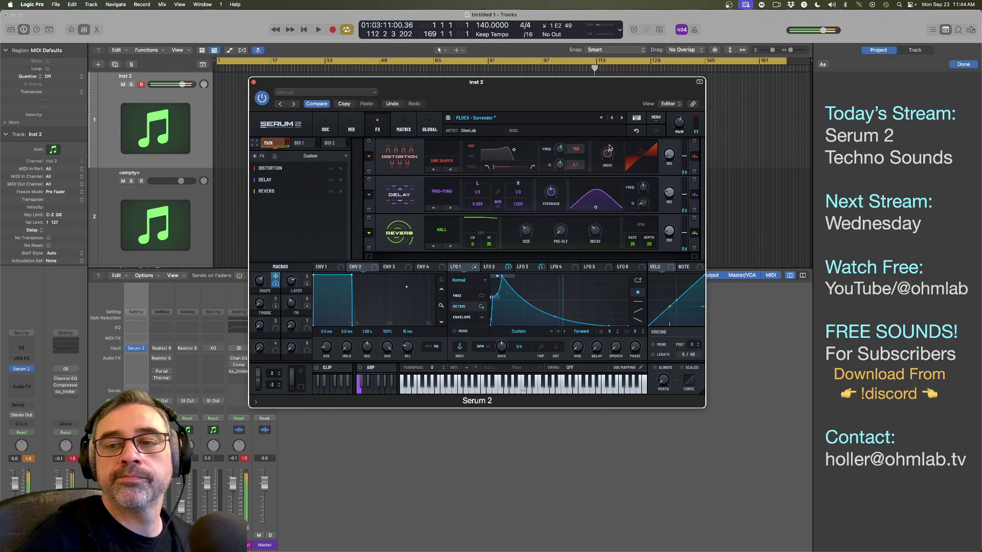
drag(670, 152, 671, 123)
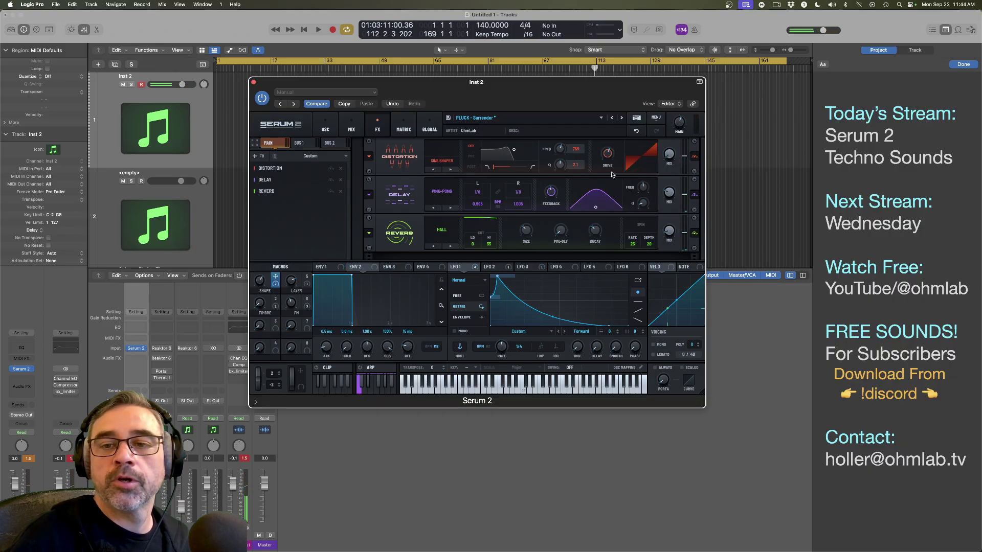
drag(608, 154, 602, 187)
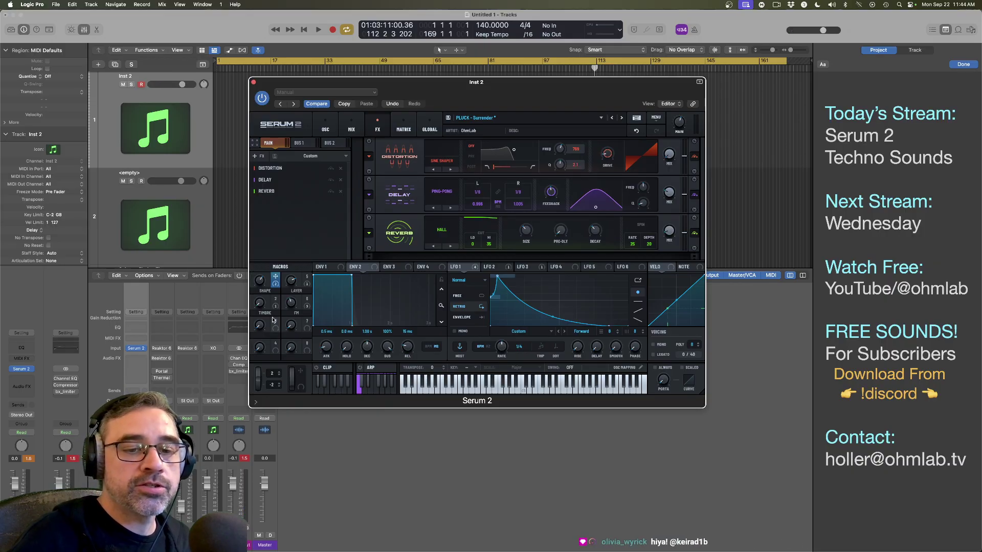
Step: Assign Macro 3 to the distortion's drive and mix, and adjust the drive modulation depth
drag(275, 325, 601, 148)
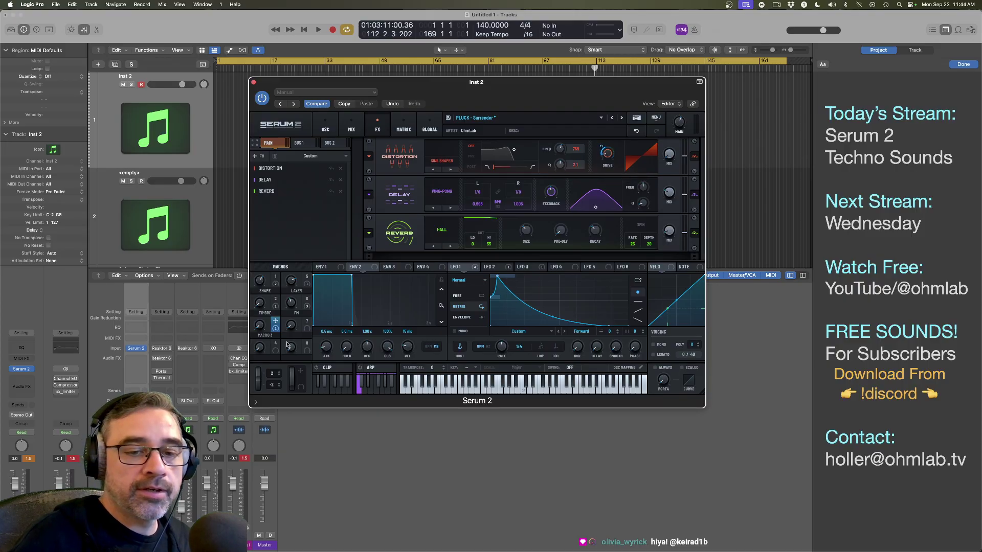
drag(276, 323, 663, 177)
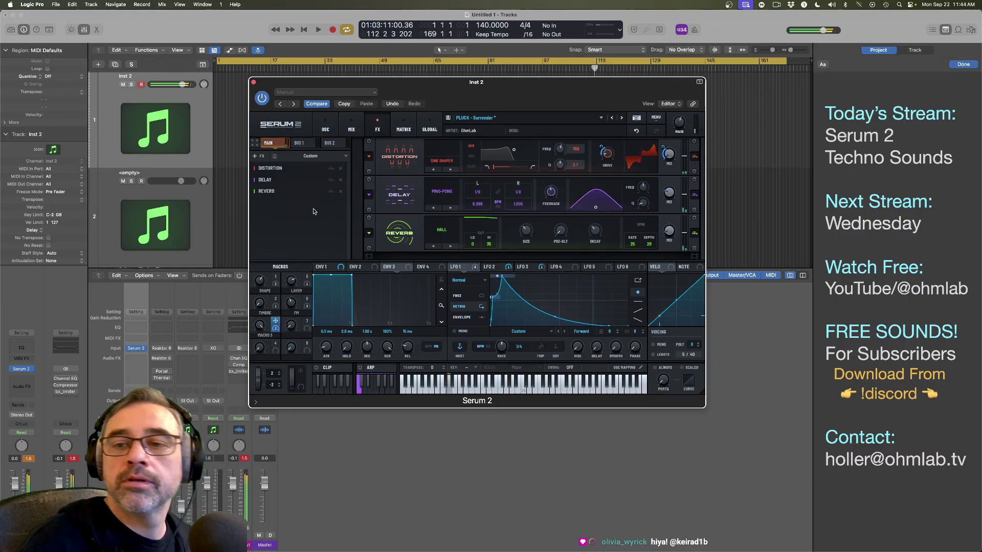
mouse_move(664, 145)
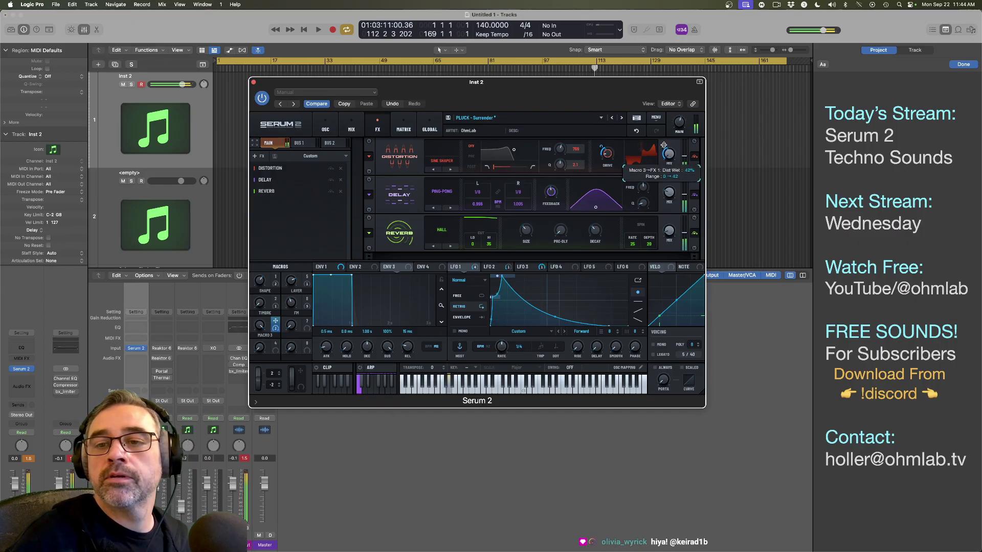
mouse_move(601, 145)
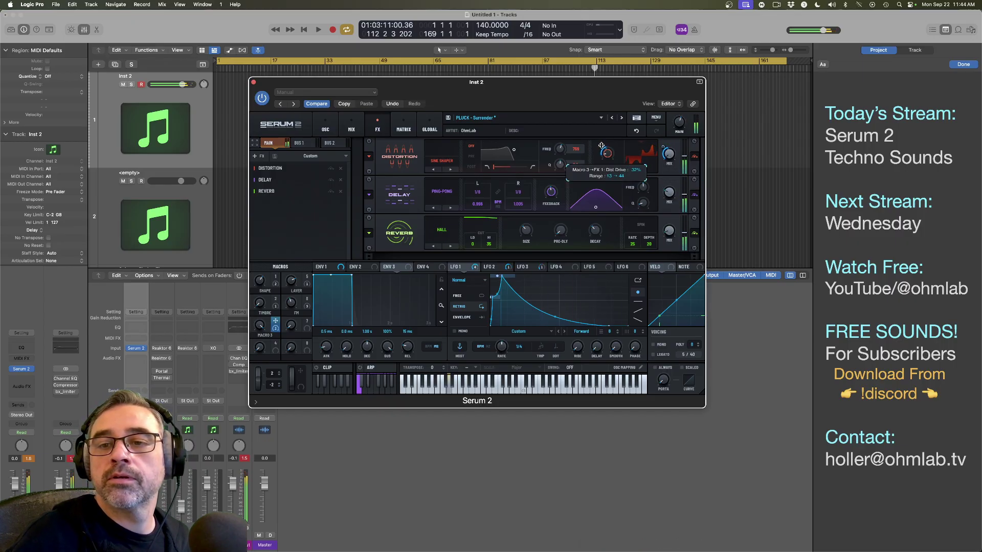
drag(602, 145, 602, 144)
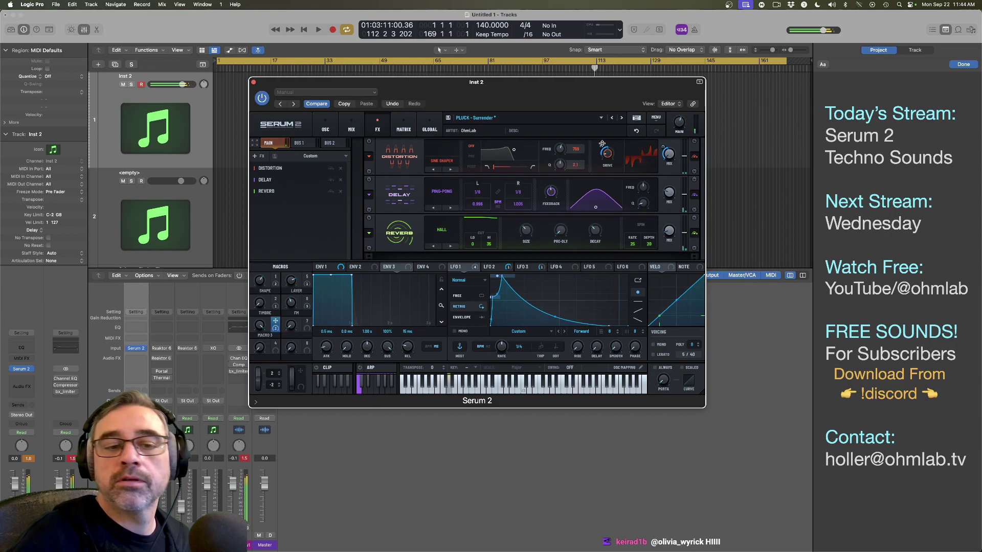
Step: Rename Macro 3 as Drive
double_click(267, 337)
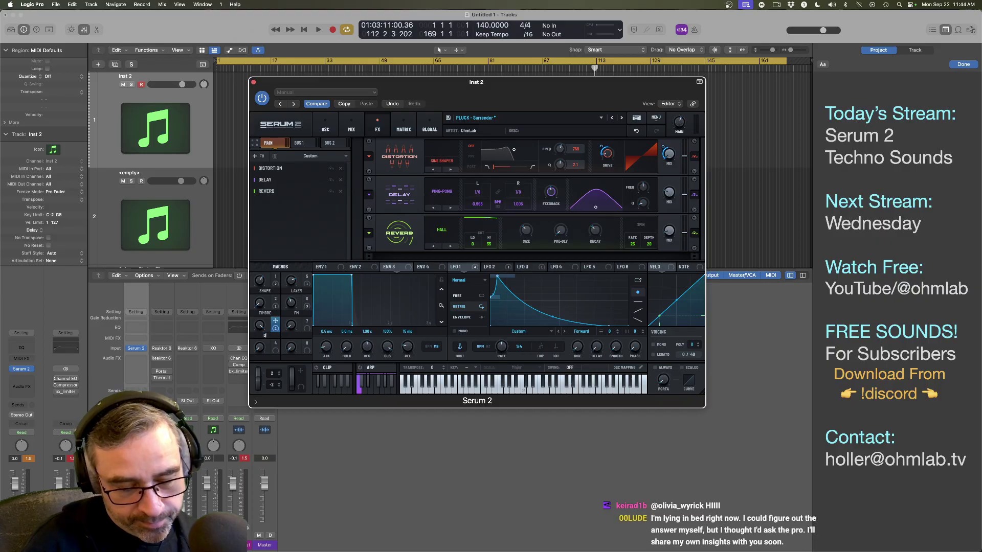
text(Drive)
key(Return)
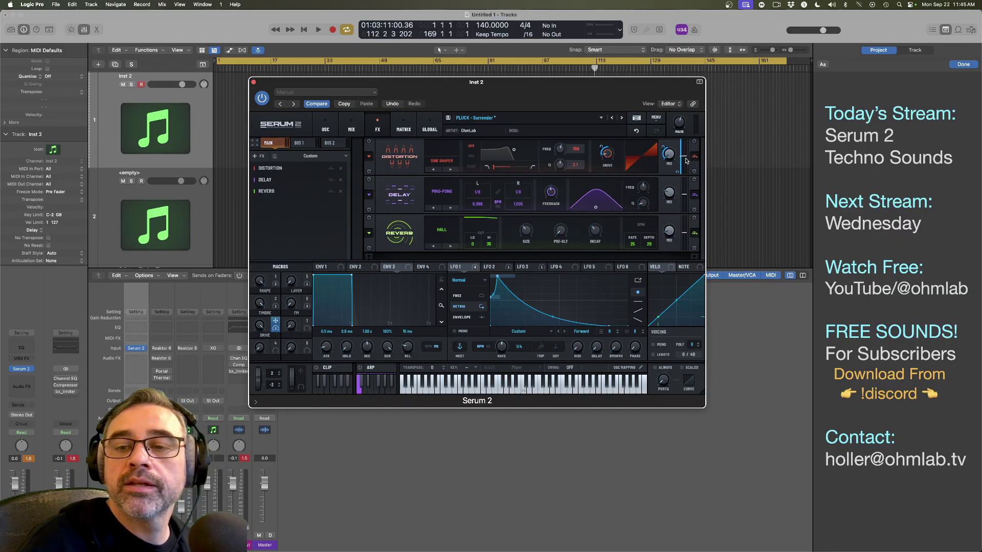
Step: Lower the Drive macro's modulation depth on the distortion's output level
mouse_move(685, 160)
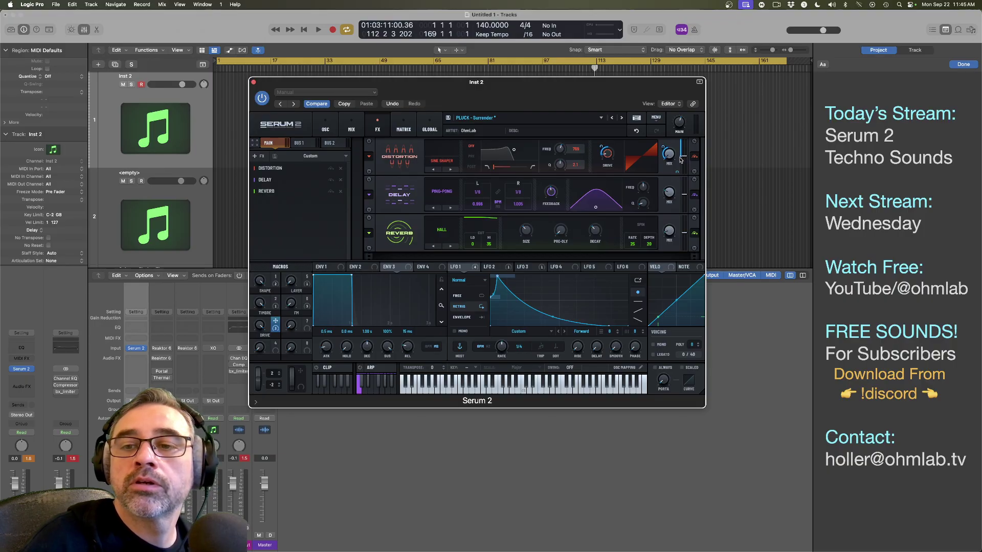
mouse_move(678, 179)
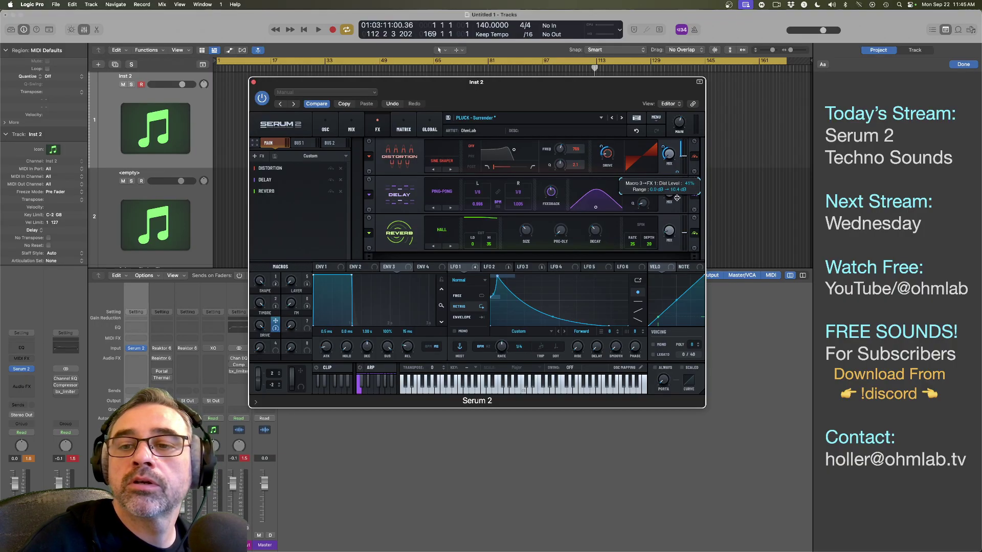
drag(676, 198, 675, 218)
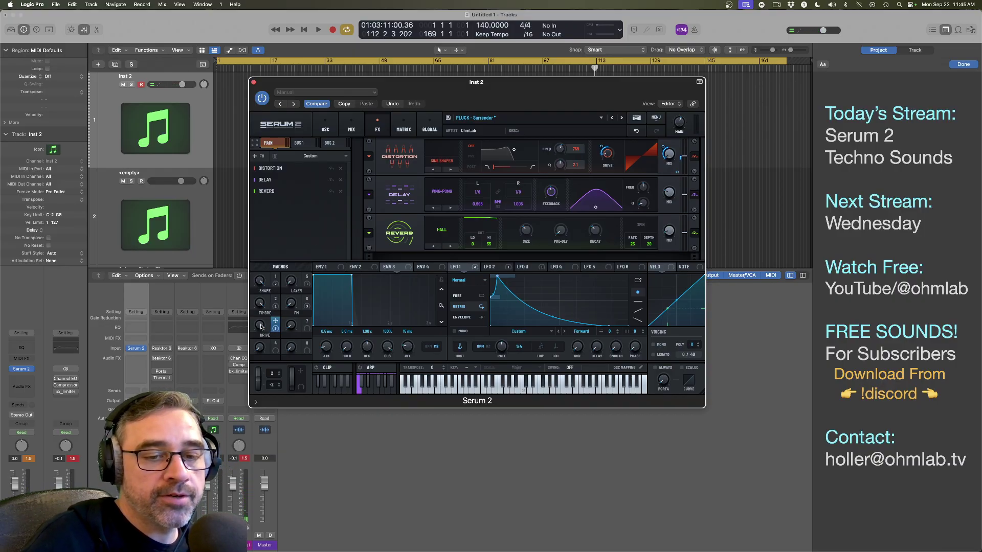
Step: Sweep the Drive macro down and up while auditioning the pluck, checking its modulation of the distortion level
mouse_move(261, 327)
mouse_down()
mouse_move(259, 401)
mouse_move(260, 322)
mouse_up()
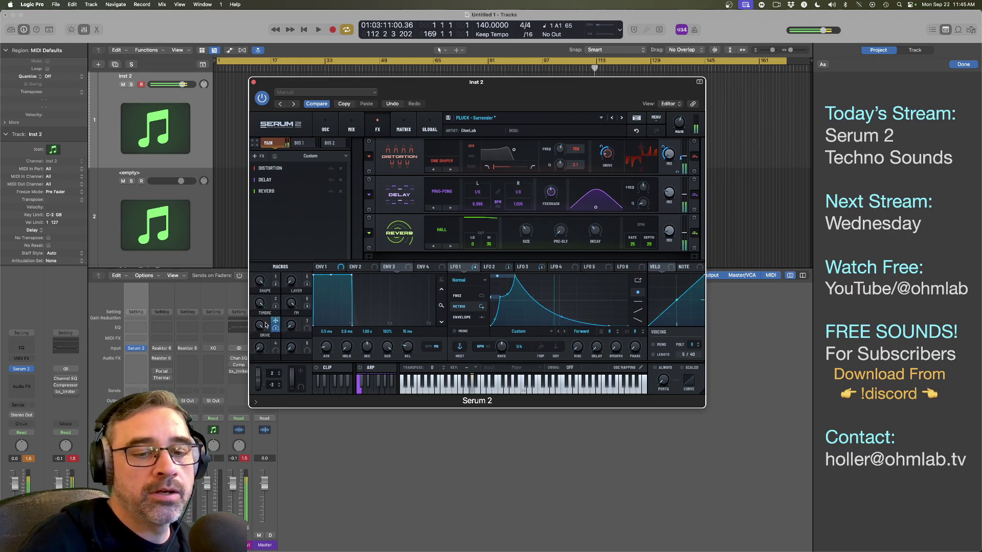
drag(266, 325, 261, 361)
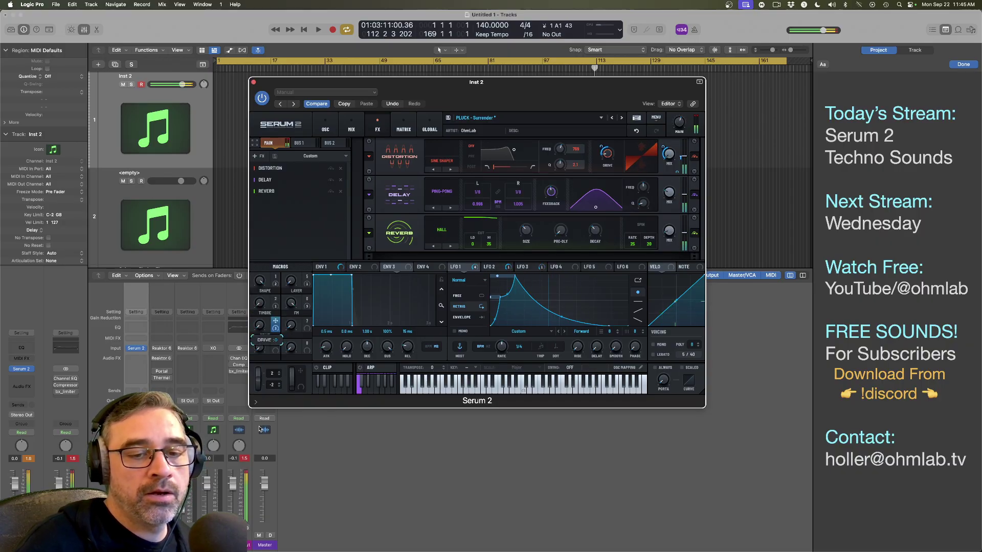
drag(259, 429, 260, 328)
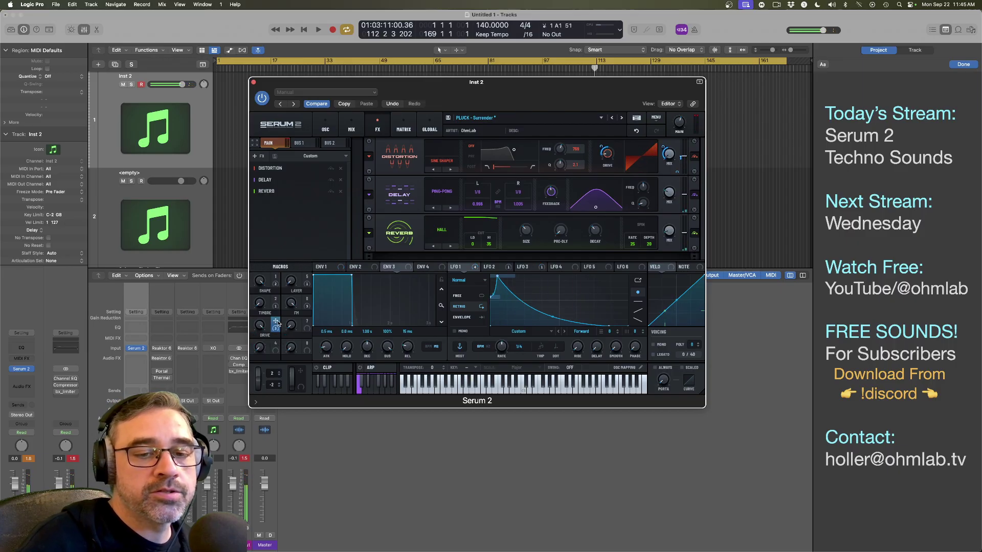
mouse_move(678, 173)
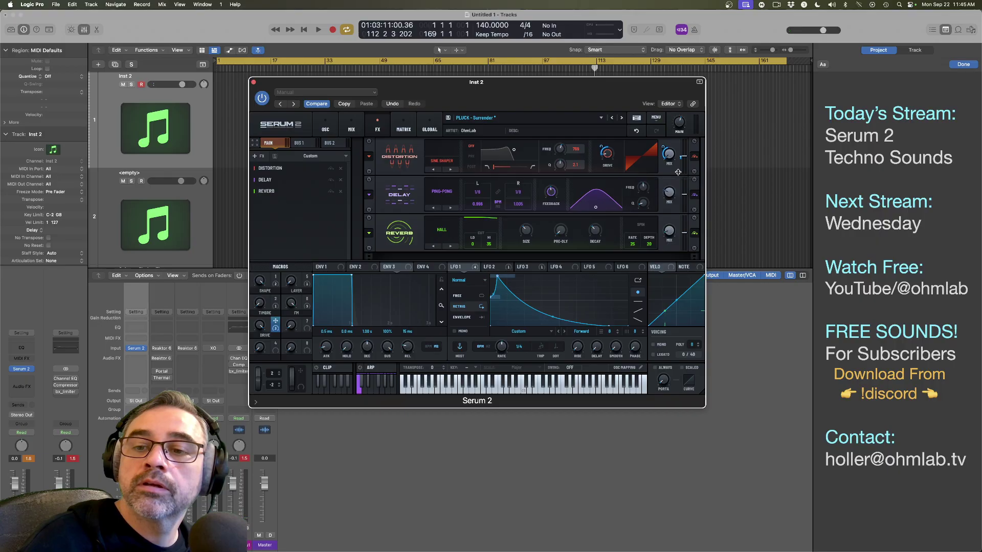
drag(260, 328, 262, 422)
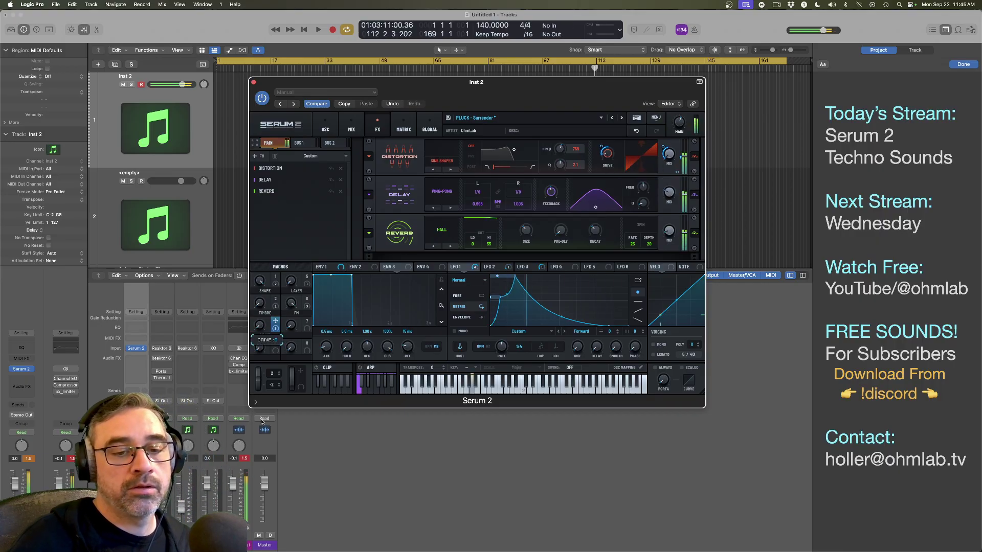
drag(262, 455, 261, 319)
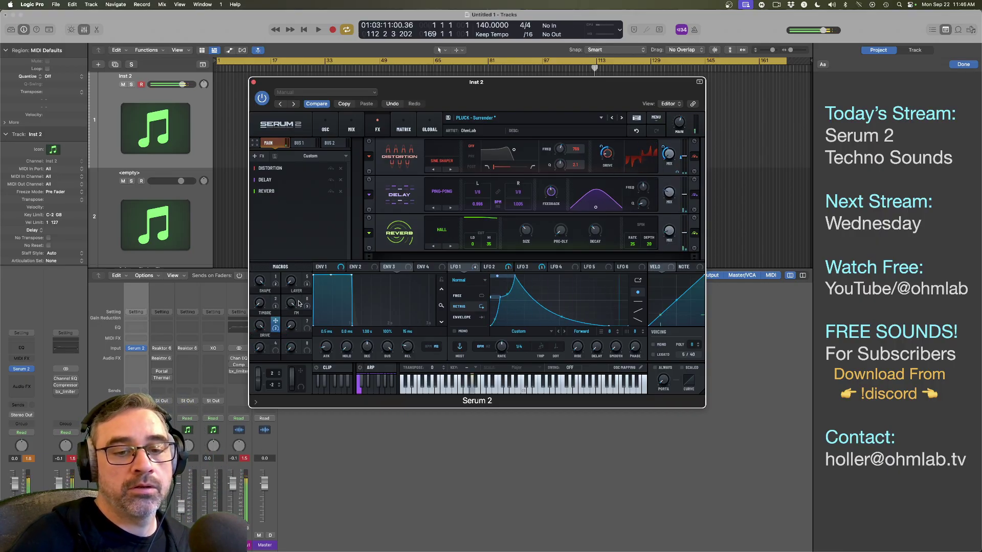
Step: Raise the Layer macro, then audition the pluck while sweeping the Drive and FM macros
drag(290, 281, 287, 175)
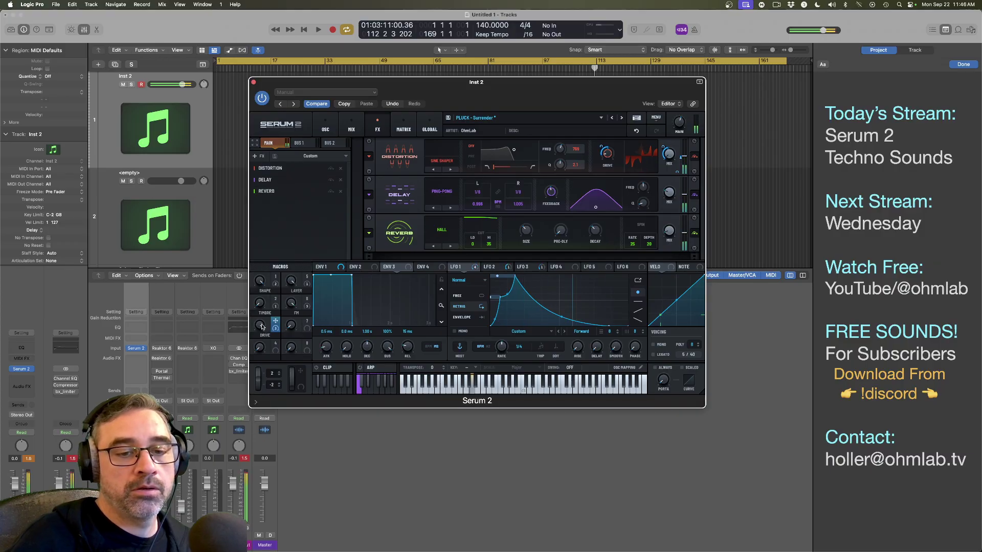
drag(262, 327, 263, 415)
drag(265, 480, 267, 246)
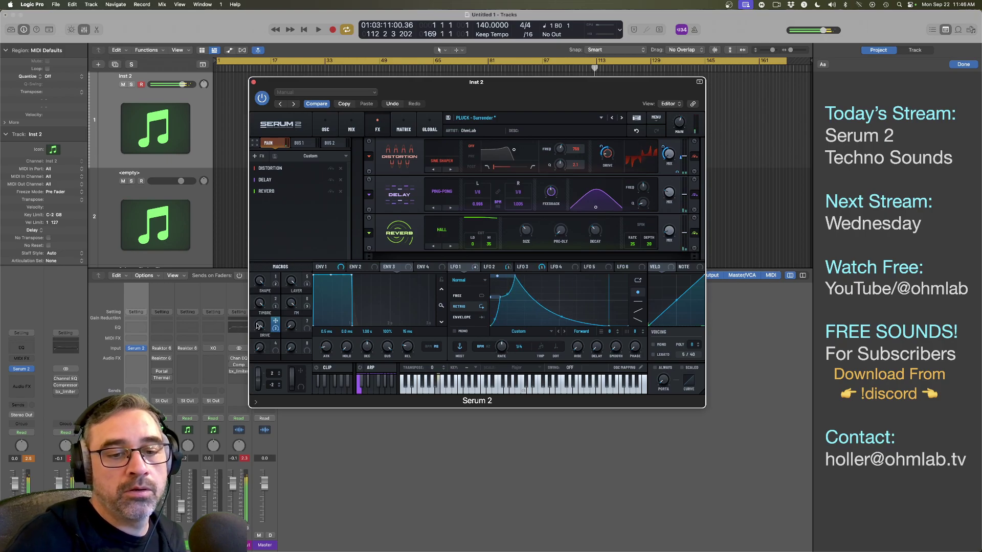
drag(259, 326, 256, 449)
drag(291, 303, 287, 365)
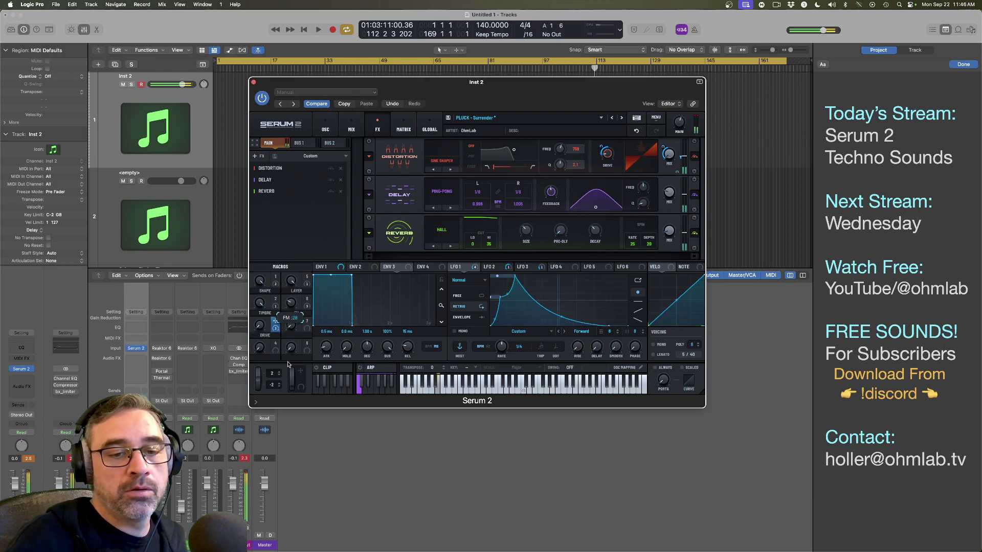
Step: Audition the pluck while sweeping the Drive macro, checking its modulation depth on the distortion mix
mouse_move(260, 327)
mouse_down()
mouse_move(248, 204)
mouse_move(251, 335)
mouse_up()
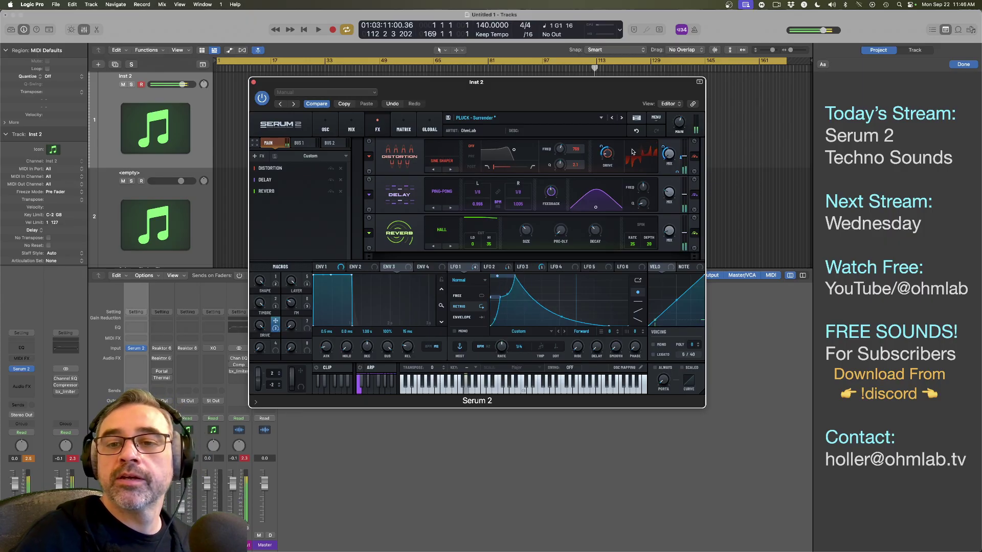
mouse_move(602, 148)
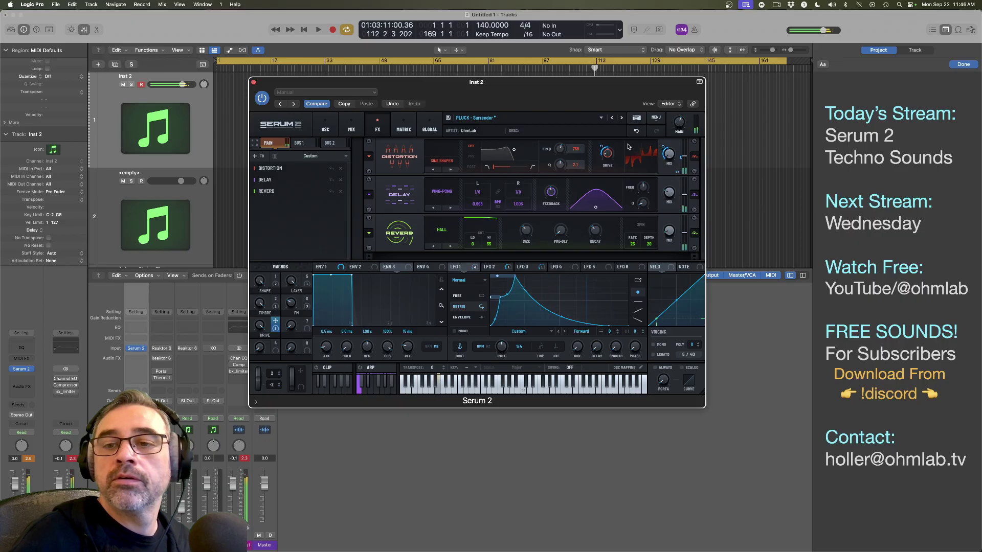
mouse_move(662, 145)
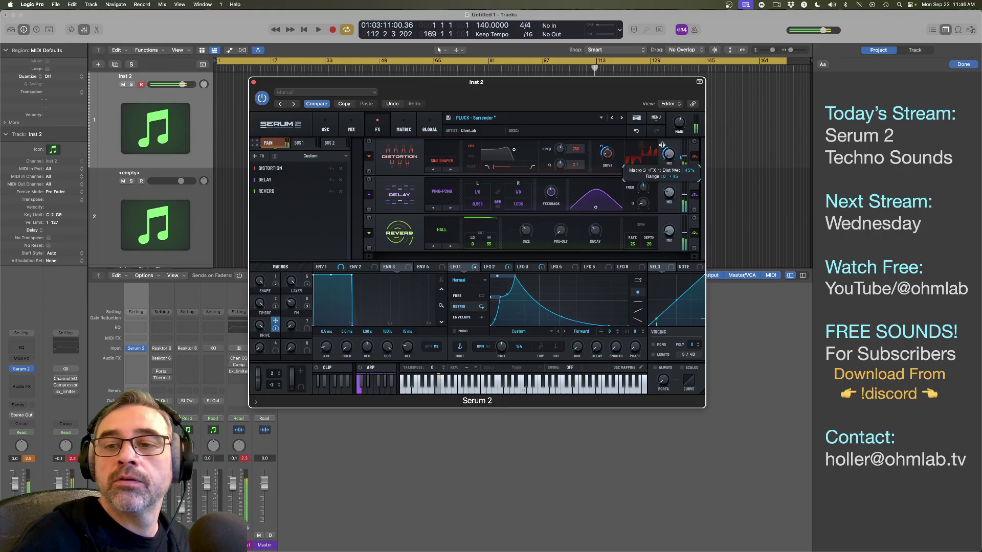
mouse_move(259, 327)
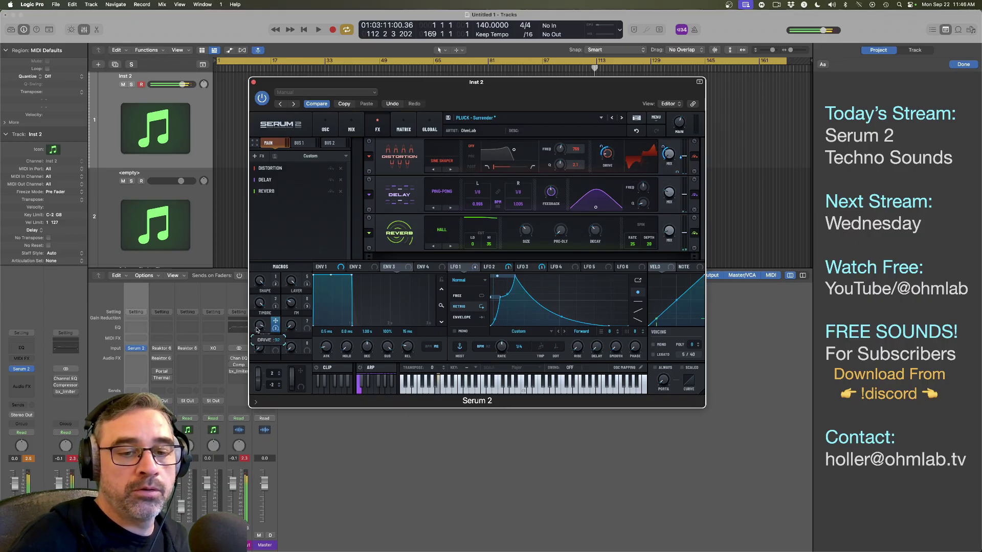
drag(258, 330, 254, 303)
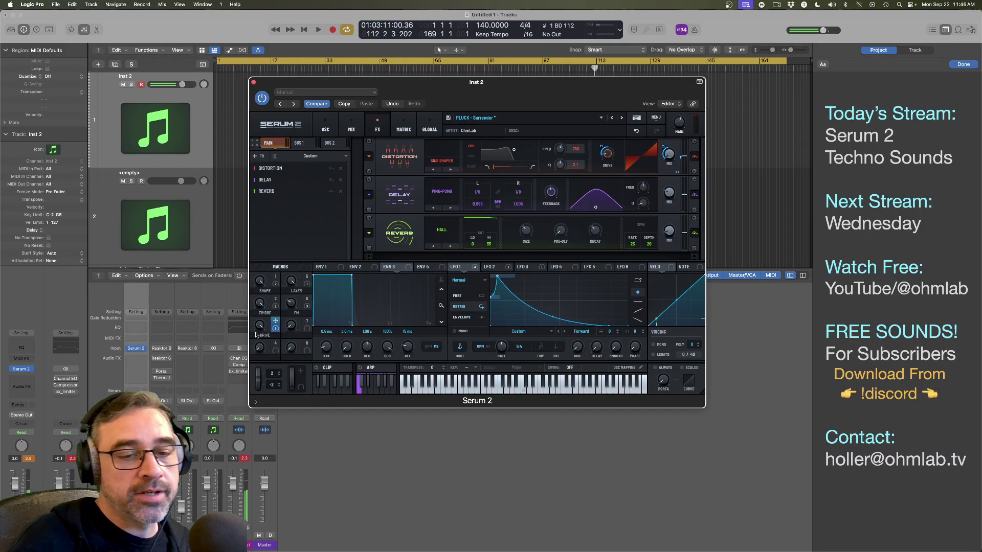
Step: Reset the mixer's peak level readout and compare the pluck's output level while sweeping the Drive macro
click(73, 460)
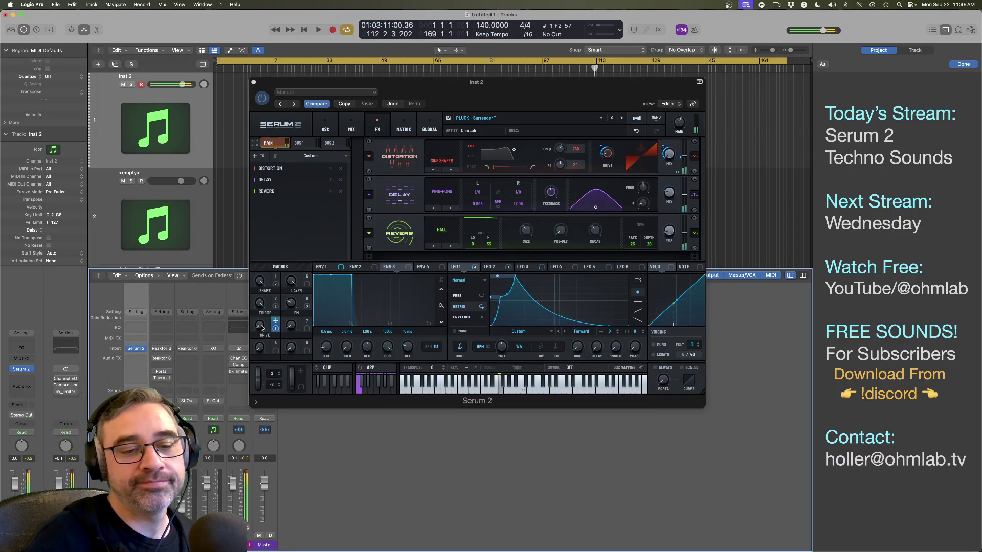
drag(261, 326, 265, 266)
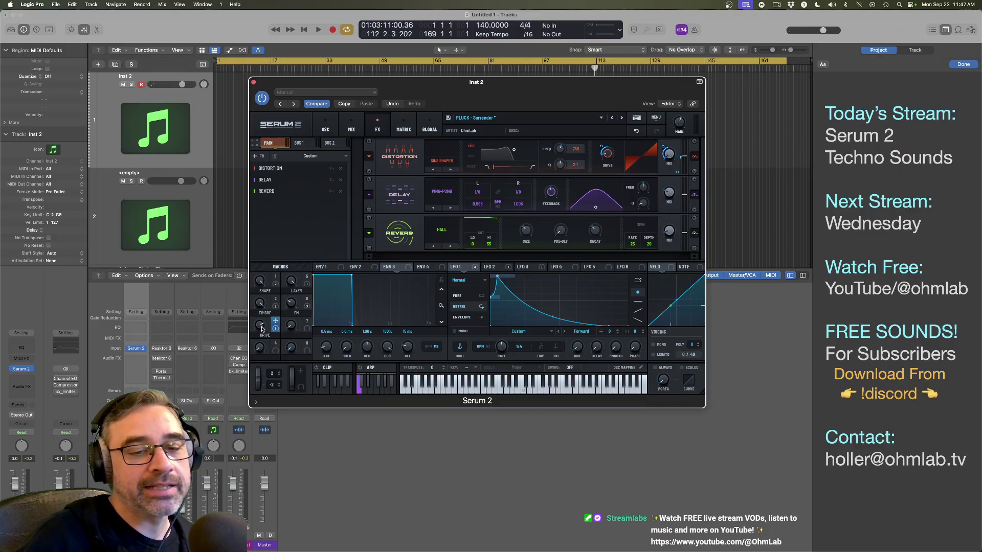
mouse_move(262, 330)
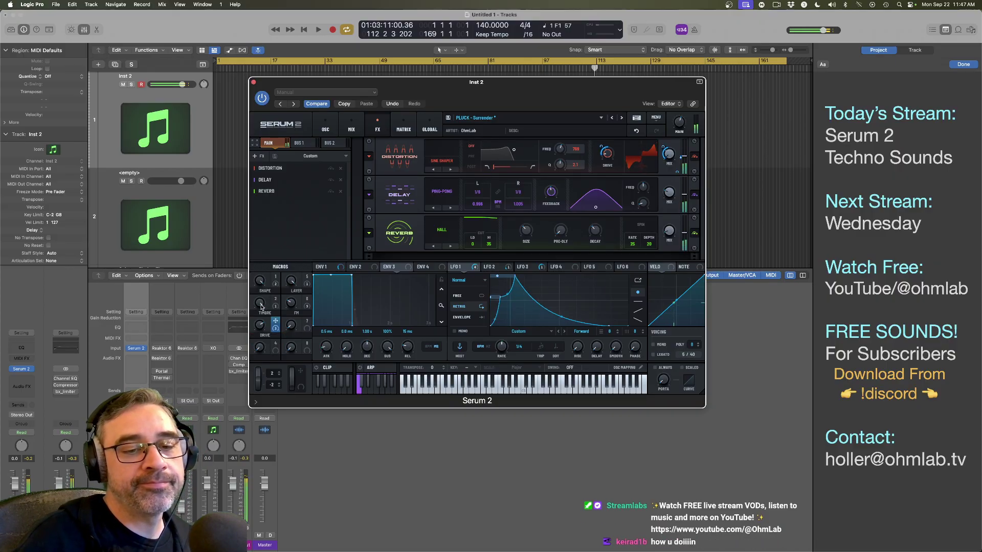
Step: Readjust the Timbre, Shape, Layer and Drive macros while auditioning the pluck, and trim the main volume
drag(260, 304, 255, 379)
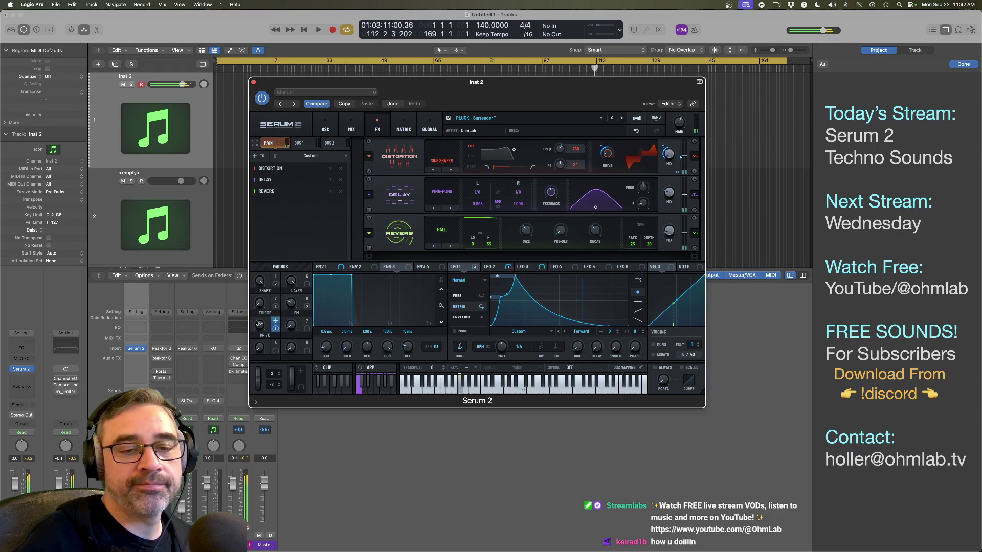
drag(260, 283, 275, 377)
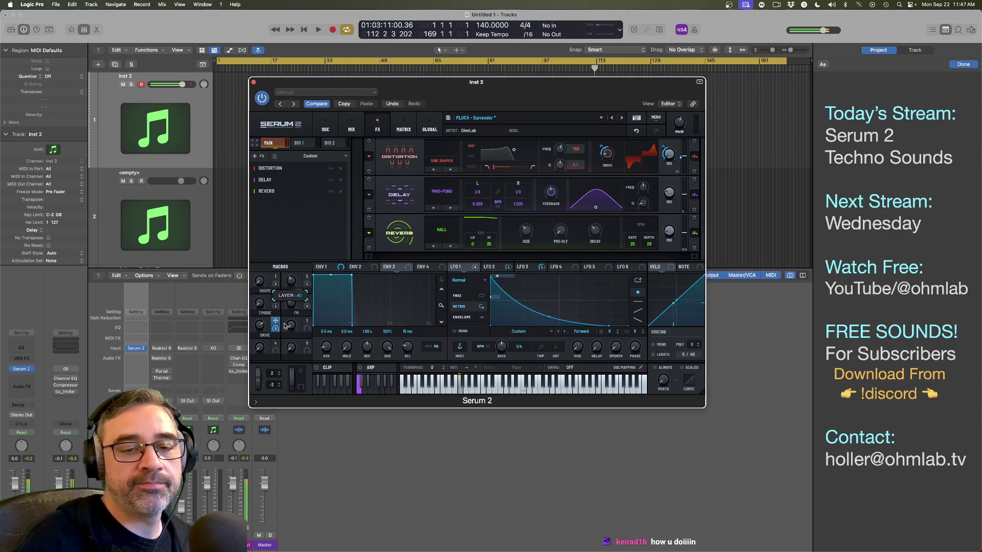
drag(263, 327, 261, 372)
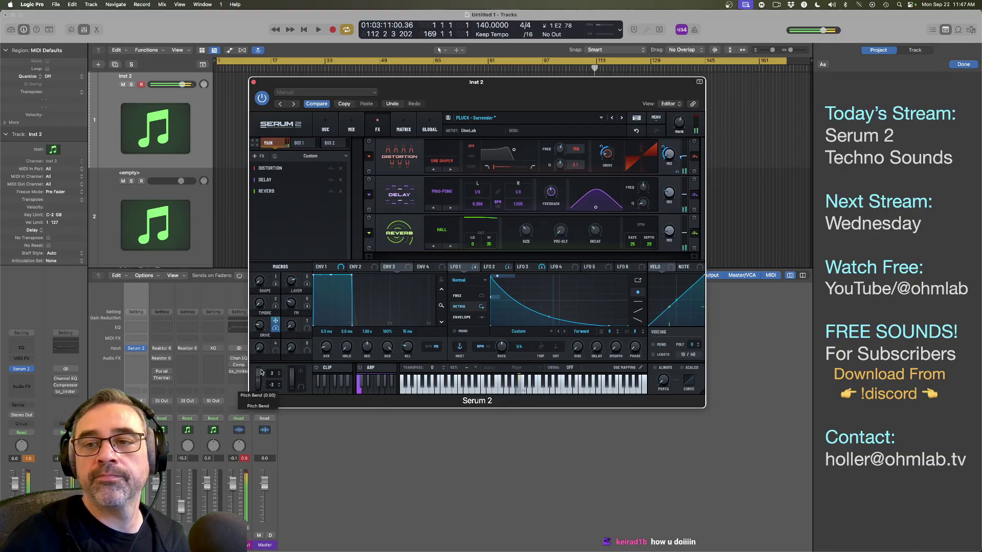
mouse_move(682, 127)
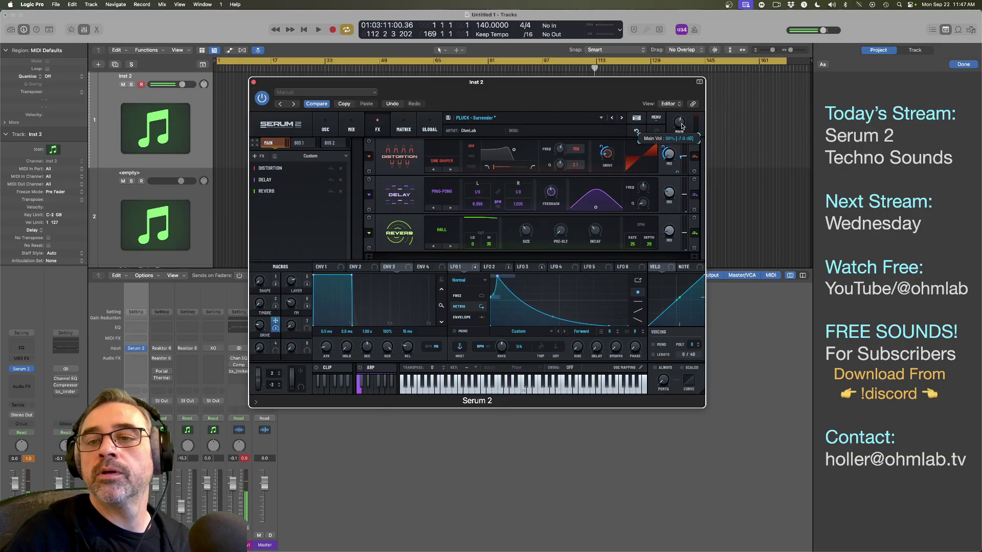
drag(681, 127, 681, 128)
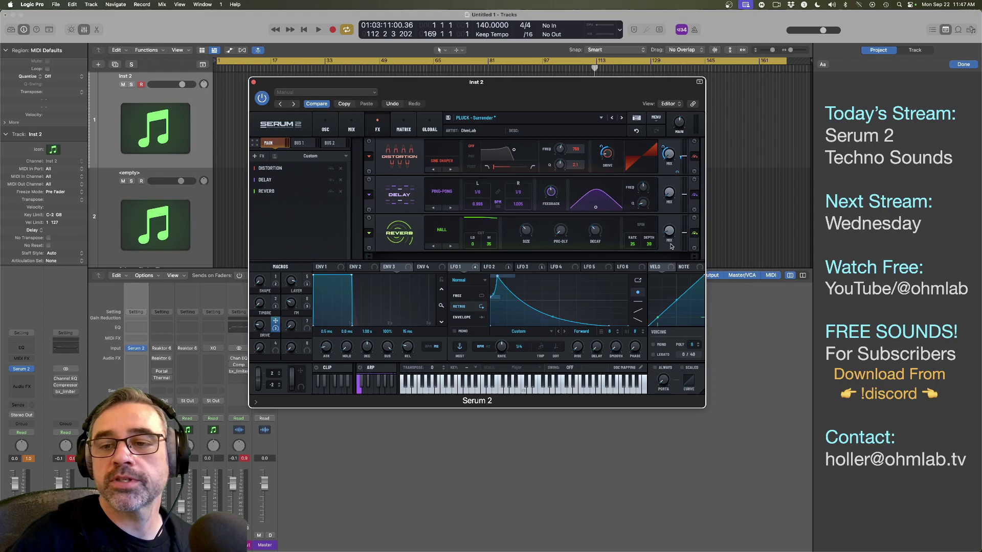
Step: Turn the reverb mix down, assign Macro 8 to the delay mix at 44% and to the reverb mix, and raise the macro
drag(669, 231, 669, 263)
drag(307, 344, 668, 193)
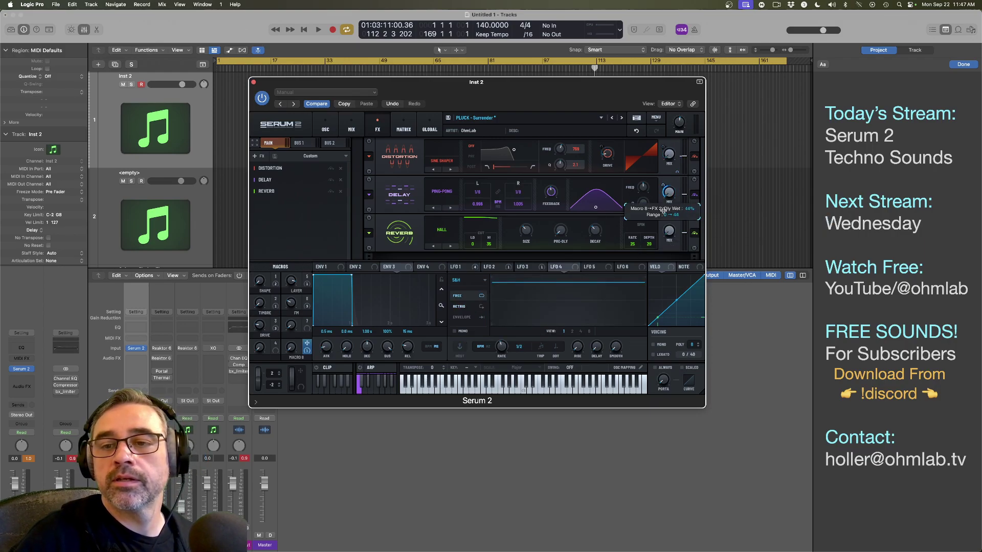
drag(306, 348, 662, 252)
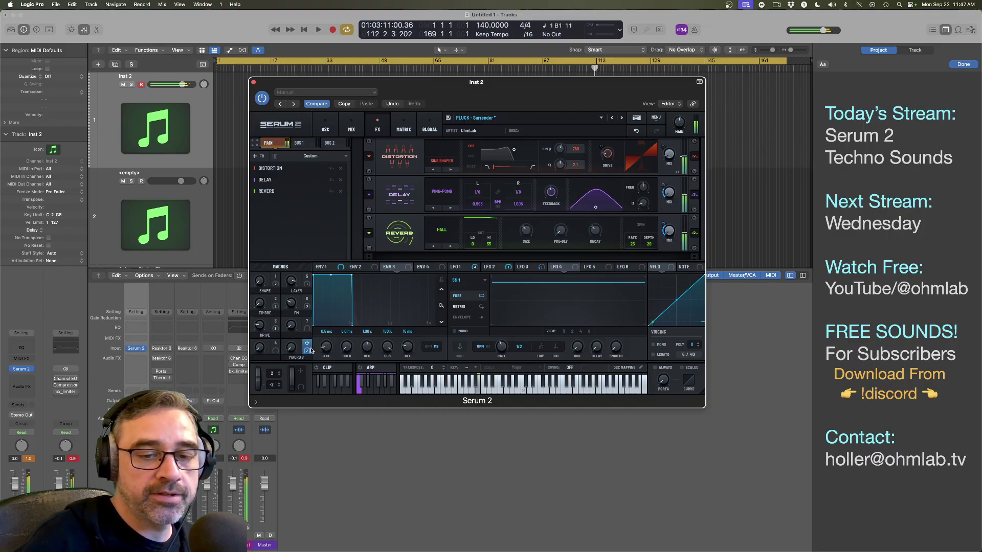
drag(291, 347, 294, 201)
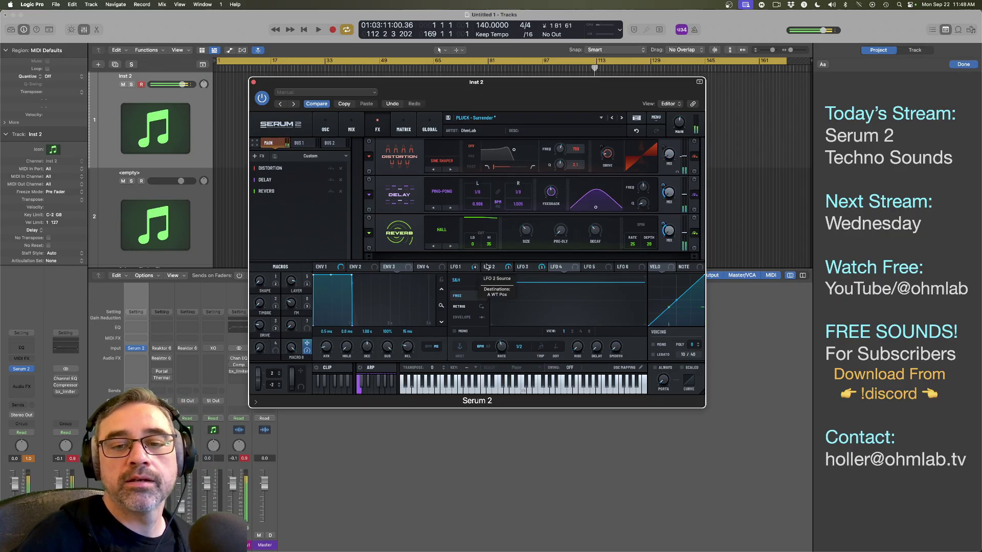
Step: Switch the reverb type to Vintage, adjust its decay, and shift the delay's filter slightly higher
click(450, 247)
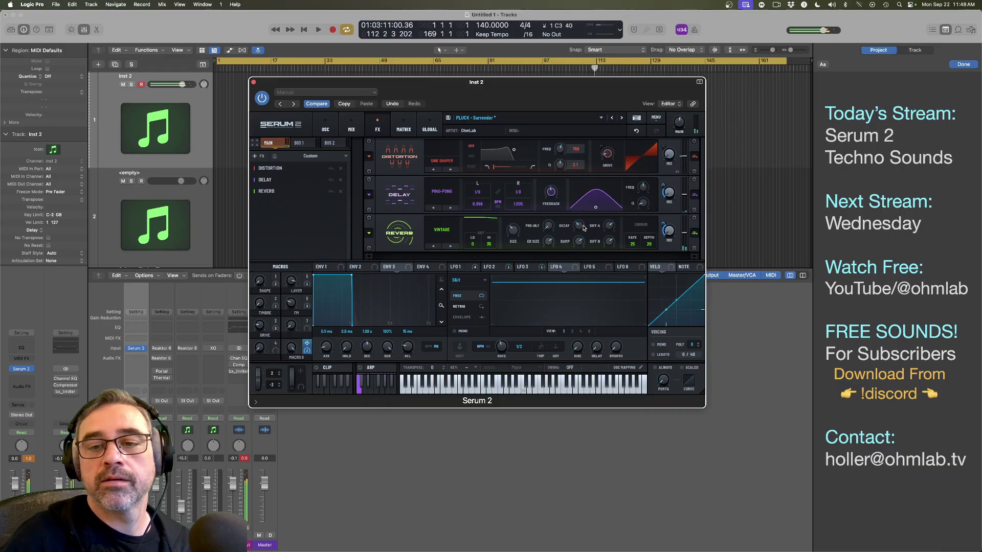
drag(581, 225, 580, 230)
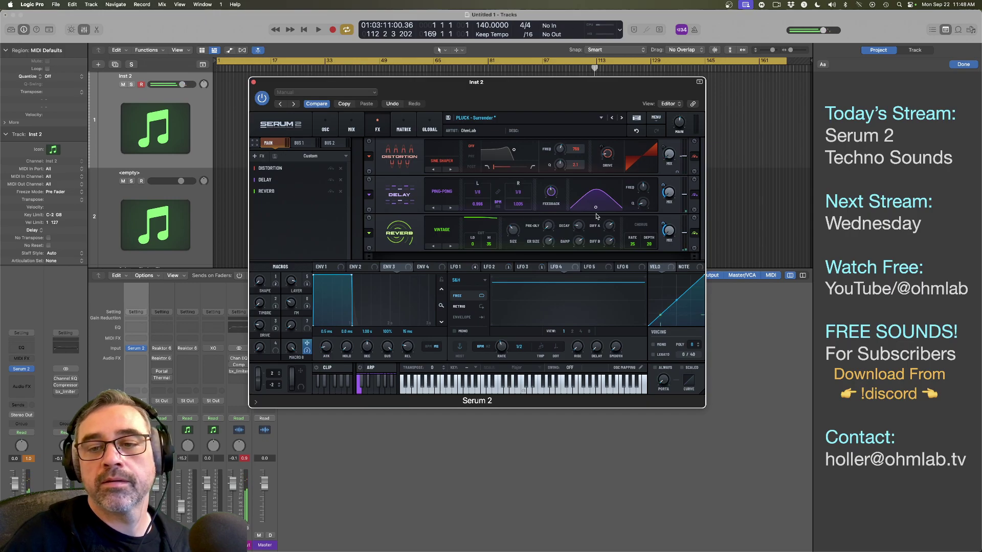
drag(597, 208, 599, 206)
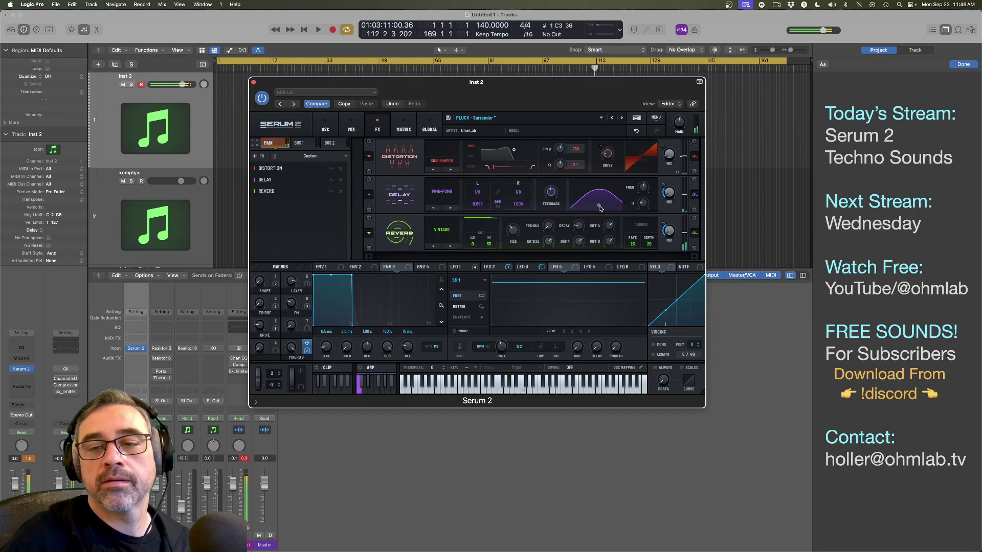
mouse_move(607, 228)
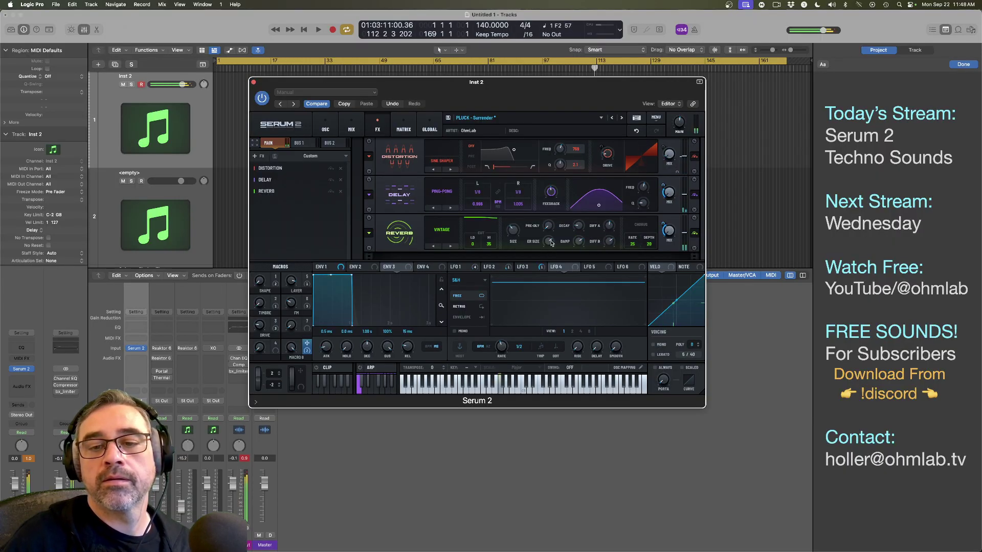
Step: Tune the Vintage reverb's early-reflection size, with predelay 0 ms, size 20%, low cut 35 and high cut 21
mouse_move(551, 244)
drag(551, 266, 551, 276)
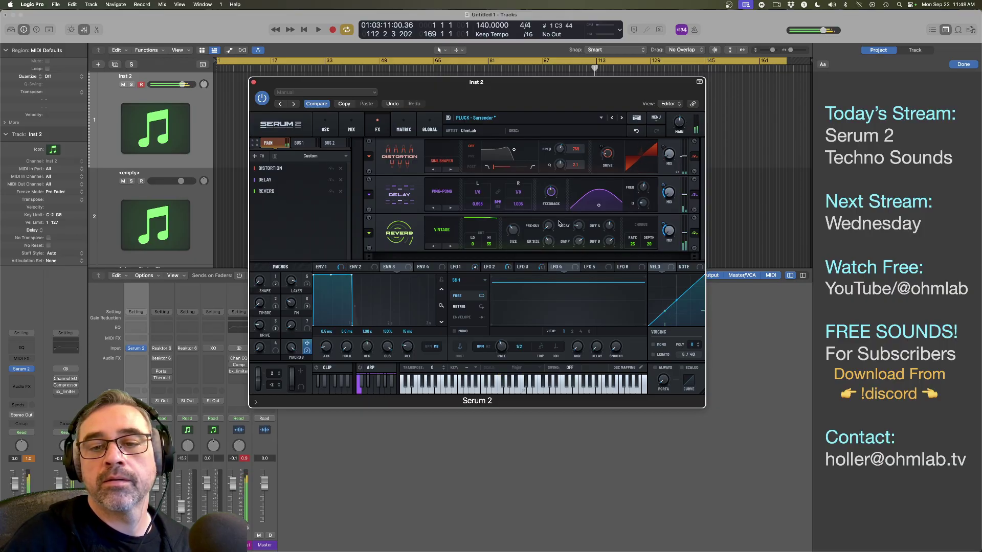
mouse_move(552, 223)
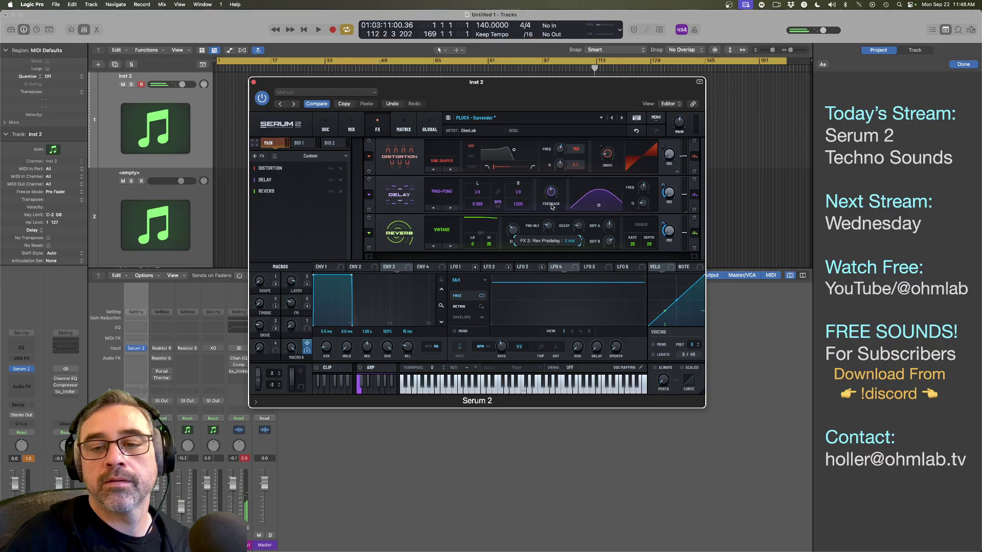
drag(551, 207, 551, 204)
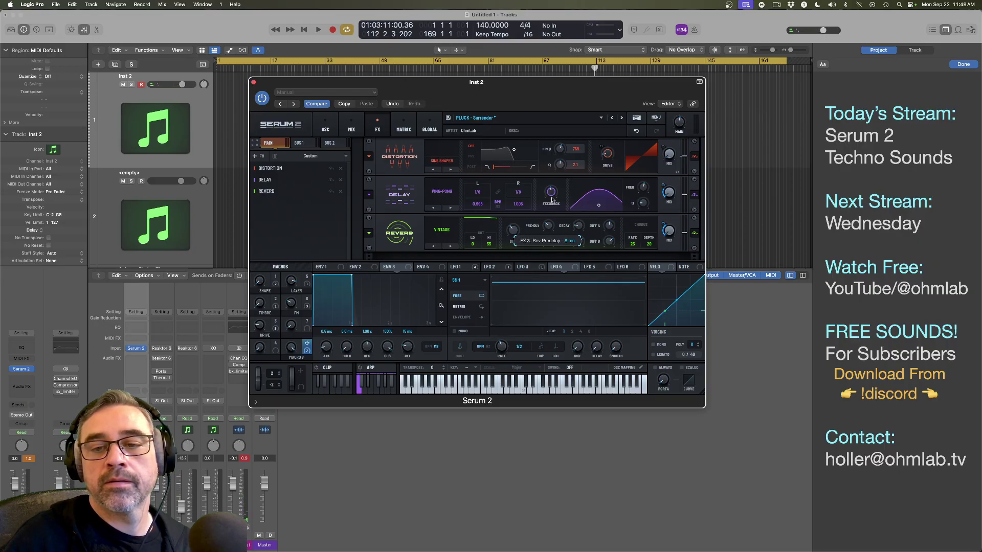
mouse_move(512, 233)
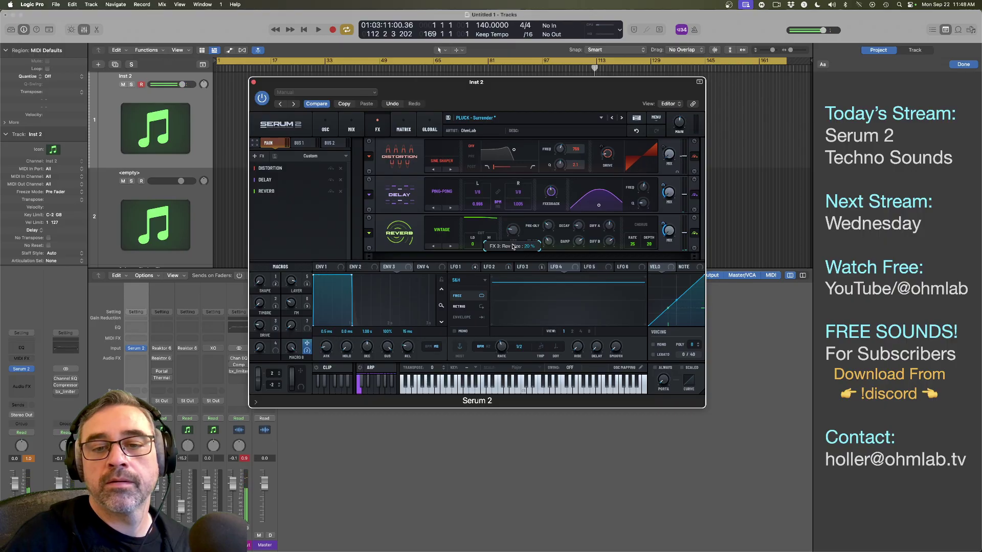
mouse_move(479, 241)
mouse_down()
mouse_move(477, 214)
mouse_move(492, 249)
mouse_up()
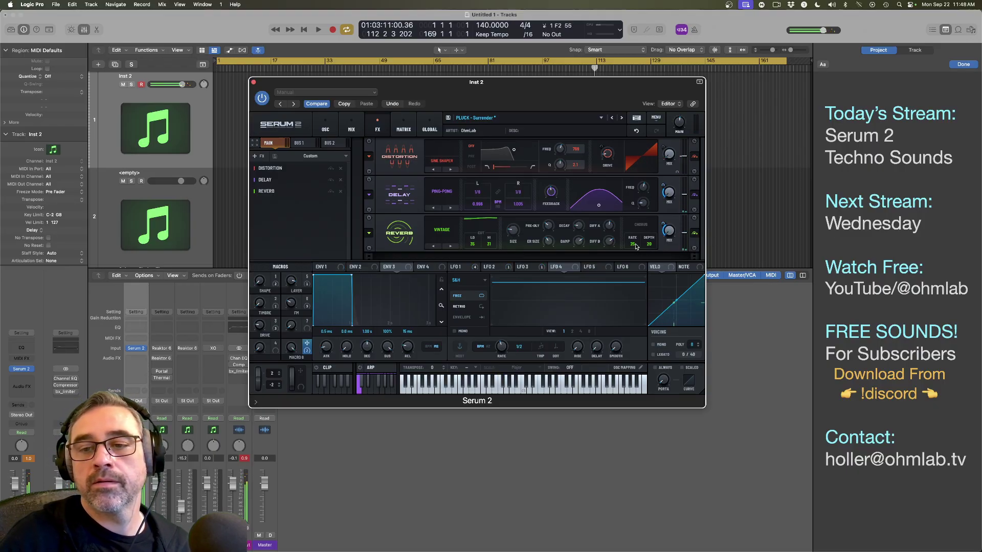
Step: Set the reverb's chorus rate to 24 and depth to 15, and adjust Macro 8's modulation of the reverb mix to 22% and of the delay mix
drag(635, 247, 635, 248)
drag(648, 244, 661, 230)
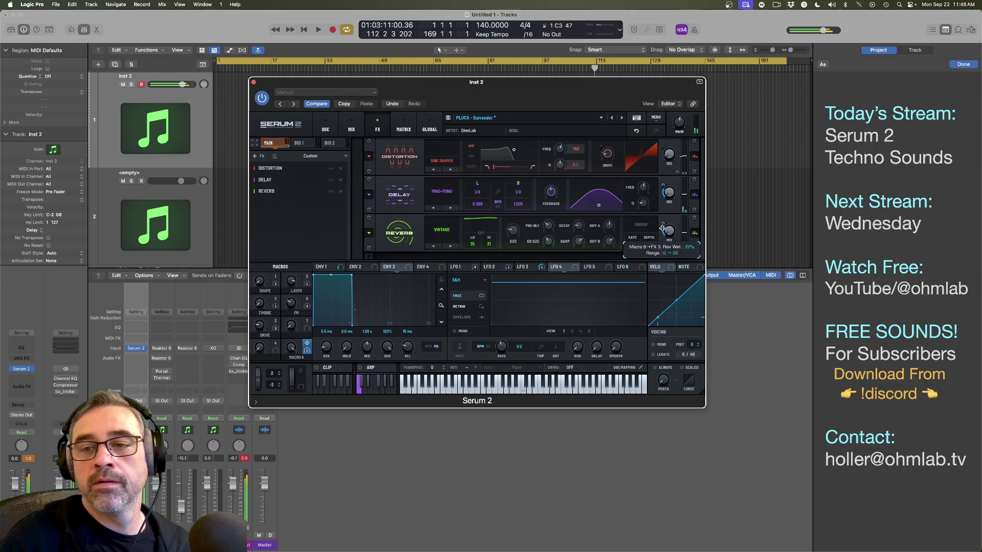
drag(663, 183, 663, 180)
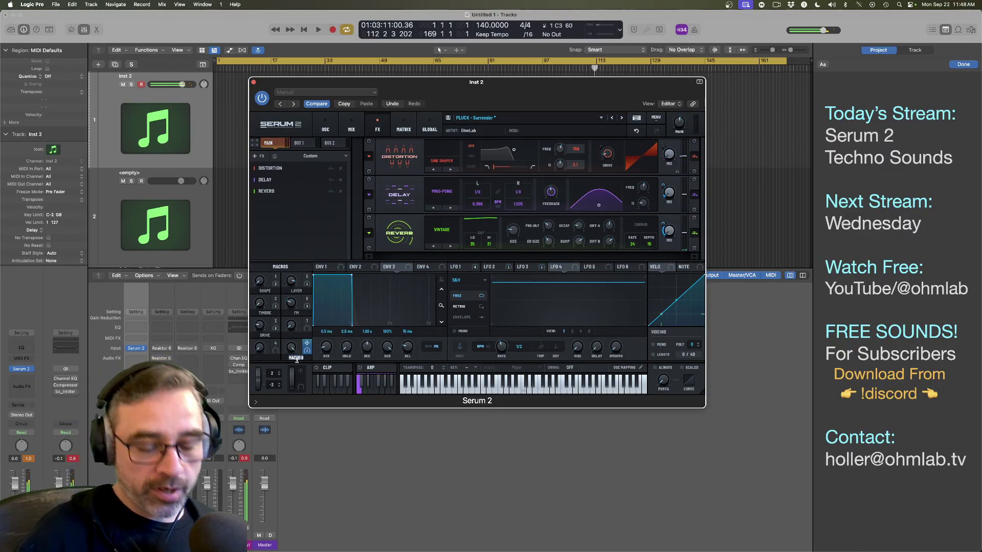
Step: Rename Macro 8 as Space
text(SPACE)
key(Return)
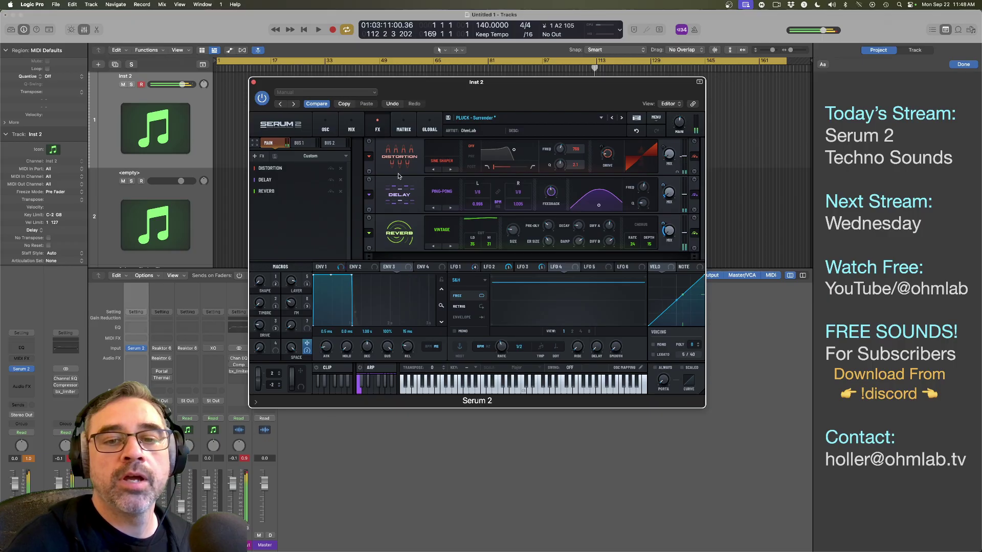
Step: Add a Filter effect between the delay and the reverb, and set its type to the Misc filter Reverb
click(263, 156)
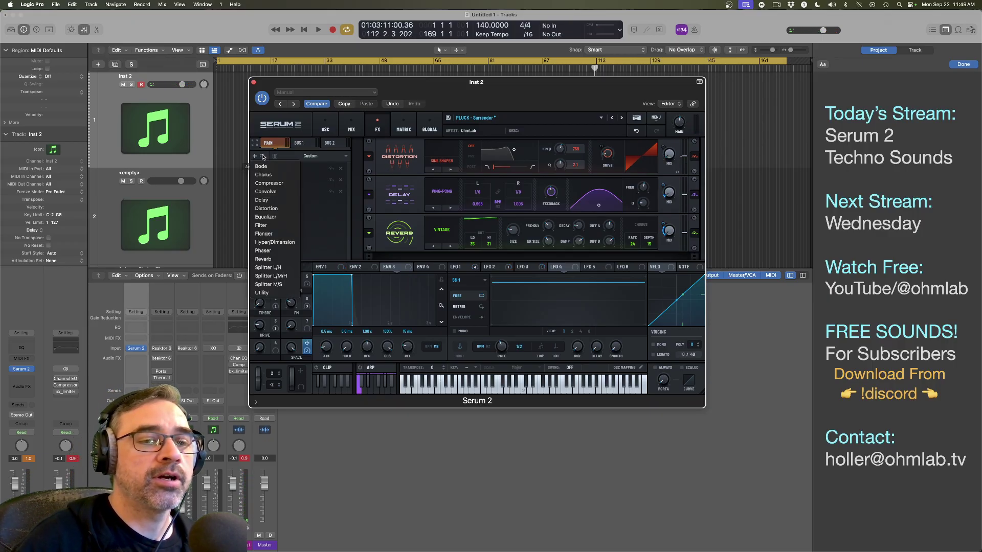
click(261, 225)
drag(265, 205, 280, 191)
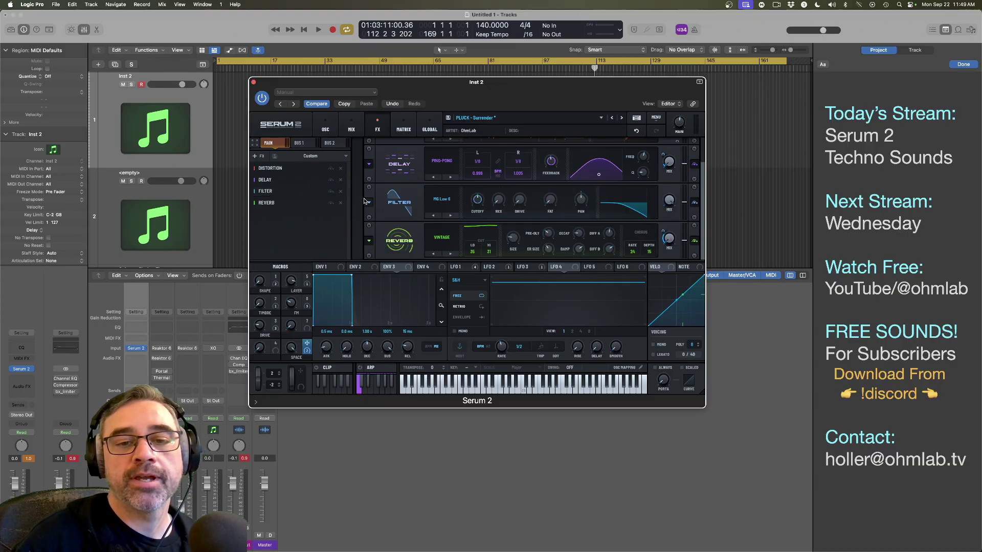
click(442, 203)
mouse_move(445, 225)
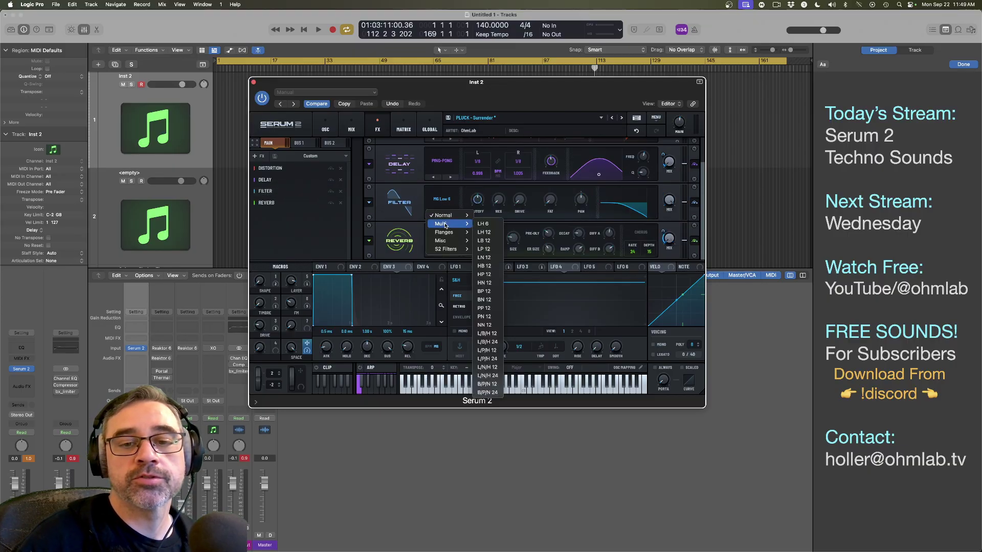
mouse_move(446, 245)
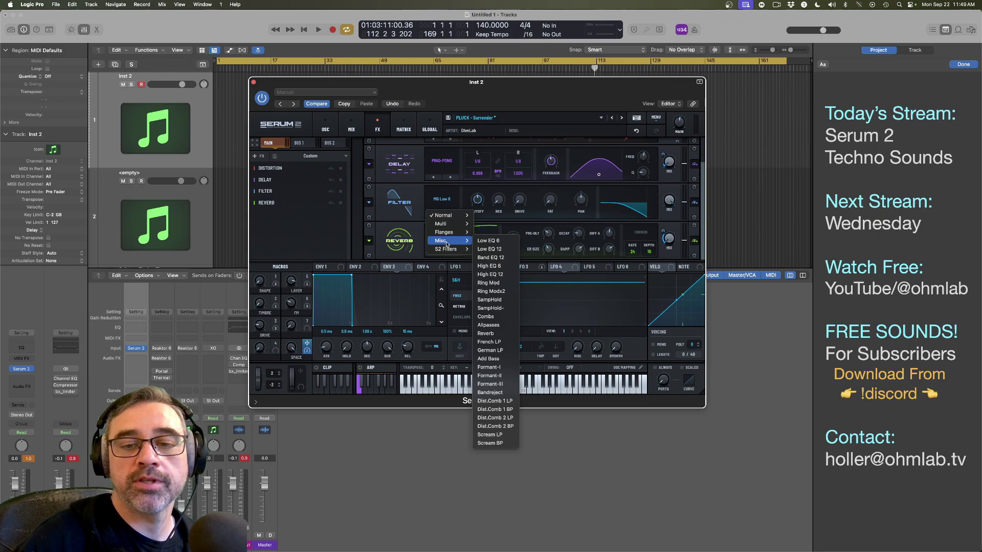
click(494, 334)
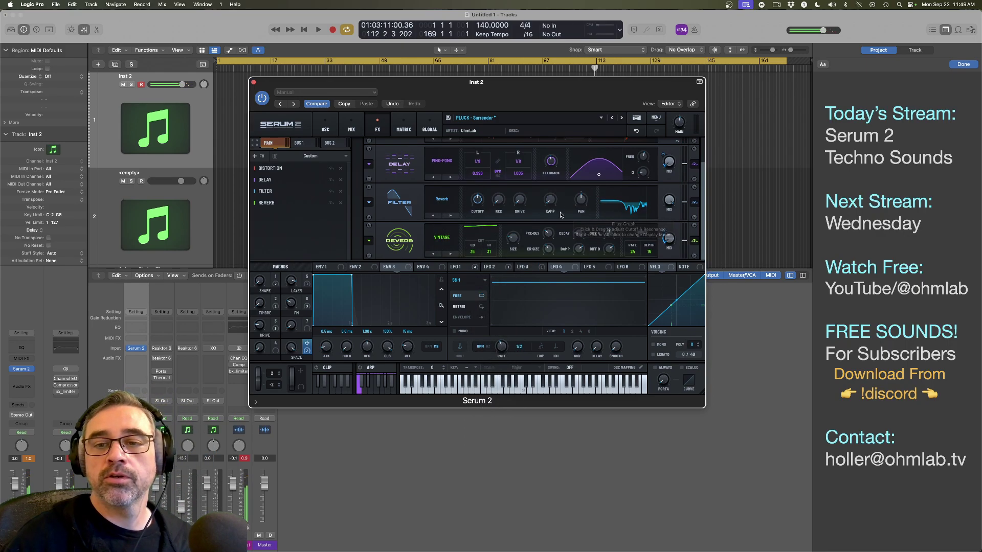
Step: Raise the Reverb filter's cutoff to about 10830 Hz and turn its mix down
drag(475, 203, 477, 165)
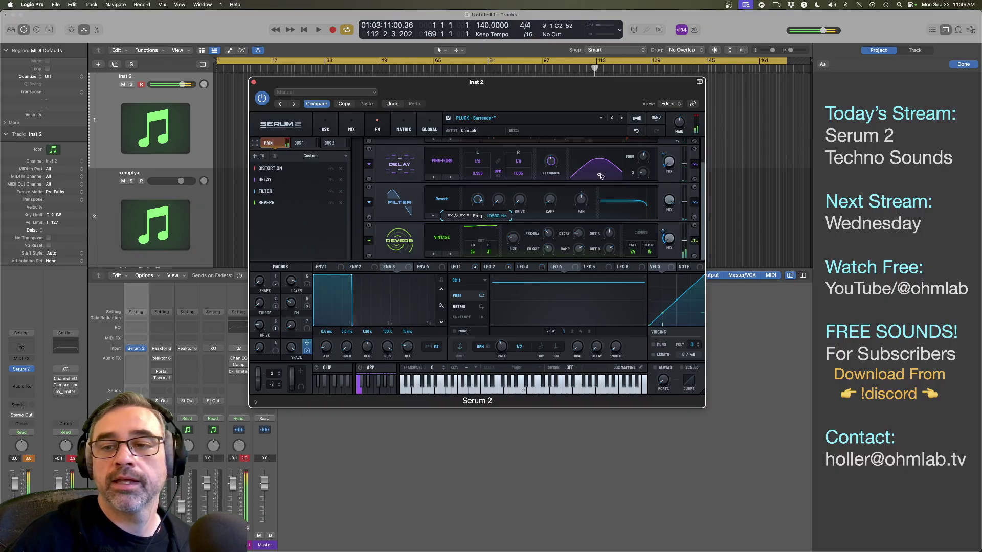
drag(669, 200, 669, 243)
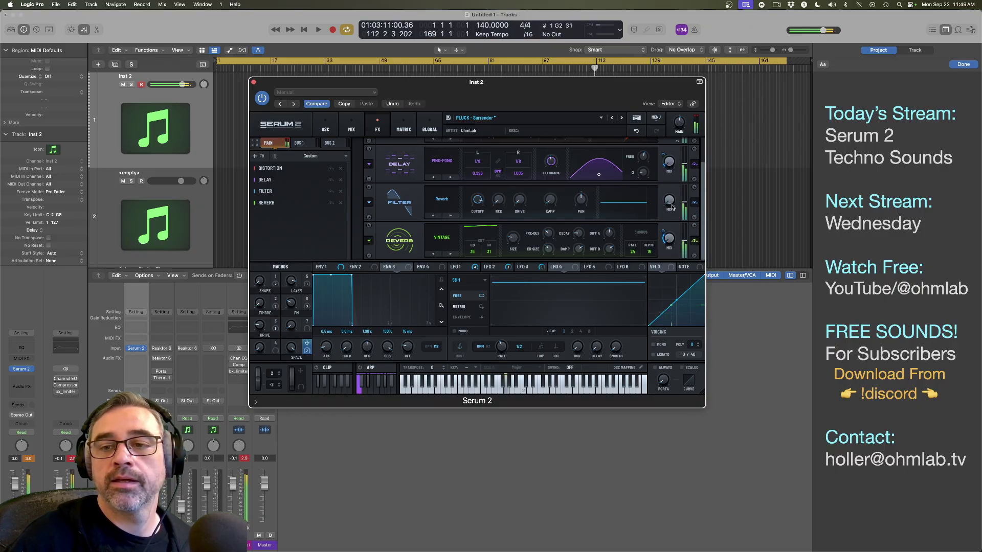
Step: Try the Reverb filter at about 25% mix with raised drive and damp, and bring its mix back down
mouse_move(671, 207)
mouse_down()
mouse_move(671, 187)
mouse_move(654, 248)
mouse_up()
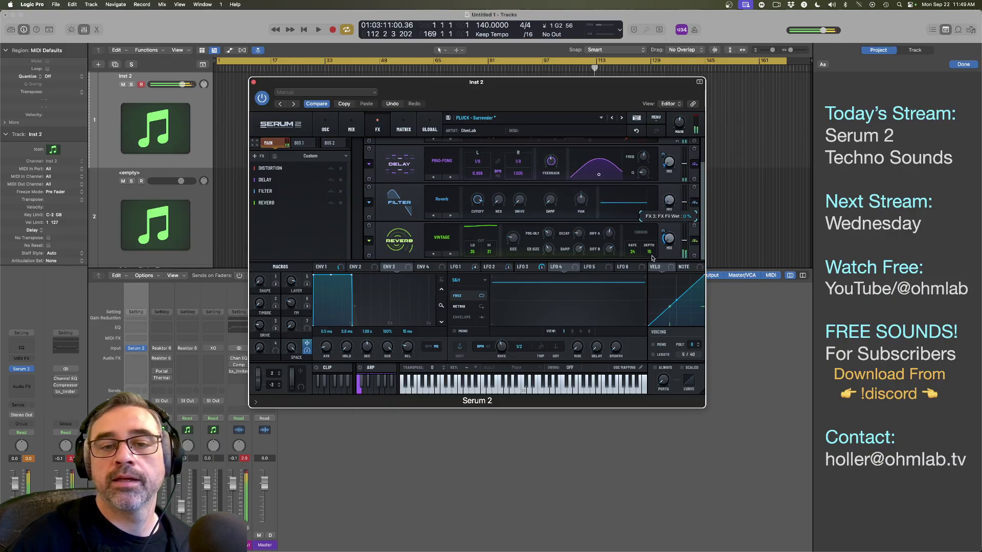
click(694, 203)
click(694, 203)
mouse_move(669, 195)
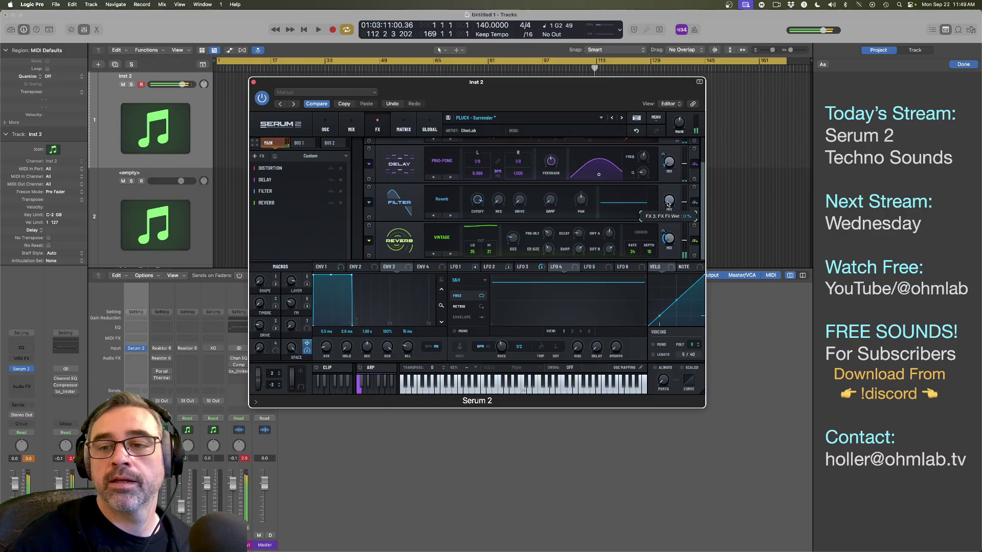
drag(668, 193, 669, 185)
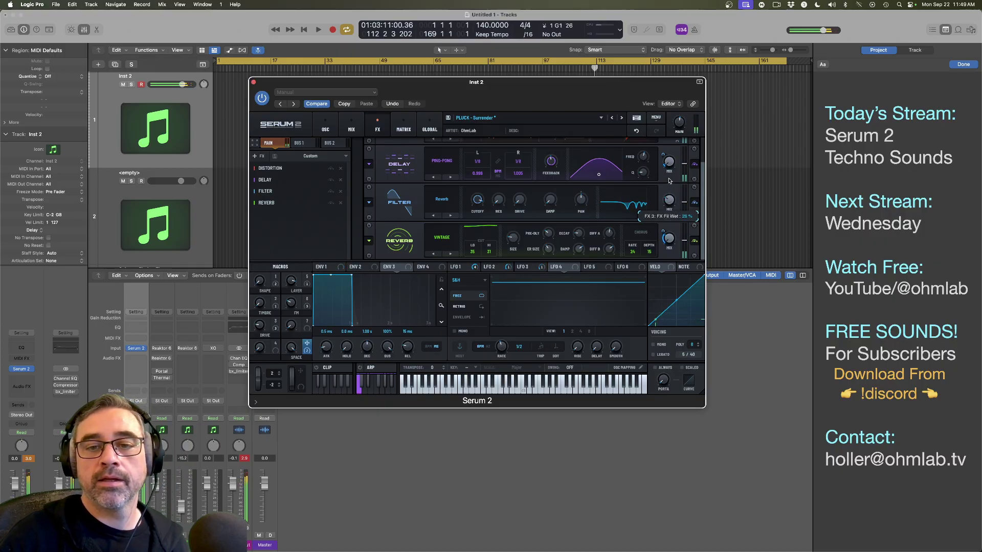
drag(523, 202, 552, 191)
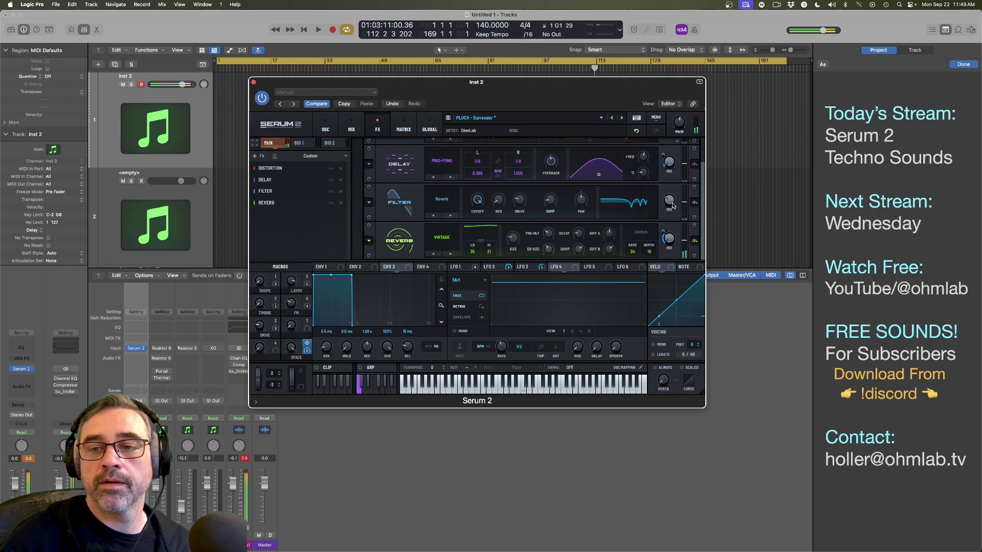
mouse_move(672, 206)
mouse_down()
mouse_move(670, 234)
mouse_move(672, 215)
mouse_up()
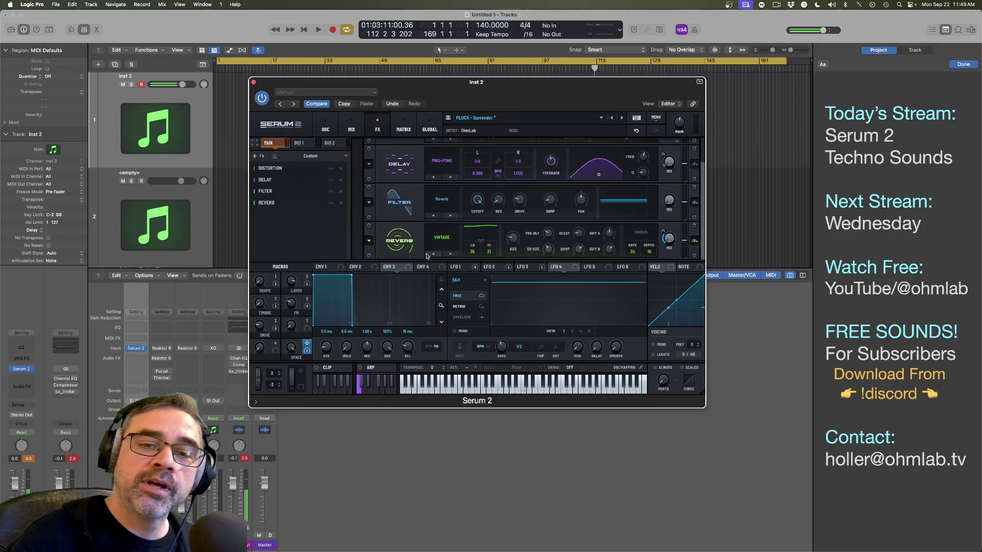
Step: Change the Filter effect's type to the Misc filter SampHold and lower its cutoff to about 3816 Hz and its drive
click(446, 200)
mouse_move(452, 244)
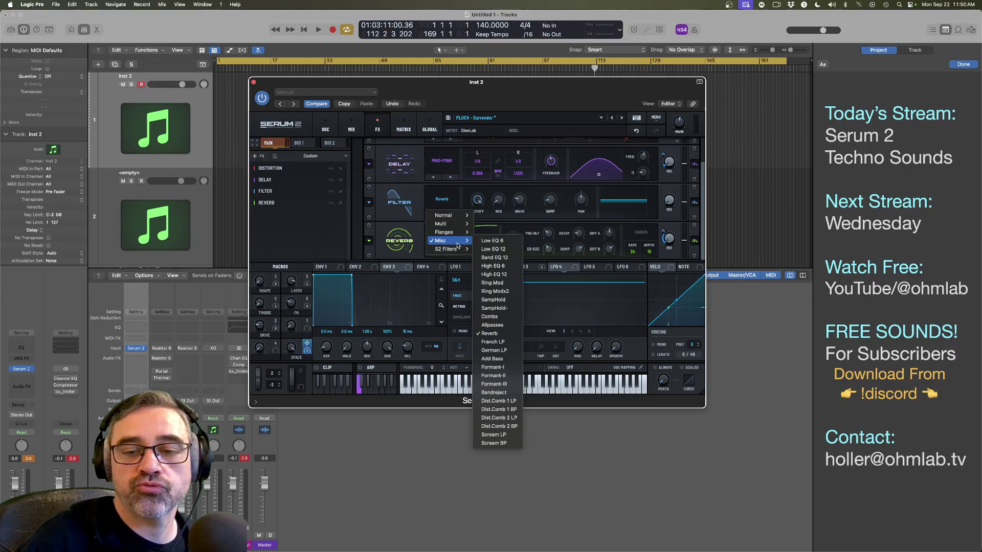
click(515, 300)
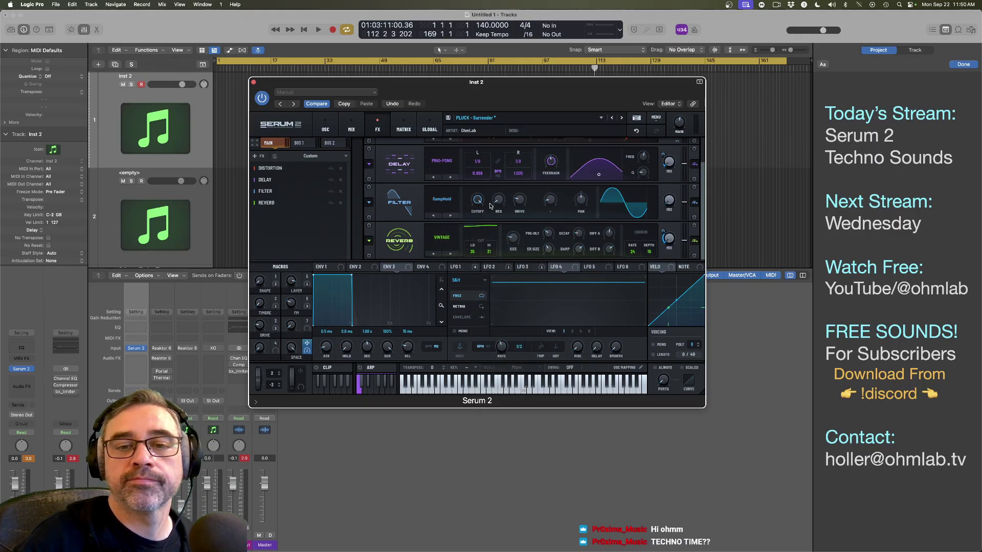
drag(477, 199, 476, 233)
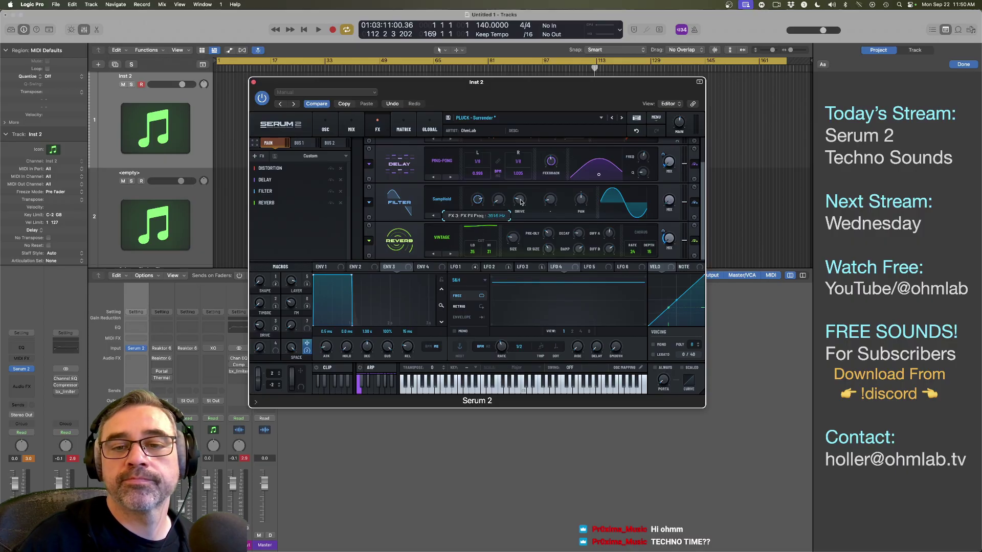
drag(521, 201, 522, 221)
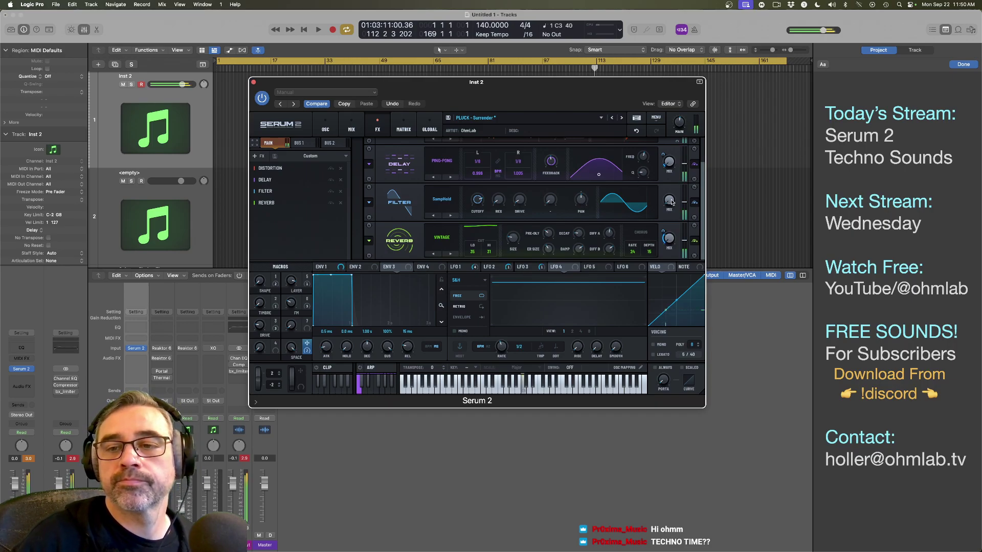
Step: Try the SampHold filter's mix at about 45% and fine-tune its cutoff and drive by ear
drag(670, 203, 672, 172)
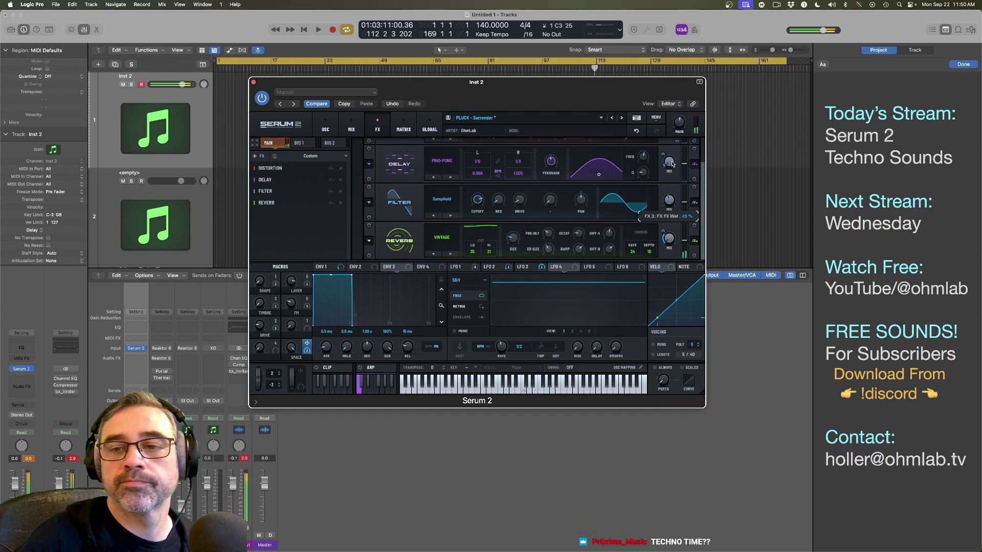
mouse_move(480, 202)
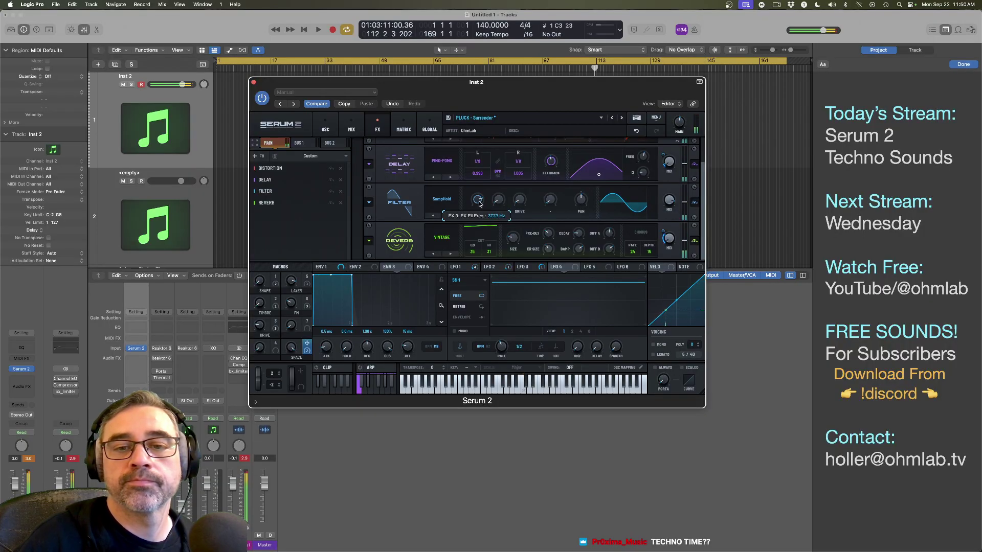
drag(479, 205, 479, 203)
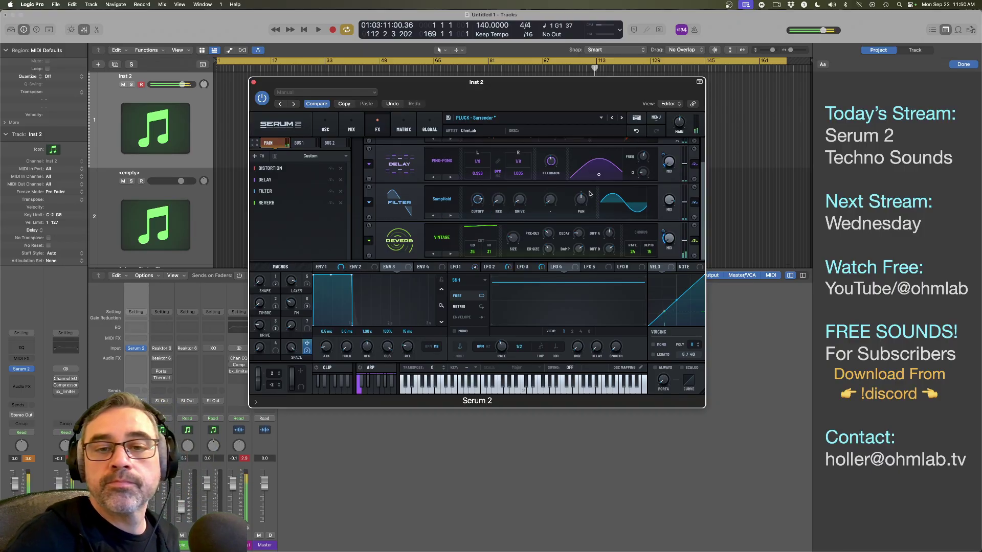
click(695, 204)
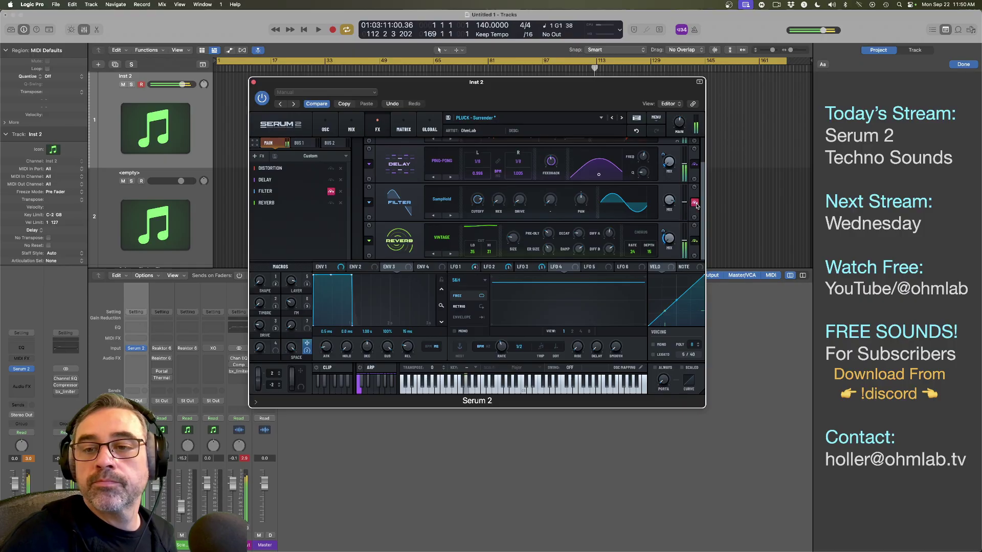
click(695, 204)
drag(669, 201, 670, 198)
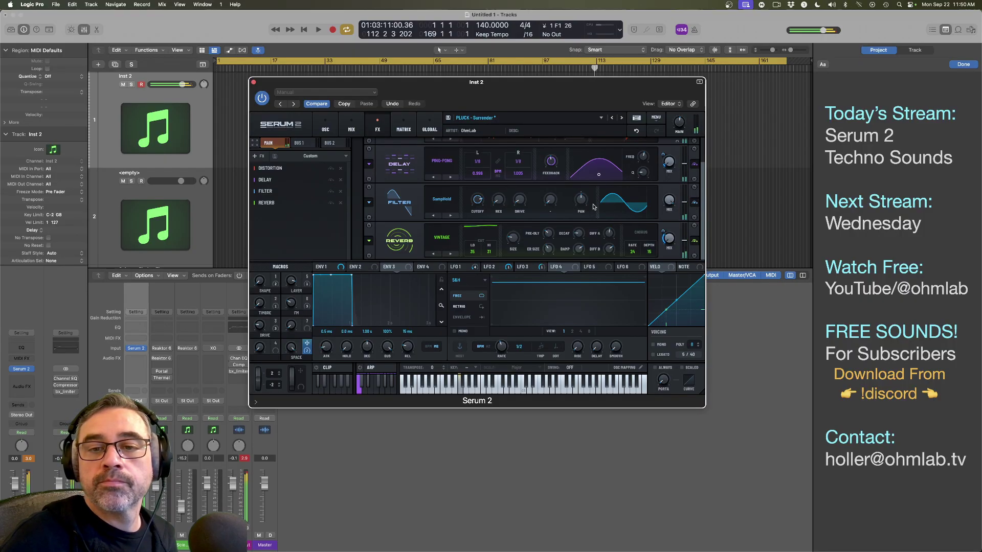
mouse_move(520, 201)
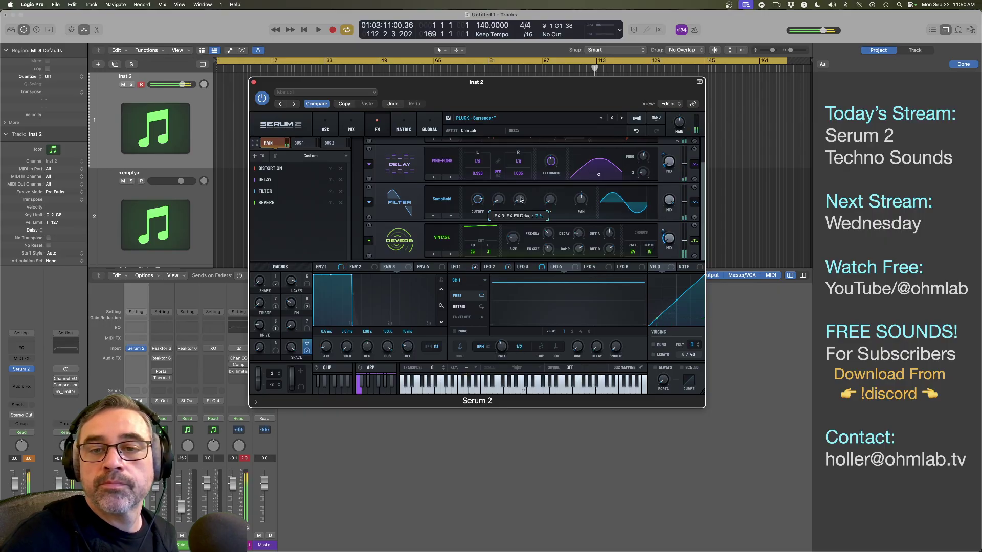
drag(521, 198, 521, 197)
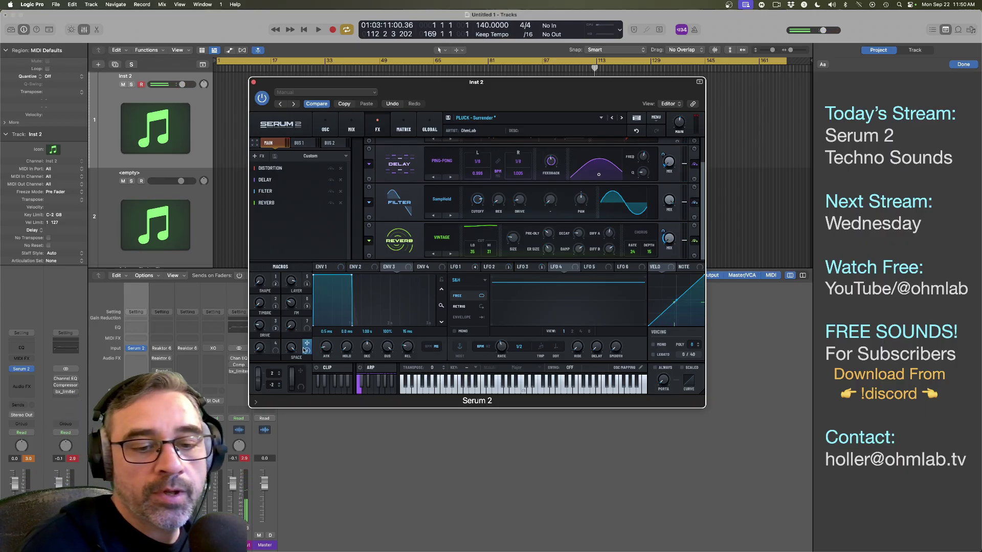
Step: Modulate the SampHold filter's mix with the Space macro and audition the macro's range
mouse_move(670, 205)
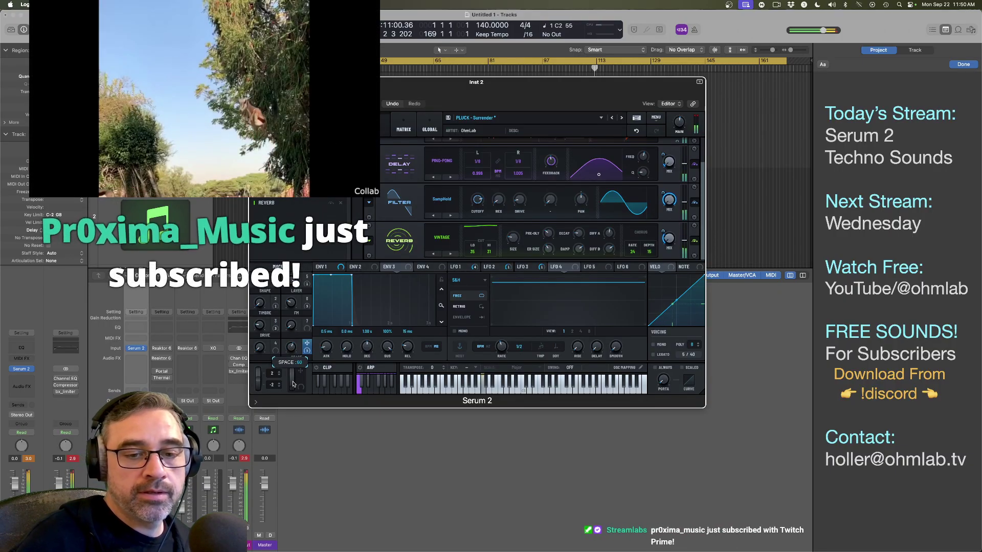
drag(293, 350, 295, 348)
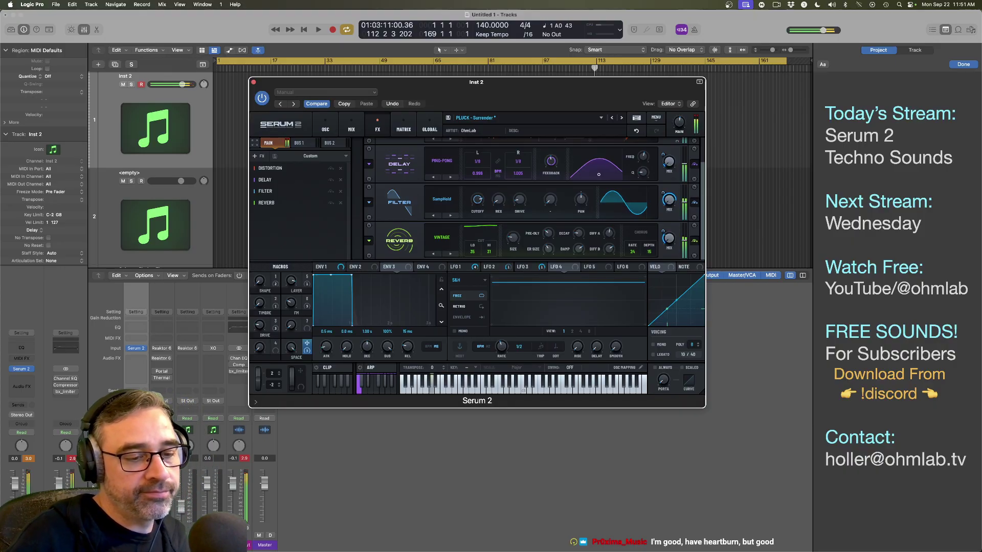
click(290, 349)
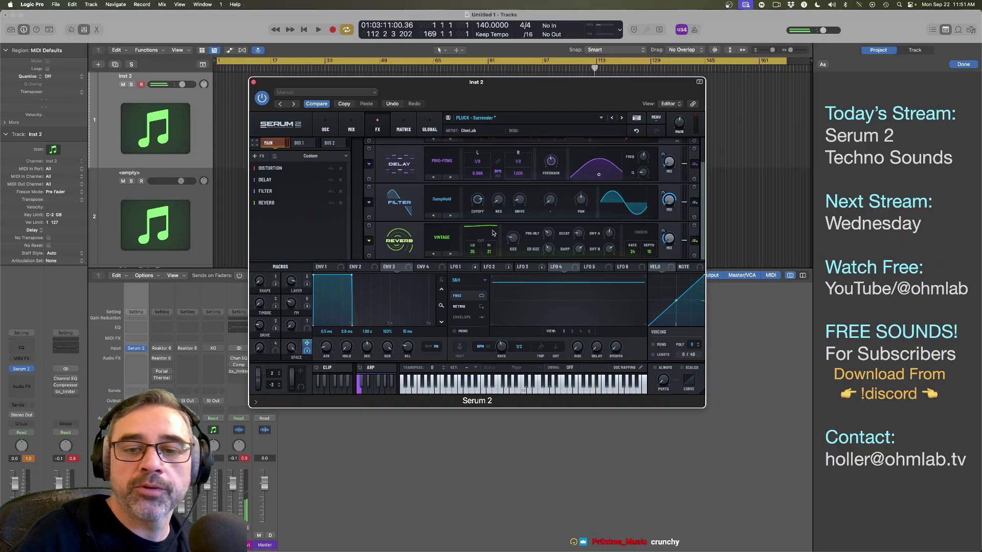
Step: Raise the reverb's low cut to 55 and adjust its decay
drag(471, 253, 473, 233)
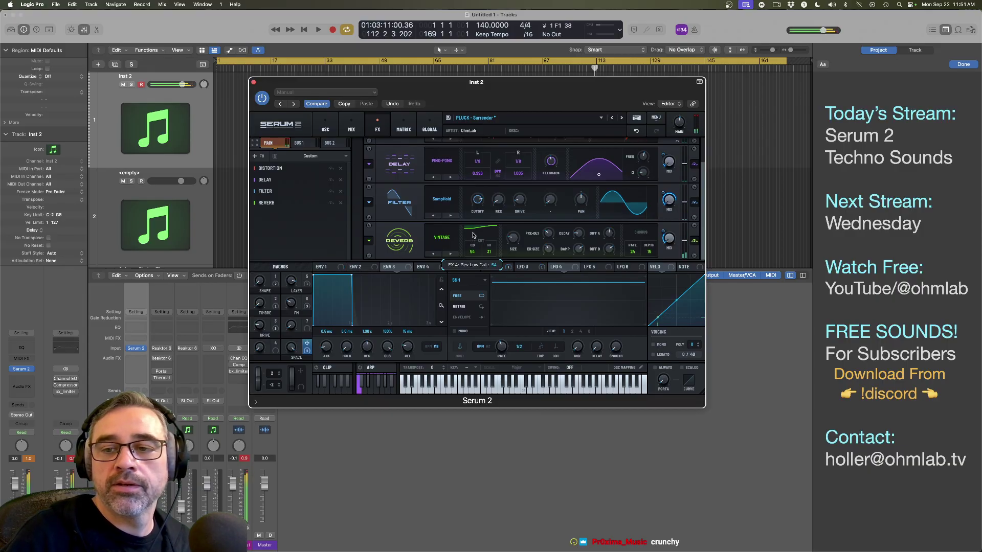
mouse_move(518, 242)
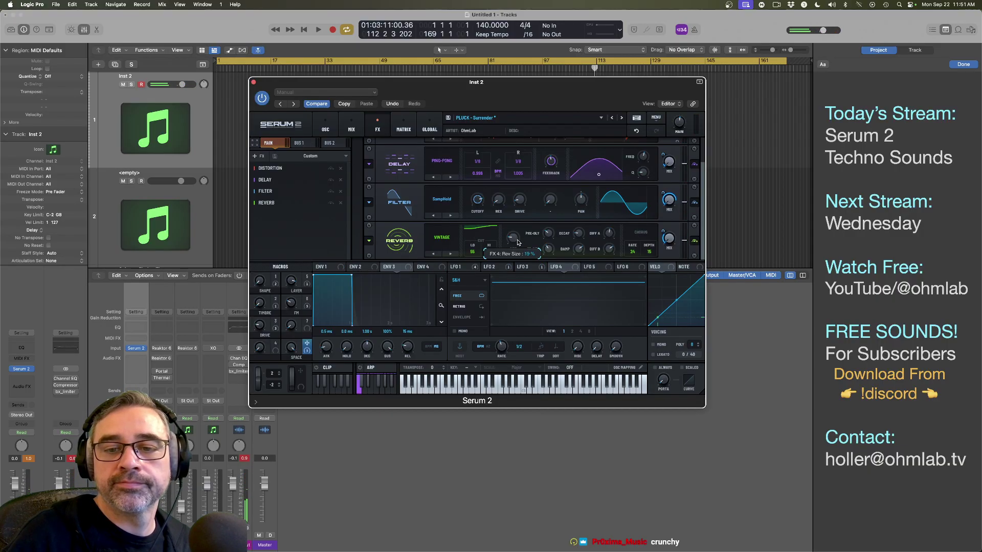
mouse_move(581, 238)
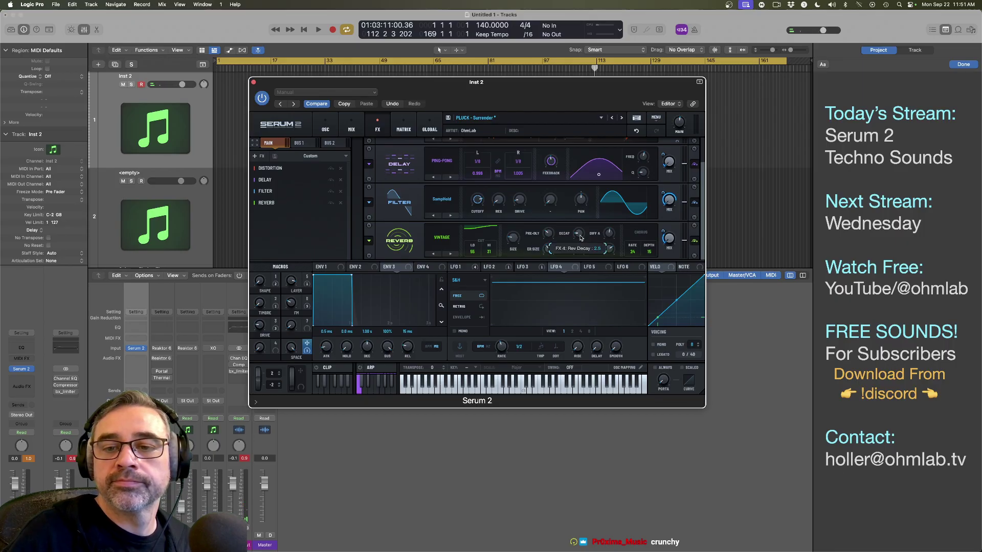
drag(580, 246, 580, 248)
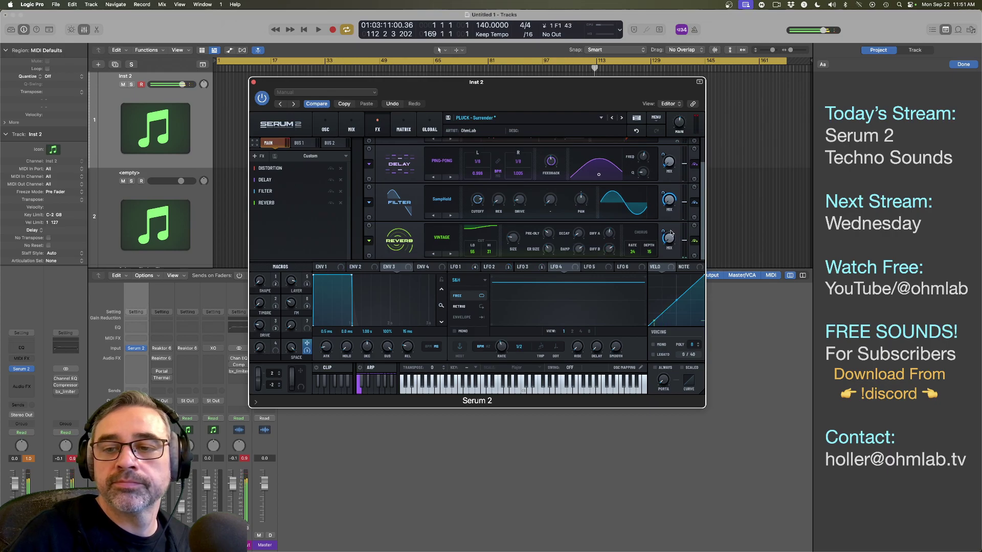
mouse_move(663, 231)
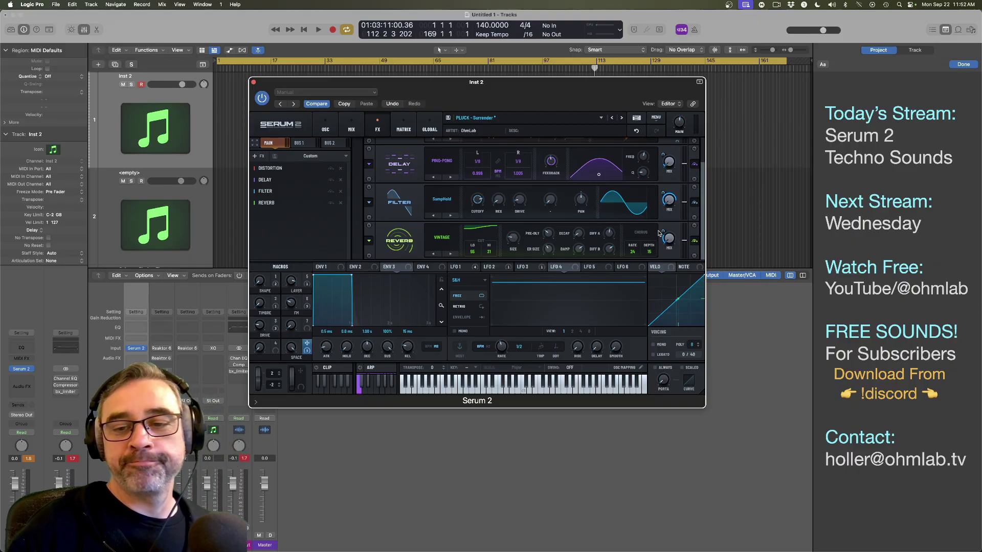
Step: Bring up LFO 1 and slightly raise the synth's main volume
click(462, 267)
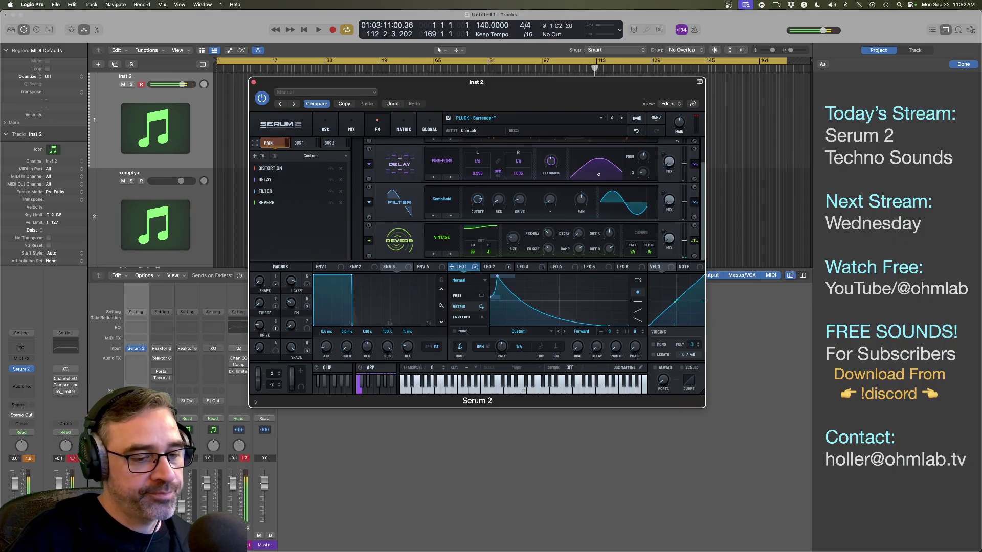
click(71, 461)
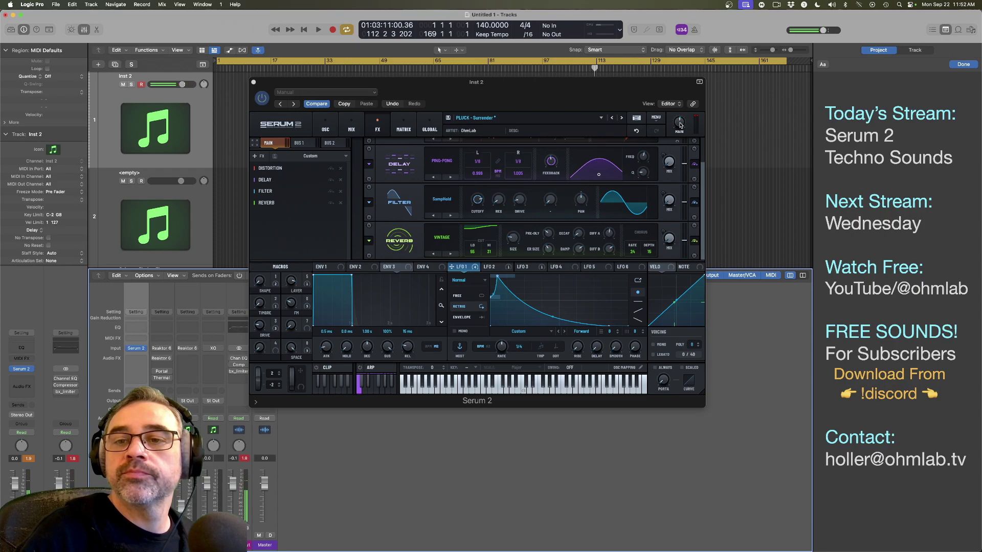
drag(680, 125, 681, 121)
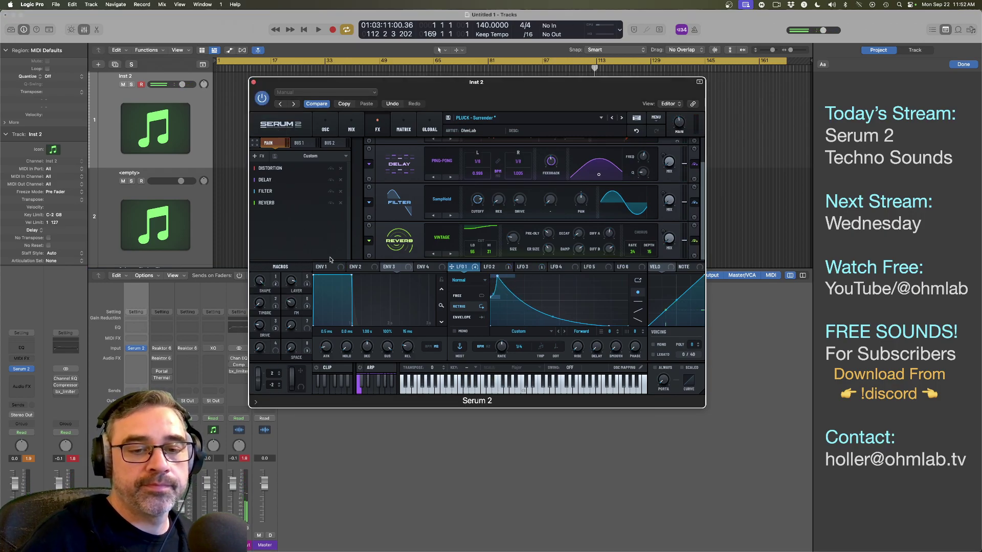
Step: Audition the patch while sweeping the Space, Layer, Shape and FM macros
drag(291, 348, 290, 318)
drag(291, 281, 291, 289)
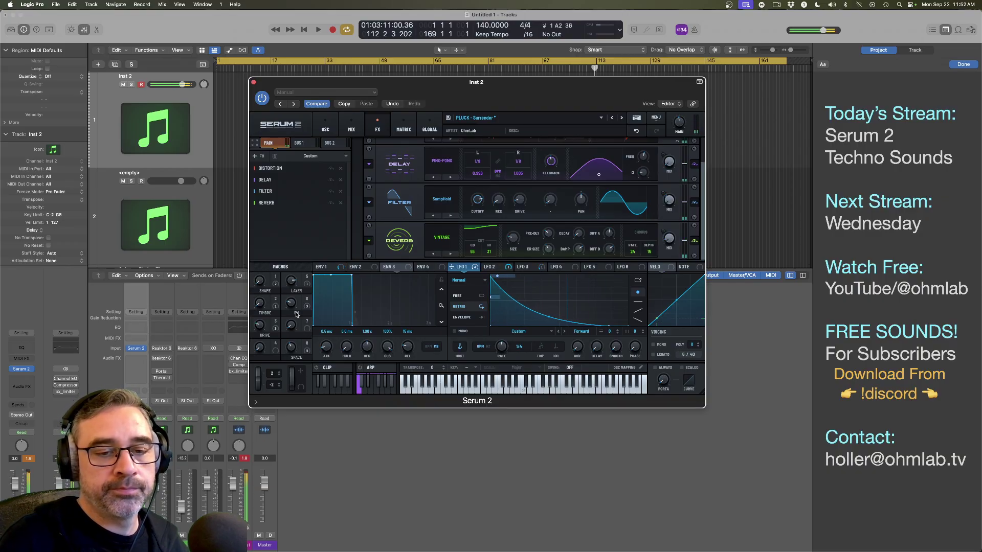
drag(289, 347, 292, 232)
drag(260, 280, 264, 216)
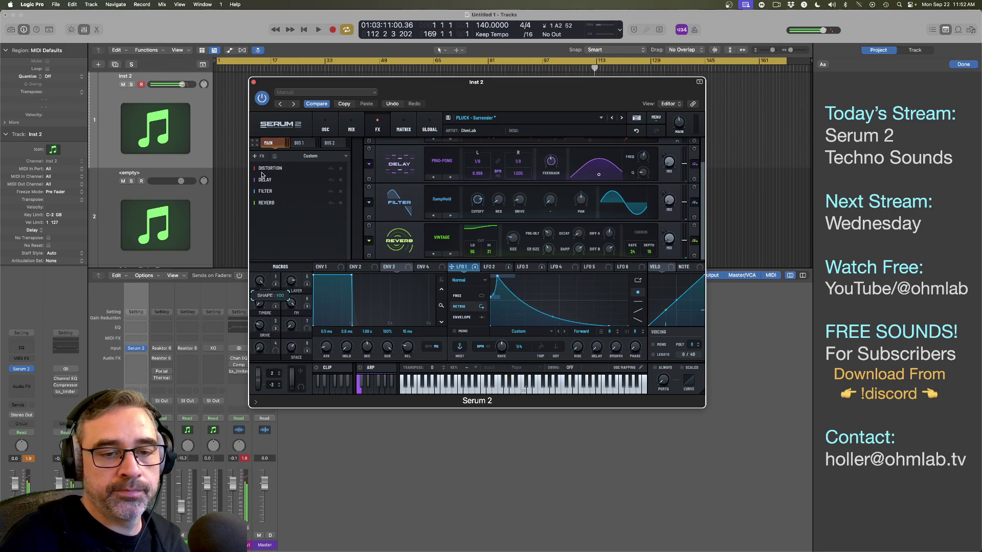
drag(291, 304, 291, 403)
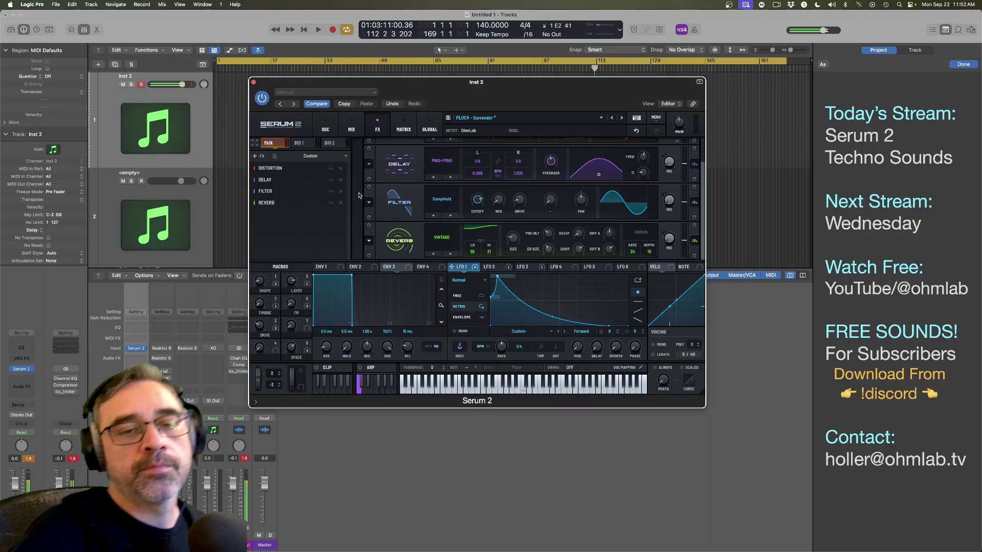
Step: Assign Macro 4 to the cutoff of the oscillator section's MG Low 18 filter and adjust the modulation amount
click(331, 130)
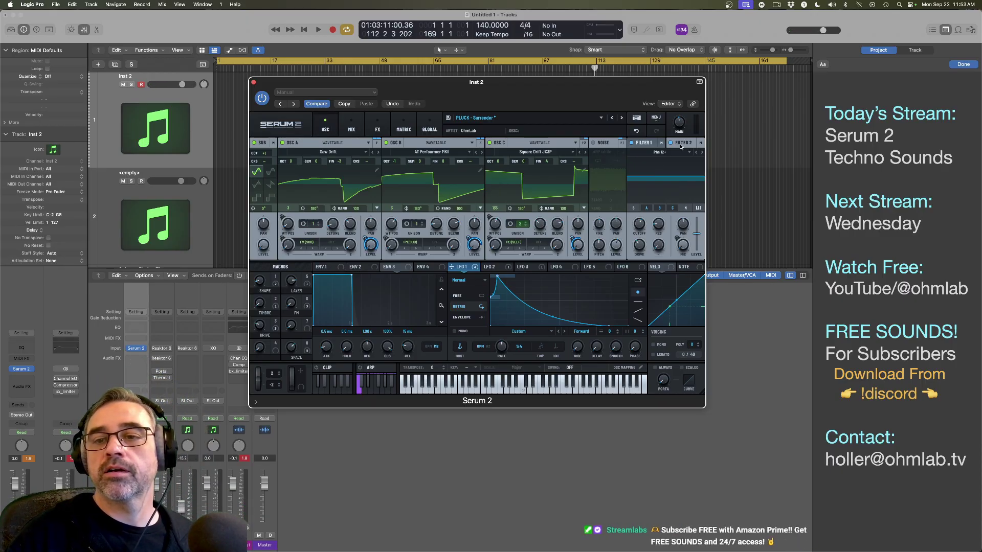
click(646, 149)
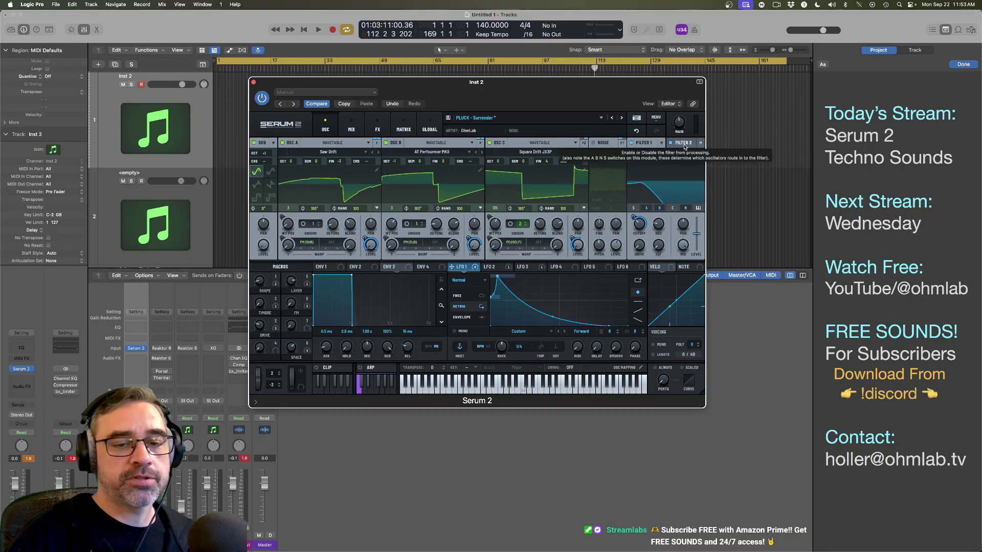
click(632, 146)
click(631, 145)
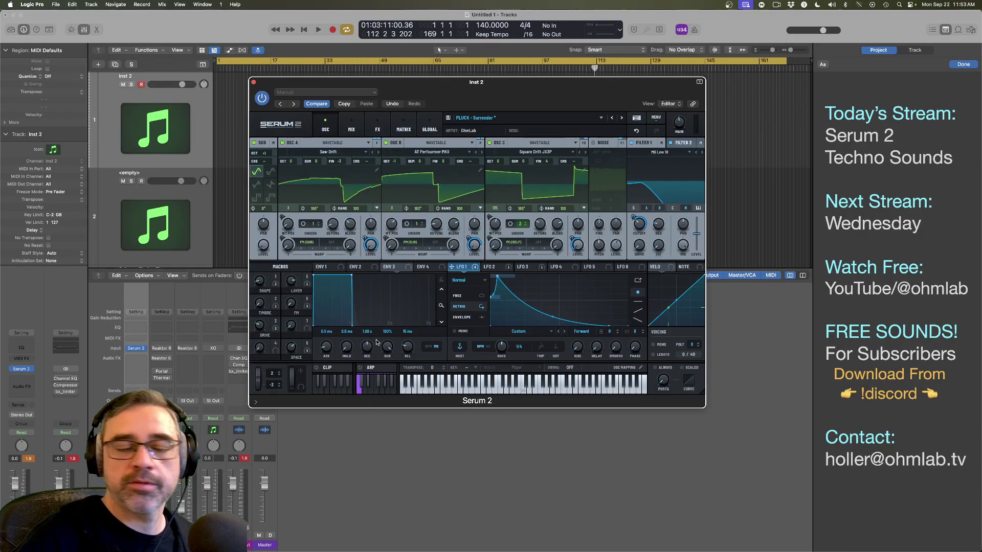
drag(277, 351, 632, 258)
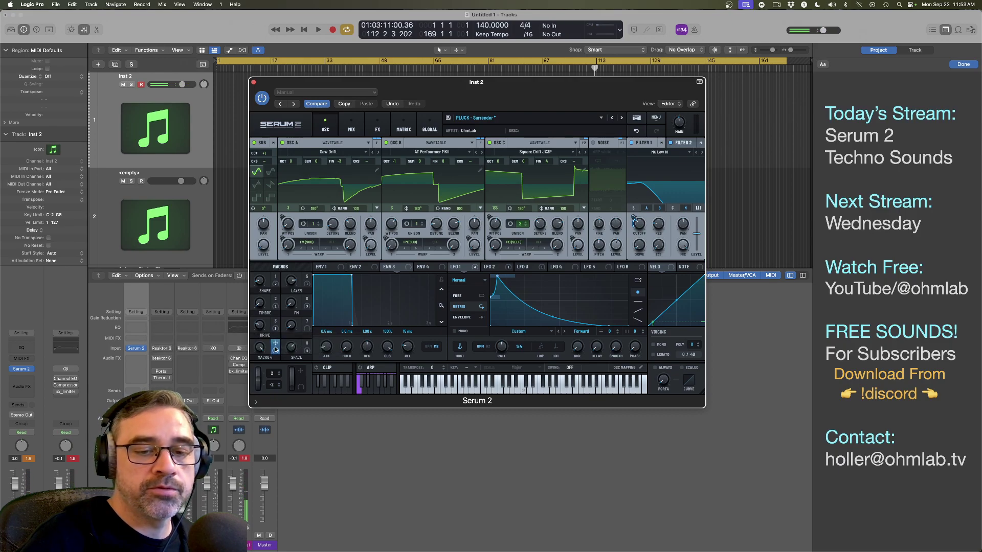
drag(632, 219, 633, 225)
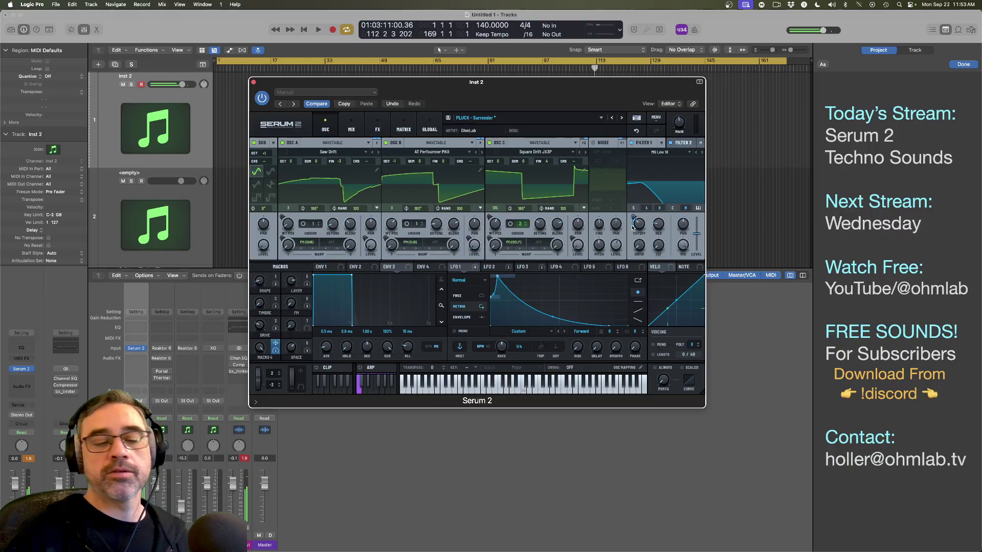
Step: Remove all destinations from Macro 4 and add a filter effect to the main FX chain between Distortion and Delay
right_click(276, 350)
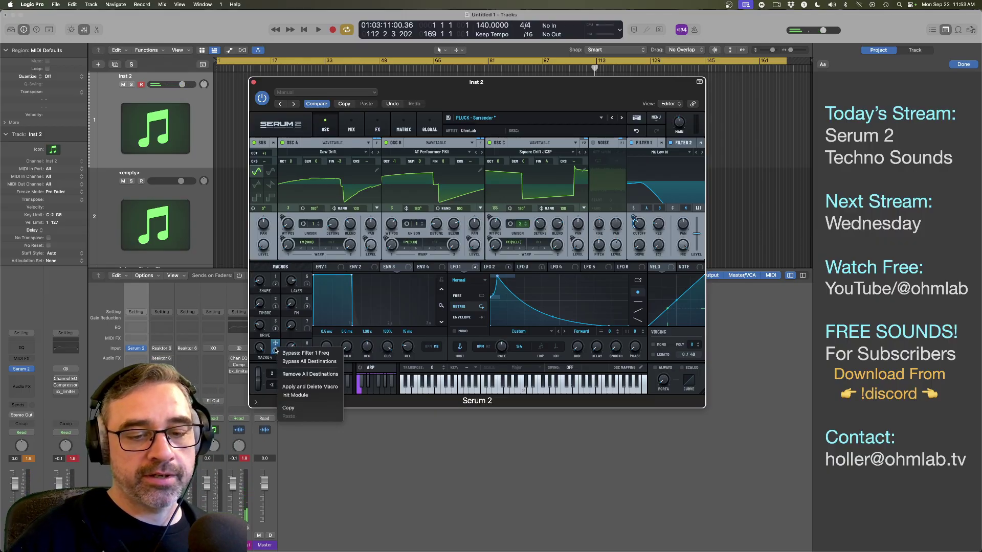
click(296, 374)
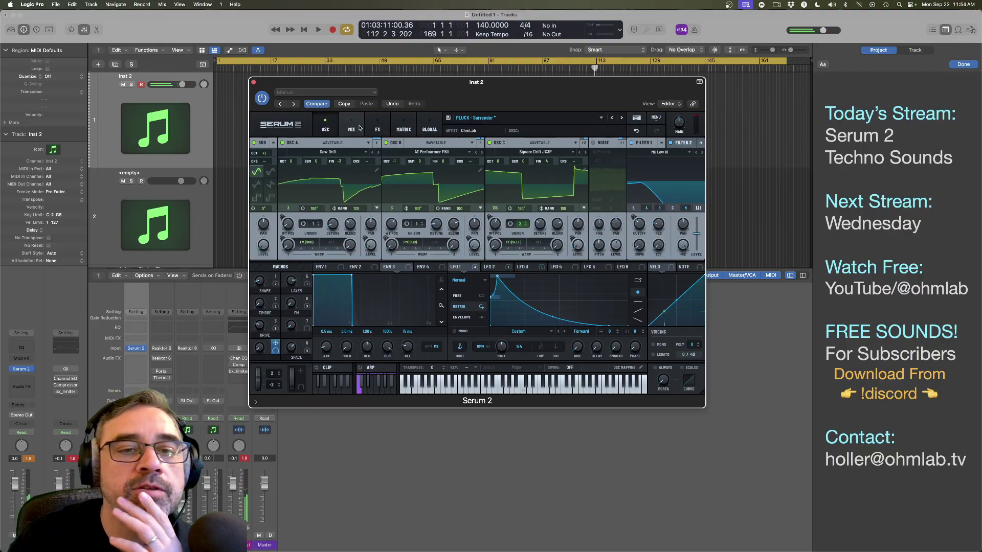
click(377, 128)
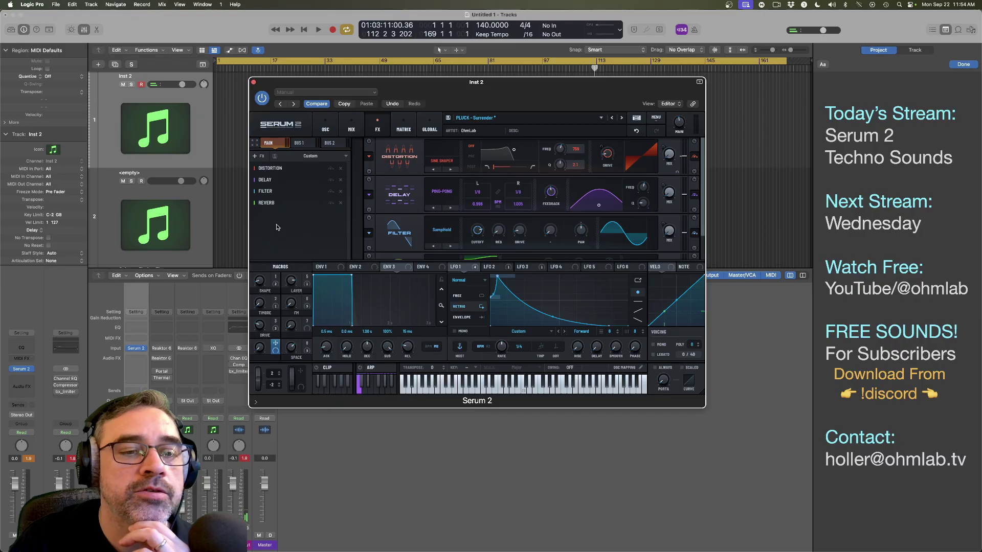
click(258, 156)
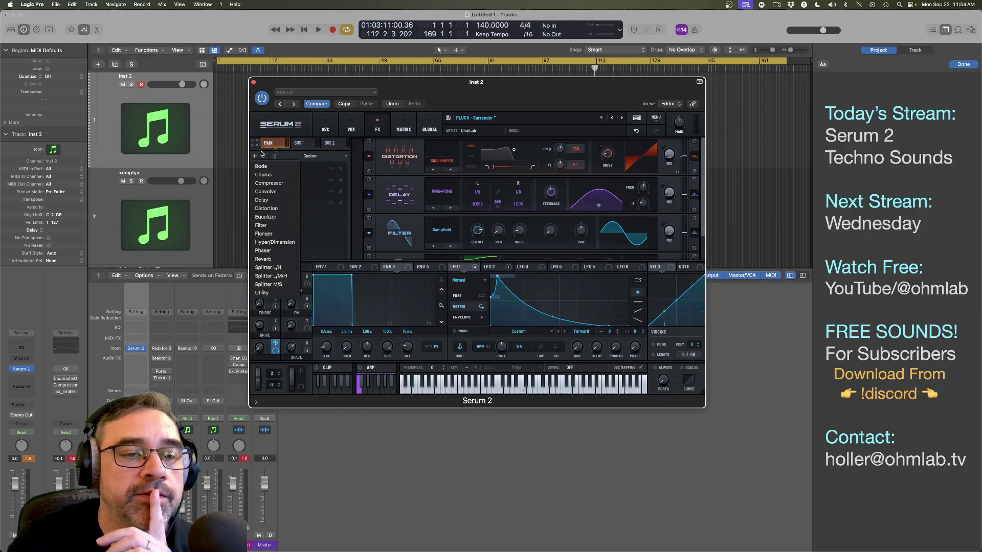
click(266, 226)
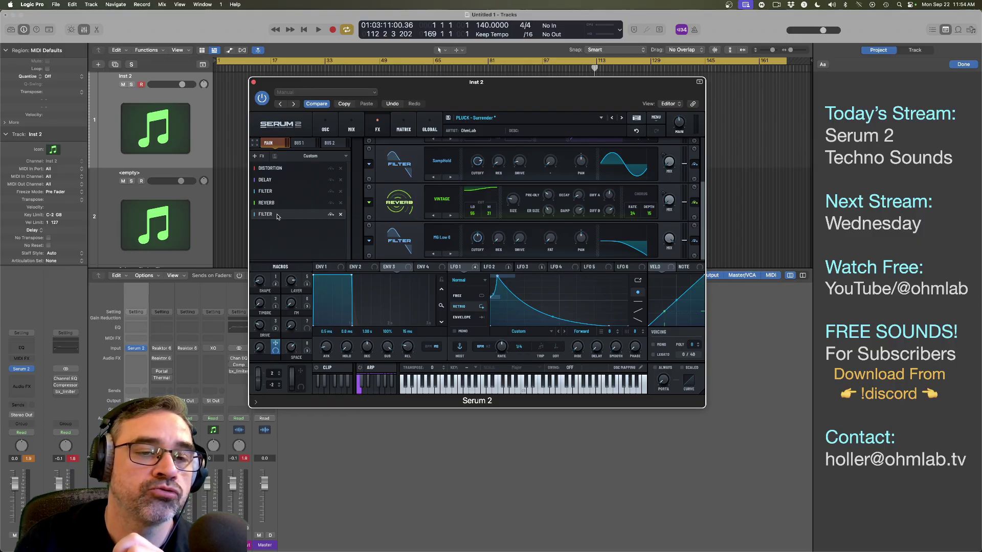
drag(277, 216, 276, 177)
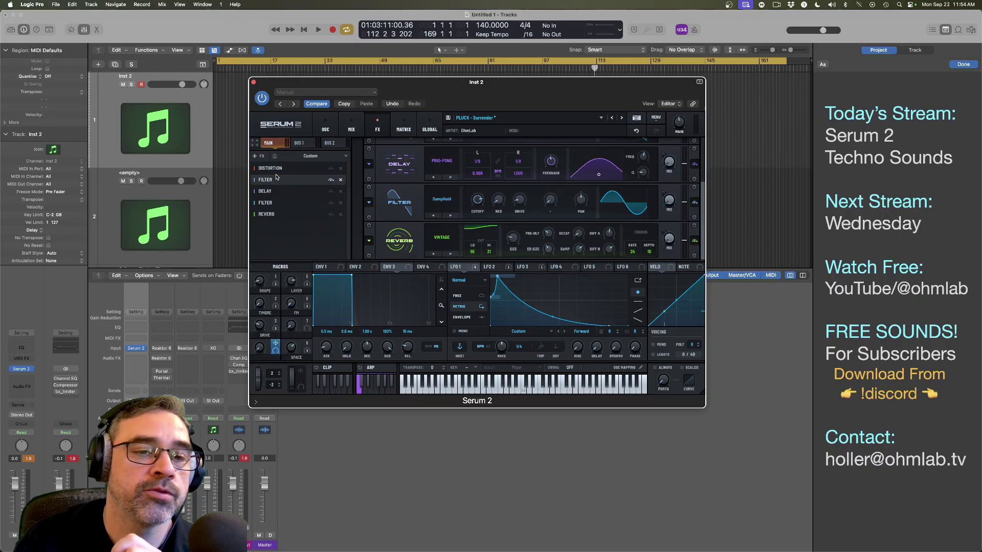
click(288, 182)
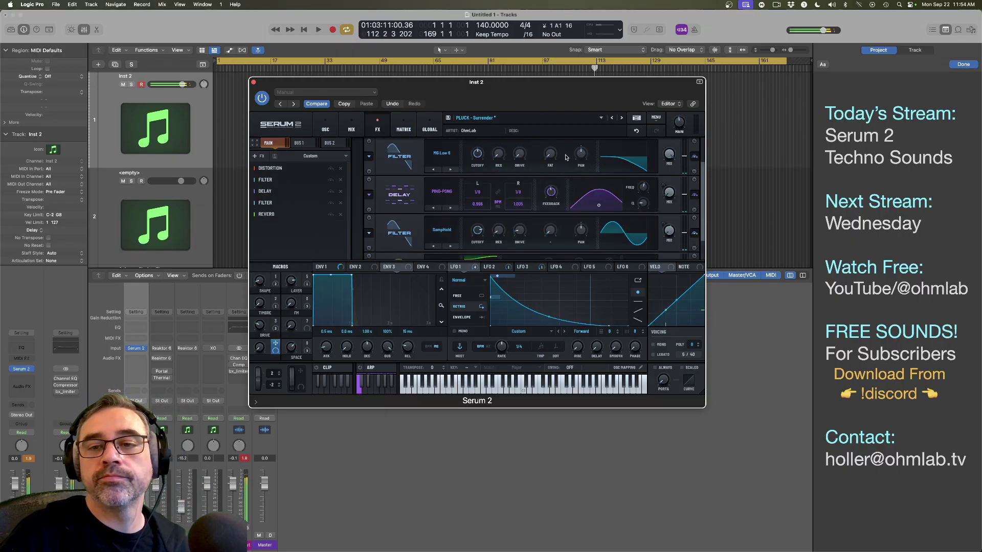
Step: Set the new effect filter's type to MG Low 12 and adjust its resonance and cutoff
click(442, 153)
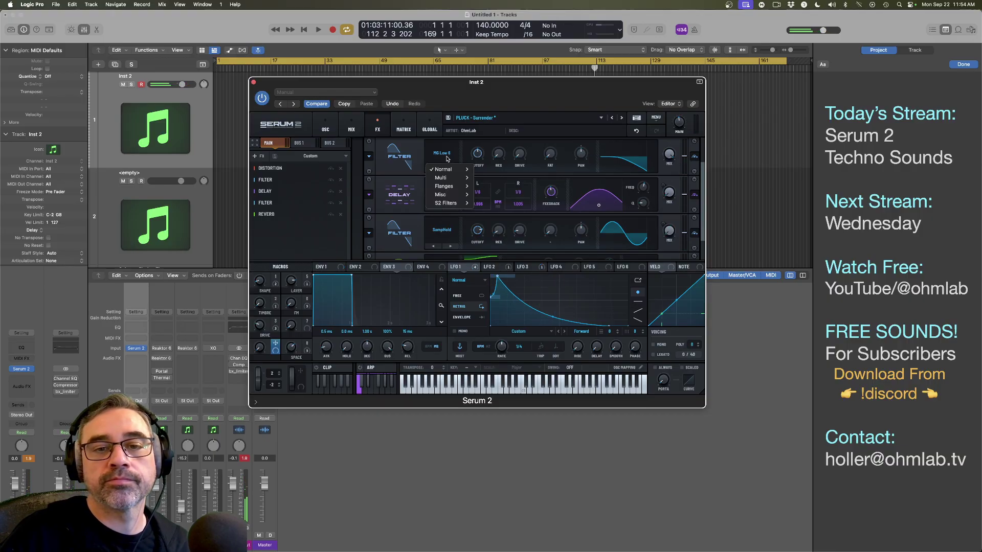
mouse_move(449, 169)
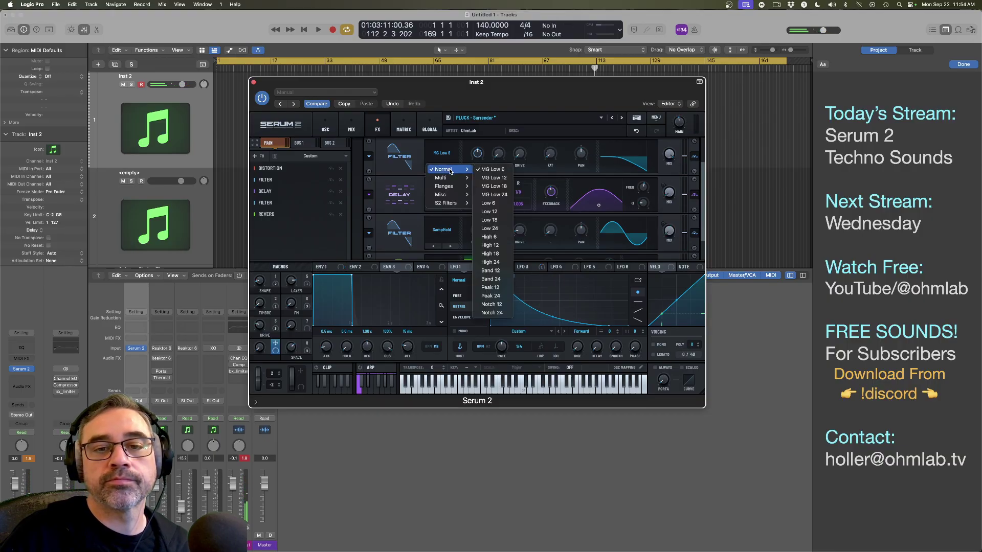
click(499, 179)
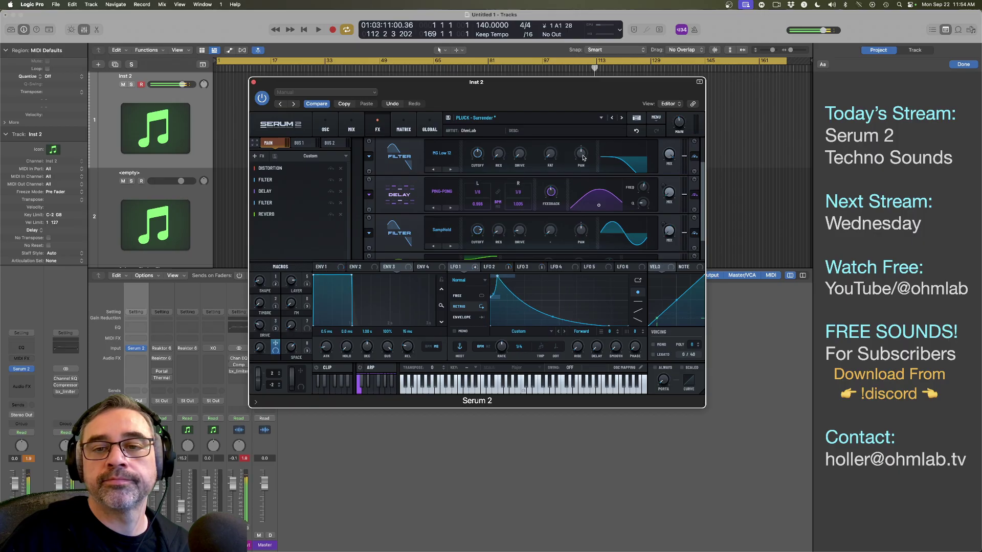
drag(499, 154, 499, 147)
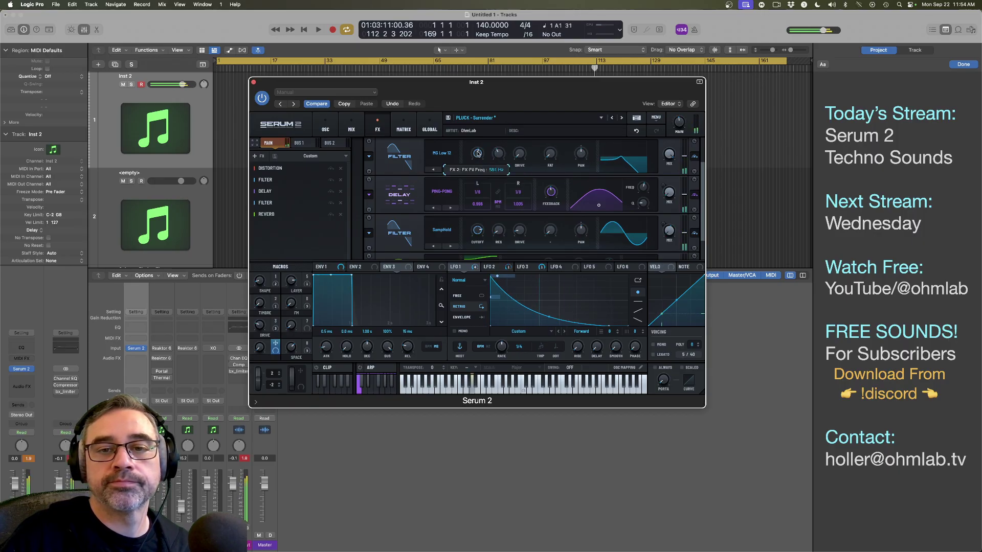
mouse_move(477, 154)
mouse_down()
mouse_move(478, 123)
mouse_move(475, 166)
mouse_up()
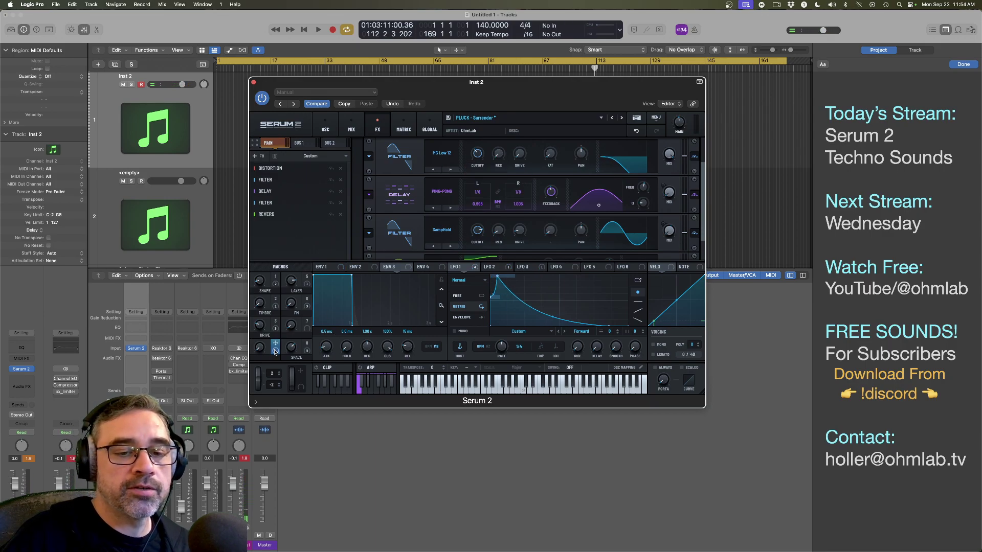
Step: Assign Macro 4 to the MG Low 12 effect filter's resonance, cutoff, Fat and drive, raising the Fat amount to about 11%
drag(275, 344, 493, 155)
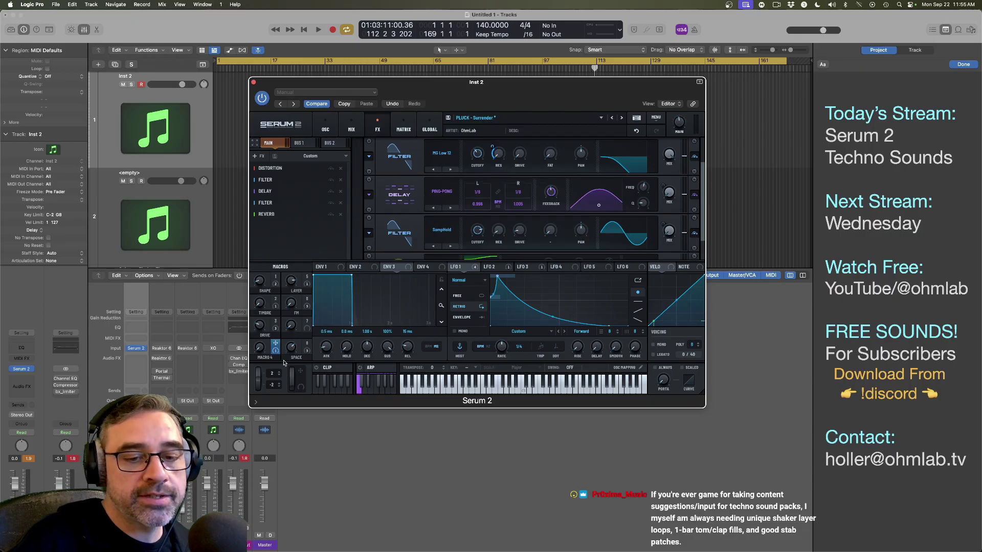
mouse_move(276, 345)
mouse_down()
mouse_move(504, 163)
mouse_move(491, 156)
mouse_move(479, 179)
mouse_up()
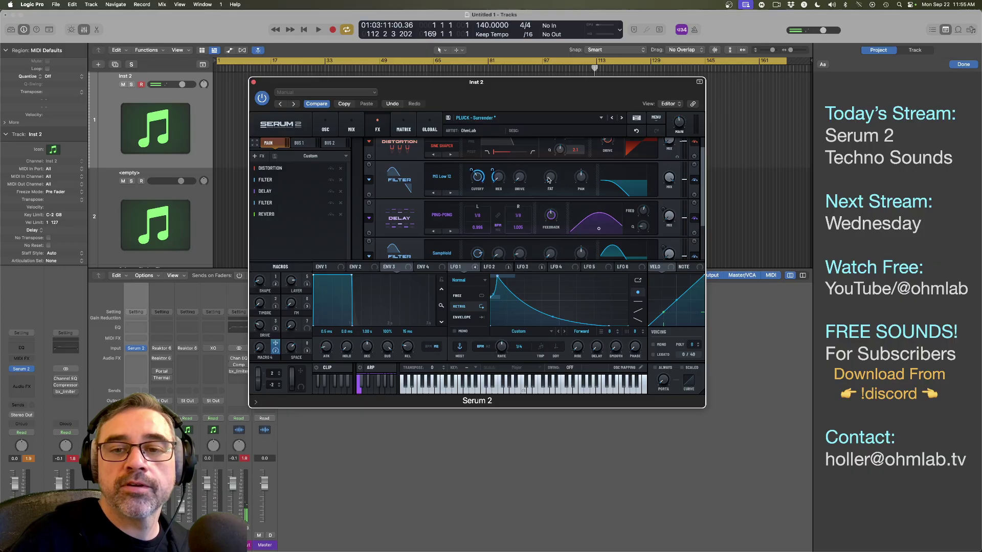
mouse_move(550, 177)
mouse_down()
mouse_move(551, 166)
mouse_move(548, 196)
mouse_move(548, 169)
mouse_up()
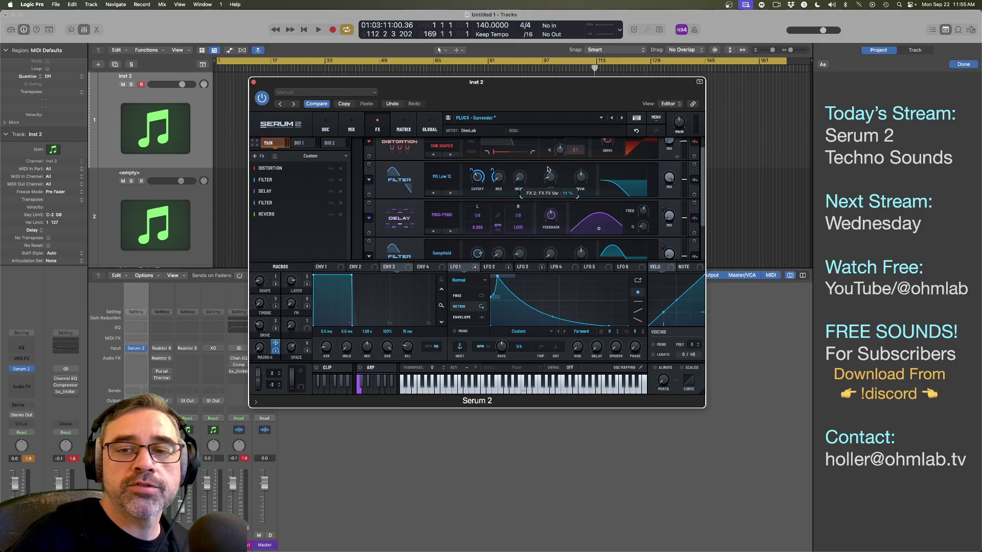
drag(275, 343, 550, 177)
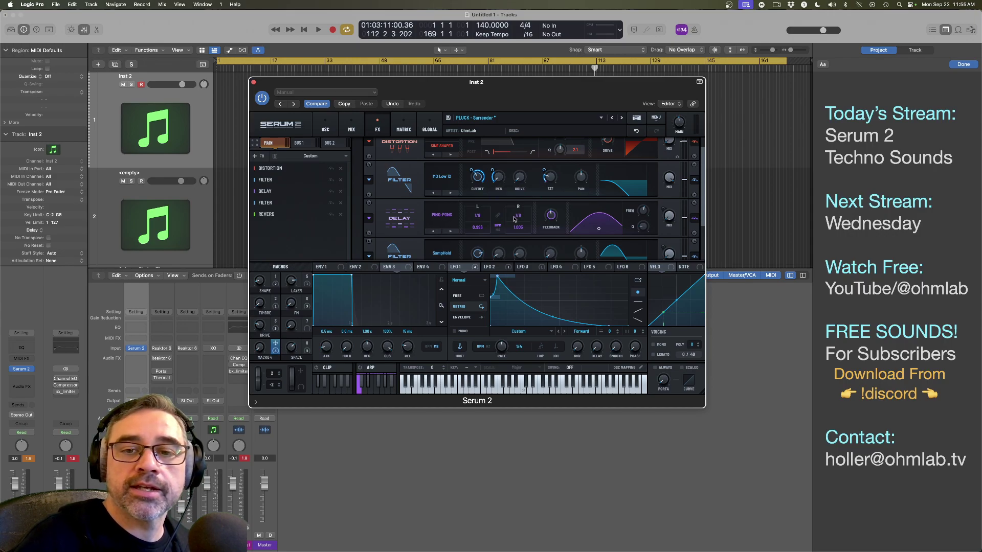
drag(275, 347, 512, 211)
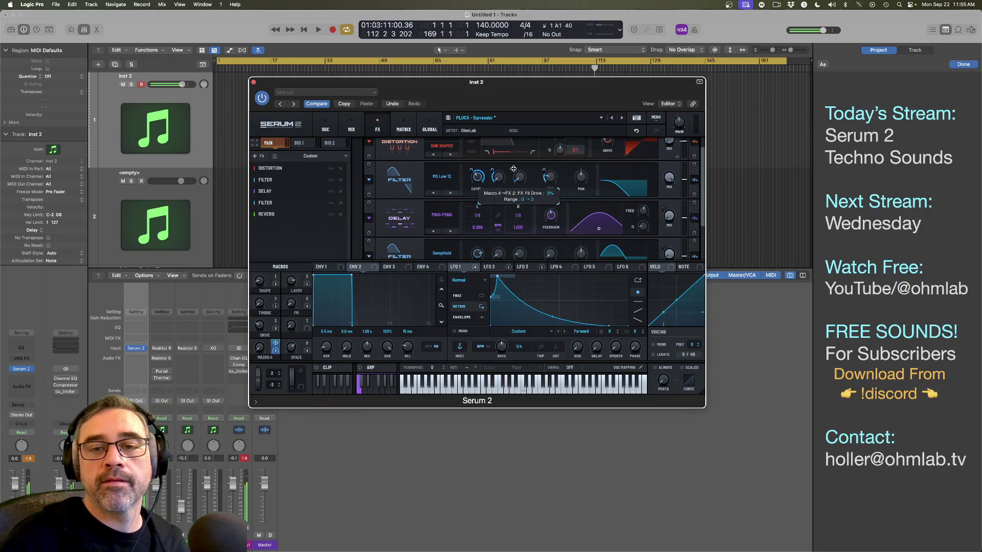
Step: Audition a sweep of Macro 4 and rename the macro to Filter
drag(260, 348, 261, 320)
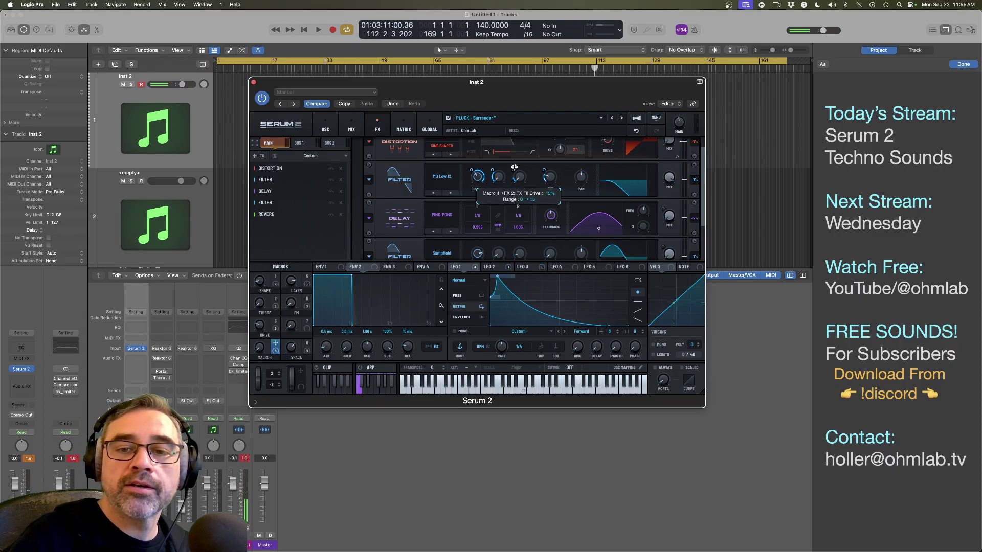
drag(262, 349, 259, 295)
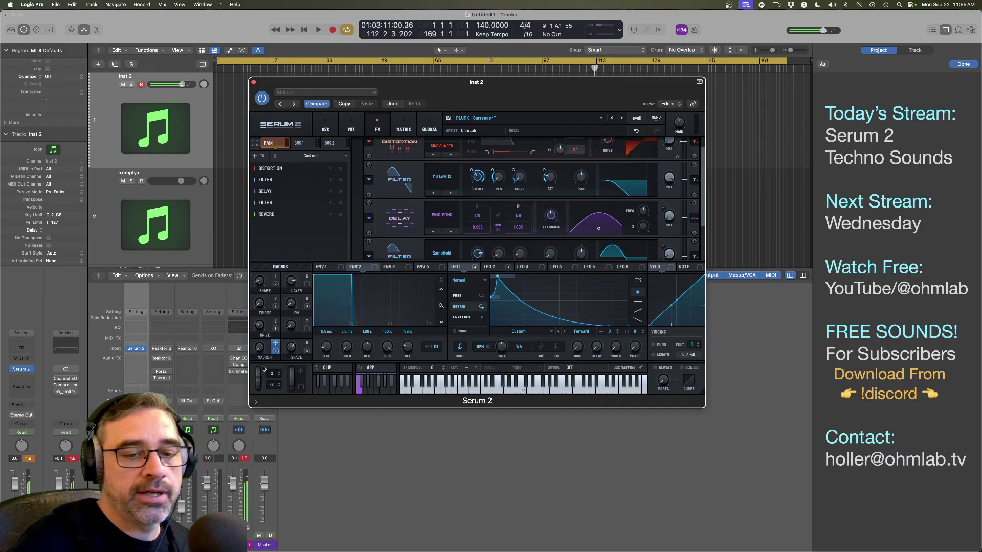
double_click(265, 357)
text(Filt)
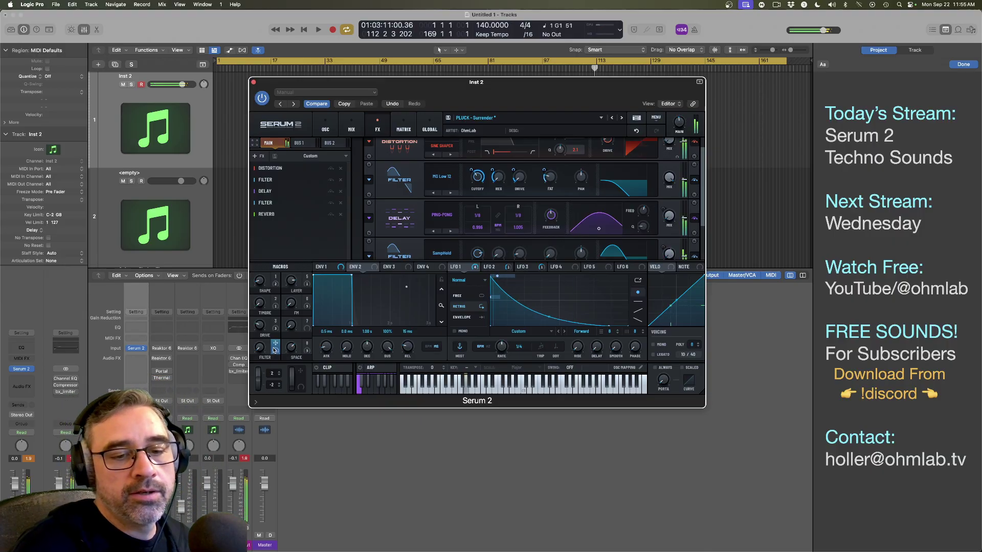
Step: Audition the patch while sweeping the Filter macro through its range
drag(262, 350, 261, 329)
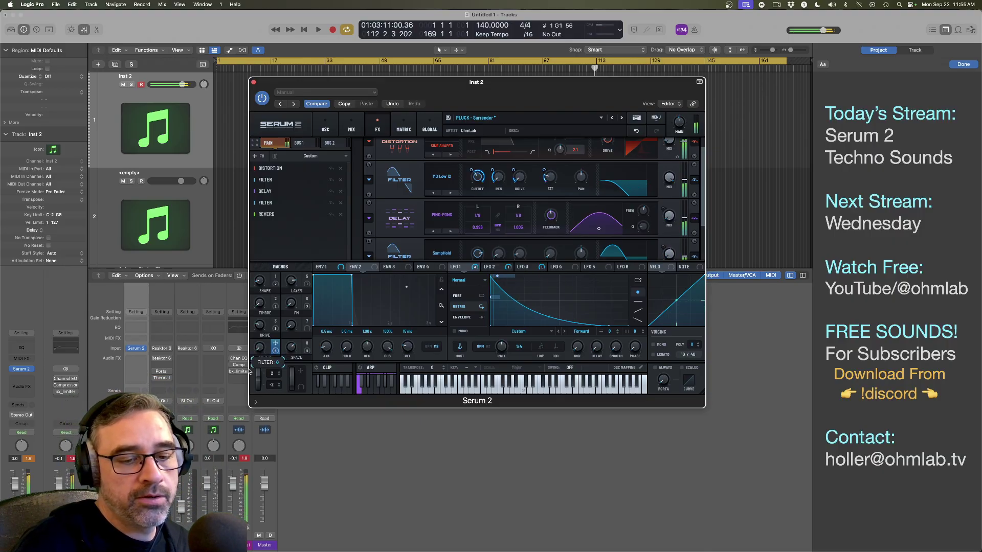
click(307, 435)
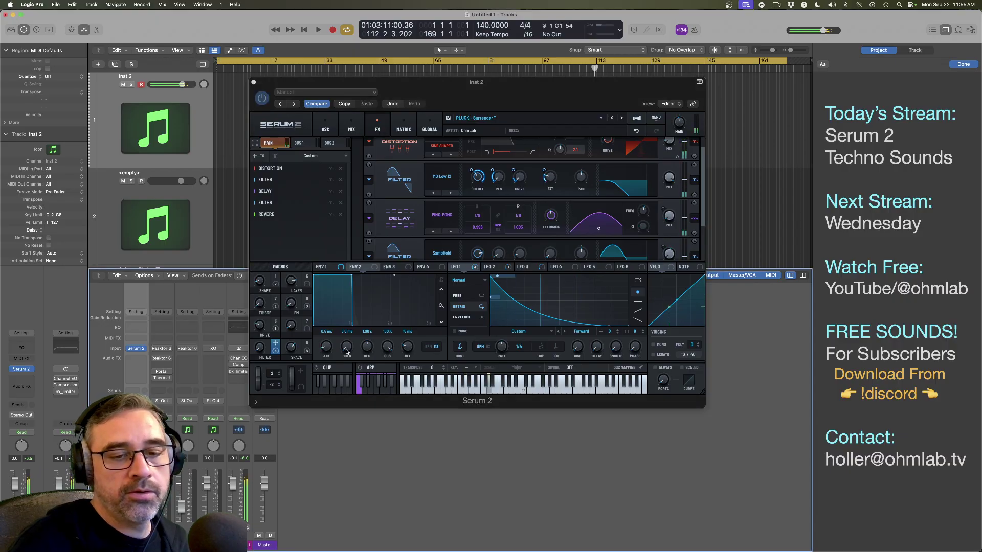
click(259, 351)
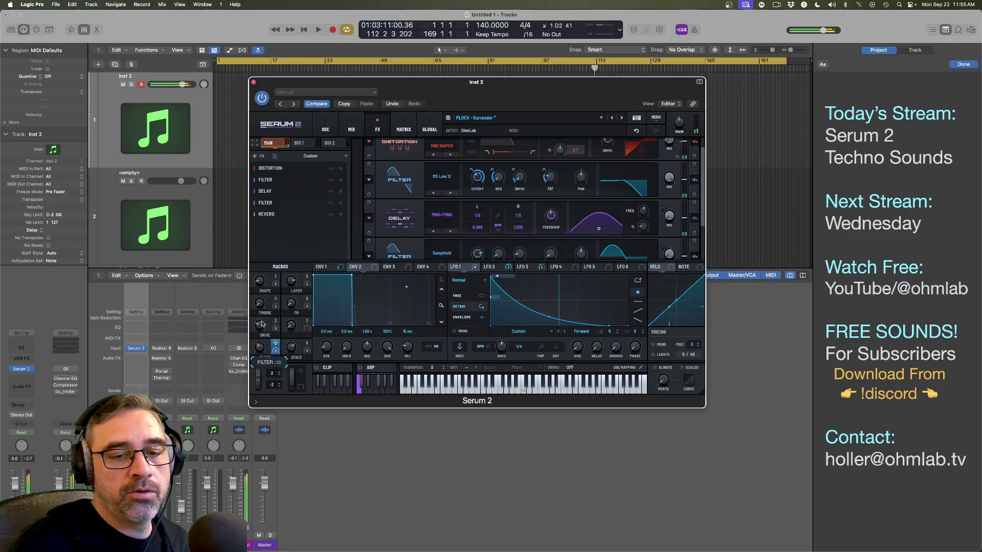
drag(263, 352, 267, 269)
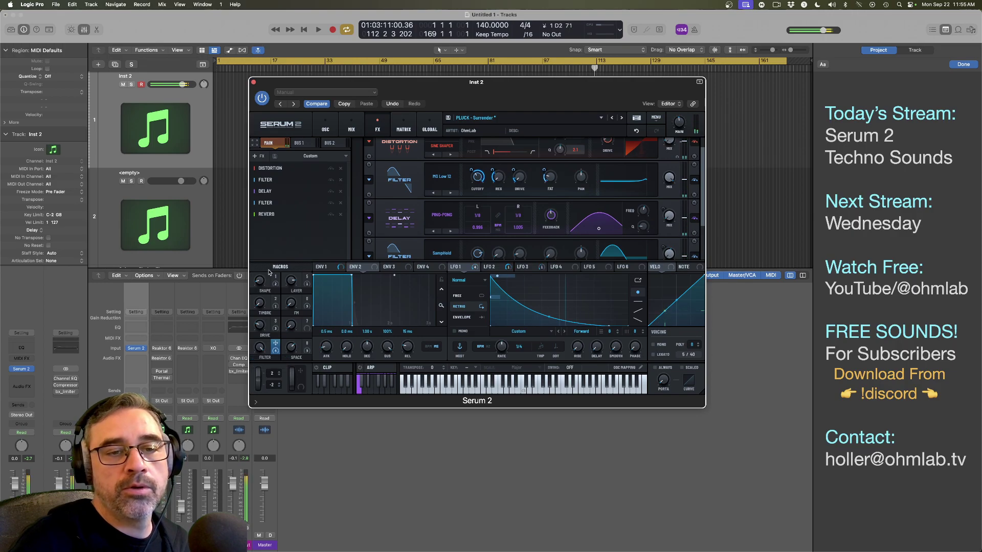
Step: Add a Bode effect to the main FX chain and place it first, before Distortion
click(256, 156)
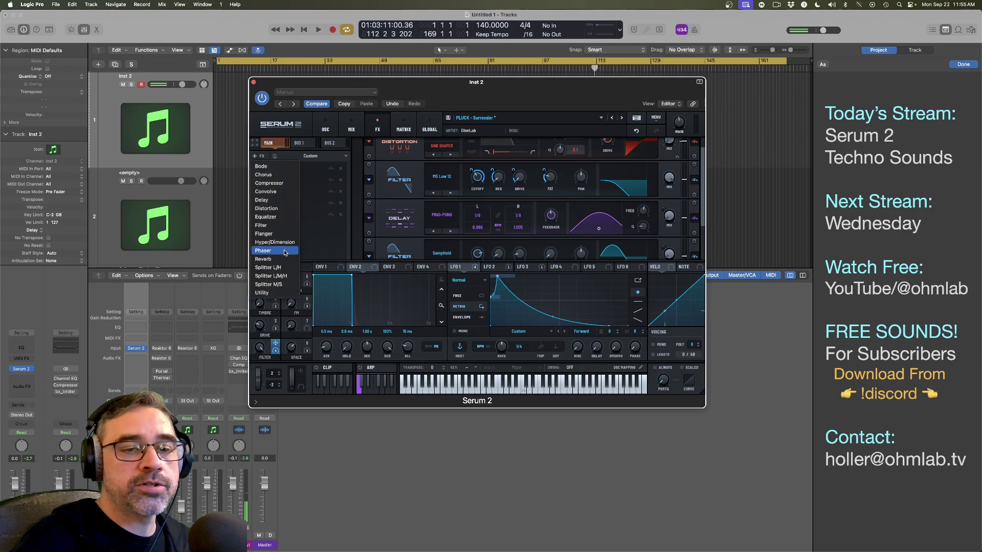
click(275, 167)
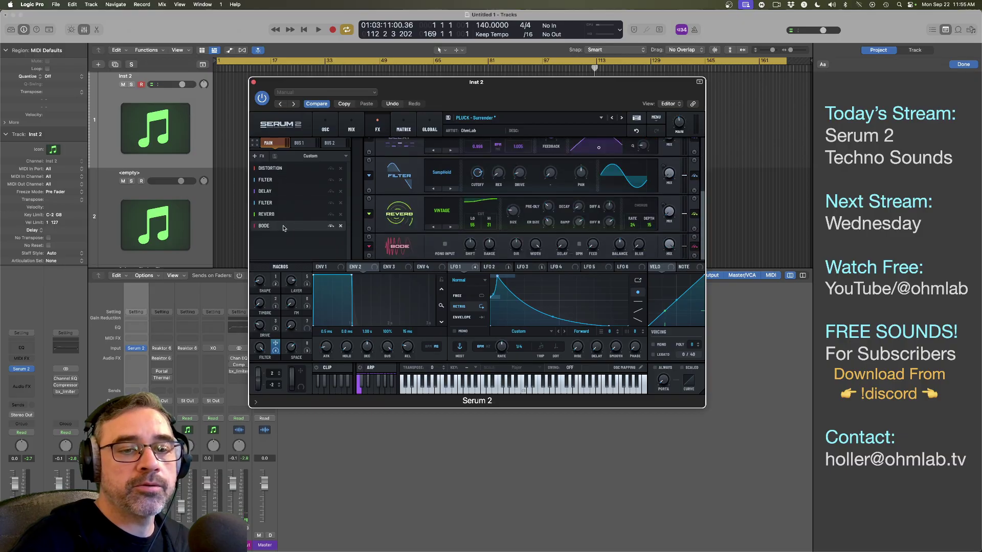
drag(284, 226, 283, 167)
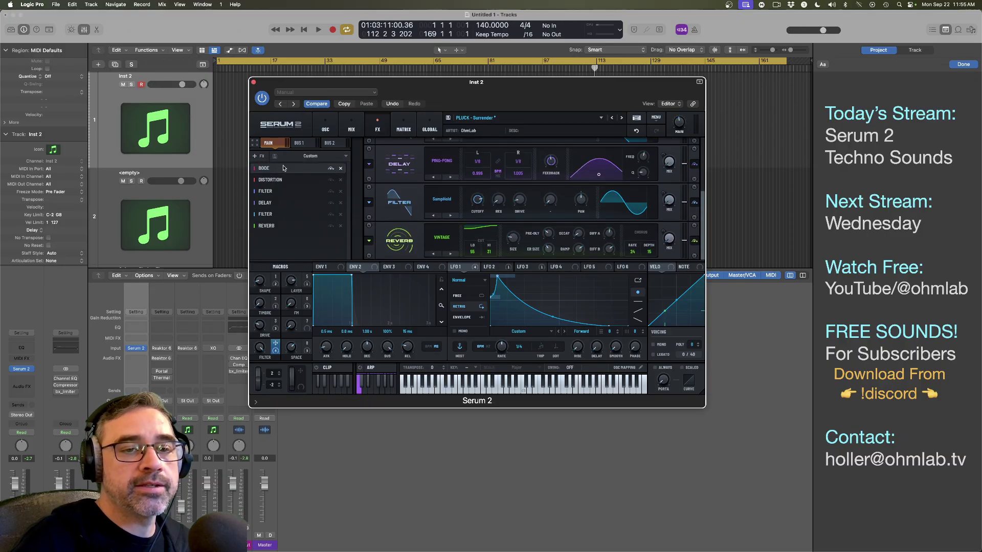
click(285, 171)
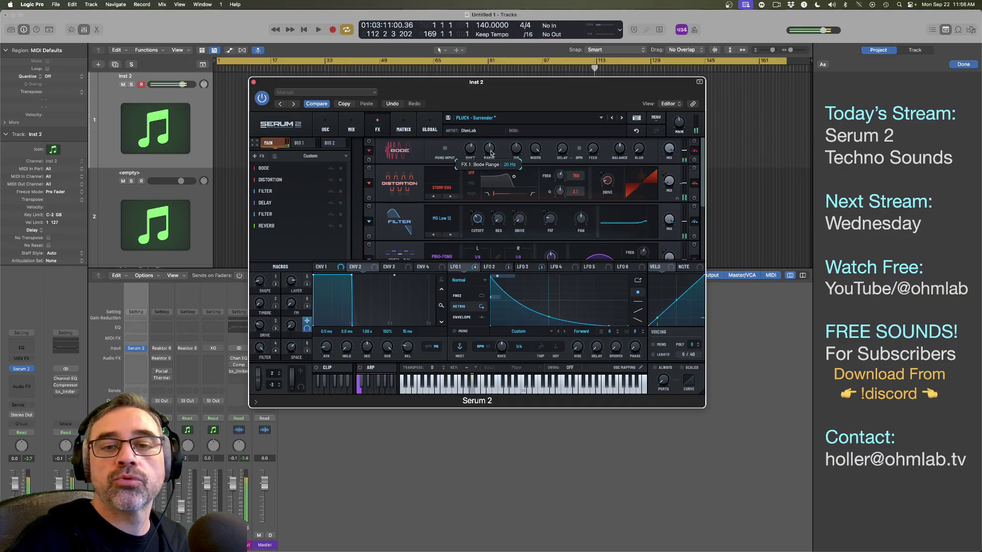
Step: Tune the Bode effect's range by ear while playing and raise its feedback
drag(490, 147, 490, 160)
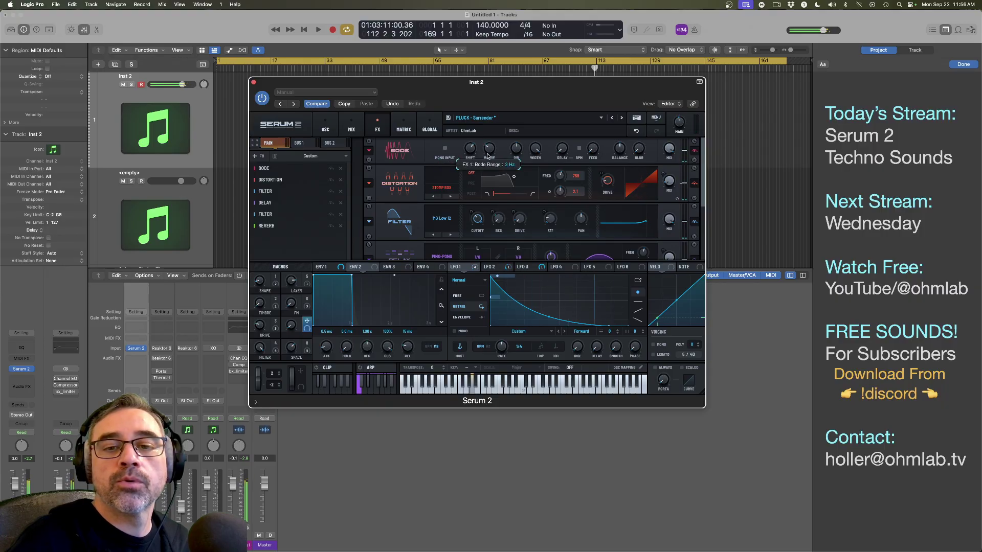
mouse_move(488, 153)
mouse_down()
mouse_move(483, 172)
mouse_move(480, 137)
mouse_up()
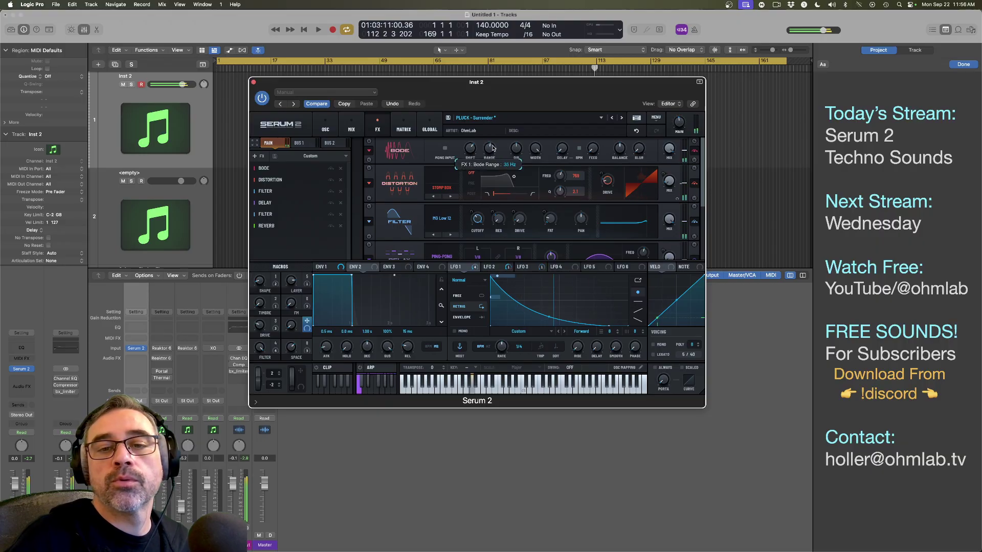
mouse_move(494, 143)
mouse_down()
mouse_move(494, 115)
mouse_move(494, 128)
mouse_up()
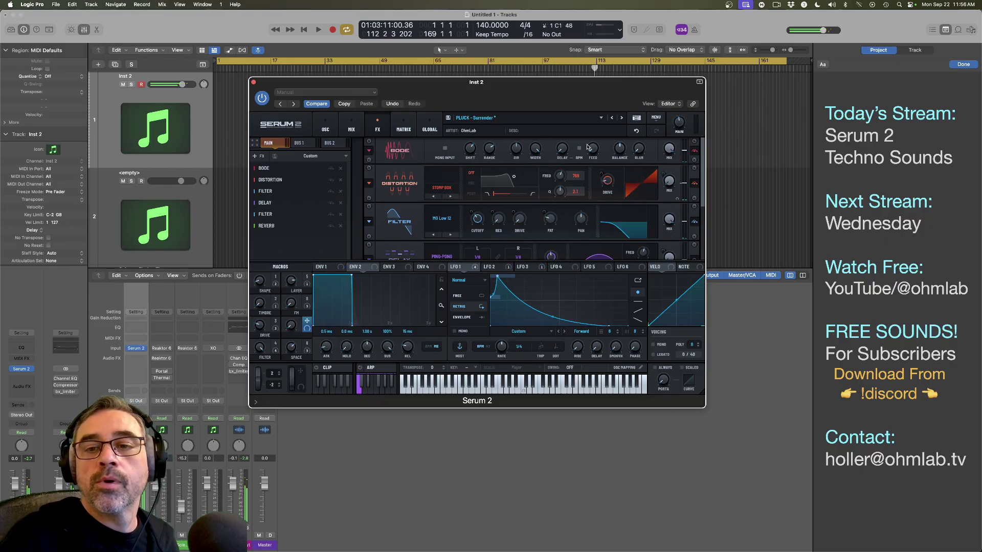
drag(592, 148, 592, 126)
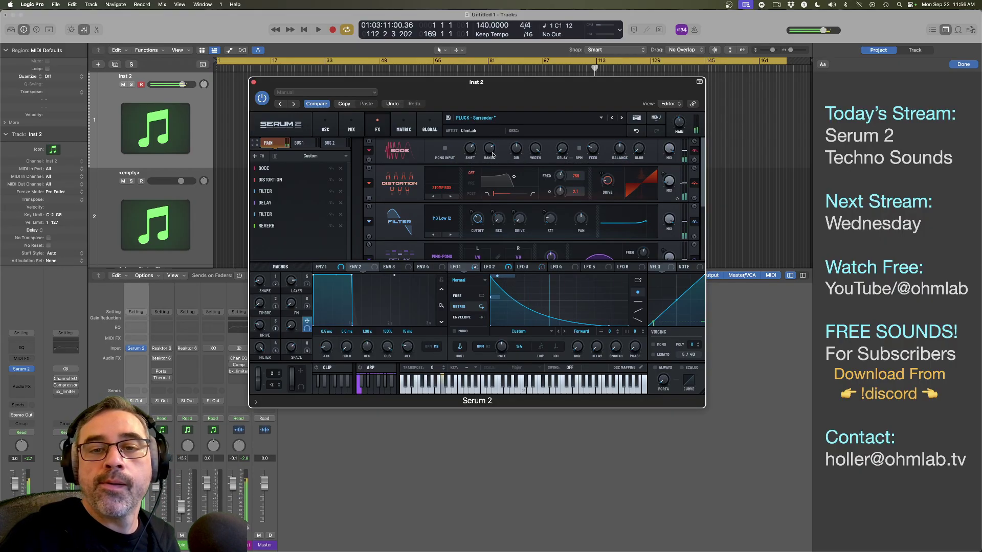
drag(491, 148, 491, 159)
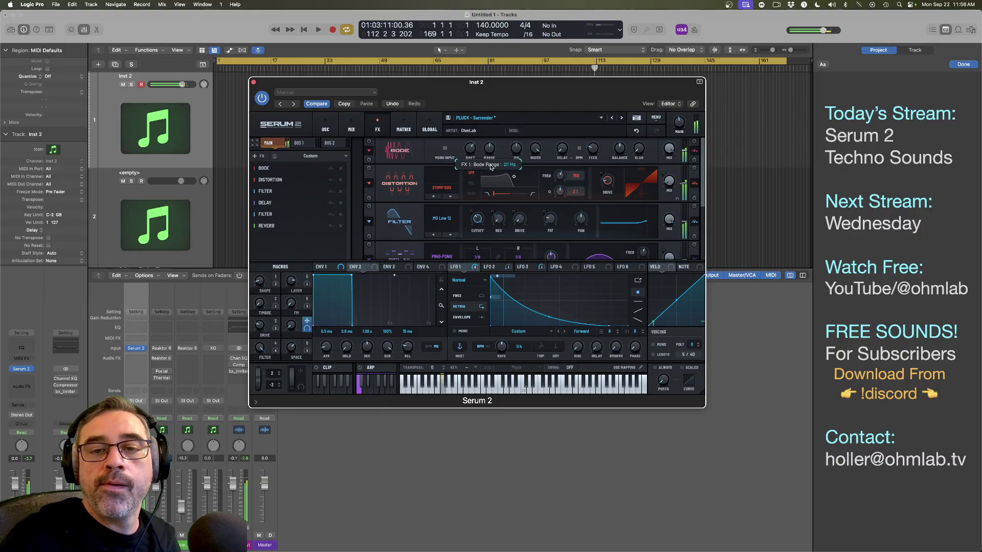
drag(491, 160, 491, 158)
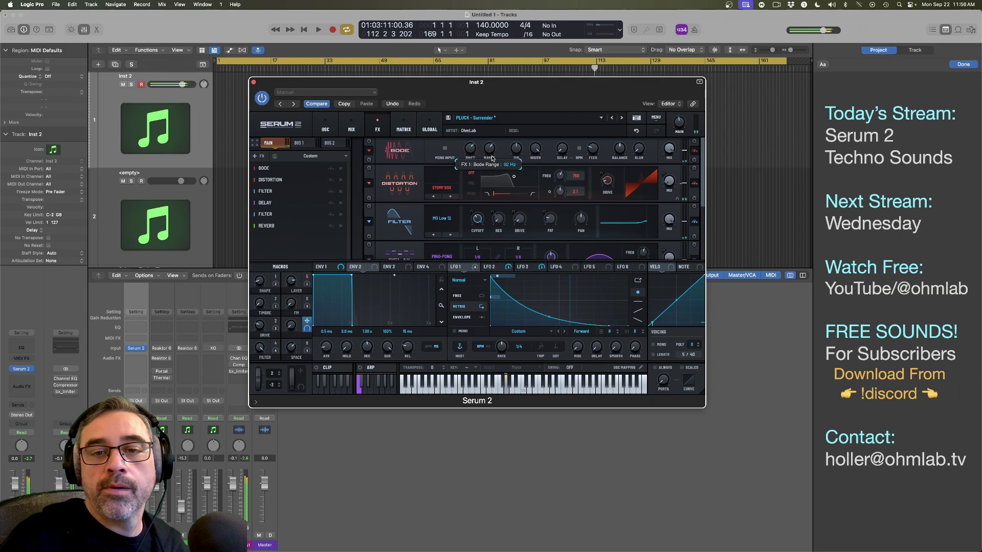
drag(490, 151, 491, 162)
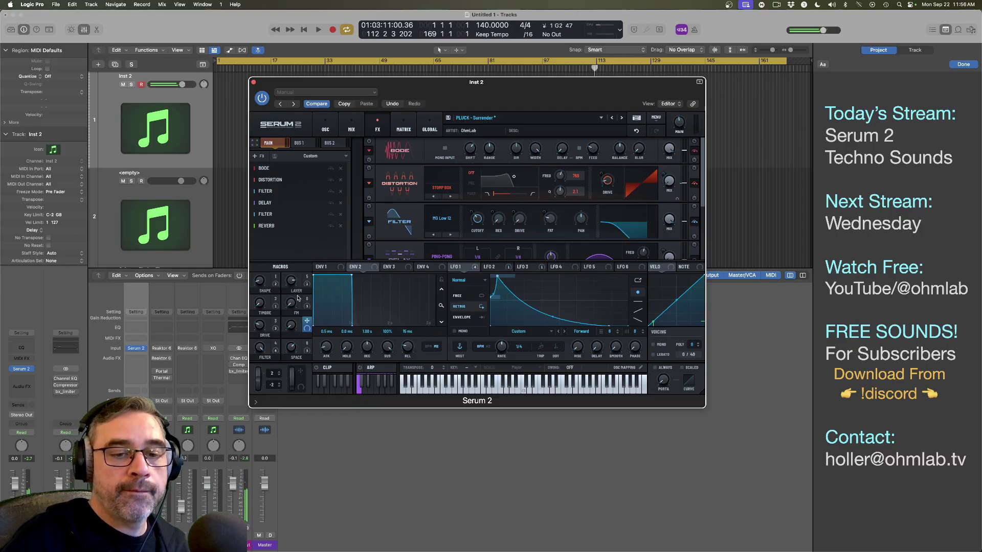
Step: Assign Macro 7 to the Bode effect's range and mix, and sweep the macro while playing to audition it
drag(307, 323, 490, 151)
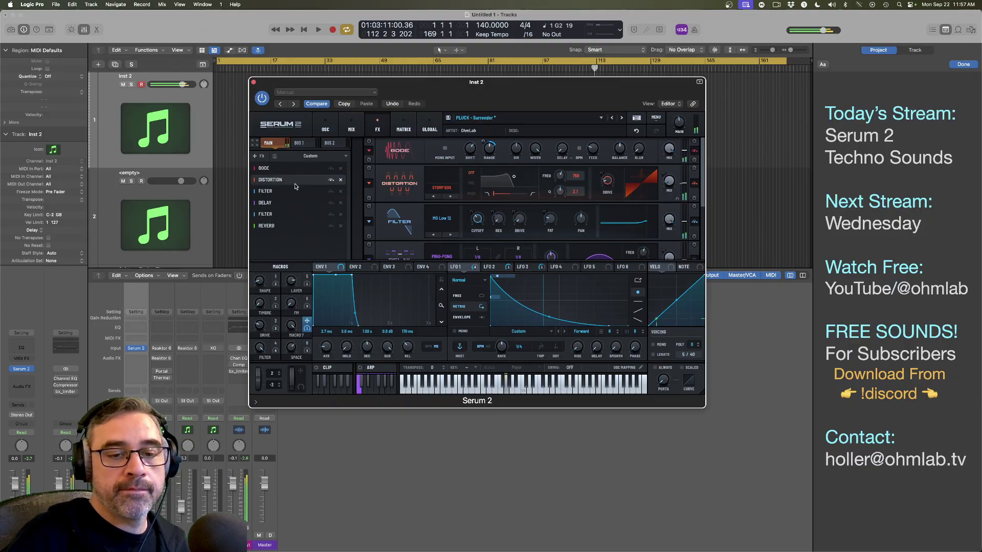
mouse_move(483, 143)
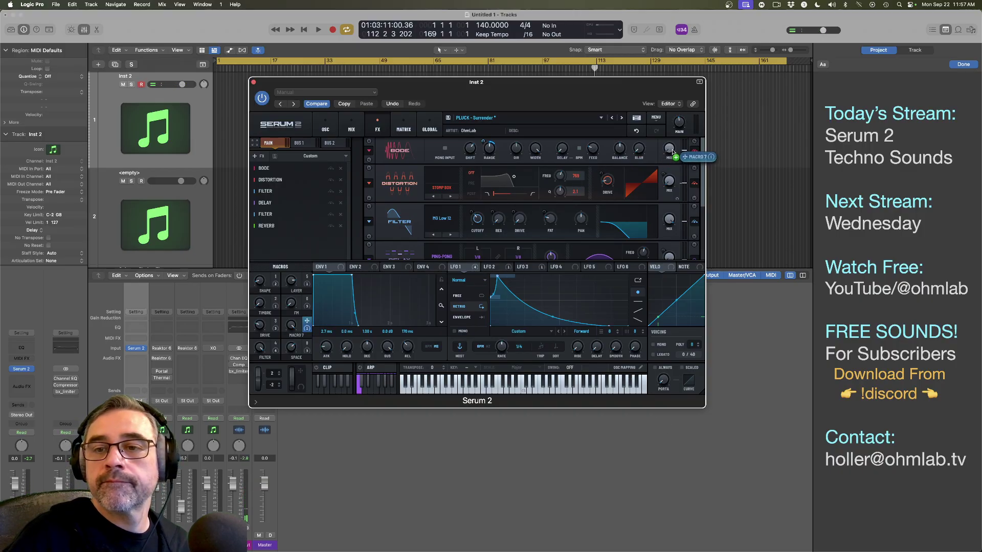
drag(673, 152, 670, 149)
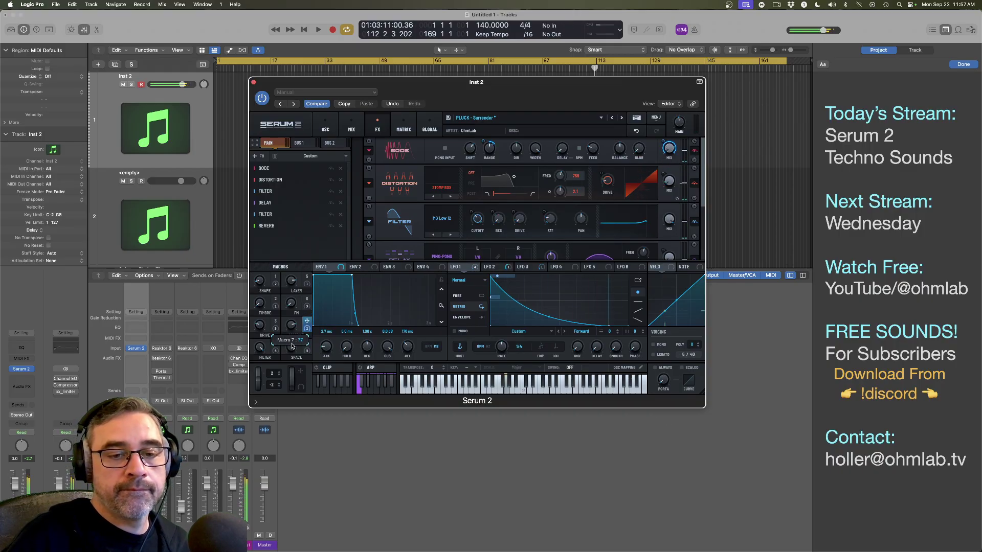
drag(292, 346, 293, 326)
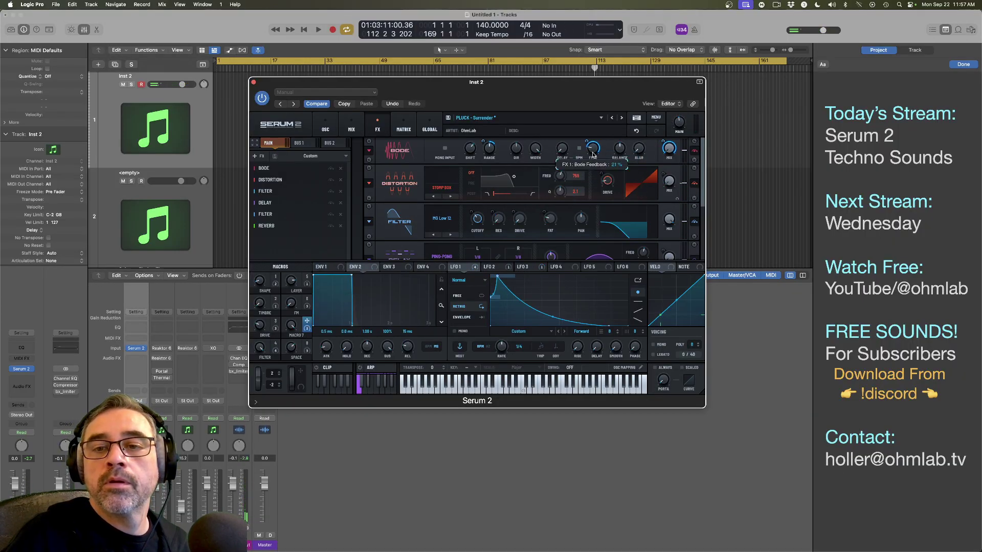
Step: Assign Macro 7 to the Bode feedback and adjust its modulation depth by ear while sweeping the macro
drag(592, 156, 586, 143)
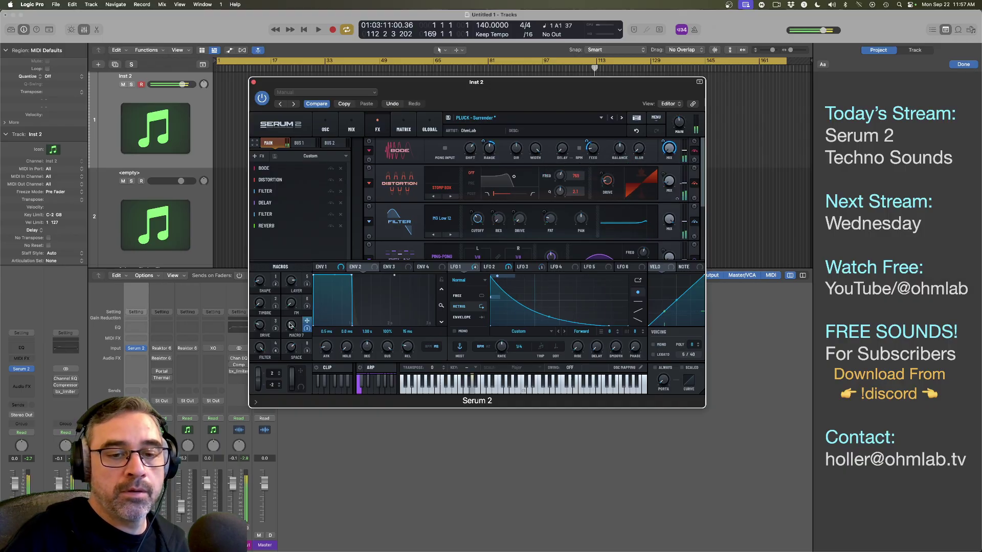
drag(287, 424, 287, 261)
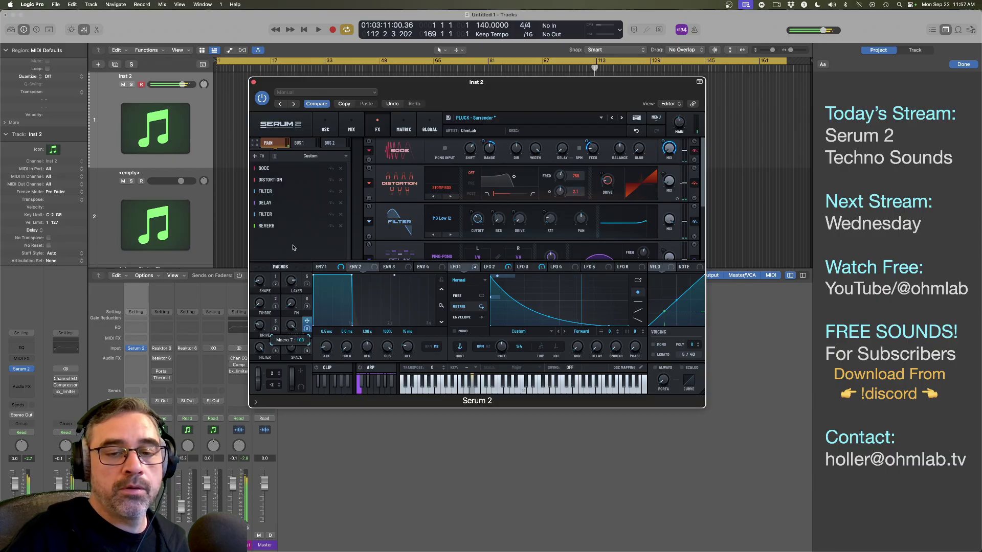
mouse_move(588, 139)
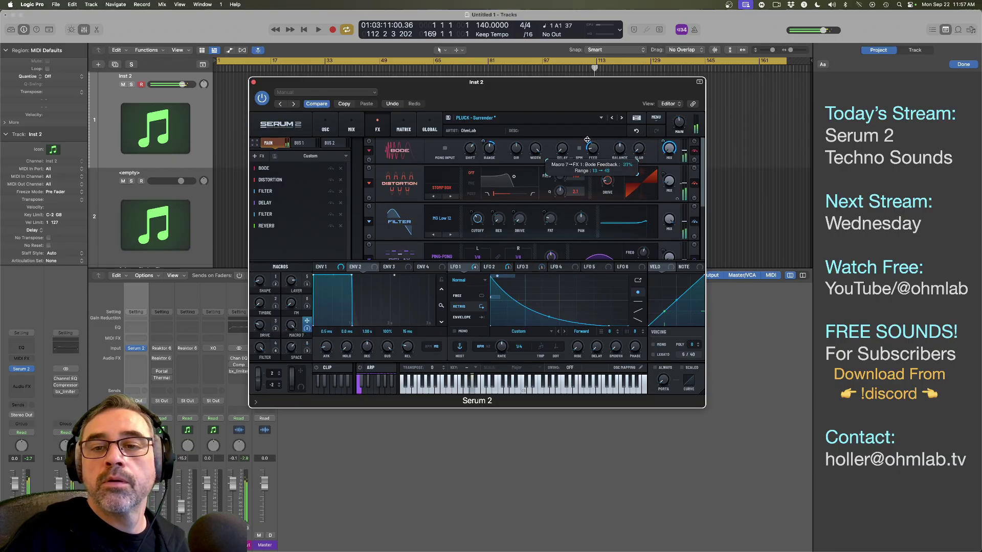
drag(588, 136, 589, 130)
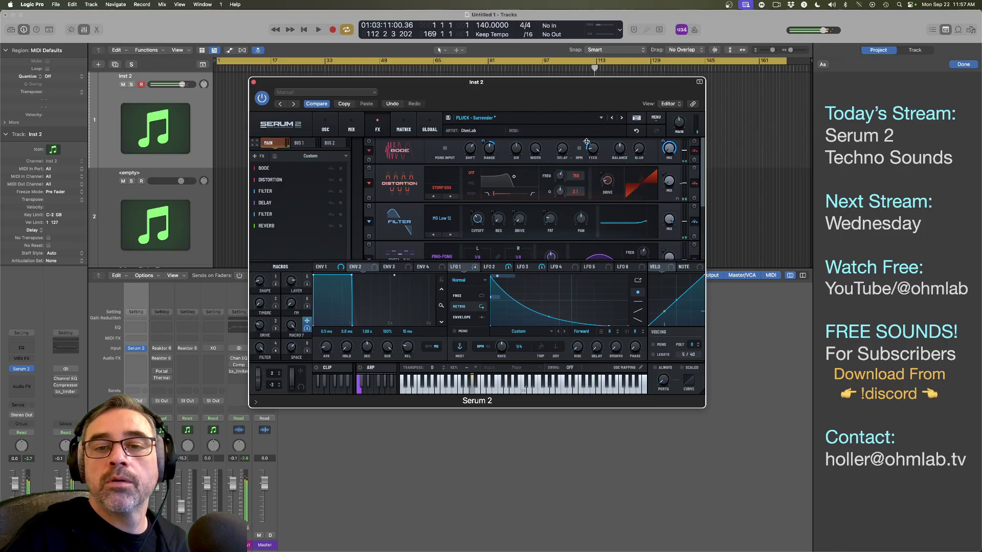
Step: Tune the Bode effect's width and shift by ear while playing the patch
drag(536, 158, 536, 178)
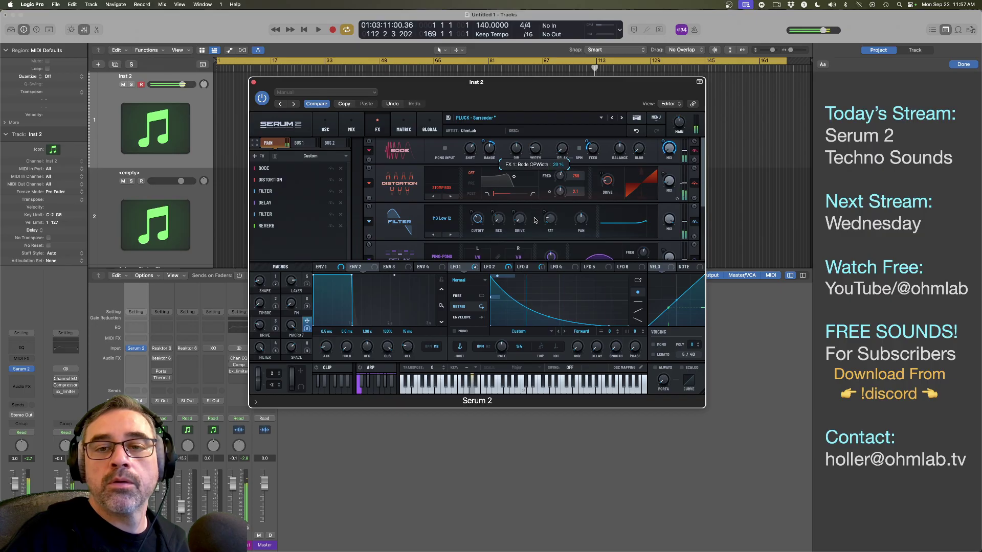
drag(534, 220, 534, 188)
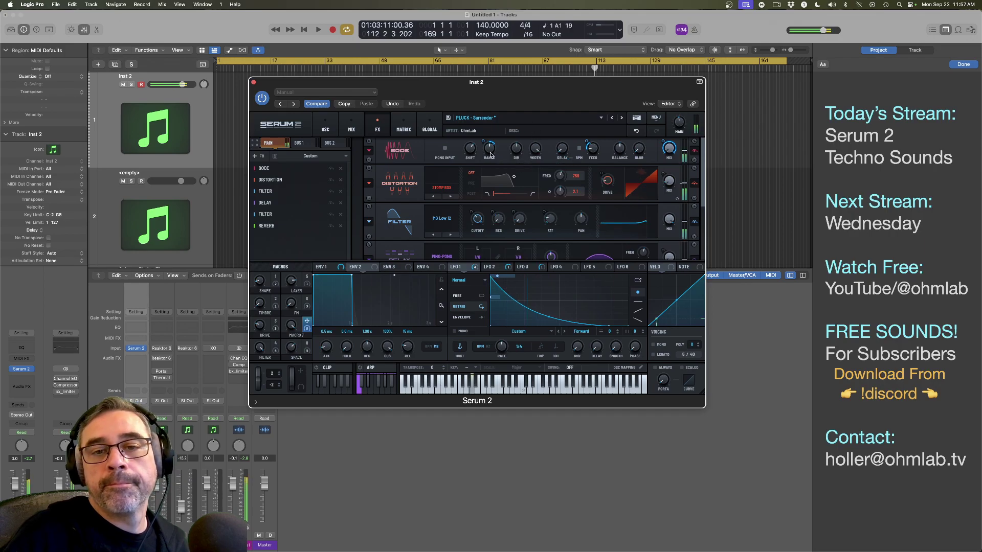
drag(473, 149, 474, 162)
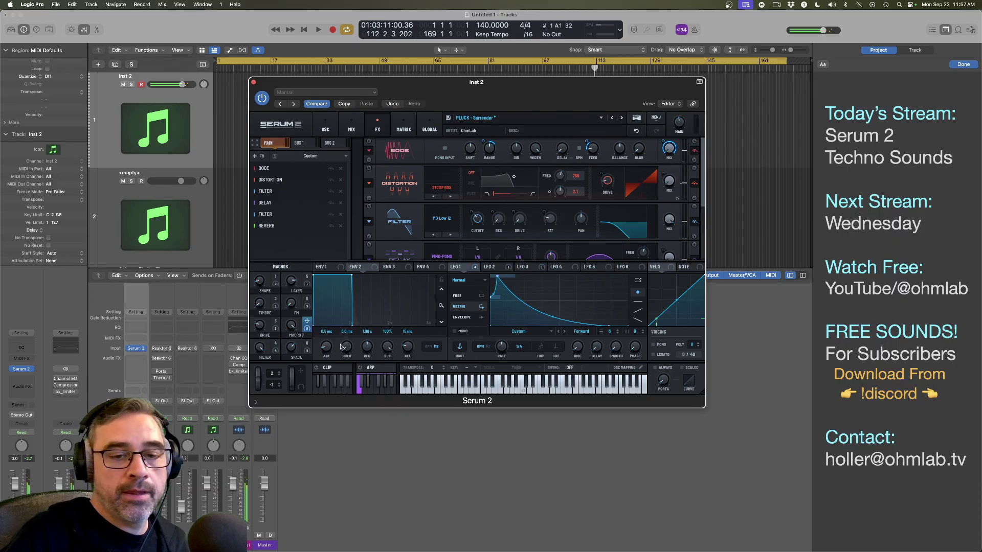
Step: Assign Macro 7 to the Bode shift, fine-tune the modulation depth, and sweep the macro to check it
drag(307, 324, 471, 148)
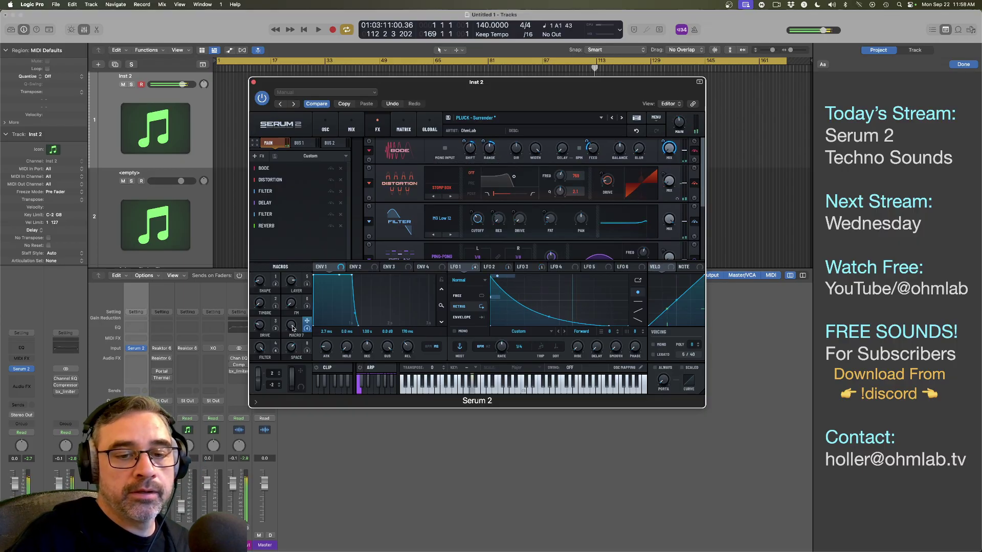
mouse_move(465, 142)
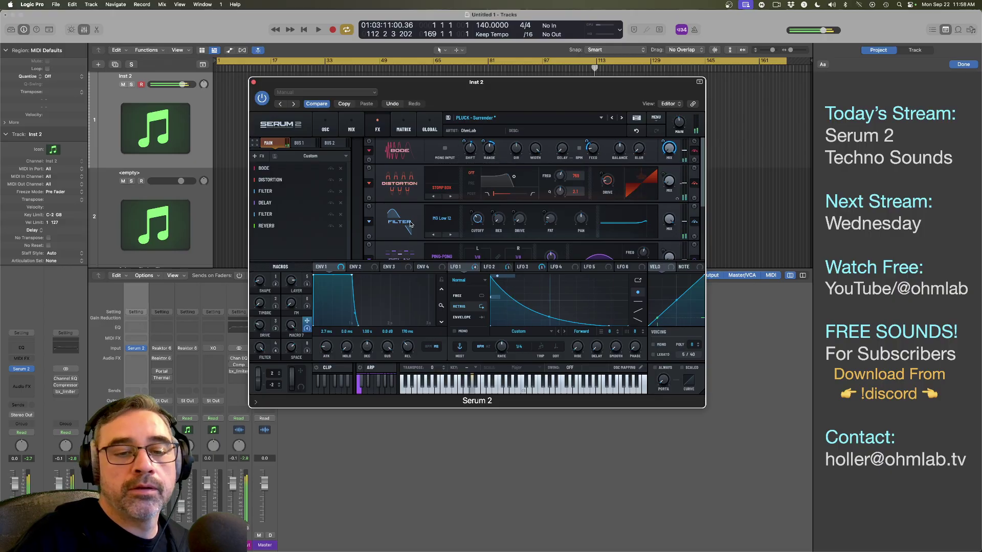
mouse_move(292, 354)
drag(292, 354, 292, 403)
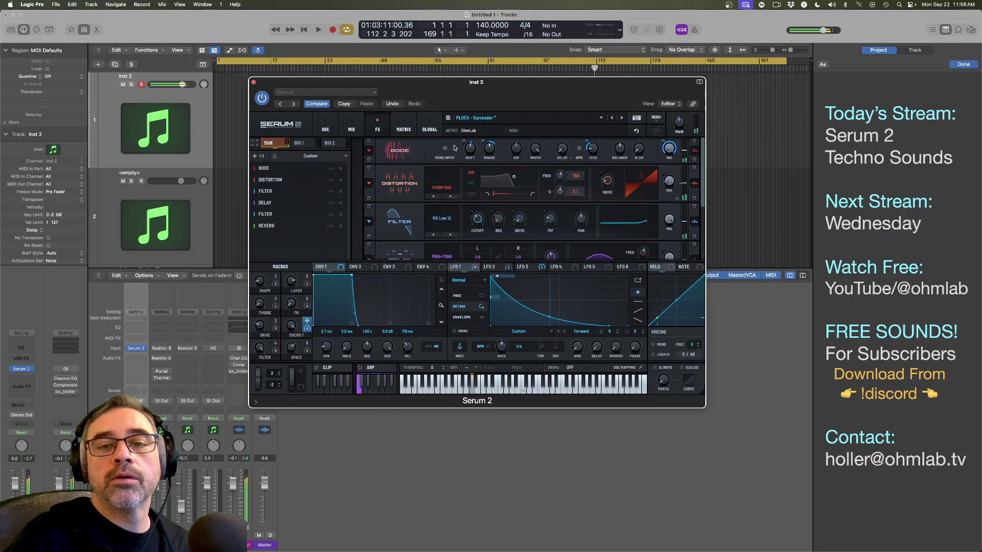
mouse_move(464, 142)
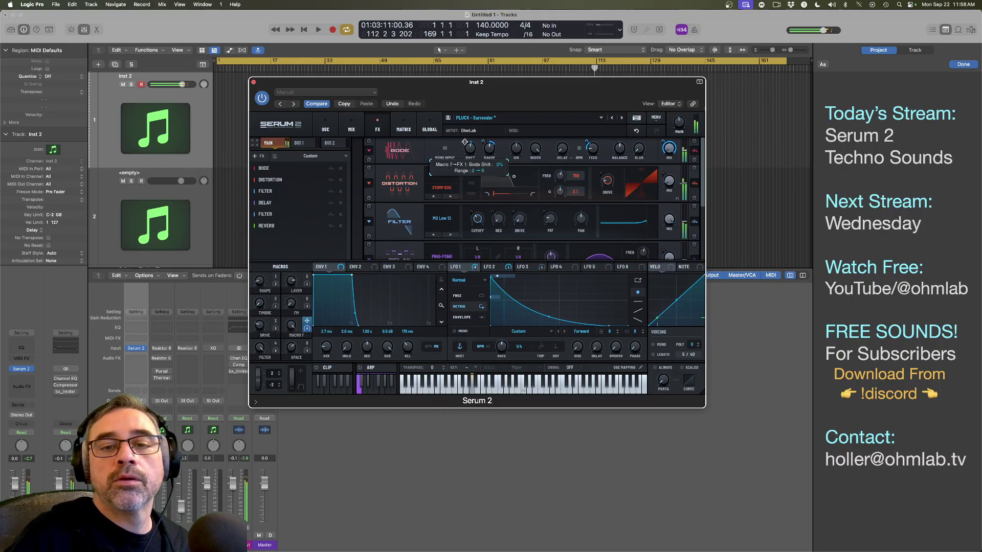
mouse_move(290, 325)
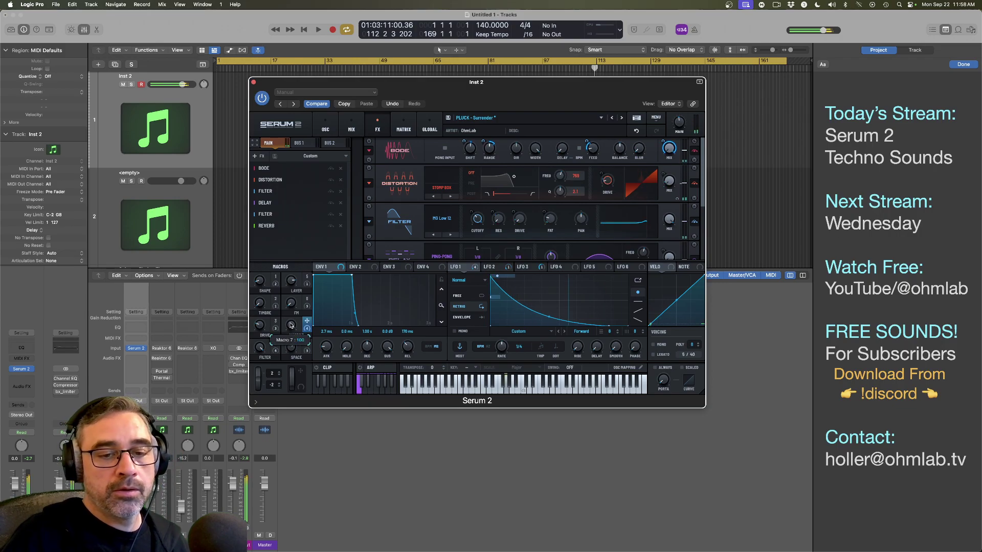
drag(289, 357, 286, 421)
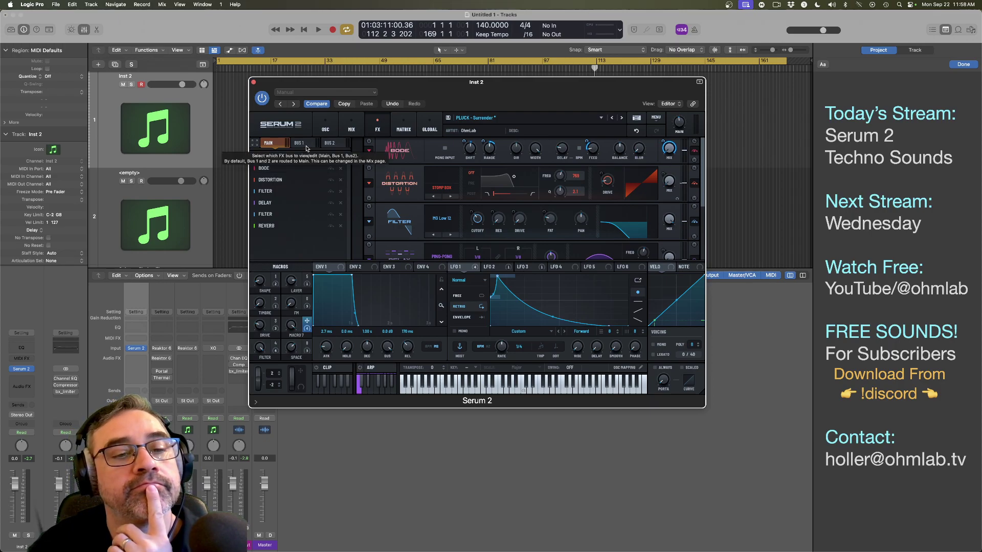
Step: Add a Splitter M/S to the main FX chain and move the Bode and Delay effects into its Side band
click(258, 158)
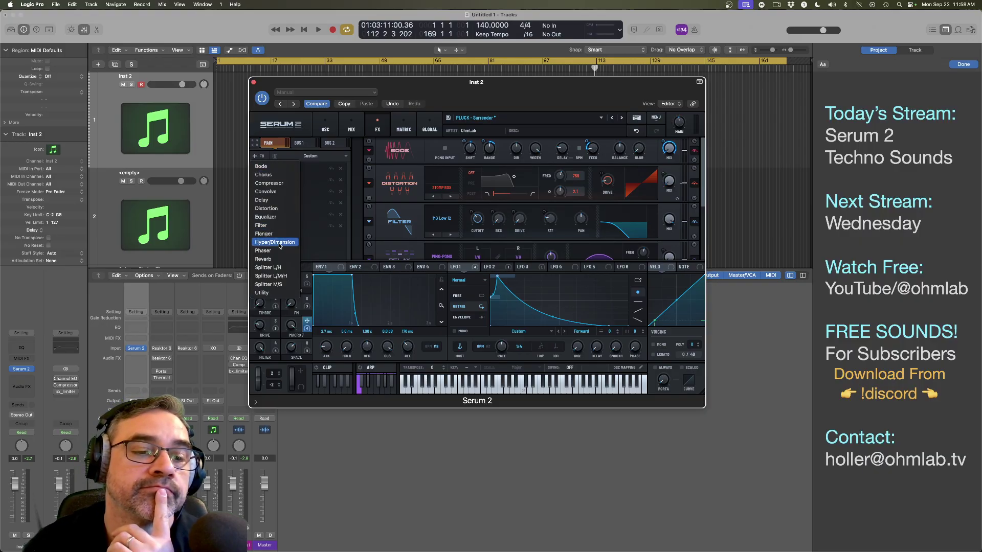
click(270, 284)
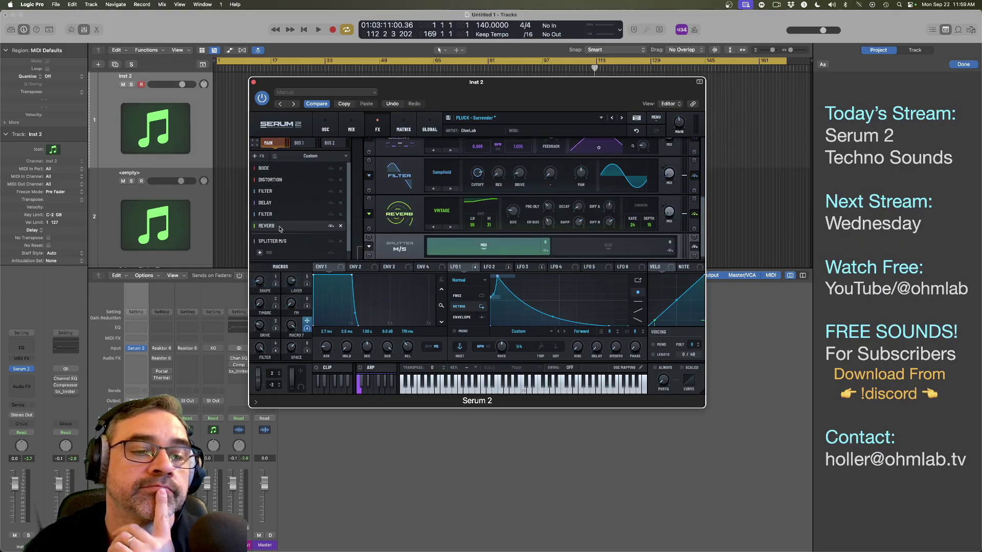
drag(281, 170, 272, 247)
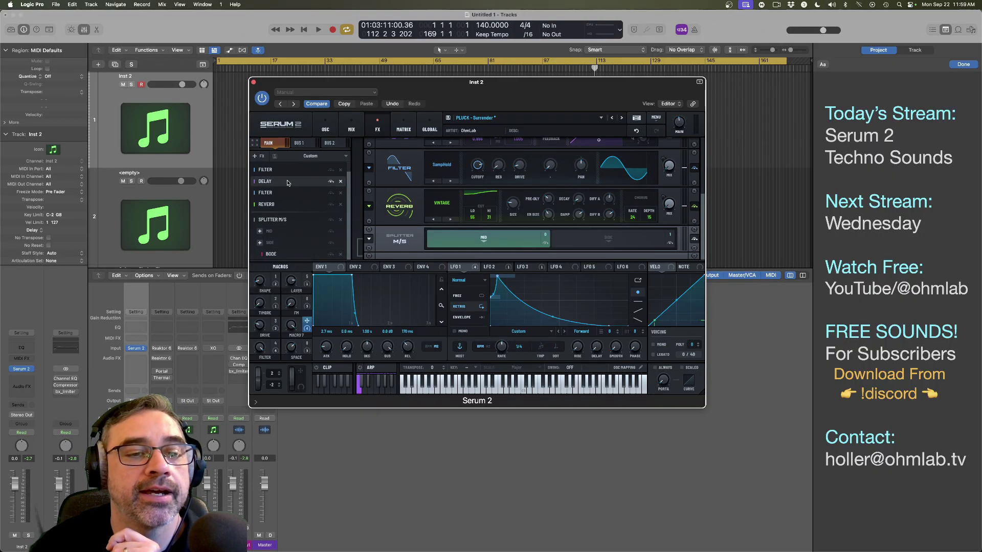
drag(258, 183, 274, 241)
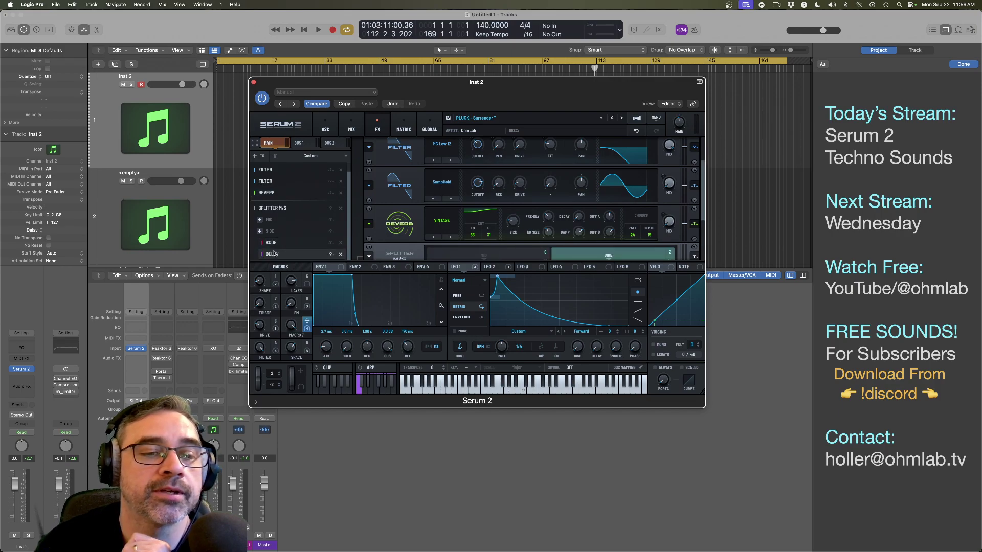
scroll(427, 153, down, 3)
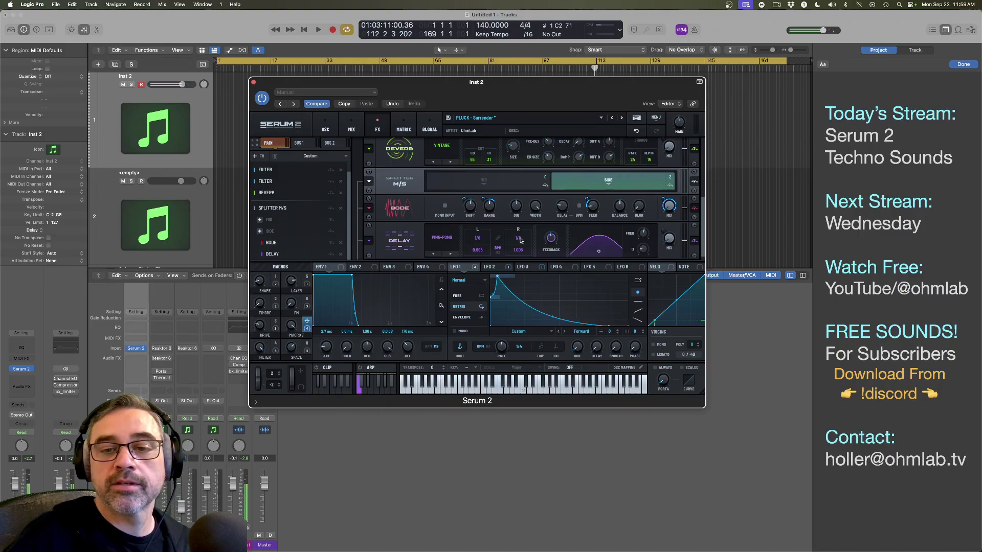
Step: Set the delay times to 1/32 left and 1/16 right, and adjust the delay's mix and feedback by ear
mouse_move(523, 238)
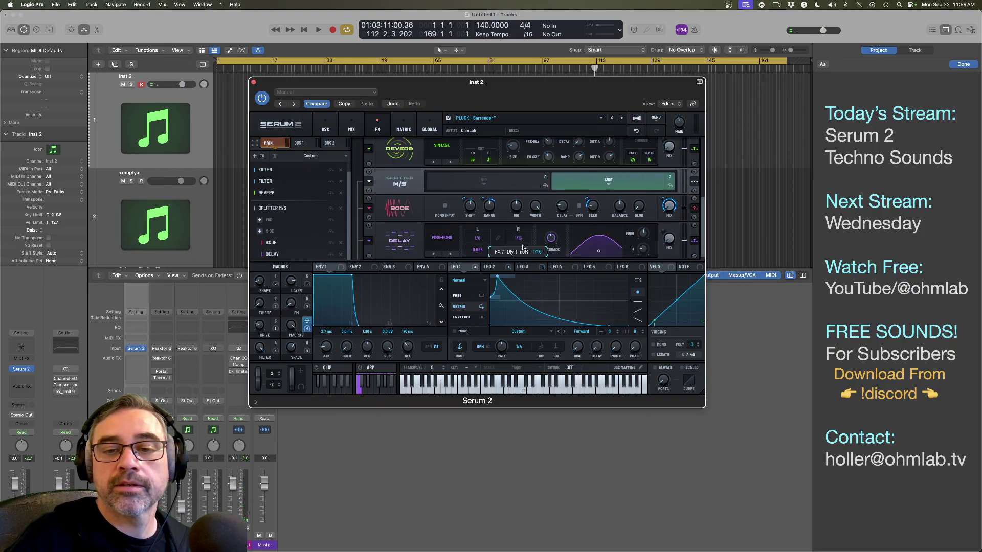
drag(480, 240, 482, 252)
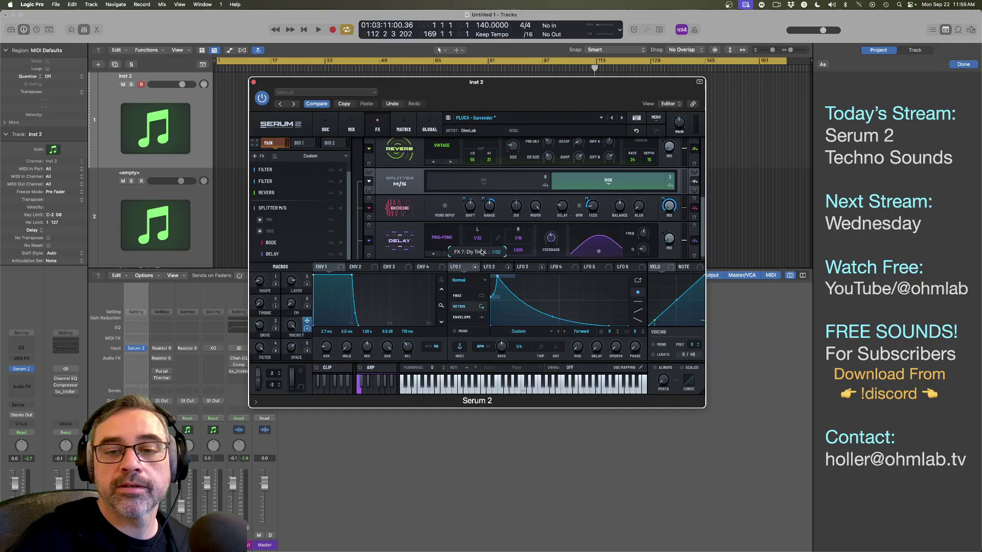
drag(670, 238, 673, 209)
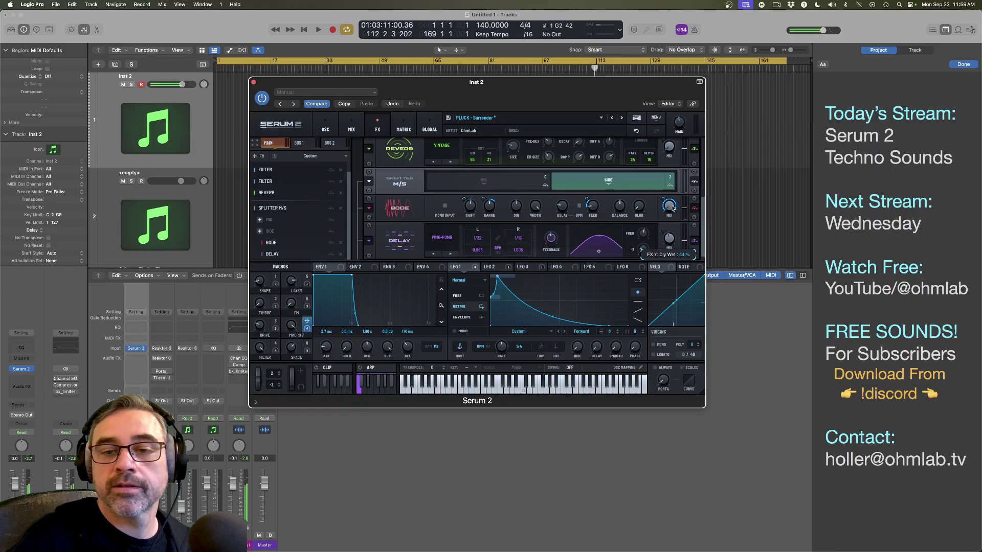
mouse_move(551, 238)
mouse_down()
mouse_move(559, 212)
mouse_move(555, 228)
mouse_up()
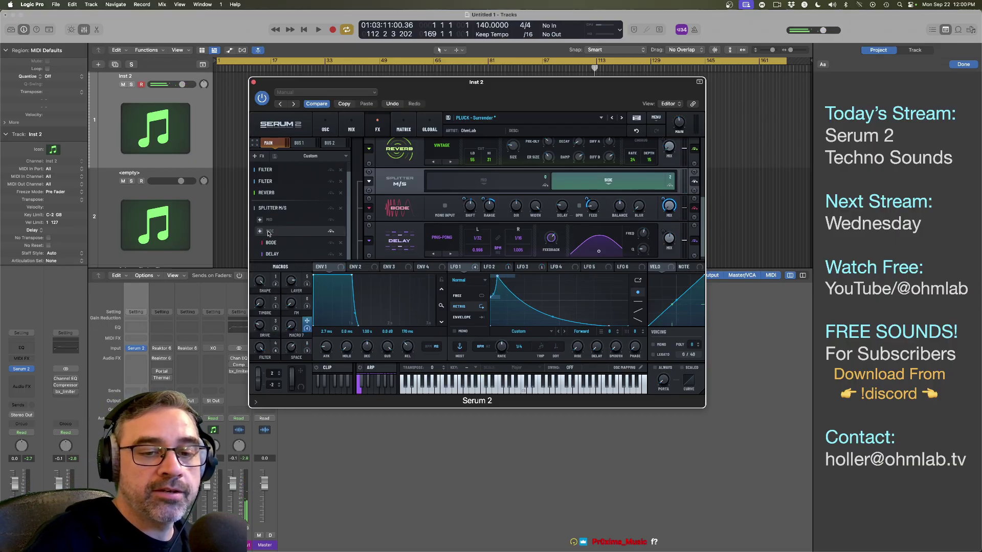
Step: Audition the patch while sweeping the FM, Timbre and Macro 7 knobs against each other
drag(288, 306, 289, 233)
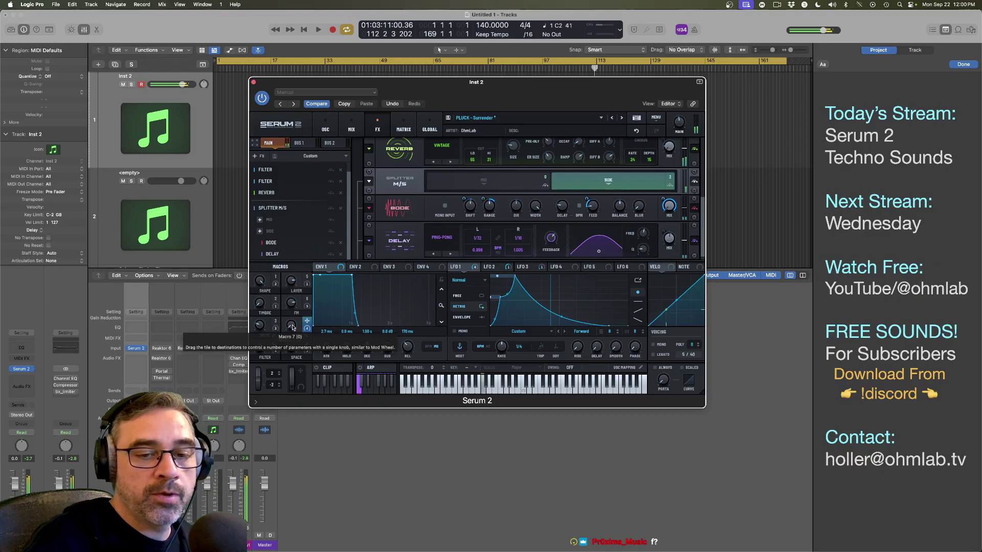
drag(290, 331, 290, 212)
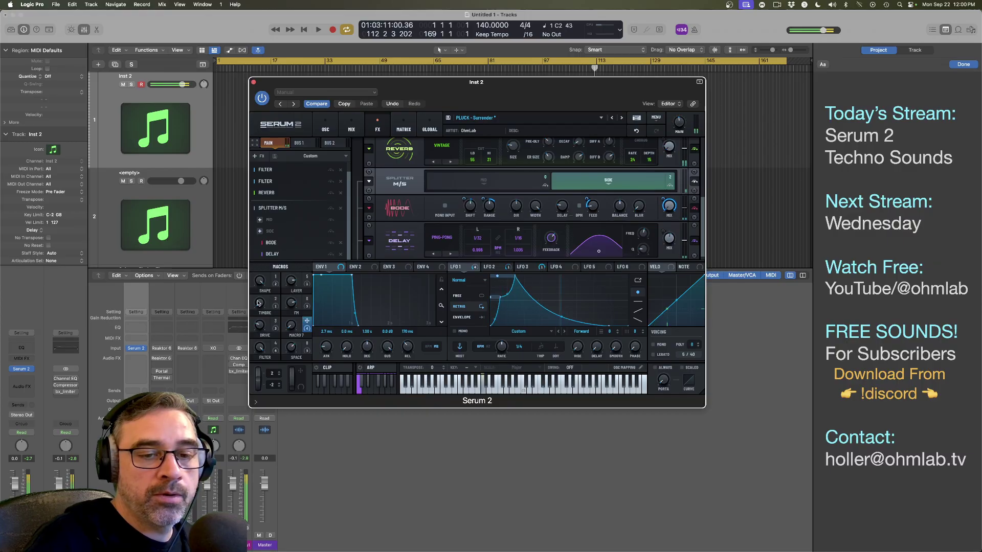
drag(261, 236, 261, 230)
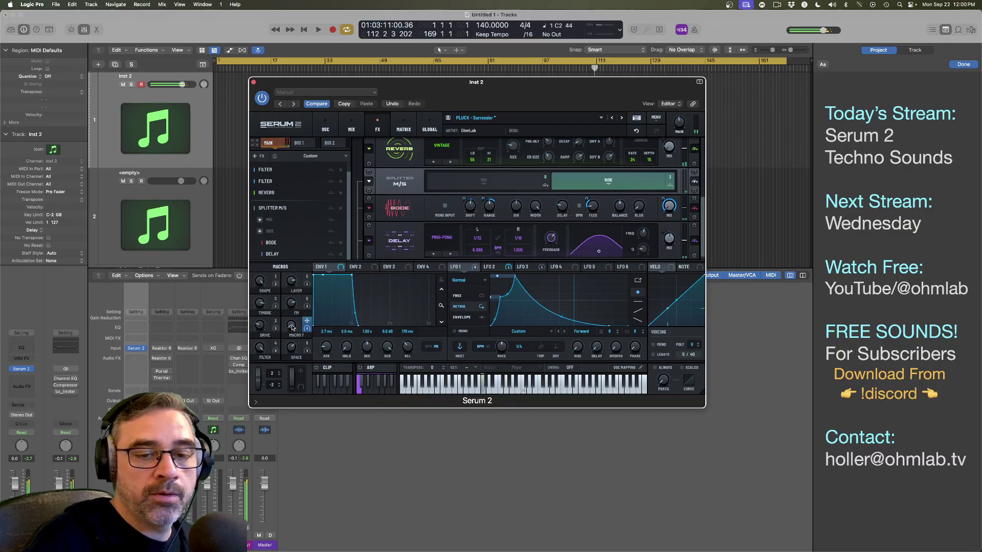
drag(290, 326, 289, 247)
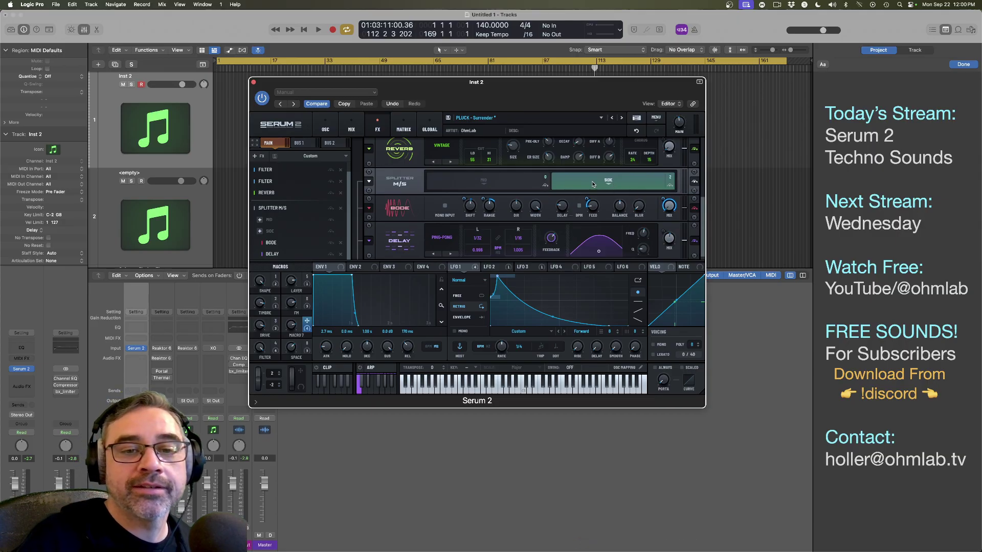
Step: Fine-tune Macro 7's modulation depth on the Bode range and adjust the delay's mix by ear
scroll(551, 190, down, 1)
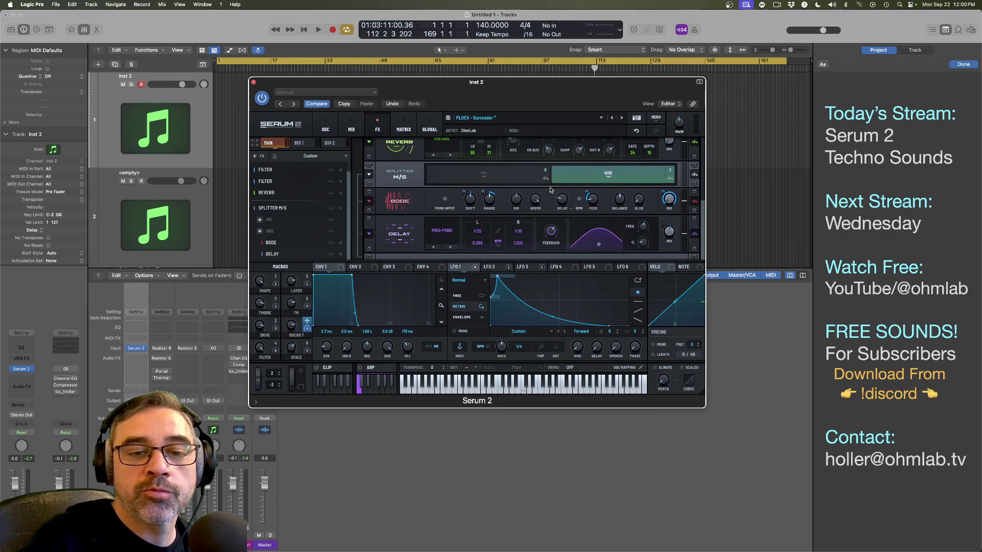
scroll(391, 226, up, 5)
scroll(391, 226, down, 5)
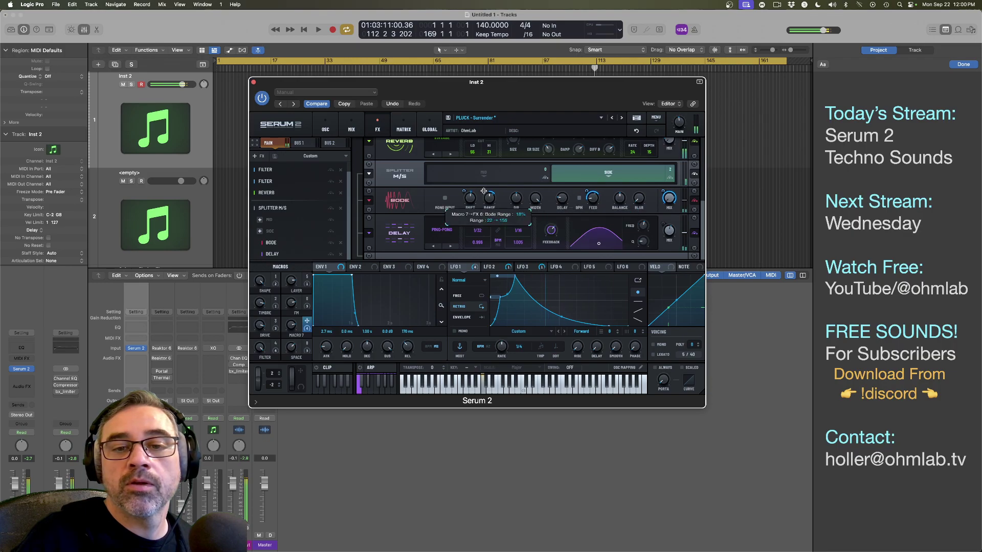
drag(483, 190, 484, 194)
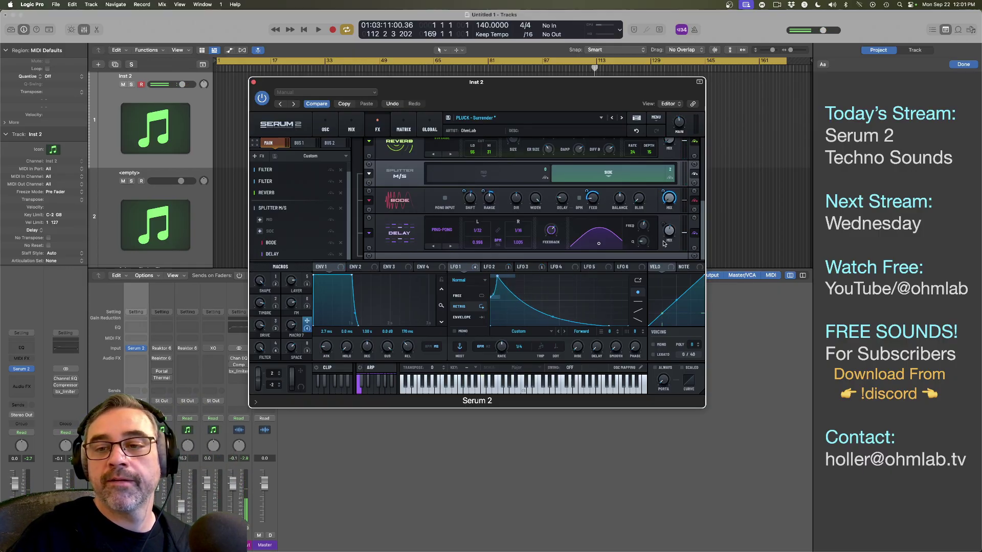
mouse_move(668, 239)
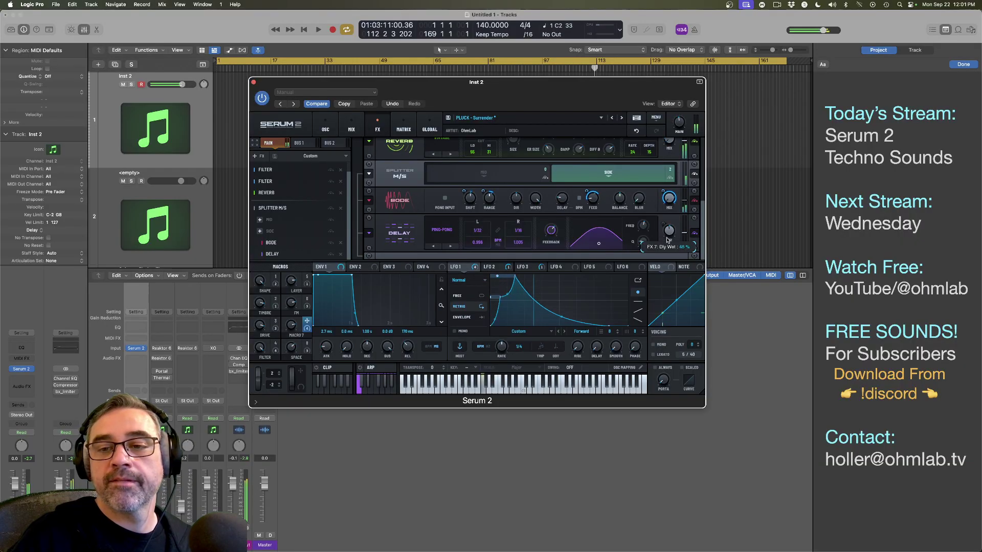
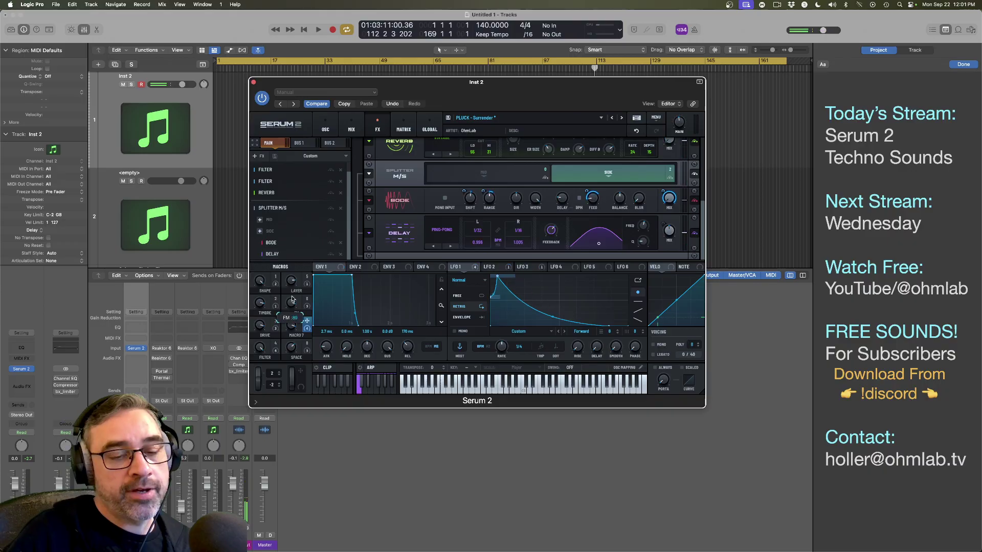
Step: Audition the patch while sweeping the FM and Space macros
drag(292, 297, 292, 307)
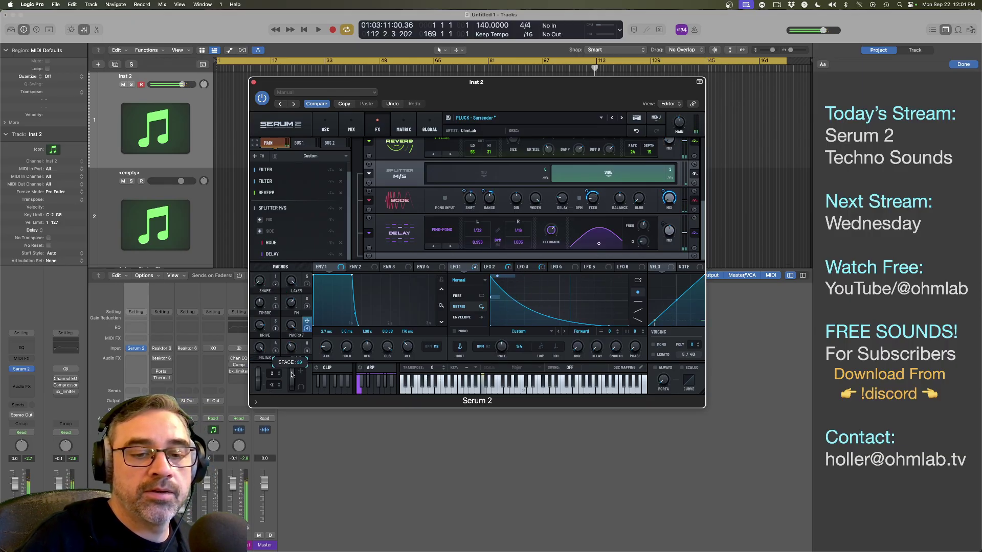
drag(293, 328, 300, 434)
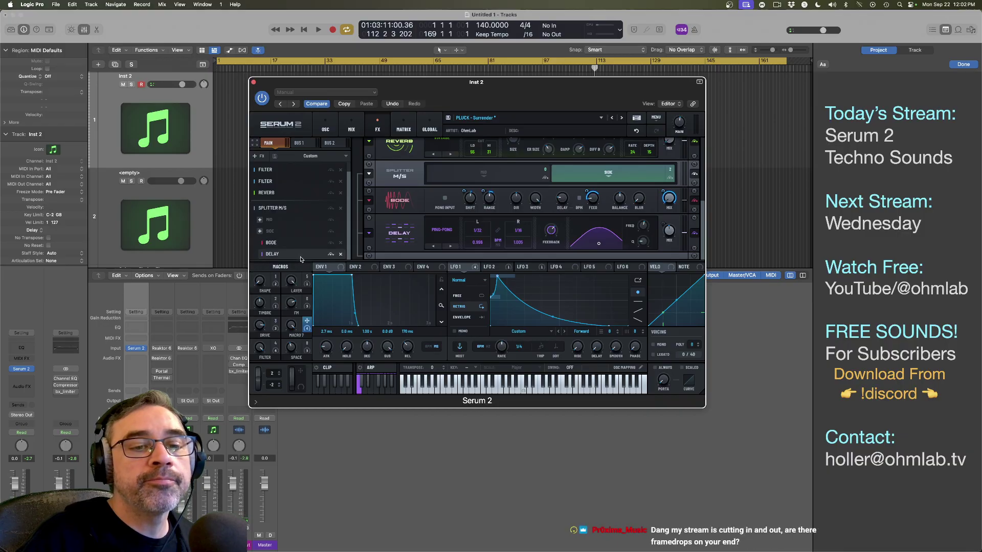
Step: Add a Compressor after the Splitter M/S in the main FX chain and switch it to Multiband mode
click(262, 157)
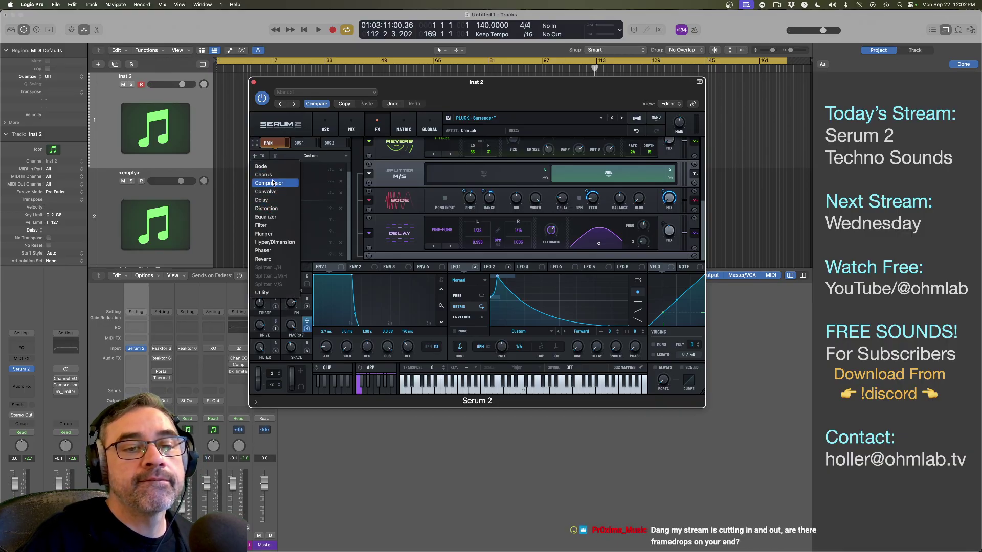
click(273, 183)
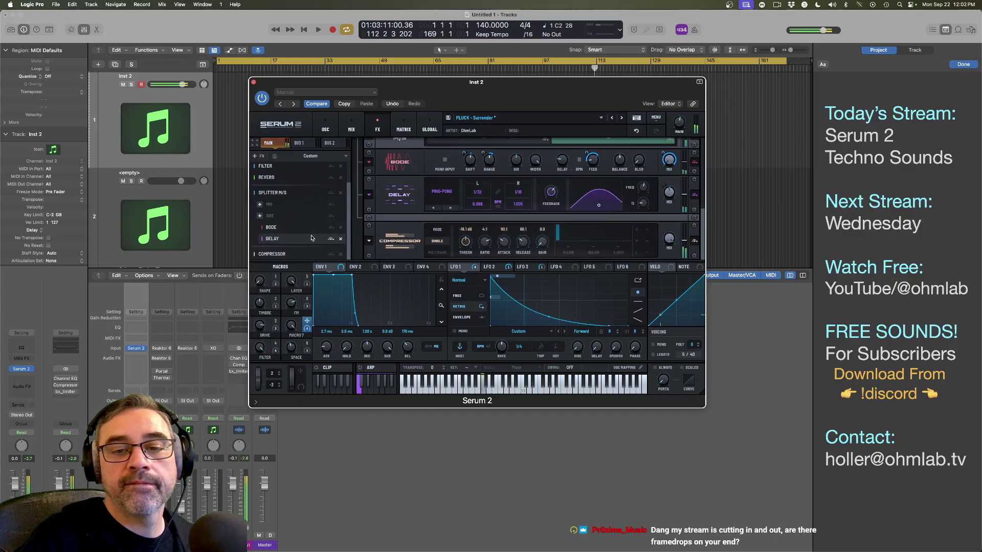
click(437, 252)
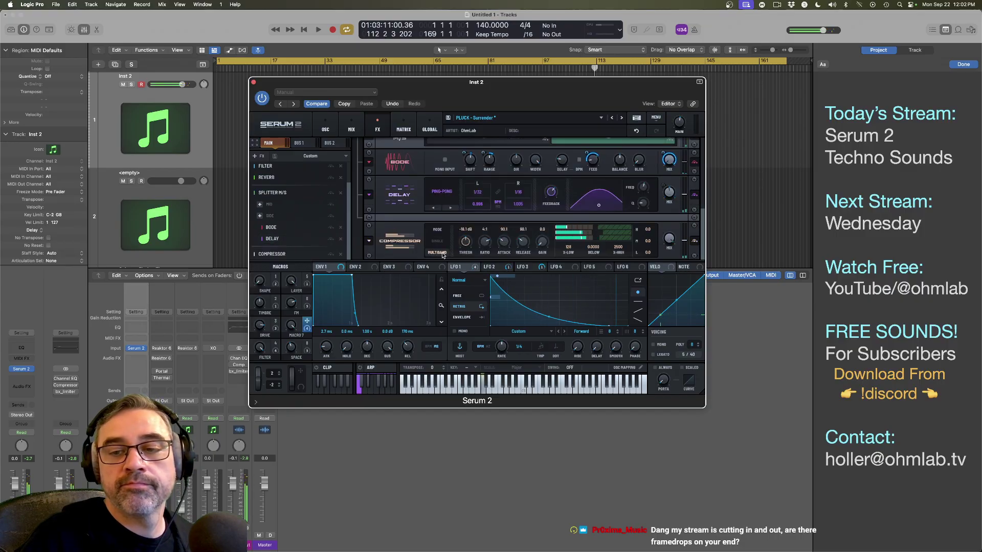
Step: Set the compressor's threshold to about -8.2 dB and balance its high and mid band gains by ear
mouse_move(576, 229)
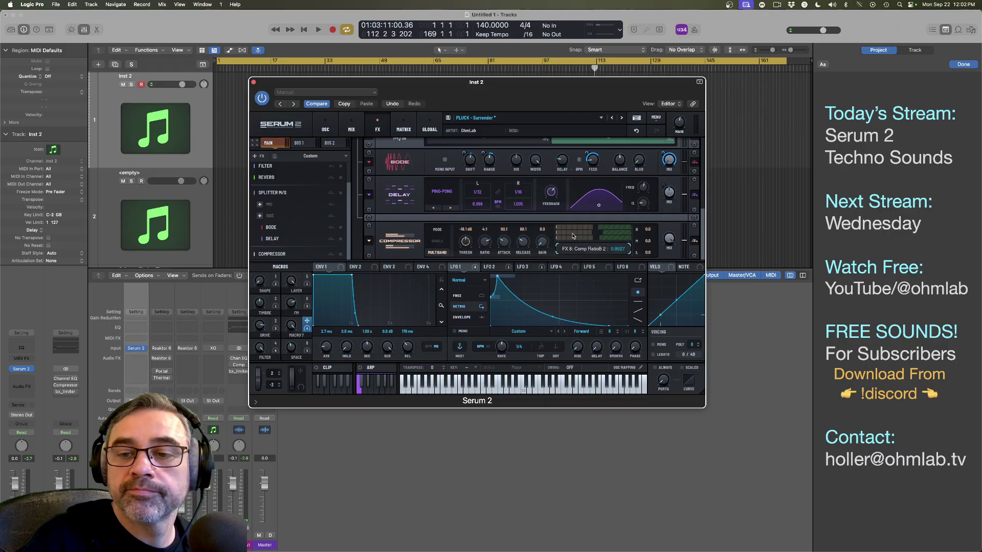
drag(650, 242, 651, 234)
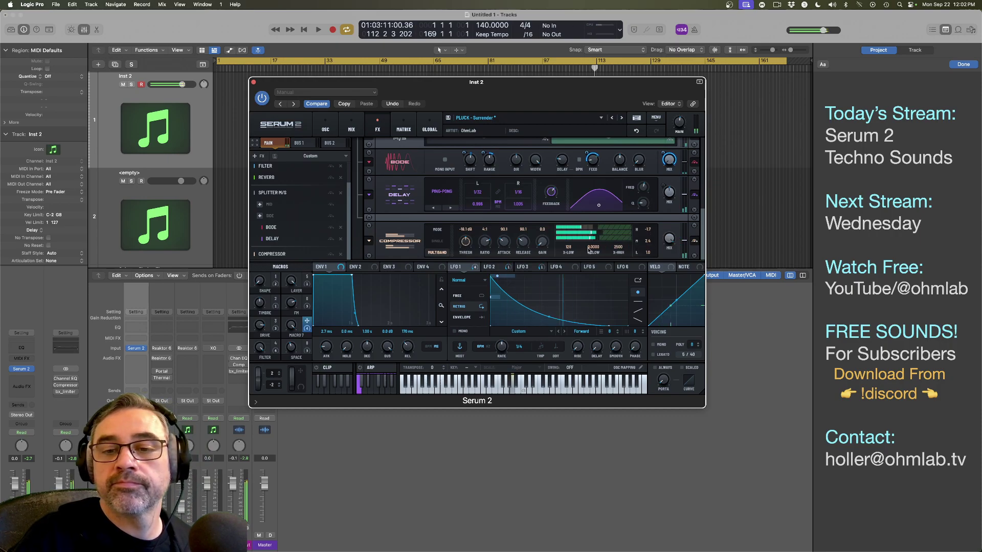
drag(466, 242, 472, 266)
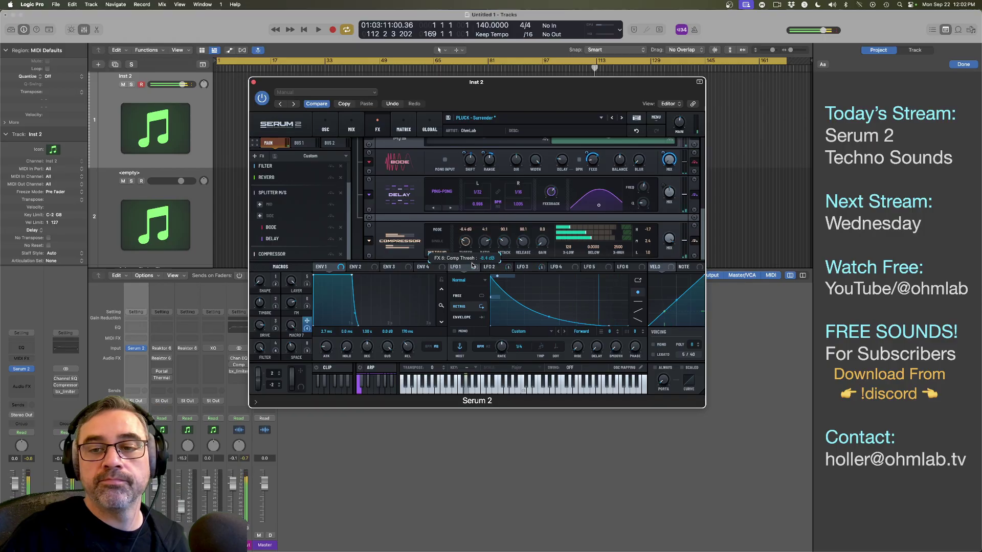
drag(647, 230, 650, 231)
mouse_move(613, 229)
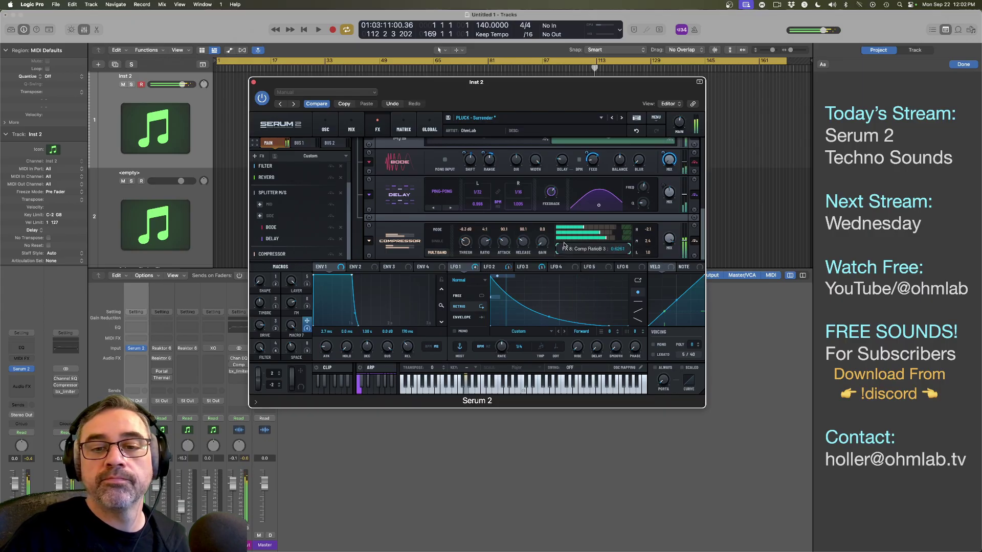
Step: Shorten the compressor's attack, set its release to about 61 ms, and trim the mid and low band gains by ear
drag(505, 243, 525, 250)
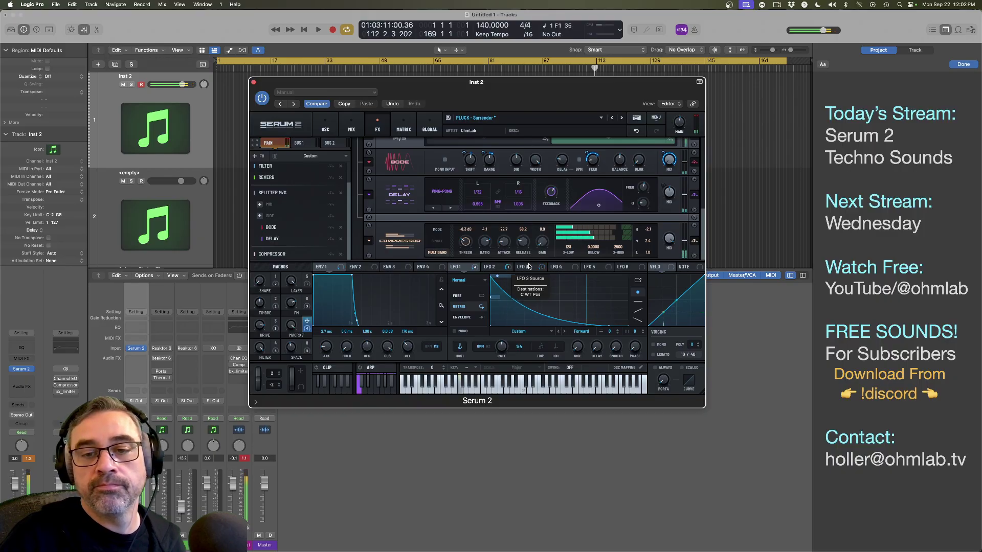
drag(523, 241, 524, 239)
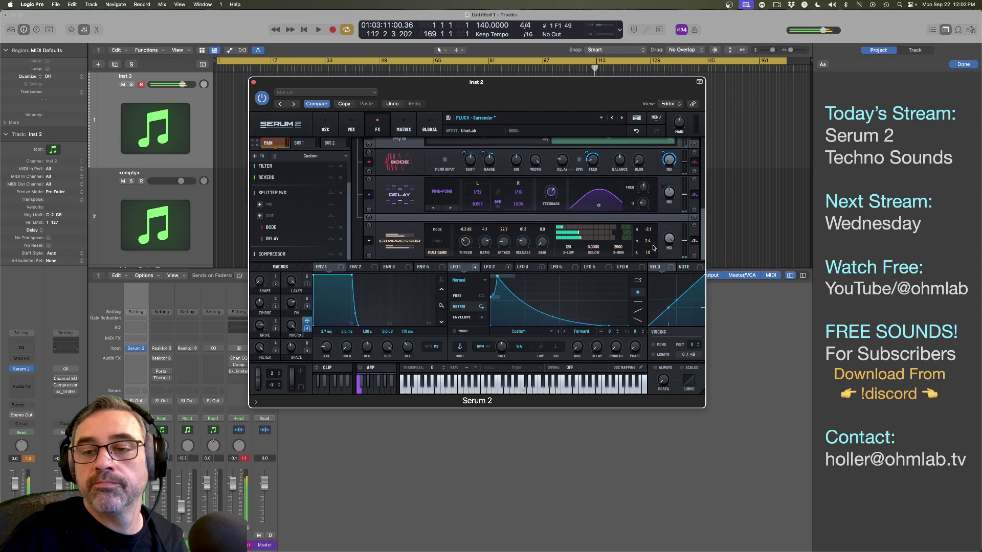
mouse_move(653, 247)
mouse_down()
mouse_move(652, 233)
mouse_move(652, 246)
mouse_up()
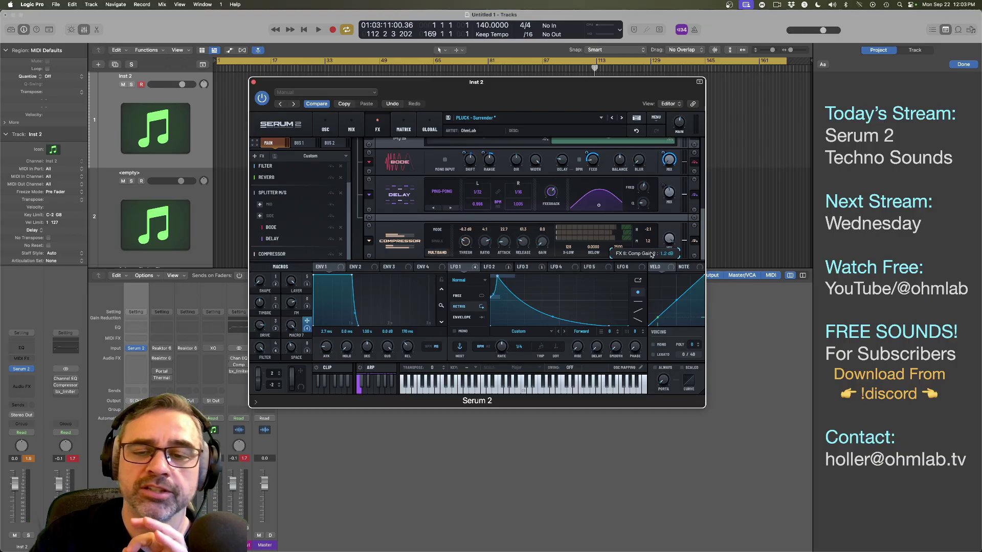
drag(651, 254, 651, 255)
Step: Switch LFO 4 to Normal in Envelope mode, shape it as a rising ramp, and assign it to the compressor's mid-band gain
click(572, 269)
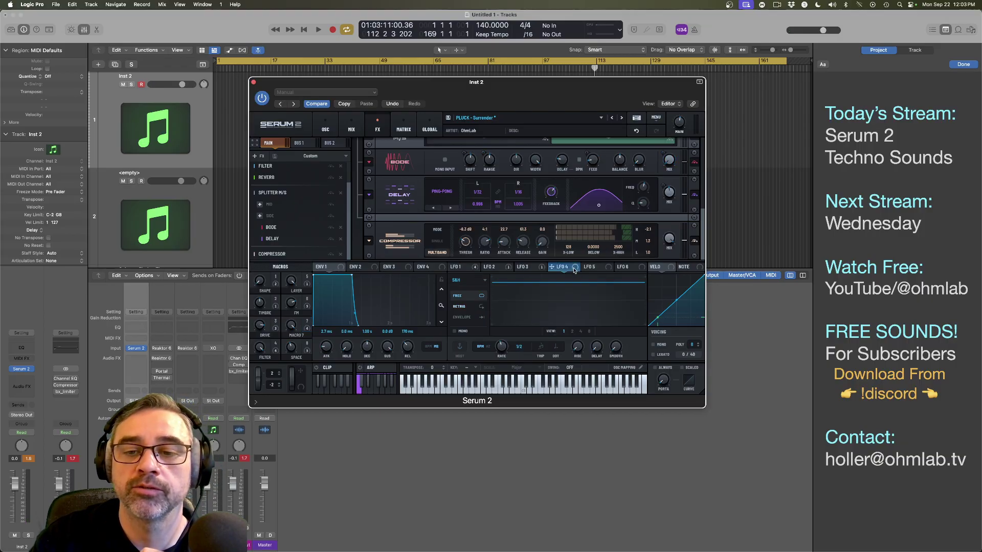
click(484, 283)
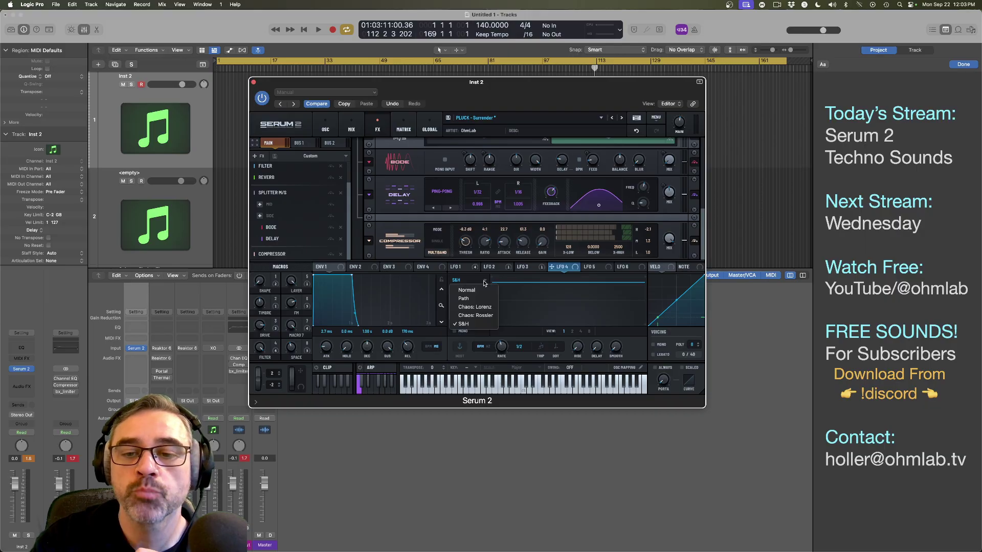
click(475, 291)
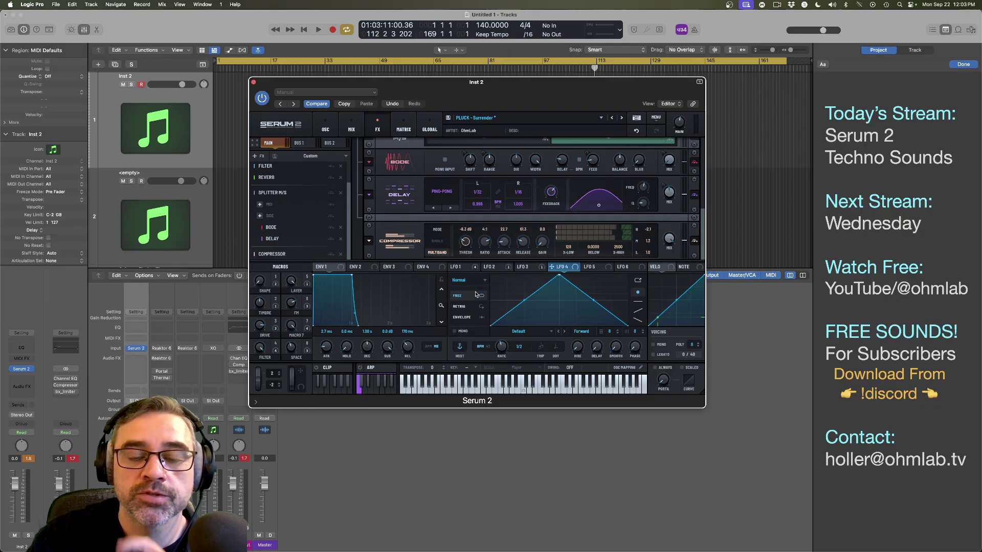
click(474, 318)
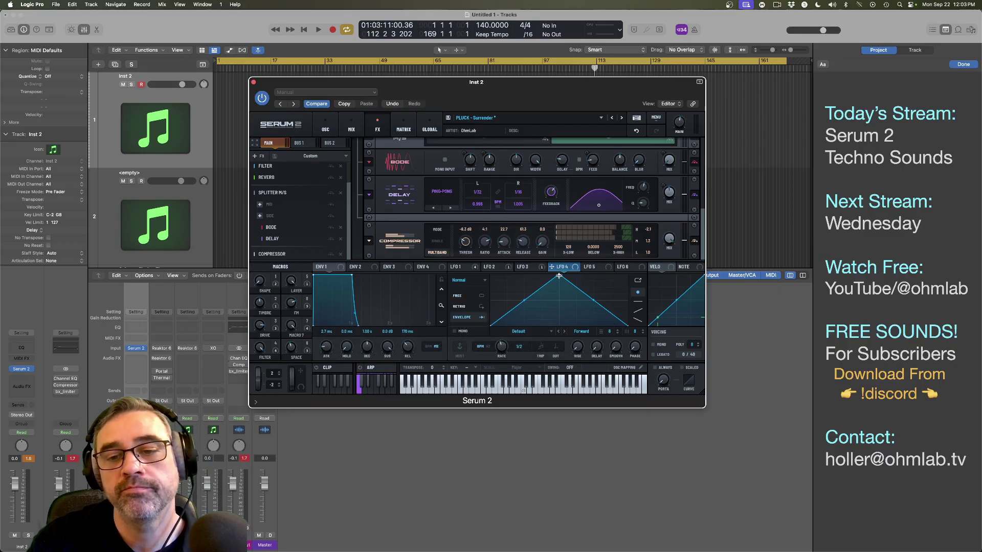
drag(558, 276, 649, 245)
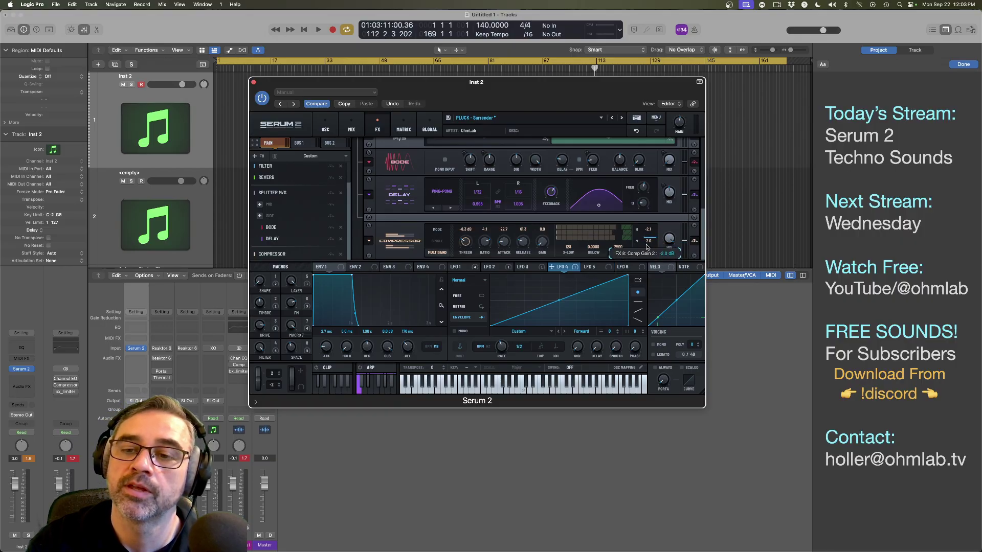
Step: Set LFO 4's rate to 1/8 and balance the compressor's mid-band gain against the LFO's modulation depth by ear
drag(648, 258, 650, 227)
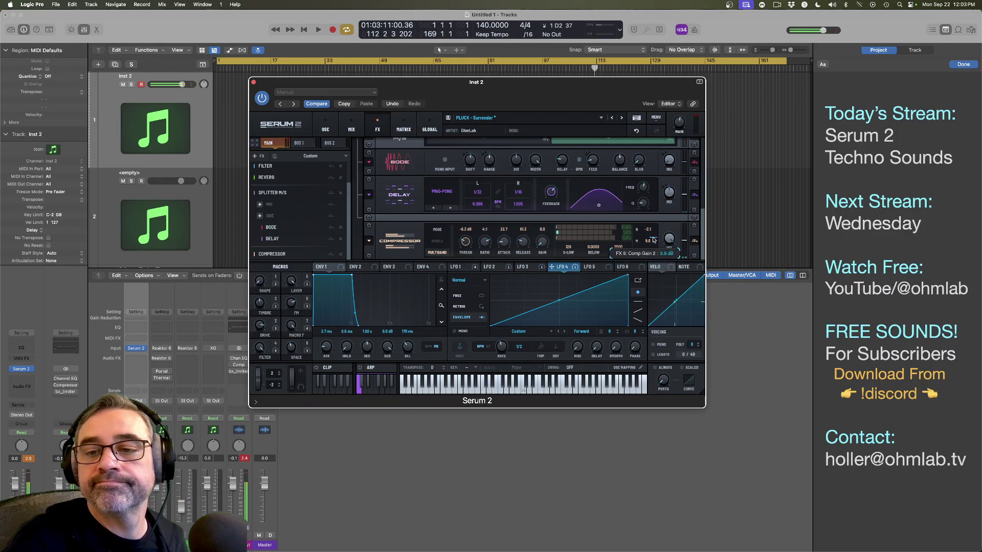
drag(653, 239, 654, 251)
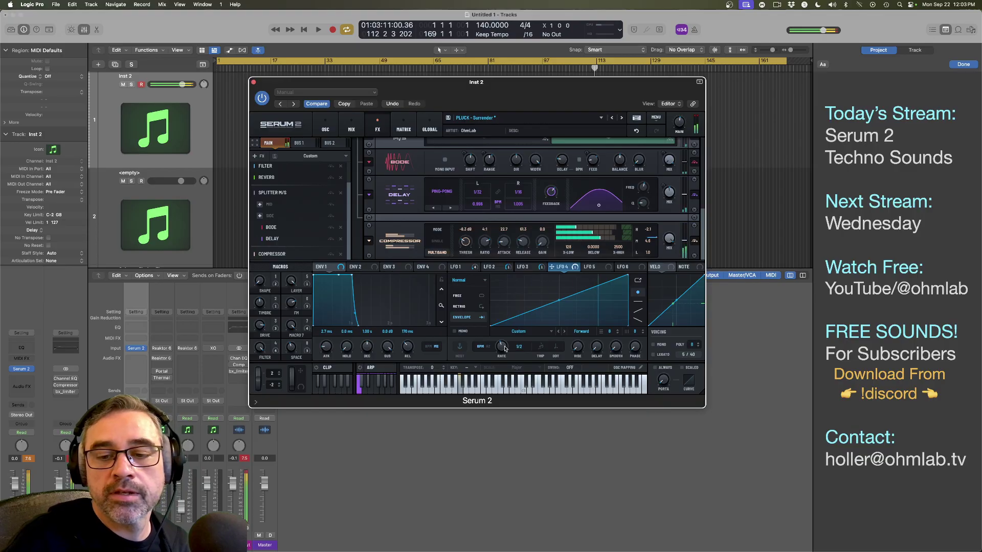
drag(504, 348, 504, 343)
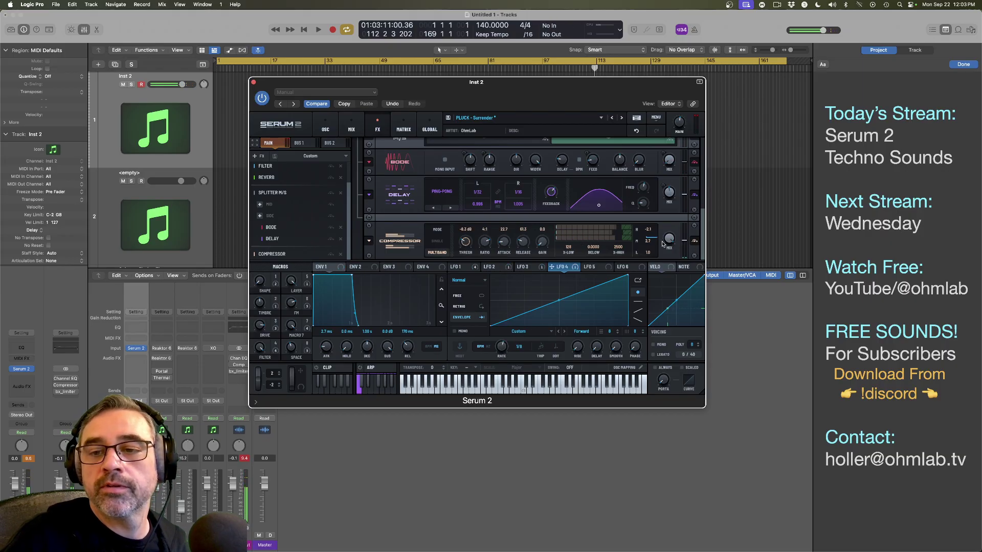
mouse_move(652, 241)
mouse_down()
mouse_move(652, 267)
mouse_move(653, 243)
mouse_up()
drag(653, 244, 646, 254)
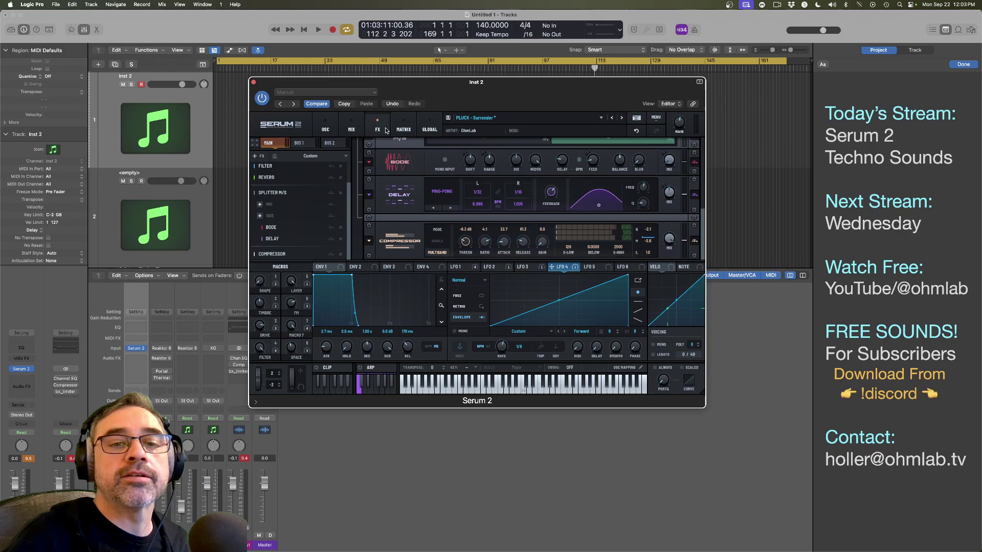
Step: Lower LFO 4's modulation amount on Comp Gain 2 to 33% and set LFO 4's rate to 1/16, comparing its Retrig and Envelope modes
click(404, 129)
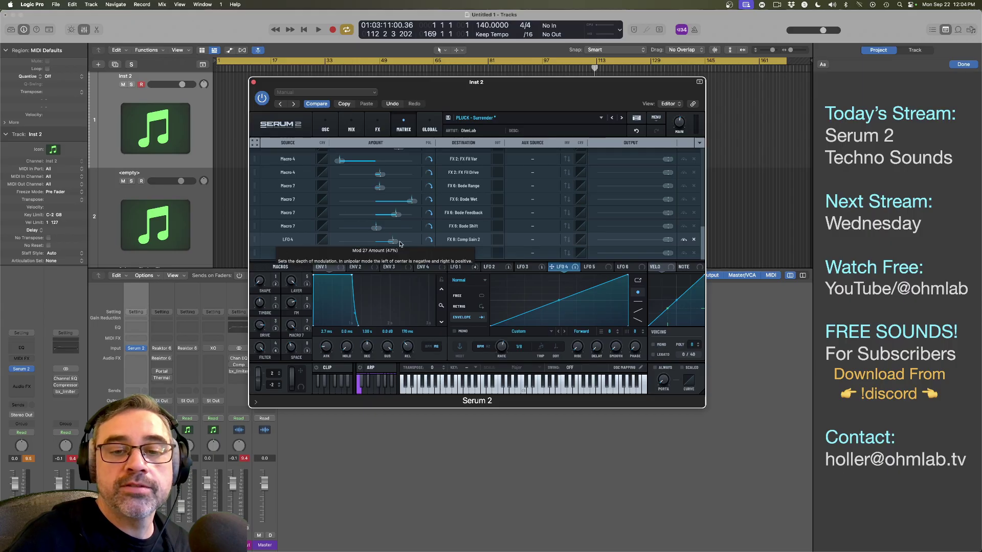
drag(401, 243, 383, 245)
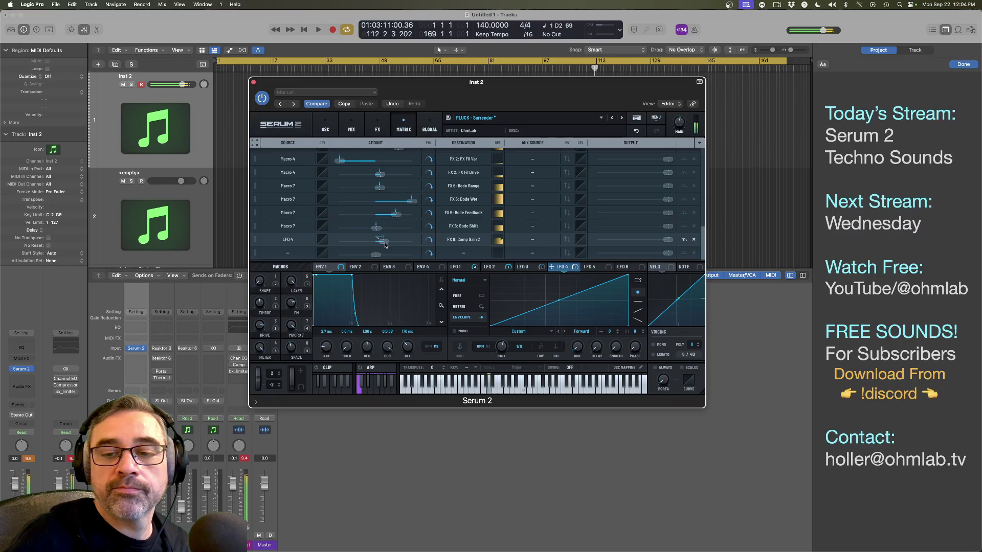
drag(384, 244, 386, 244)
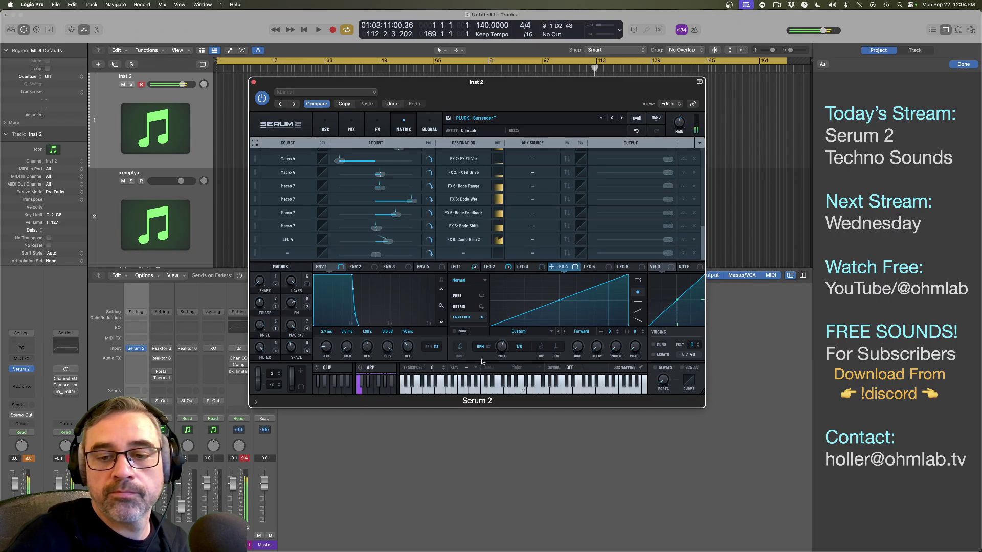
scroll(501, 350, up, 1)
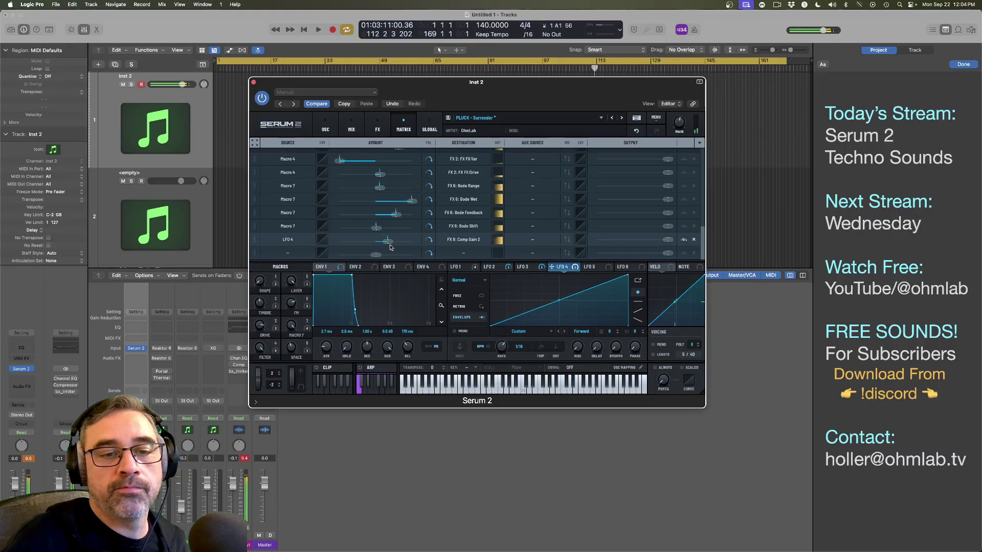
mouse_move(392, 245)
scroll(392, 244, down, 1)
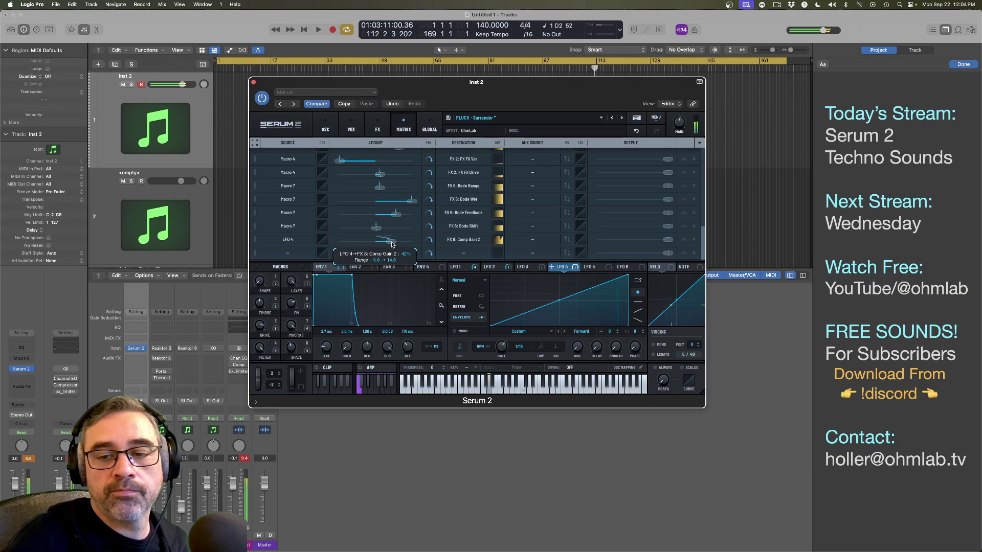
drag(390, 245, 385, 246)
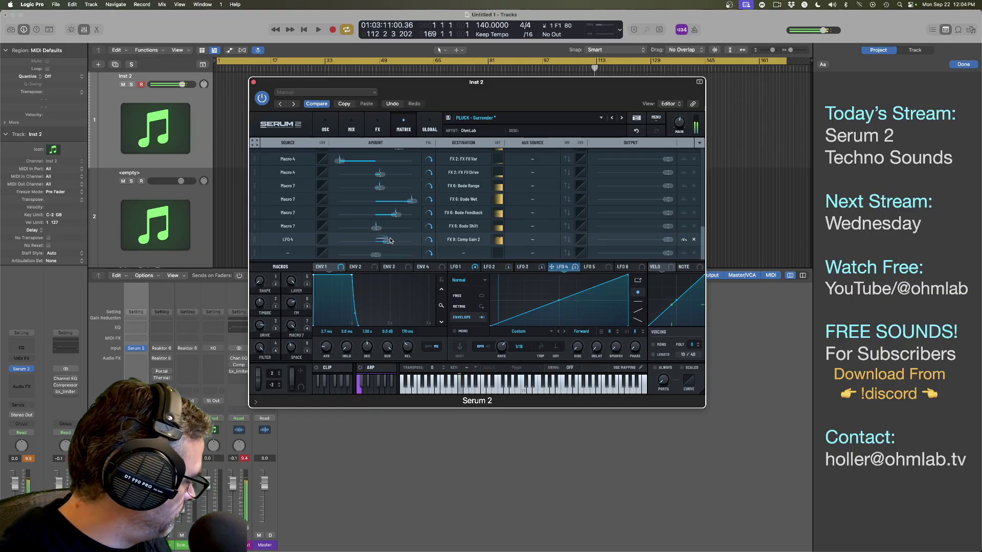
mouse_move(391, 241)
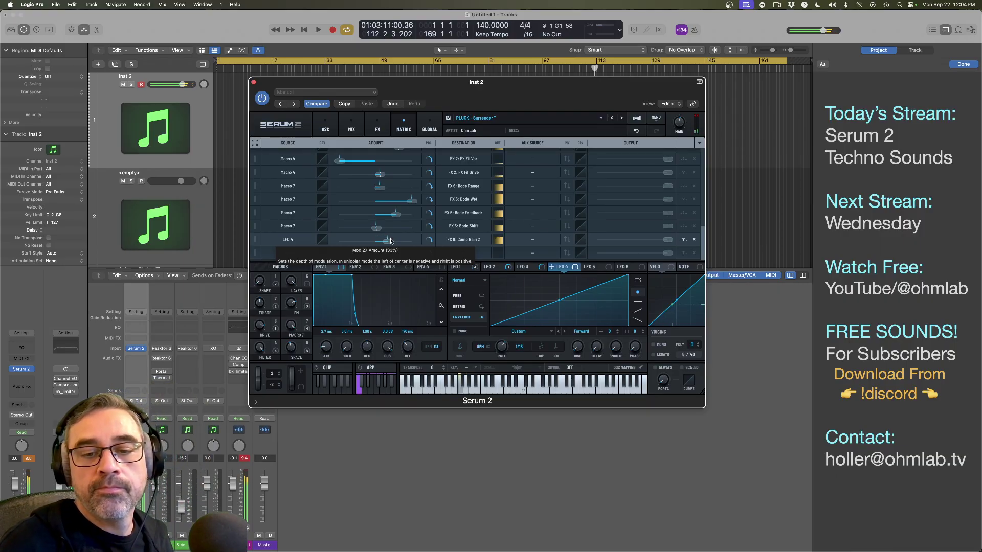
click(482, 307)
click(482, 318)
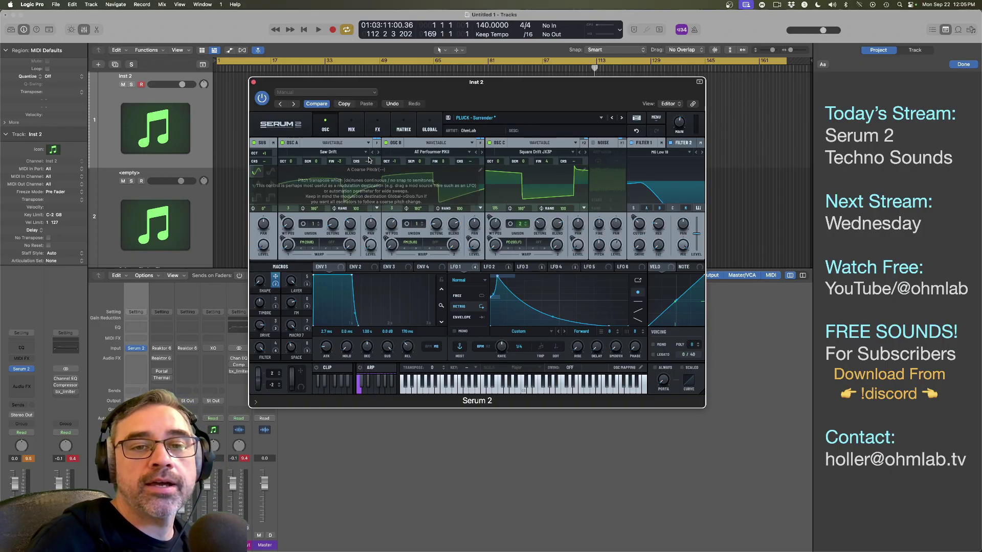
Step: Review the modulation routings and reduce Macro 1's amount on its second LFO Bus destination by ear
click(402, 126)
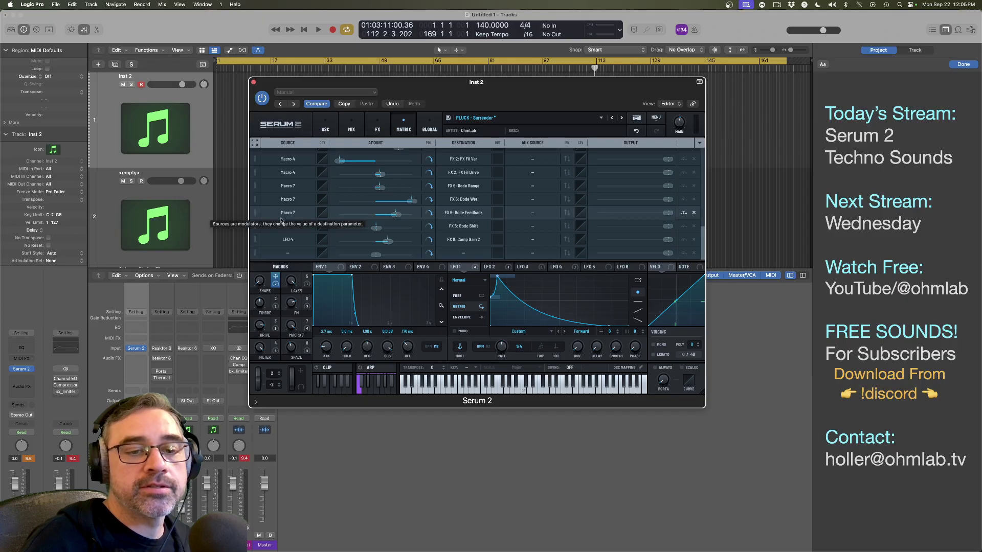
scroll(279, 219, up, 4)
scroll(280, 221, up, 4)
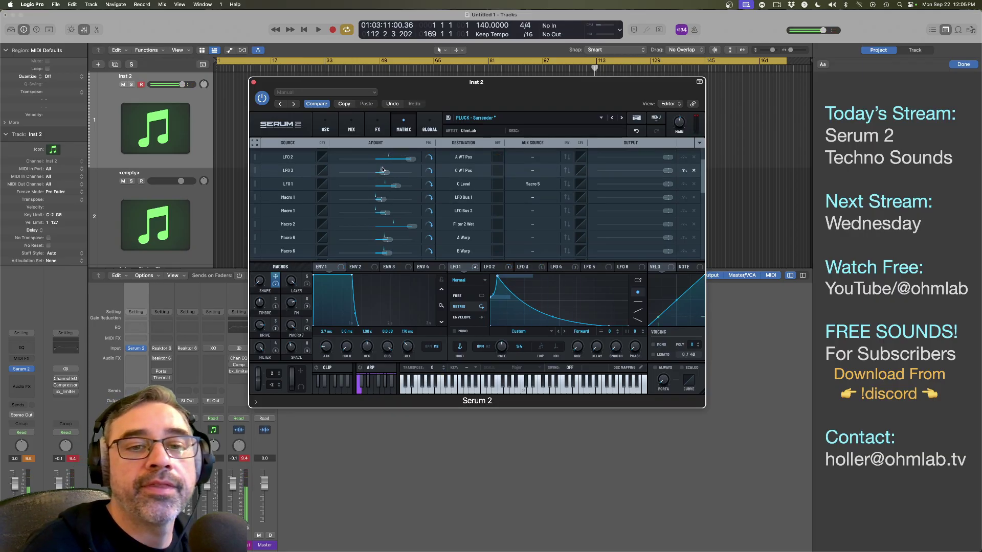
click(377, 128)
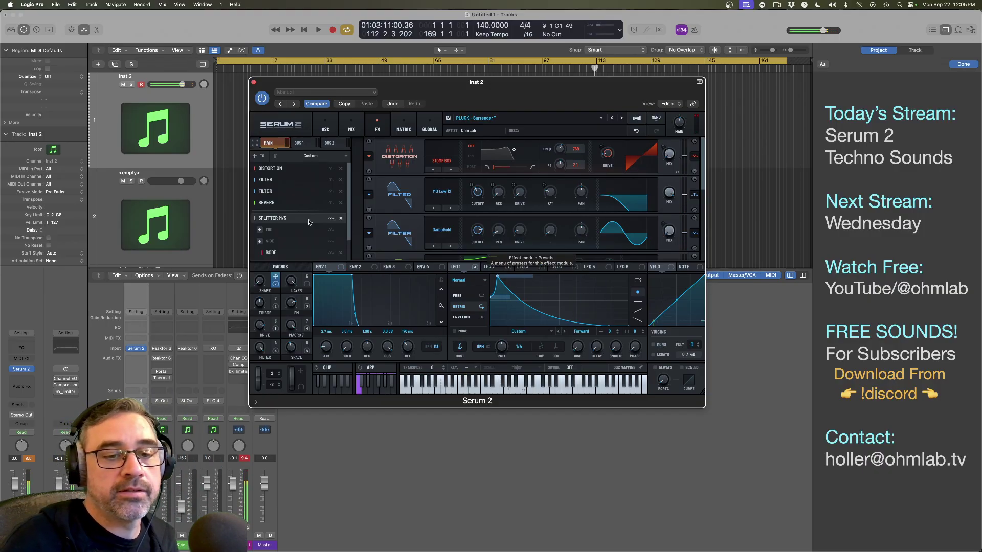
click(403, 128)
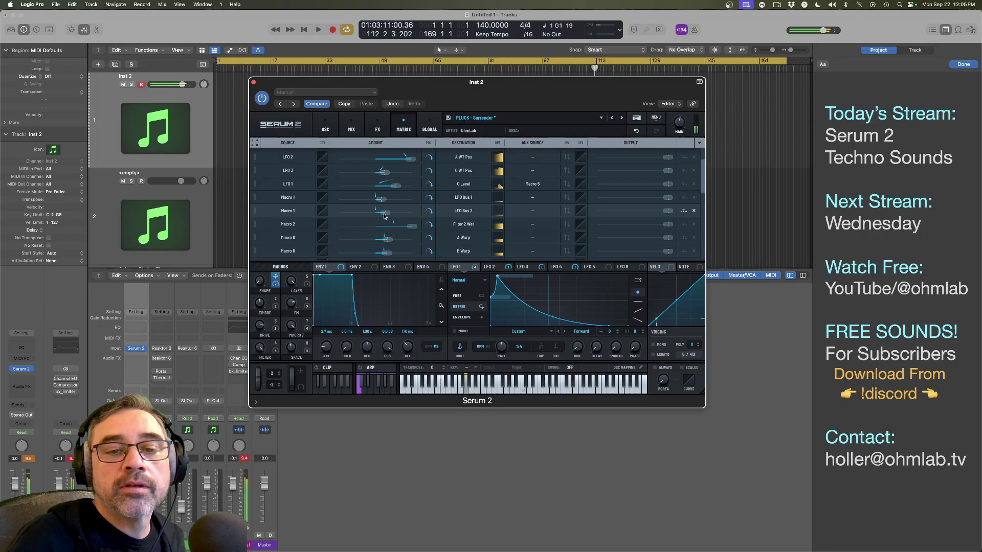
drag(383, 214, 380, 215)
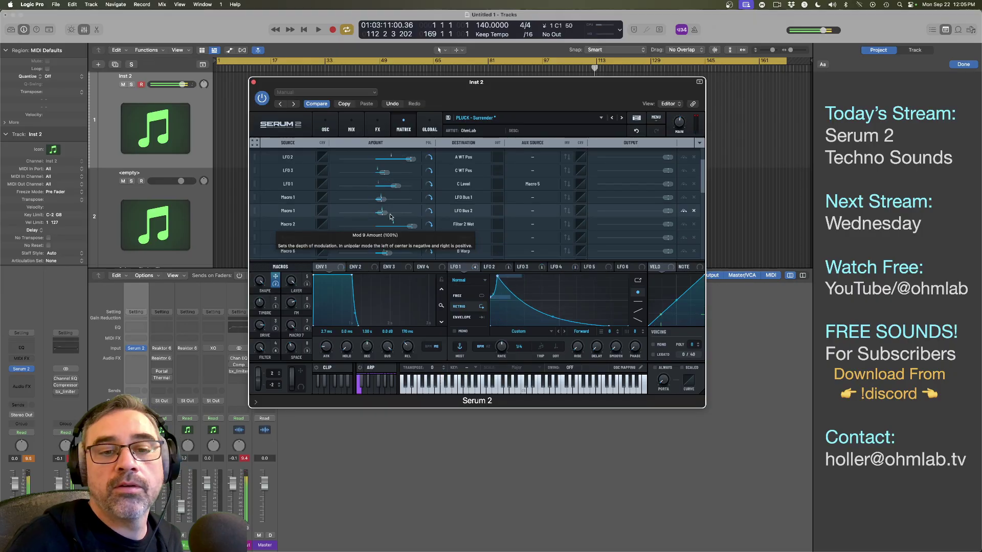
drag(390, 217, 385, 215)
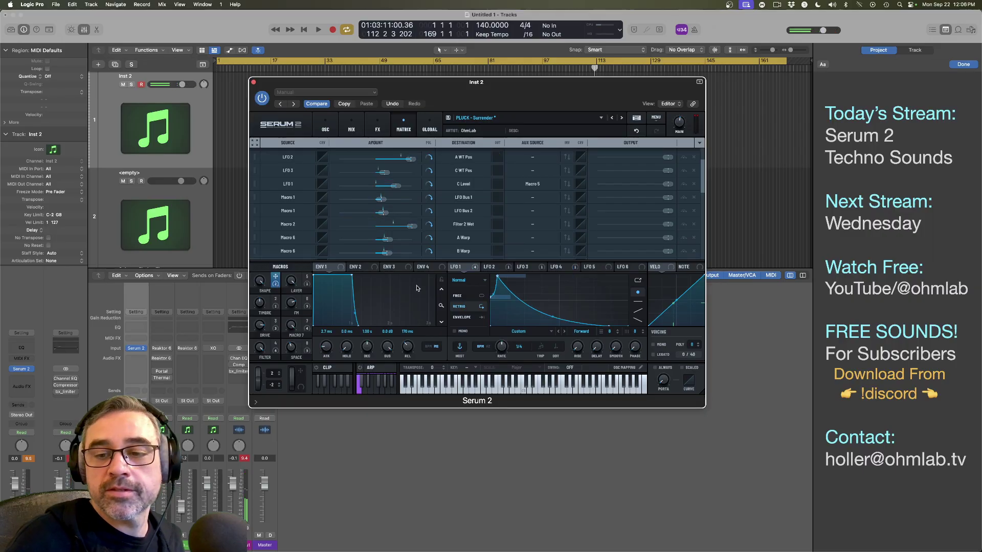
Step: Lower the end point of LFO 4's rising ramp slightly by ear and reset the mixer's peak level display to check clipping
click(325, 126)
click(376, 127)
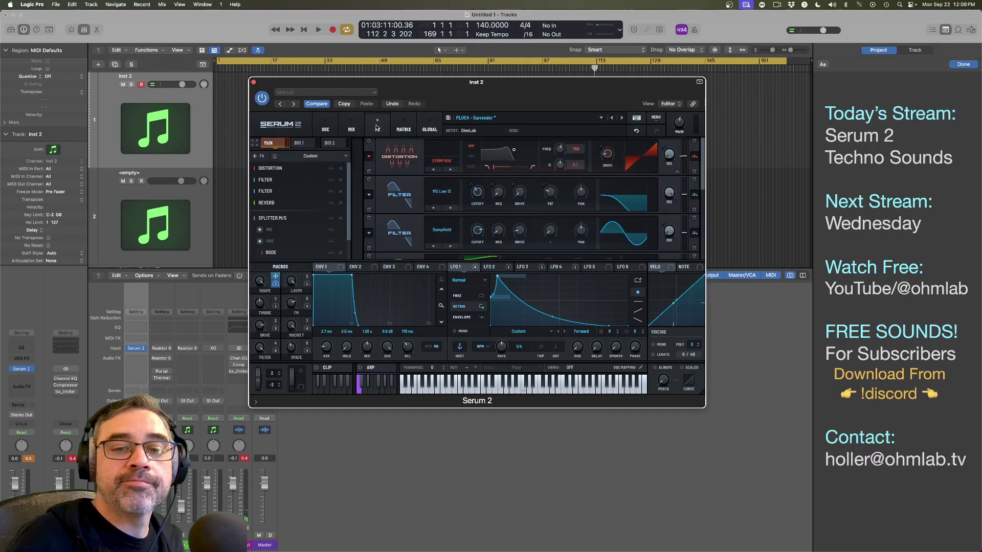
scroll(302, 245, down, 2)
click(292, 253)
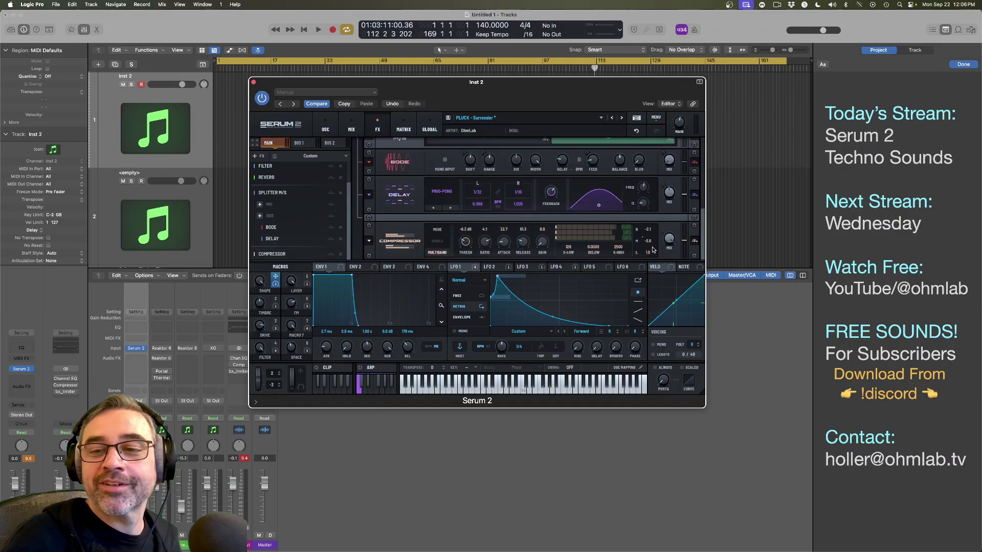
click(528, 267)
click(562, 267)
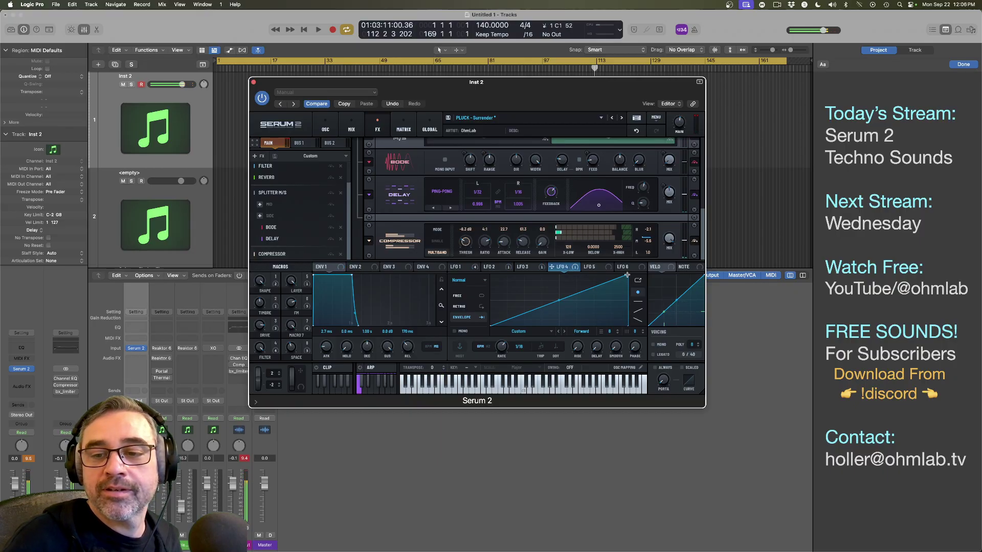
drag(627, 275, 629, 287)
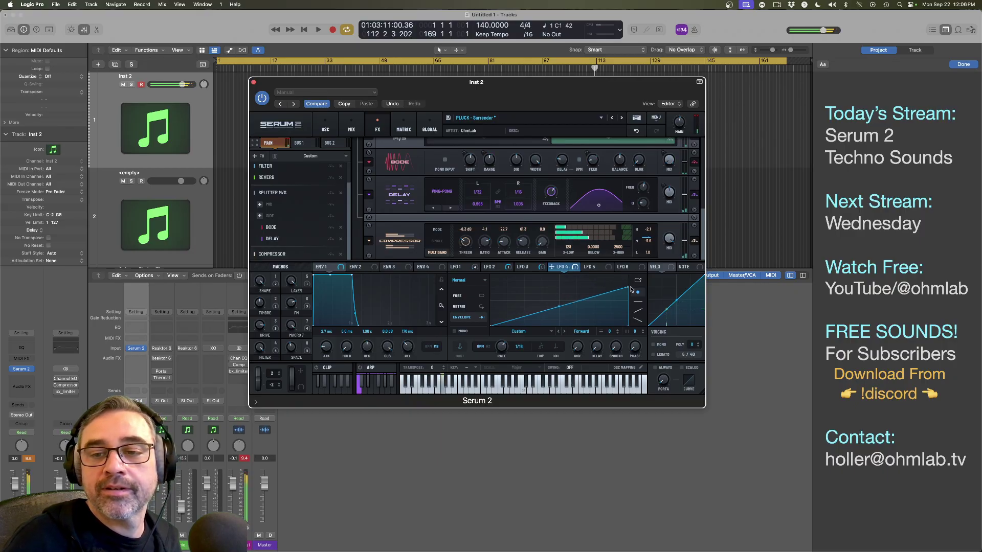
drag(626, 287, 627, 289)
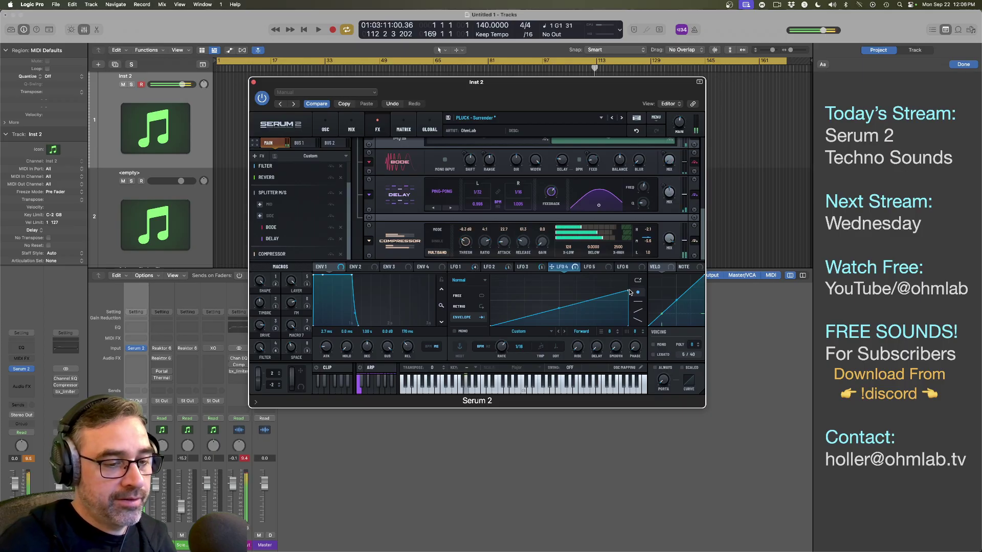
click(244, 458)
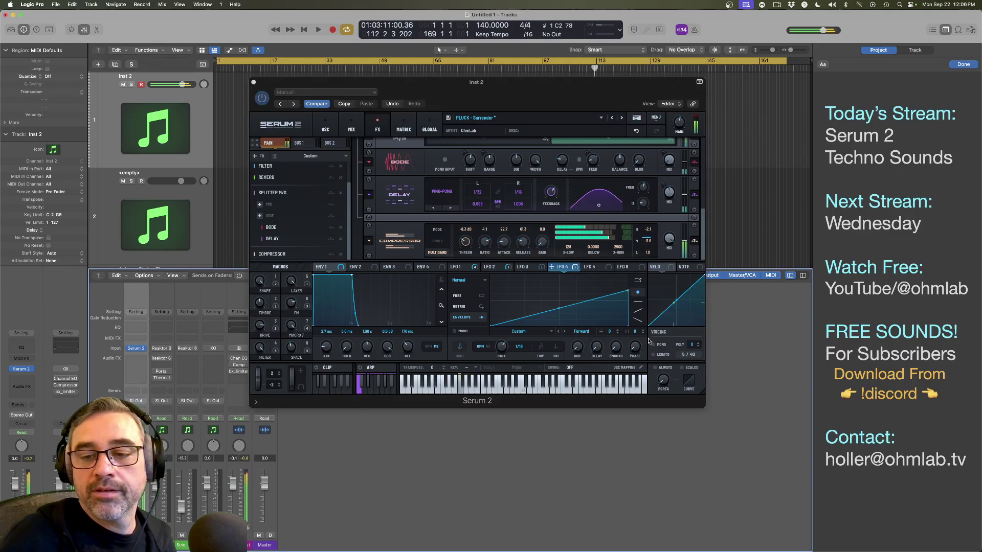
click(627, 291)
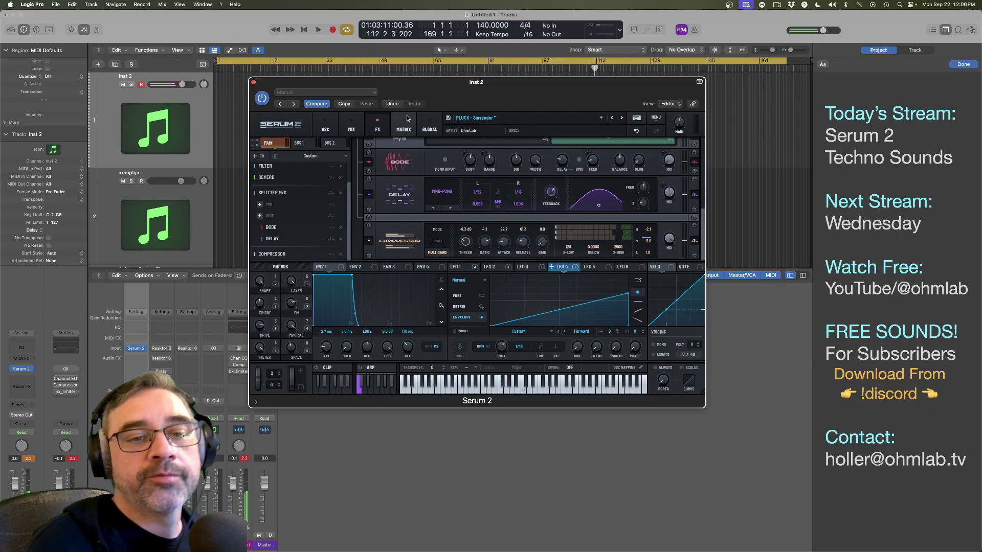
Step: Rename Macro 7 to Sides and adjust its amount by ear
click(329, 127)
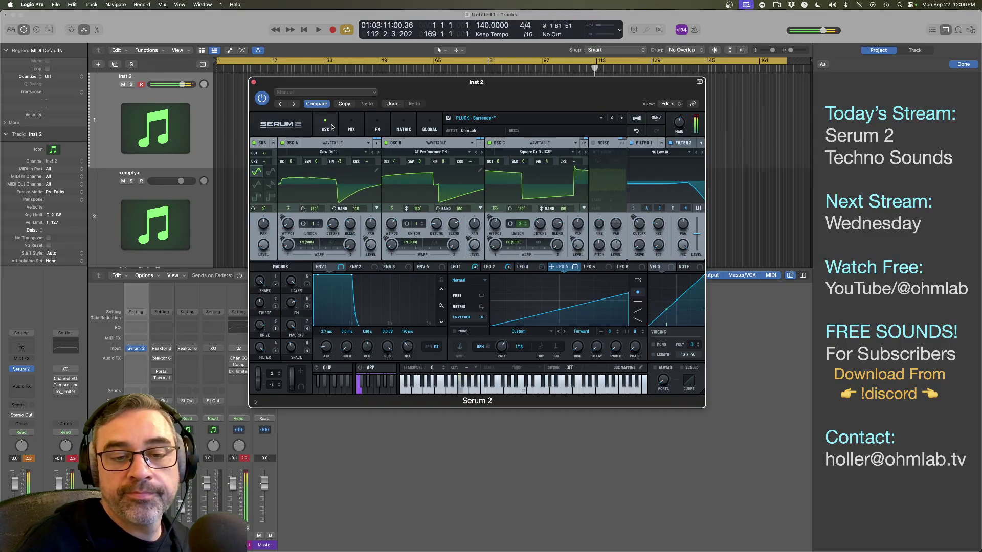
mouse_move(290, 346)
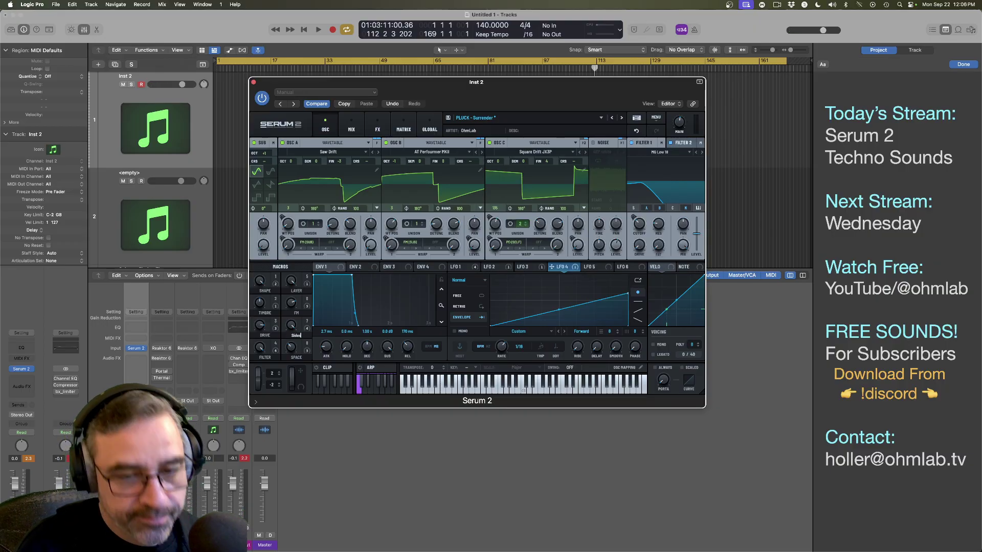
key(Return)
drag(292, 326, 298, 452)
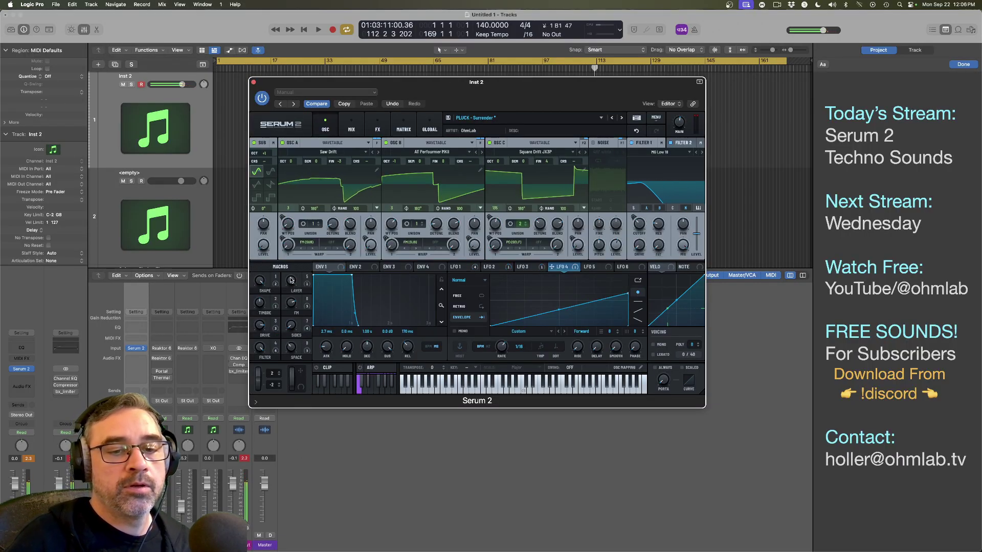
Step: Adjust the Layer, Timbre, Shape and Drive macros by ear and switch LFO 1 to Envelope mode
mouse_move(291, 281)
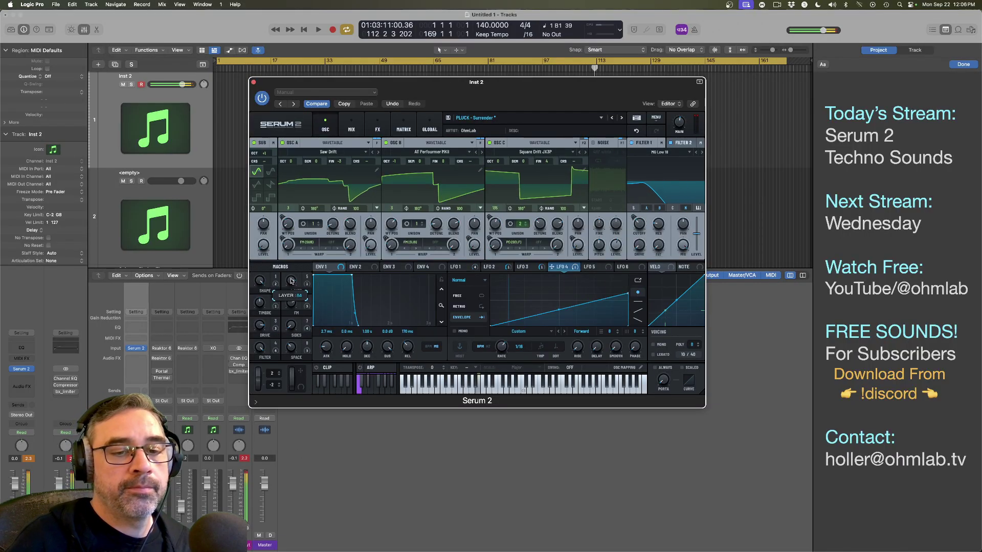
drag(261, 303, 261, 365)
drag(261, 280, 263, 227)
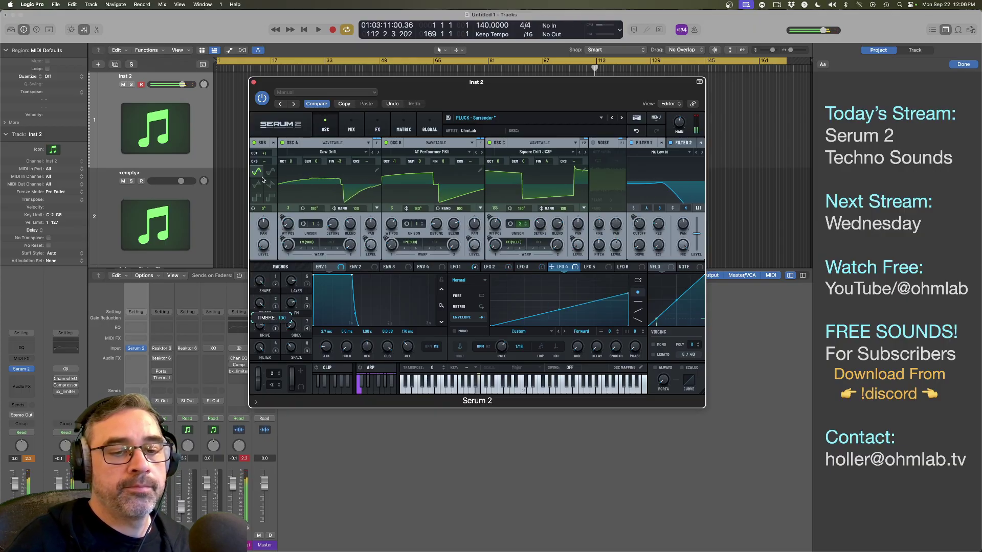
mouse_move(260, 325)
mouse_down()
mouse_move(264, 392)
mouse_move(266, 343)
mouse_up()
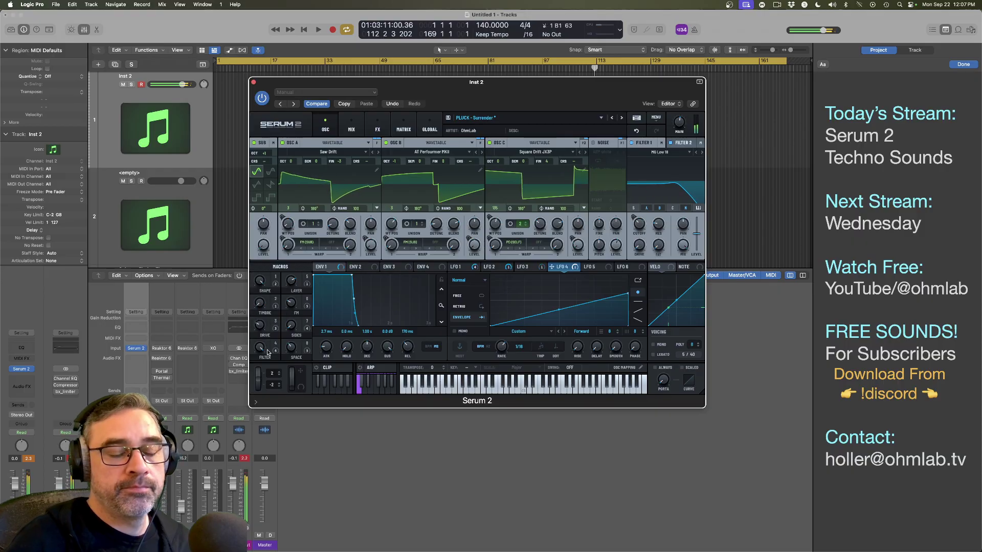
drag(260, 330, 258, 340)
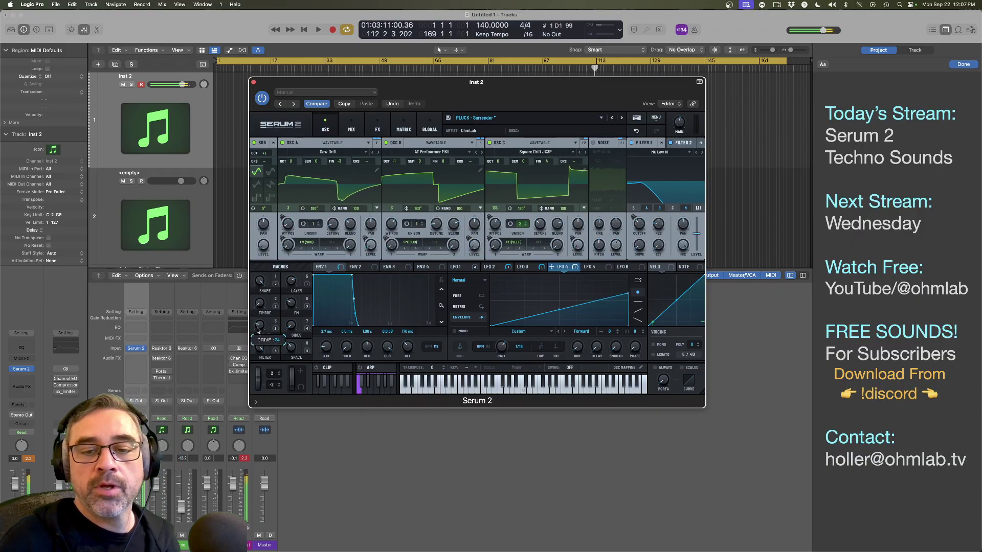
click(468, 268)
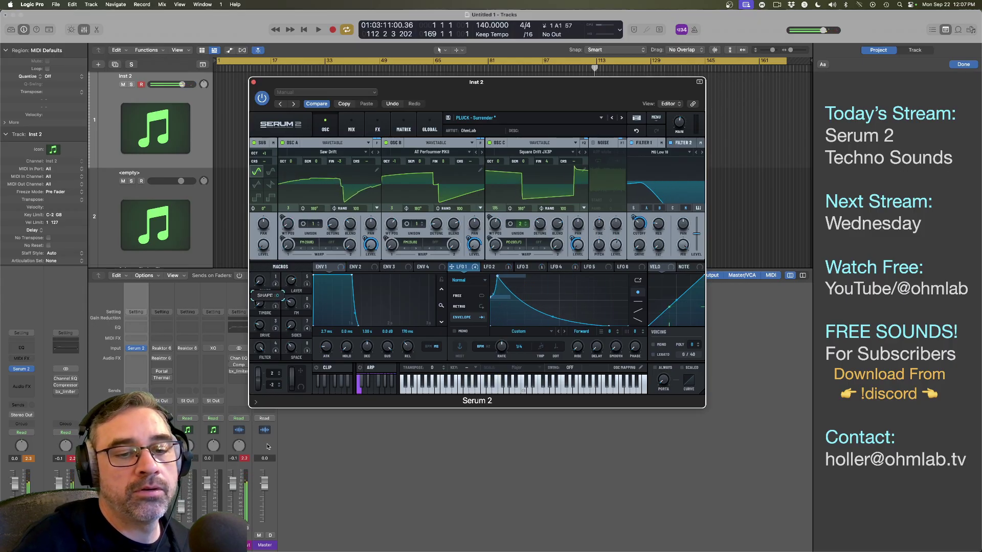
drag(268, 446, 274, 303)
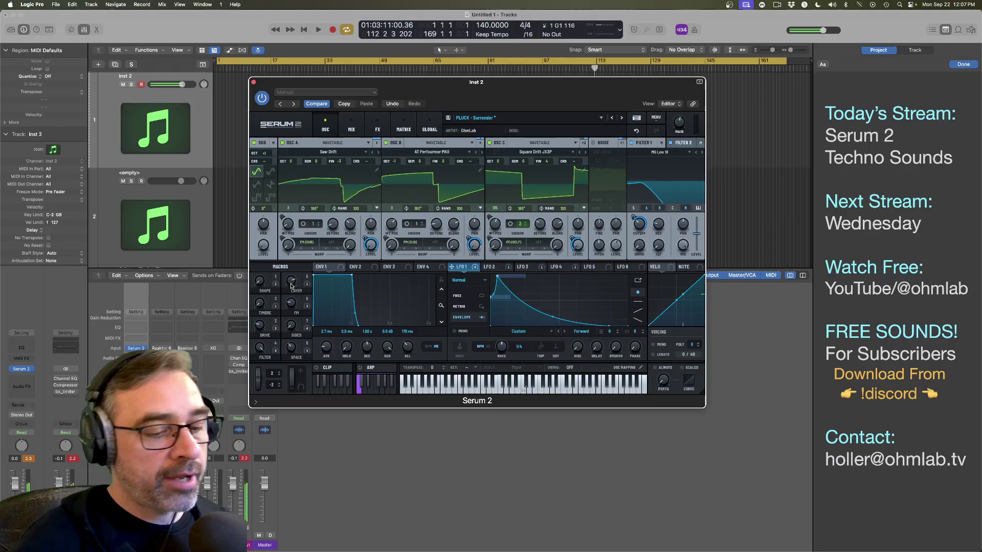
Step: Save the preset as PLUCK - Surrender in the User presets folder, replacing the existing file
click(710, 128)
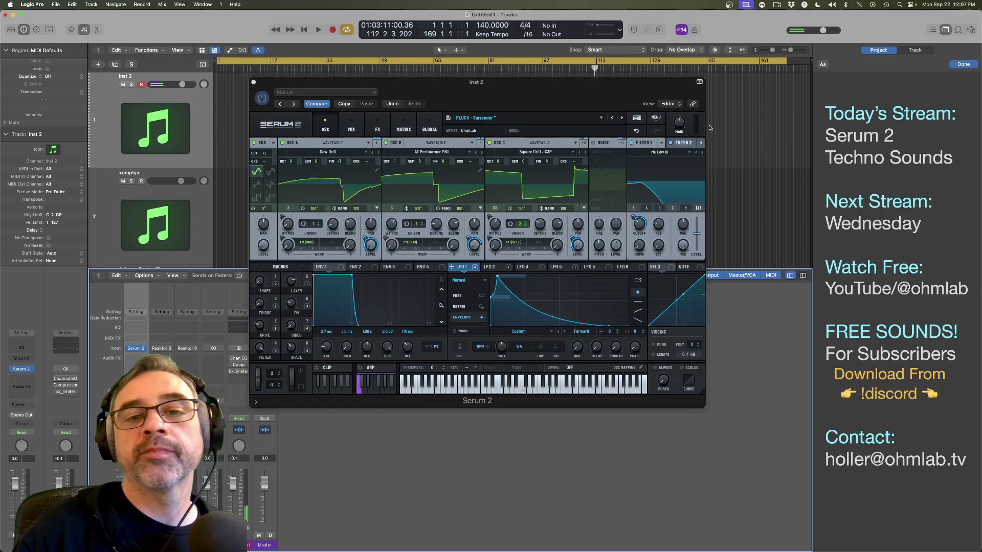
click(448, 118)
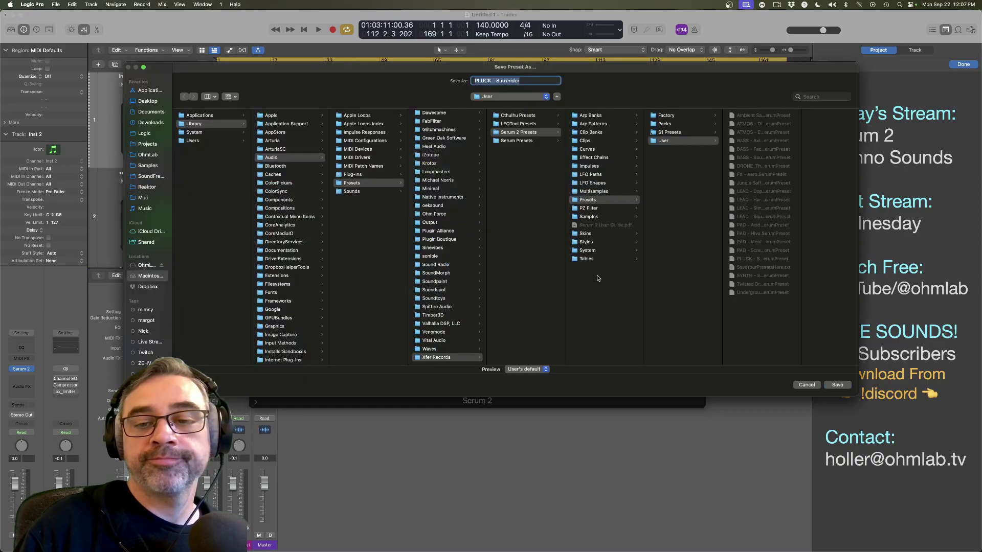
click(838, 385)
click(513, 270)
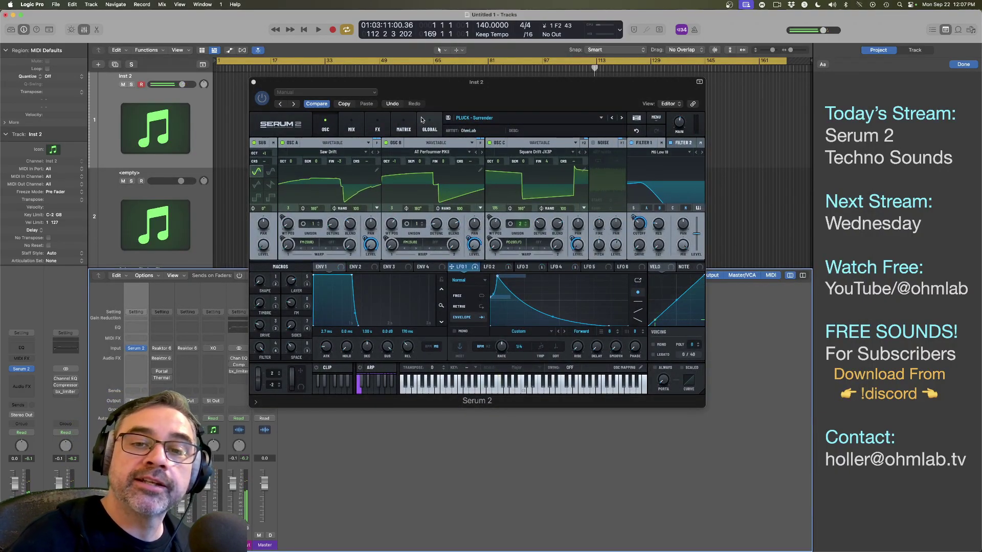
Step: Audition the SYNTH - Smedley preset while adjusting its portamento time, and load the user preset ATMOS - Digital Jungle
click(622, 118)
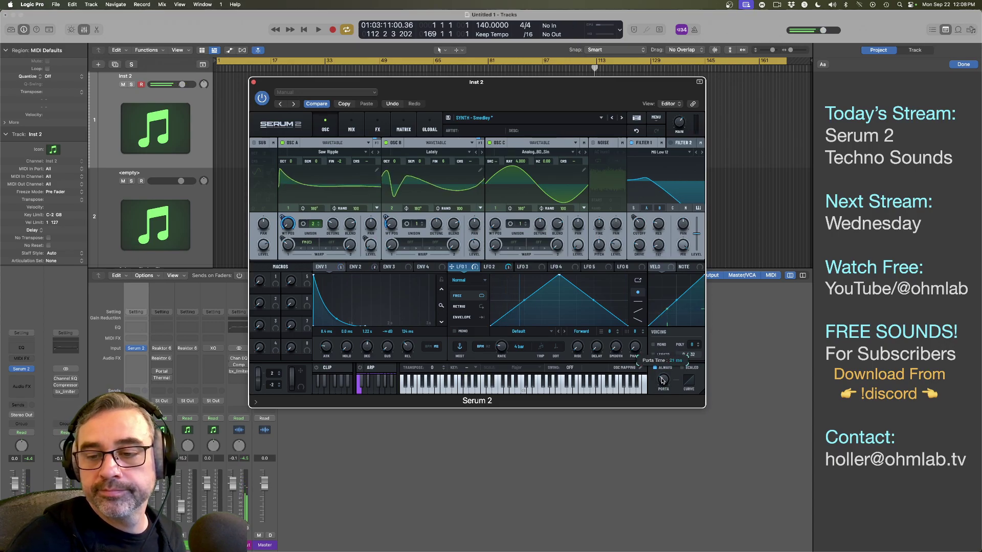
drag(661, 382, 662, 382)
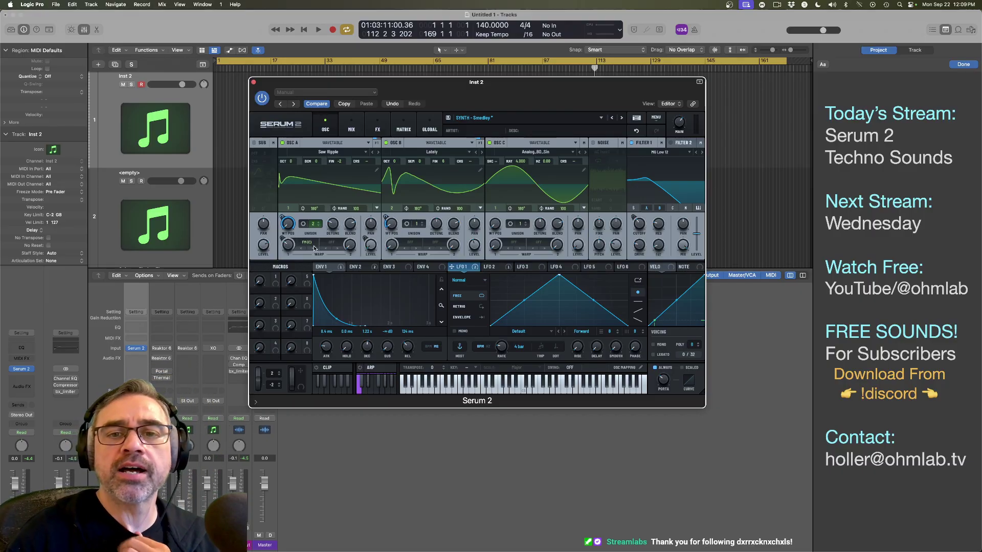
click(487, 118)
mouse_move(487, 155)
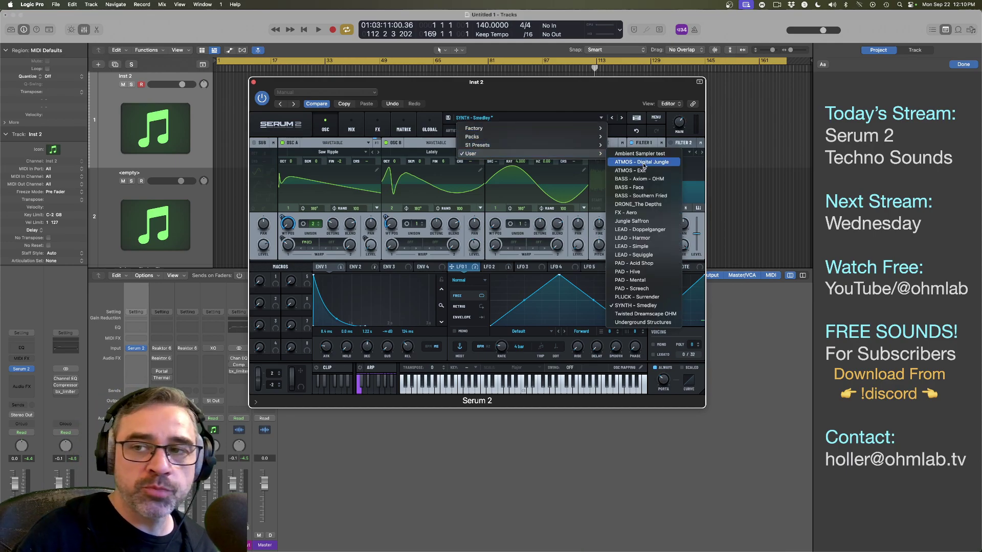
click(644, 162)
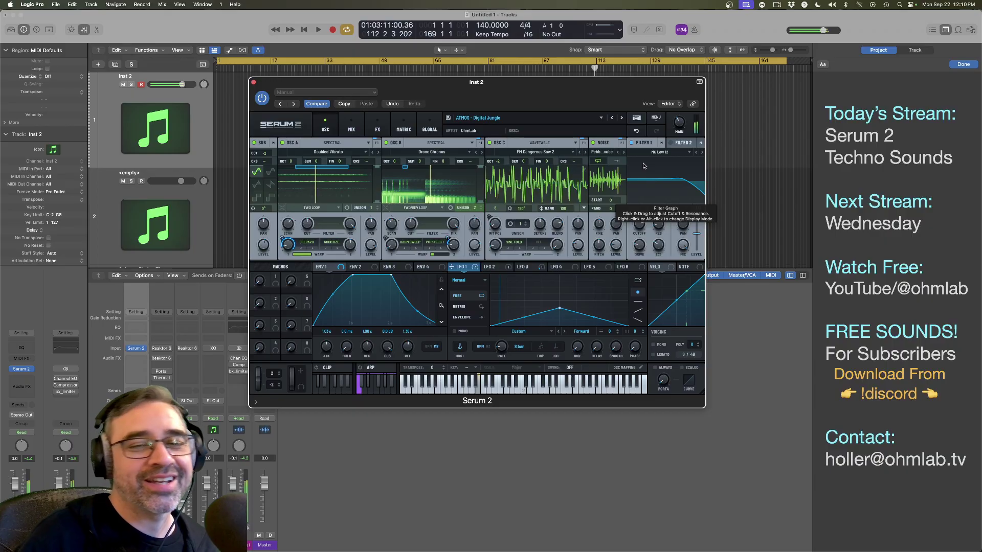
Step: Load the user preset ATMOS - Exit and audition it while raising its Drive macro
click(551, 120)
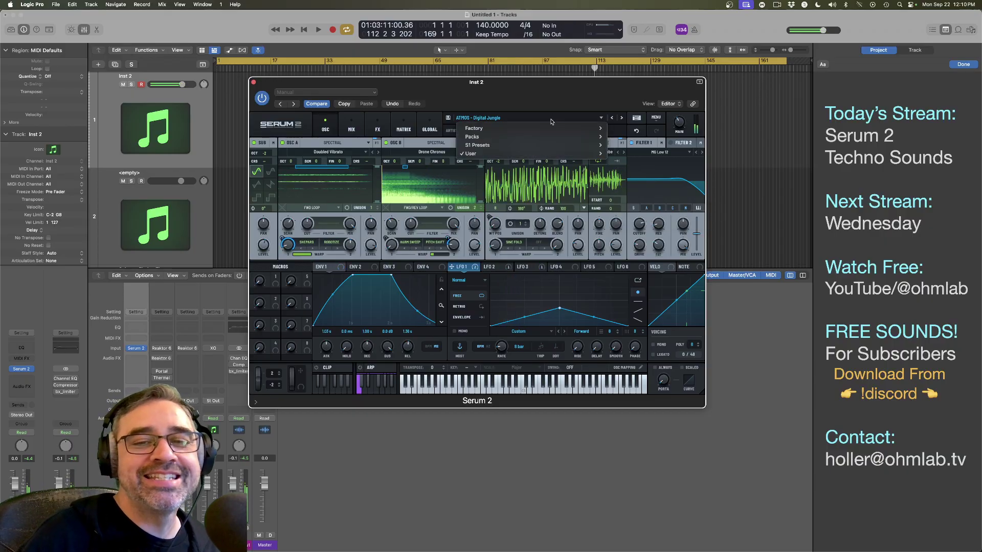
mouse_move(572, 154)
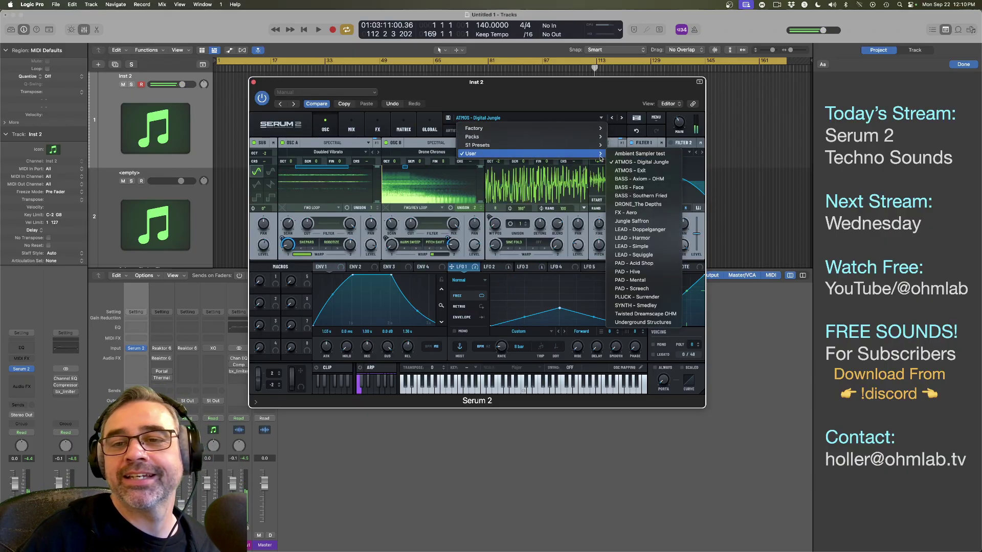
click(633, 171)
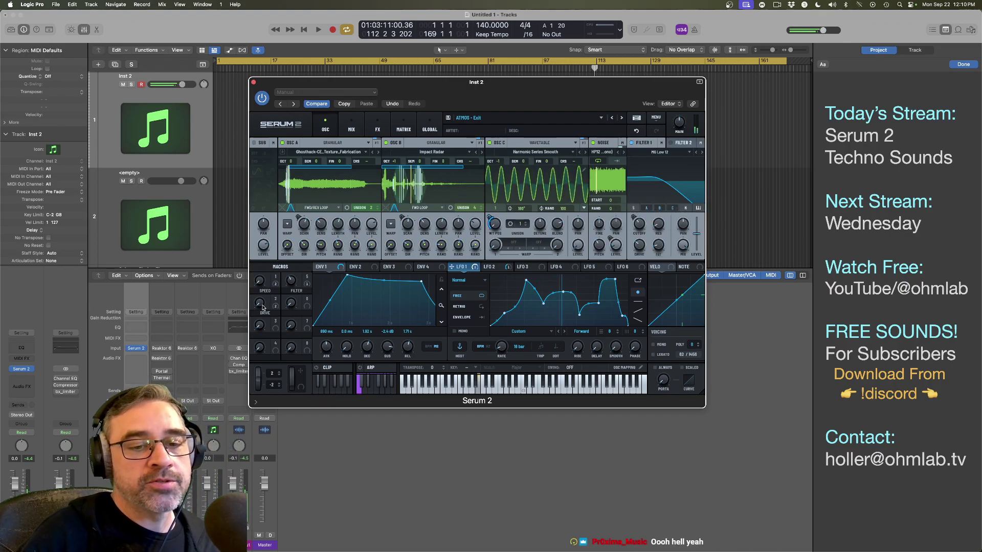
drag(260, 303, 257, 225)
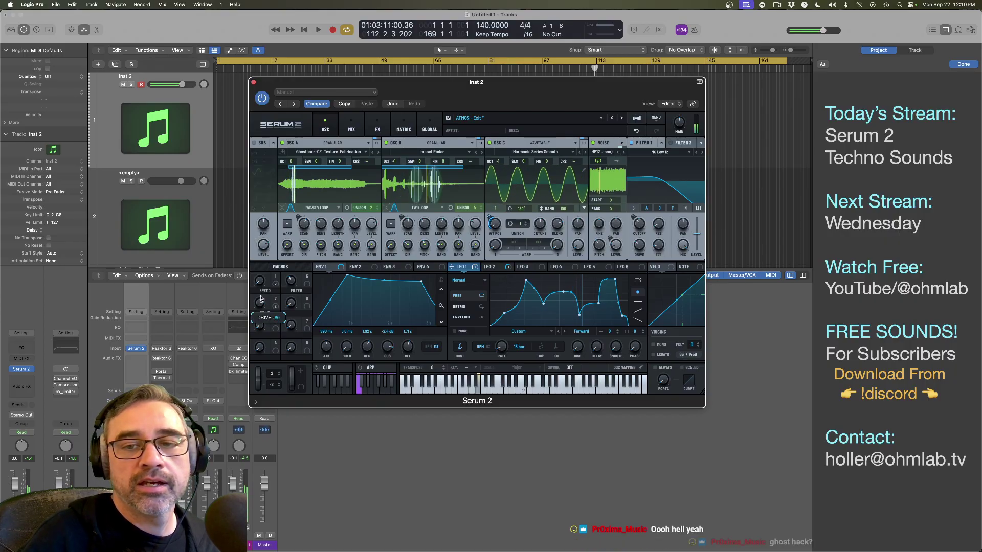
Step: Audition BASS - Axiom - OHM with its Pattern macro, followed by BASS - Face, BASS - Southern Fried and DRONE_The Depths
click(622, 118)
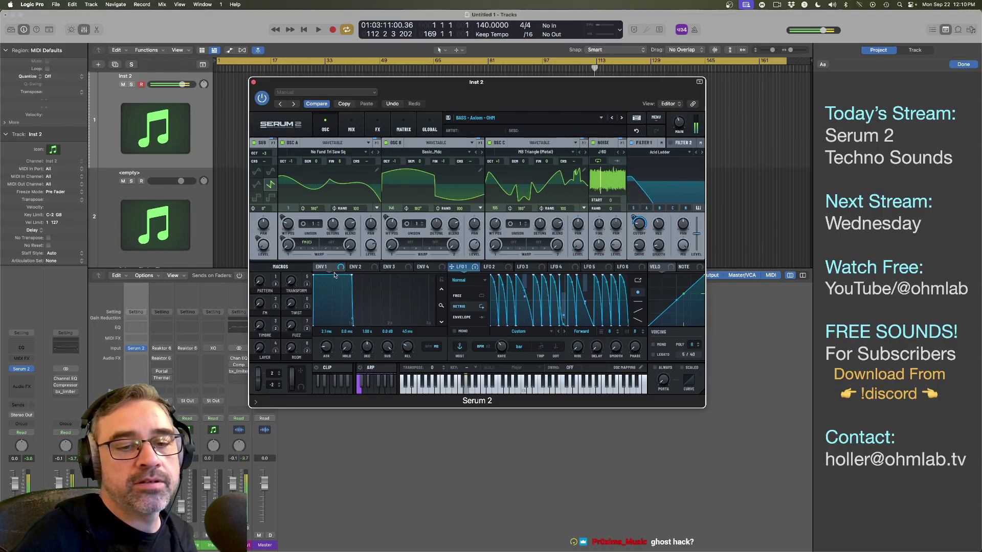
mouse_move(260, 280)
mouse_down()
mouse_move(261, 163)
mouse_move(260, 280)
mouse_up()
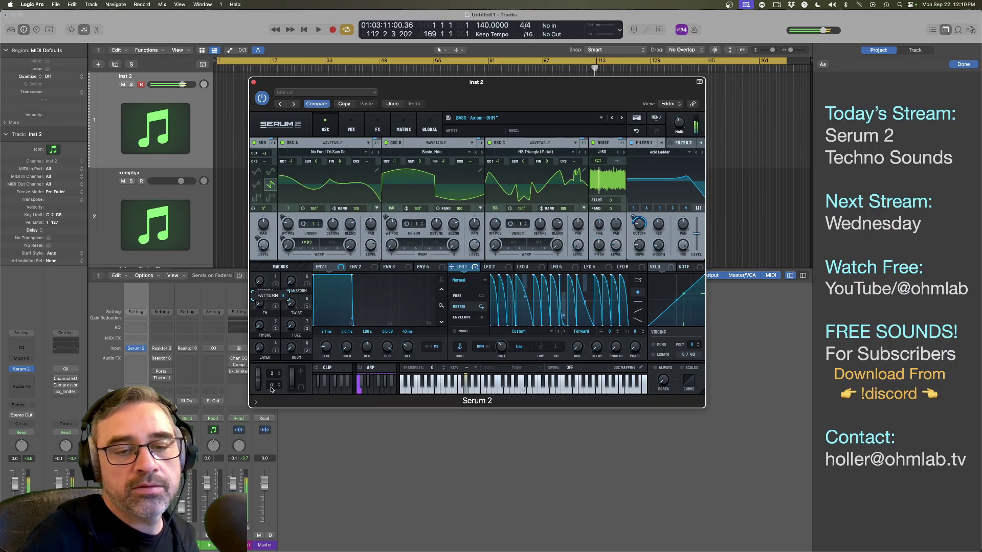
click(622, 119)
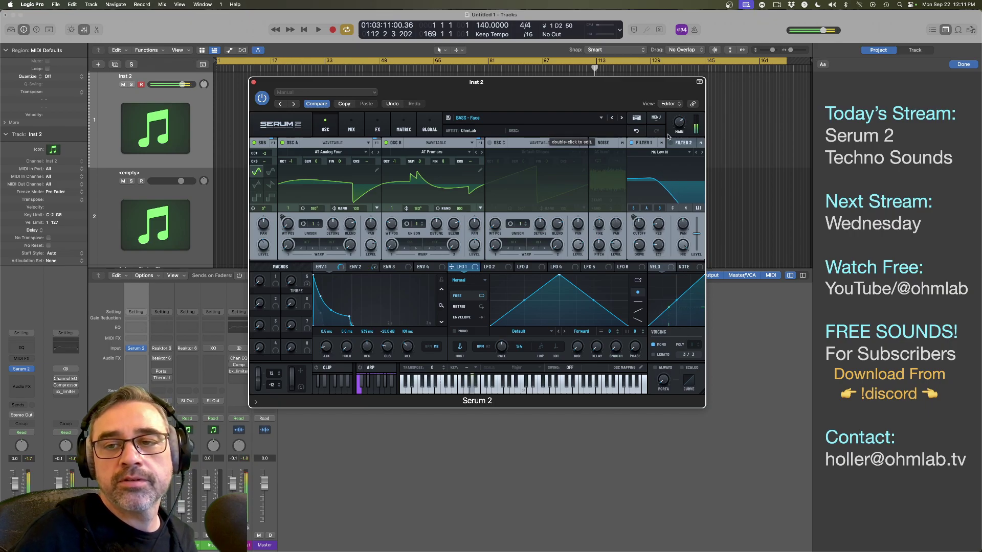
click(622, 118)
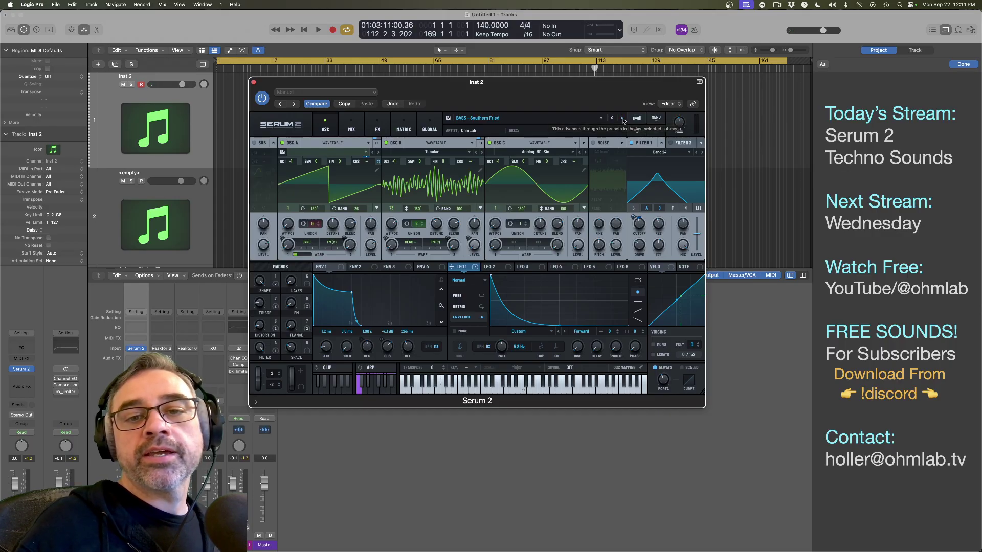
click(623, 118)
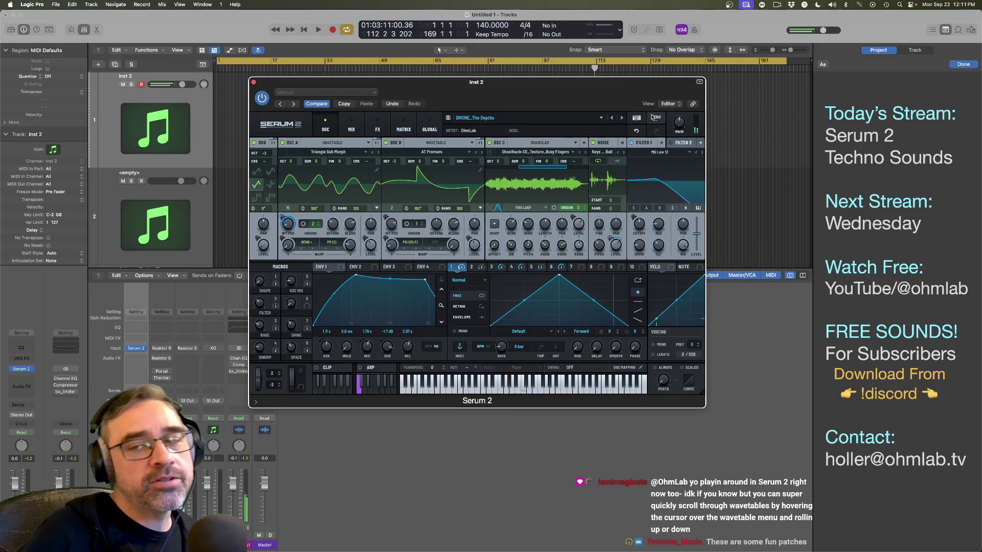
Step: Load the FX - Aero preset and try different wavetables on oscillator A
click(621, 120)
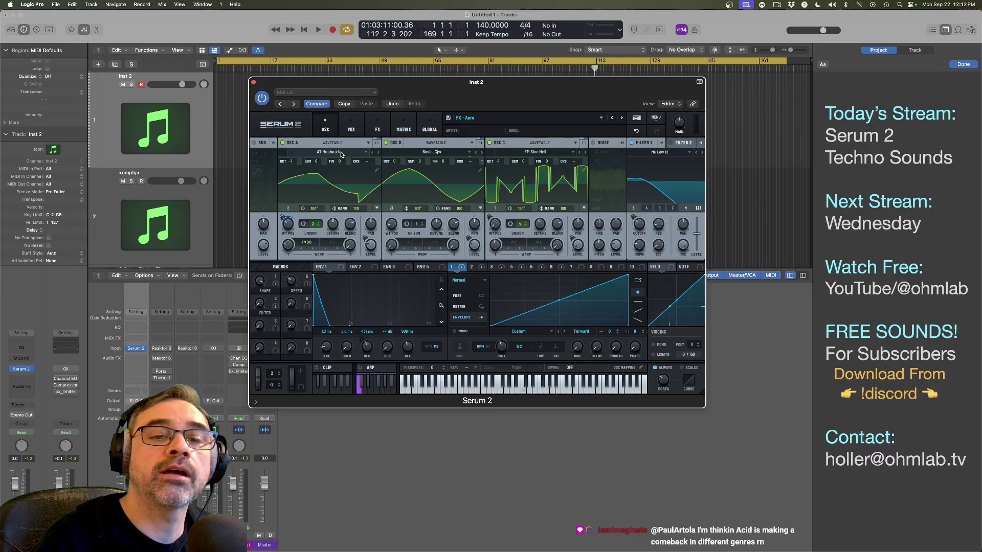
scroll(341, 152, down, 3)
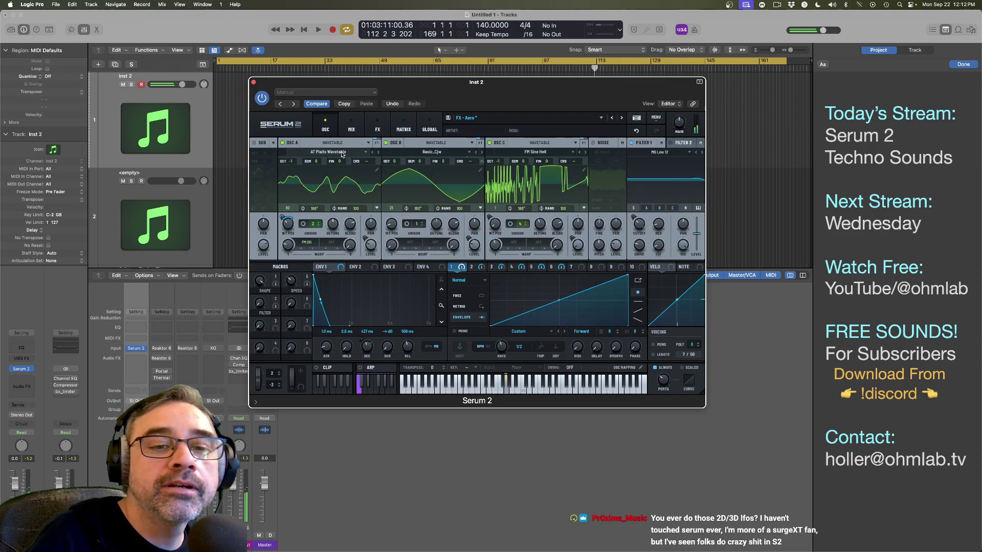
key(Left)
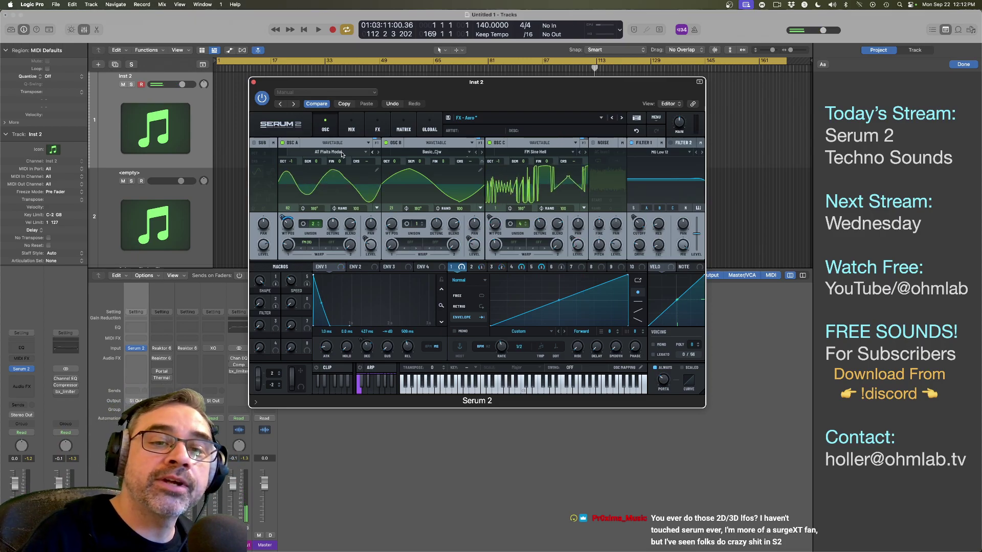
Step: Audition further wavetables on oscillator A of the FX - Aero preset, including AT Promars and AT Mopho x4, and view LFO 6
key(Right)
key(Right)
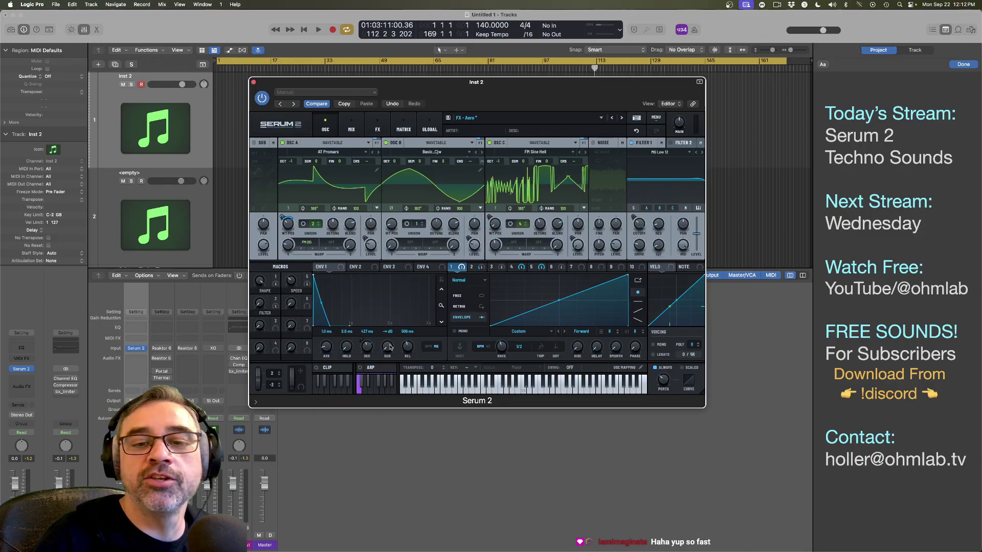
mouse_move(558, 270)
mouse_down()
mouse_move(388, 169)
mouse_move(334, 156)
mouse_move(577, 288)
mouse_move(552, 266)
mouse_up()
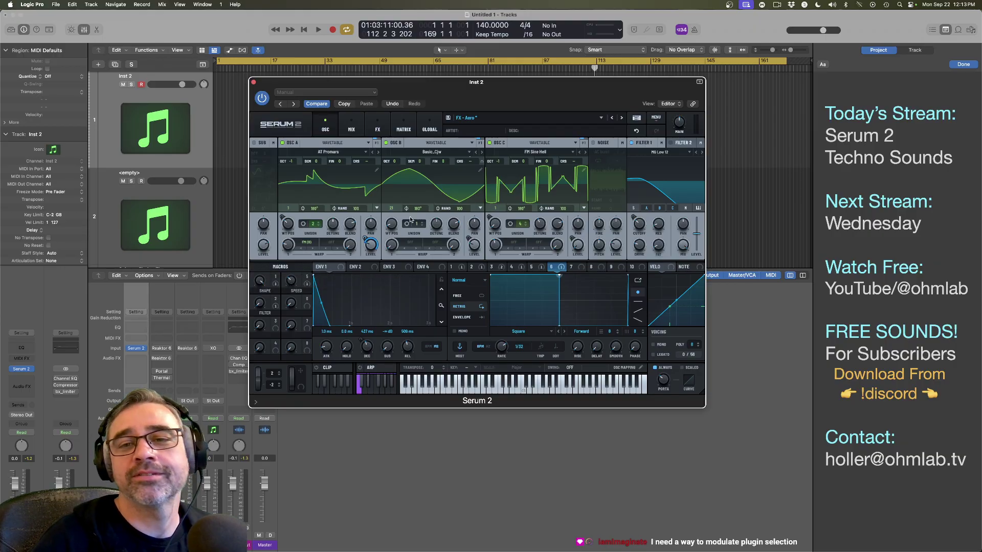
click(623, 119)
click(622, 119)
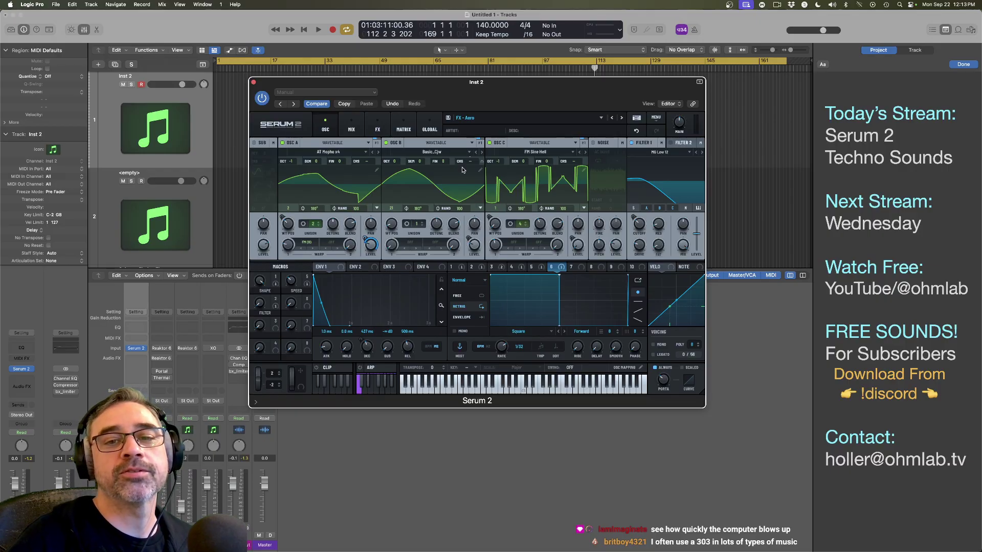
Step: Load the user preset PAD - Acid Shop, audition it, and examine LFO 1's Chaos: Lorenz mode and the alternative LFO modes
click(567, 119)
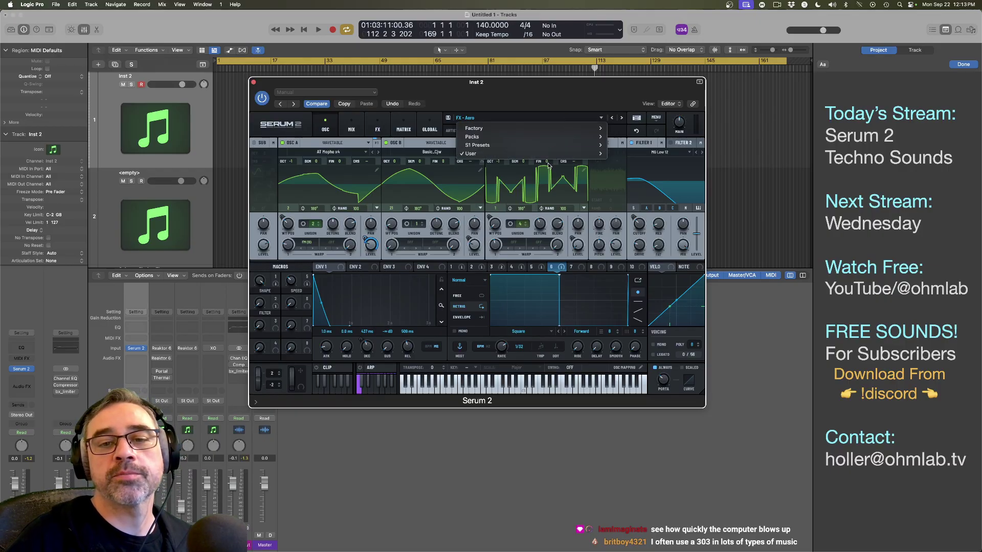
mouse_move(572, 153)
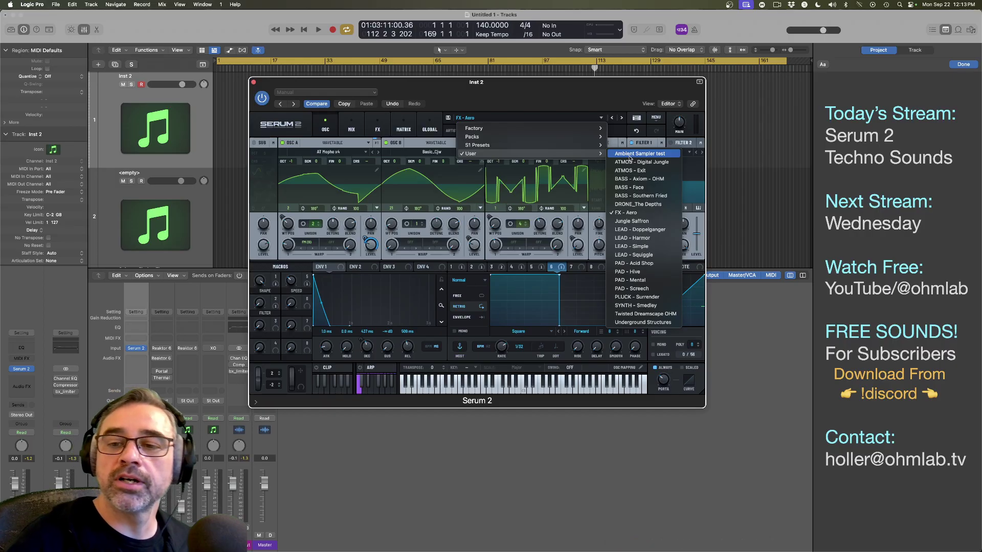
click(645, 264)
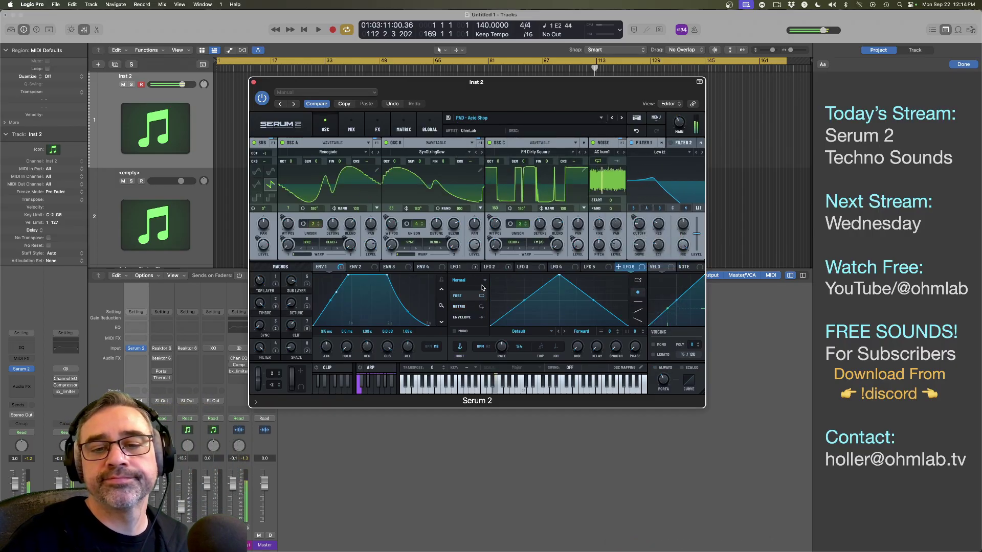
click(455, 266)
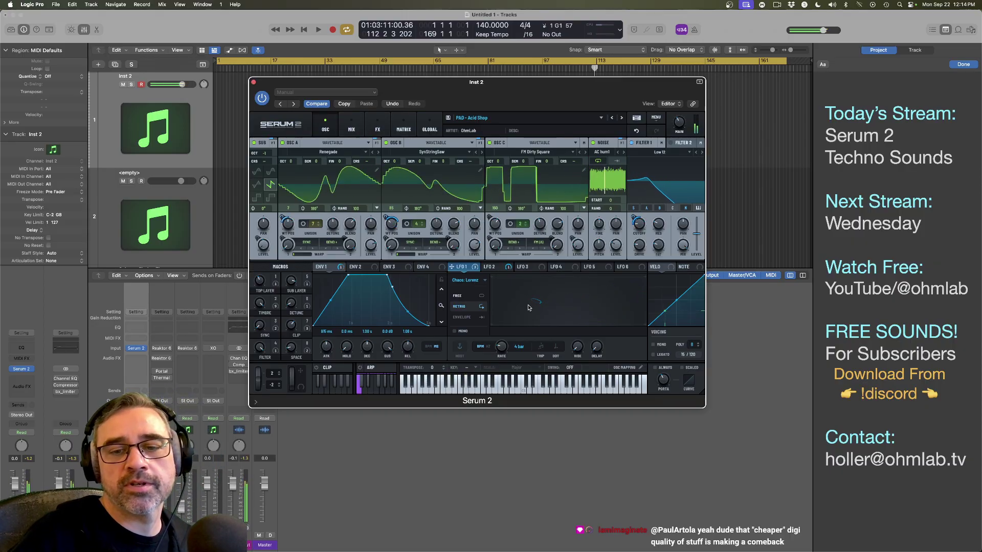
click(485, 281)
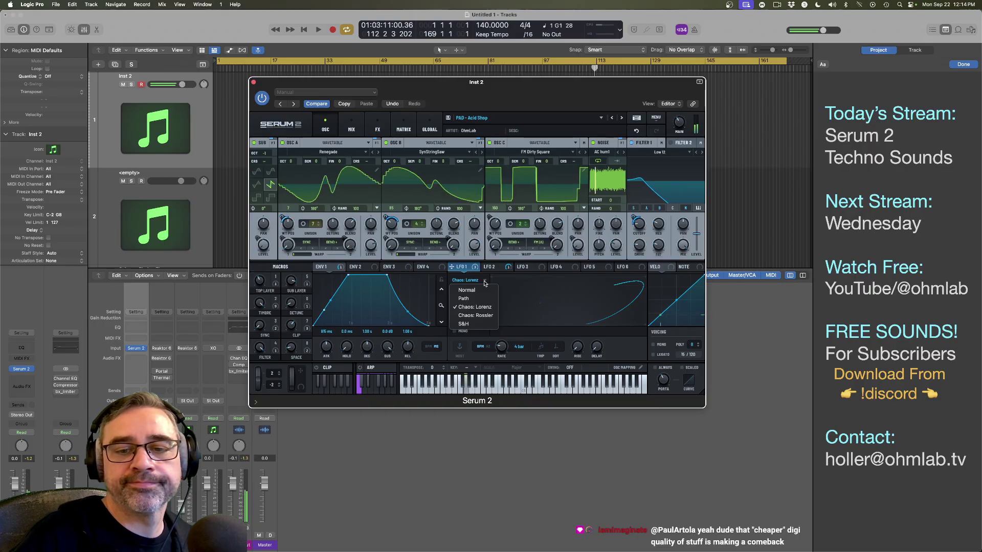
click(557, 301)
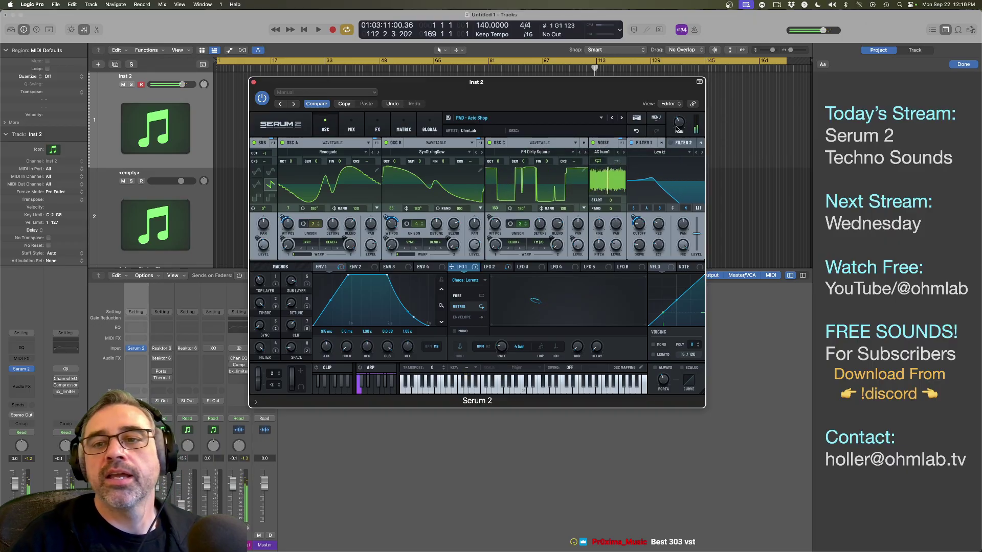
Step: Initialize the preset to a blank patch and open the wavetable choices for oscillator A
click(656, 118)
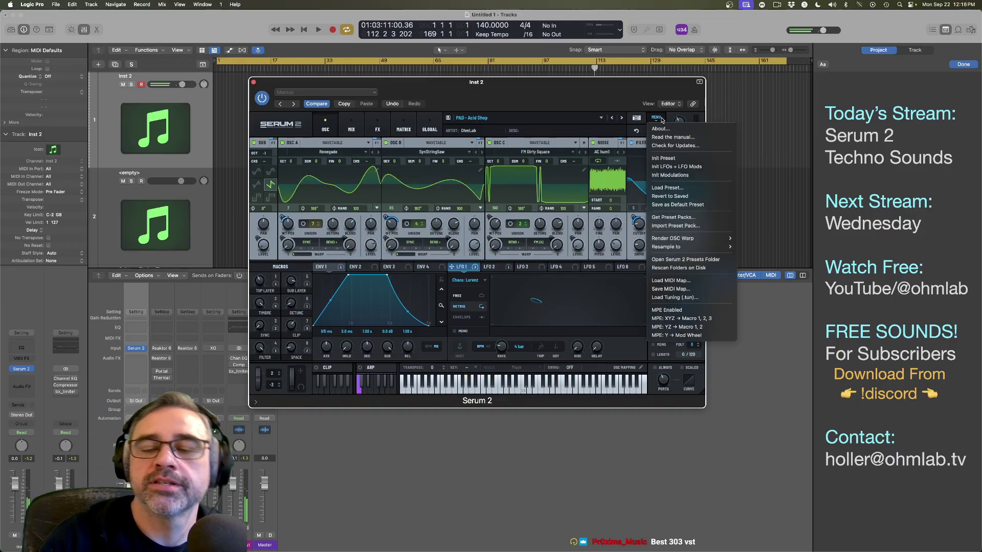
click(660, 159)
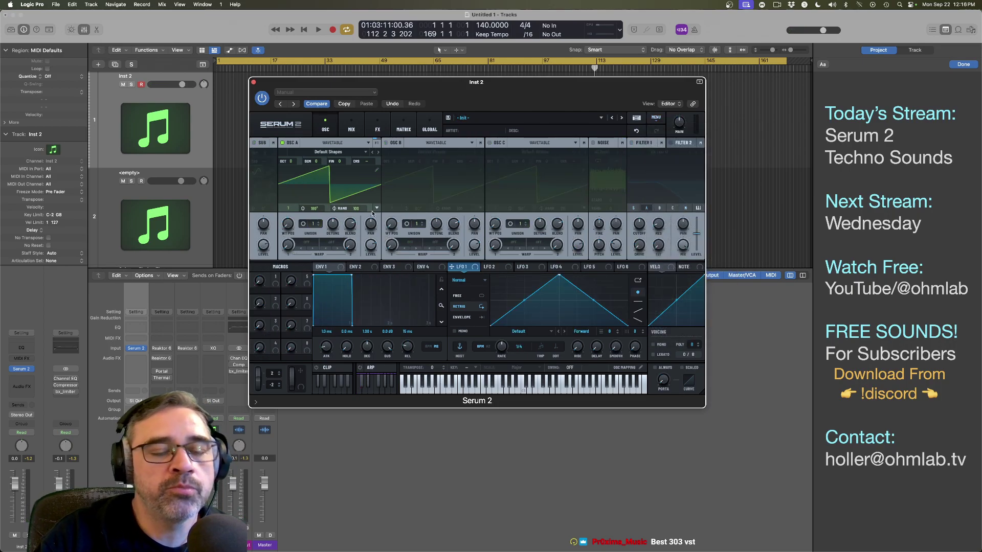
click(330, 152)
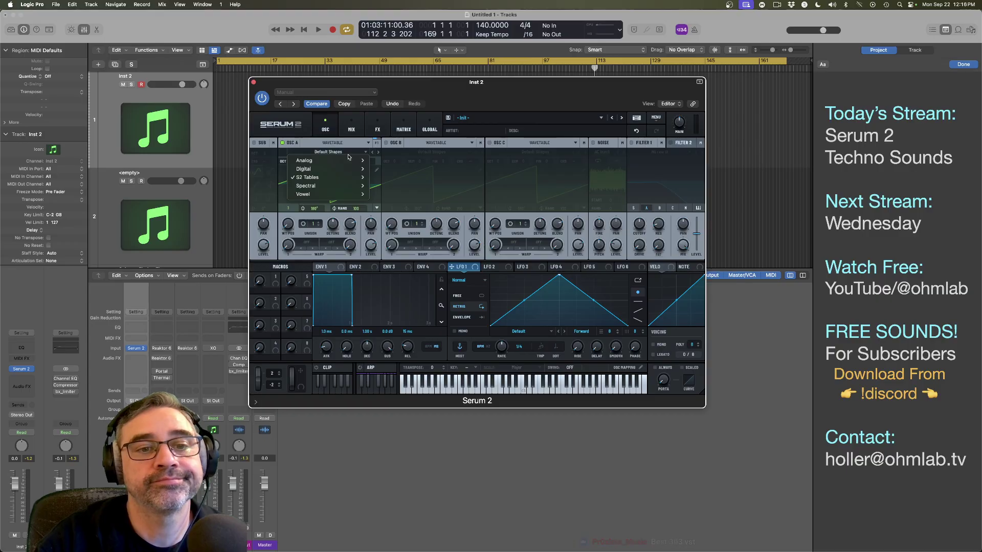
Step: Load the AT Perfourmer MKII analog wavetable from S2 Tables into oscillator A and raise its wavetable position
mouse_move(358, 160)
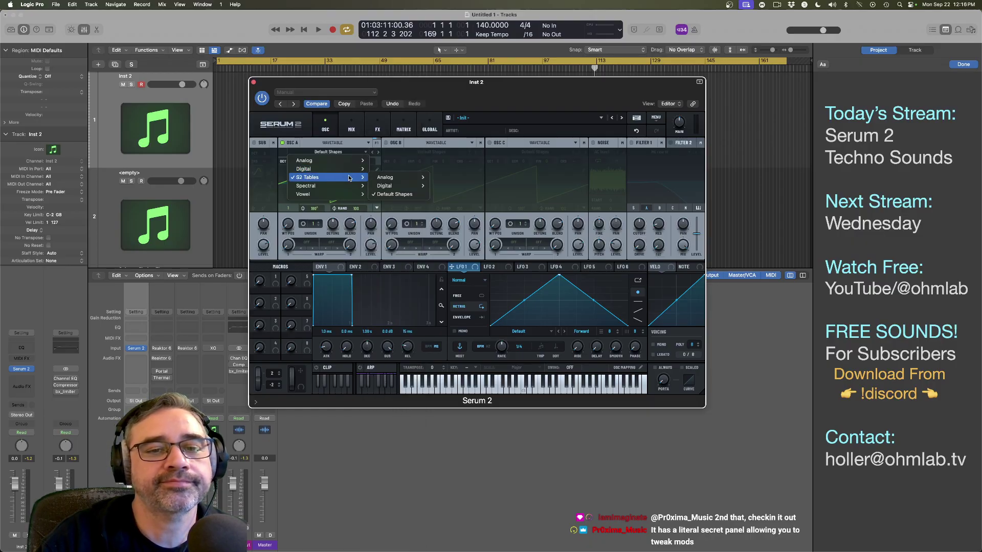
mouse_move(421, 180)
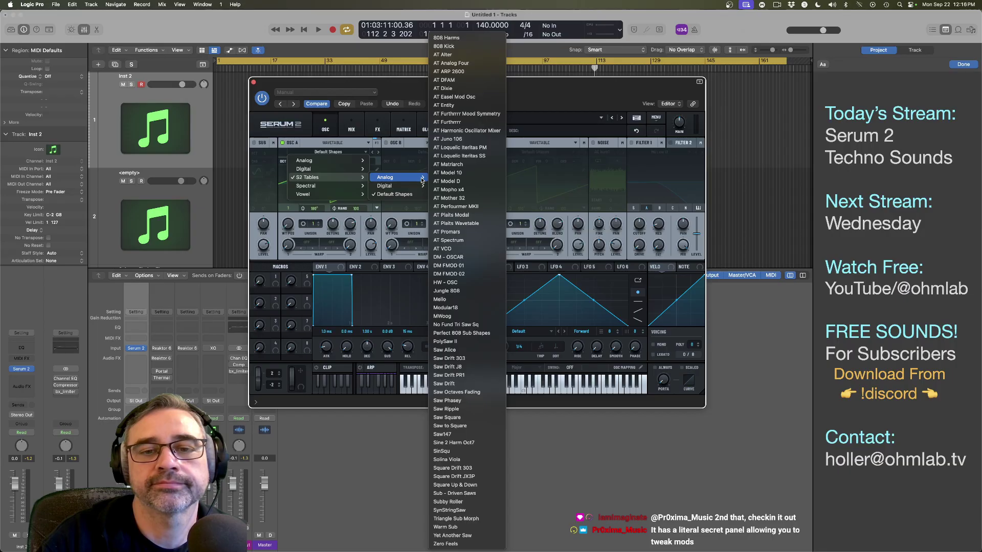
click(456, 206)
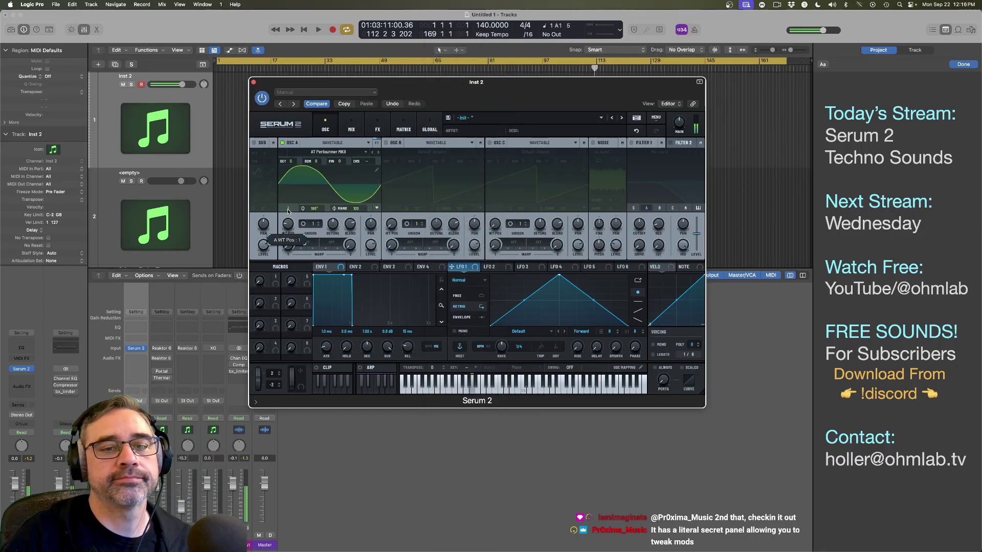
drag(288, 224, 290, 171)
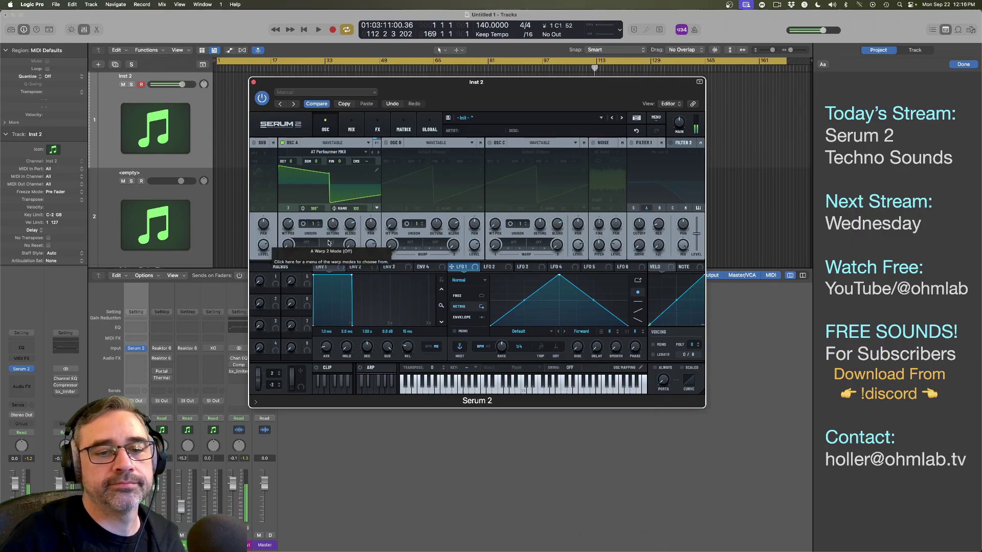
Step: Enable Filter 1 and shape Envelope 1 with a 2.2 ms attack, 642 ms decay, no sustain and a slightly longer release
click(631, 142)
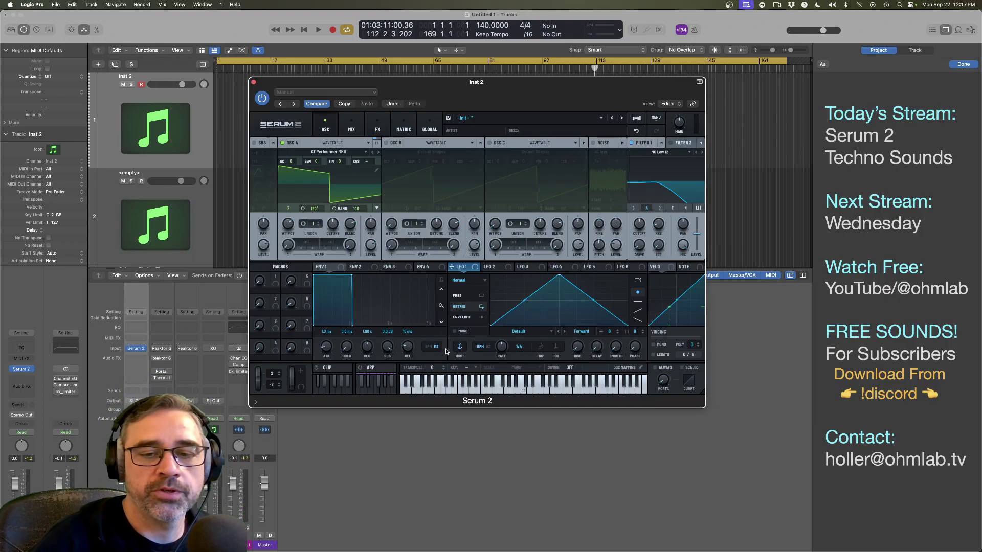
drag(384, 347, 329, 349)
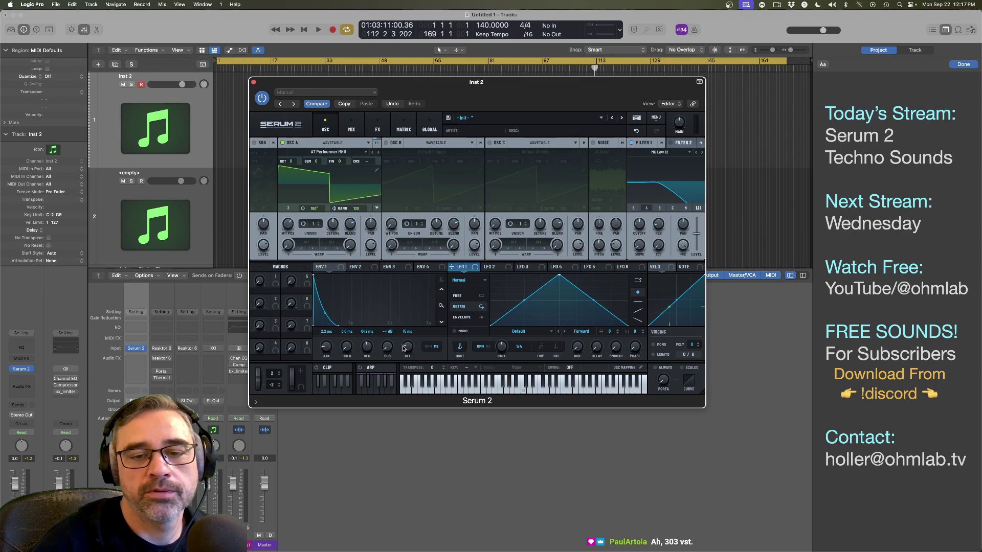
drag(405, 350, 405, 342)
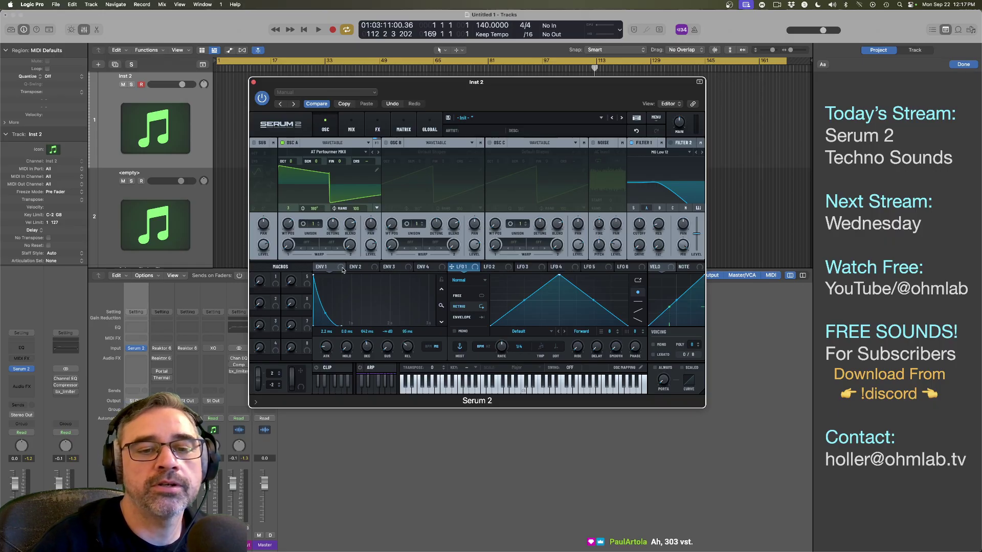
Step: Modulate the Filter 1 cutoff with Envelope 1 and shorten the envelope's decay to about 450 ms
drag(341, 268, 640, 228)
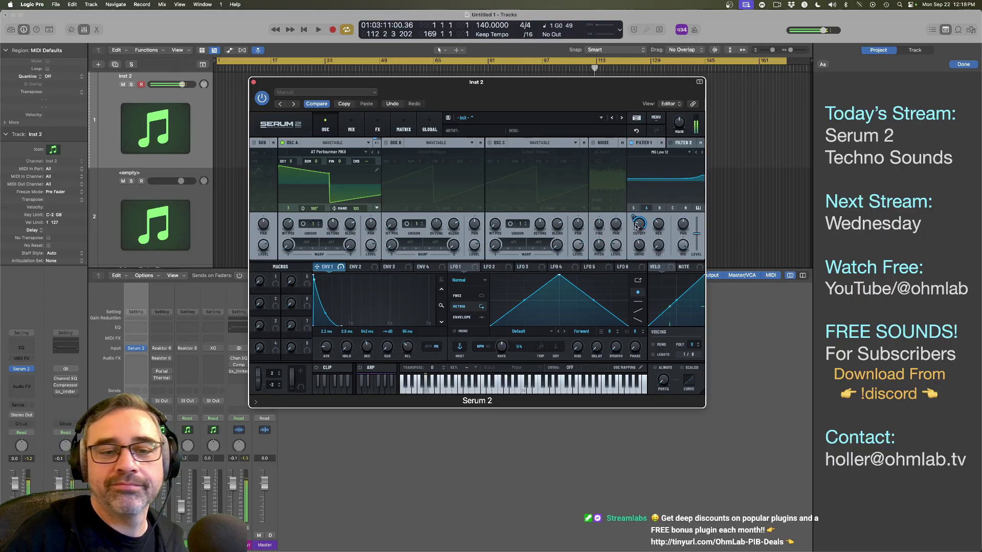
scroll(368, 350, down, 5)
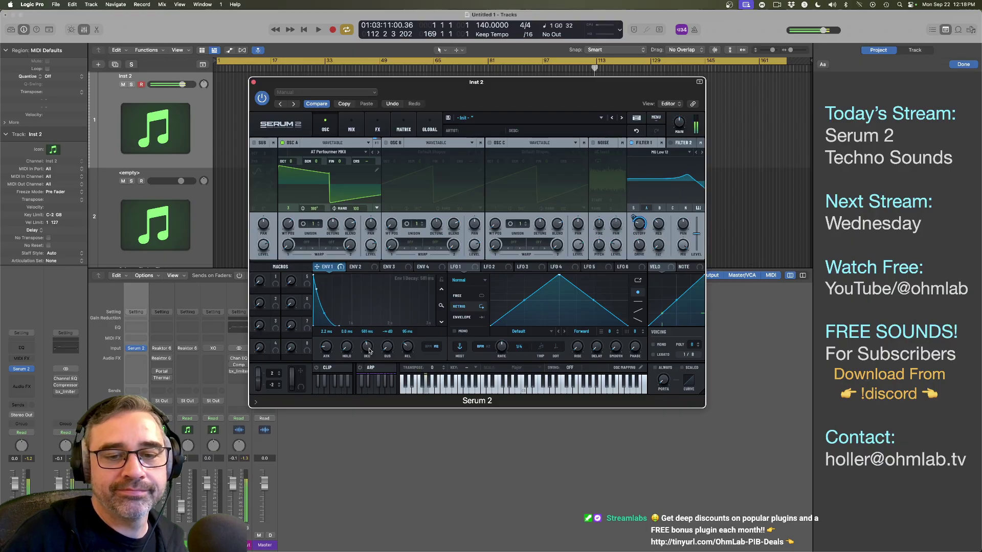
scroll(368, 352, down, 3)
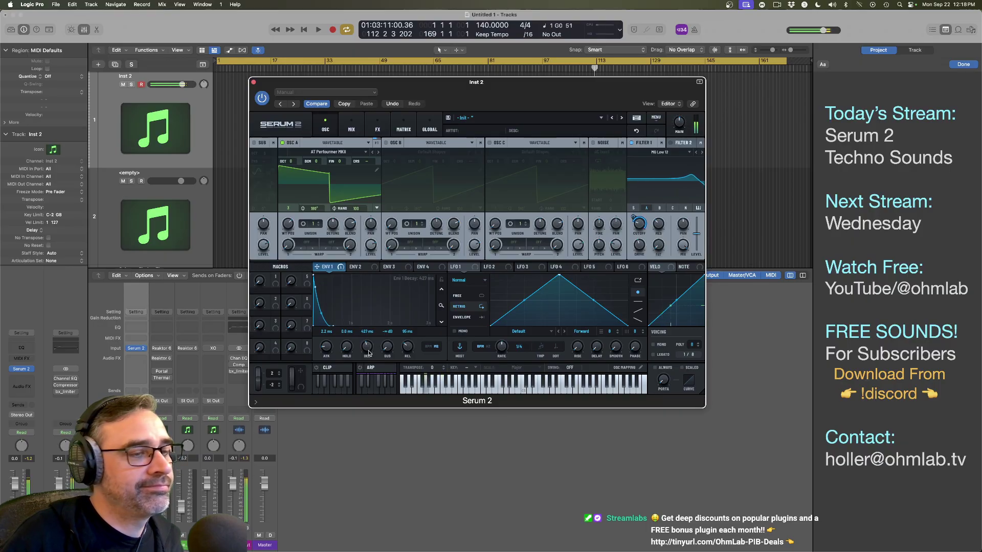
scroll(368, 351, up, 3)
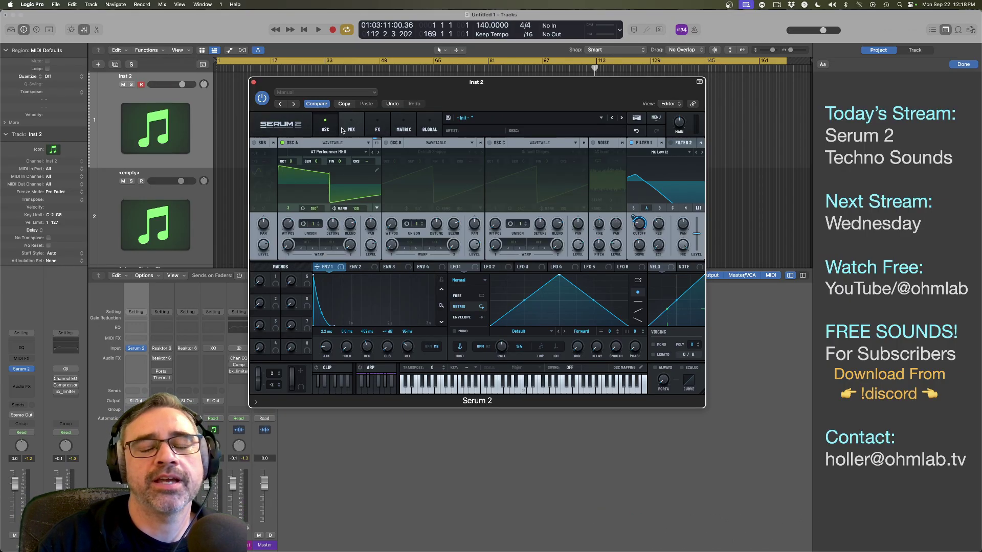
Step: Add a Distortion effect to the main effects chain and raise its drive
click(377, 128)
click(261, 156)
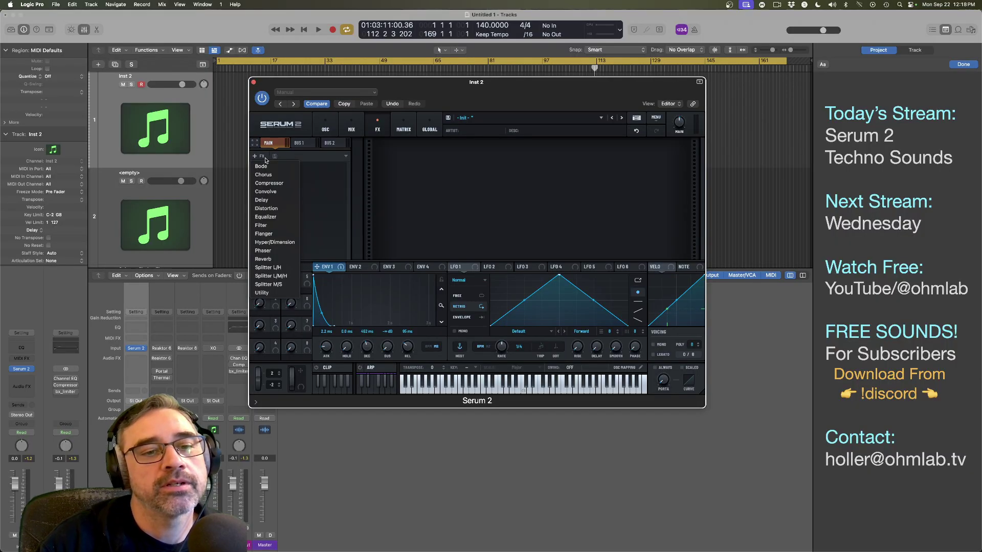
click(271, 209)
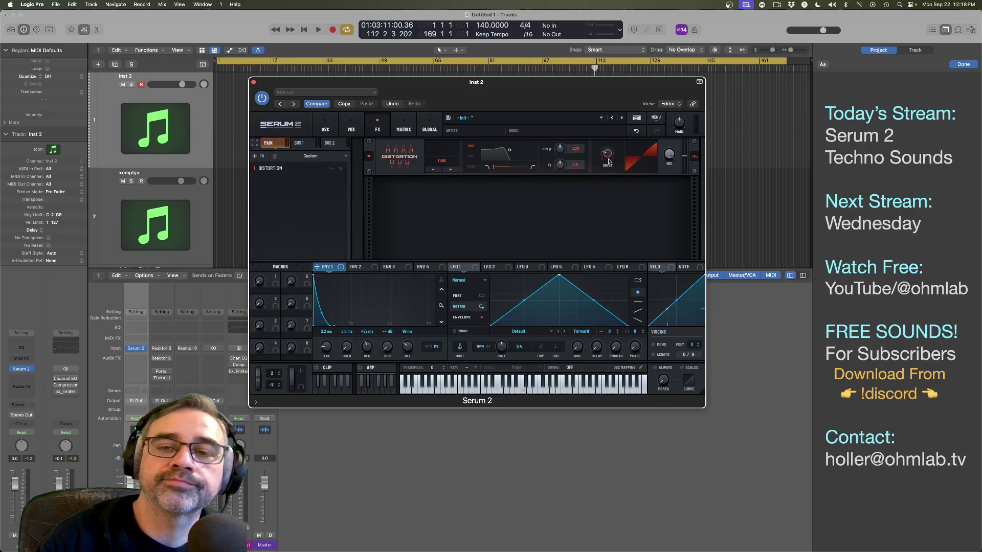
mouse_move(609, 161)
drag(610, 158, 610, 155)
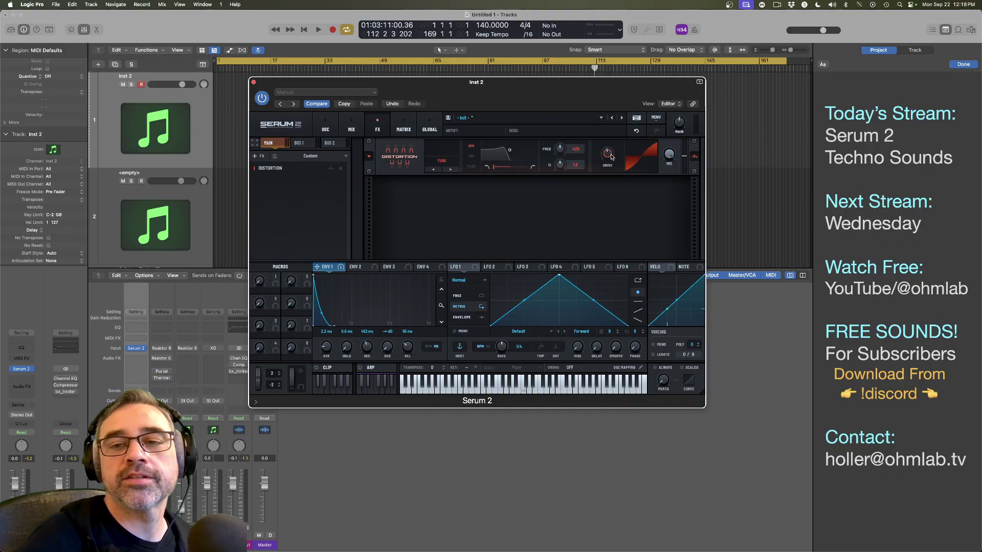
drag(611, 157, 610, 129)
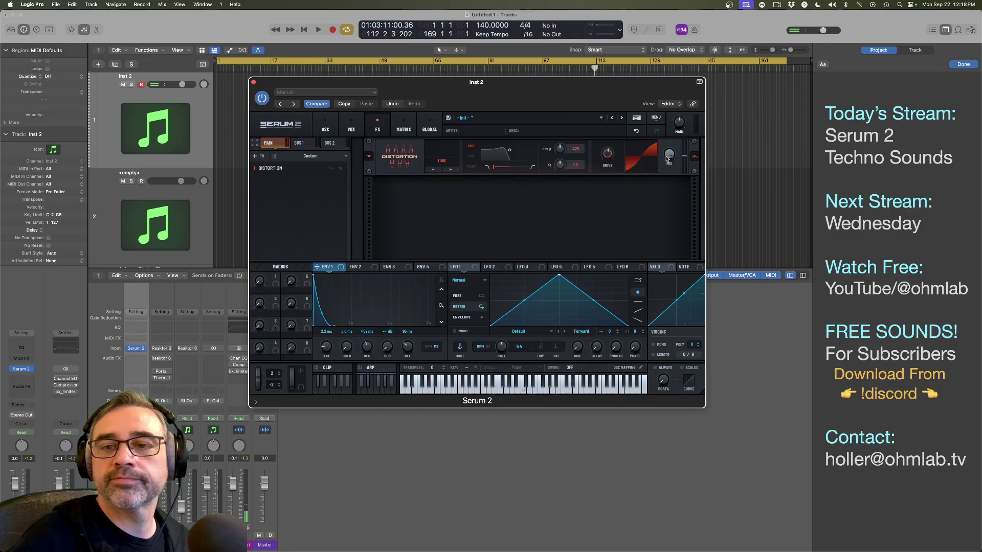
Step: Add two more Distortion effects to the main effects chain, after the first one
click(259, 157)
click(263, 209)
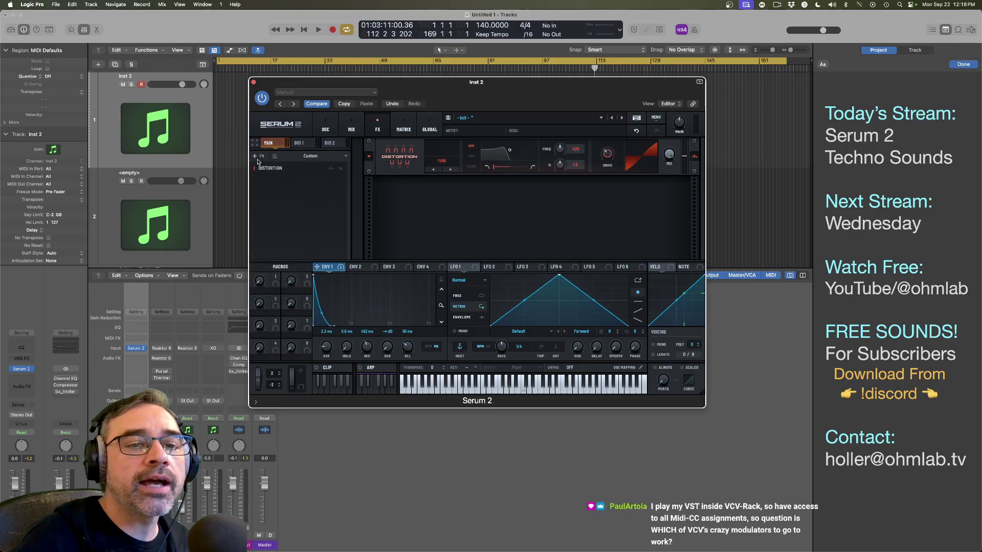
click(259, 157)
click(266, 209)
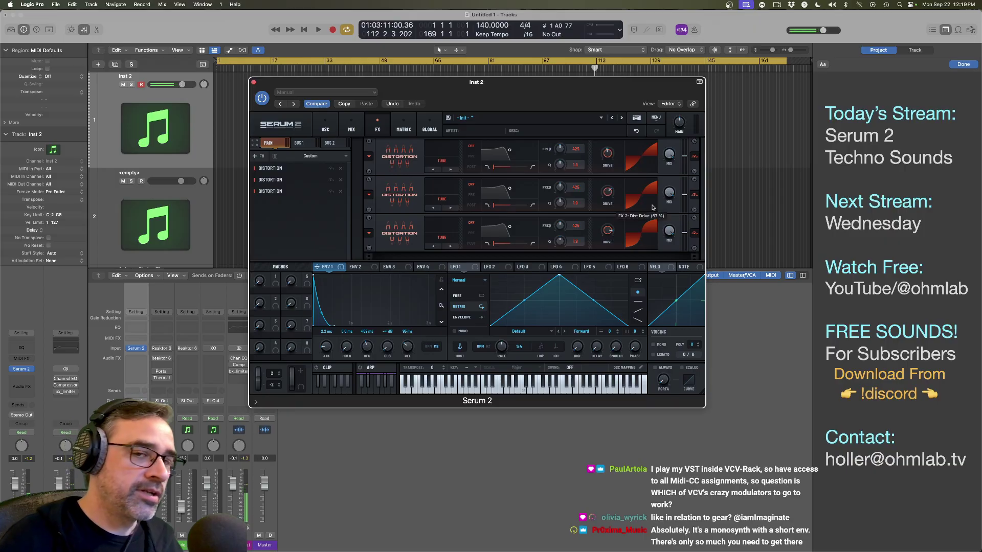
Step: Compare the sound by bypassing the second and third distortions and re-enabling them
click(330, 191)
click(330, 180)
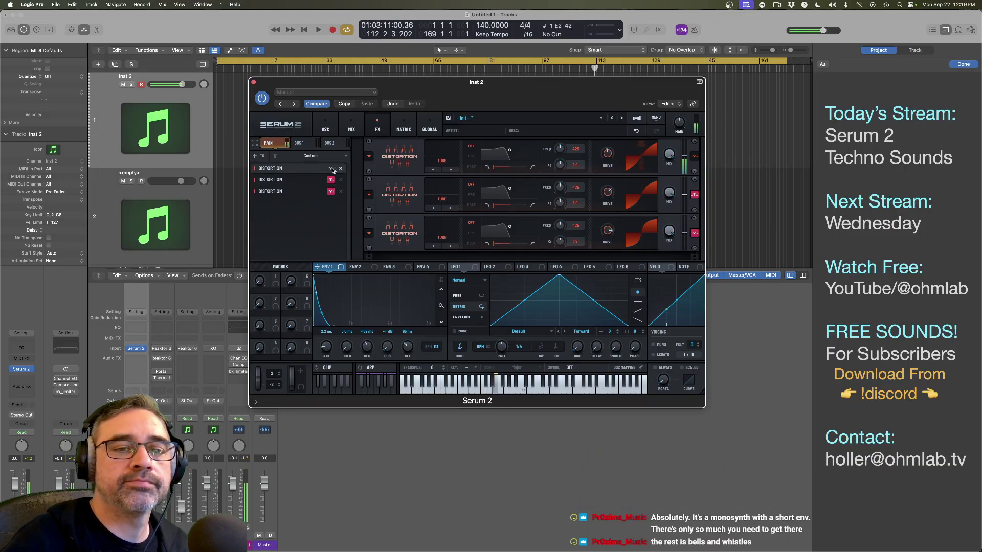
click(330, 180)
click(331, 192)
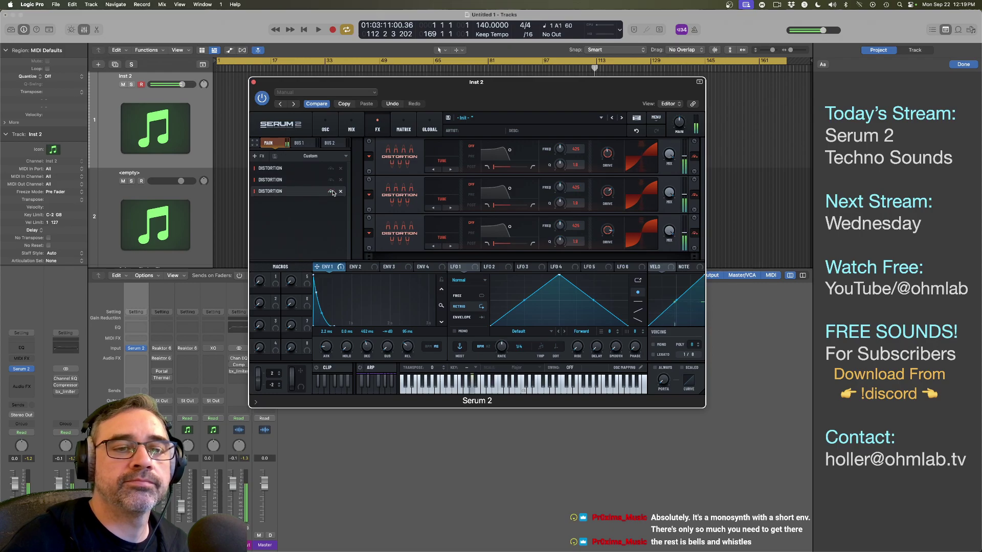
Step: Add a fourth Distortion effect to the main chain and raise its drive
click(259, 156)
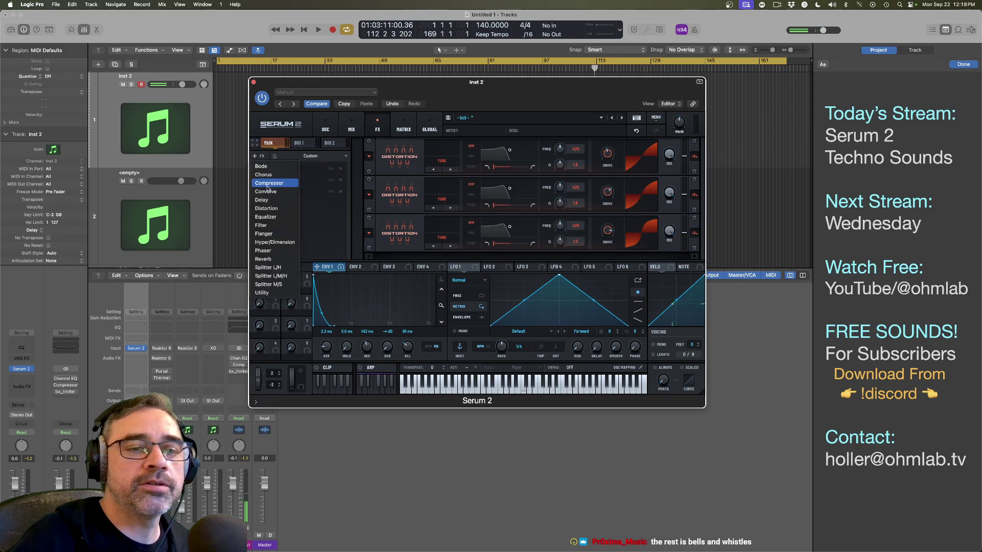
click(267, 209)
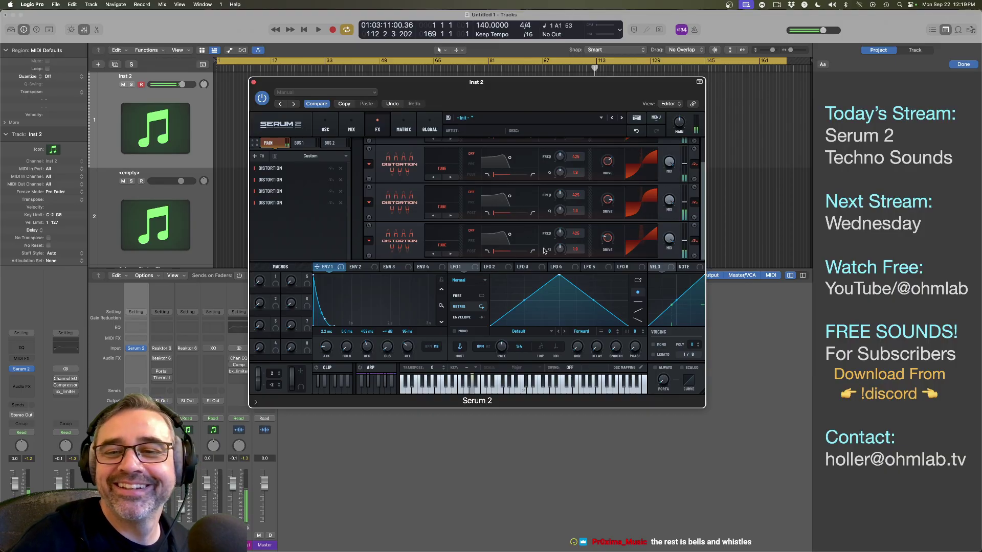
drag(607, 239, 614, 199)
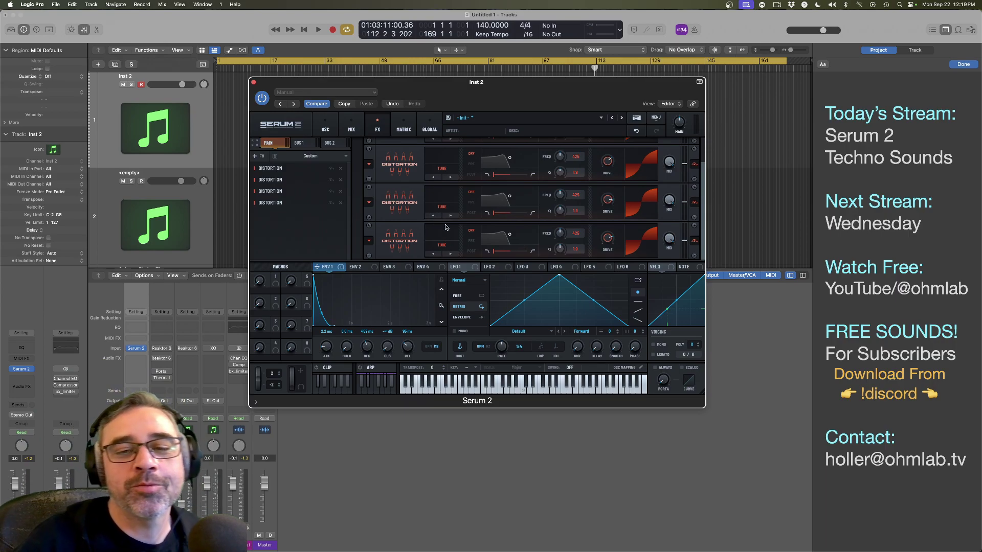
Step: Bypass the second, third and fourth distortions, leaving only the first one active
scroll(445, 227, down, 1)
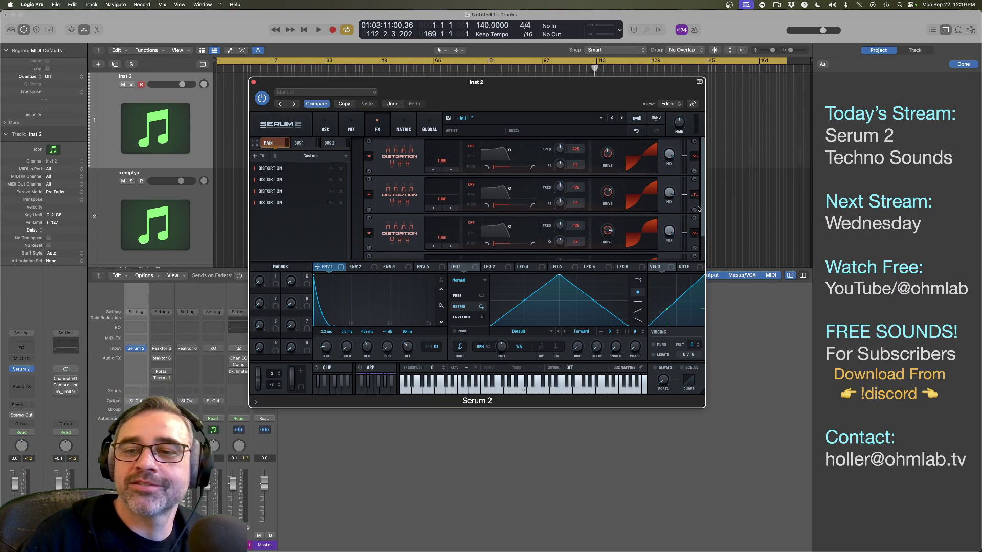
scroll(698, 209, up, 1)
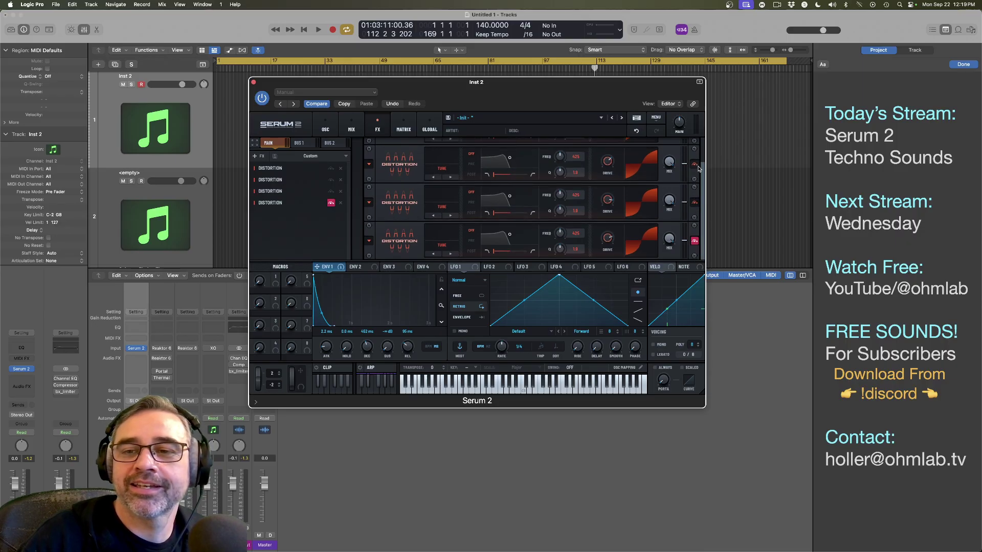
click(695, 164)
click(694, 203)
scroll(690, 207, up, 3)
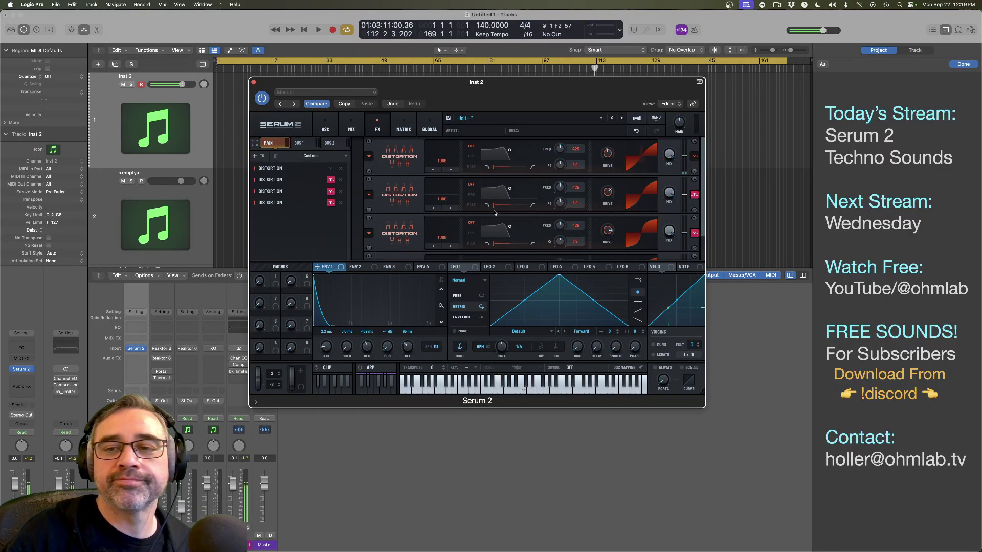
Step: Re-enable the second distortion, change its type to Sin Fold and lower its drive
click(694, 198)
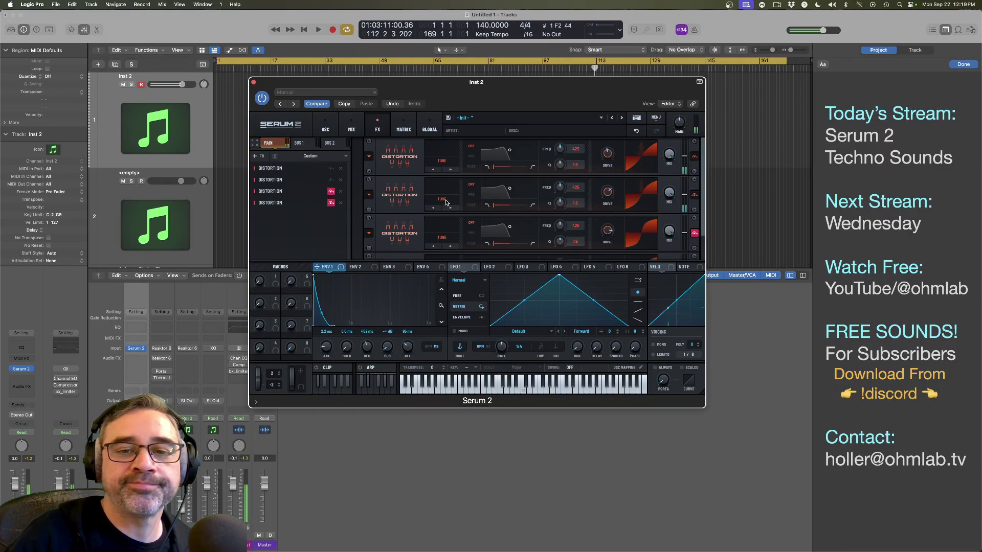
click(444, 199)
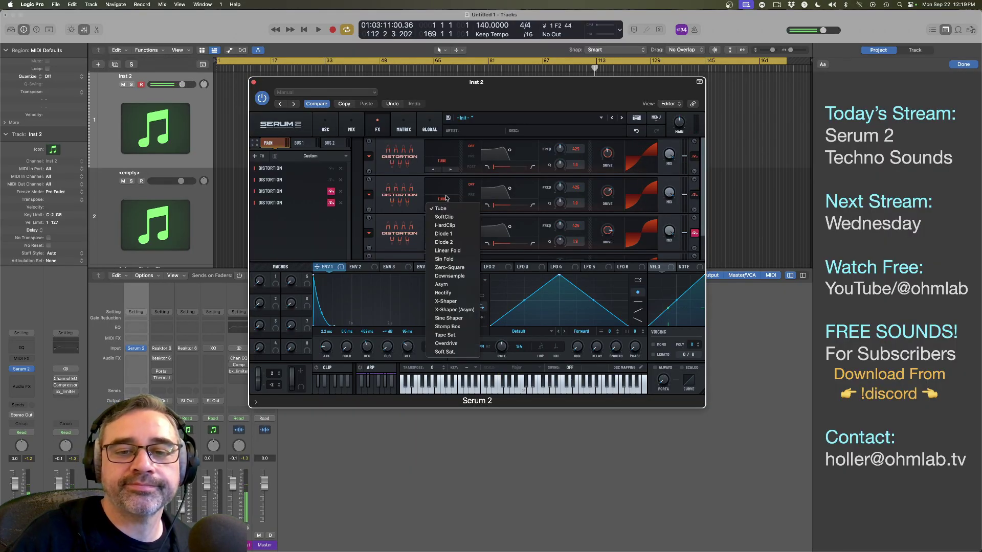
click(444, 258)
drag(607, 193, 607, 239)
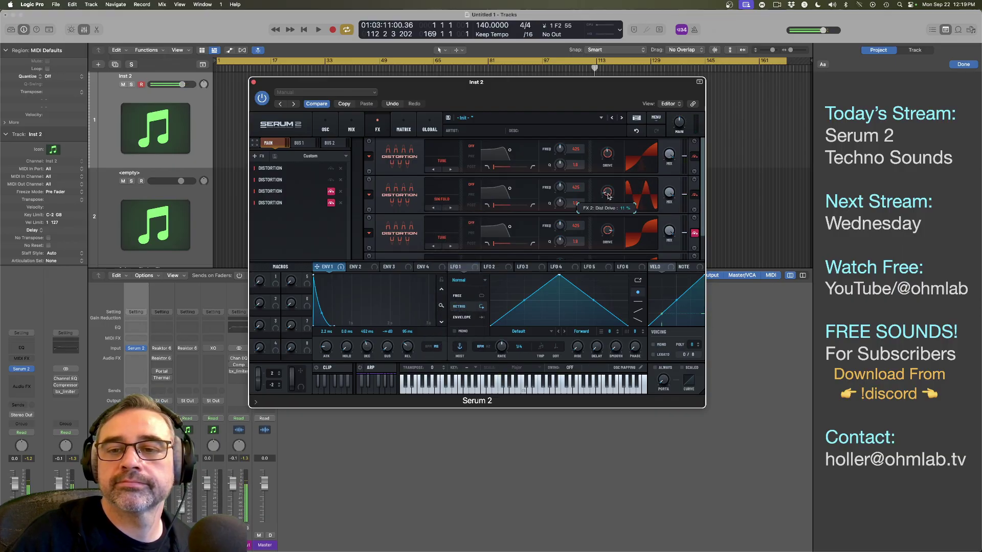
drag(607, 193, 608, 200)
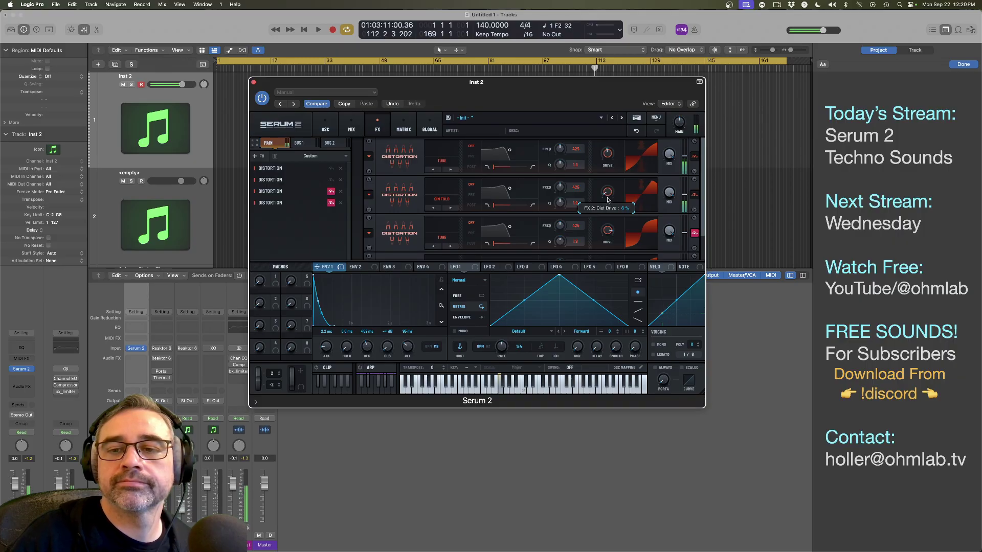
Step: Re-enable the third distortion, change its type to Tape Sat. and adjust its drive
click(452, 241)
click(697, 235)
click(696, 235)
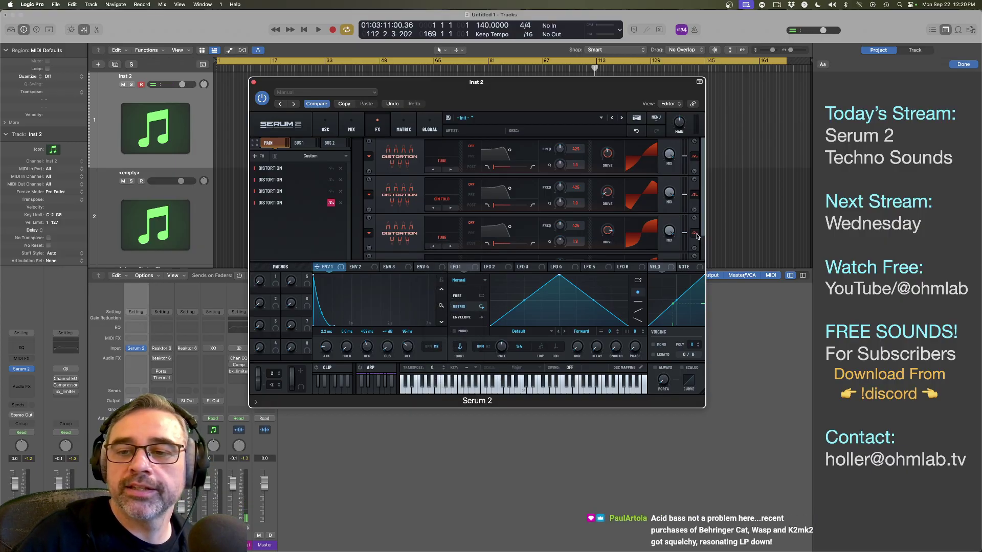
click(448, 241)
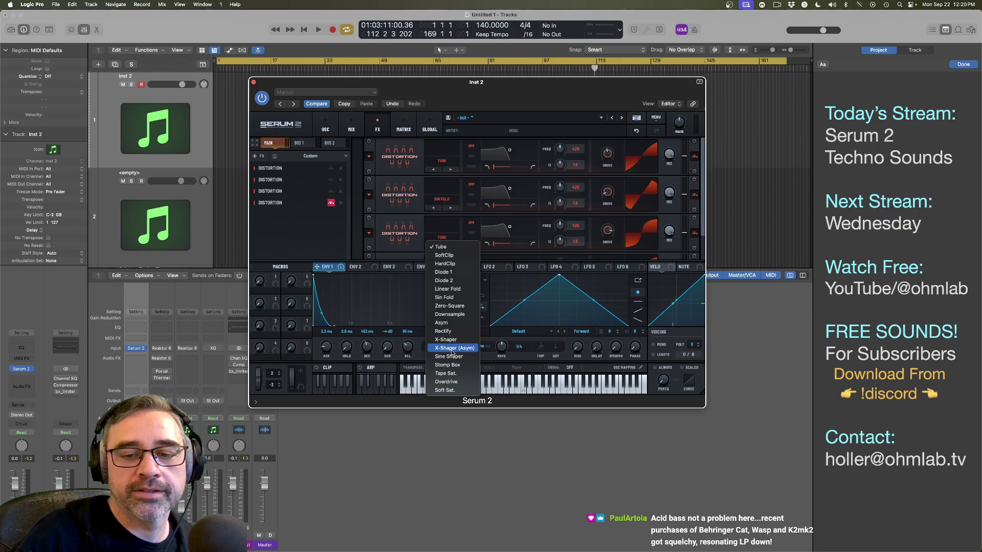
click(450, 374)
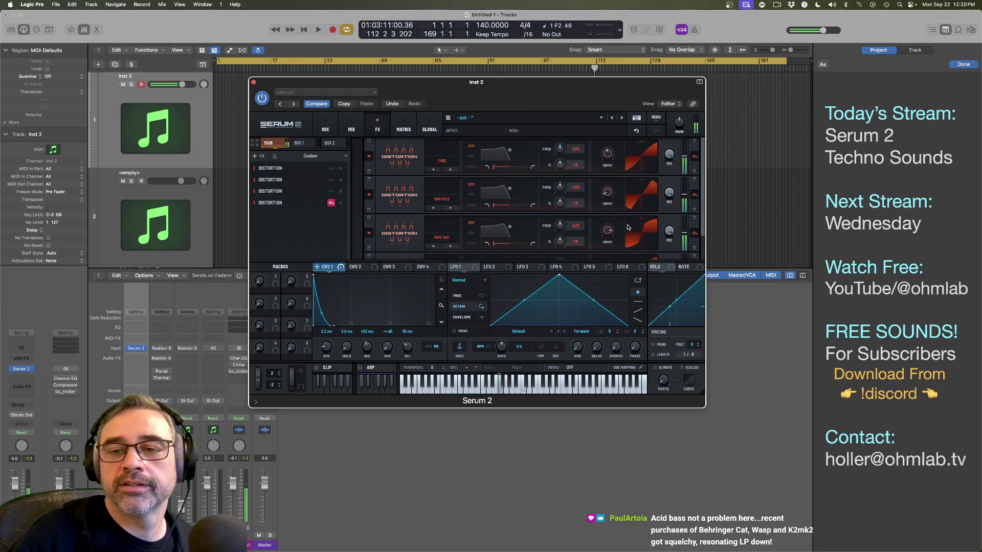
mouse_move(607, 232)
mouse_down()
mouse_move(601, 280)
mouse_move(602, 228)
mouse_up()
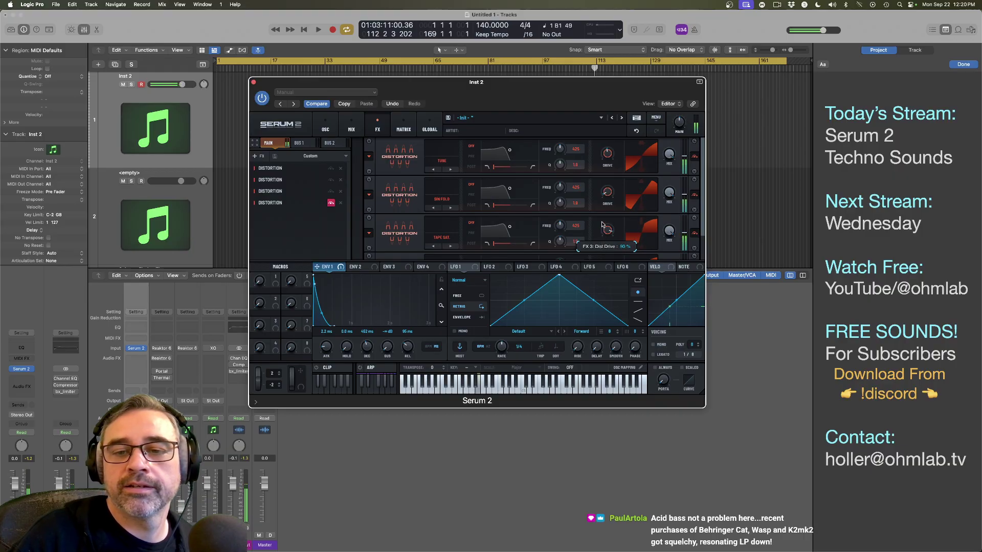
Step: Shorten Envelope 1's decay to about 300 ms and re-enable the fourth distortion
drag(367, 347, 369, 351)
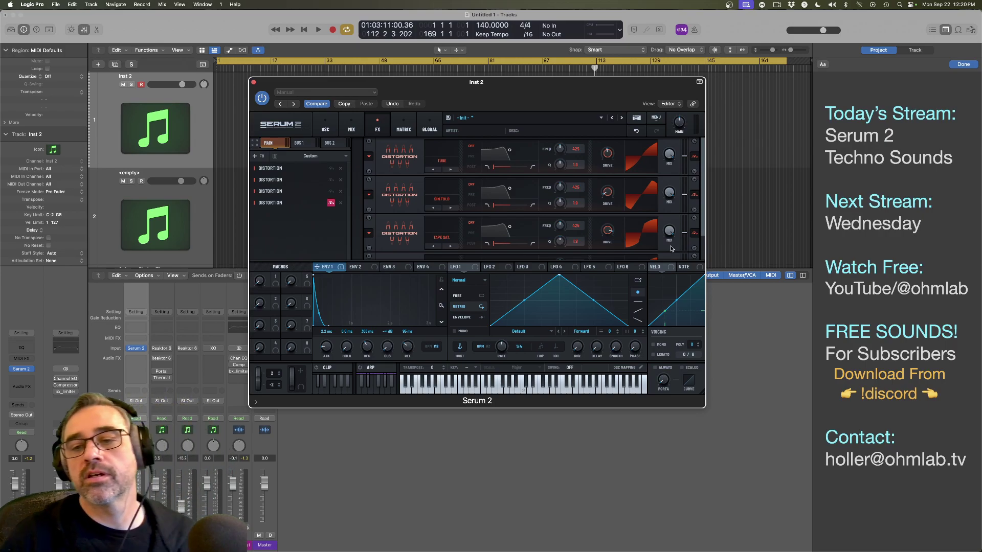
scroll(674, 249, down, 2)
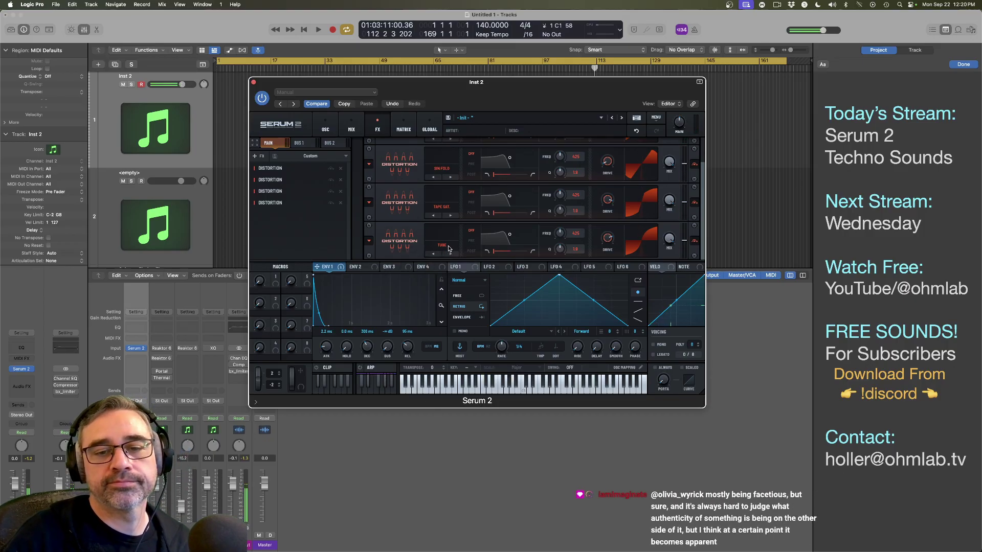
Step: Change the fourth distortion's type to Diode 1 and adjust its drive
click(465, 251)
click(459, 280)
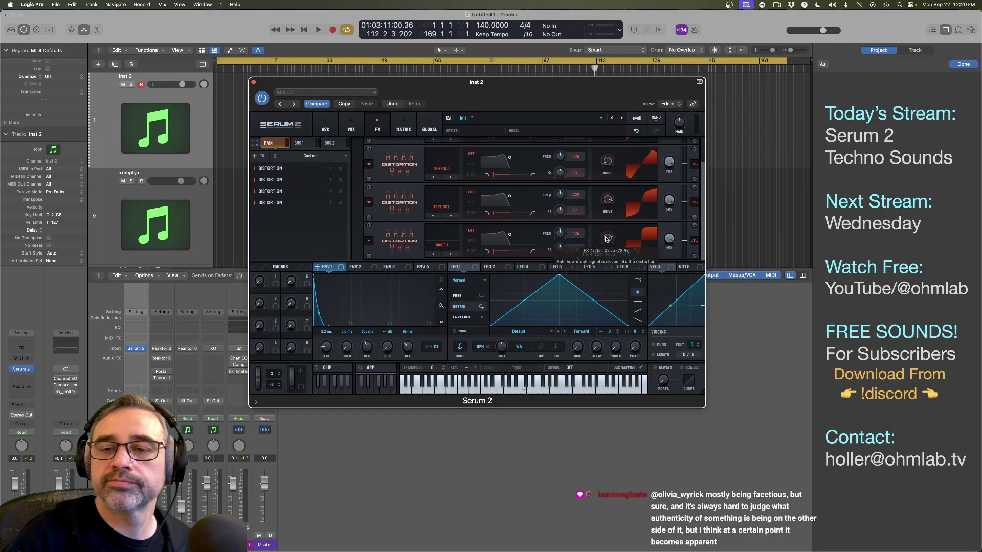
drag(608, 237, 611, 183)
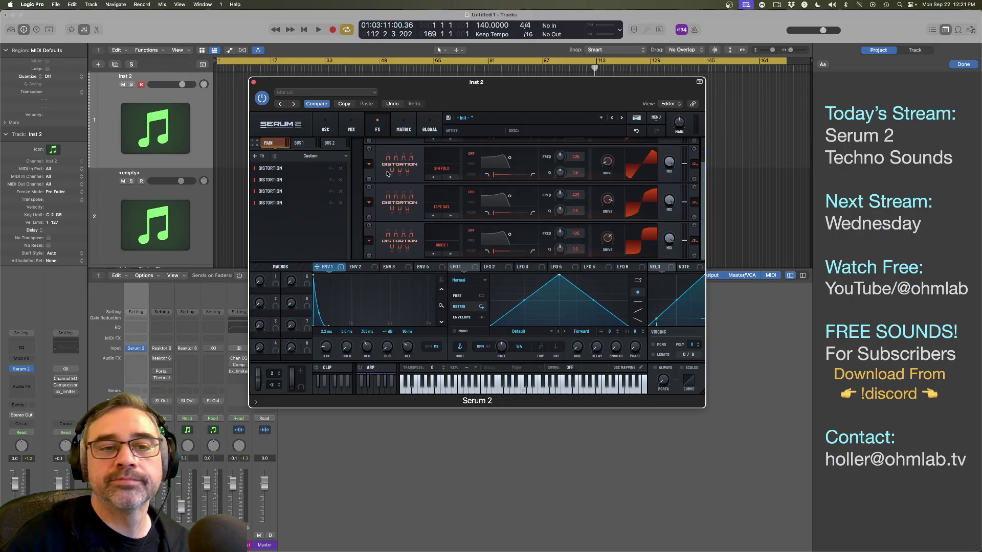
Step: Remove all four distortions from the main effects chain
scroll(659, 173, up, 2)
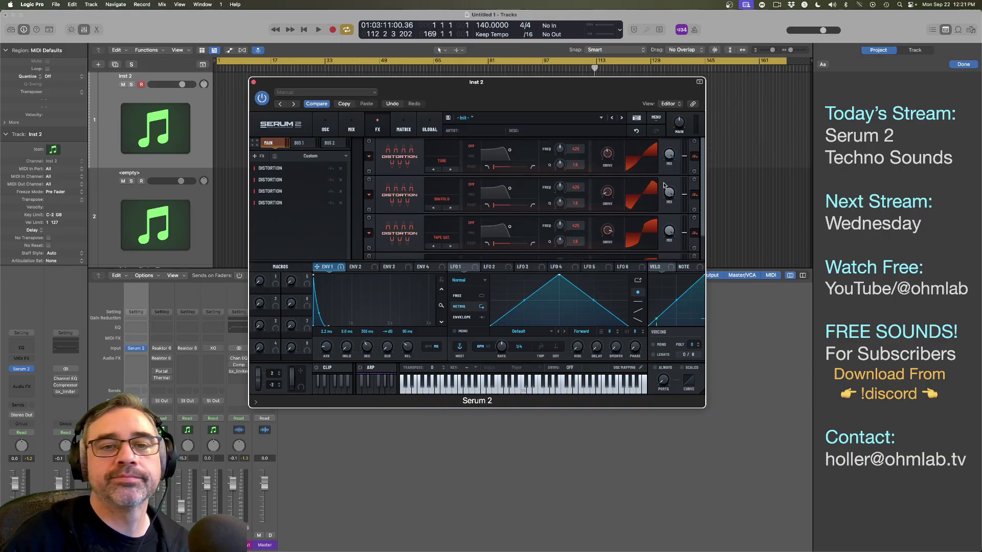
click(341, 168)
click(340, 168)
click(340, 168)
click(341, 169)
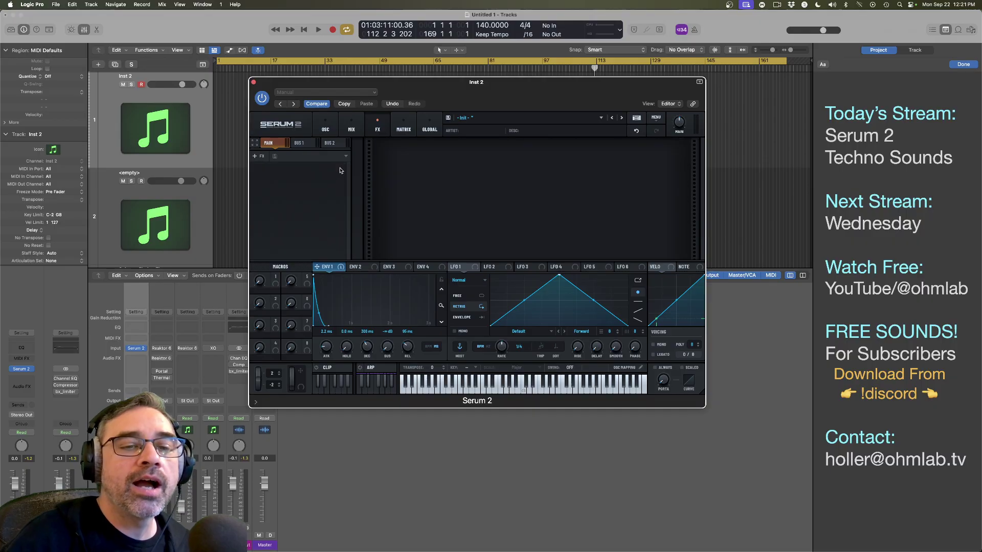
Step: Browse the factory and user preset categories for the main effects chain without loading one
click(310, 155)
mouse_move(338, 156)
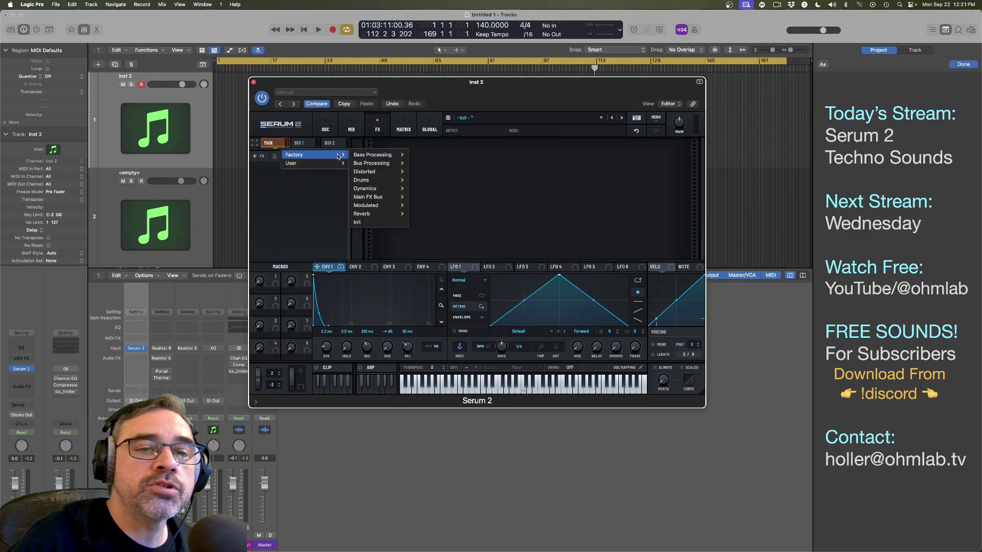
click(295, 215)
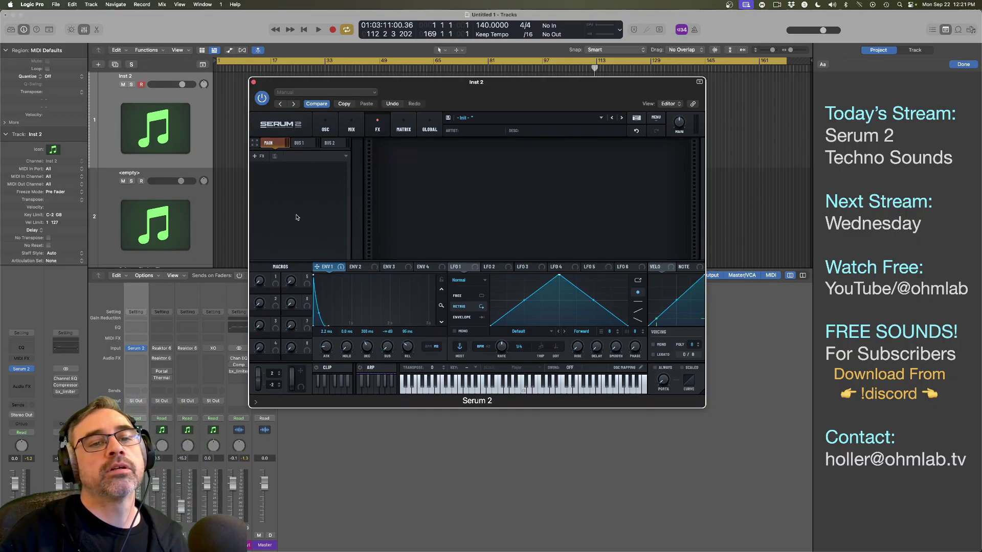
click(286, 156)
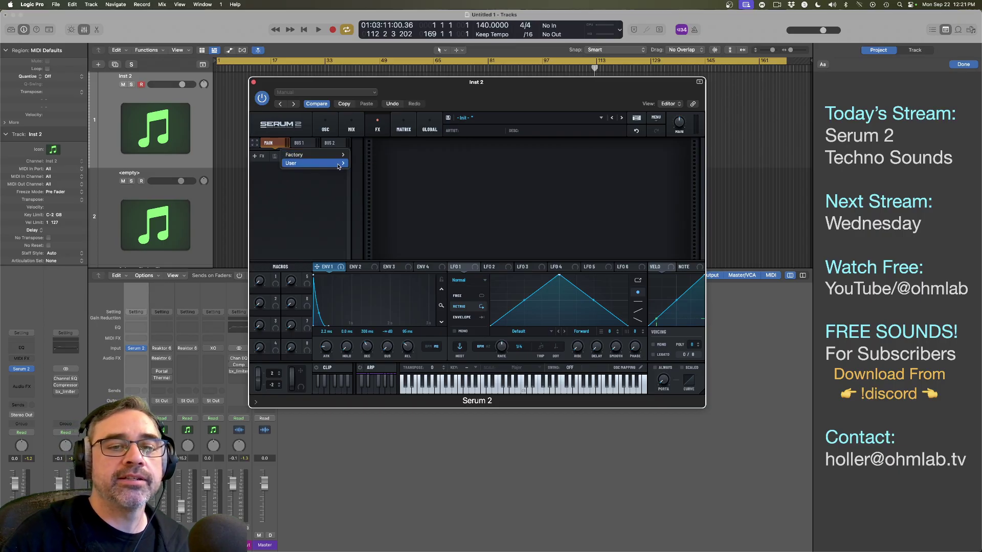
mouse_move(339, 159)
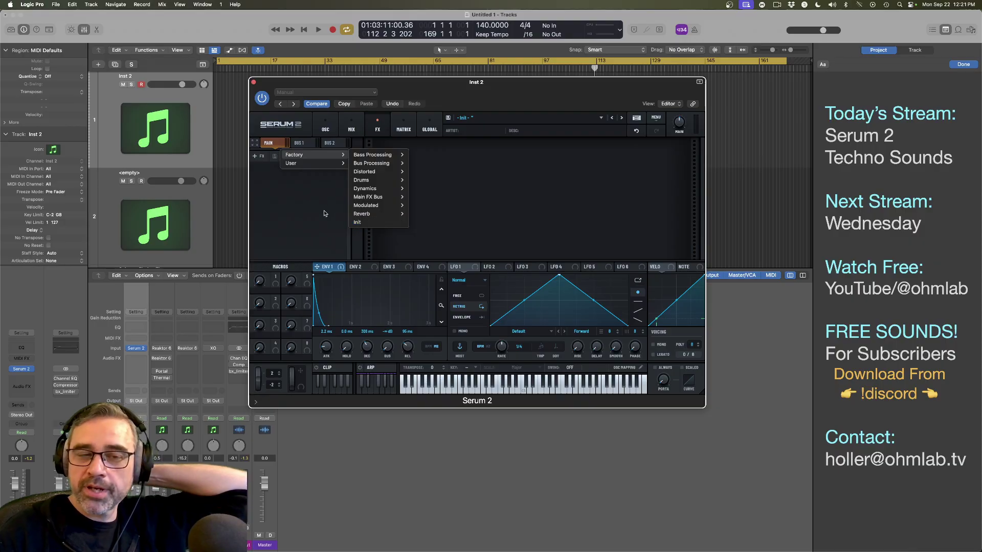
click(309, 208)
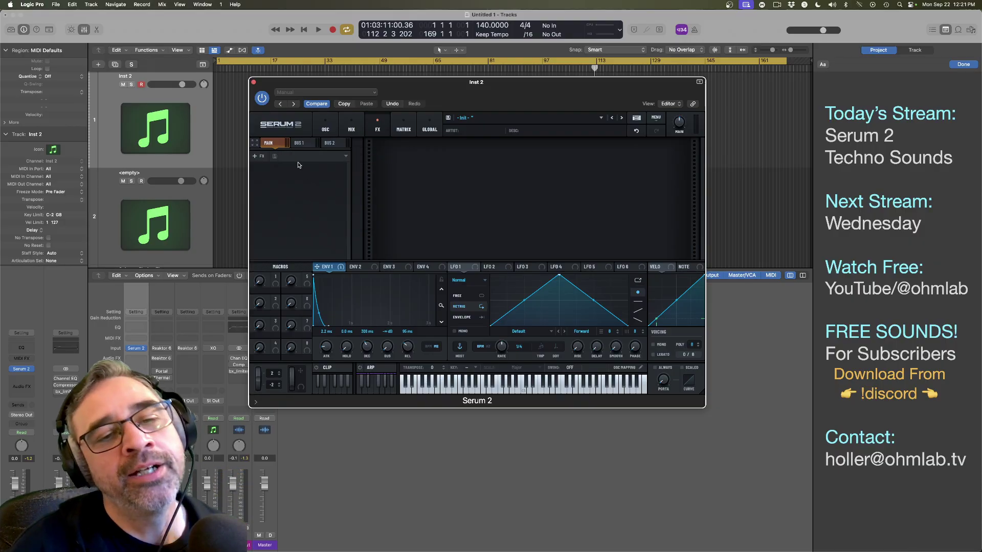
Step: View the Bus 1 effects chain, return to the oscillator page and close the Serum 2 window
click(301, 143)
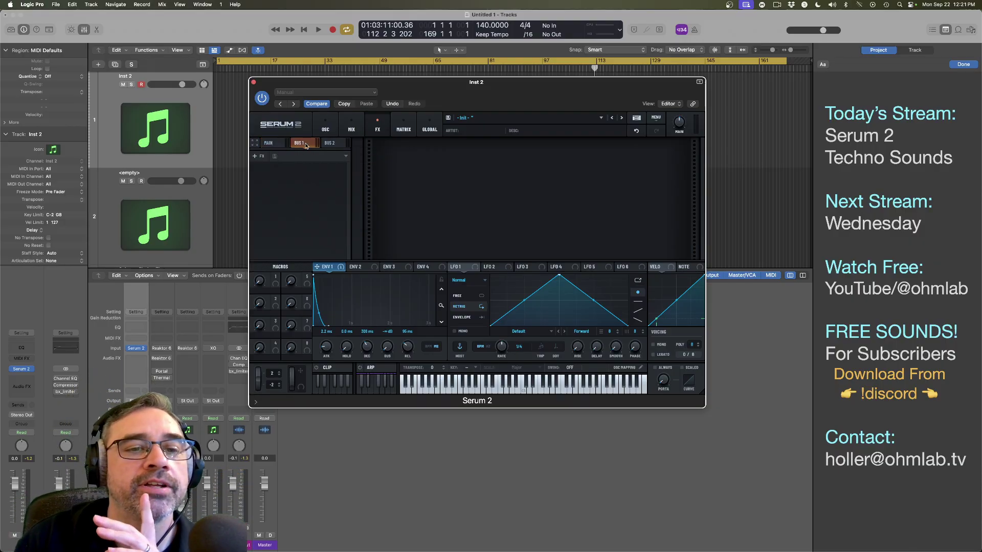
click(275, 143)
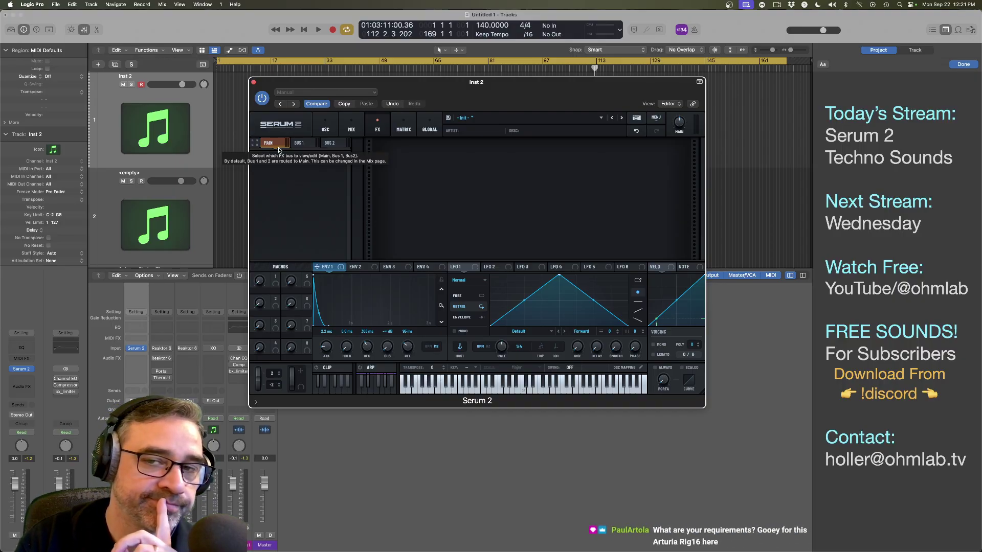
click(325, 128)
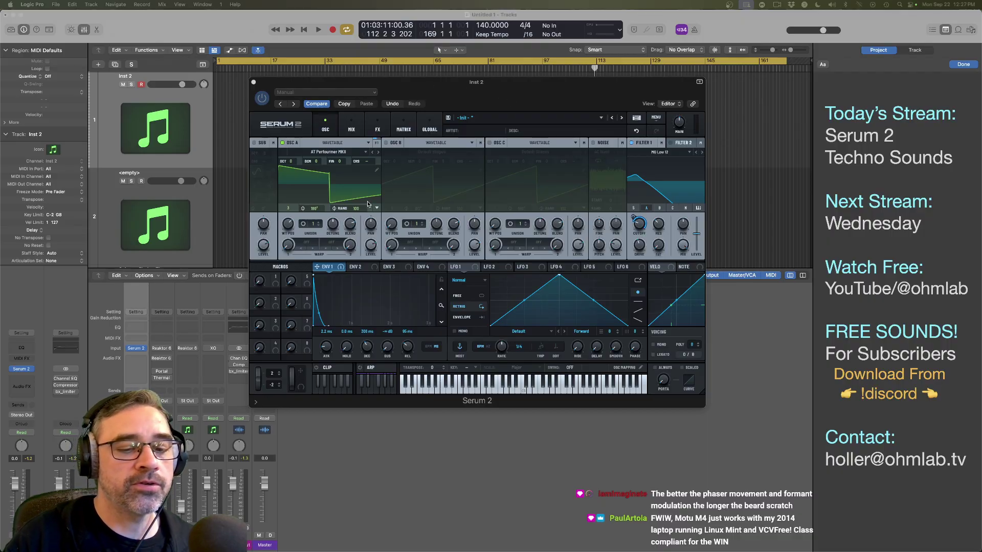
click(254, 81)
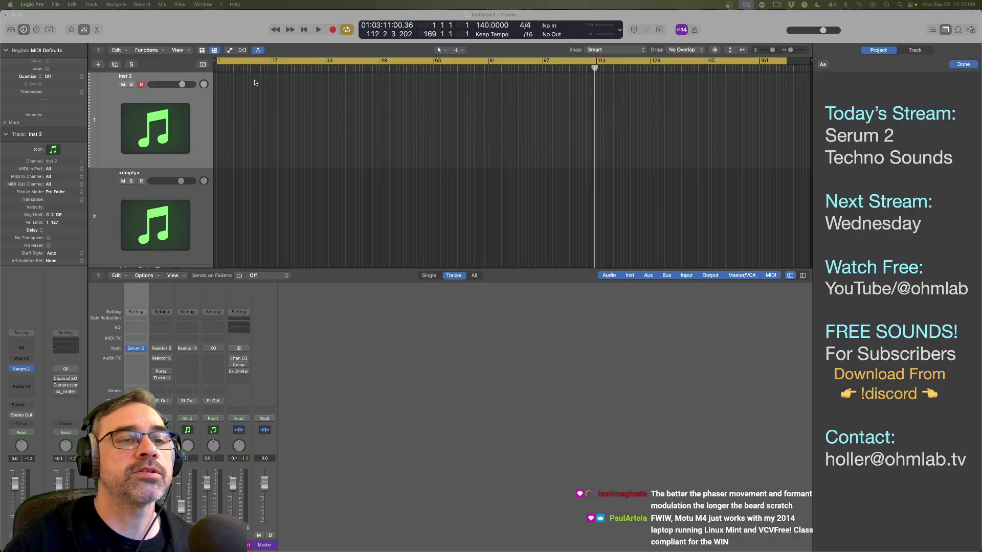
Step: Reduce the track heights so all four tracks fit, and return the playhead to the project start
click(160, 214)
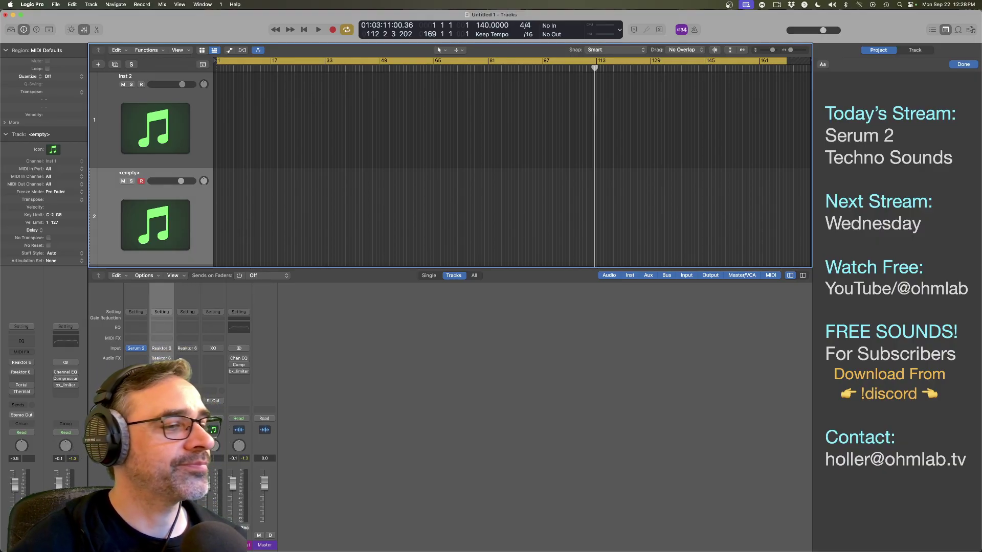
click(137, 149)
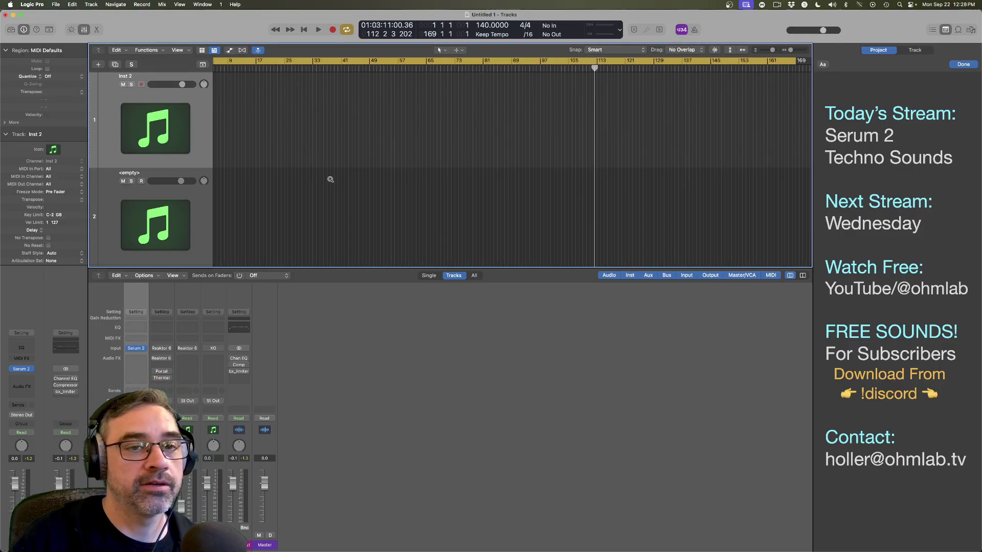
scroll(332, 179, down, 5)
scroll(332, 179, down, 2)
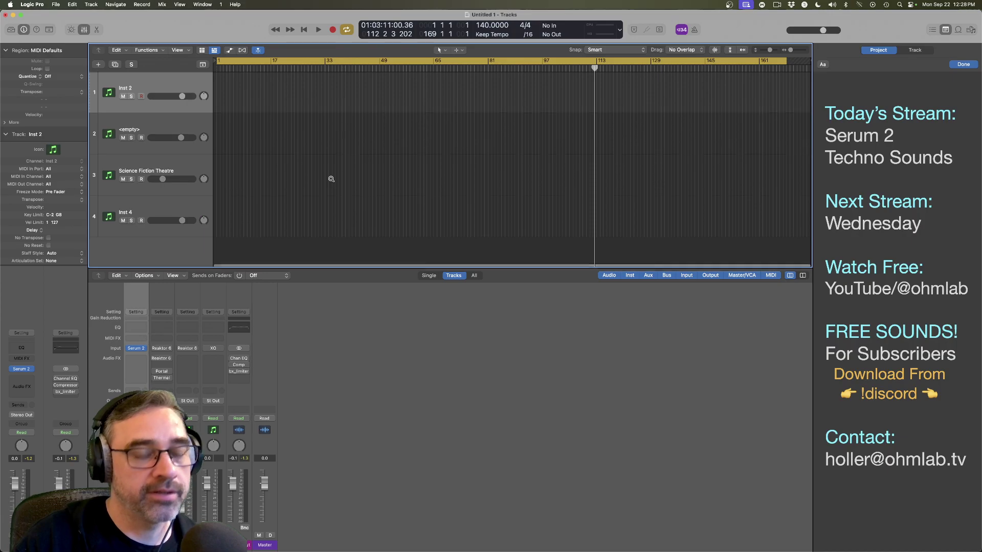
key(Return)
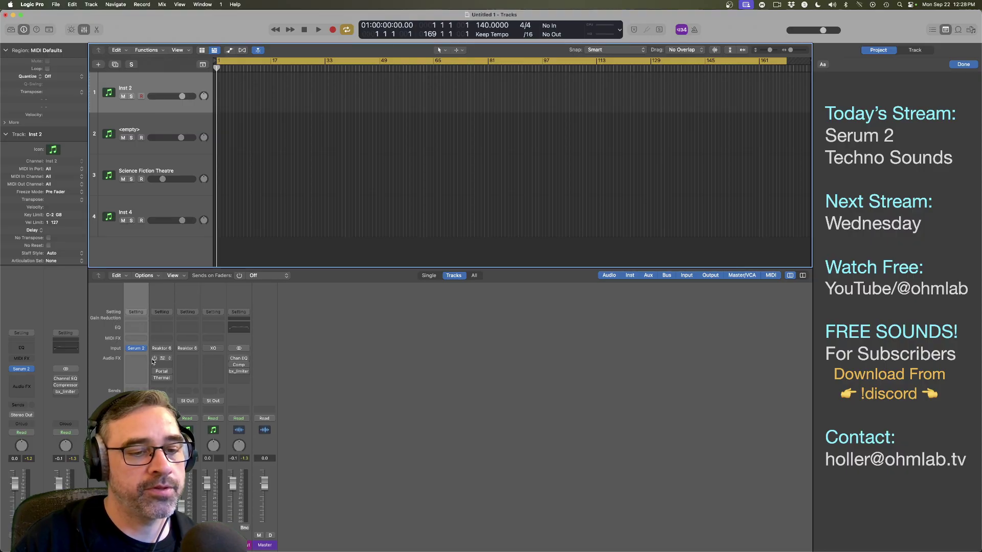
Step: Turn on the Reaktor 6 instrument on track 2 and the XO instrument, start playback and bypass Serum 2
click(164, 348)
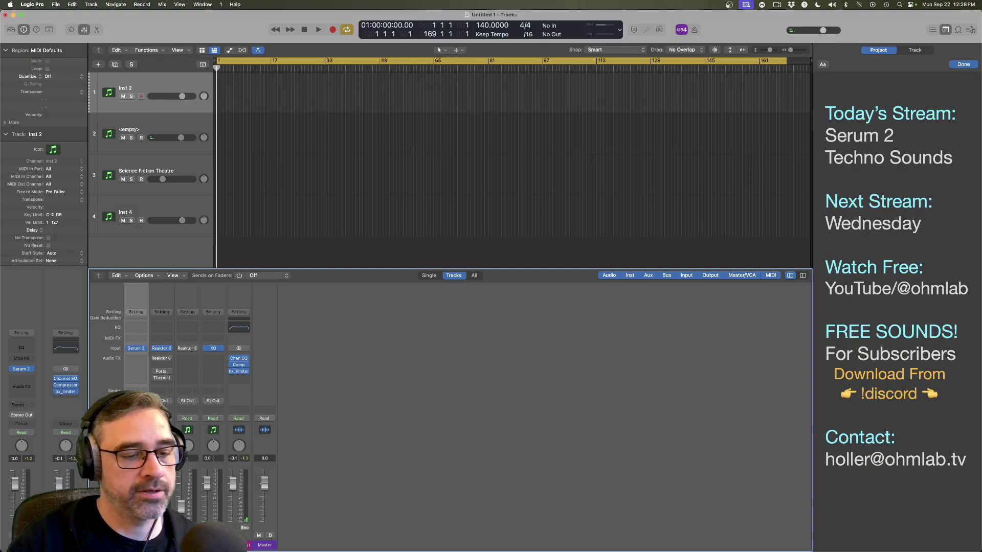
click(260, 194)
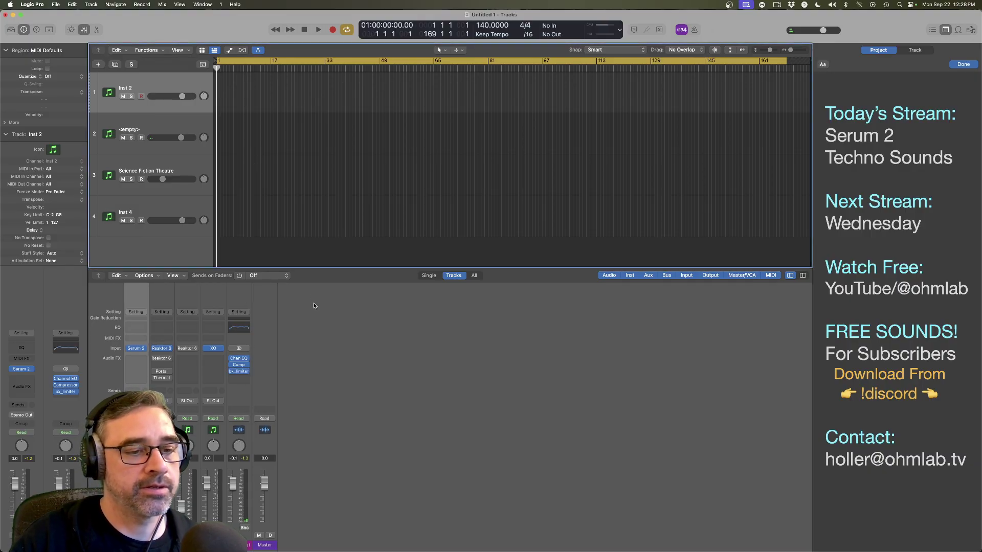
key(space)
click(128, 349)
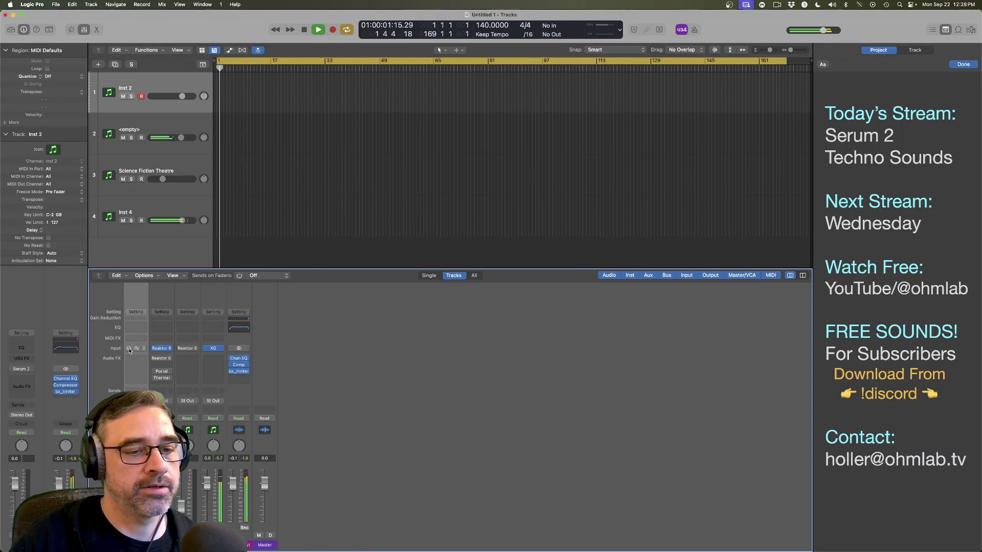
Step: Open track 2's Reaktor 6 instrument, look over its clock dividers, filters and mixer during playback, and close it
click(163, 350)
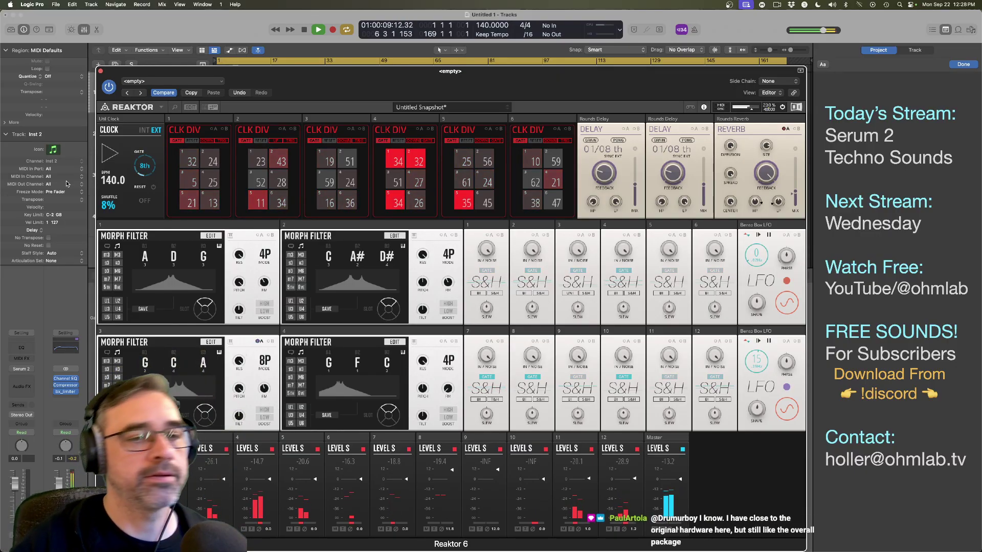
drag(333, 95, 332, 88)
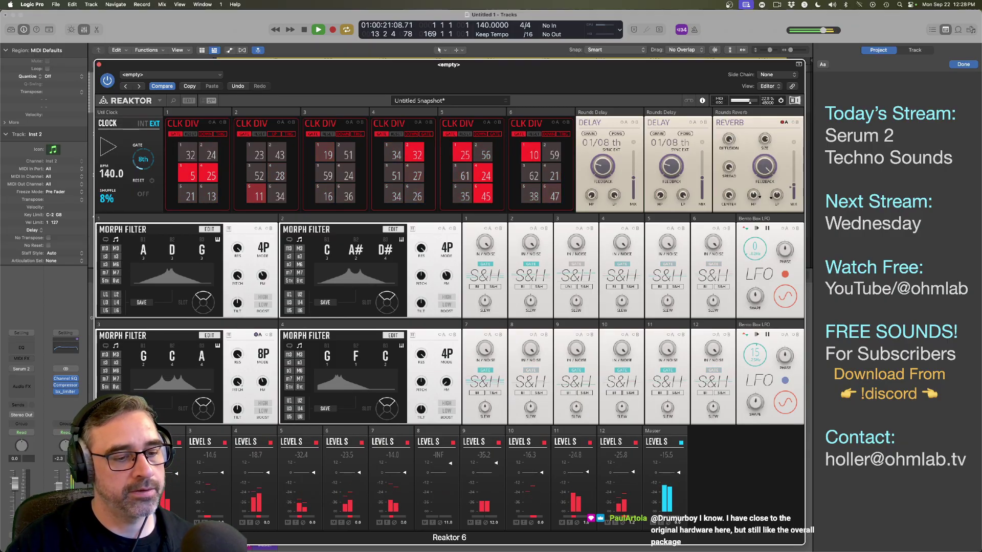
click(91, 297)
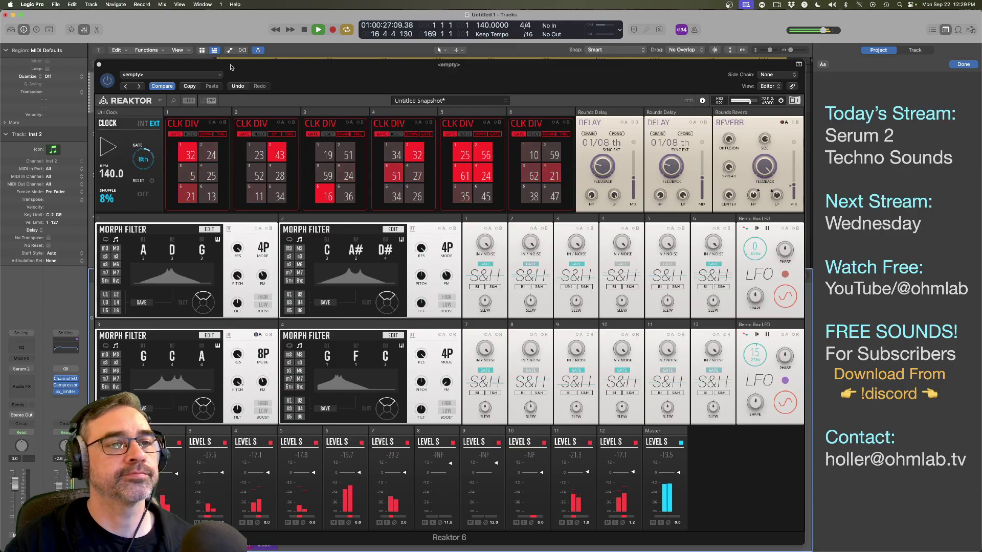
click(254, 66)
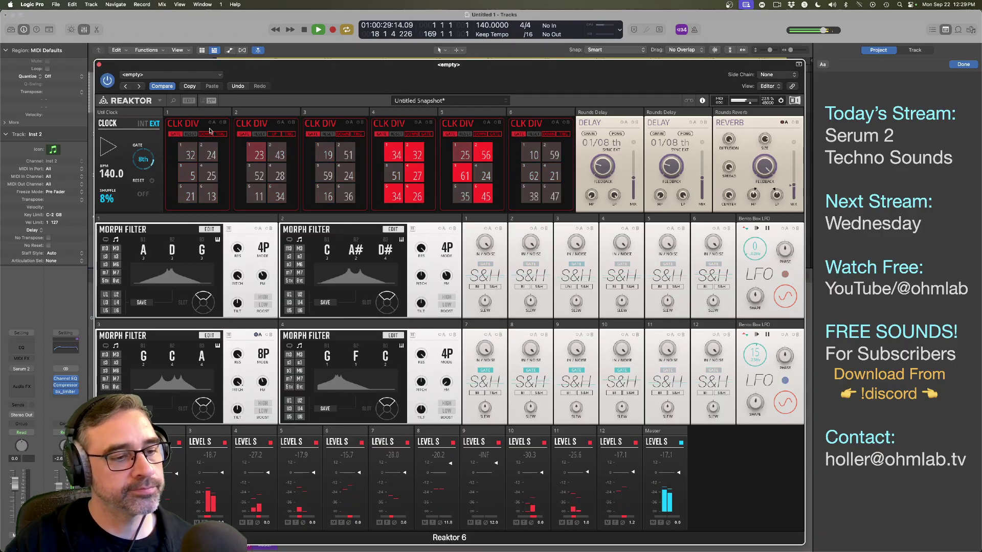
click(99, 65)
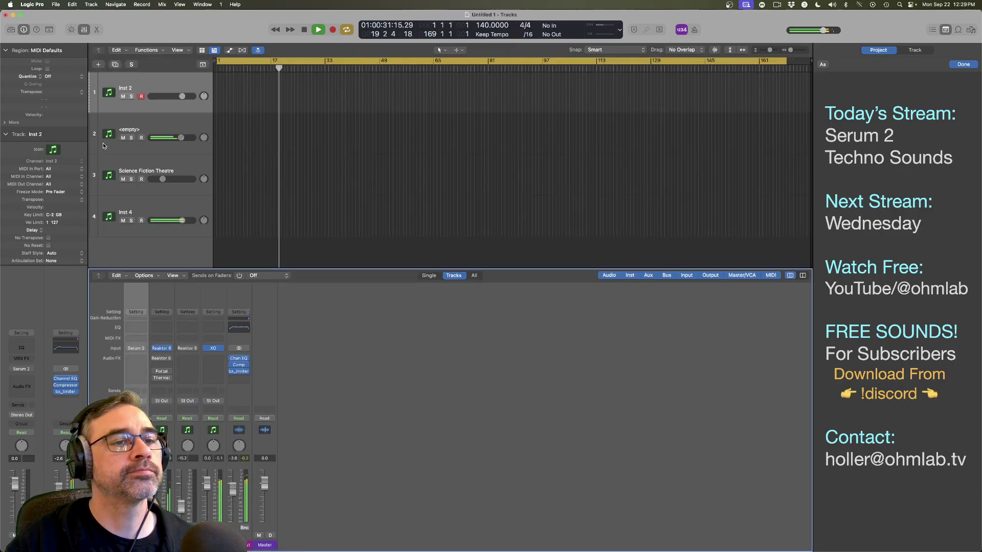
Step: Add the Step FX multi-effect after Thermal on track 2 and reposition its window
click(120, 128)
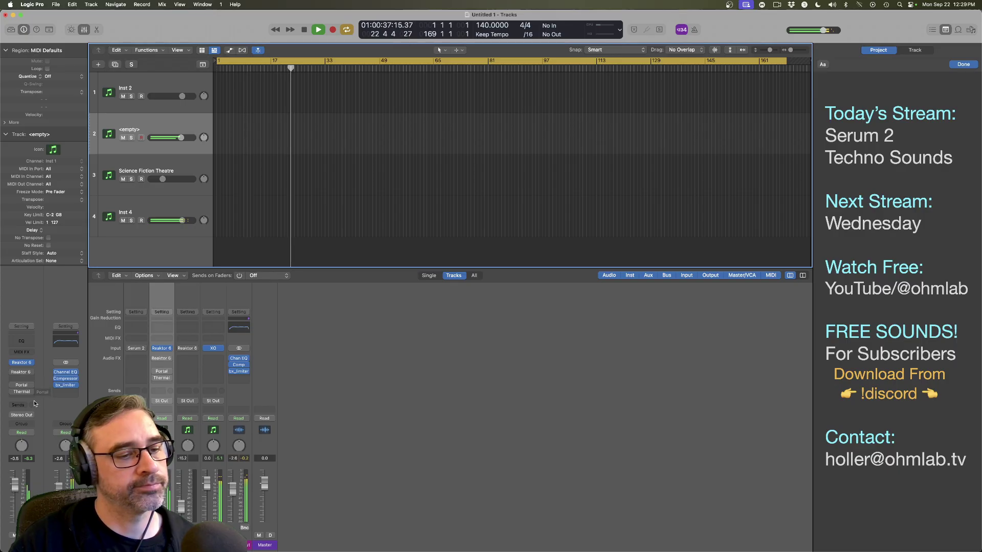
click(30, 399)
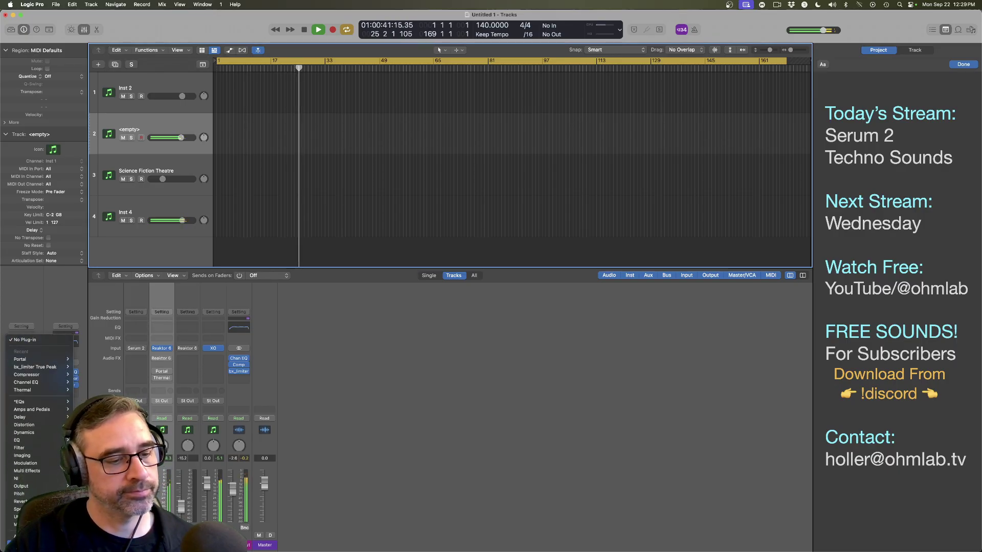
mouse_move(41, 487)
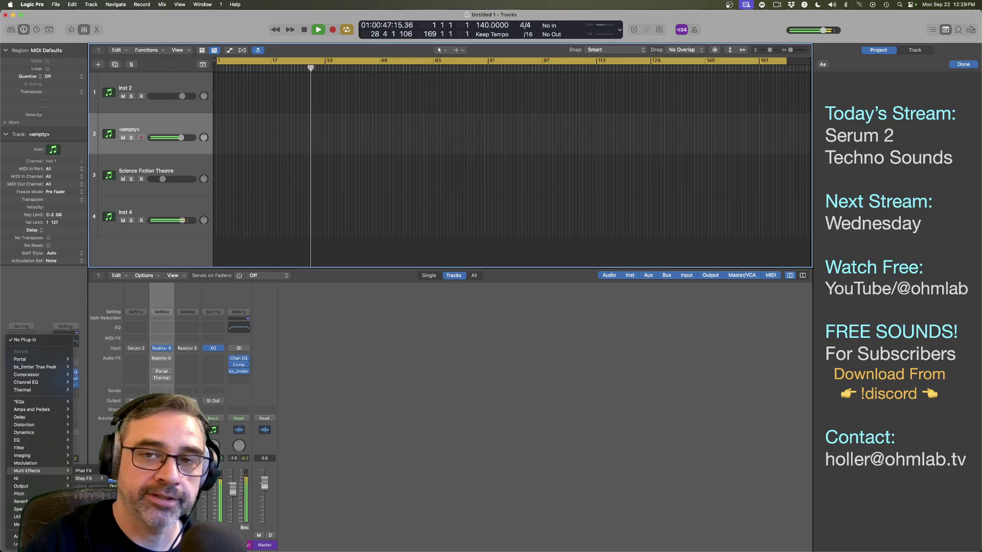
click(115, 479)
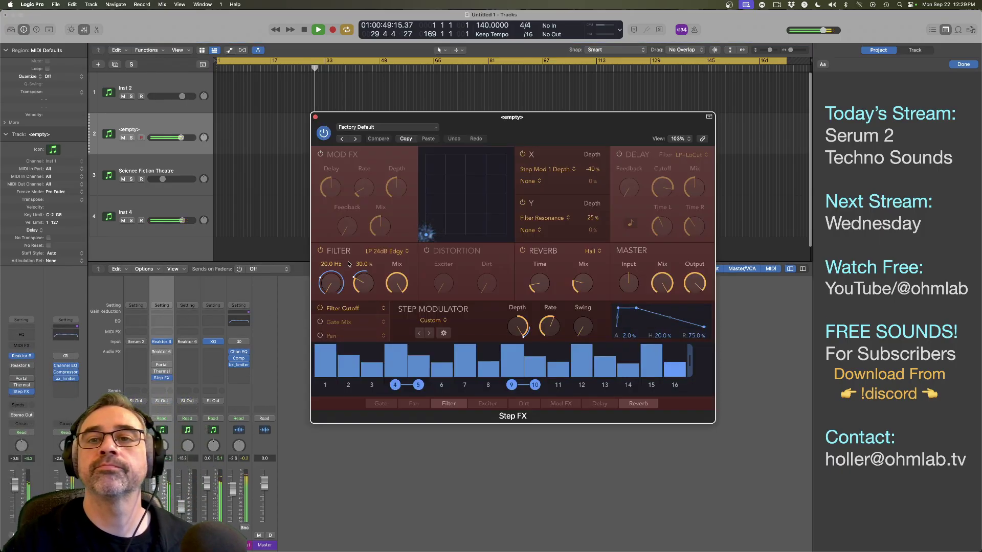
drag(514, 128, 486, 160)
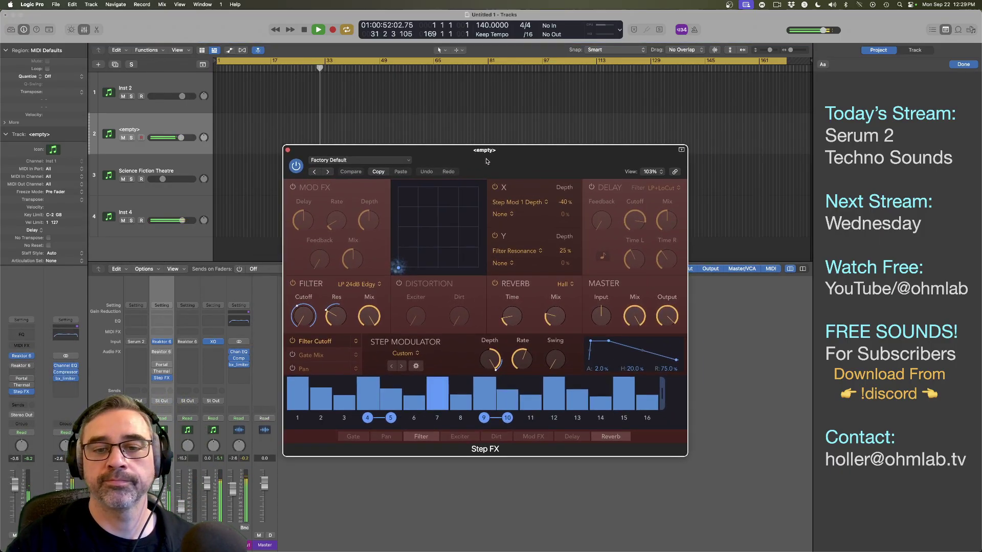
Step: Load the Brittle Spike preset from Ambiences in Step FX, shift the XY pad point inward and lower the master mix
click(358, 160)
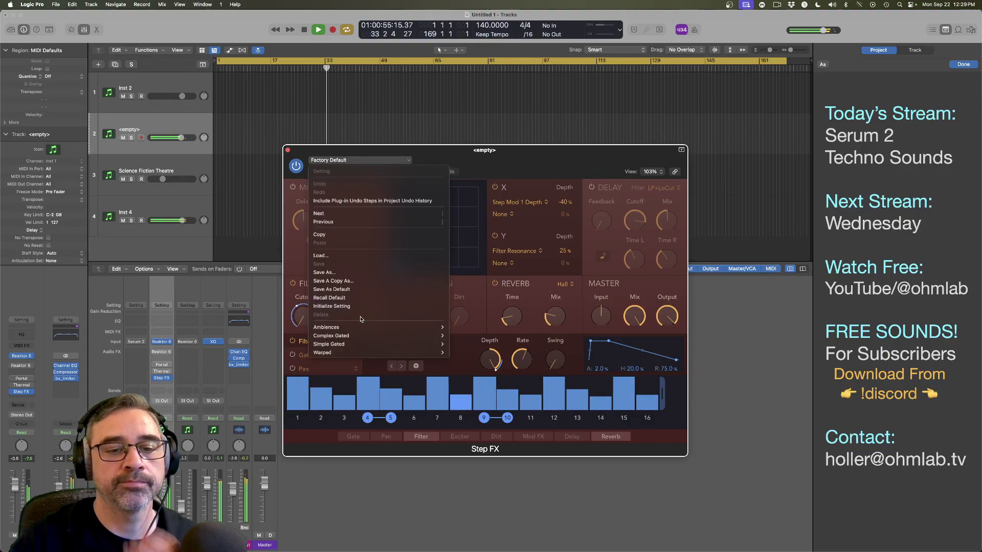
mouse_move(366, 330)
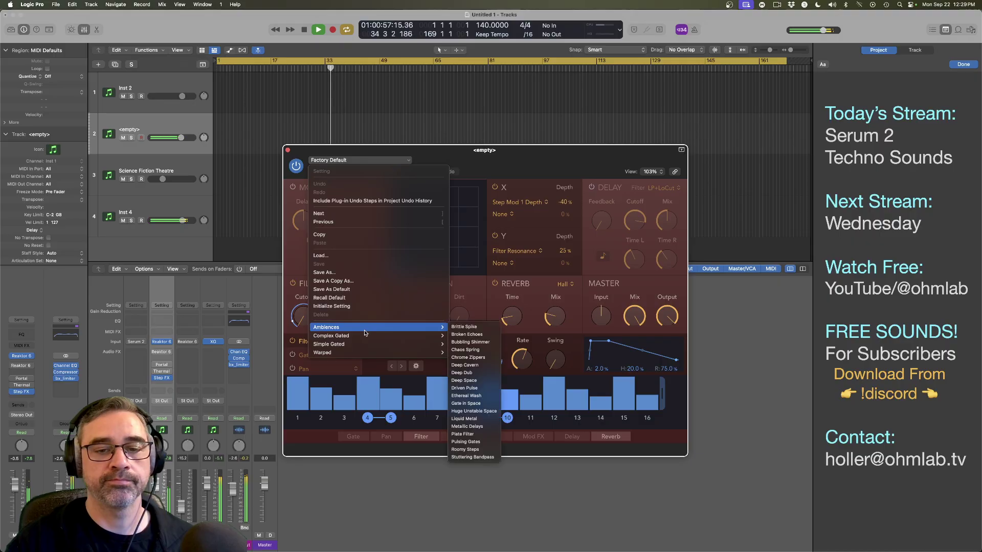
click(464, 326)
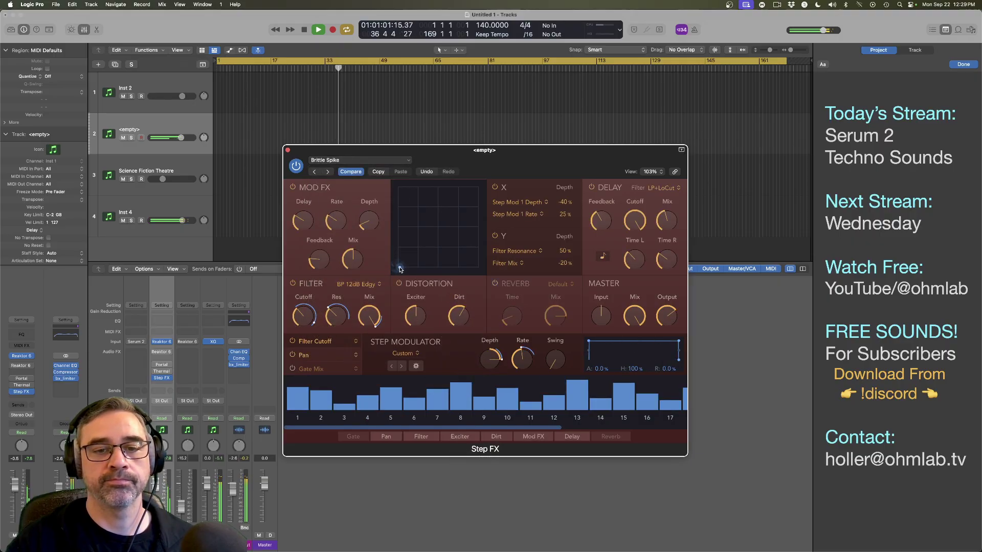
drag(401, 270, 432, 242)
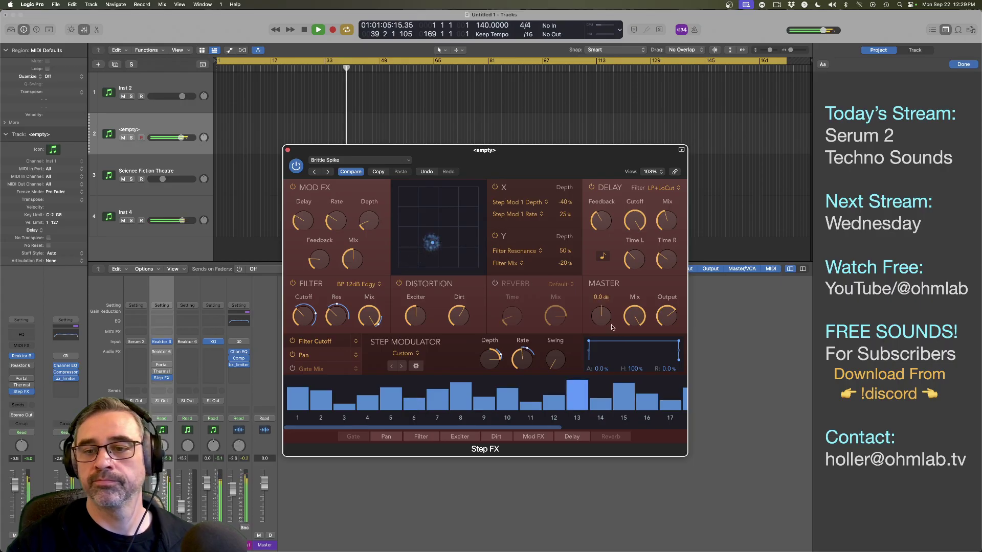
drag(637, 330, 636, 362)
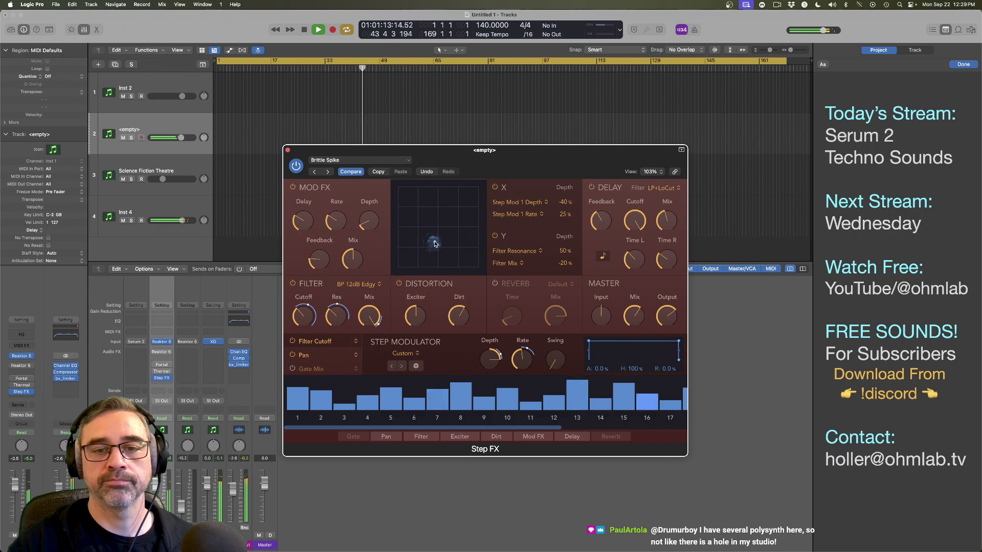
Step: Shift the Step FX XY pad point slightly up, fine-tune the master mix and move the plug-in window higher
drag(435, 241, 431, 231)
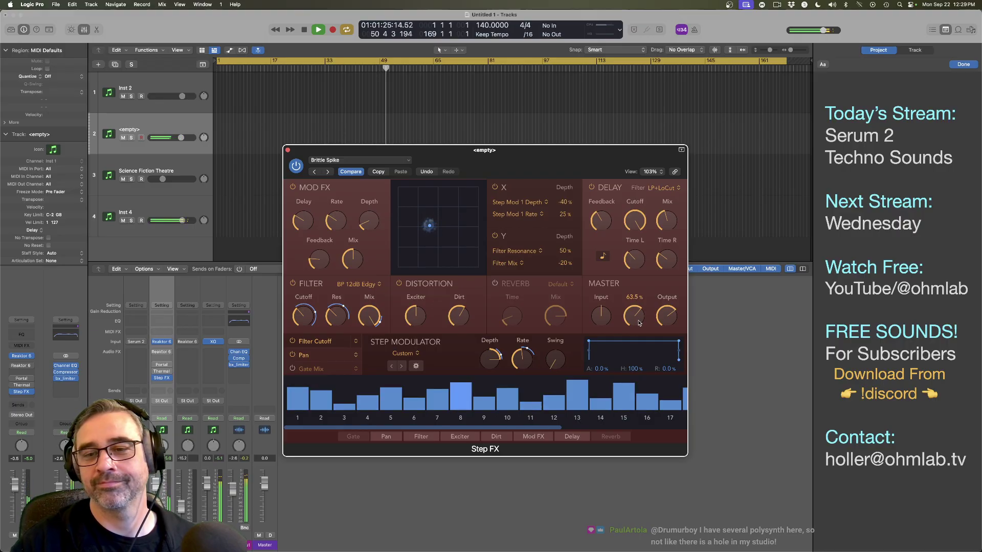
drag(638, 324, 639, 323)
drag(500, 178, 505, 140)
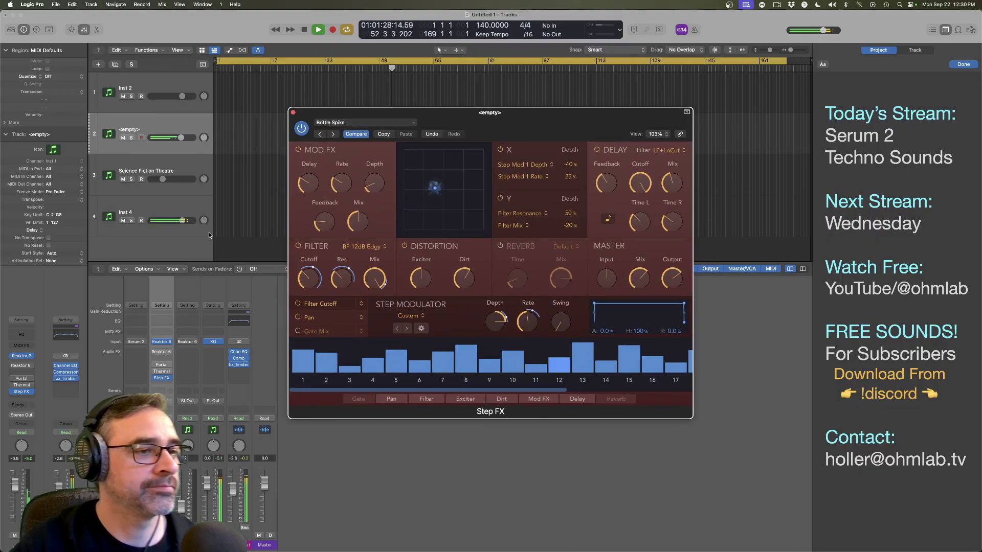
Step: Add a send from track 2's channel strip to Bus 10
click(139, 231)
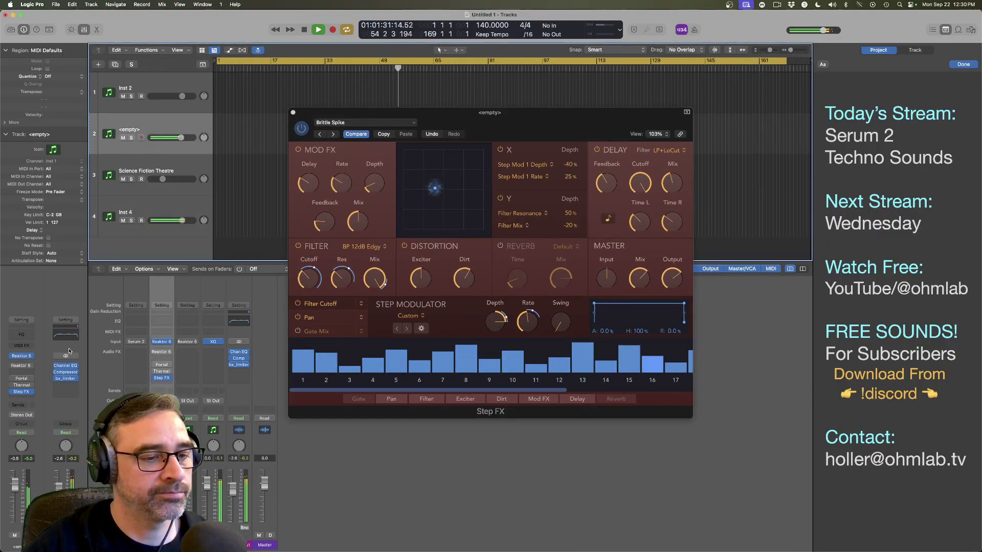
click(28, 399)
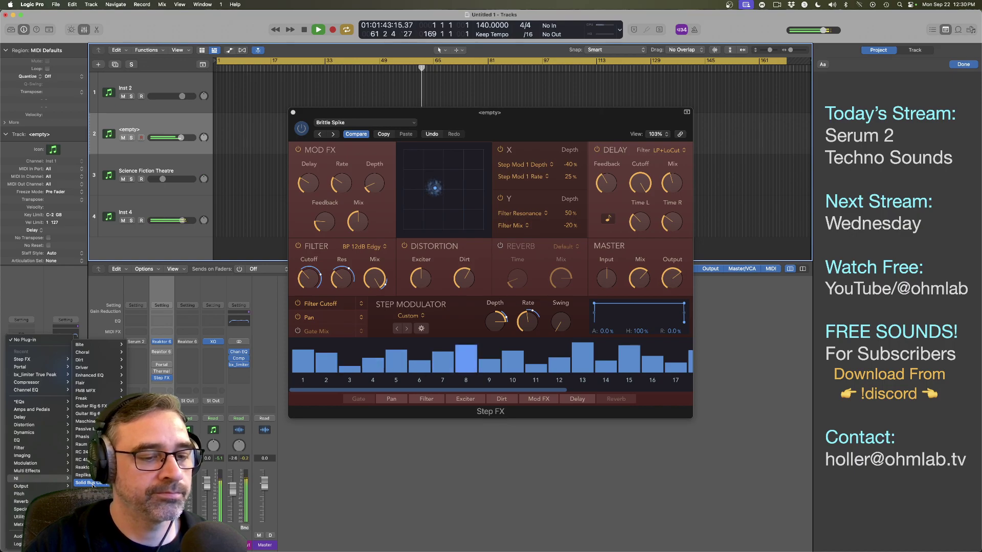
key(Escape)
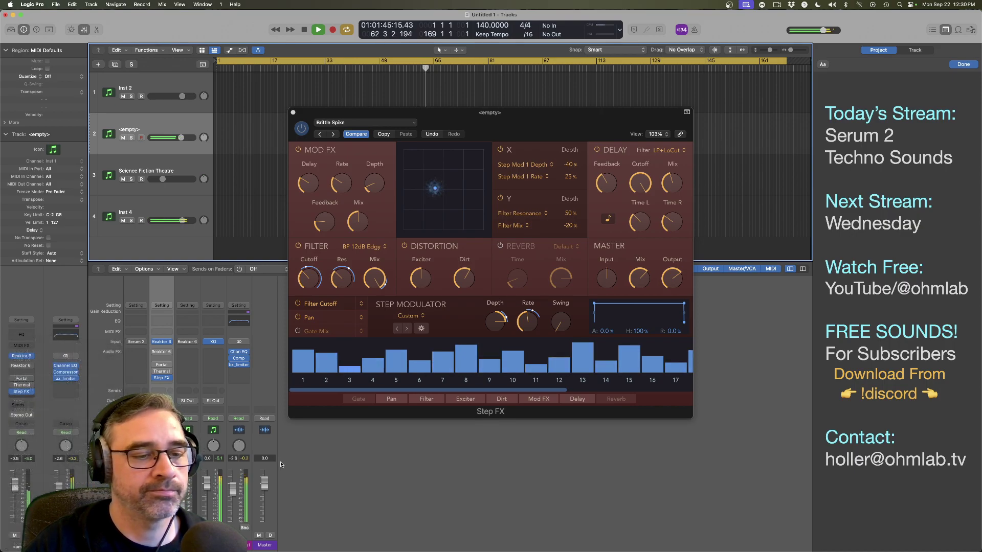
click(22, 407)
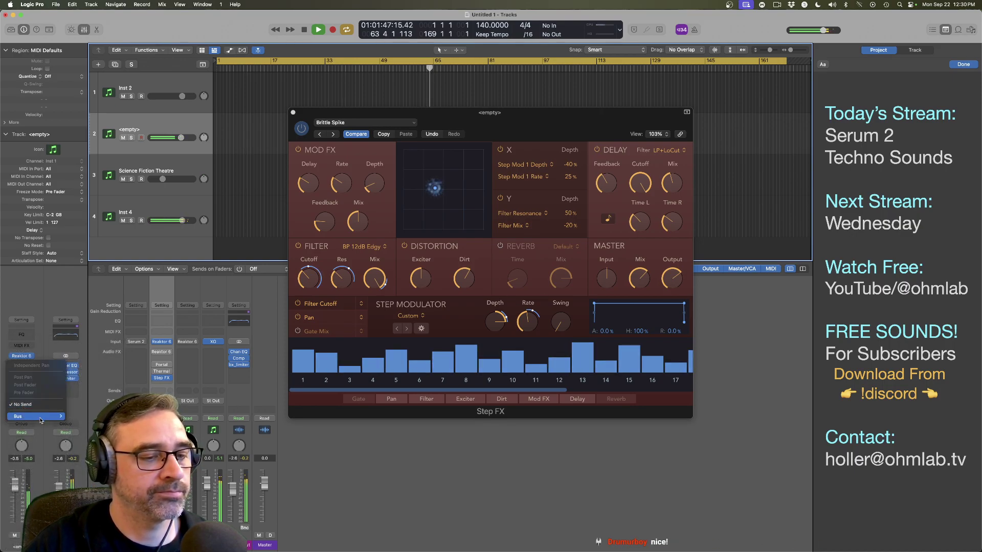
mouse_move(35, 416)
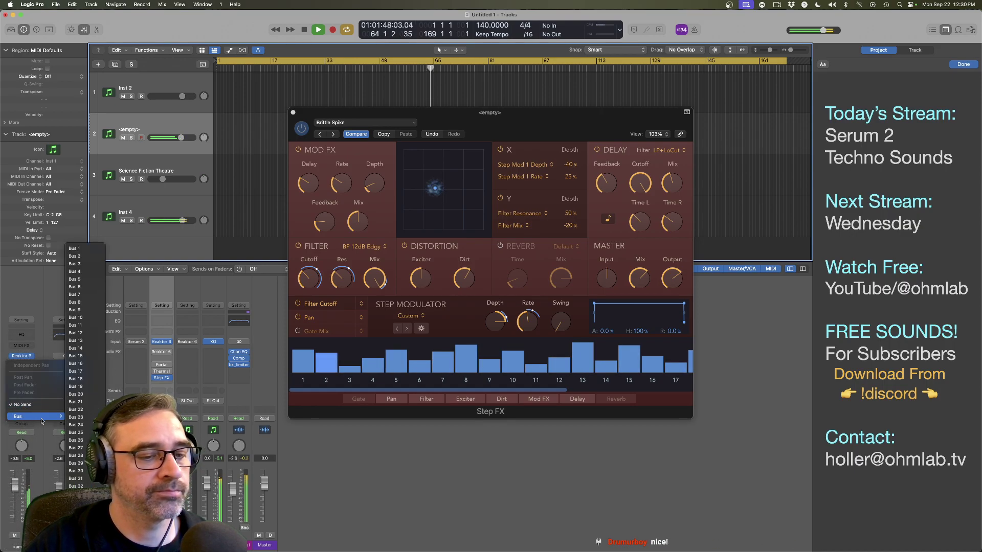
click(79, 318)
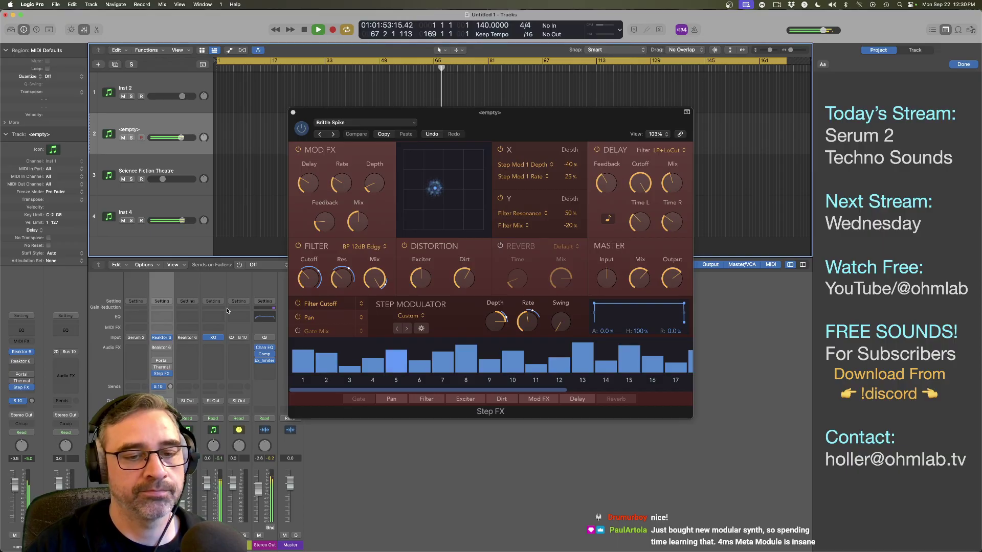
Step: Insert the NI Guitar Rig 6 FX effect in stereo on the new Bus 10 aux channel
click(244, 348)
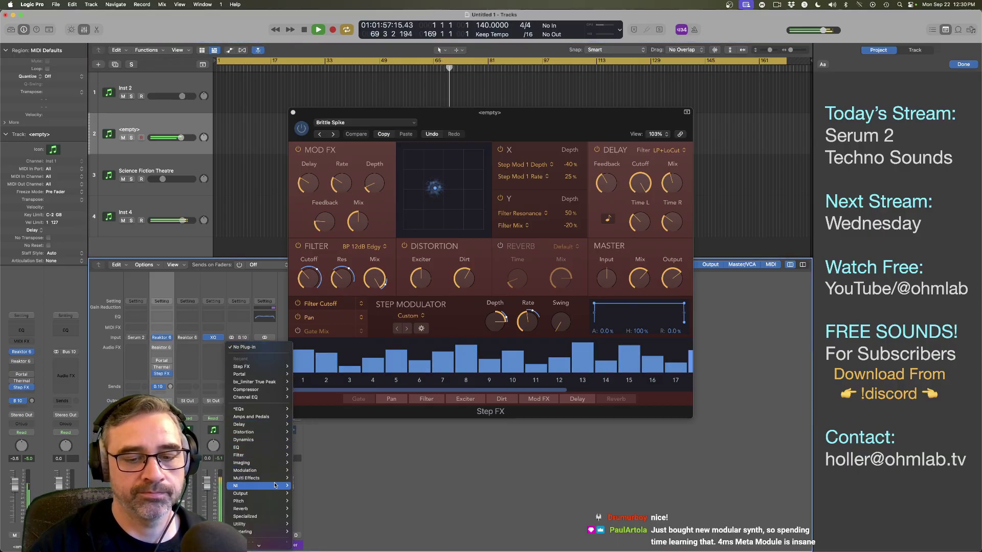
mouse_move(275, 485)
mouse_move(305, 484)
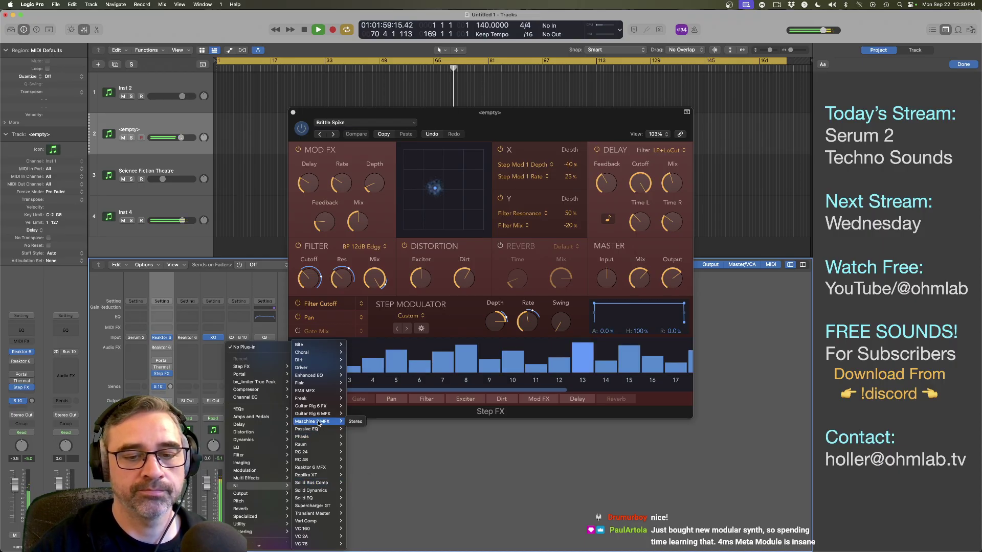
mouse_move(317, 406)
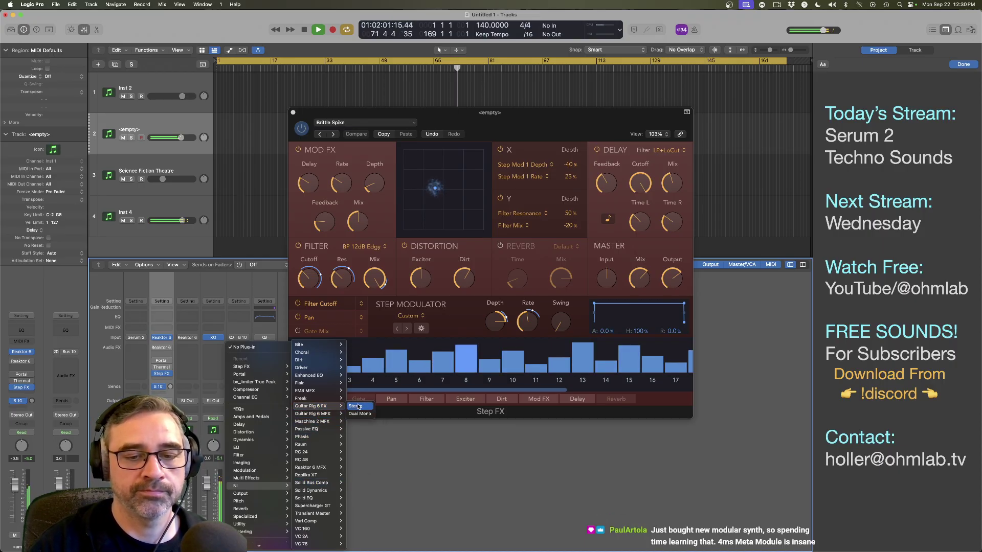
click(358, 406)
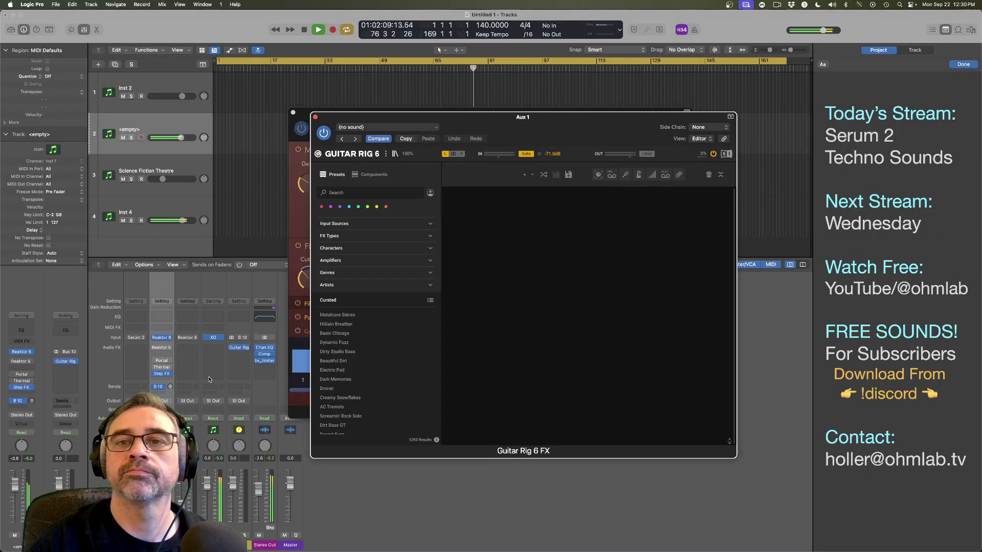
Step: Set Guitar Rig 6's input to both stereo channels, enable the output limiter and reposition its window
click(453, 153)
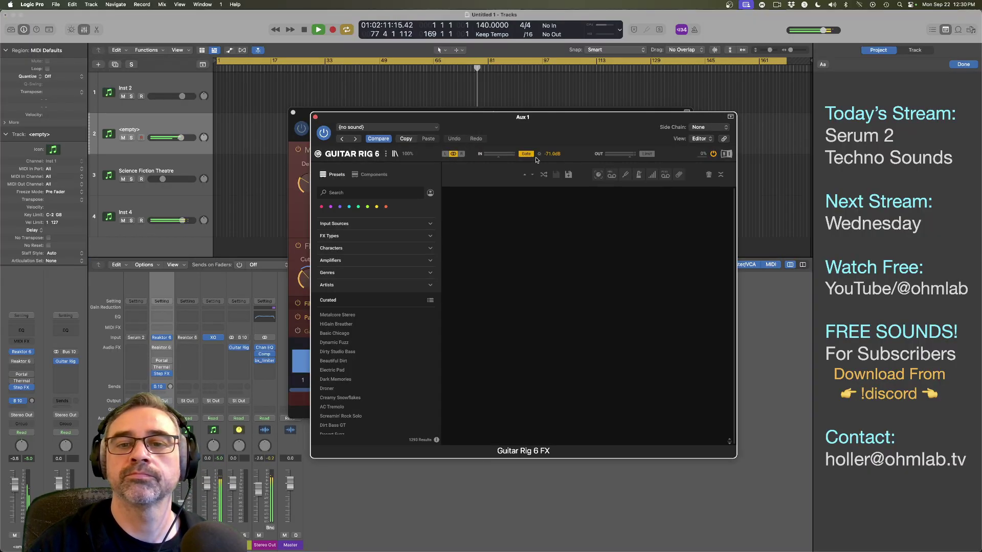
click(647, 154)
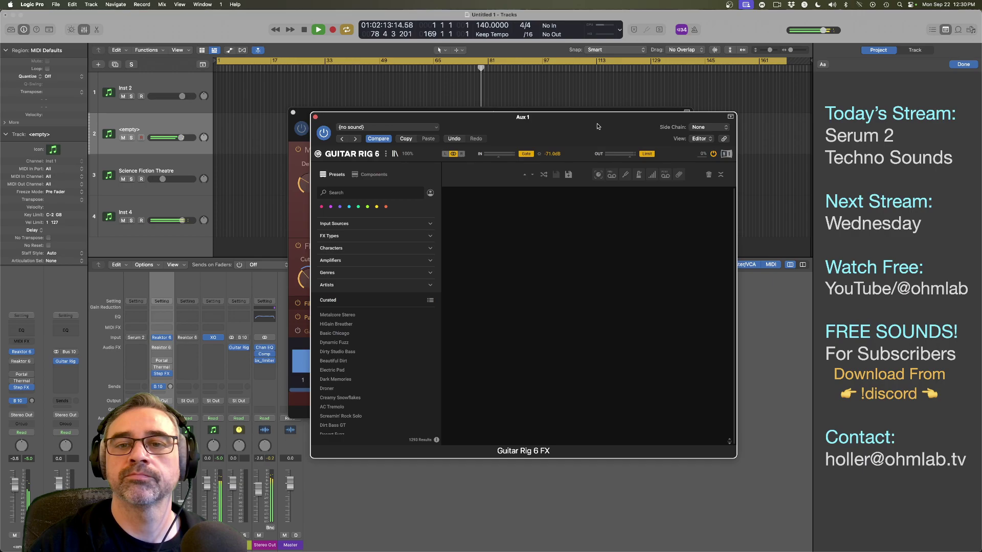
drag(597, 126, 615, 162)
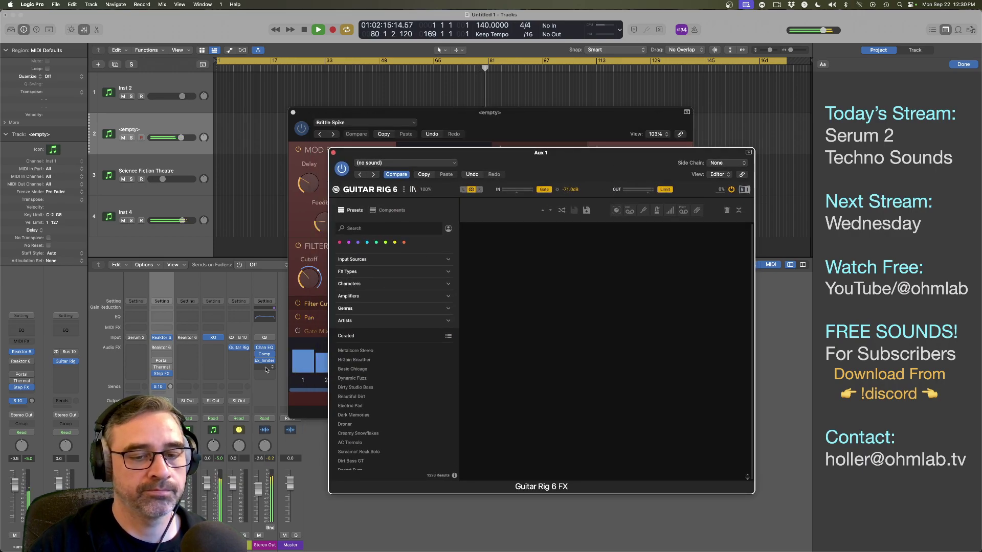
Step: Filter the Guitar Rig presets by the Ambient genre and load Dark Memories
click(370, 309)
click(377, 318)
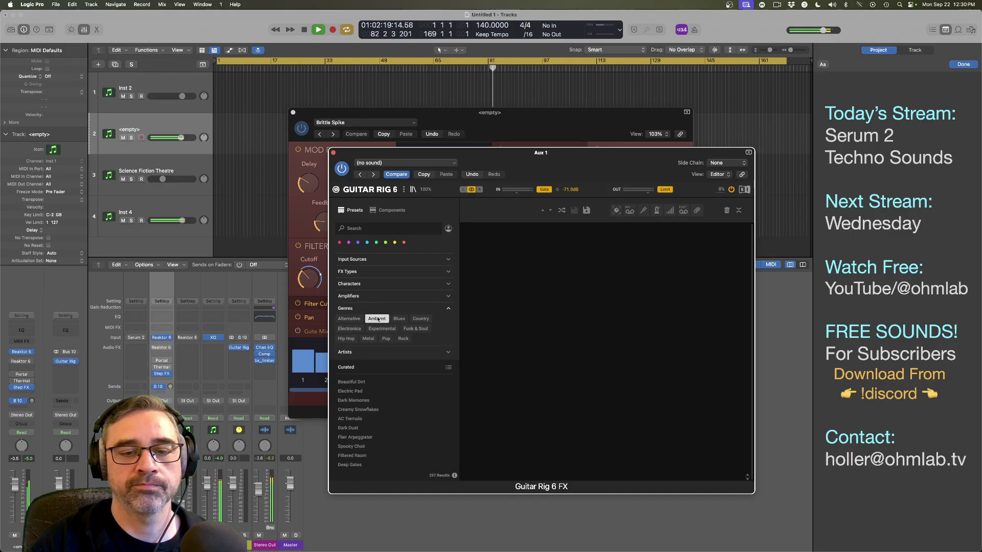
click(373, 402)
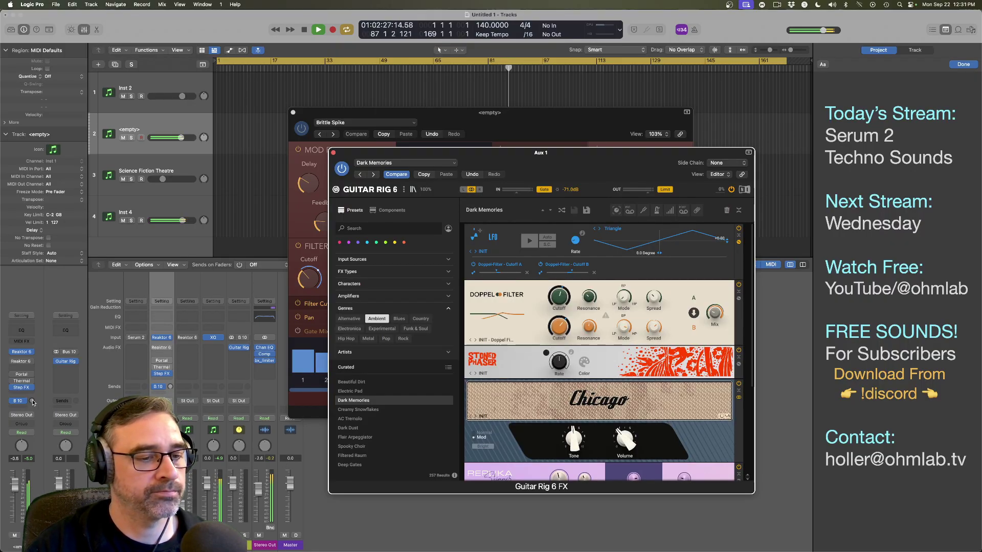
Step: Raise and fine-tune track 2's Bus 10 send level to feed the Guitar Rig aux
mouse_move(32, 401)
mouse_down()
mouse_move(34, 382)
mouse_move(33, 406)
mouse_up()
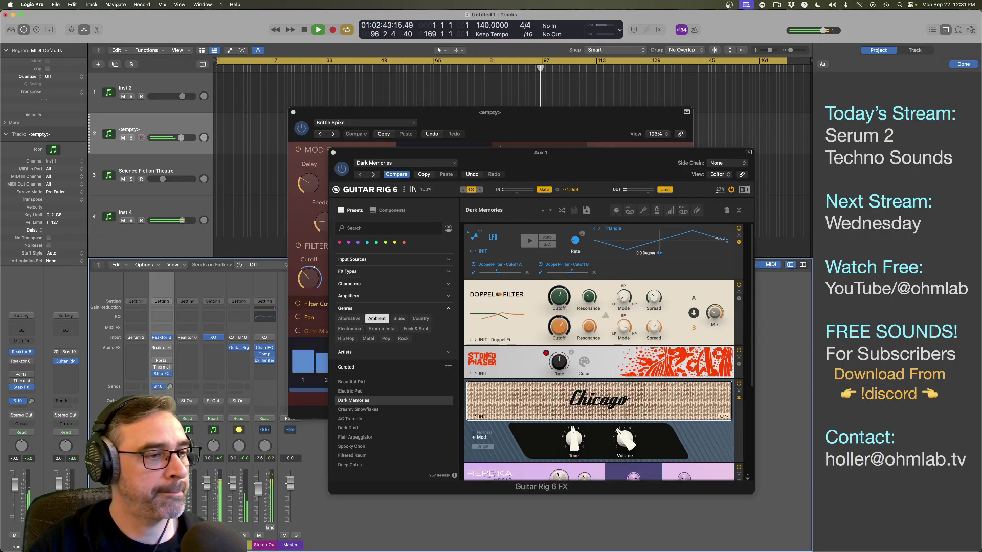
drag(32, 402, 32, 403)
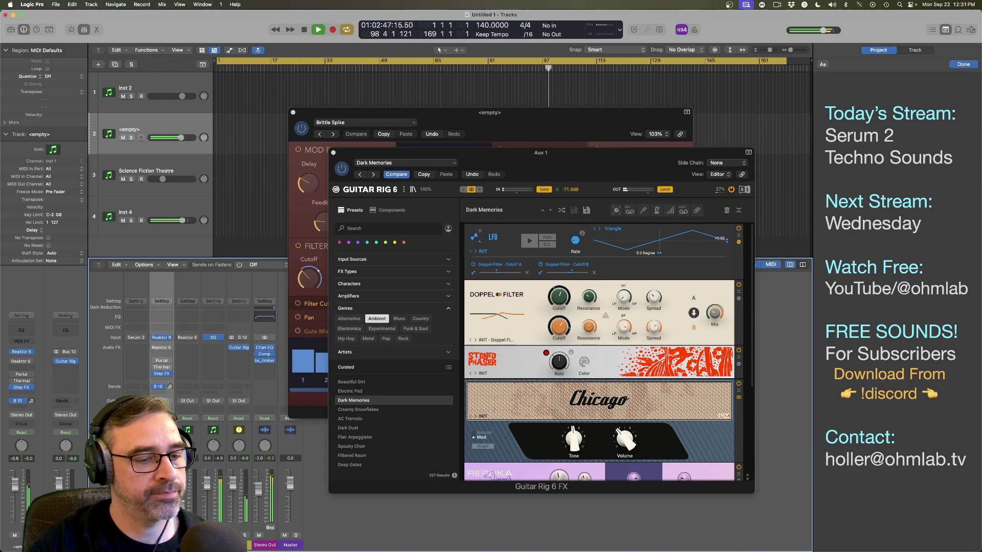
drag(32, 402, 32, 400)
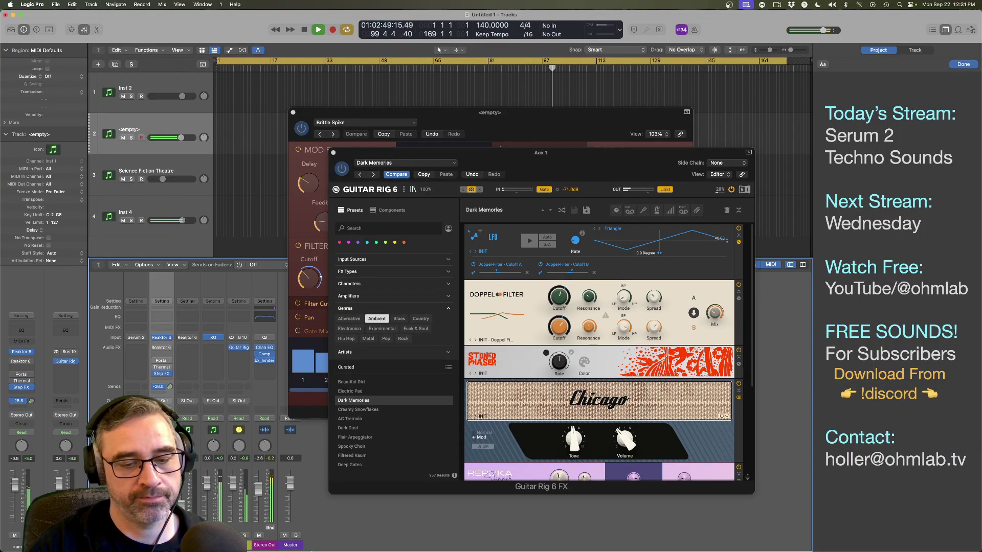
Step: Solo the Guitar Rig aux, load the Granular Joy preset and unsolo the channel
click(245, 535)
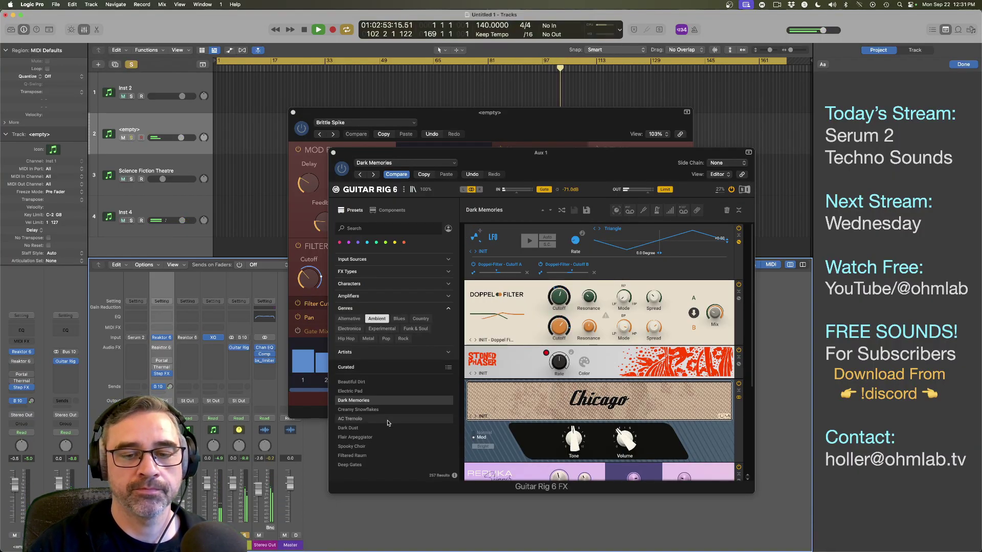
scroll(390, 411, down, 5)
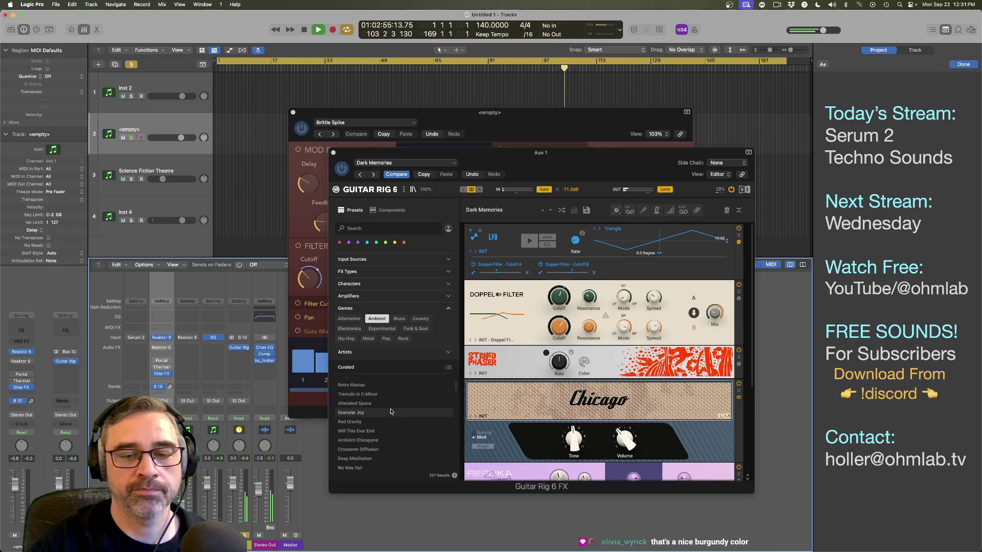
click(391, 412)
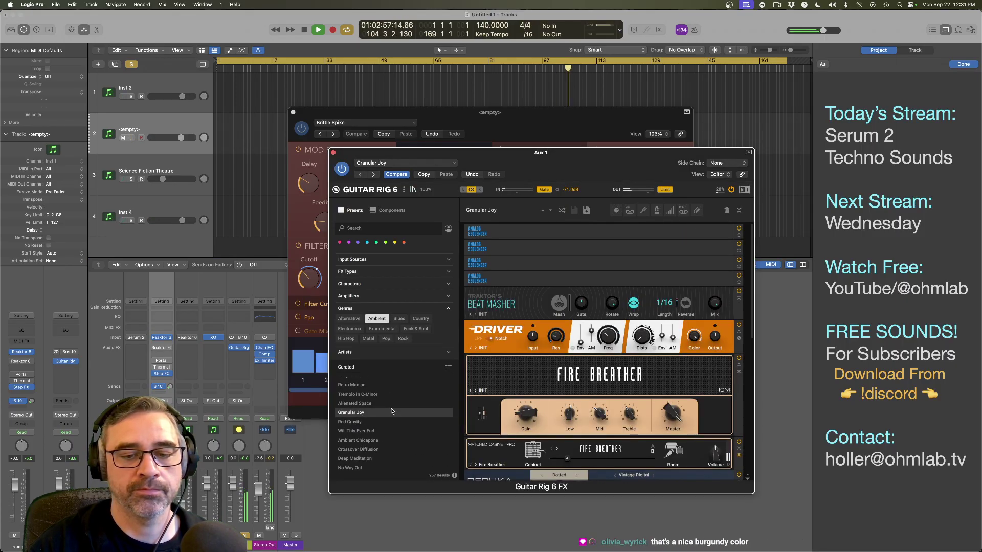
click(246, 535)
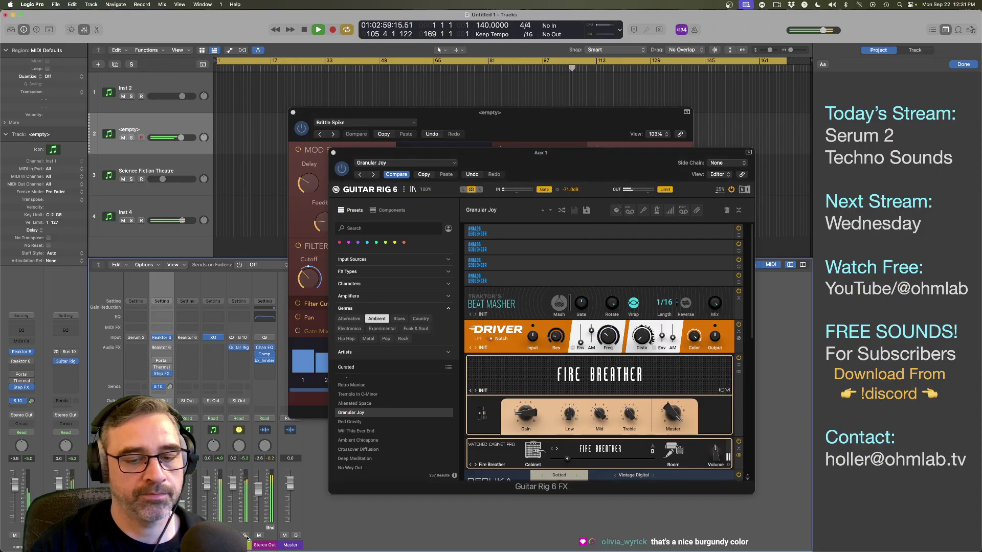
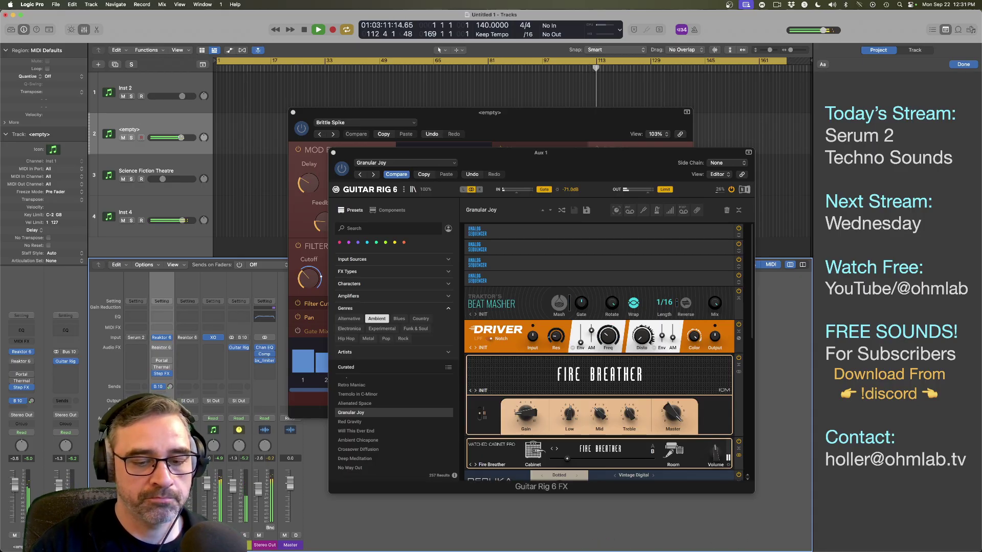
Step: Lower the Guitar Rig aux fader slightly and set the Stereo Out fader to 0.0 dB
click(233, 488)
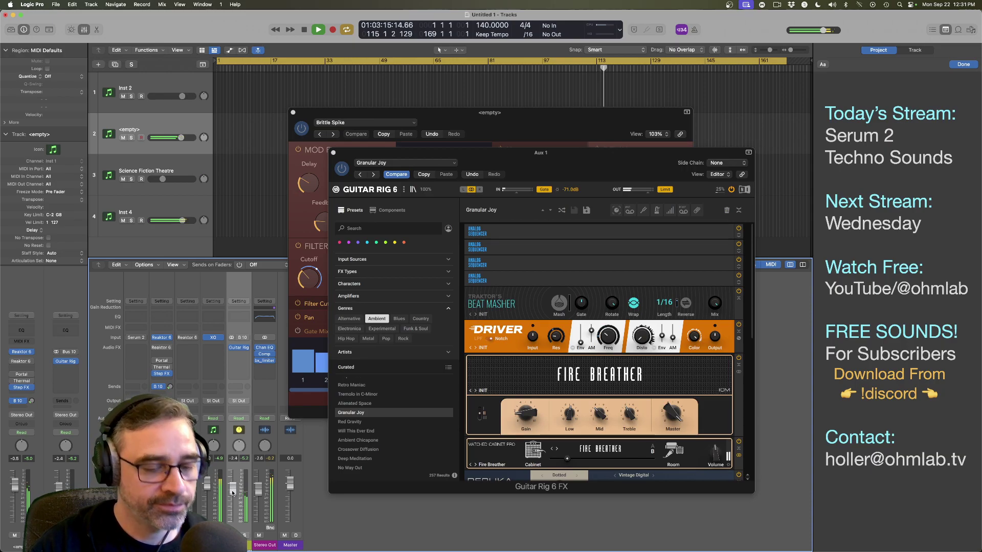
click(283, 548)
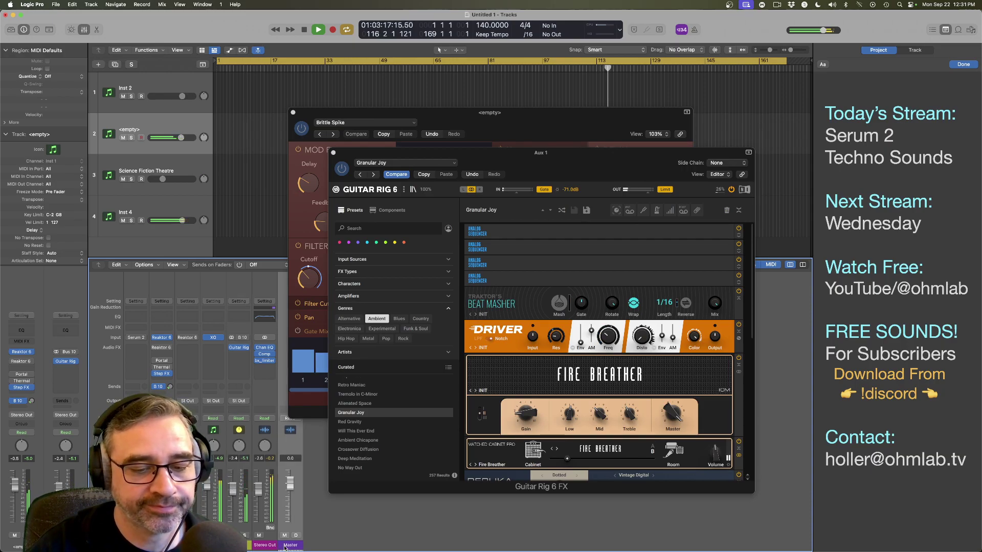
click(265, 549)
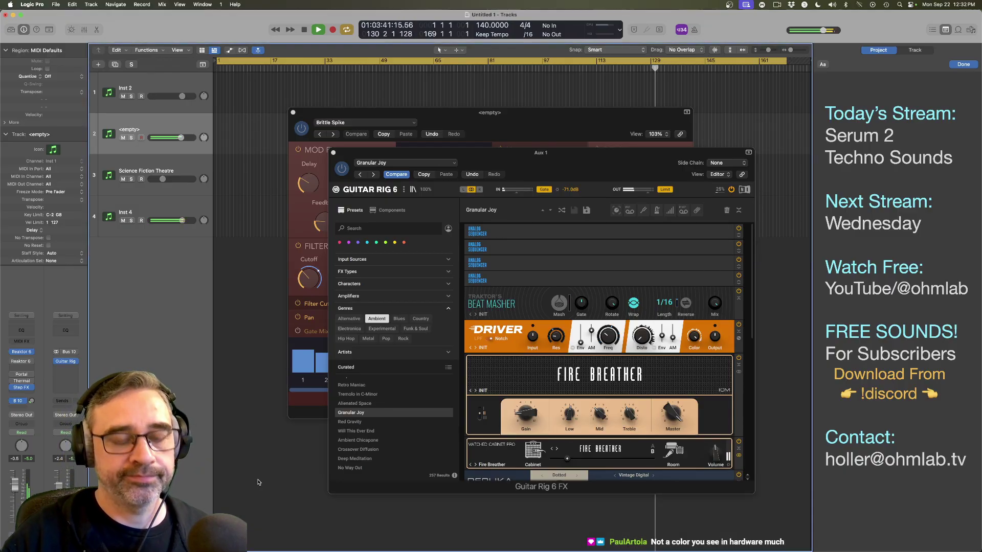
Step: Close the Guitar Rig and Step FX windows, and lower tracks 2 to 4 and the aux together, bringing track 2 to about -16.8 dB
click(333, 152)
click(333, 152)
click(294, 113)
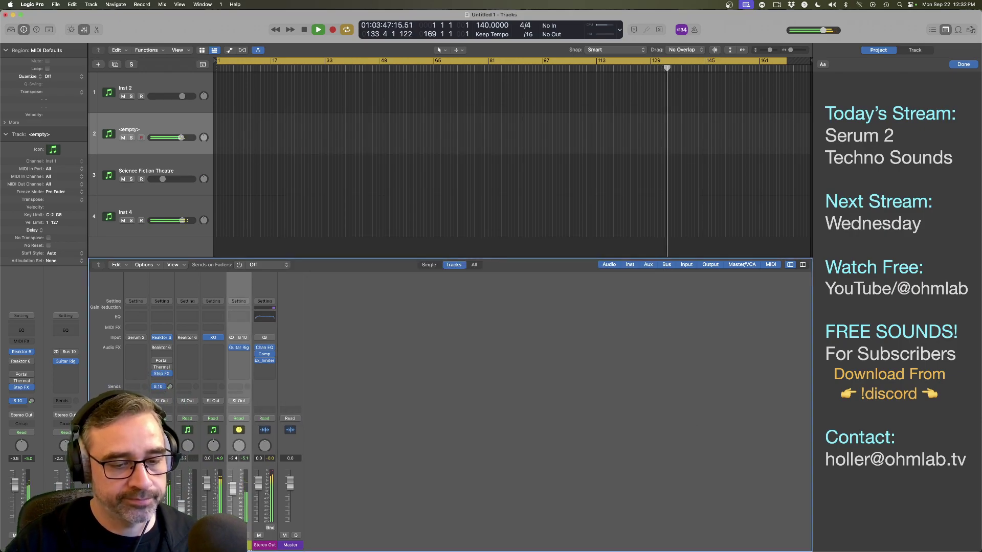
shift+click(162, 545)
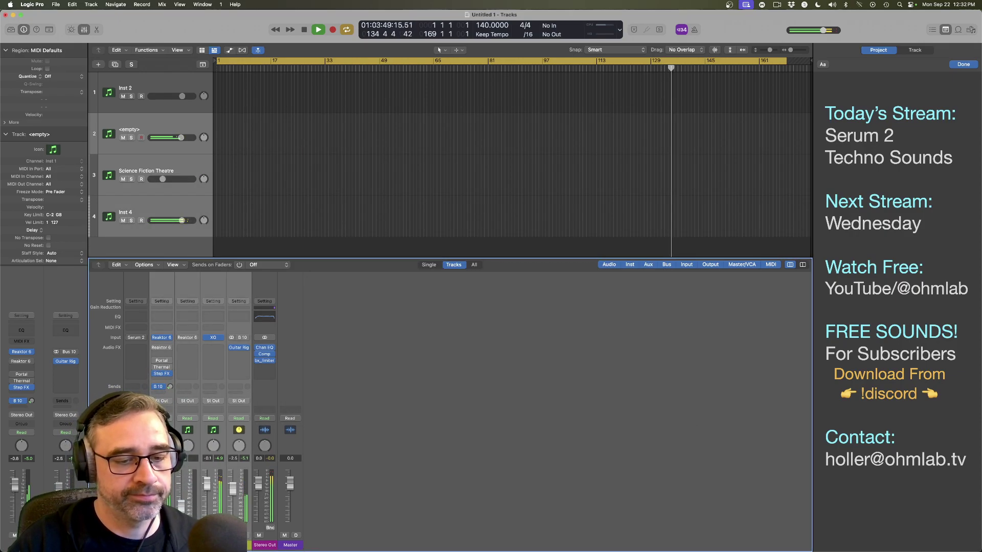
drag(155, 485, 155, 506)
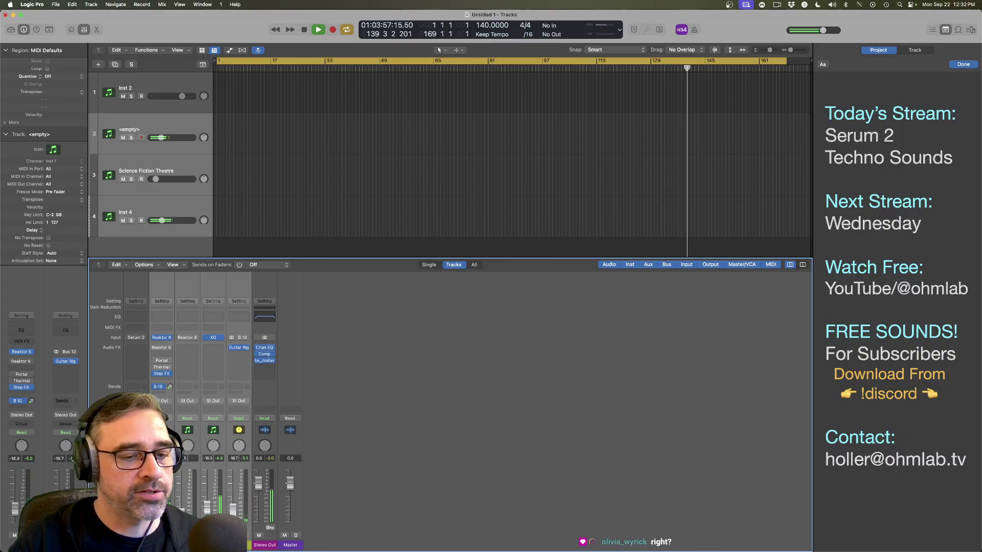
Step: Select the Inst 2 track, open its Serum 2 instrument and reposition the plug-in window
click(137, 514)
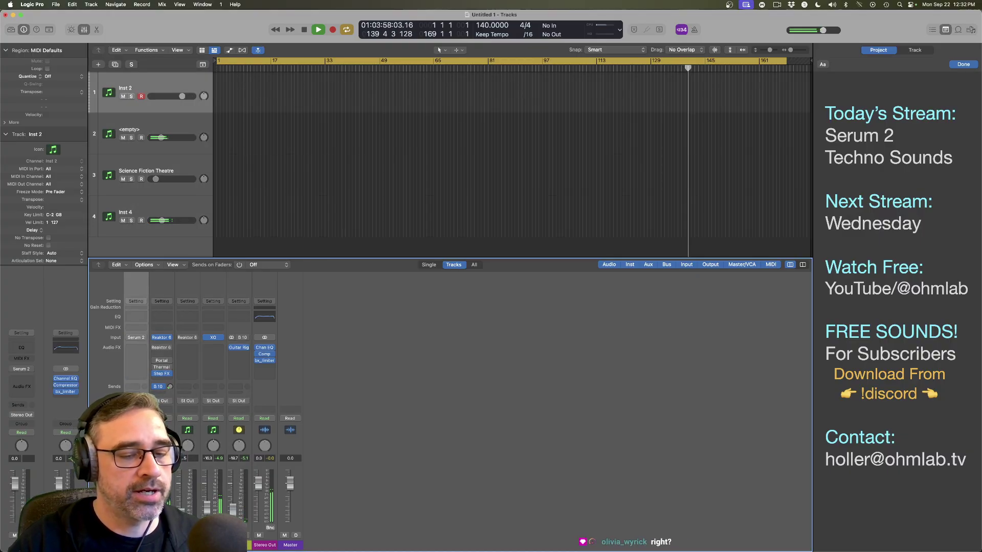
click(203, 113)
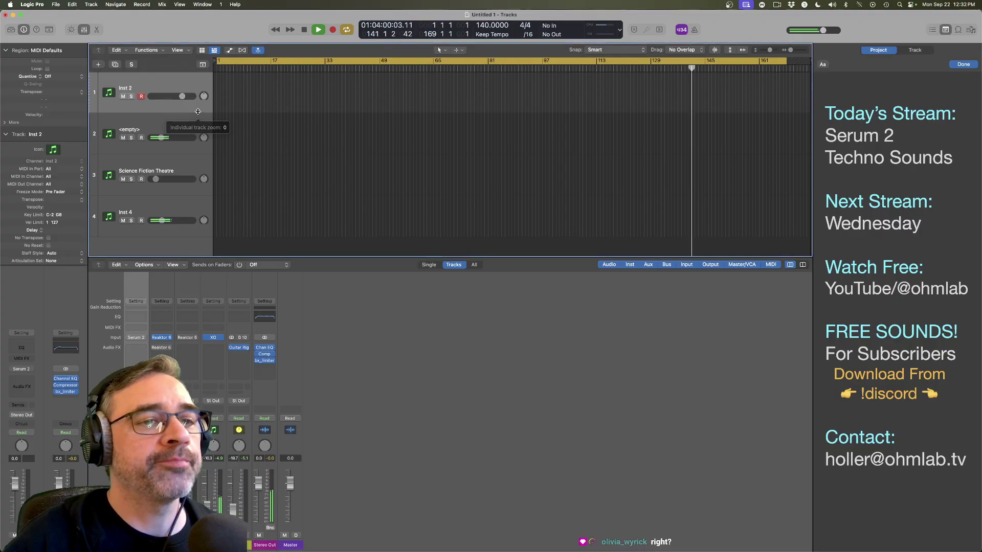
click(22, 369)
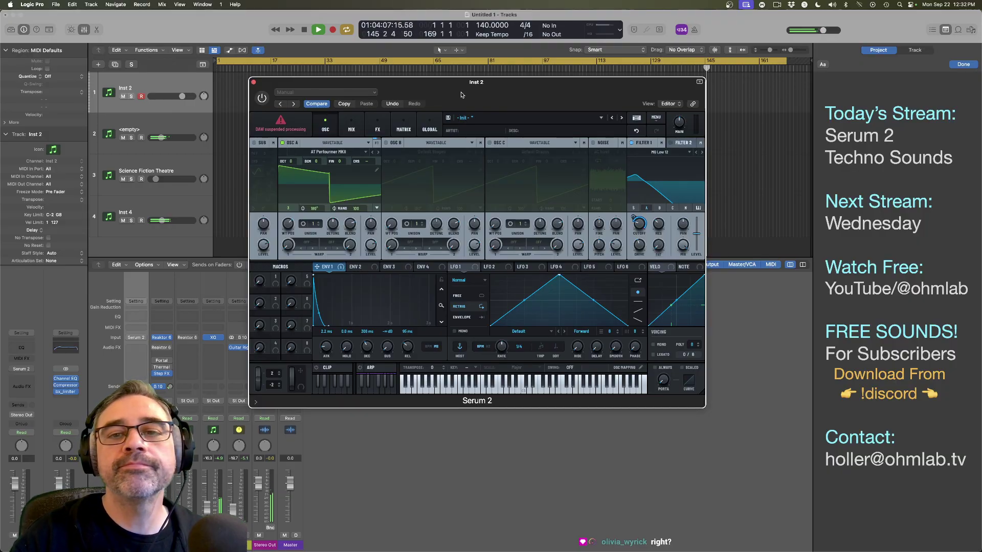
drag(463, 98, 443, 112)
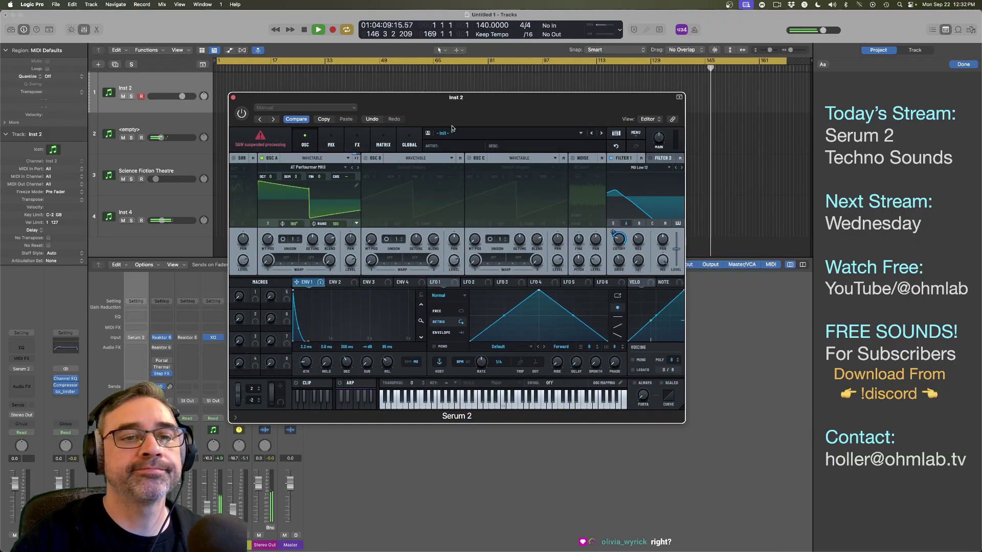
Step: Restart playback from the beginning of the project, stop it, and bring the Serum 2 plug-in back into focus
key(space)
key(Return)
key(space)
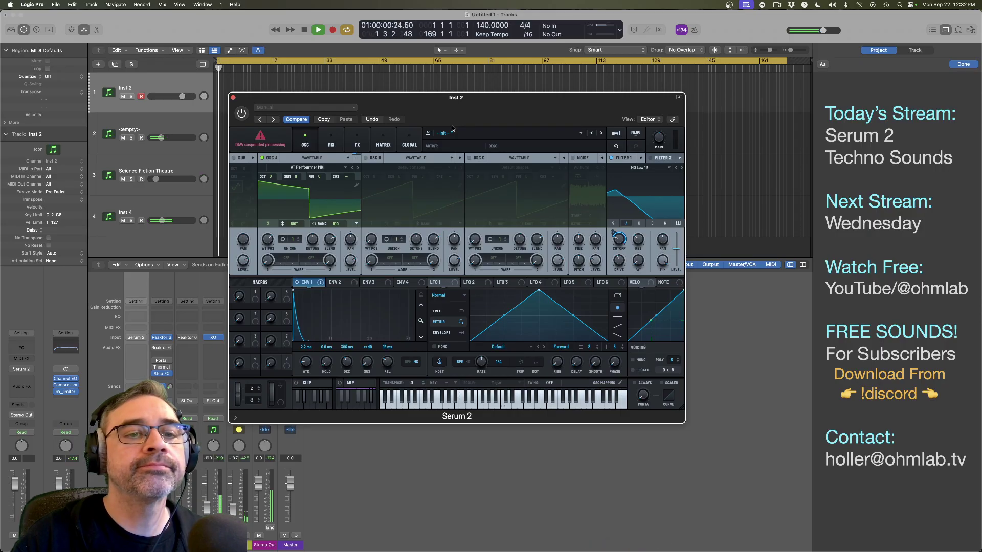
click(147, 96)
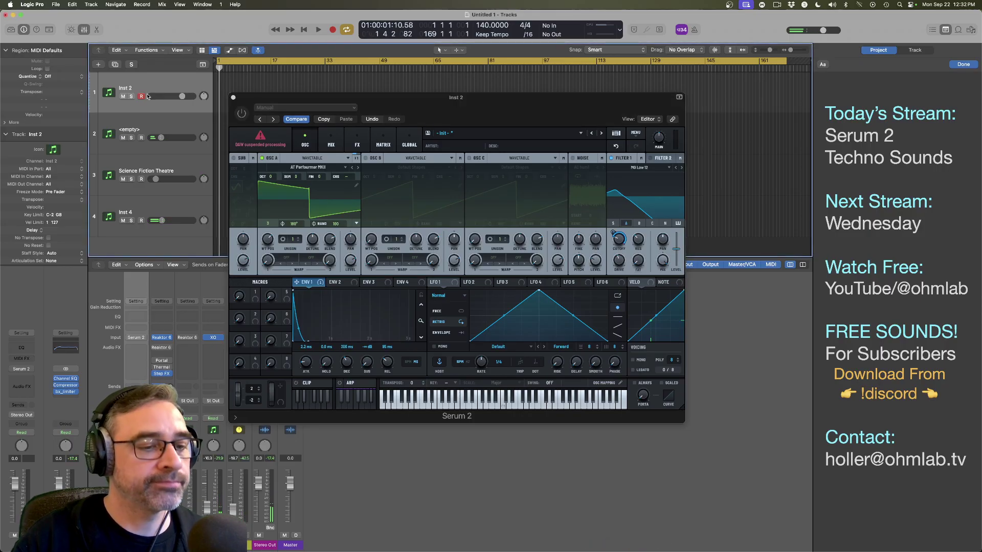
click(229, 123)
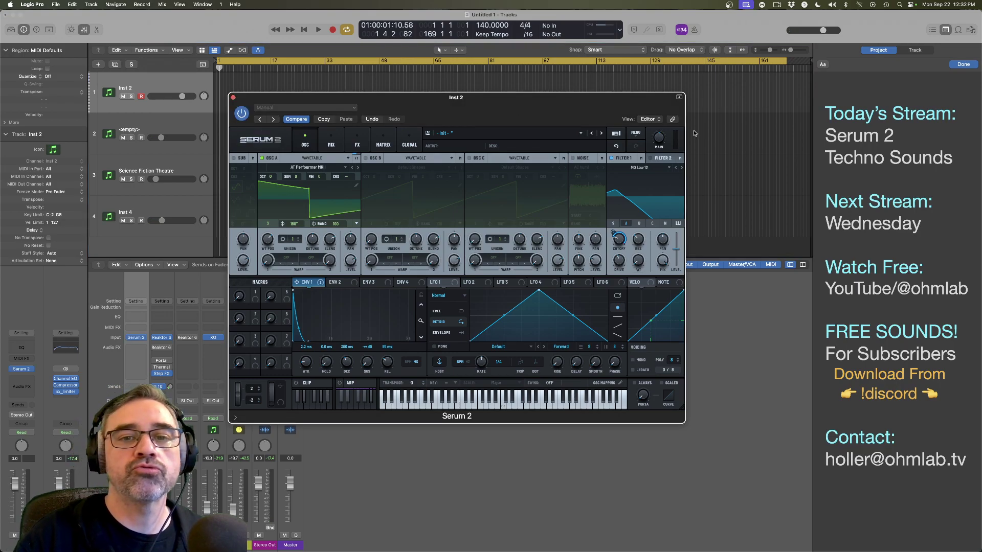
Step: Initialise the Serum 2 preset on Inst 2 and move the plug-in window slightly
click(636, 134)
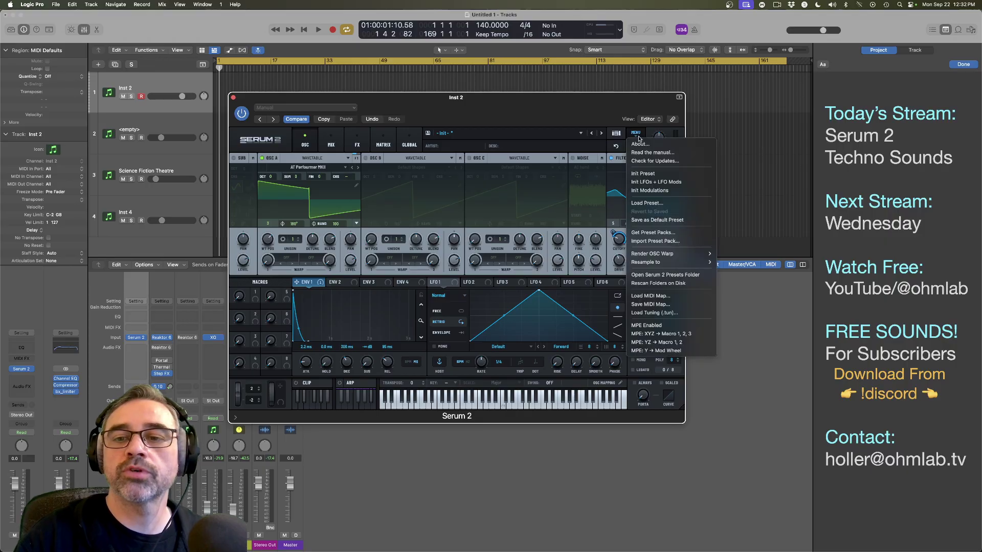
click(637, 174)
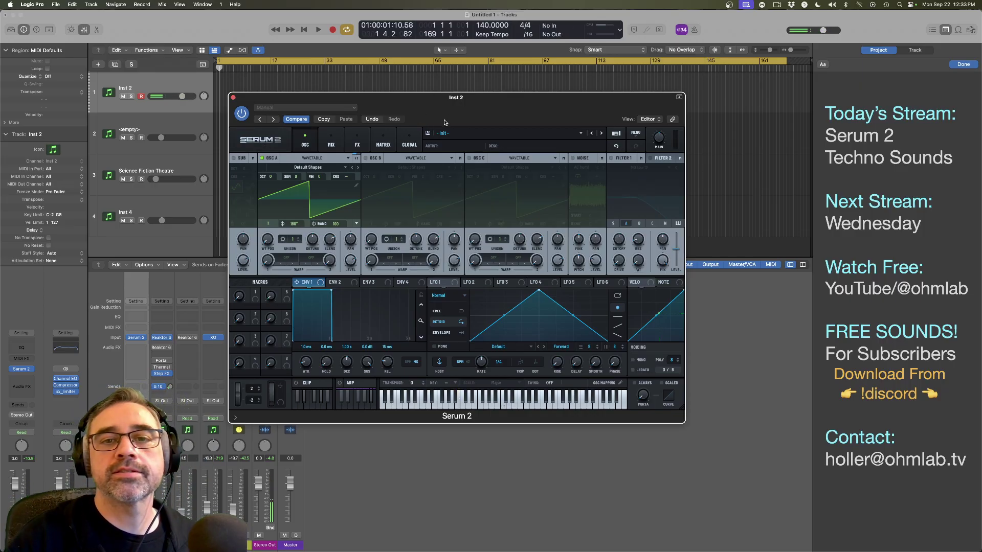
mouse_move(438, 111)
mouse_down()
mouse_move(480, 210)
mouse_move(434, 116)
mouse_up()
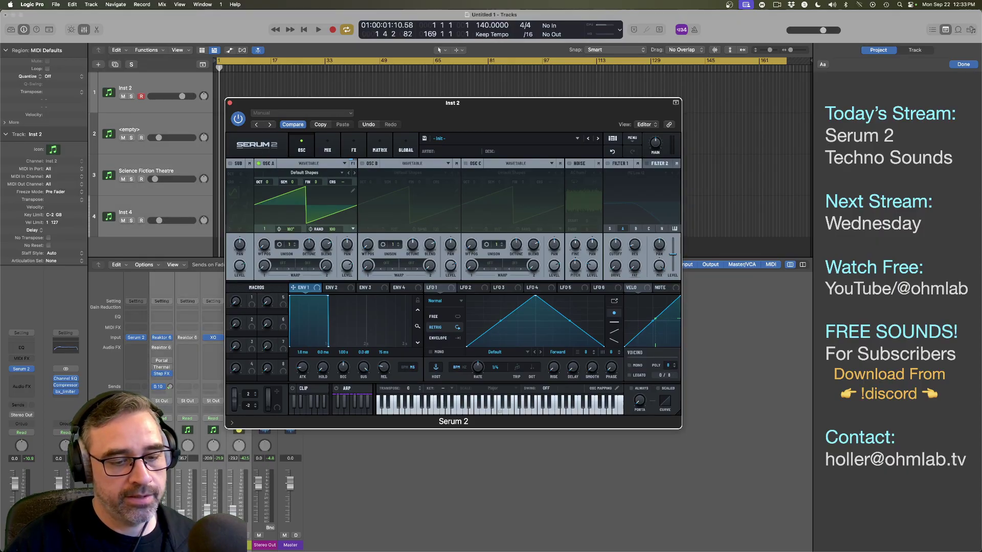
Step: Start playback of the project and move the Serum 2 window up and to the right
click(512, 486)
key(space)
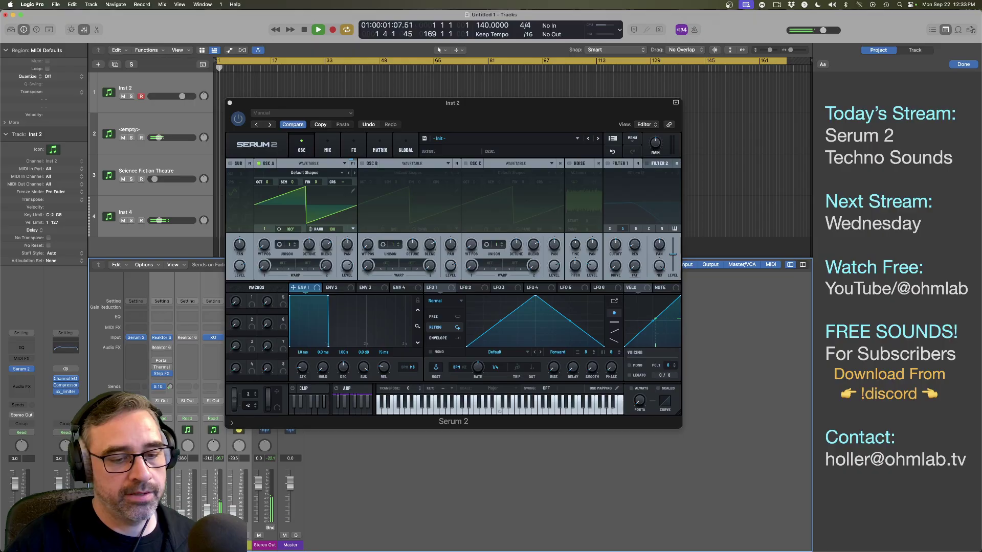
click(360, 420)
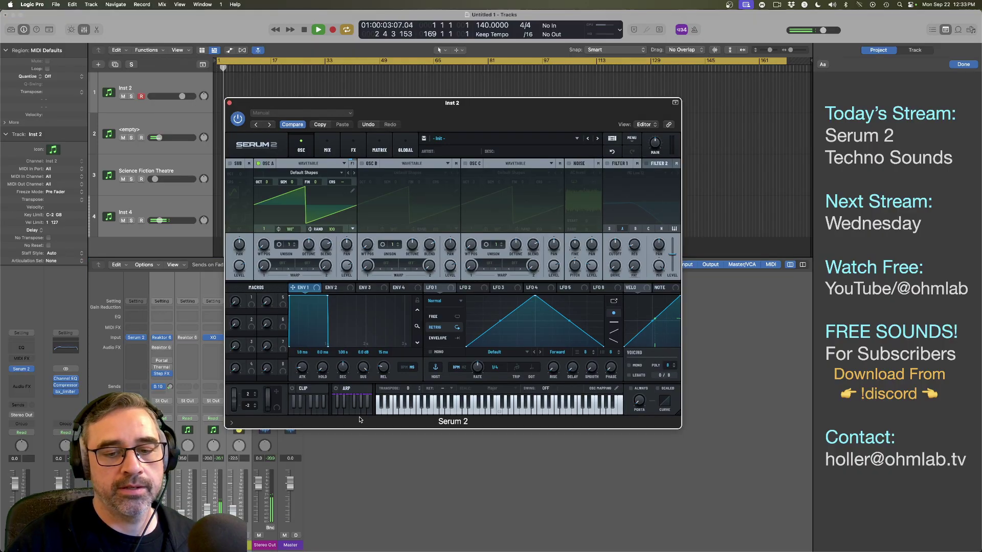
drag(401, 113, 439, 98)
Step: Switch to Finder and enlarge the Loops folder window to show more of its files
key(super+Tab)
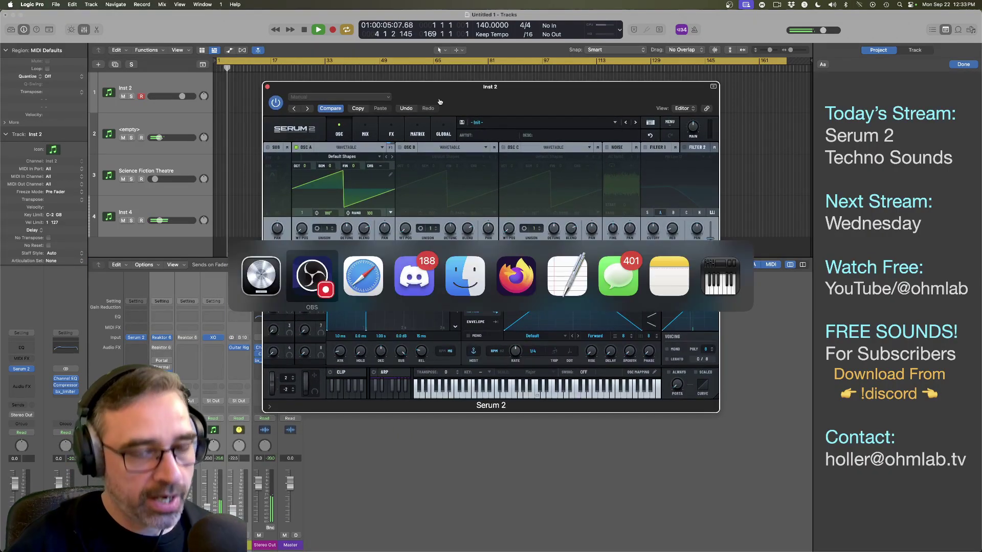
key(super+Tab)
key(super+Tab)
key(super+Tab)
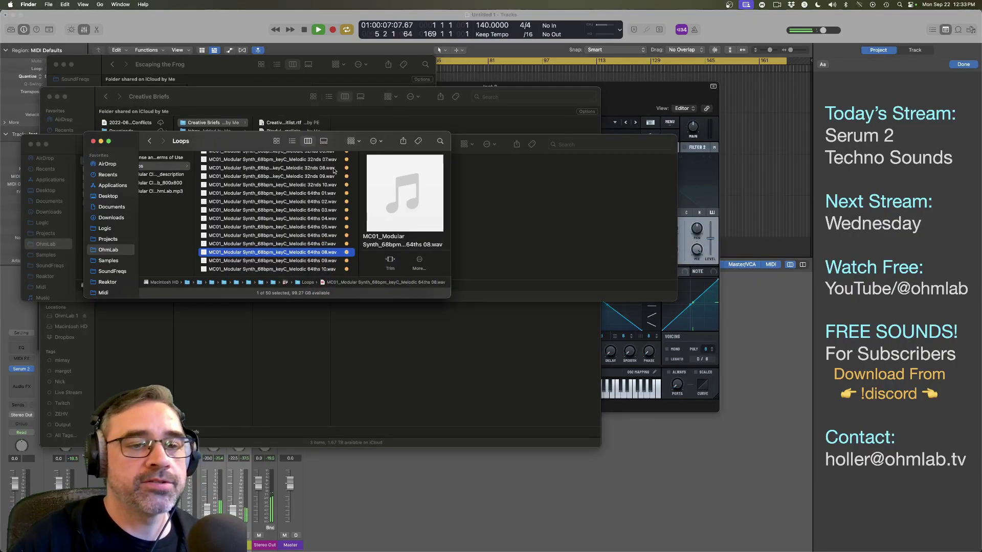
drag(358, 242, 369, 242)
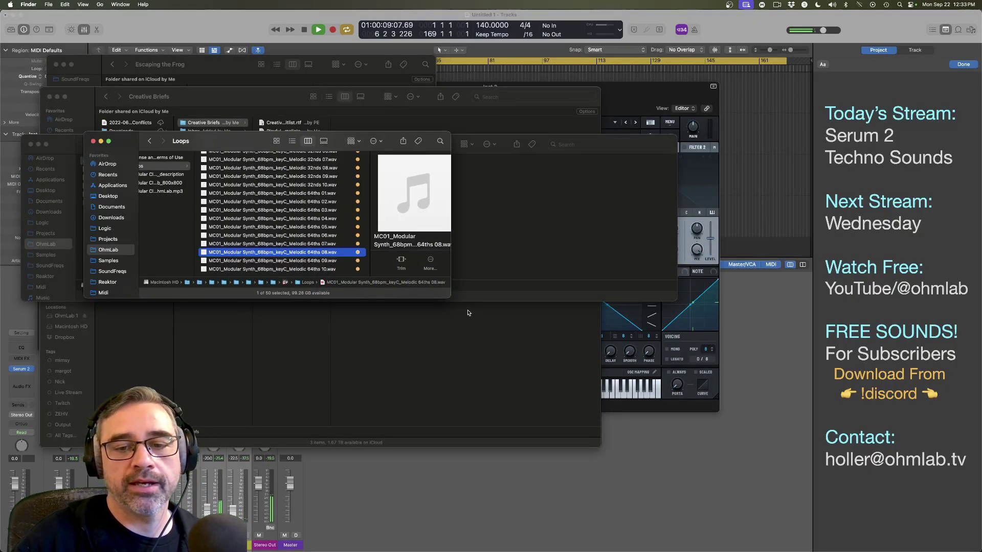
drag(445, 297, 511, 503)
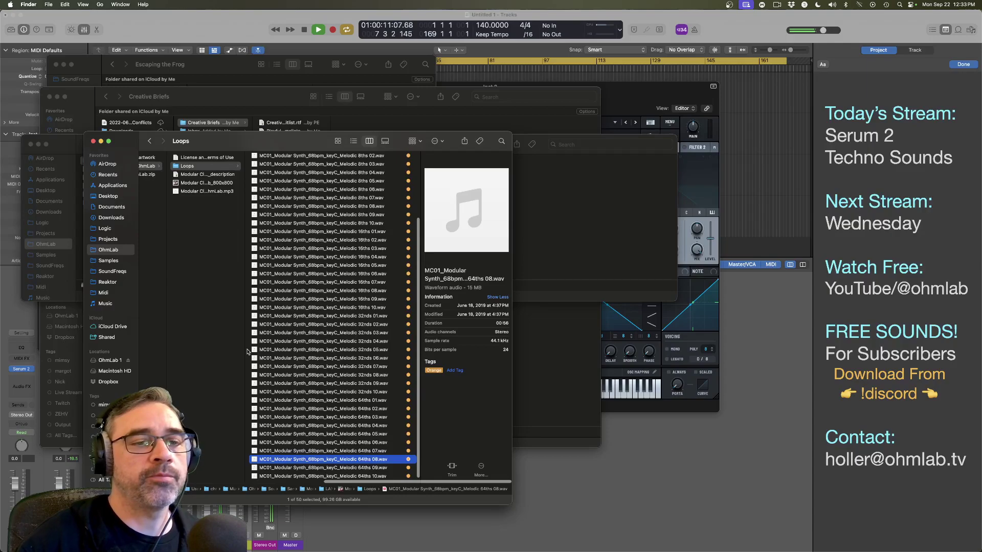
Step: Preview the Modular Clouds_OhmLab_800x800 artwork at full size, close the preview and reopen the Loops folder
click(228, 184)
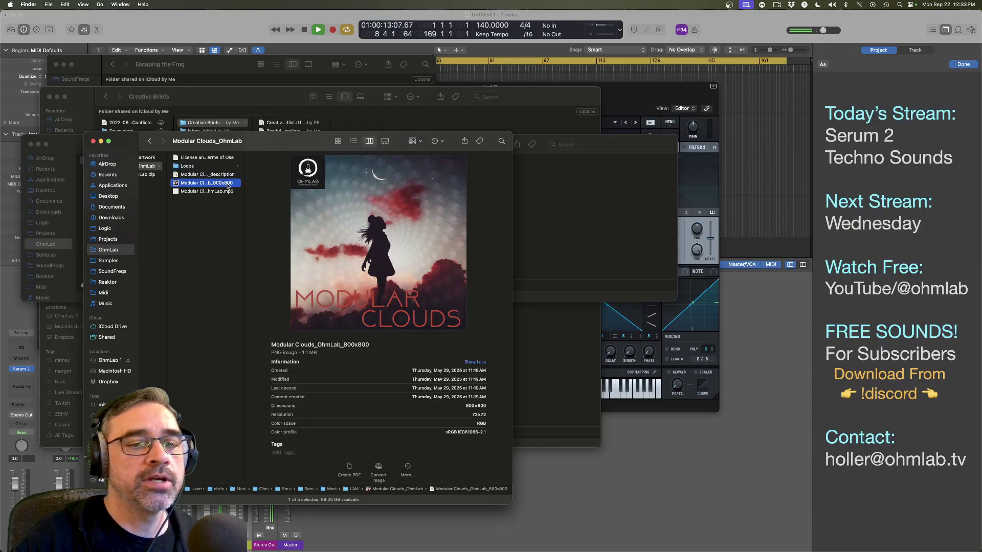
key(space)
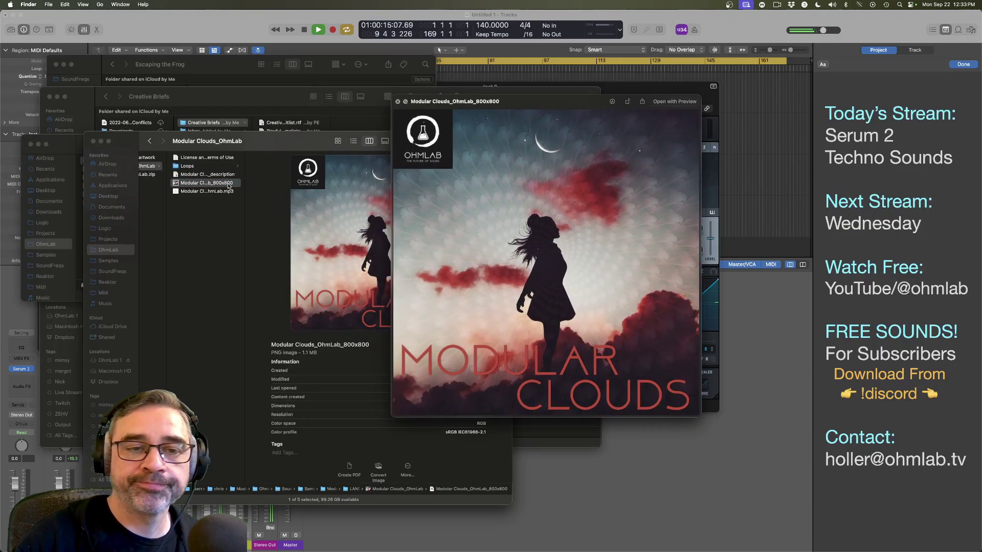
key(space)
click(222, 167)
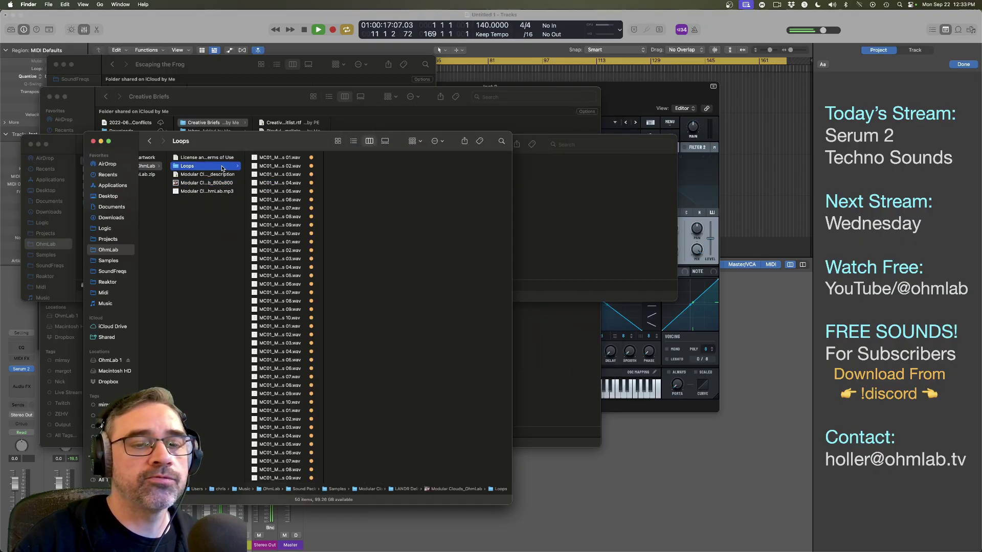
Step: Widen the Loops file column to fit the full names and look through the modular synth loops
double_click(323, 238)
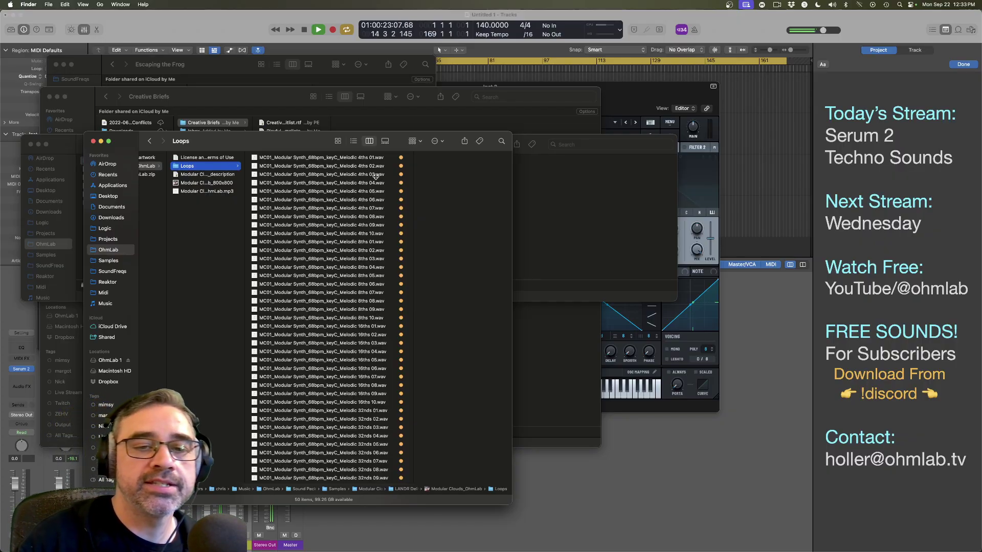
scroll(357, 328, down, 5)
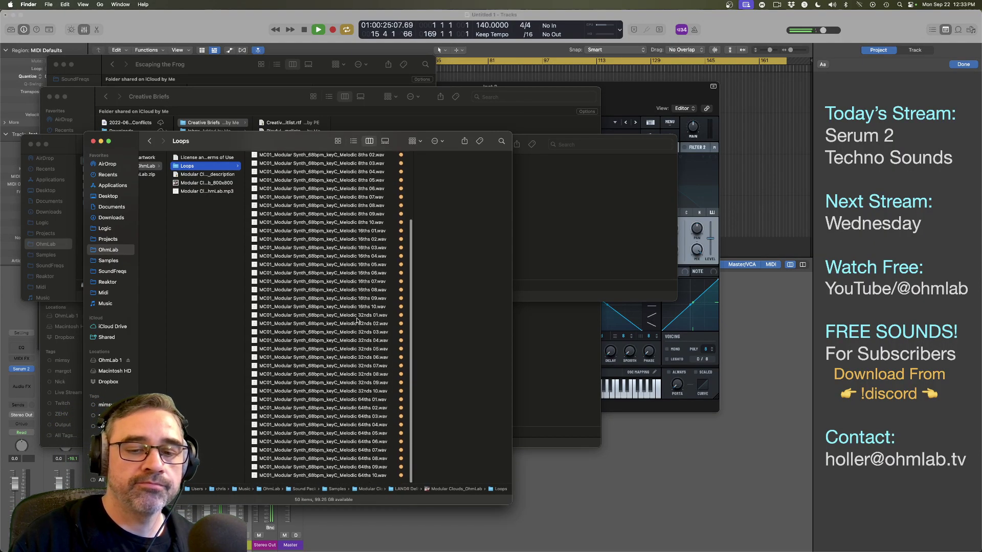
scroll(363, 317, up, 5)
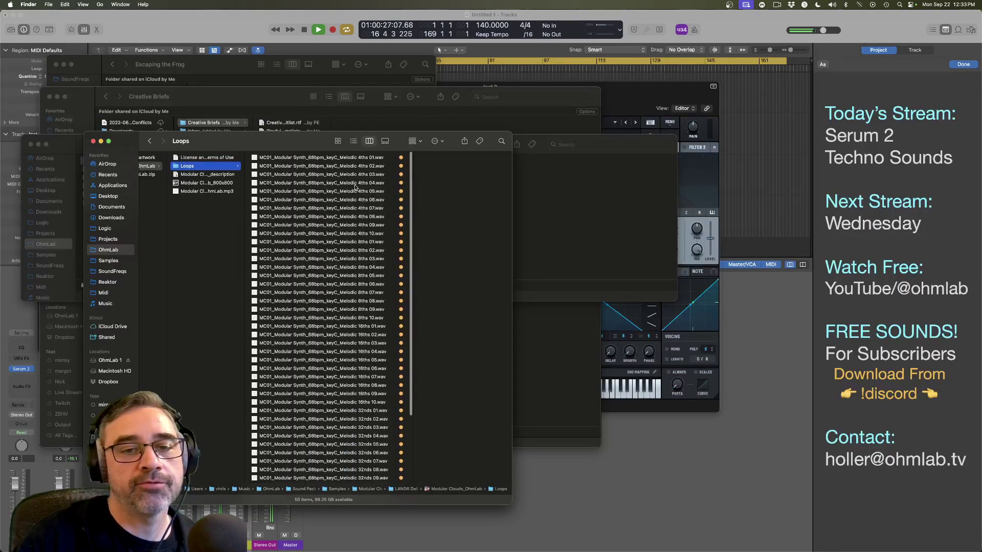
scroll(305, 276, down, 5)
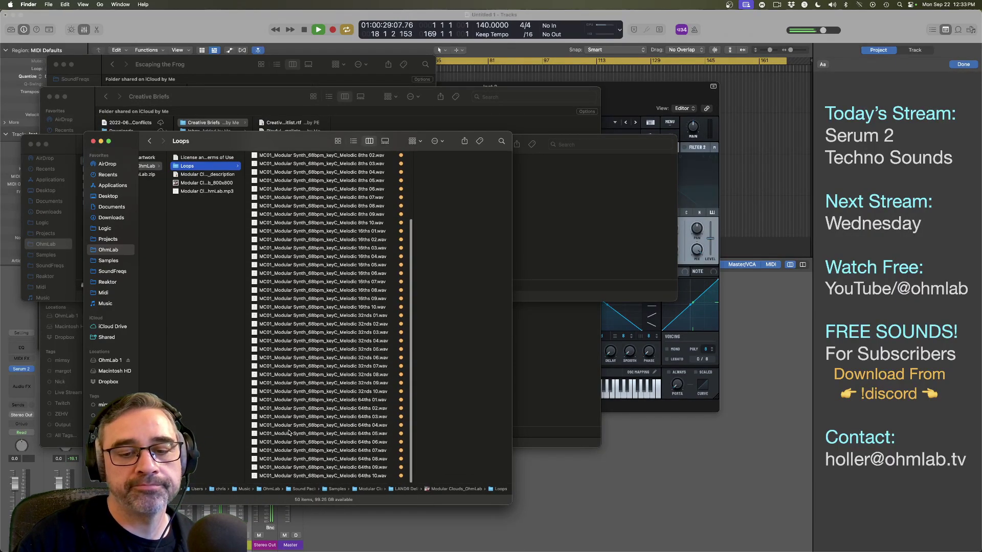
scroll(289, 433, up, 5)
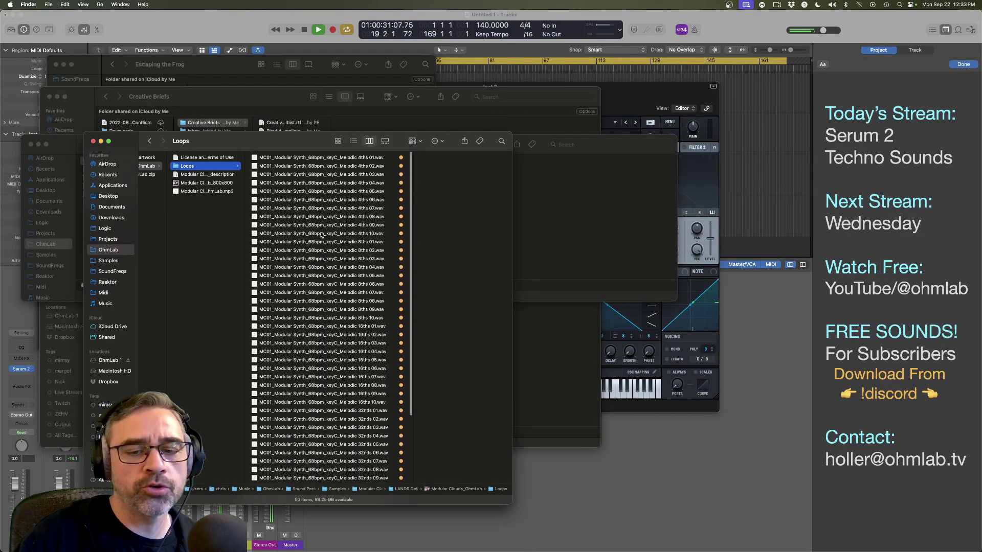
scroll(323, 255, down, 5)
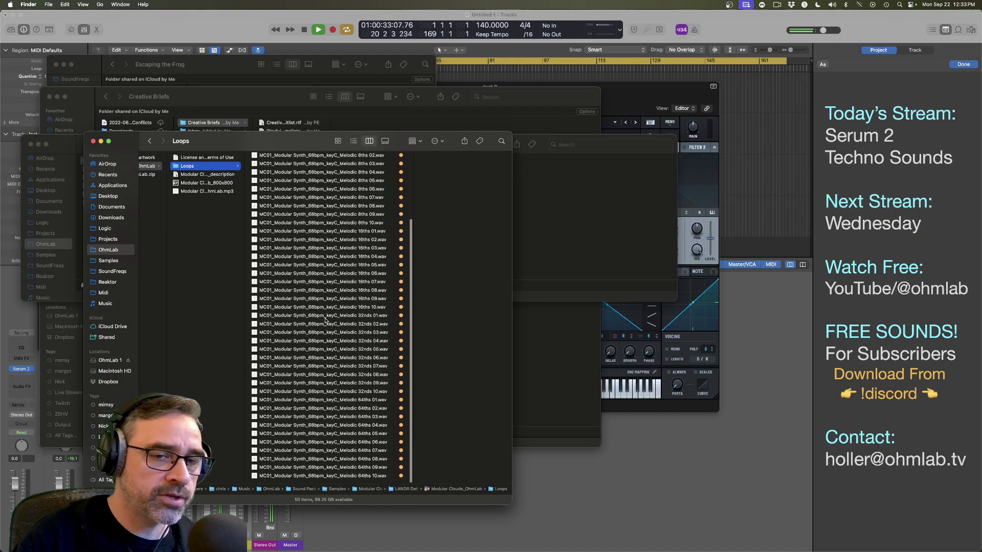
scroll(325, 319, up, 1)
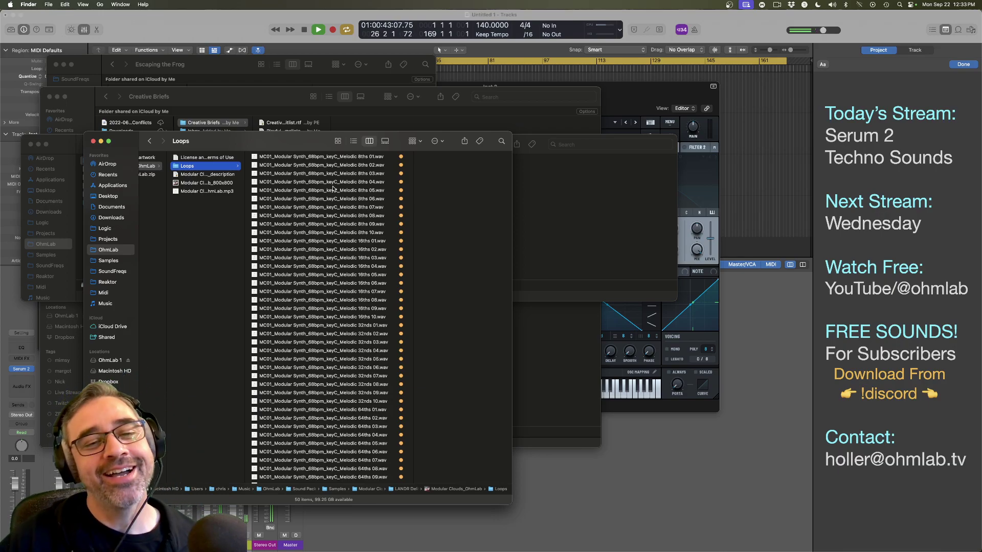
Step: Audition MC01_Modular Synth_68bpm_keyC_Melodic 8ths 07.wav in a quick preview and close it
click(347, 207)
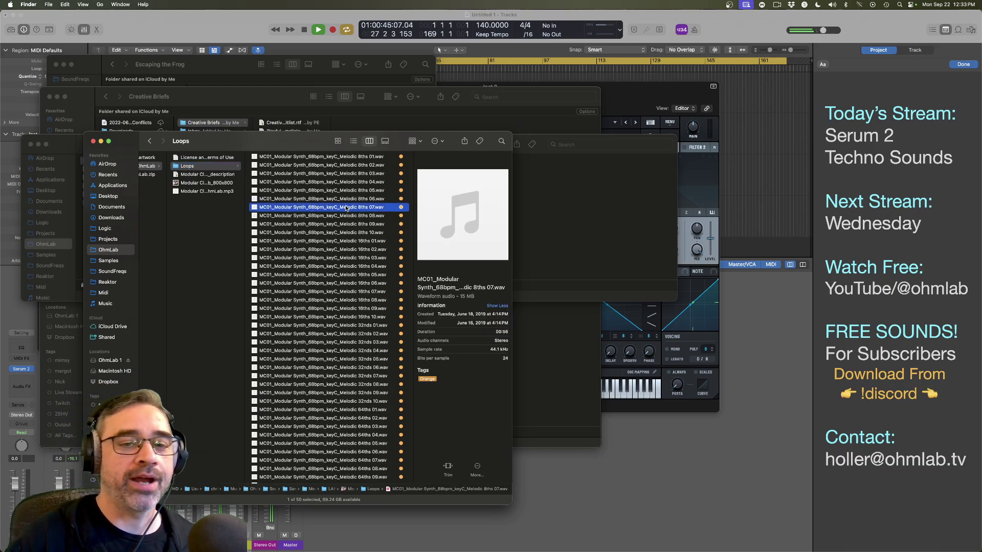
key(space)
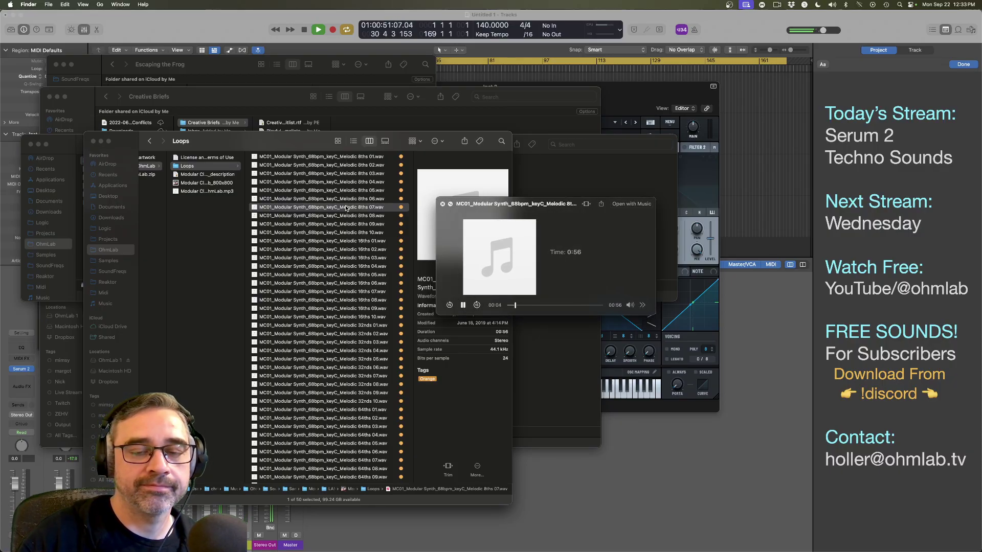
key(space)
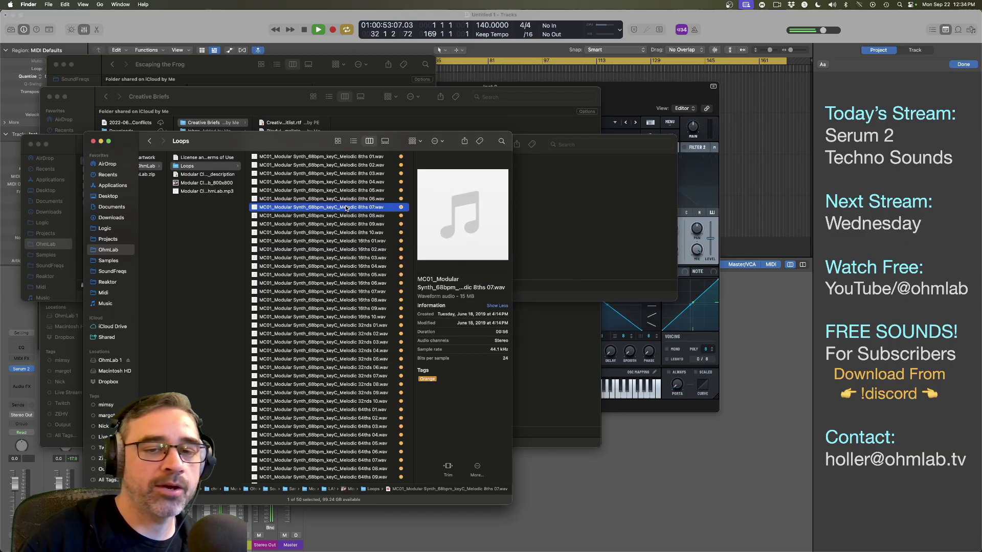
Step: Return to Serum 2 in Logic Pro and change oscillator A's type to Granular
click(658, 107)
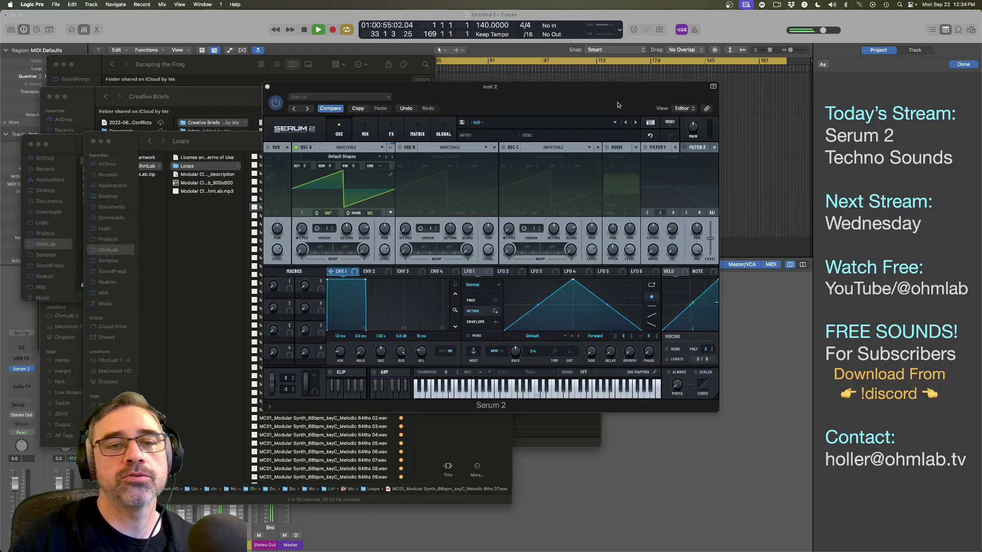
click(342, 156)
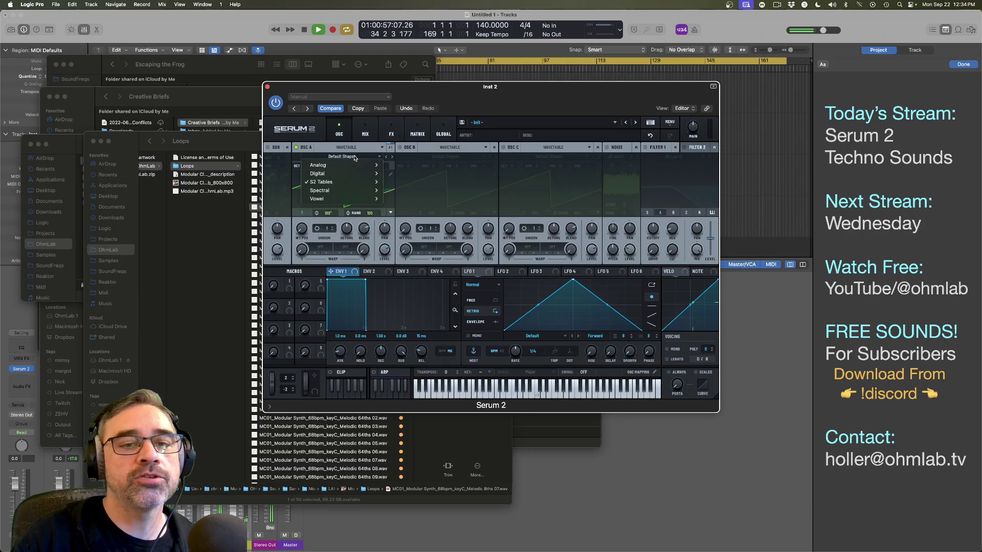
click(352, 153)
click(353, 147)
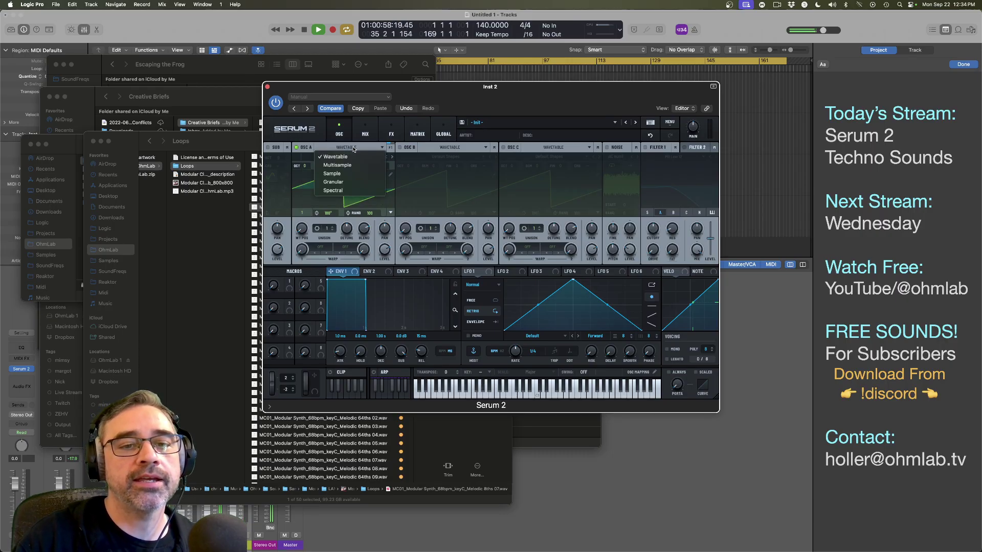
click(348, 182)
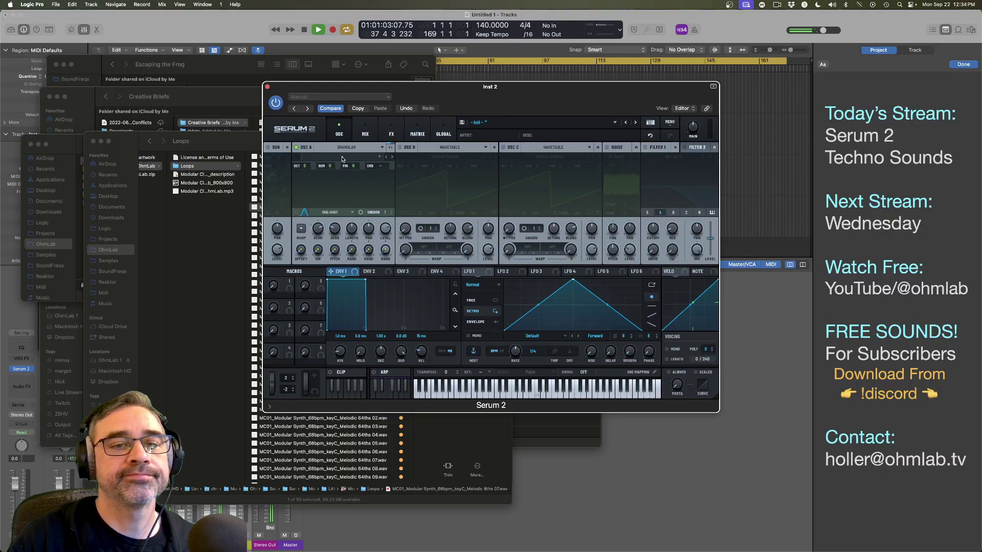
Step: Load MC01_Modular Synth_68bpm_keyC_Melodic 8ths 07.wav from Finder into Serum 2's oscillator A
key(super+Tab)
key(super+Tab)
drag(347, 209, 336, 195)
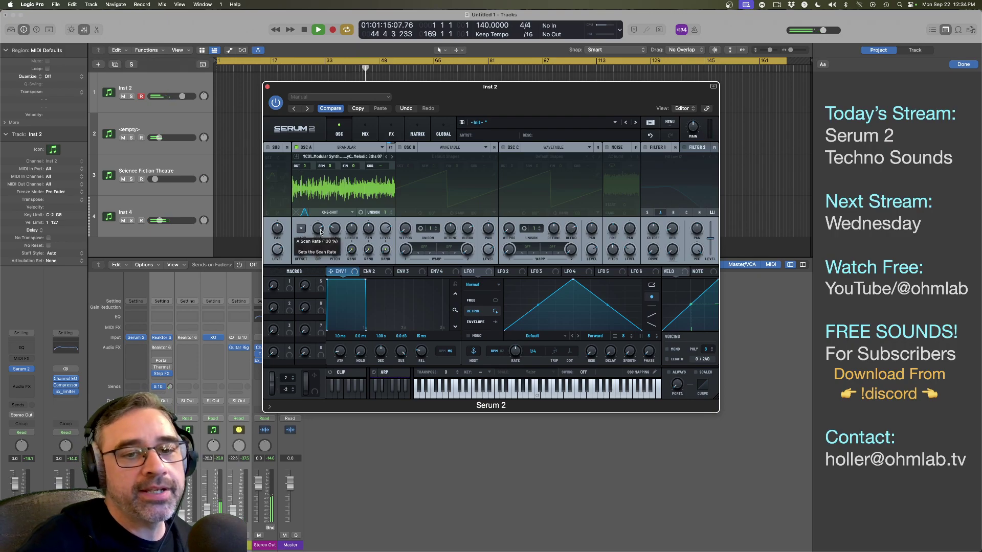
Step: Set oscillator A's loop mode to Fwd/Rev Loop and adjust its granular scan rate and density
mouse_move(319, 232)
mouse_down()
mouse_move(318, 246)
mouse_move(318, 230)
mouse_up()
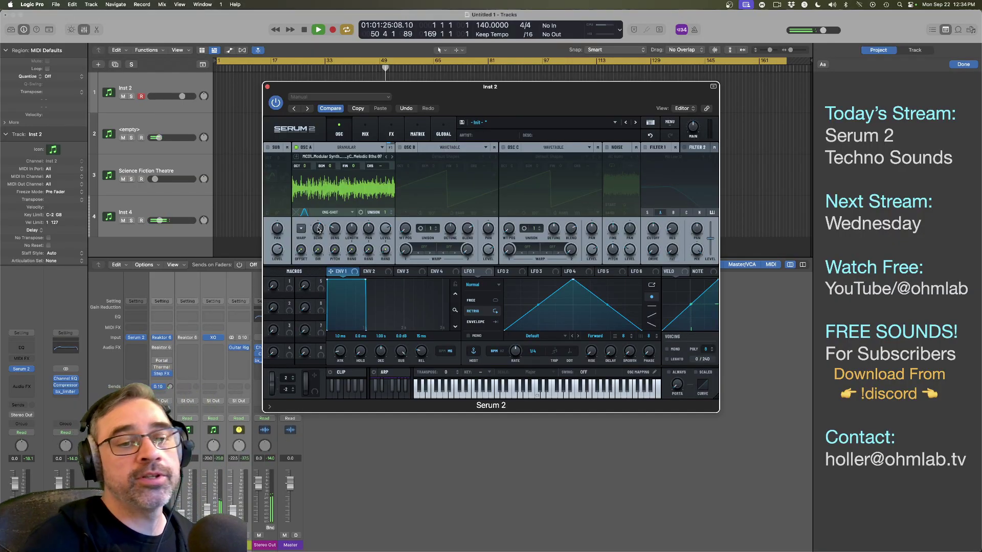
click(345, 212)
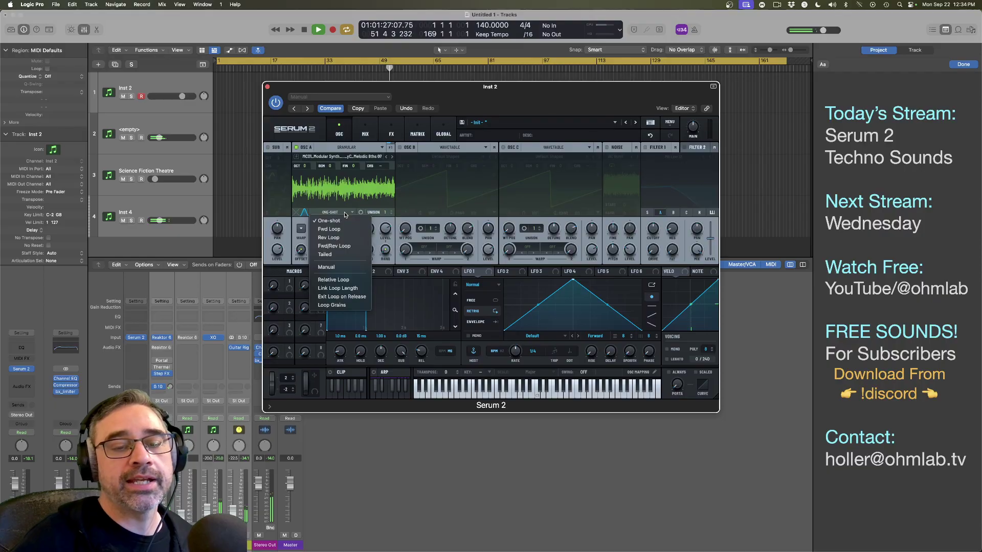
click(335, 246)
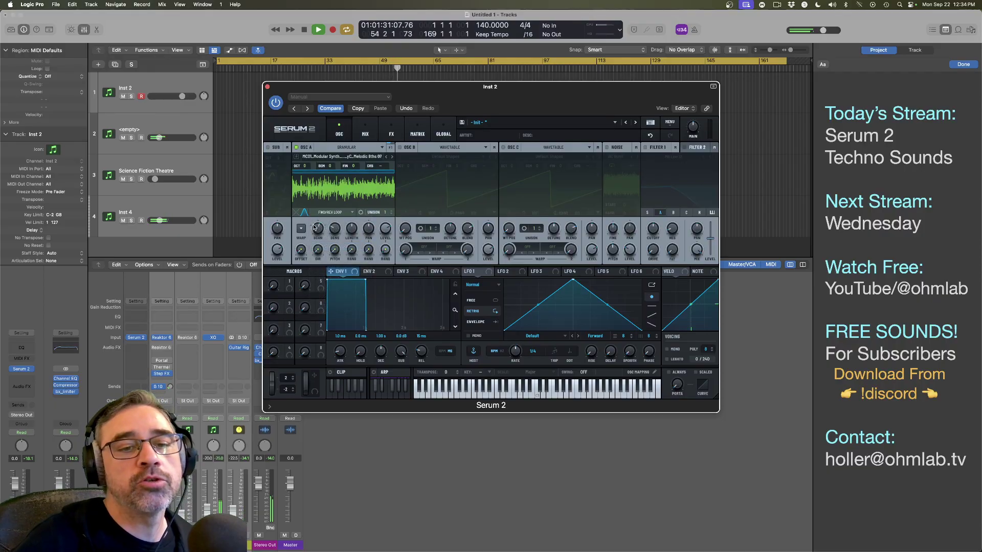
mouse_move(317, 231)
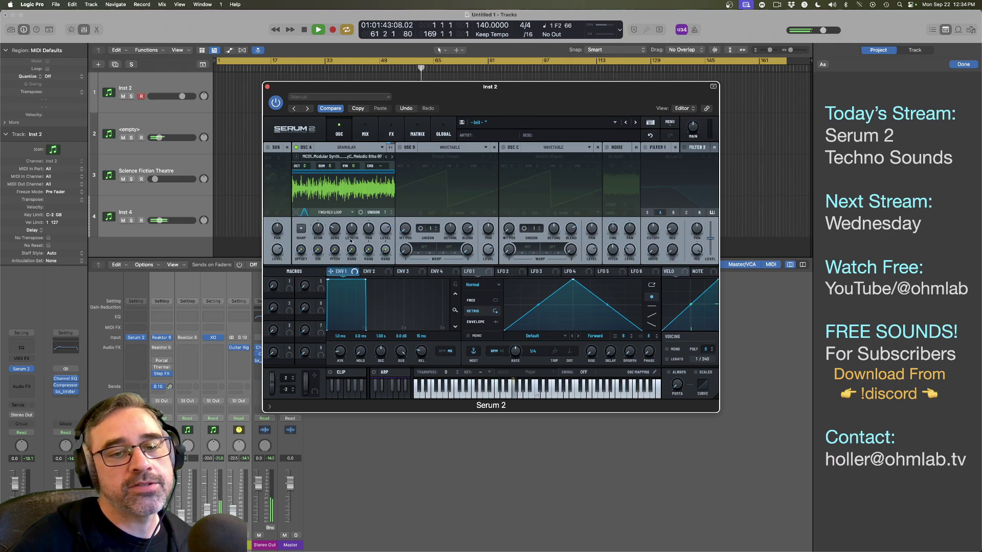
mouse_move(336, 230)
mouse_down()
mouse_move(337, 220)
mouse_move(351, 225)
mouse_up()
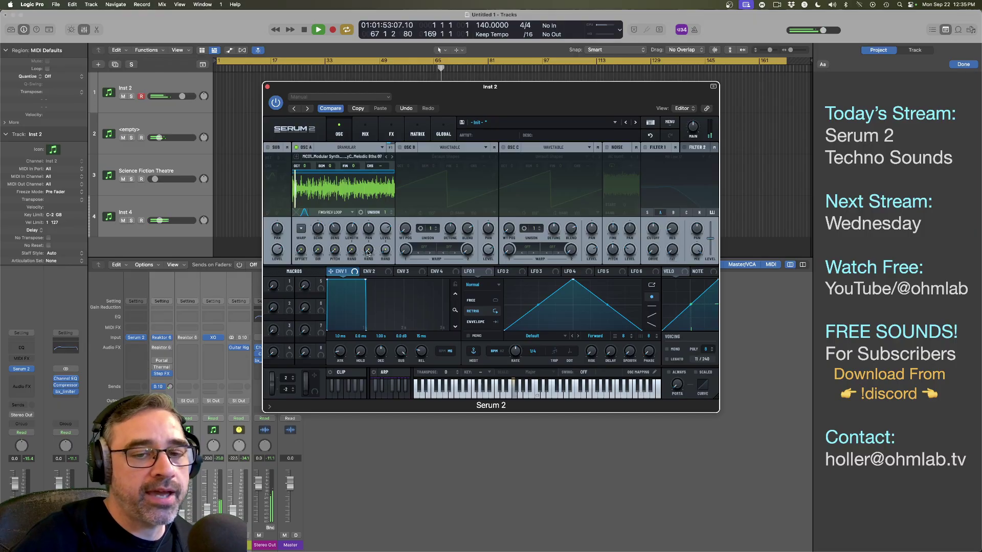
Step: Adjust oscillator A's random pan amount and raise Serum 2's main output level
drag(369, 250, 369, 213)
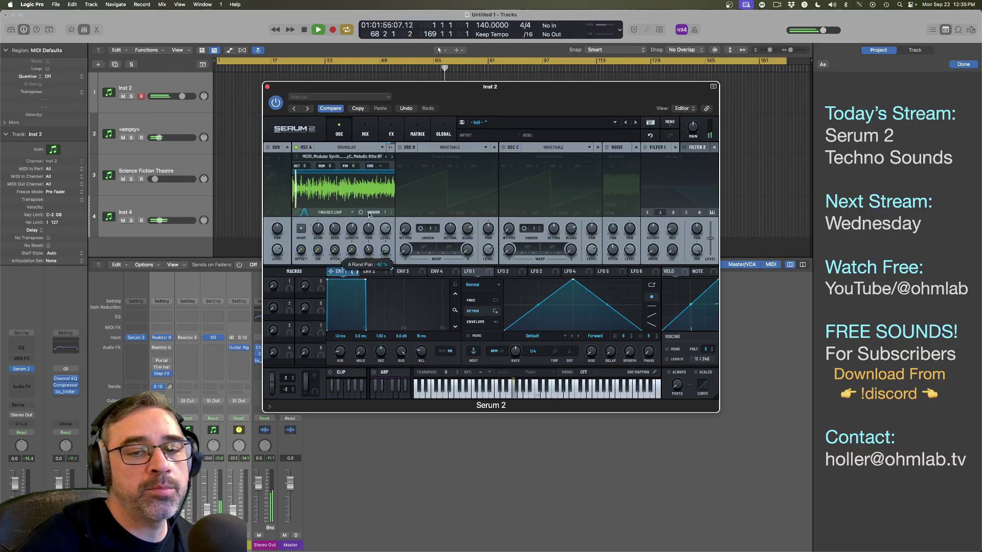
drag(370, 249, 386, 232)
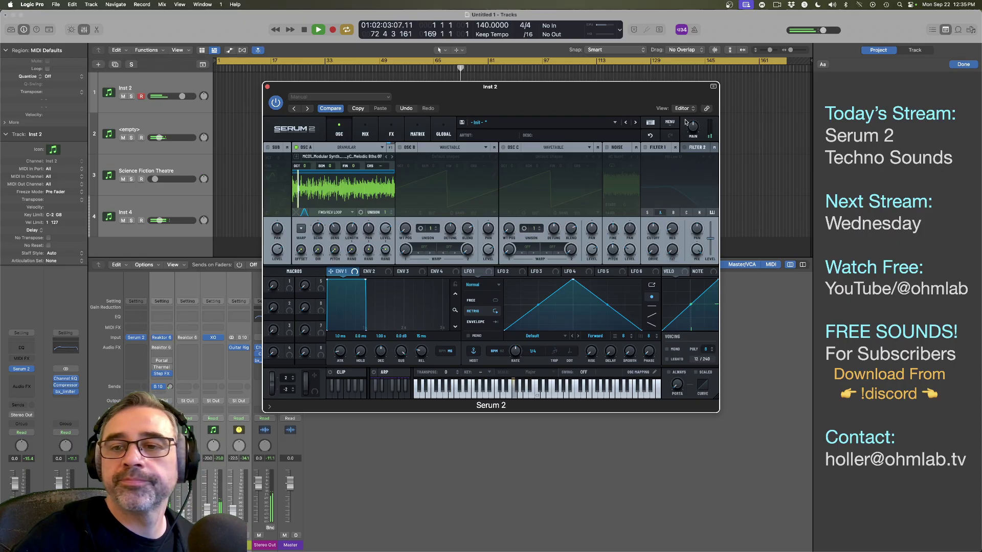
drag(693, 128, 695, 108)
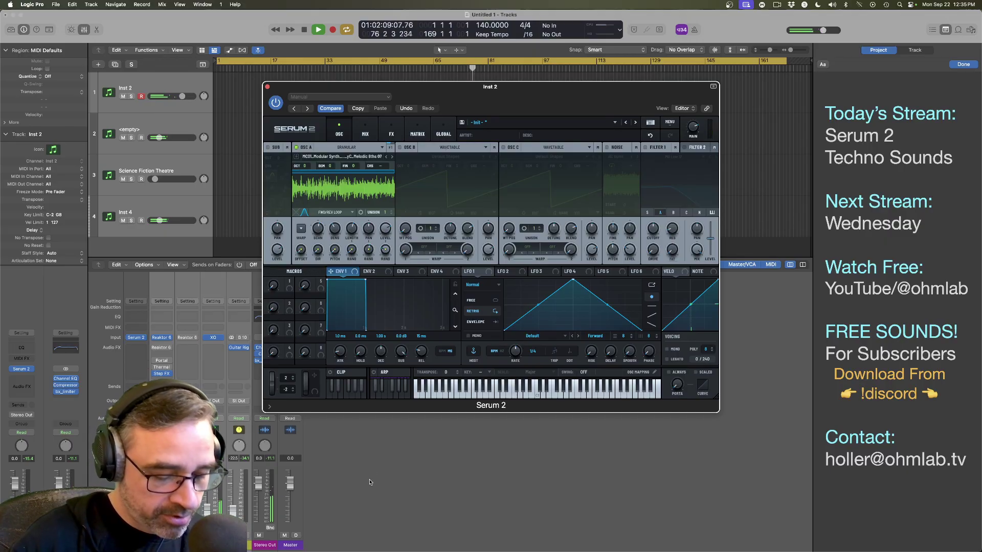
Step: Stop the project playback and raise oscillator A's random grain direction amount
key(space)
drag(512, 103, 510, 103)
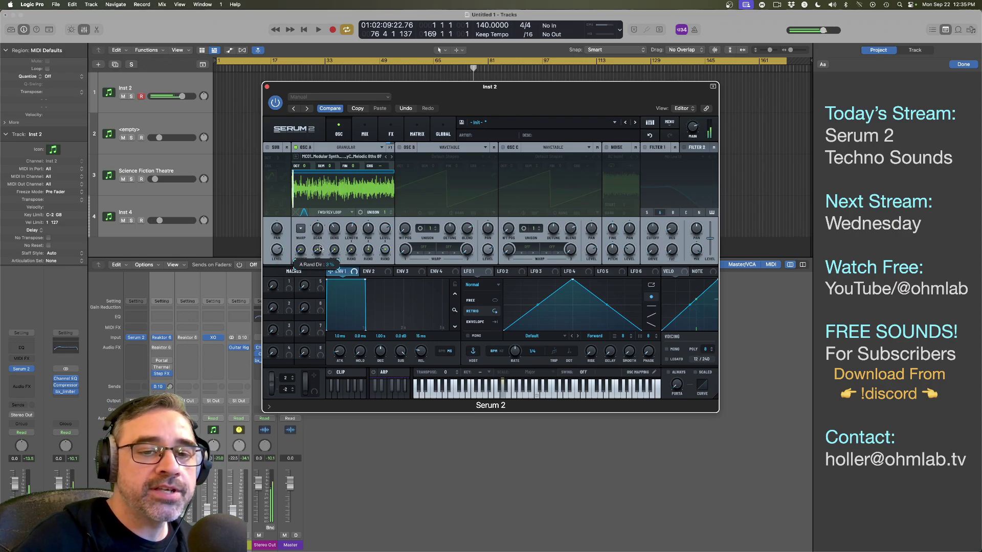
drag(320, 246, 320, 209)
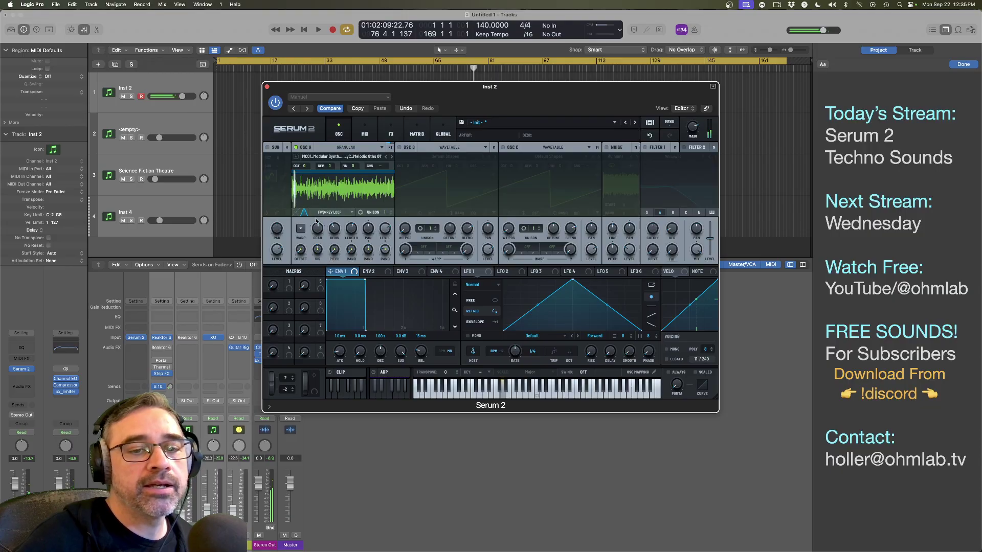
drag(320, 249, 321, 247)
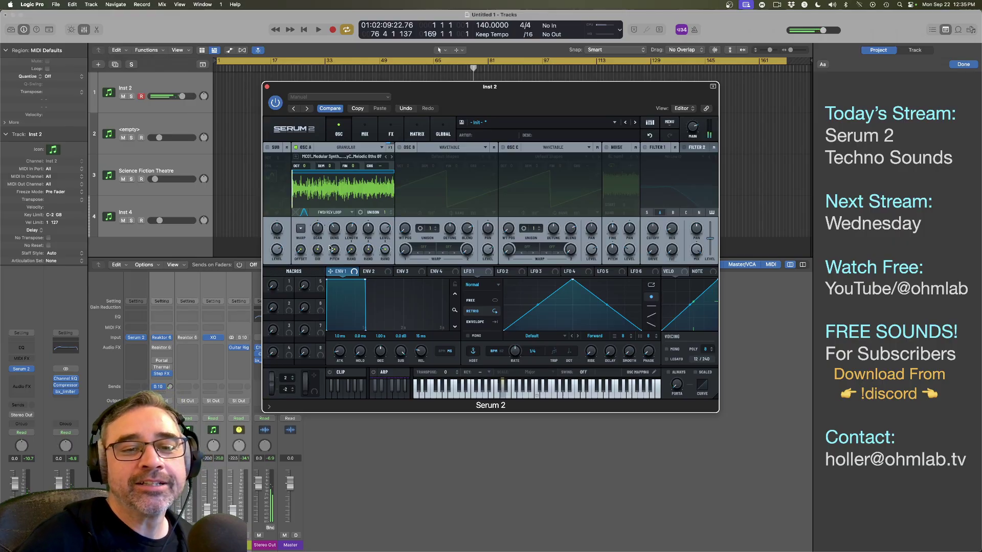
Step: Set oscillator A's random grain pitch to about 0.33 semitones
mouse_move(336, 249)
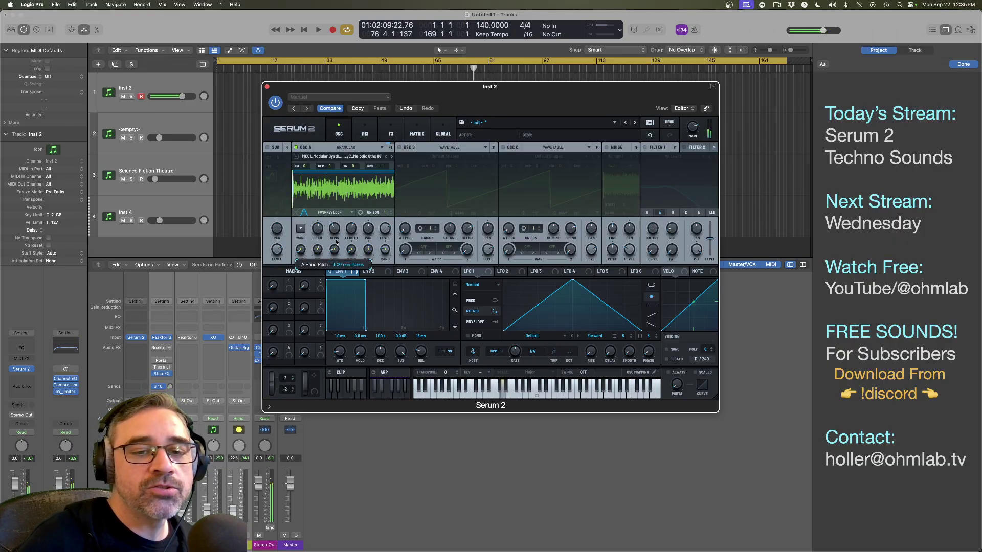
drag(336, 238, 335, 244)
mouse_move(335, 249)
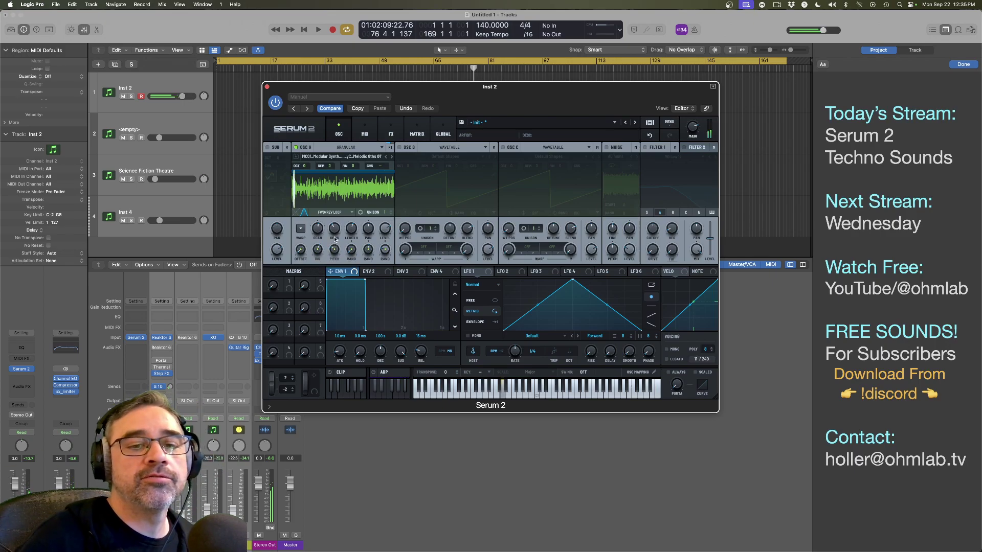
drag(336, 252, 336, 252)
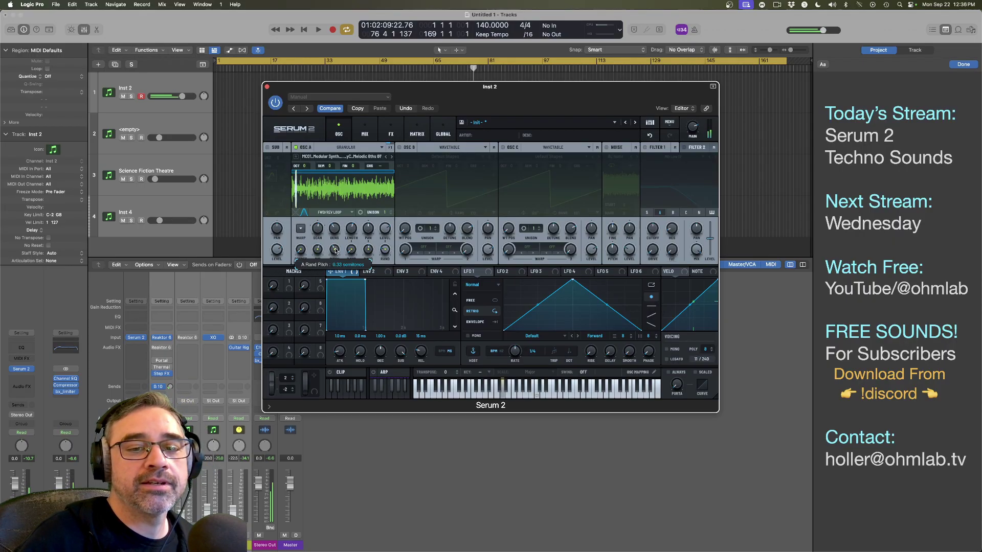
Step: Set oscillator A's random grain length to about 40%
drag(356, 252, 356, 240)
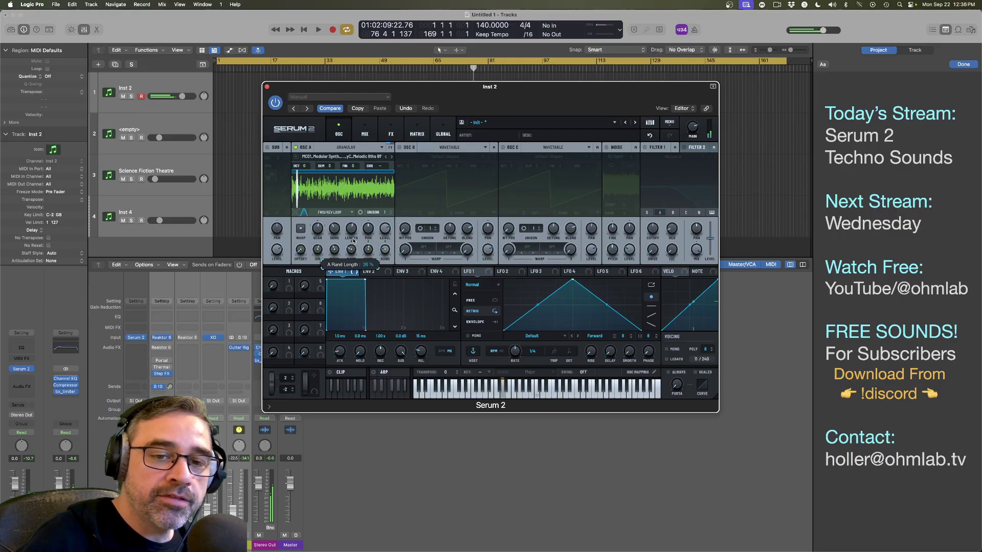
drag(354, 252, 353, 250)
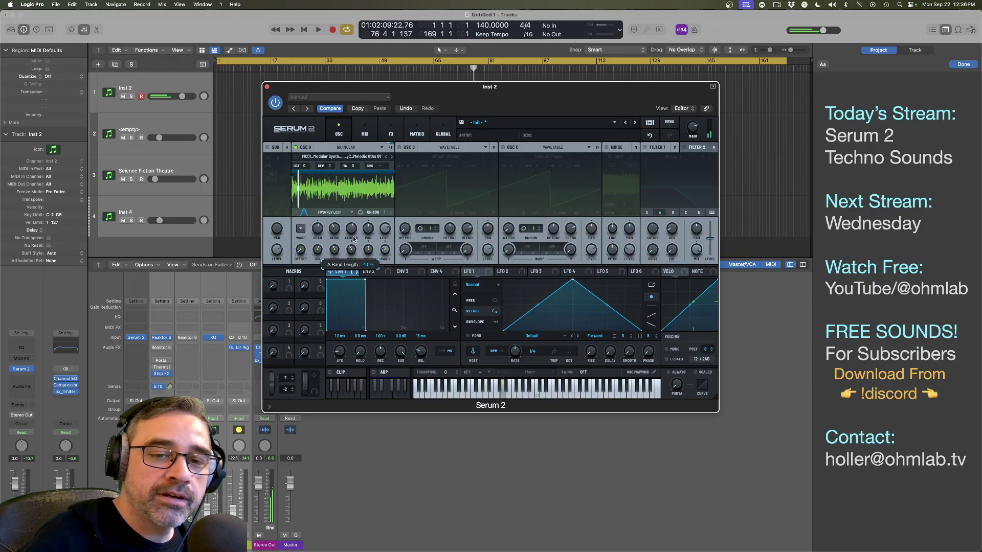
drag(353, 252, 352, 252)
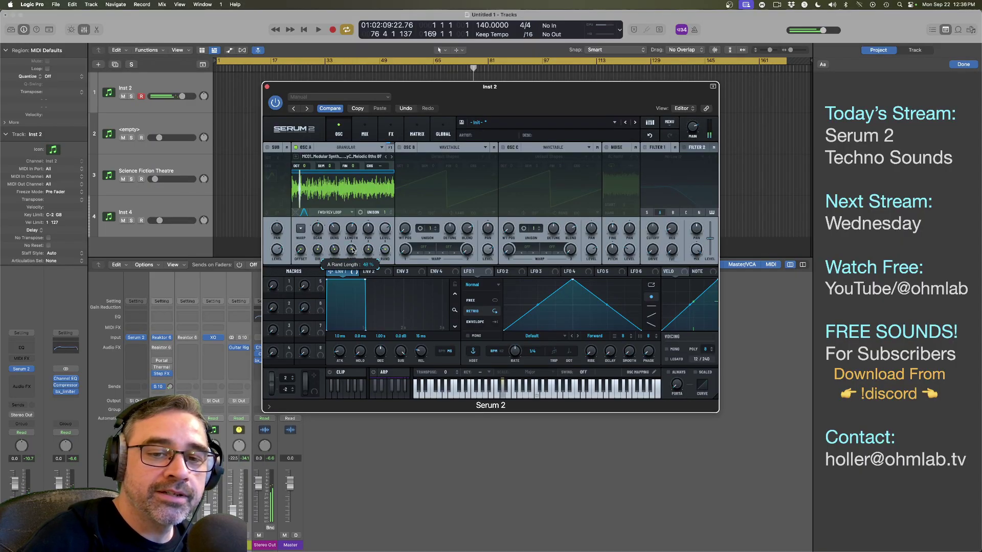
drag(353, 249, 352, 249)
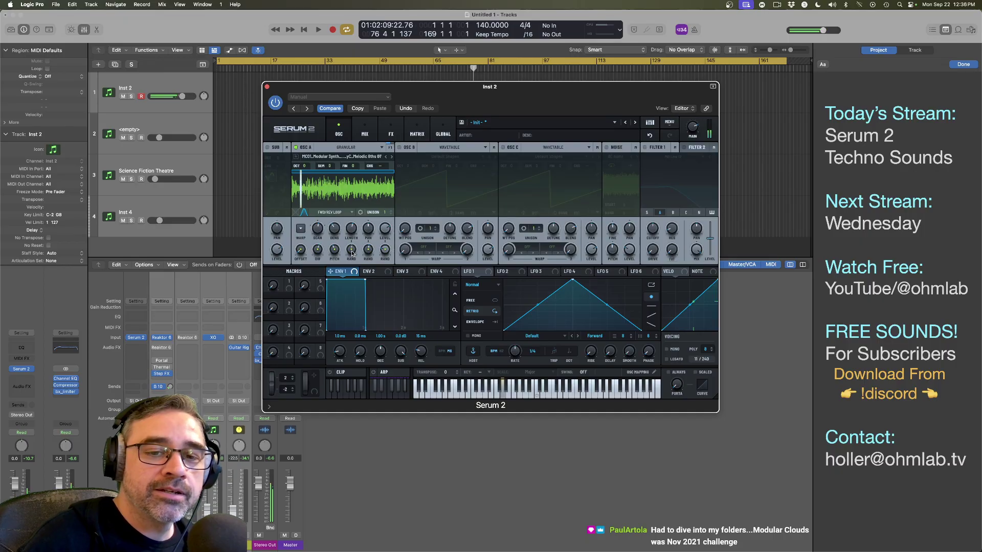
drag(352, 247, 353, 251)
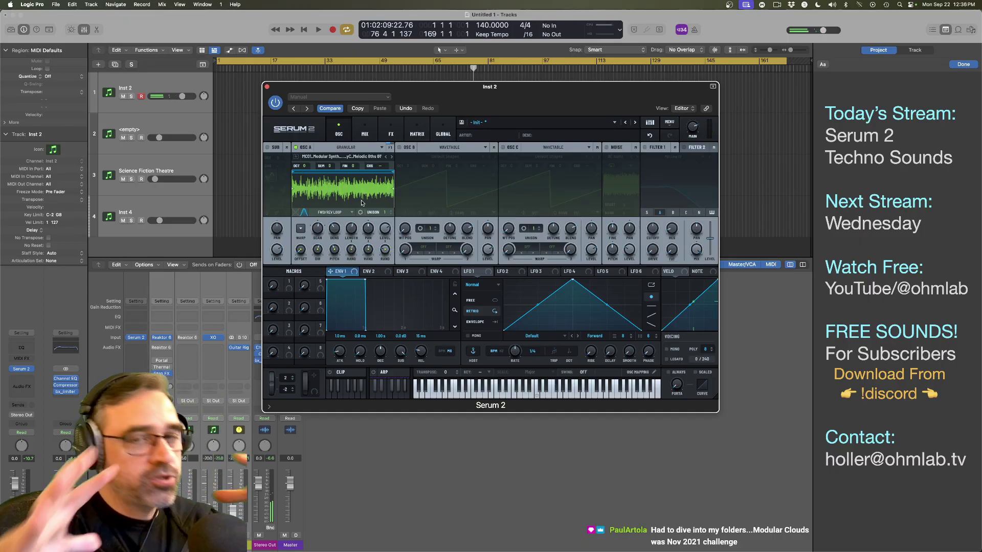
Step: Enable Filter 1 and adjust its cutoff and drive
click(651, 148)
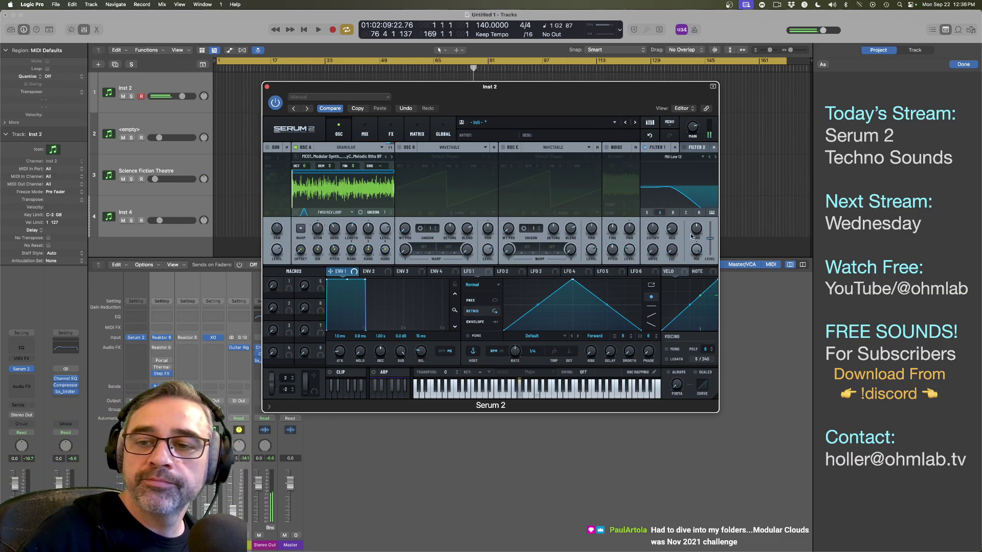
mouse_move(655, 231)
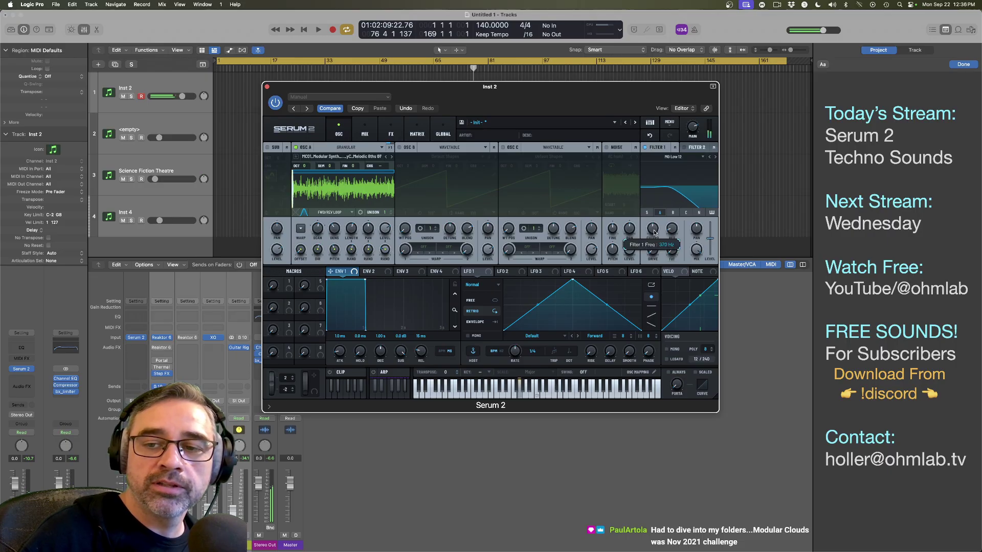
drag(654, 232, 654, 237)
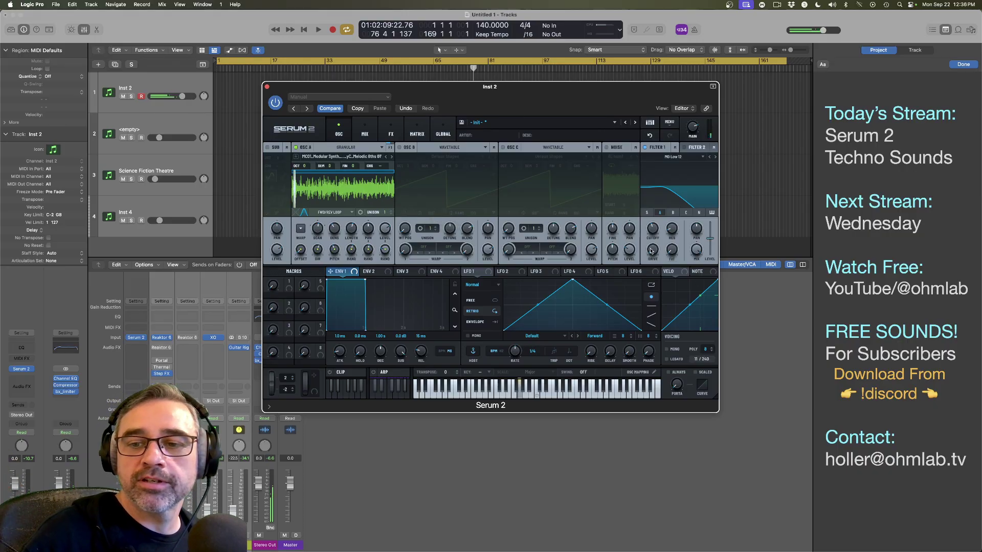
mouse_move(653, 249)
mouse_down()
mouse_move(652, 203)
mouse_move(651, 243)
mouse_up()
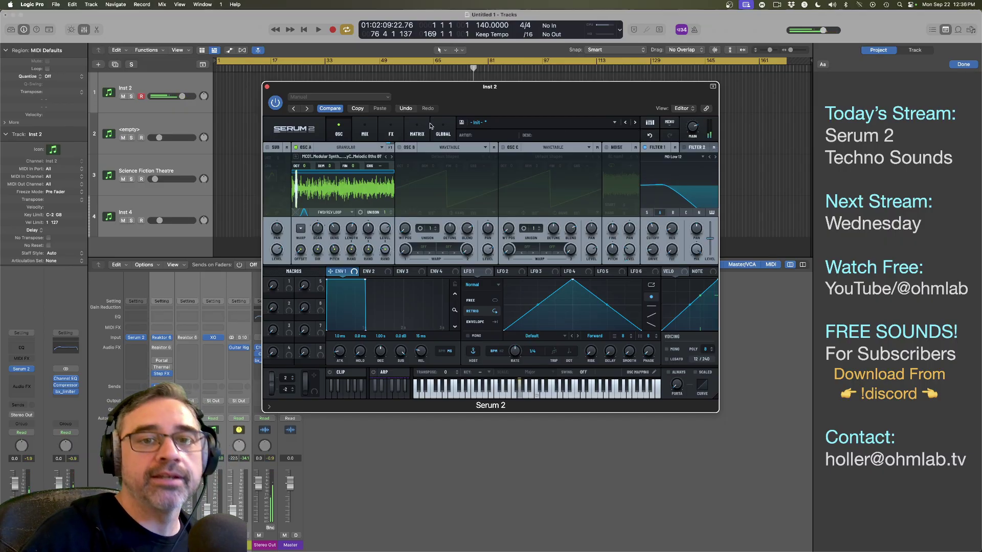
Step: Add a Convolve effect with the factory Massive impulse response Amorphous Space and raise its mix
click(390, 130)
click(271, 161)
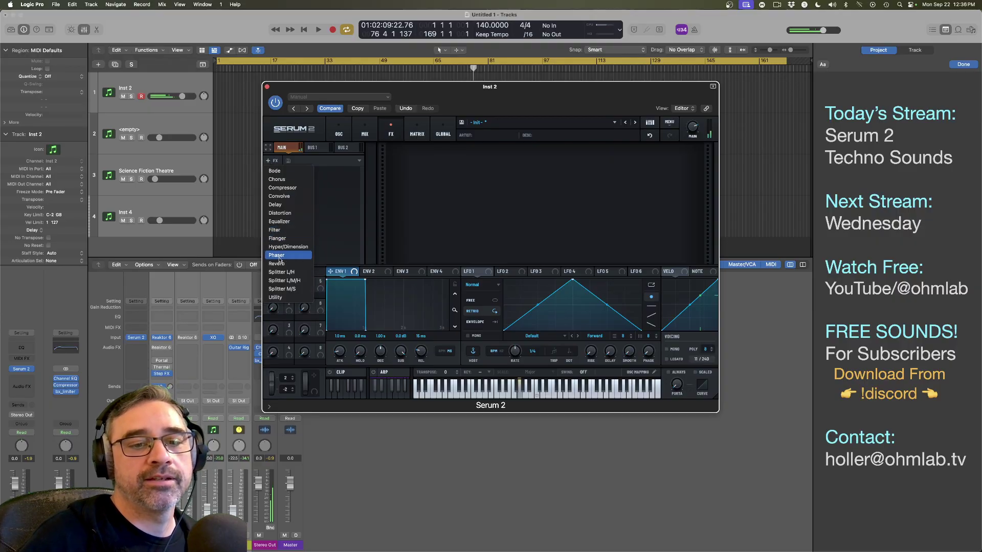
click(285, 198)
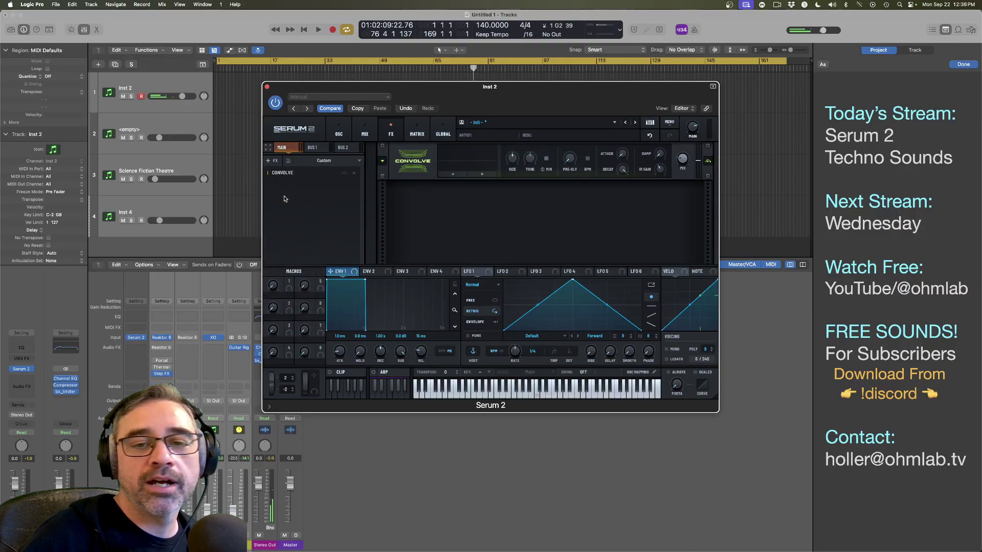
click(467, 167)
mouse_move(465, 174)
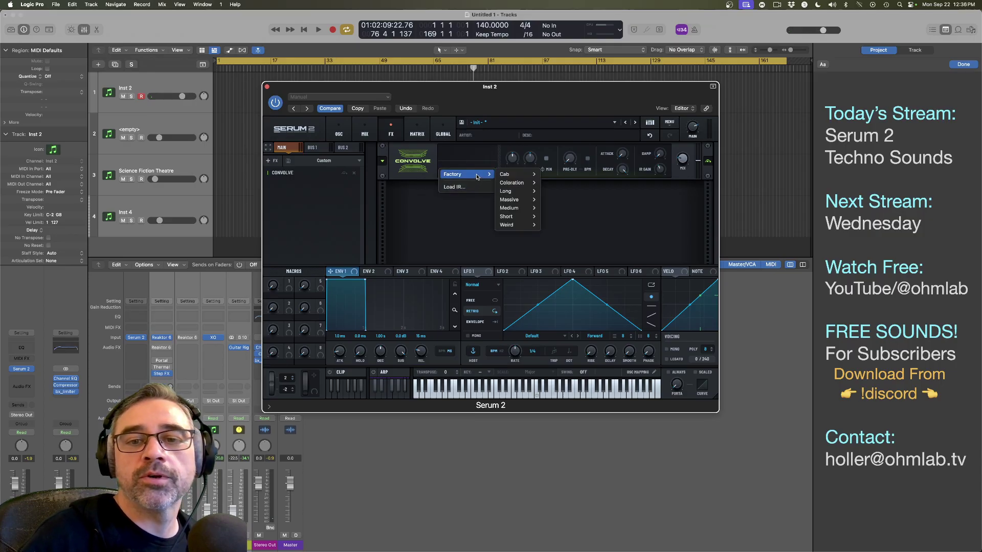
mouse_move(512, 195)
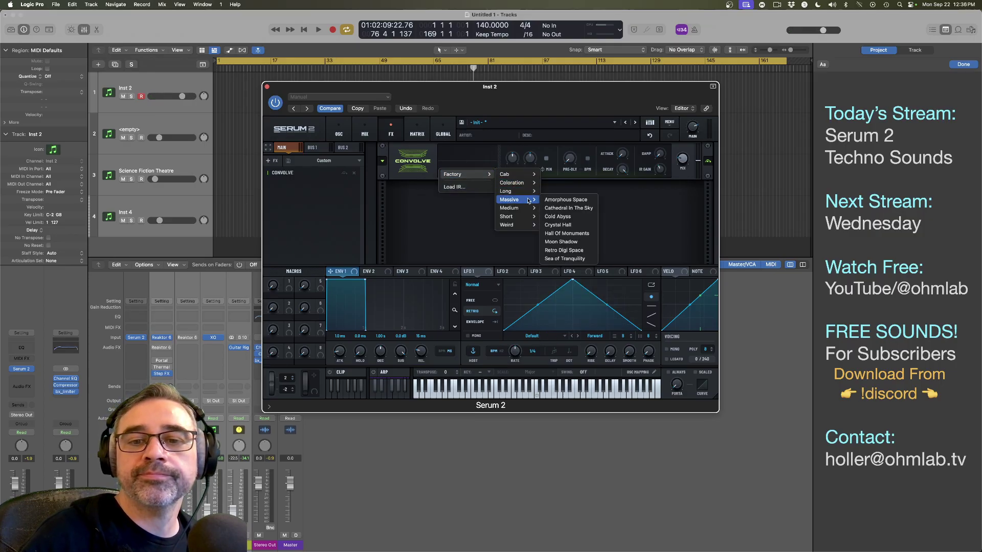
click(563, 205)
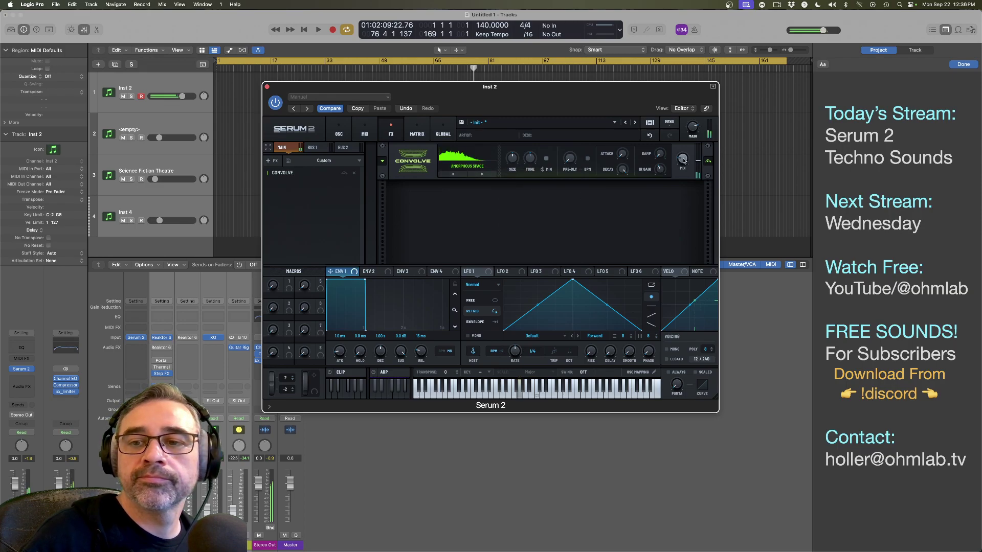
drag(685, 160, 687, 146)
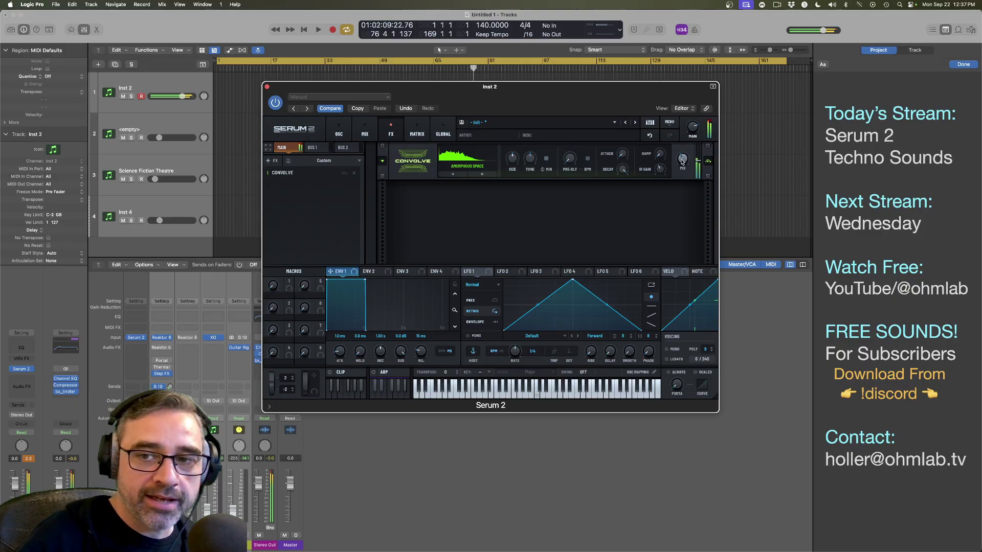
mouse_move(684, 162)
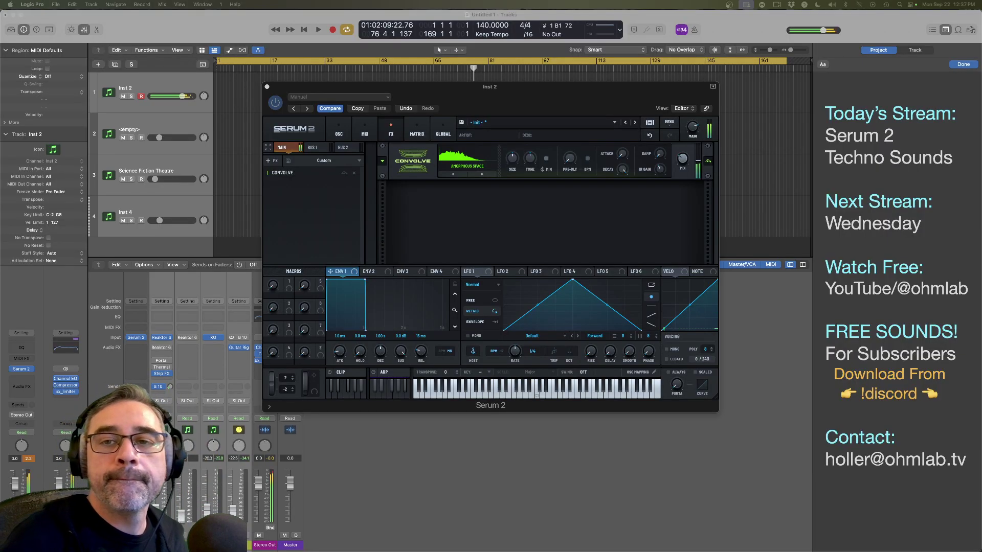
Step: Set oscillator A's unison to 2 voices and lower the unison detune to about 0.08
click(336, 138)
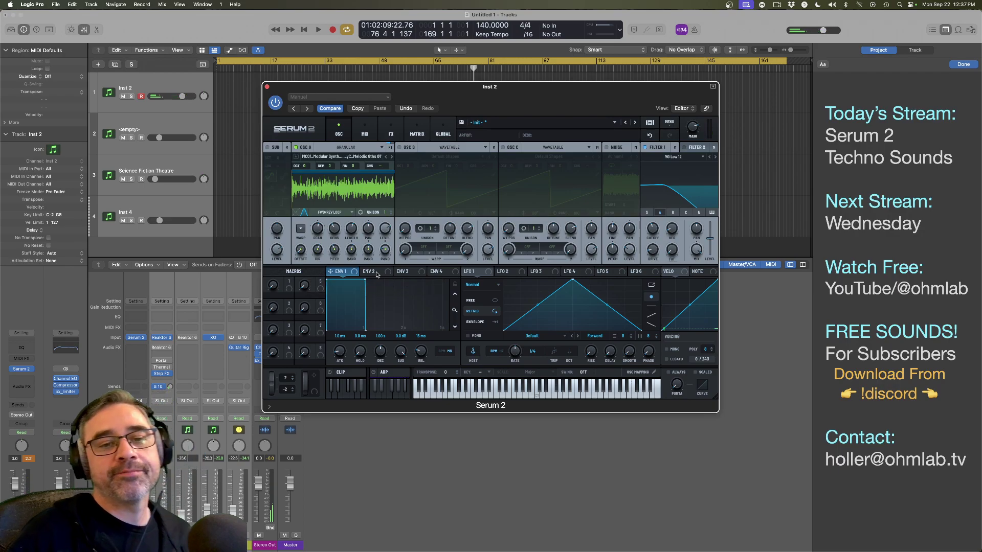
click(387, 210)
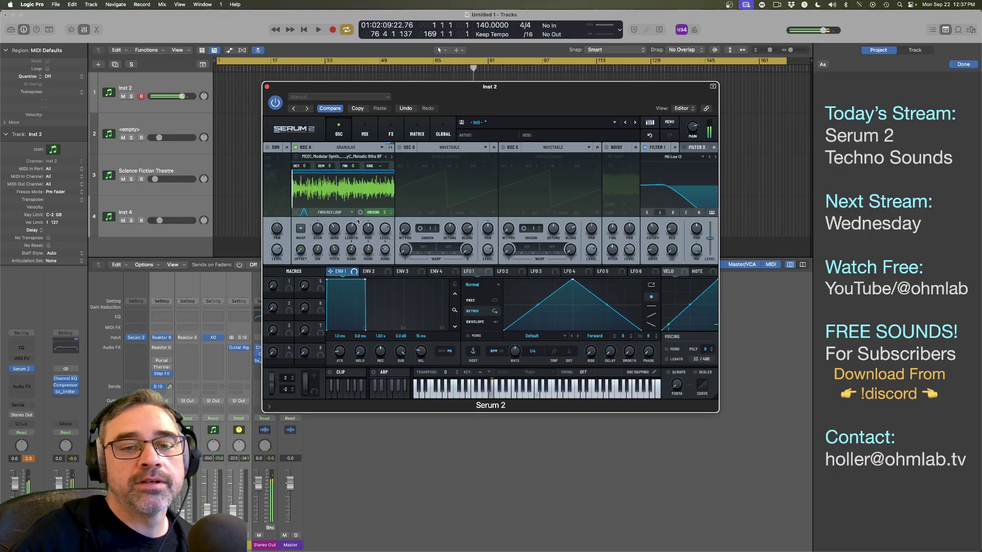
click(361, 212)
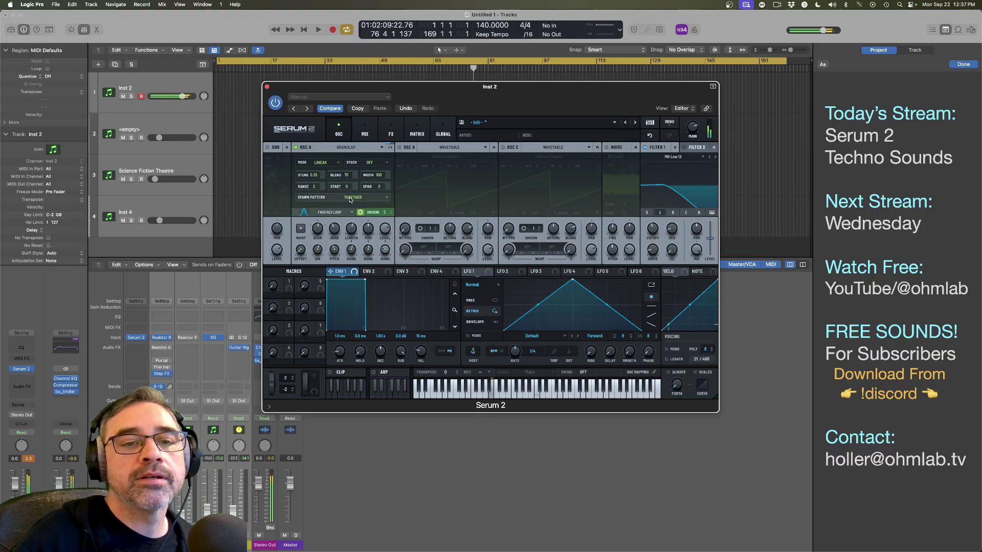
drag(315, 176, 310, 197)
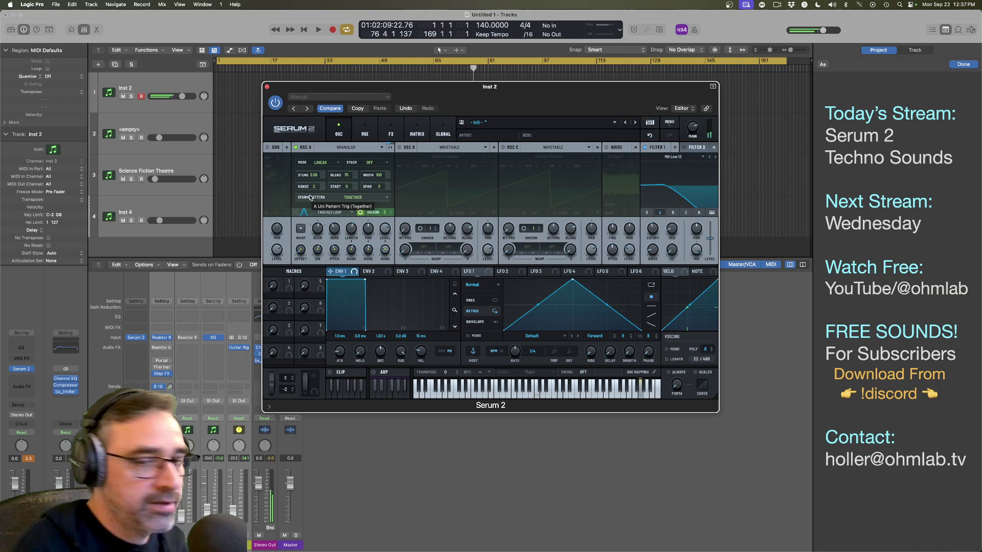
Step: Add a Distortion effect set to Sine Shaper after Convolve and reduce the Convolve size
click(391, 132)
click(274, 162)
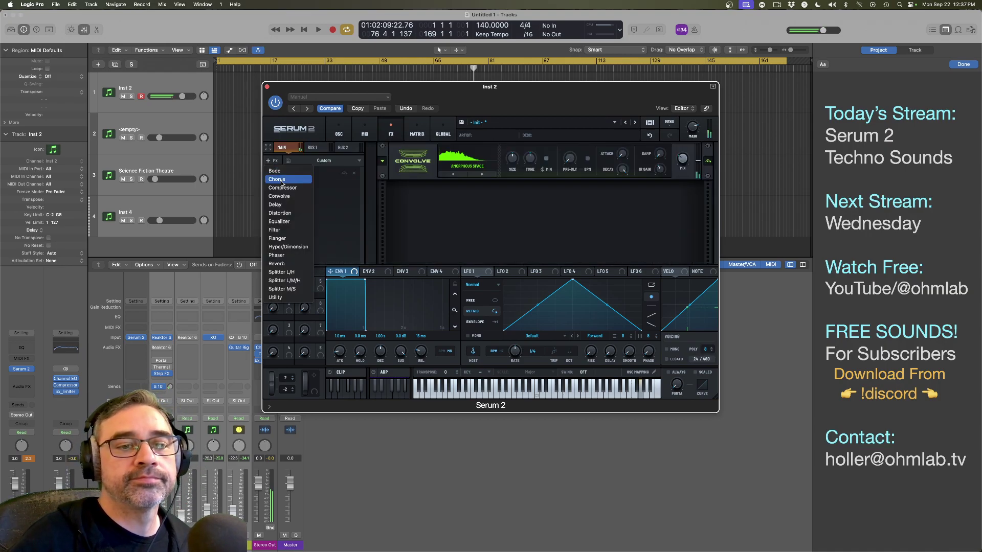
click(279, 213)
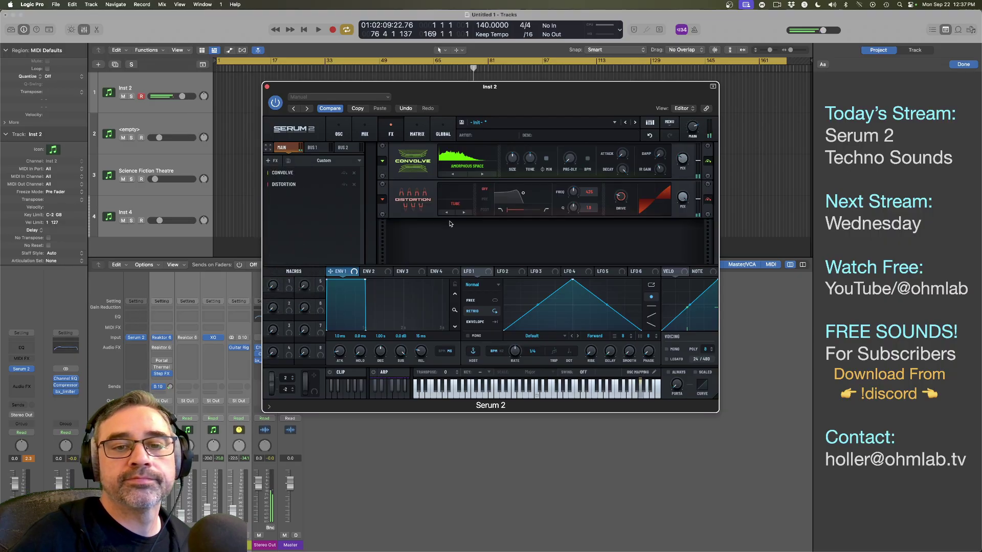
click(455, 206)
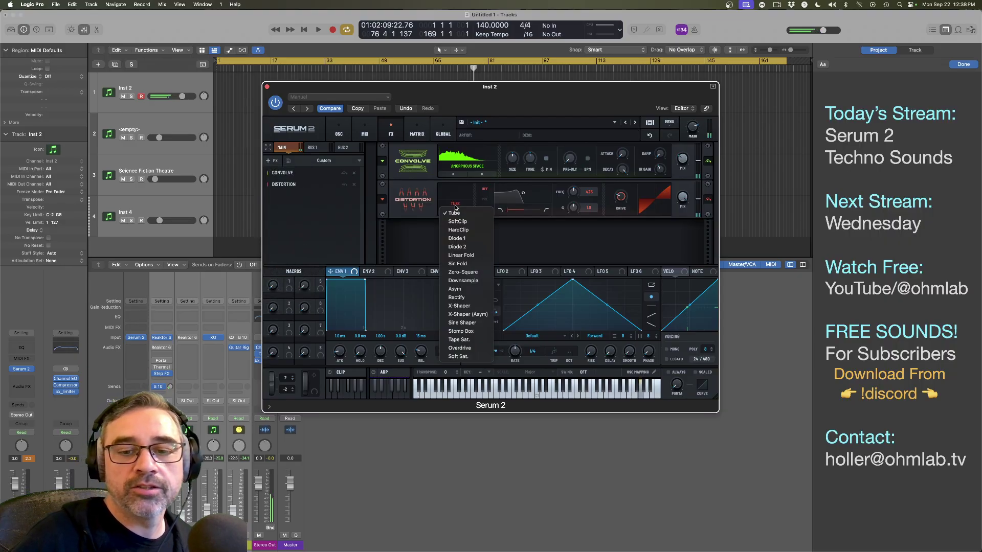
click(469, 322)
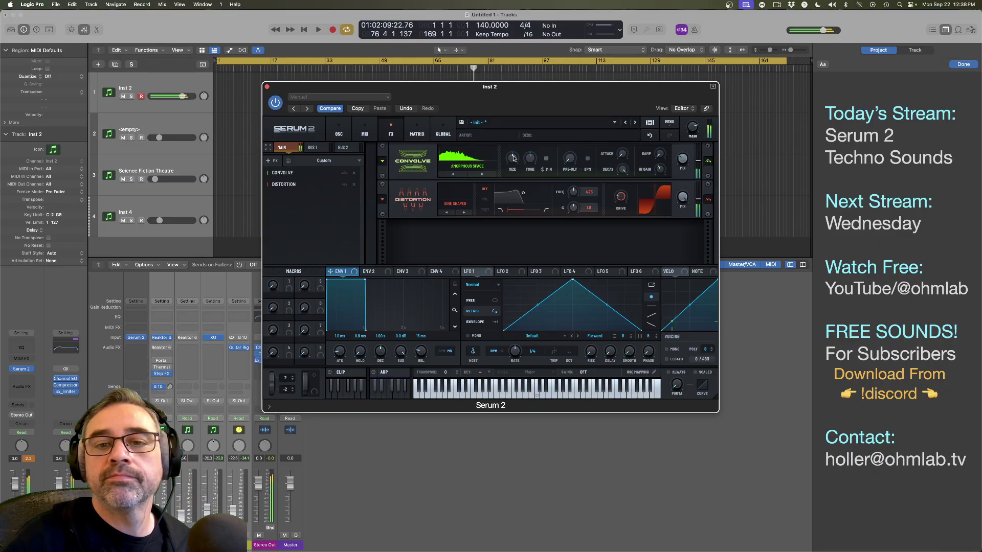
mouse_move(514, 159)
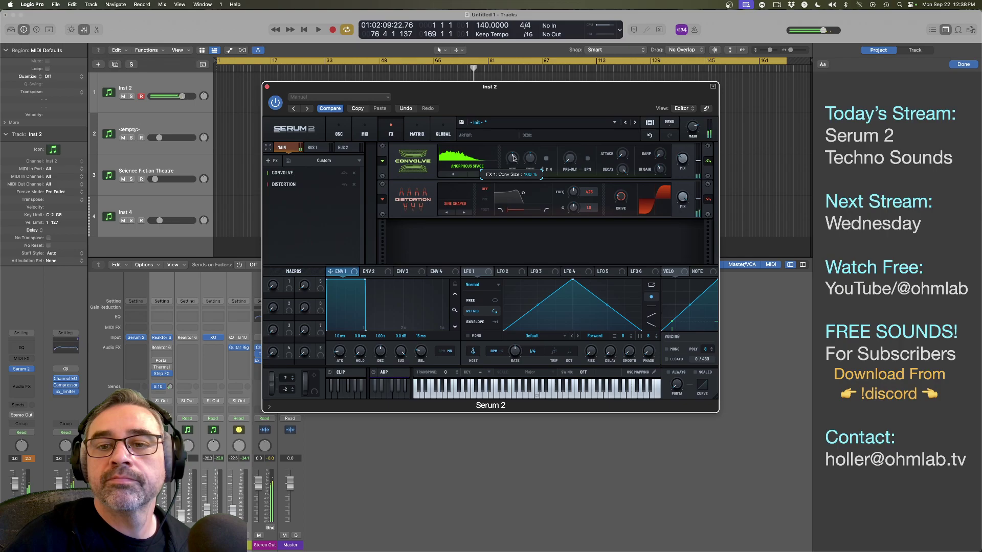
drag(514, 159, 514, 182)
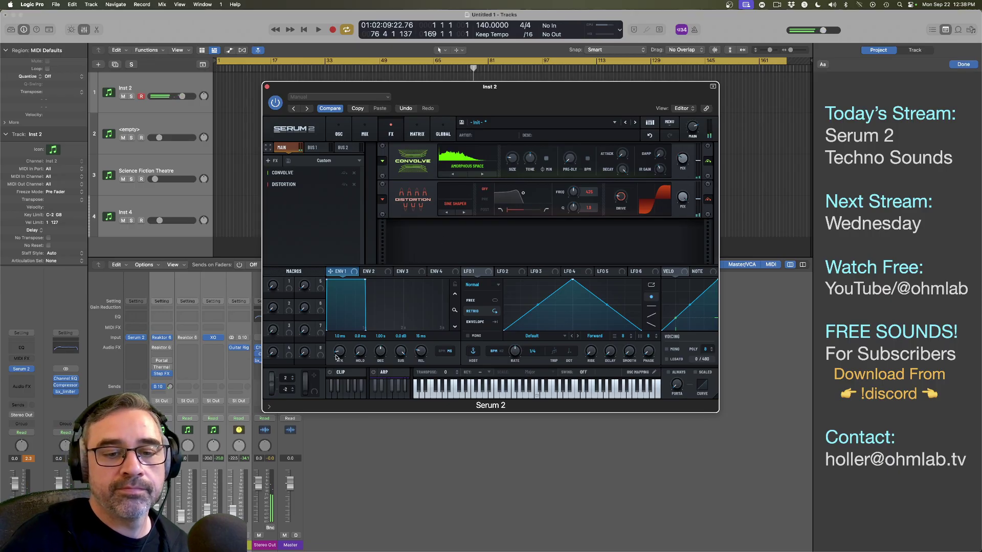
Step: Lengthen Envelope 1's attack and release, and load the Modular Clouds Melodic 32nds 04 loop from Finder into oscillator A
drag(336, 356, 424, 335)
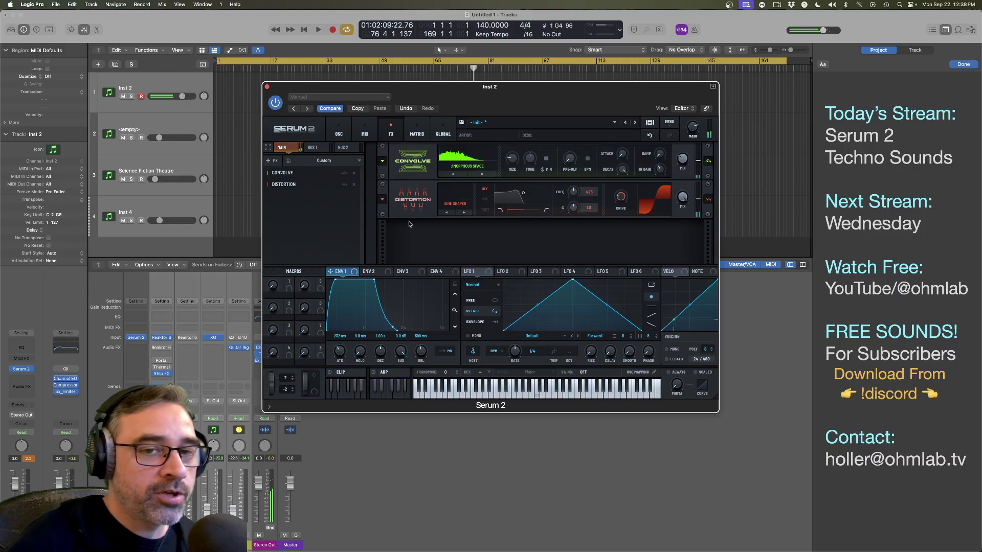
click(340, 131)
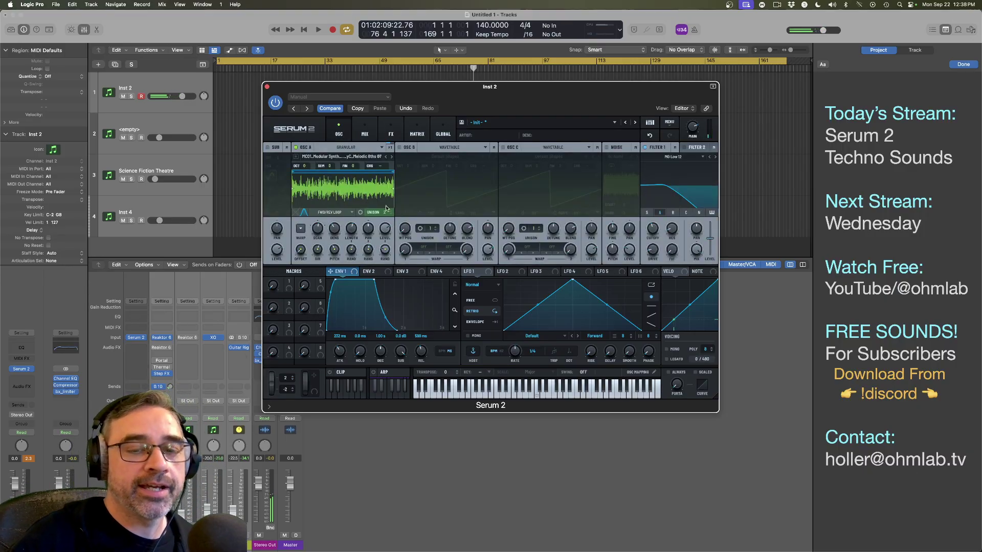
key(super+Tab)
click(373, 288)
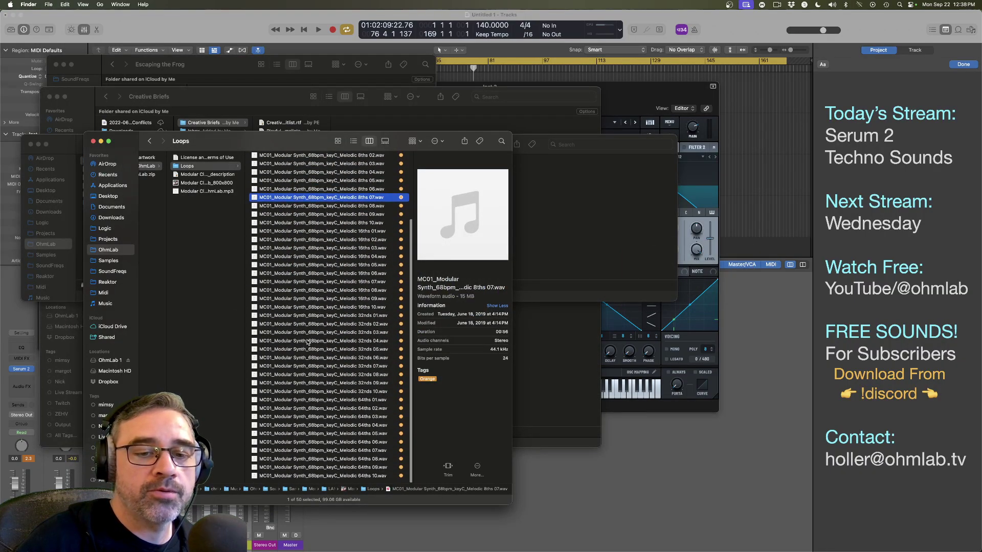
drag(307, 343, 324, 199)
key(super+Tab)
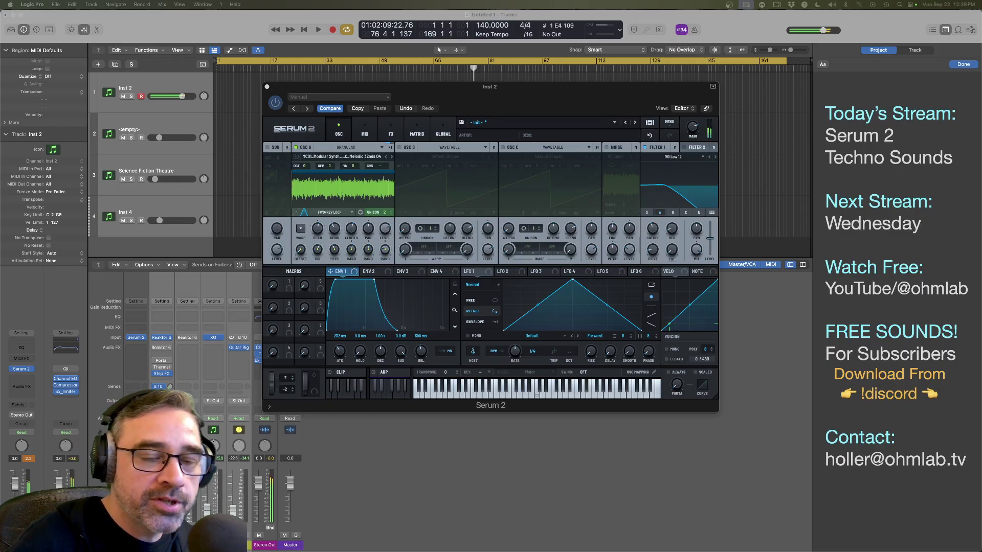
Step: Insert the oeksound soothe2 plug-in as an audio effect on the Inst 2 channel strip
click(28, 387)
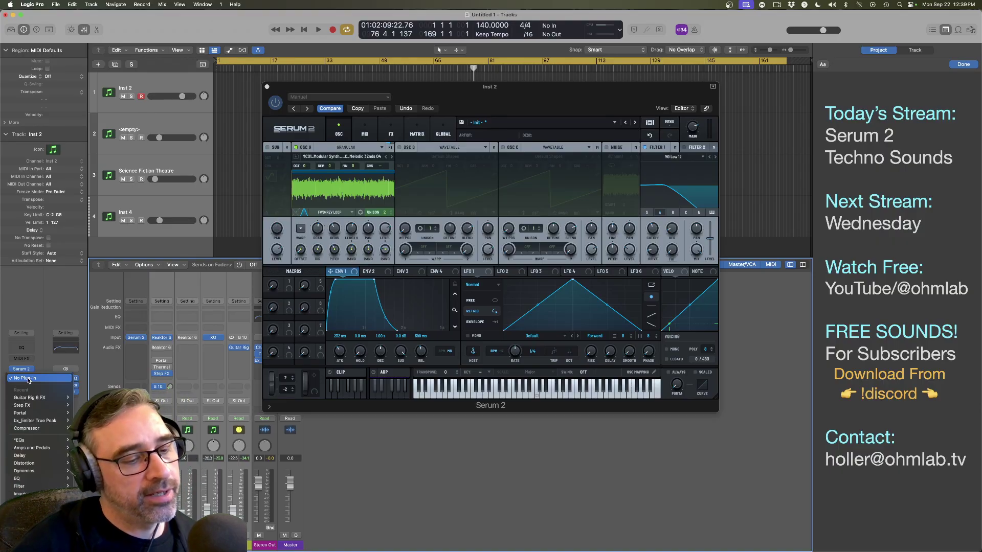
mouse_move(33, 442)
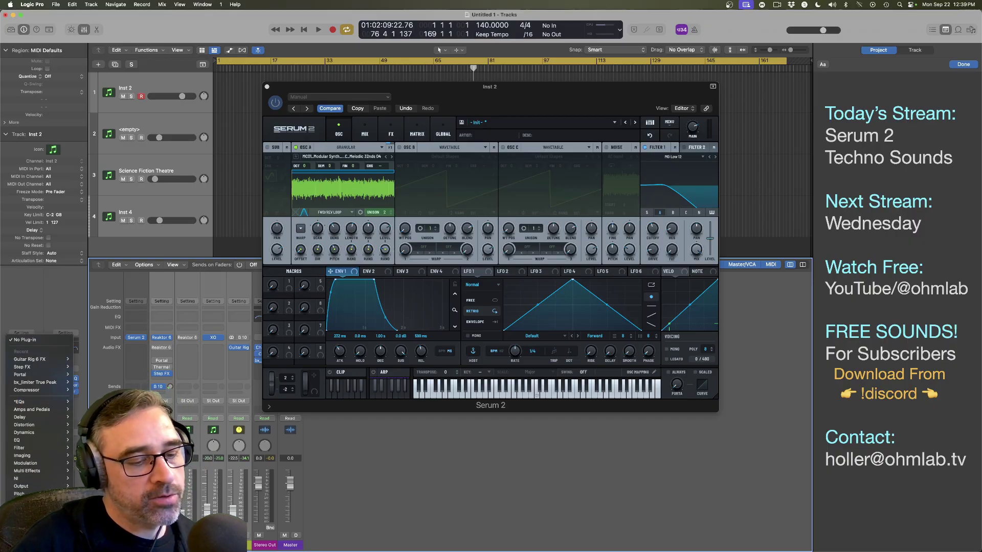
mouse_move(21, 541)
mouse_move(111, 370)
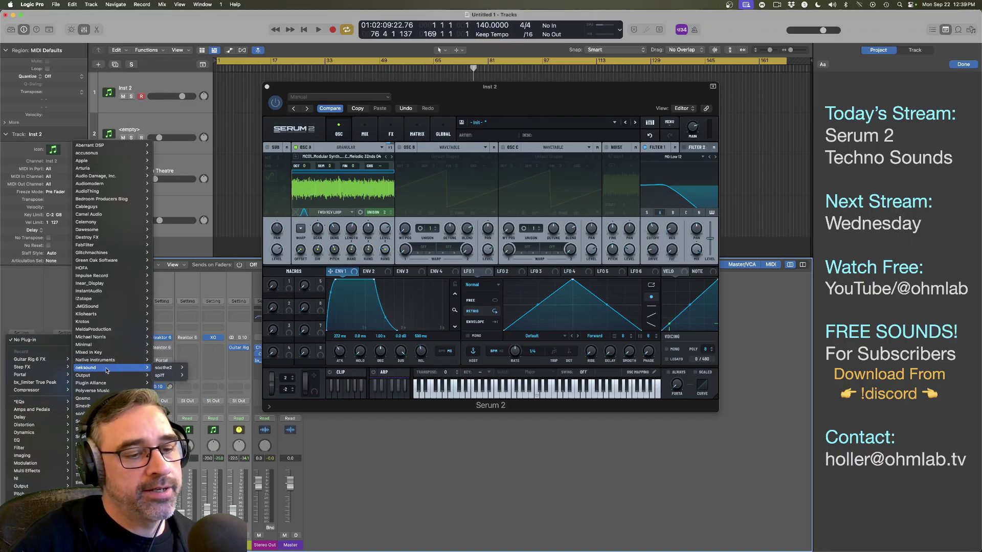
mouse_move(164, 368)
click(201, 368)
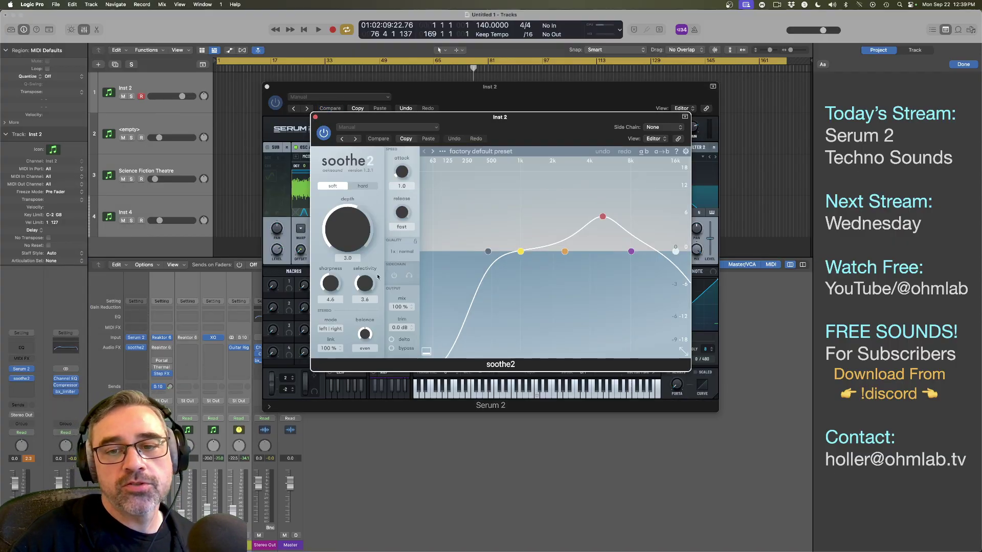
Step: Move soothe2's band 3 to about 963 Hz with 10 dB sensitivity, set the low cut to about 304 Hz, and close the plug-in window
drag(602, 217, 515, 201)
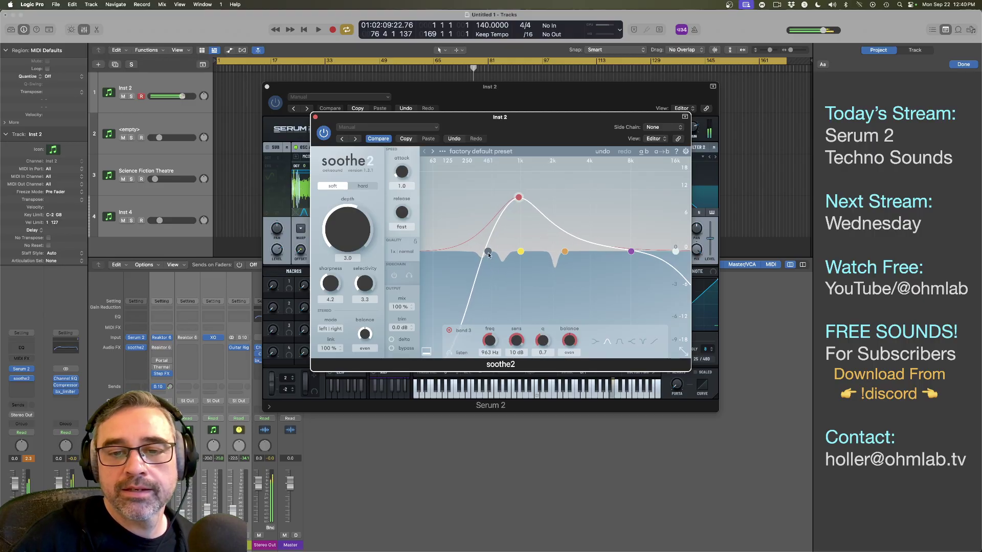
drag(487, 251, 474, 253)
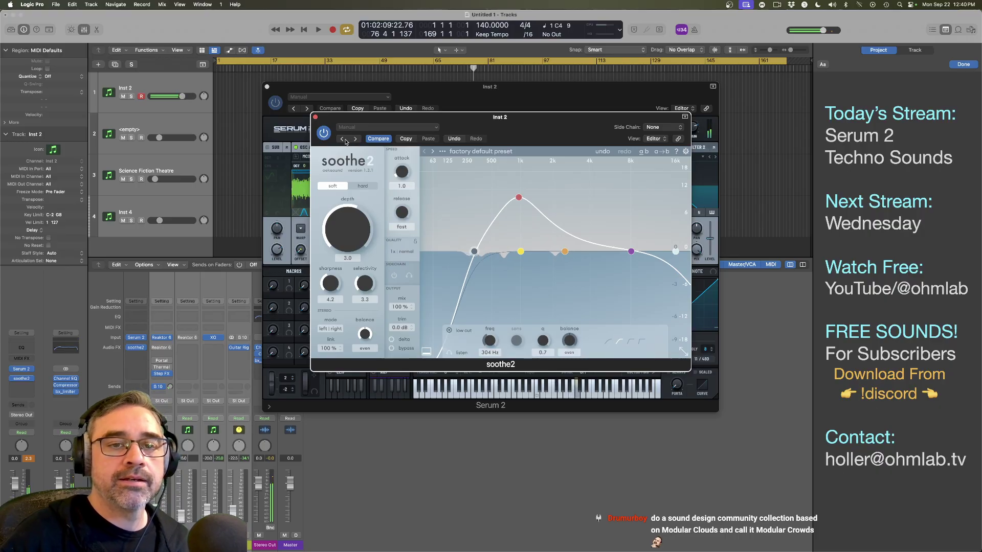
click(316, 118)
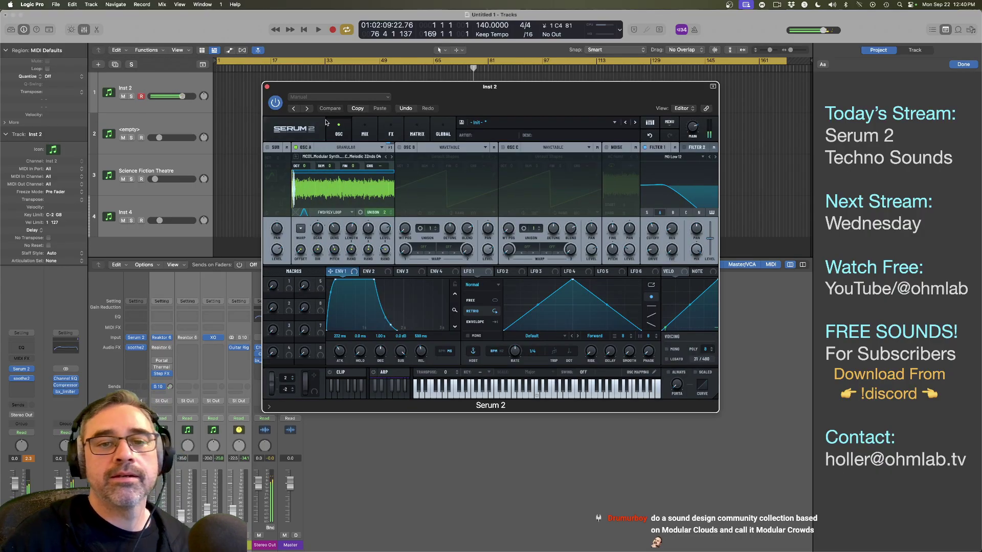
Step: Remove the Convolve effect from the Serum 2 effects chain and reduce the Distortion mix
click(391, 132)
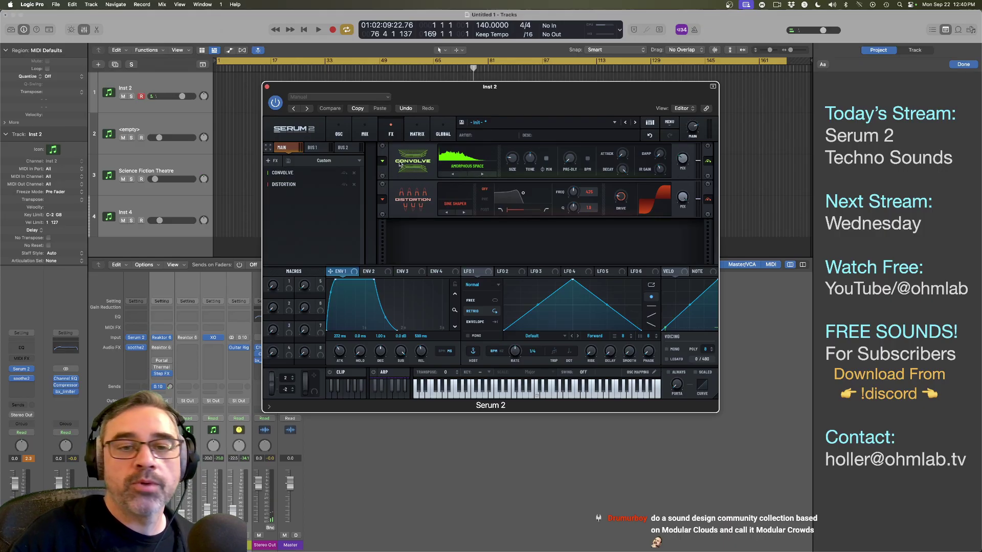
click(354, 173)
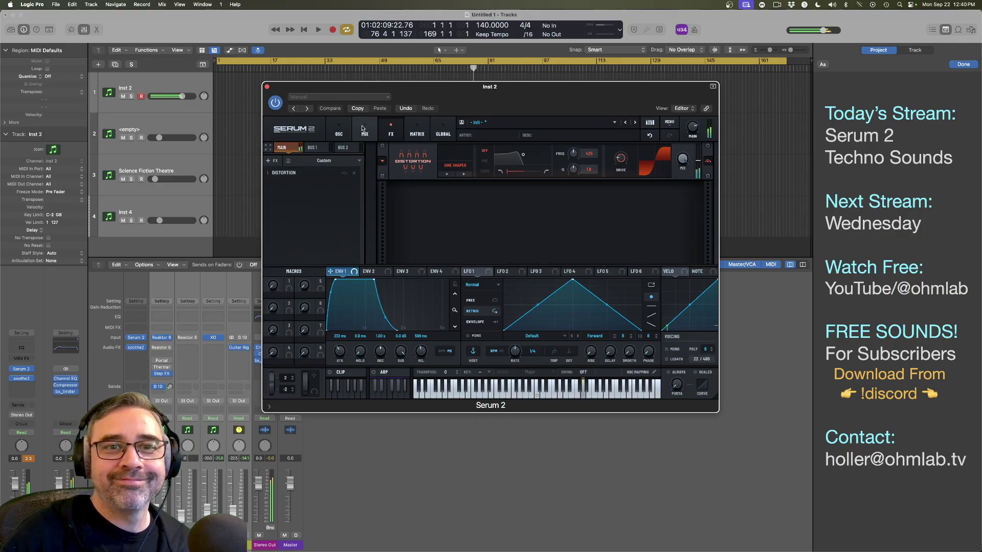
drag(681, 166, 684, 229)
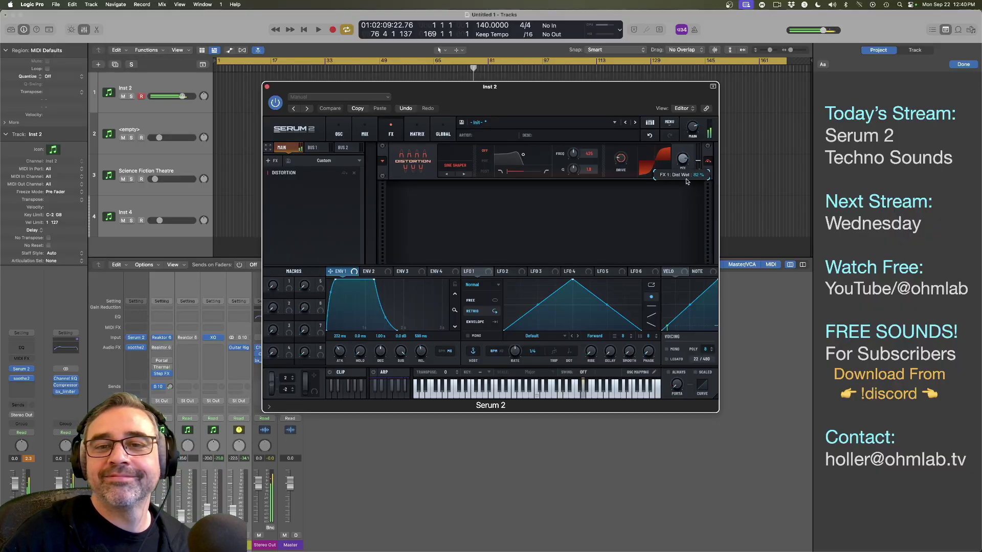
Step: Set the Distortion filter to Pre, shift its response toward high-pass, and set its Q to about 0.4
click(486, 162)
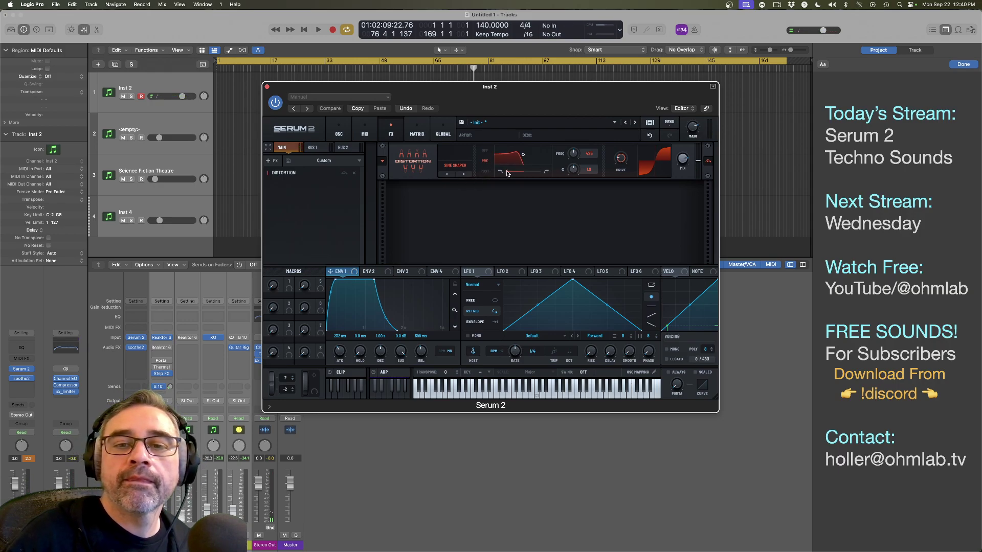
drag(506, 173, 590, 174)
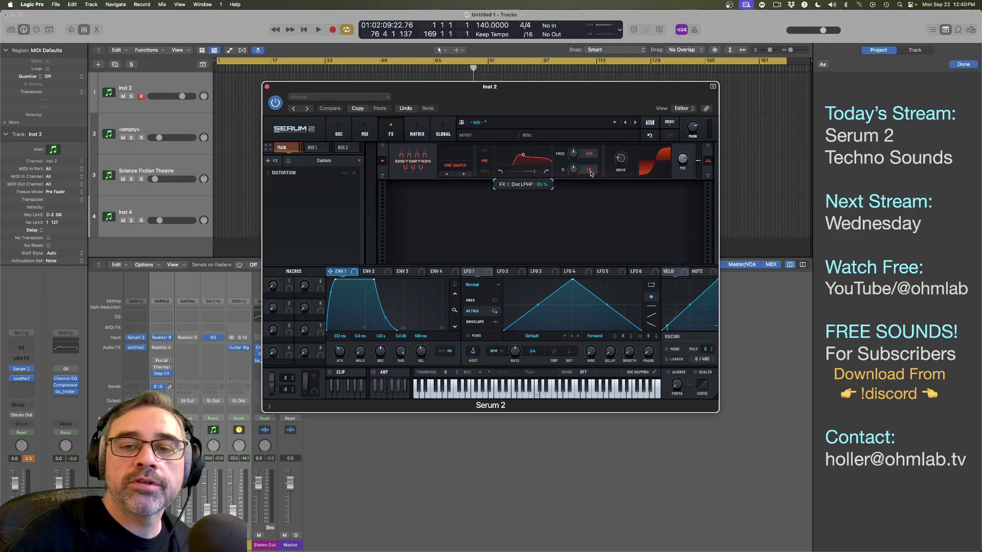
drag(586, 173, 600, 174)
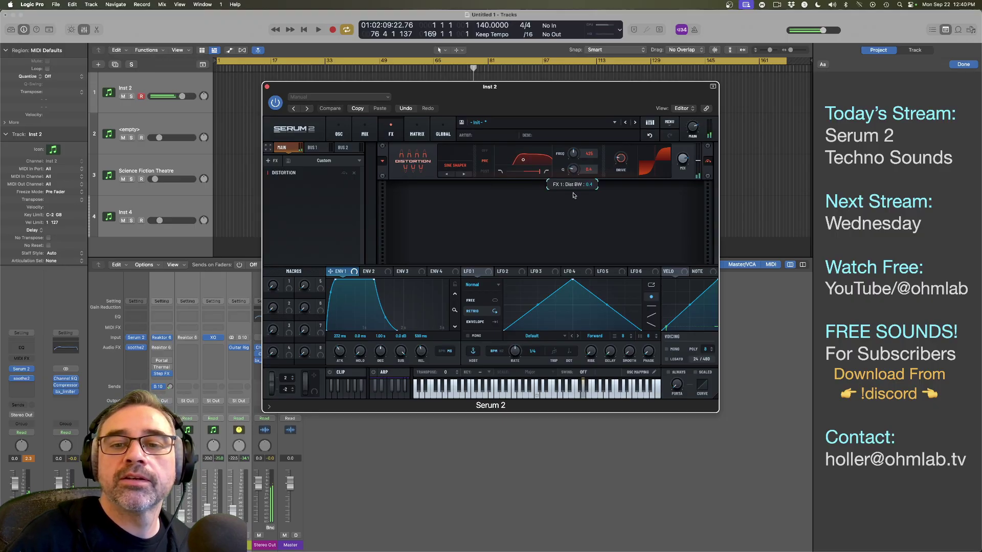
Step: Sweep the Distortion pre-filter's frequency up and down and settle on a lower setting
drag(572, 156, 571, 162)
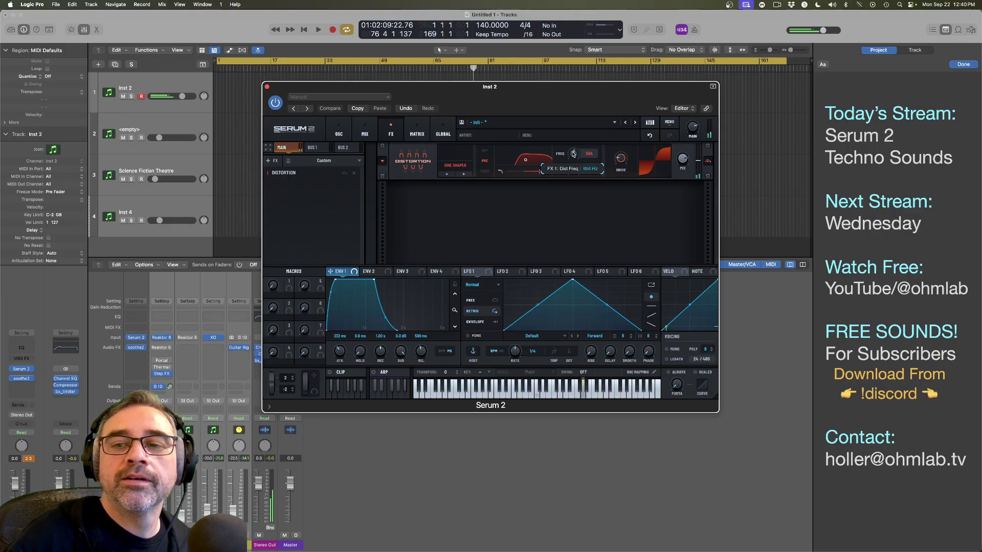
drag(573, 154, 573, 157)
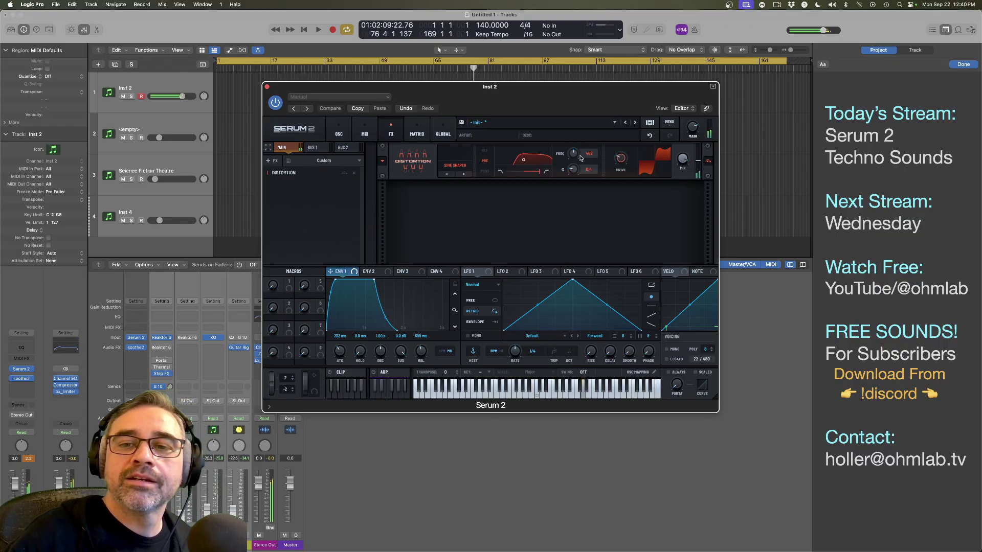
drag(573, 154, 574, 157)
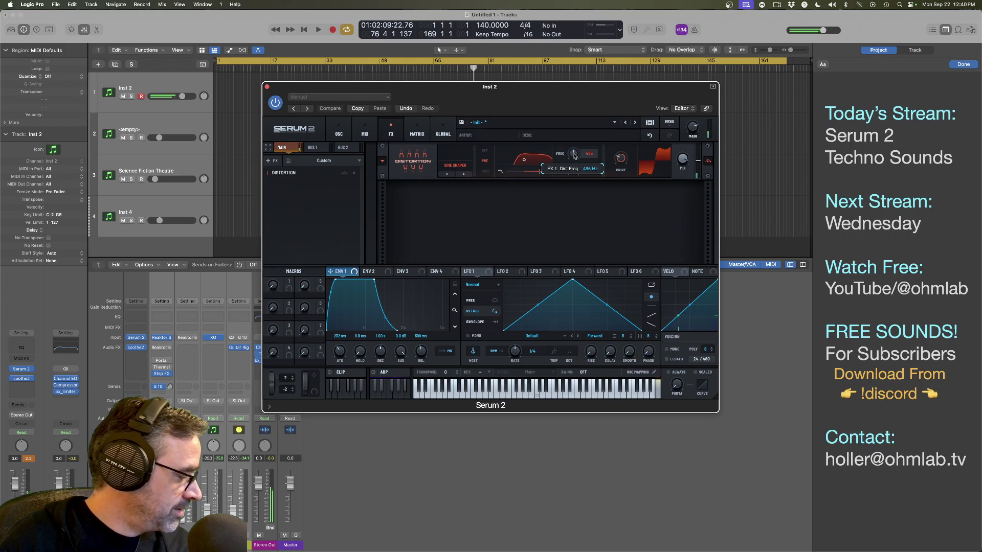
mouse_move(574, 156)
mouse_down()
mouse_move(571, 172)
mouse_move(571, 156)
mouse_up()
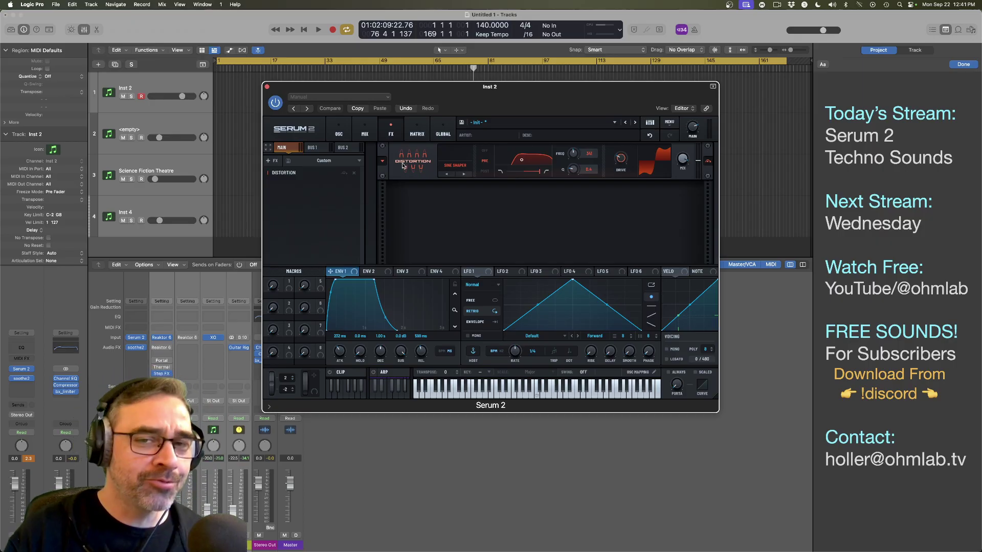
Step: Replace oscillator A's sample with the Modular Clouds Melodic 16ths 08 loop from the Finder Loops folder
key(super+Tab)
key(super+Tab)
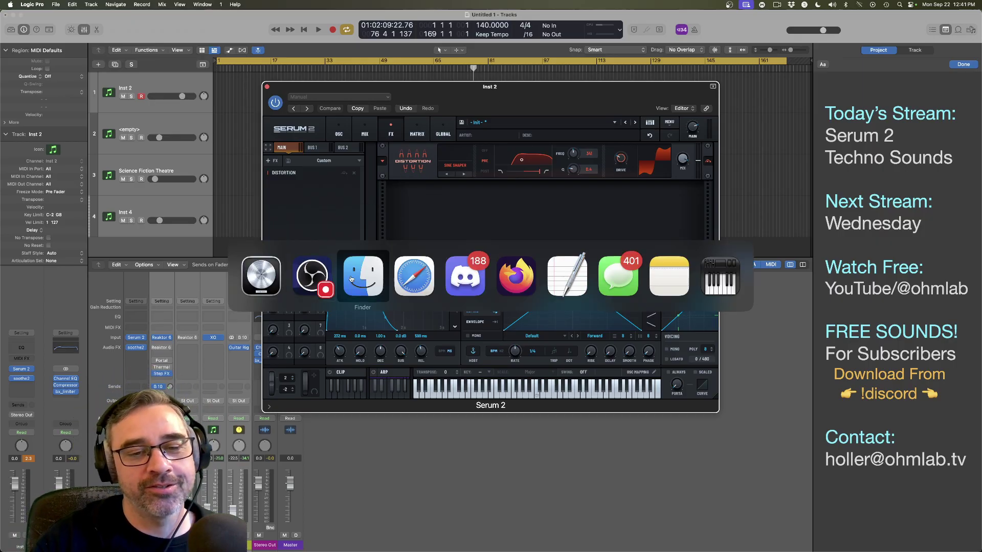
scroll(327, 324, down, 3)
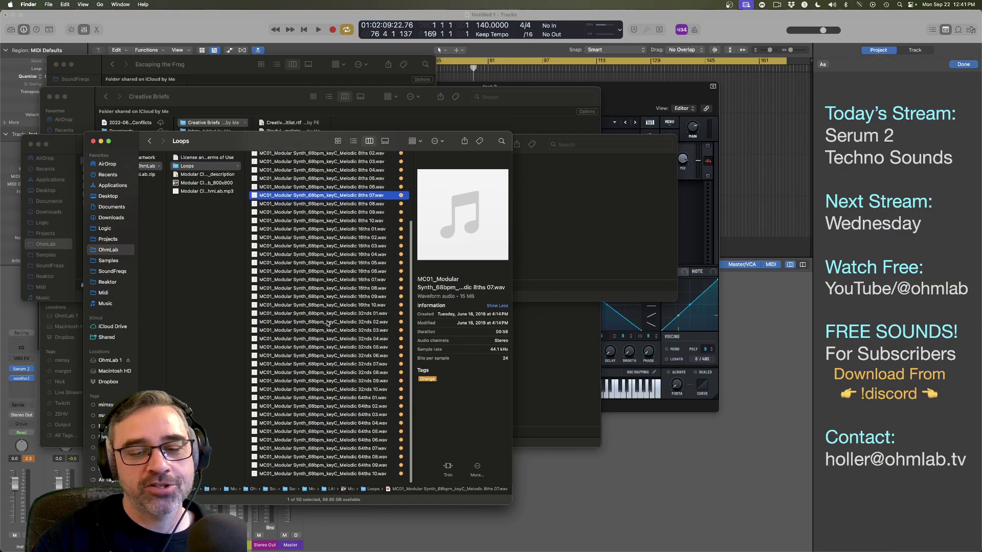
click(313, 291)
drag(314, 291, 339, 191)
key(super+Tab)
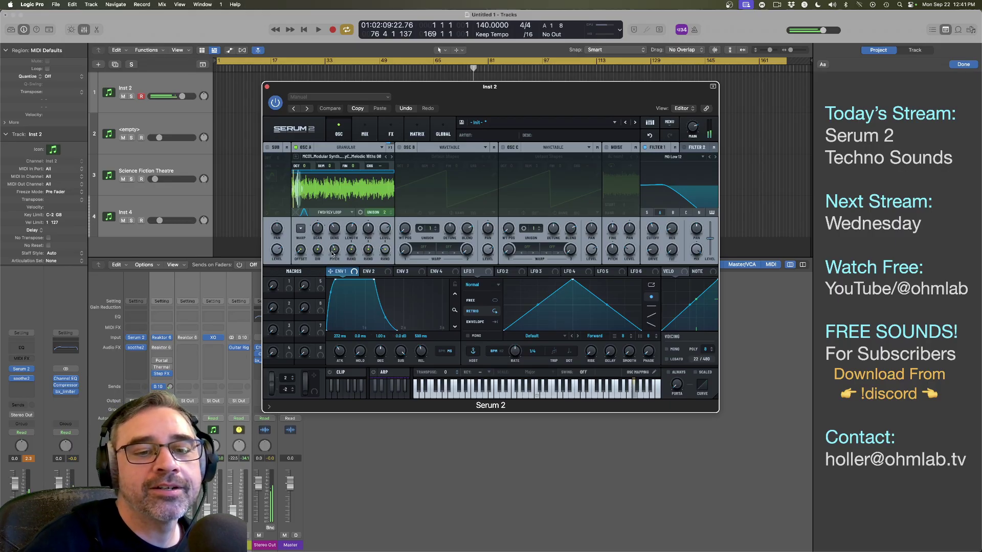
Step: Reduce oscillator A's random direction amount and adjust its scan rate and grain length
drag(317, 251, 319, 287)
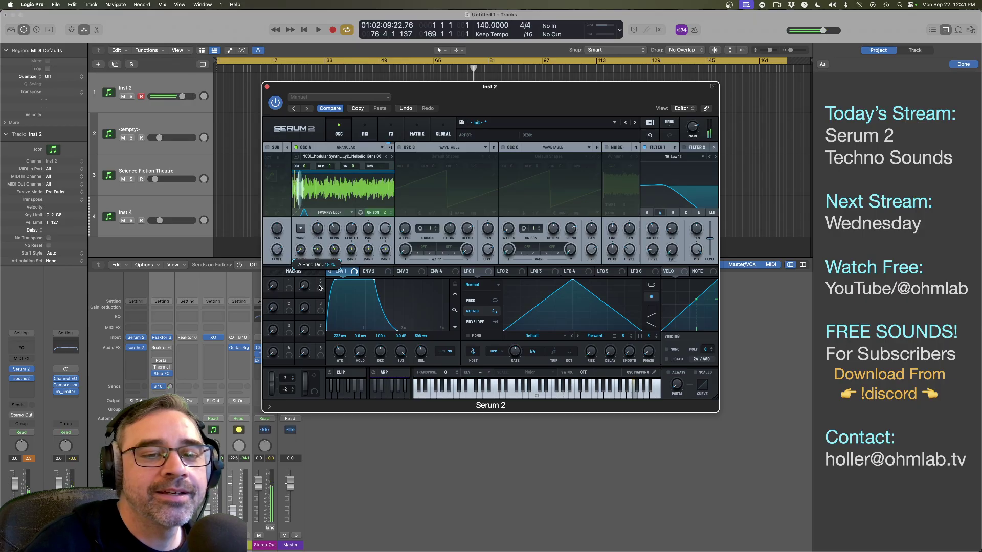
drag(319, 229, 323, 220)
mouse_move(338, 254)
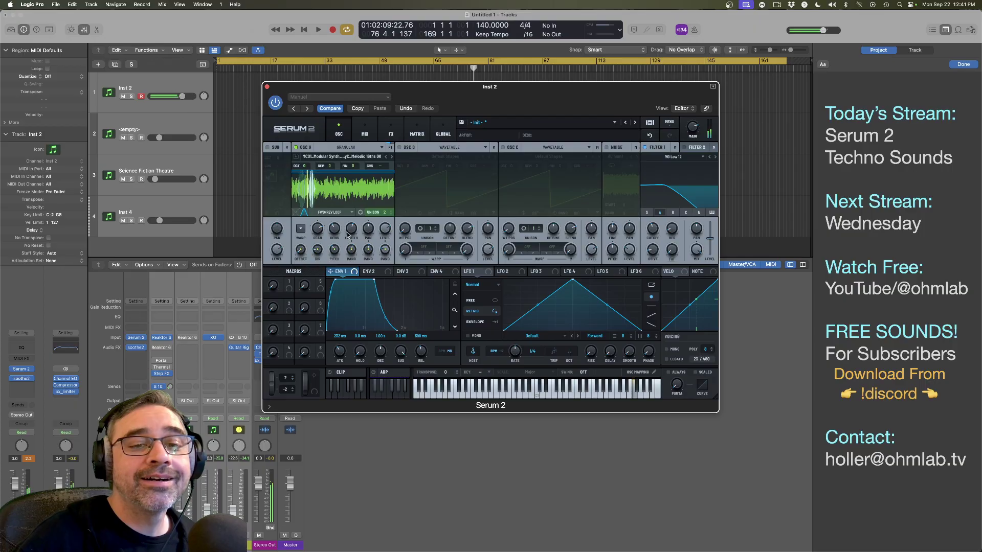
mouse_move(351, 235)
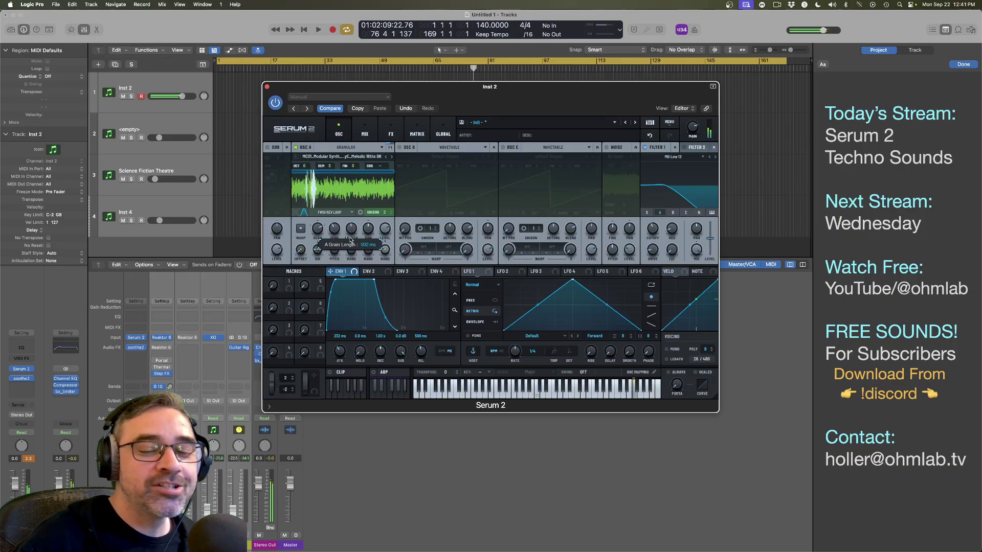
drag(351, 240, 351, 240)
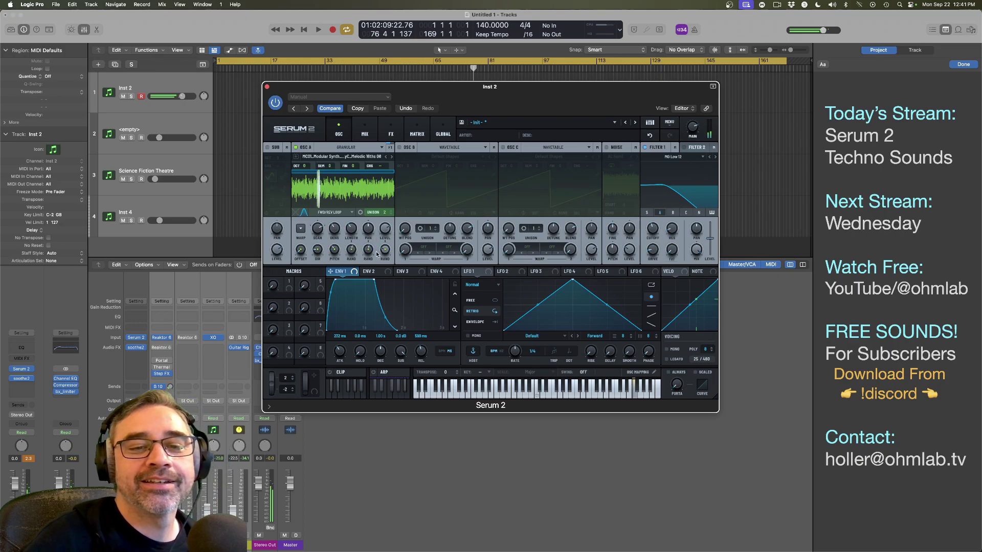
Step: Lower oscillator A's grain length and direction randomization, and readjust the scan rate
drag(353, 252, 354, 289)
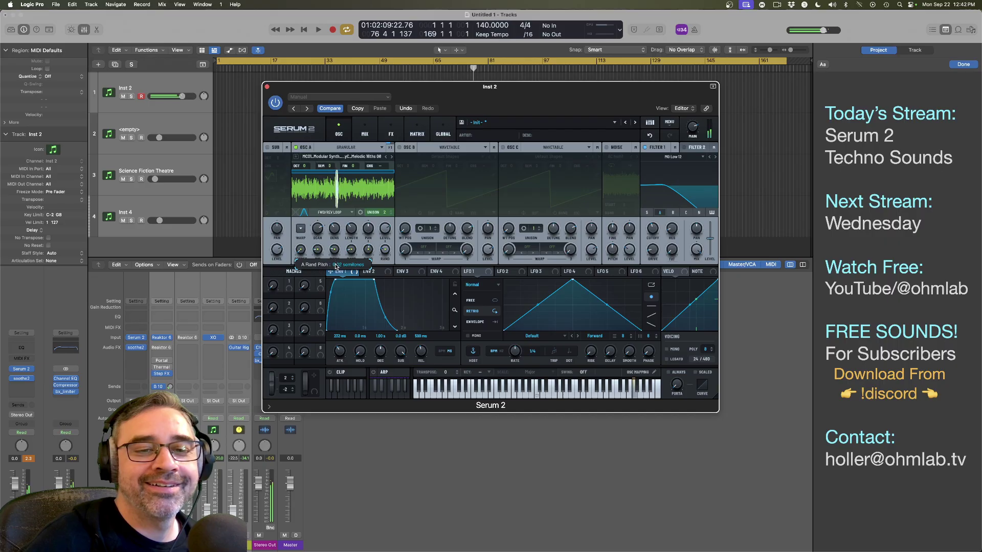
drag(317, 254, 321, 270)
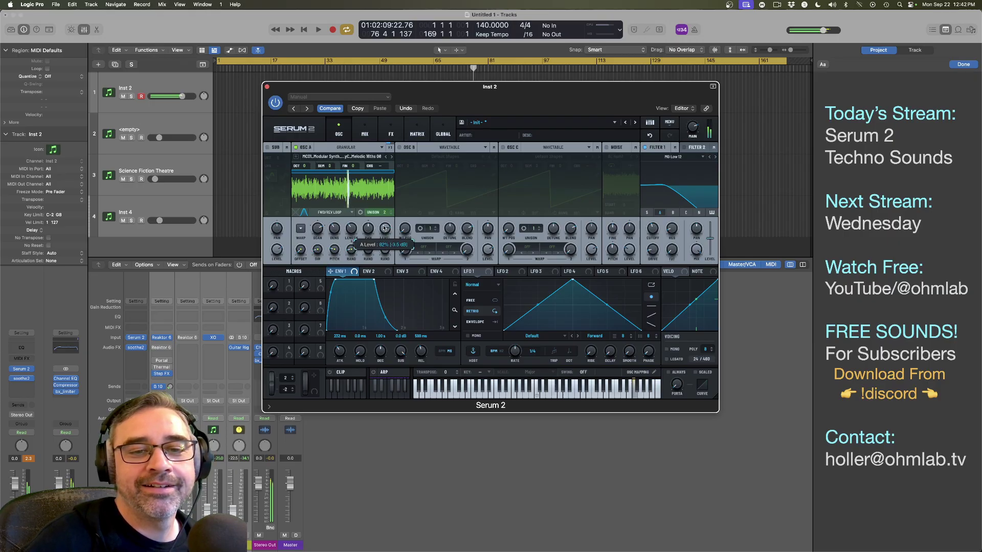
mouse_move(318, 232)
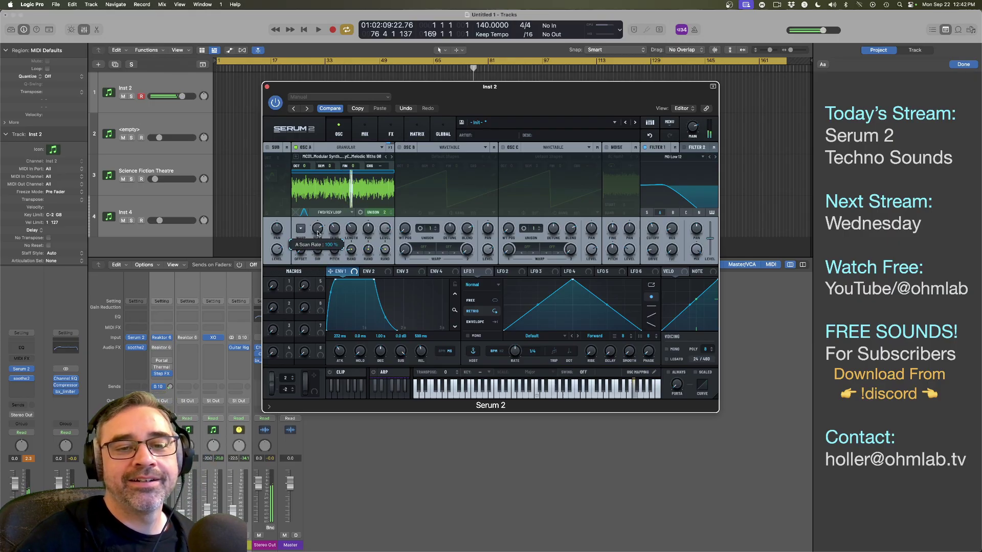
mouse_move(317, 229)
mouse_down()
mouse_move(319, 211)
mouse_move(317, 233)
mouse_up()
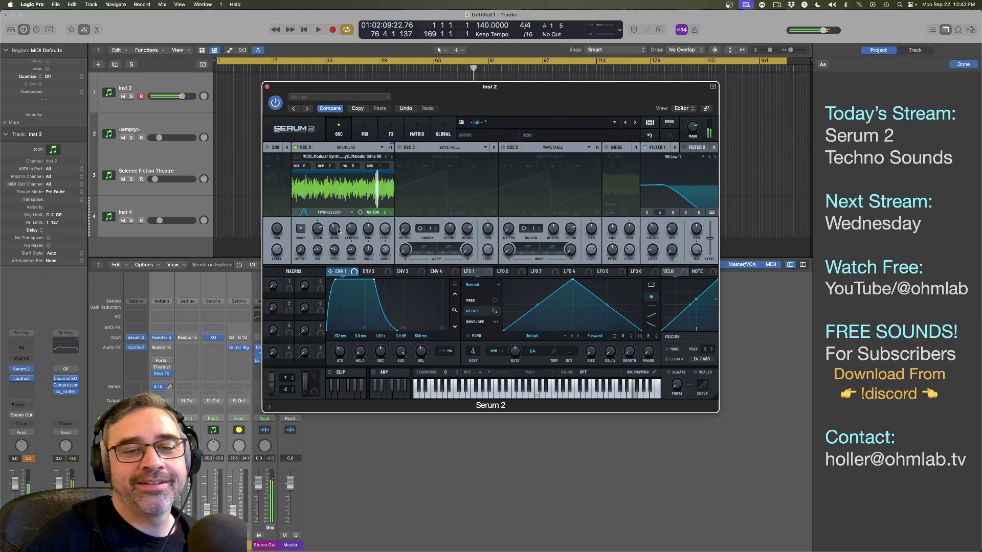
Step: Drop oscillator A's grain density to about 1.72 grains and raise it again to compare textures
mouse_move(338, 232)
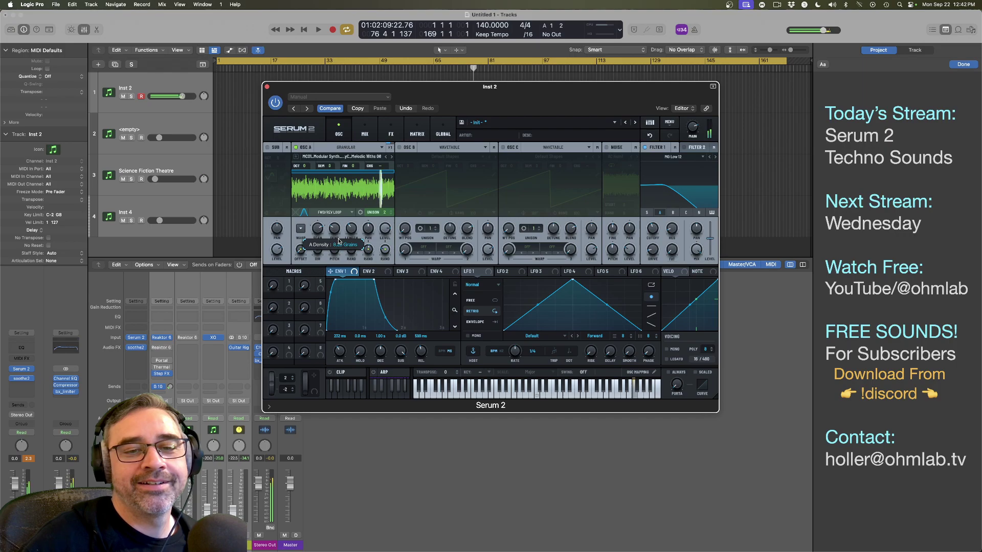
drag(340, 254, 333, 232)
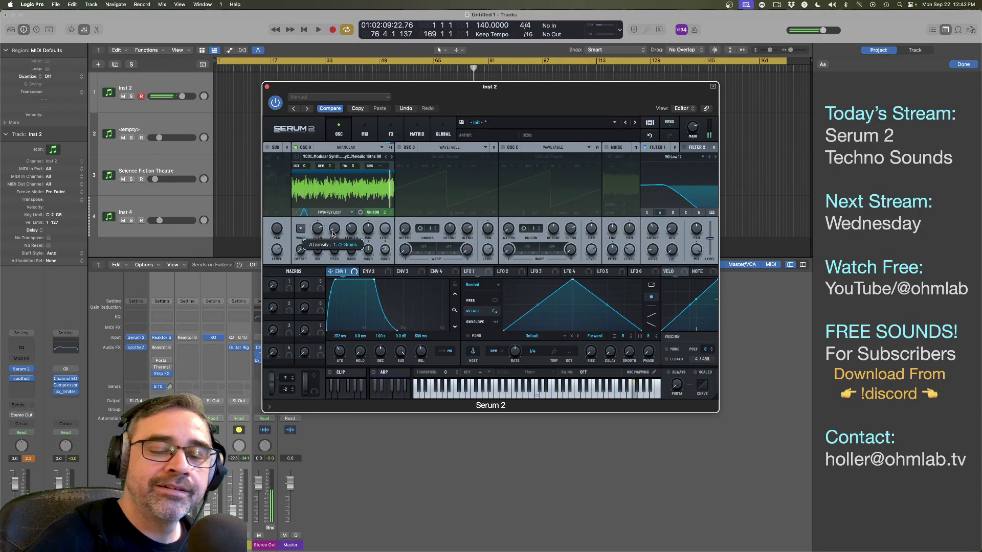
drag(333, 234, 334, 189)
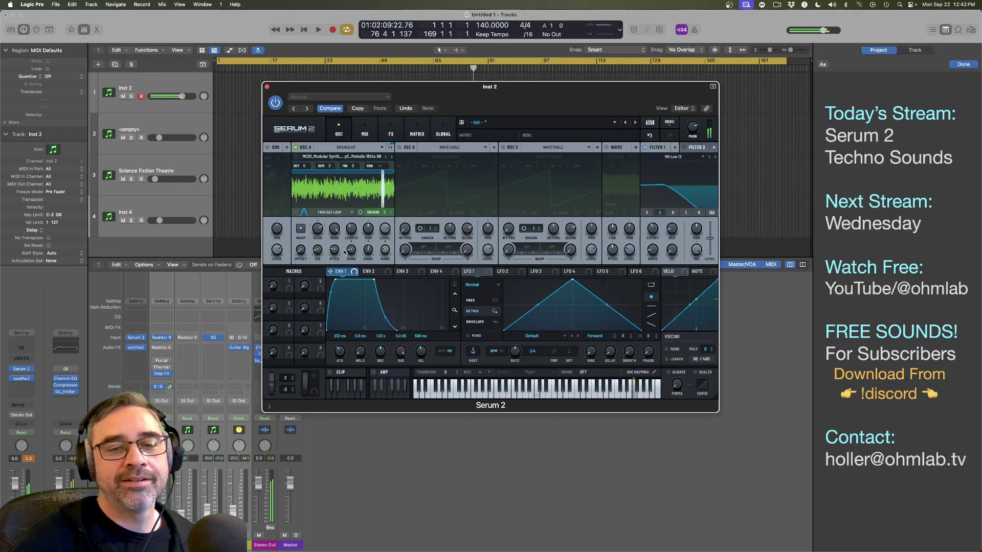
Step: Lower oscillator A's grain density and set its grain length to about 0.29 s
mouse_move(334, 229)
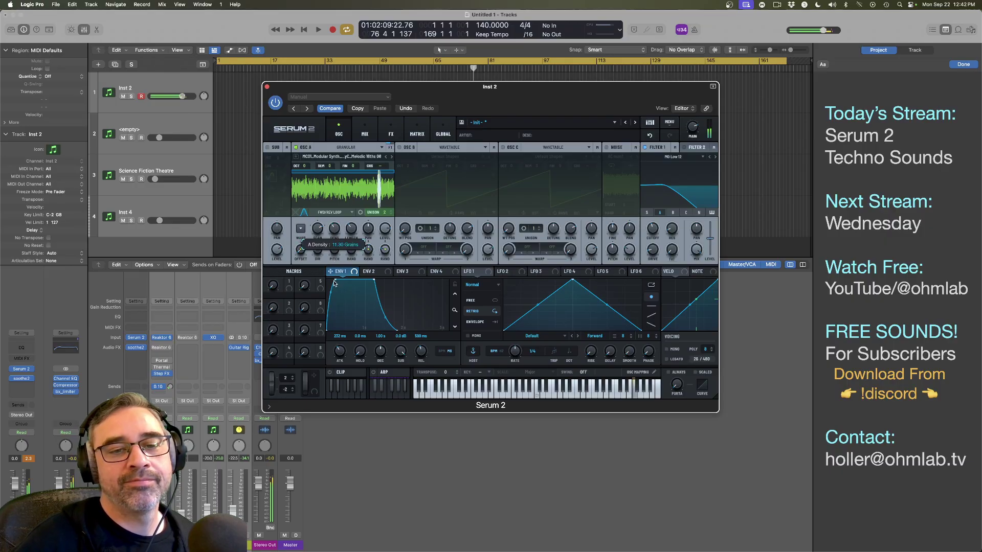
drag(335, 231, 336, 234)
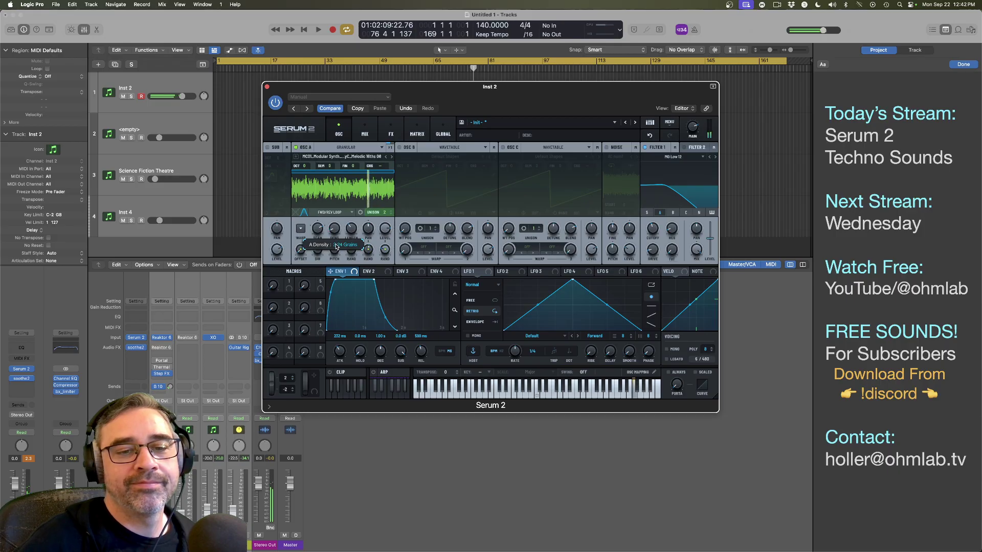
drag(332, 252, 351, 196)
drag(353, 242, 352, 226)
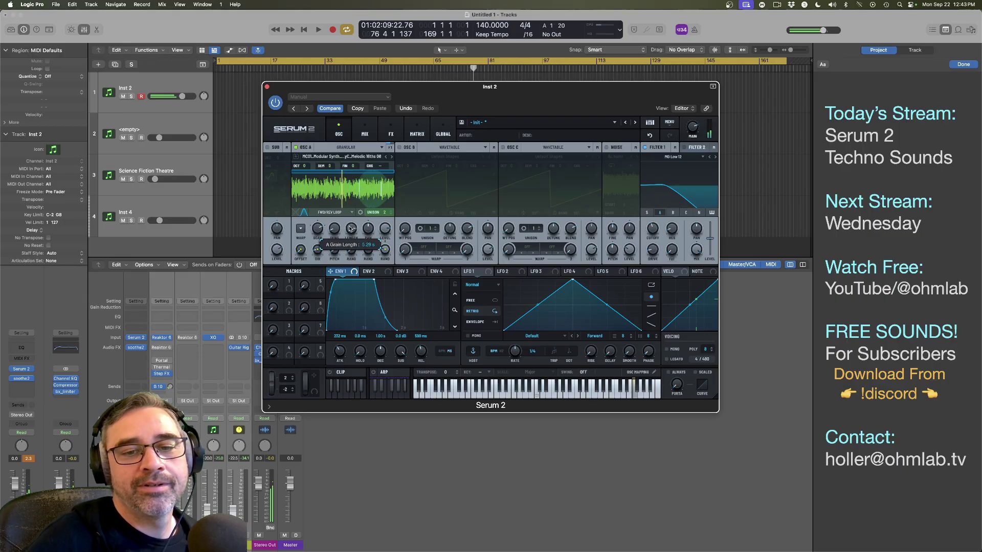
Step: Raise oscillator A's random length to about 12% and readjust the grain density
mouse_move(382, 253)
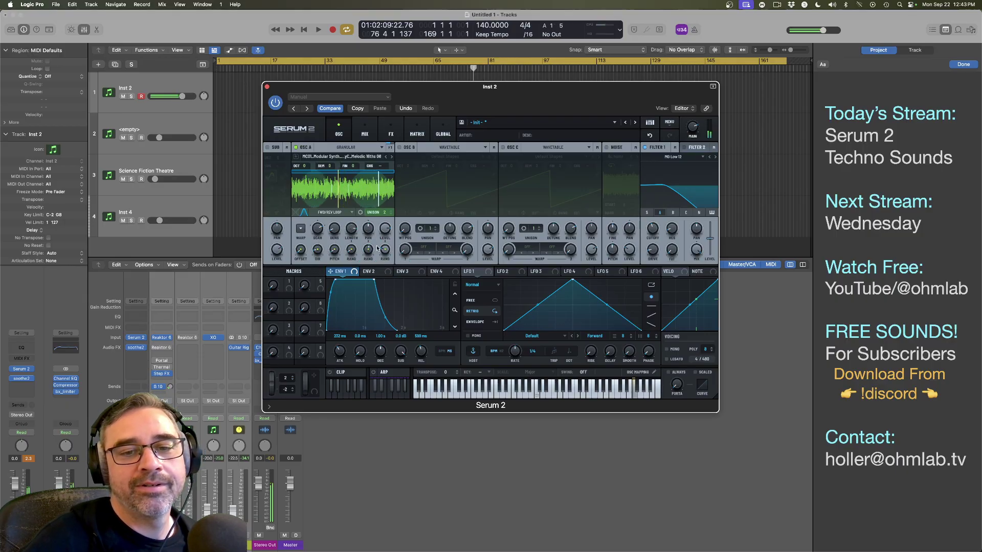
mouse_move(388, 228)
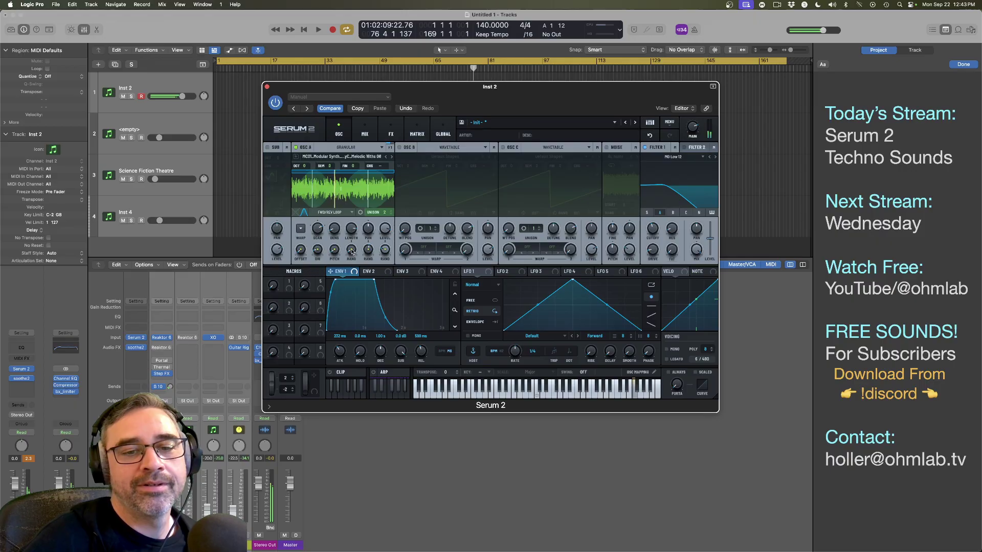
mouse_move(352, 245)
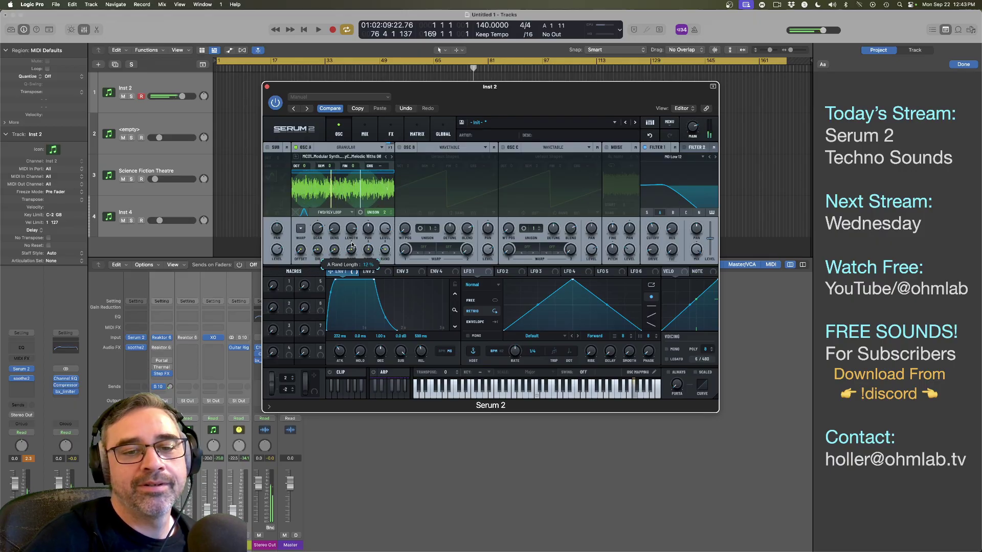
mouse_move(320, 232)
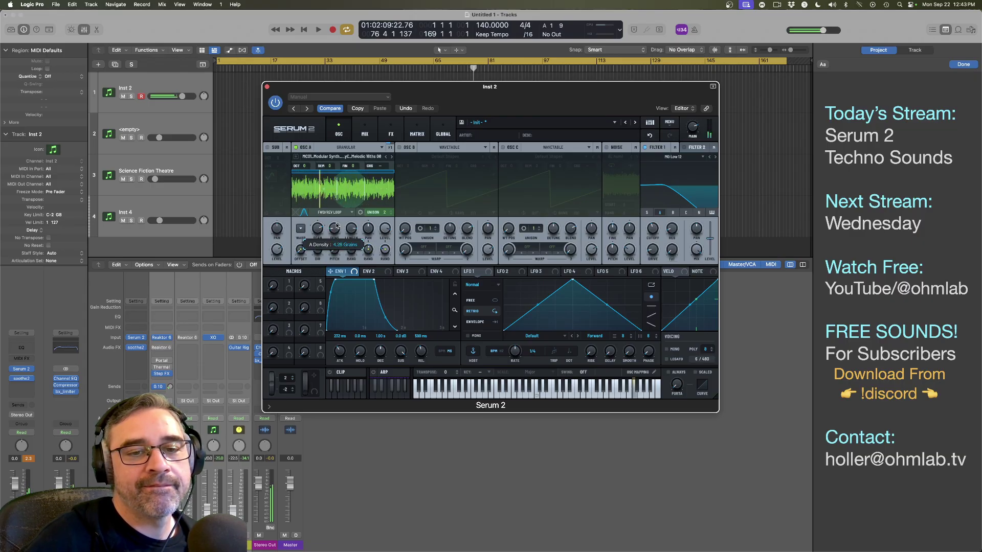
drag(338, 214, 340, 241)
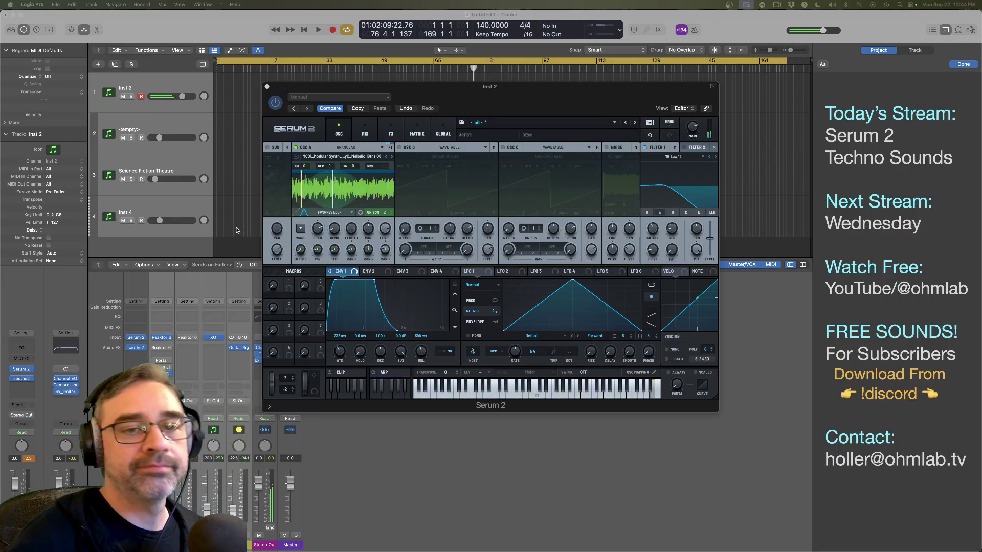
Step: Add a Ping-Pong Delay to effects Bus 1, then adjust its left offset, feedback and band-pass filter
click(391, 131)
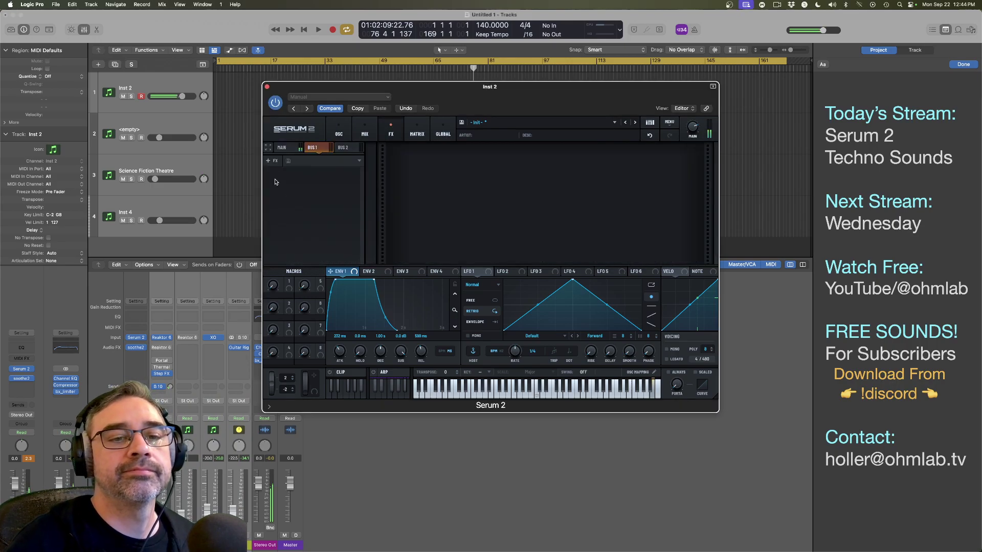
click(271, 160)
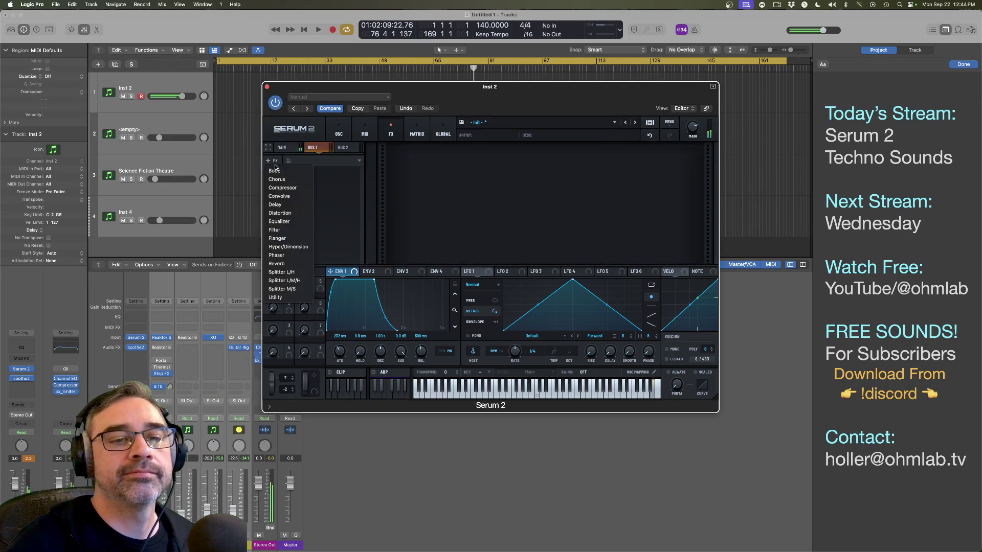
click(289, 204)
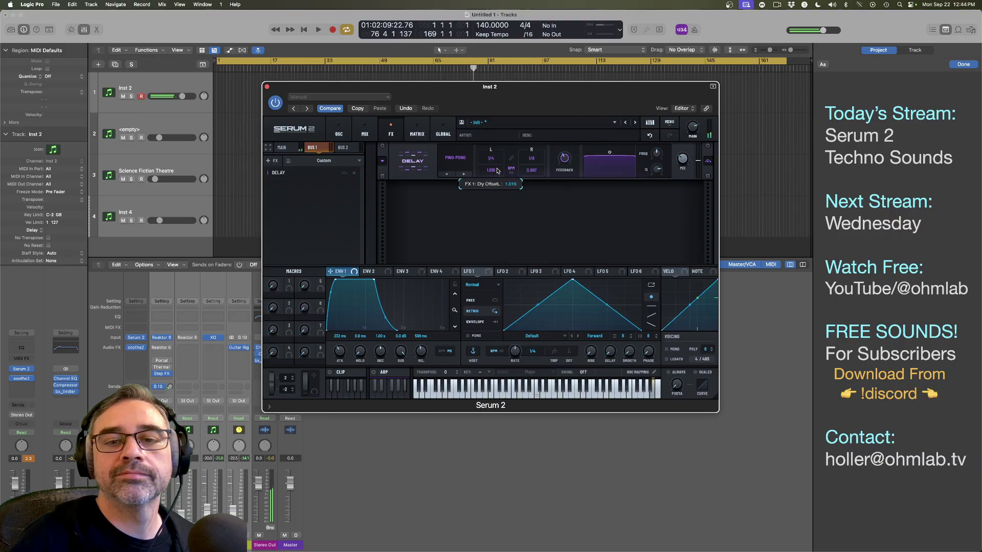
drag(497, 169, 563, 151)
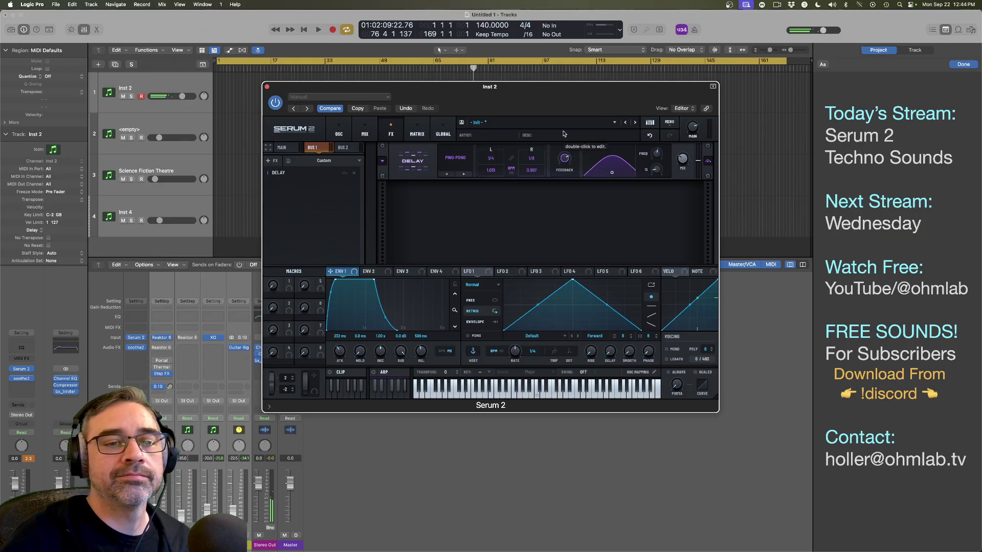
Step: Add a Filter effect after the Delay on Bus 1, choose the MG Dirty type and adjust its cutoff
click(338, 132)
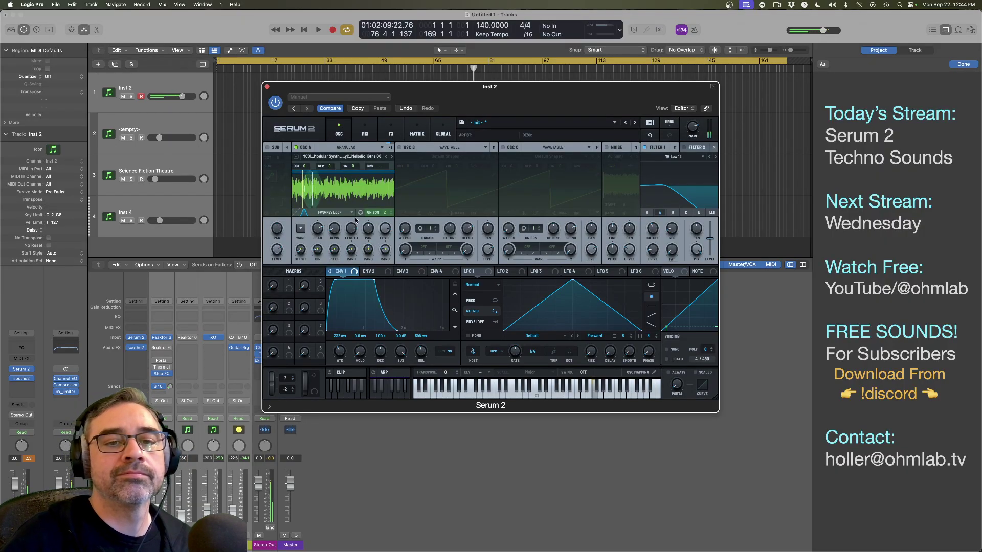
click(391, 131)
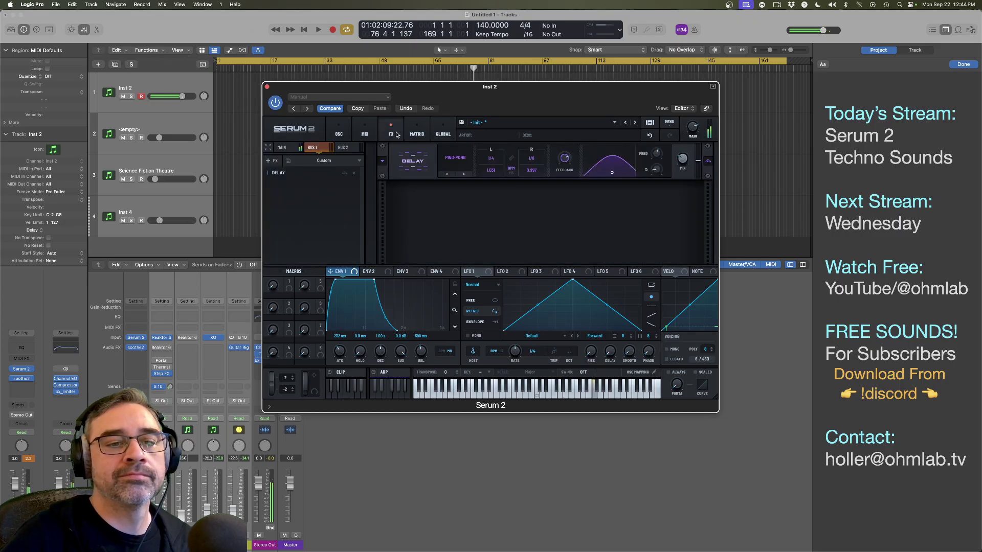
click(272, 160)
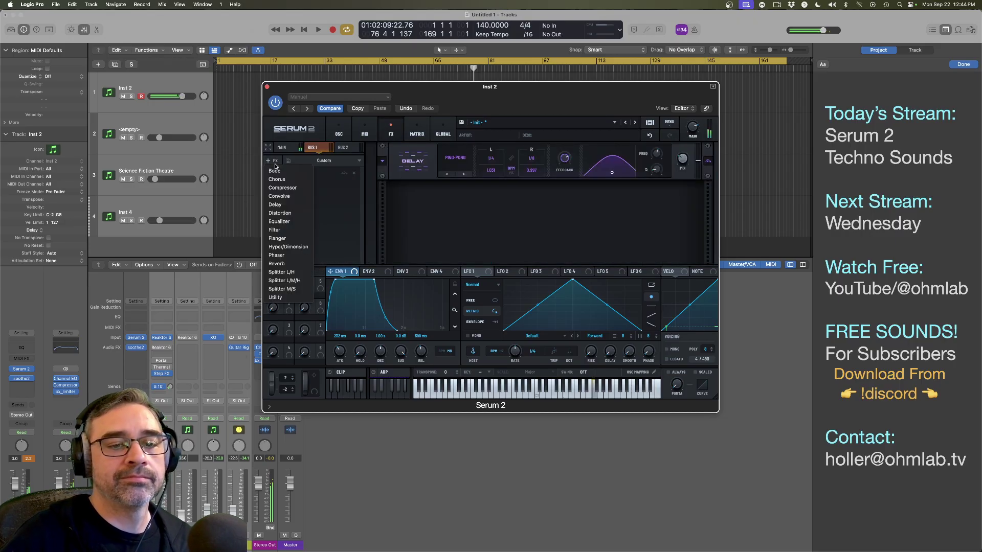
click(294, 230)
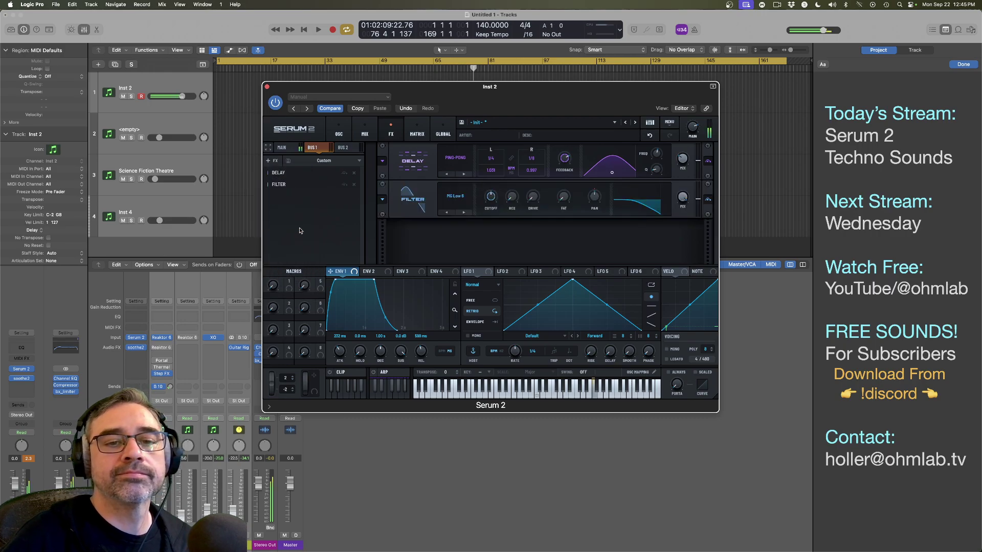
click(462, 201)
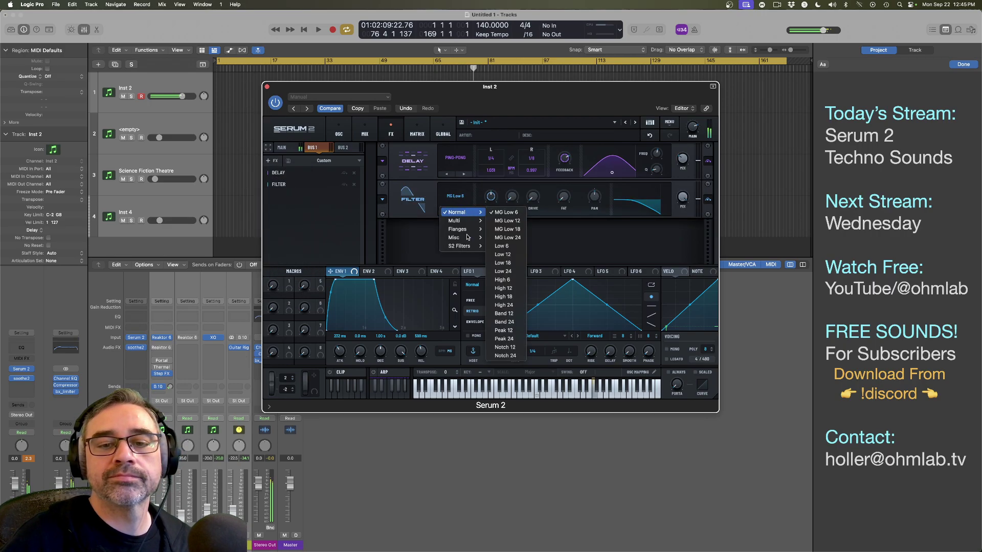
mouse_move(467, 247)
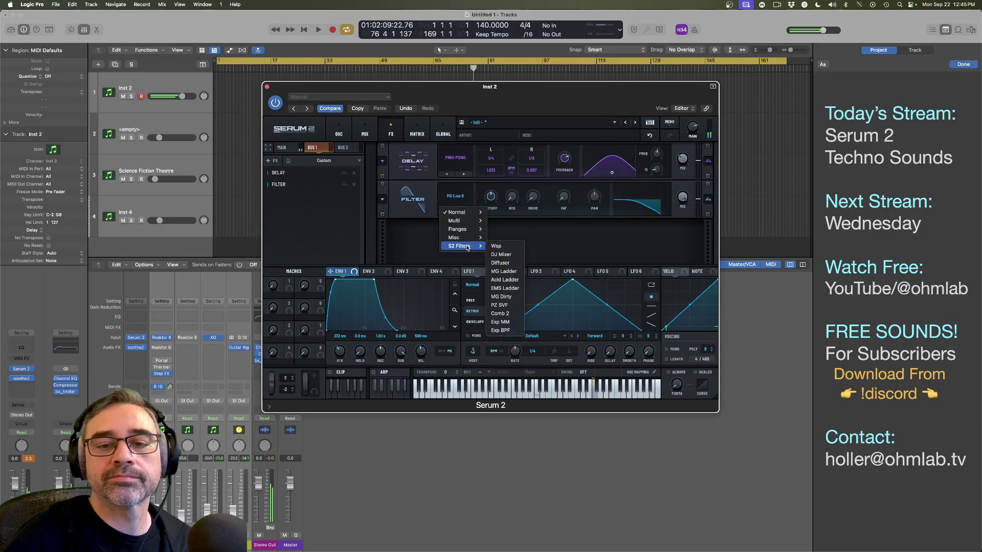
click(510, 298)
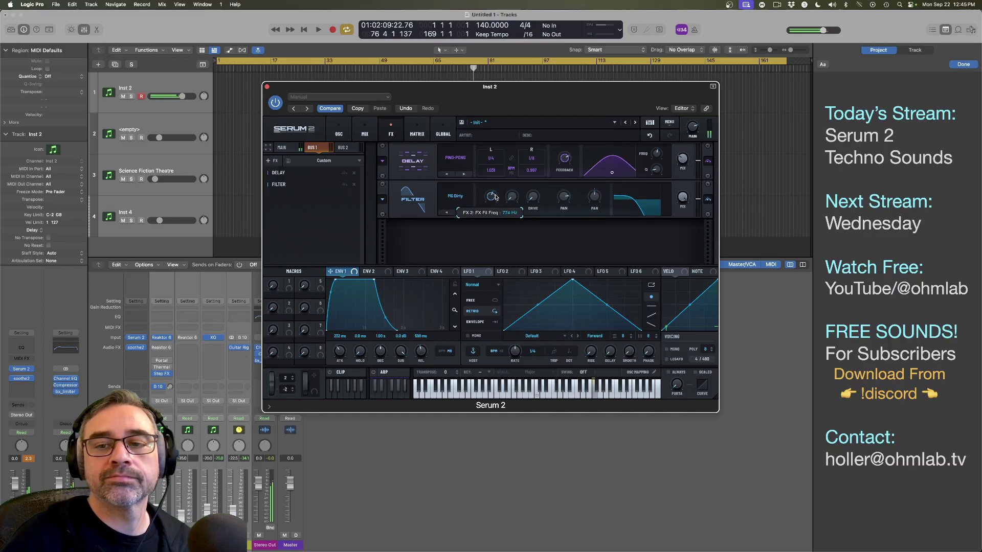
scroll(495, 195, up, 2)
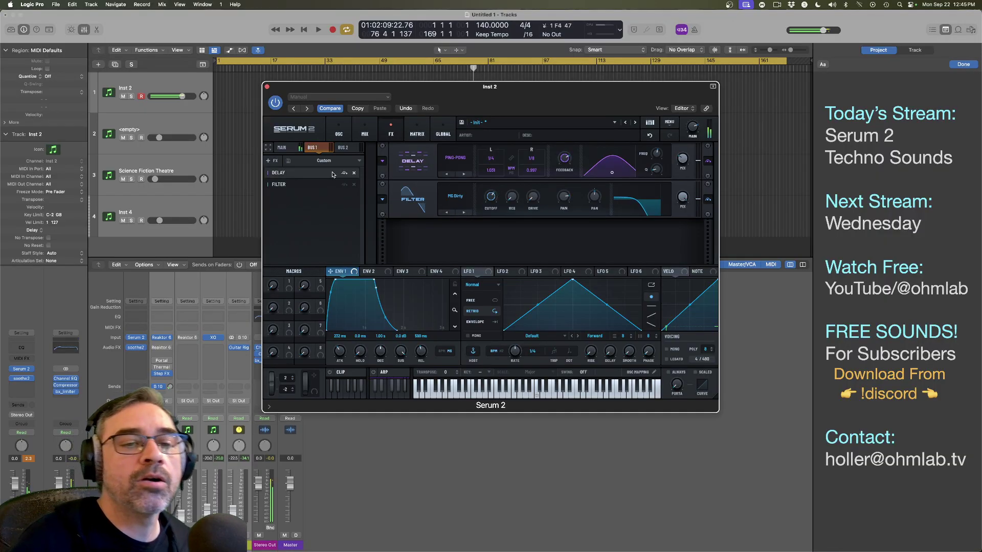
Step: Move the Delay and Filter effects from Bus 1 to the Main effects chain, after the Distortion
click(286, 150)
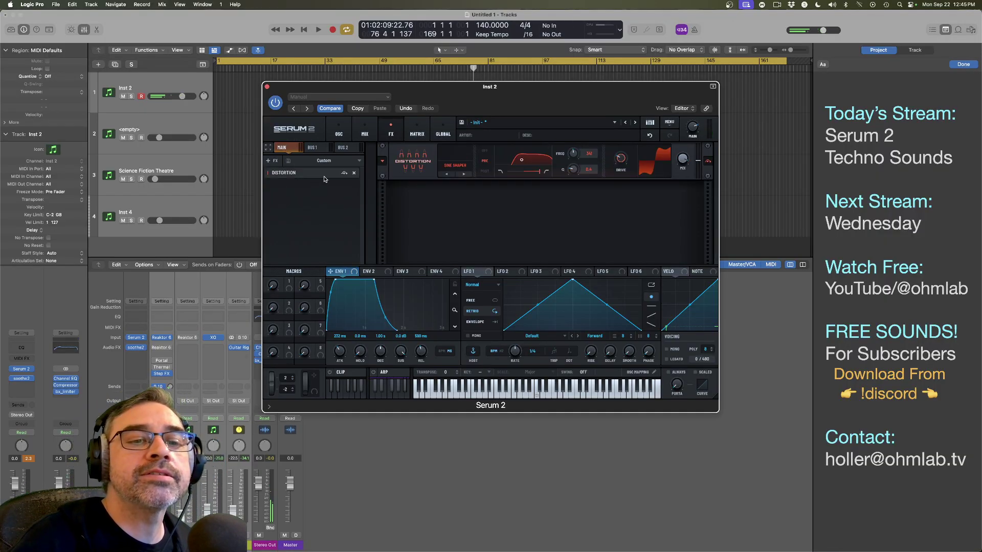
click(320, 151)
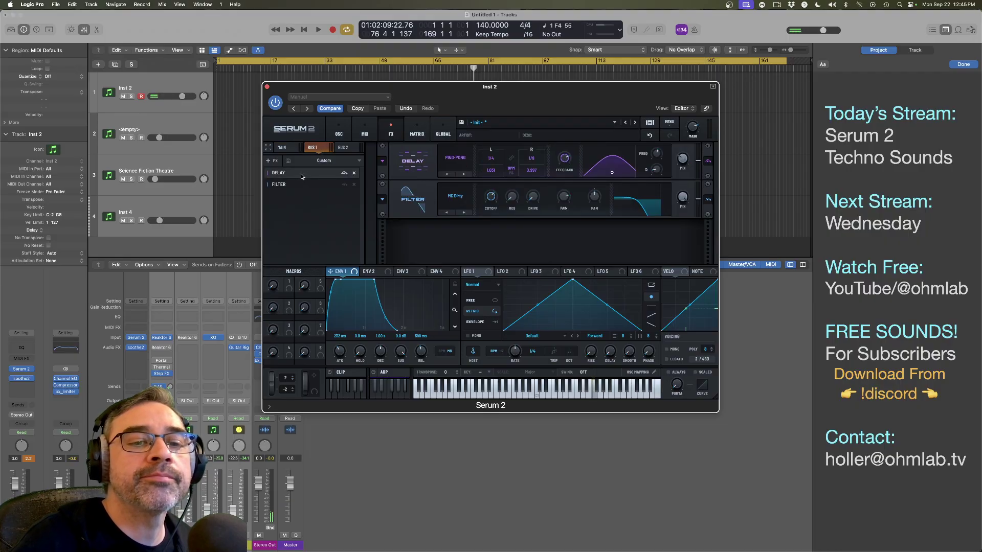
mouse_move(302, 176)
mouse_down()
mouse_move(283, 149)
mouse_move(290, 186)
mouse_up()
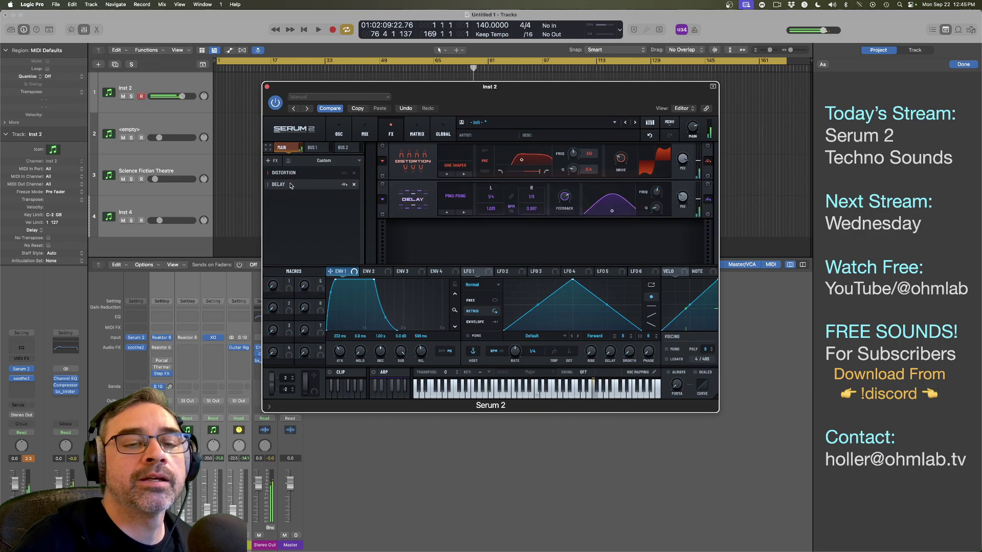
click(313, 147)
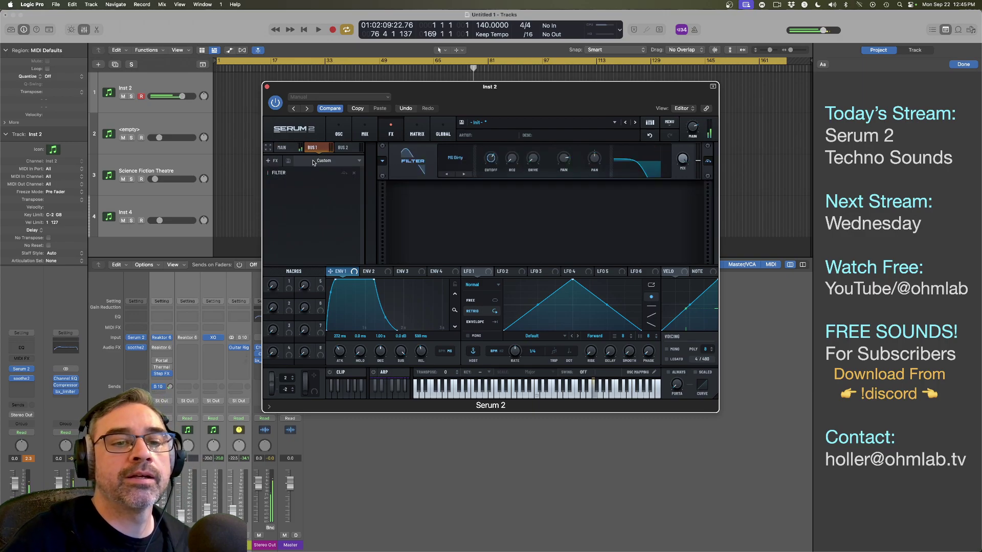
mouse_move(298, 176)
mouse_down()
mouse_move(284, 149)
mouse_move(291, 193)
mouse_up()
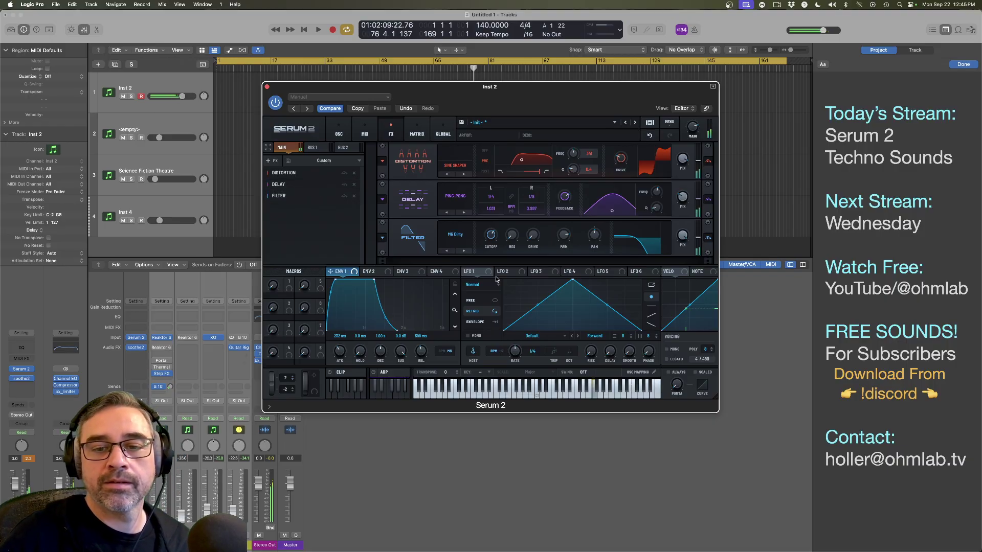
Step: Modulate the MG Dirty filter's cutoff with LFO 1, set to a 4 bar rate in Free mode
drag(493, 275, 491, 239)
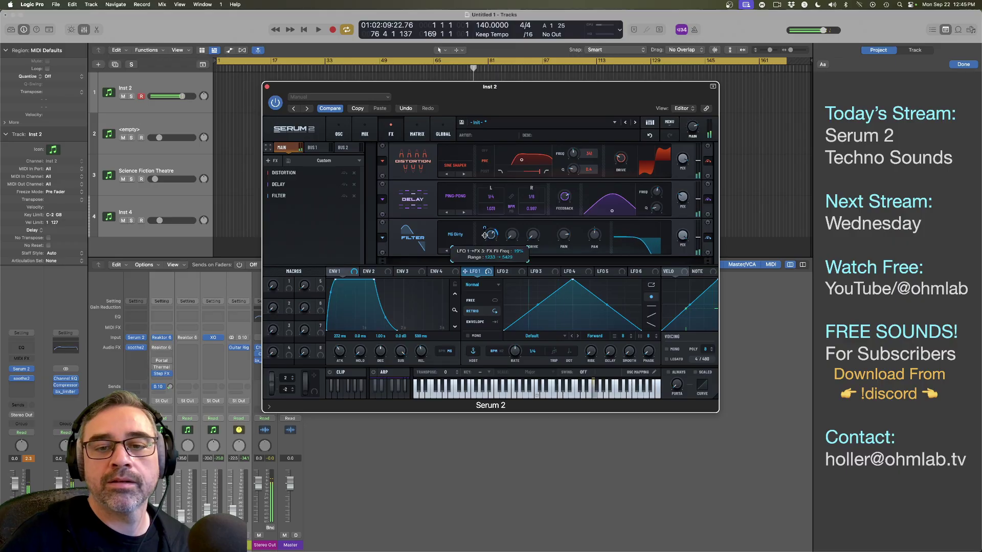
drag(515, 352, 516, 379)
click(493, 302)
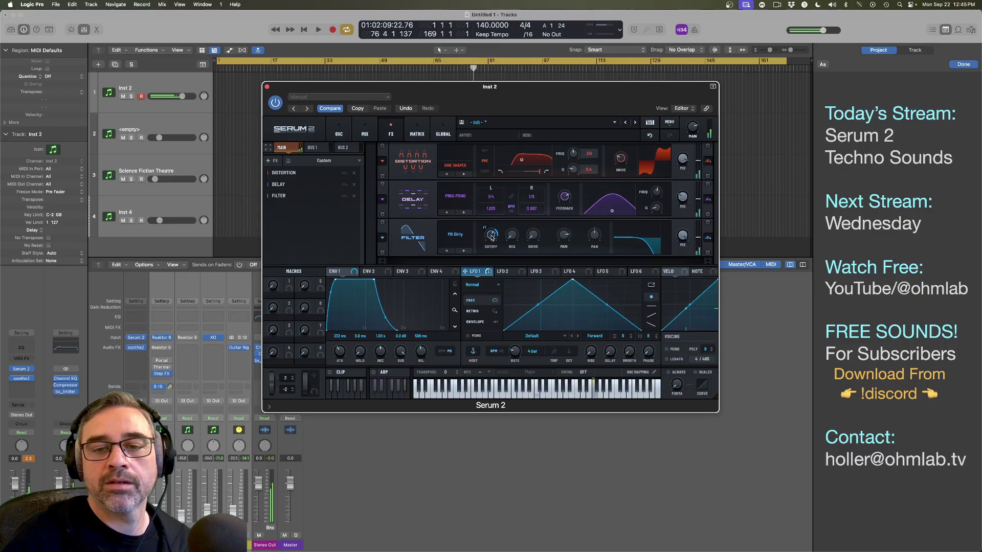
mouse_move(485, 224)
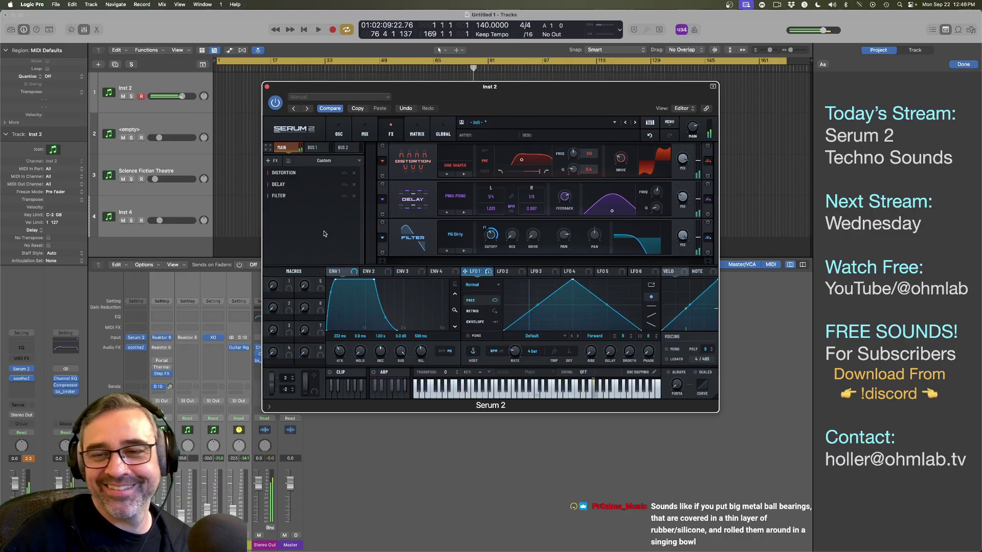
Step: Add a second Delay at the end of the Main chain, unsync it from BPM and shorten both delay times to a few milliseconds
click(272, 161)
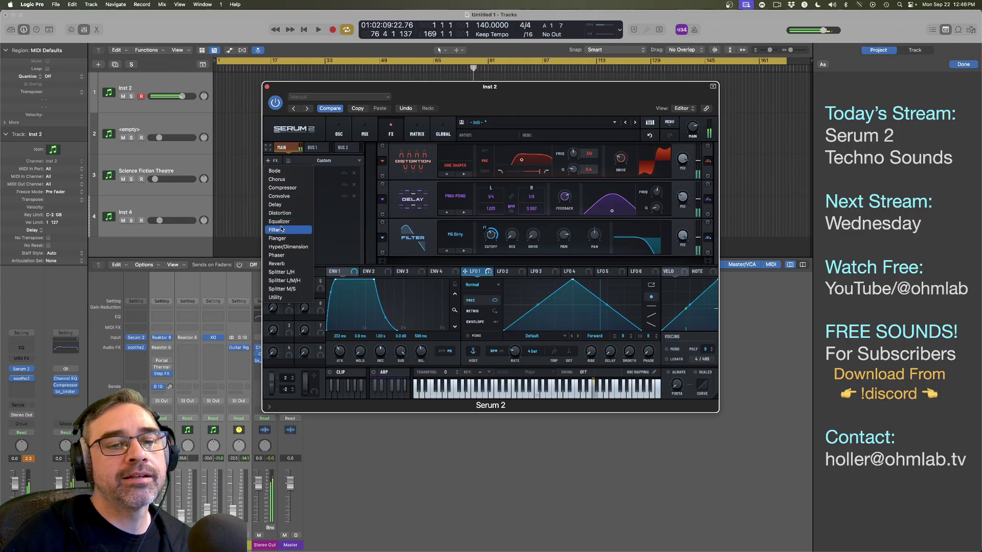
click(302, 205)
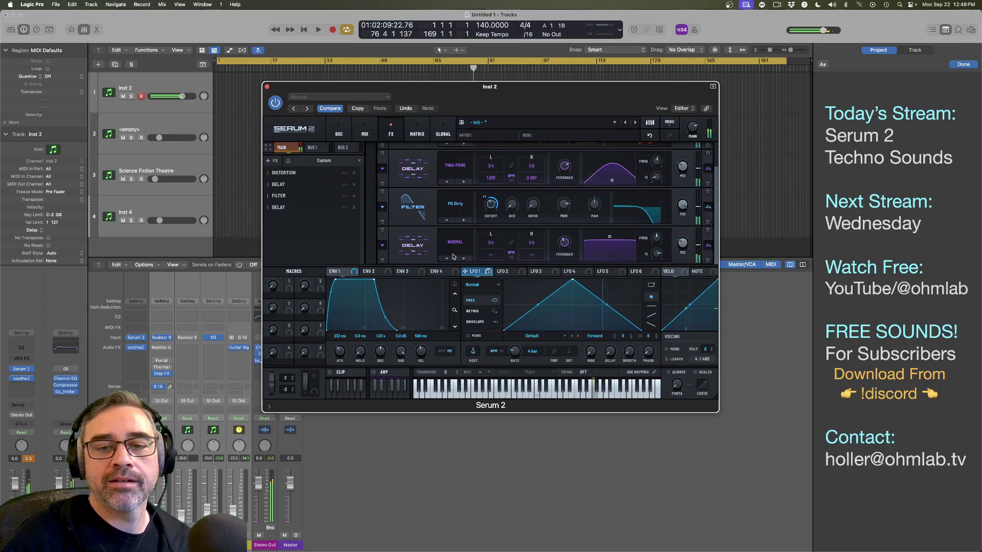
click(510, 258)
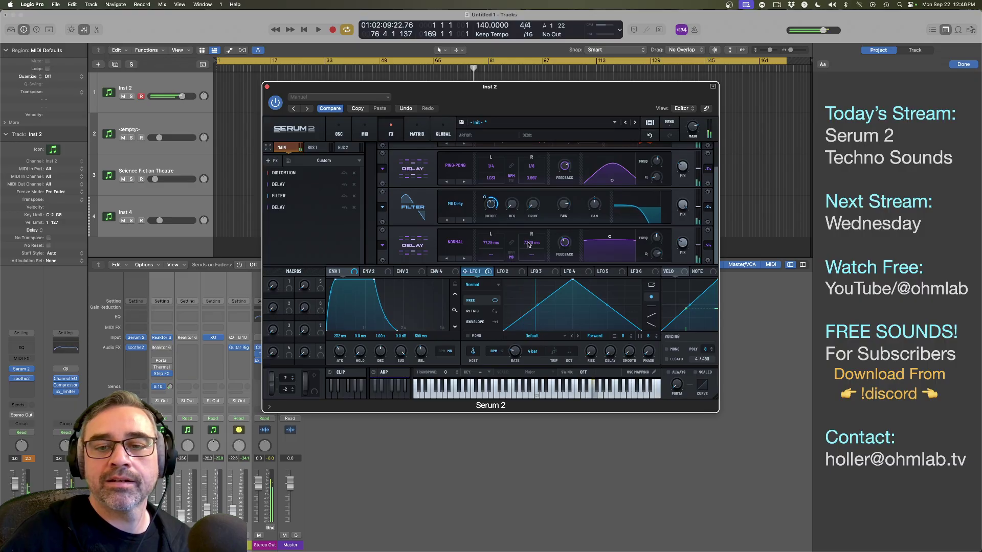
drag(530, 244, 484, 278)
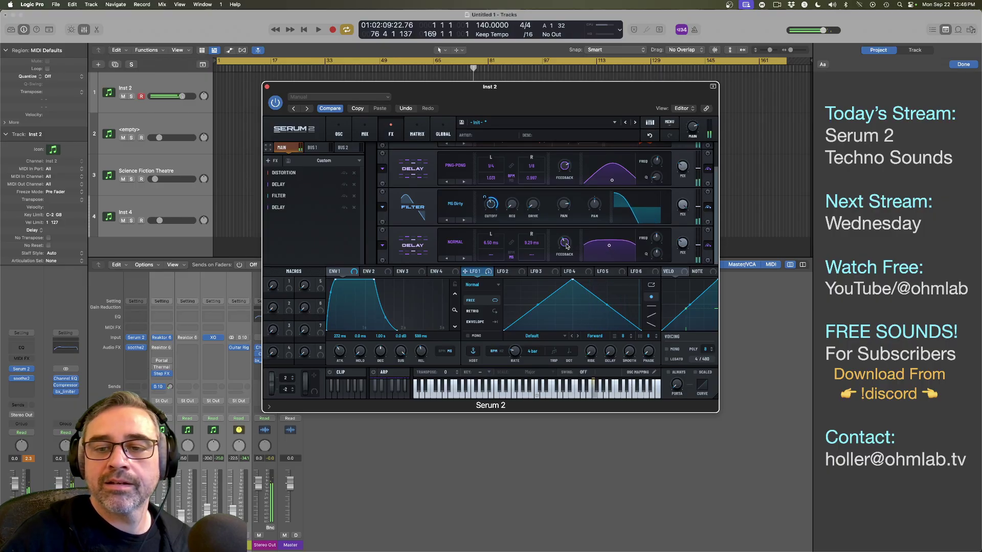
Step: Raise the second Delay's feedback and set its mix to about 78%
drag(567, 240, 568, 203)
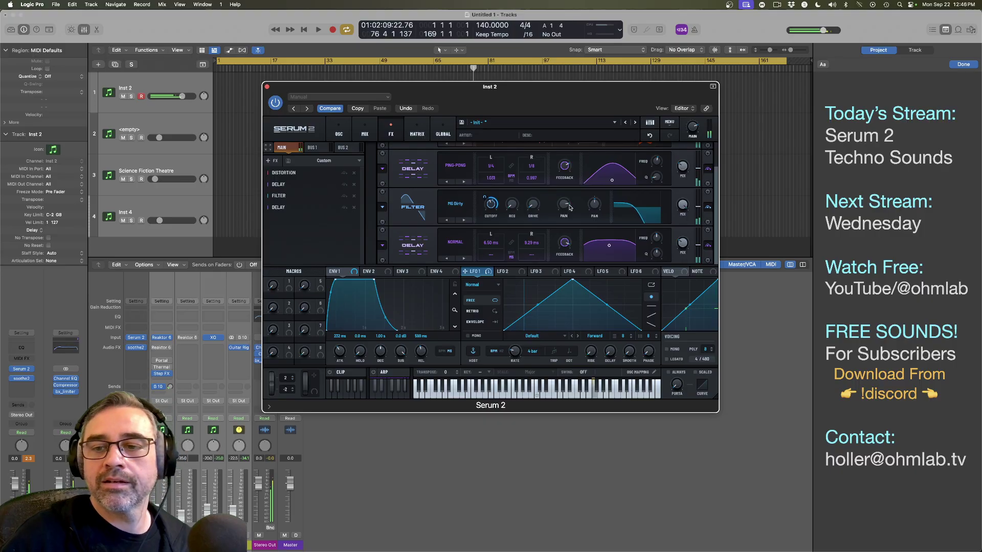
drag(681, 244, 681, 233)
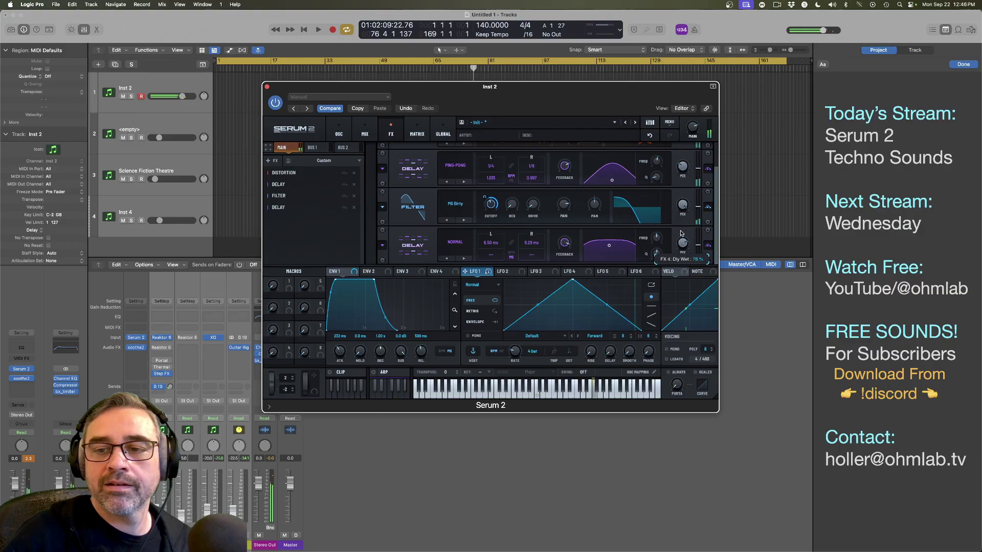
mouse_move(566, 248)
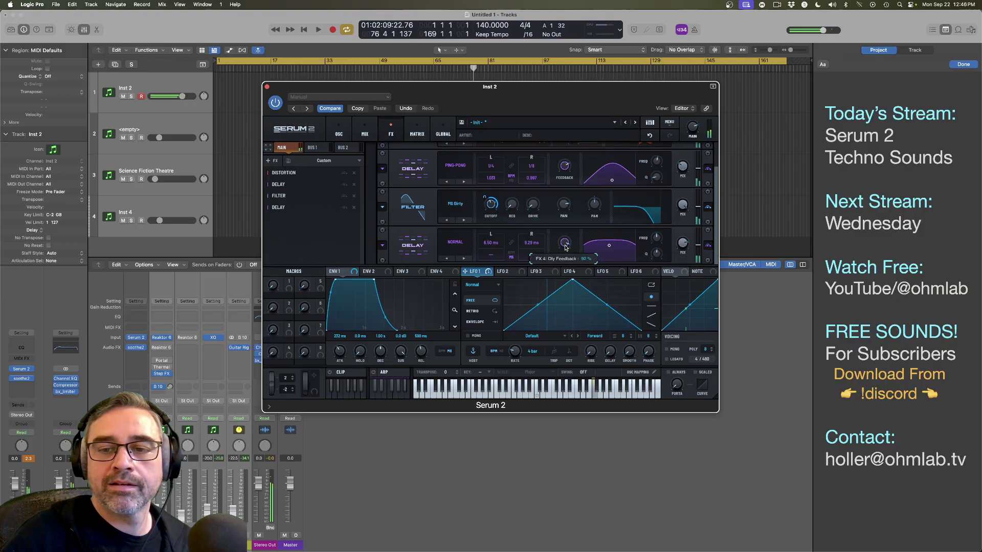
Step: Fine-tune the second Delay's times to a few milliseconds and try its mix at different amounts between fully dry and about 78%
drag(565, 246, 487, 247)
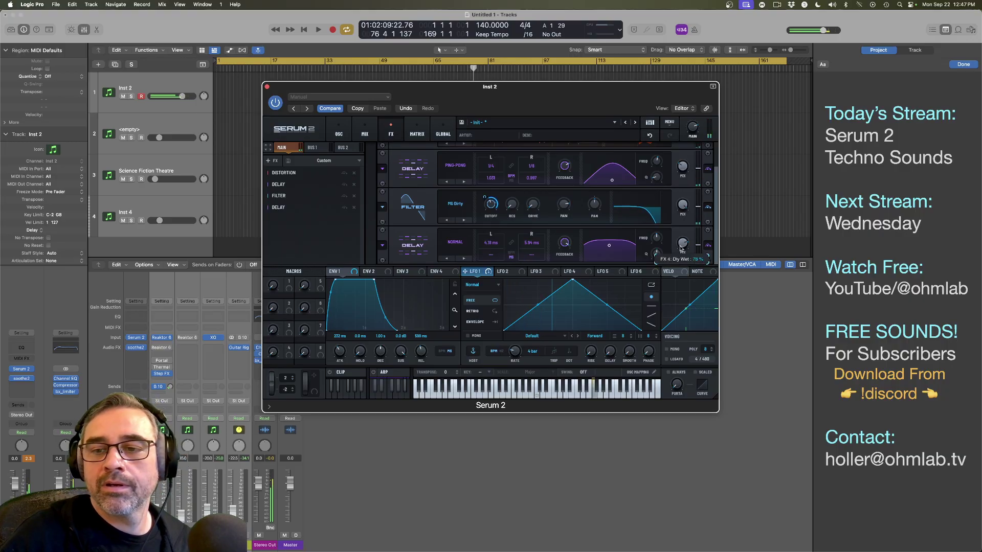
drag(680, 256, 681, 254)
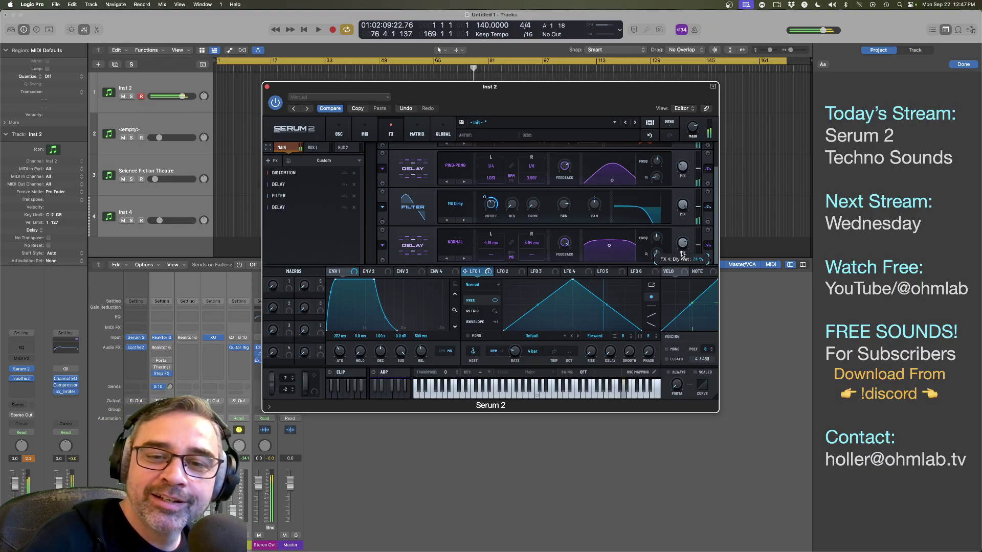
drag(681, 253, 683, 264)
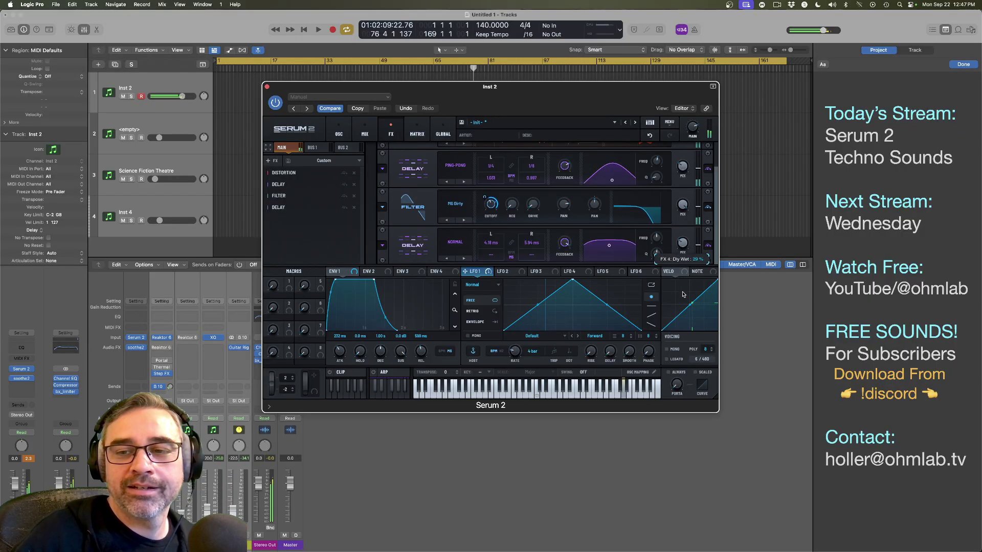
drag(681, 317, 682, 306)
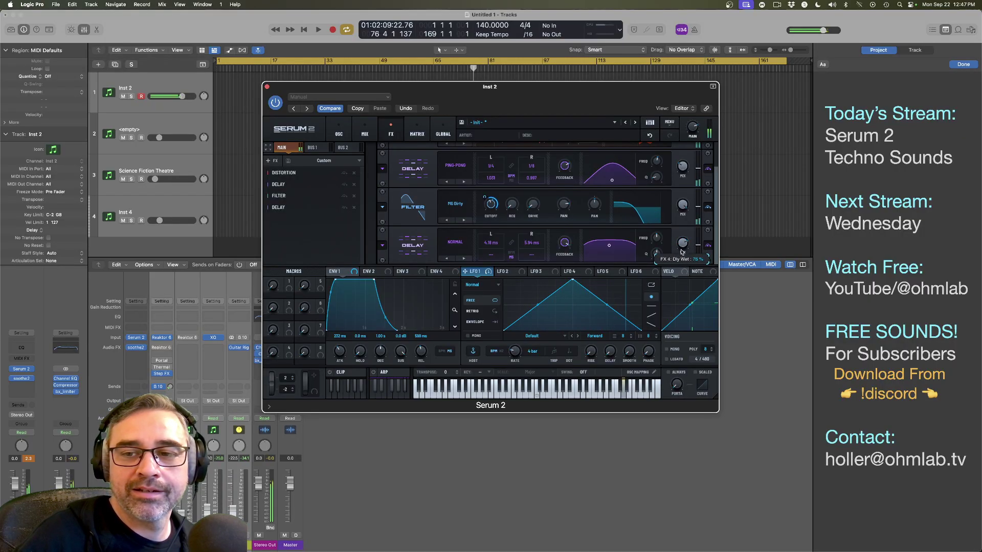
drag(682, 261, 684, 320)
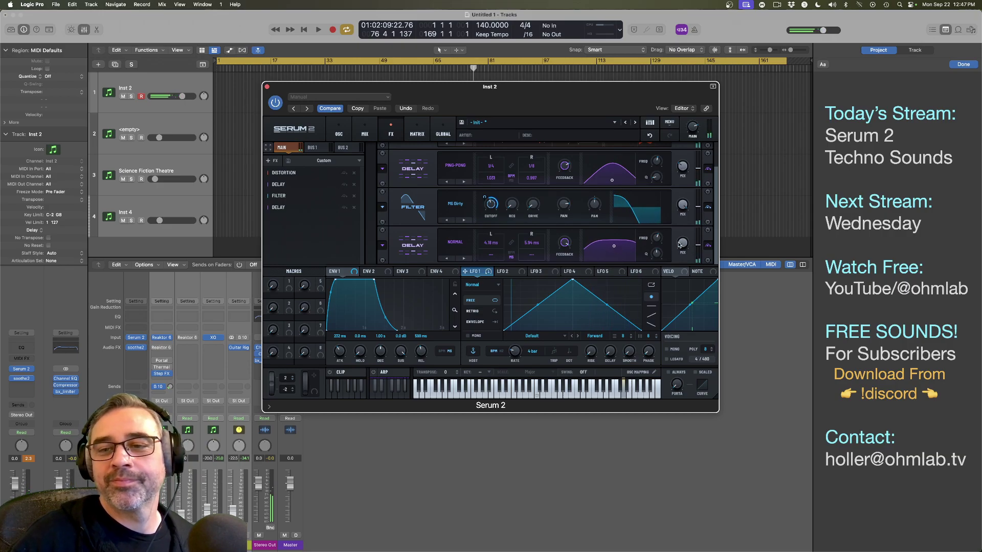
drag(684, 247, 682, 226)
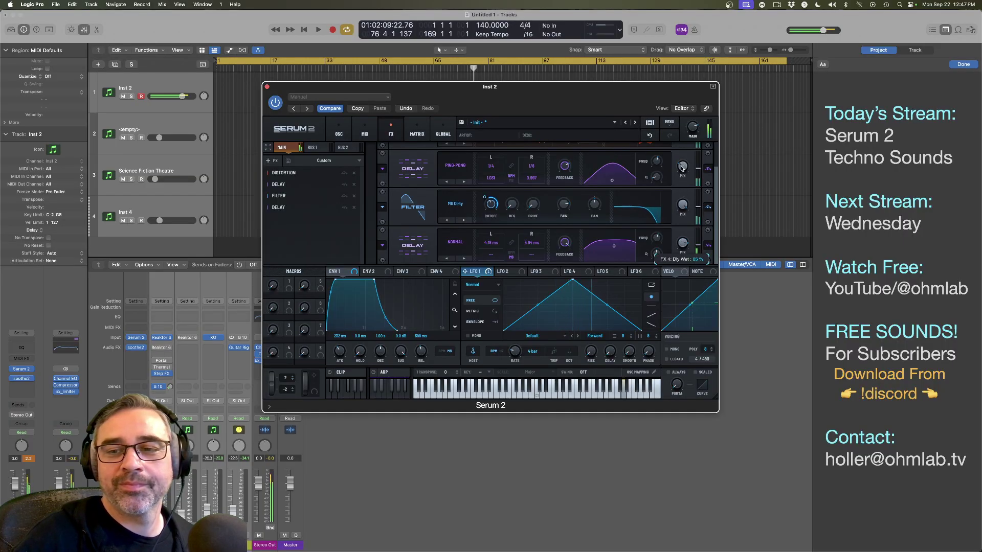
drag(681, 167, 680, 212)
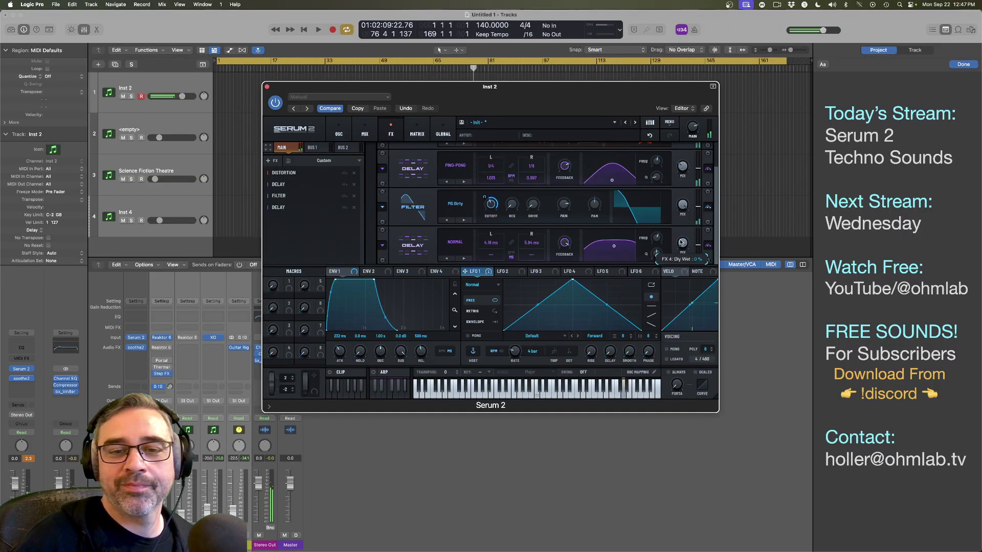
Step: Replace the second Delay at the end of the Main chain with a Flanger and adjust the Flanger's feedback
click(355, 208)
click(273, 162)
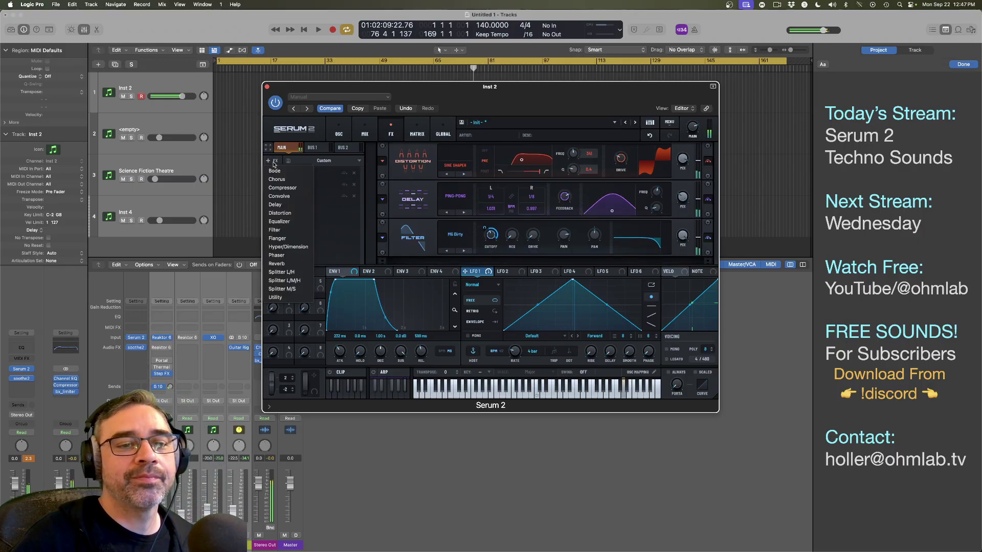
click(279, 238)
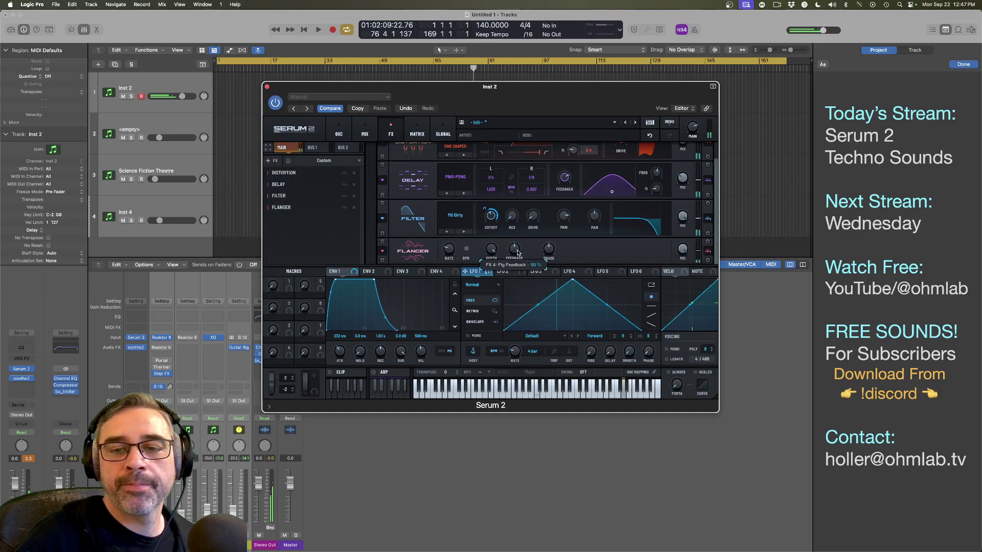
drag(518, 246, 524, 225)
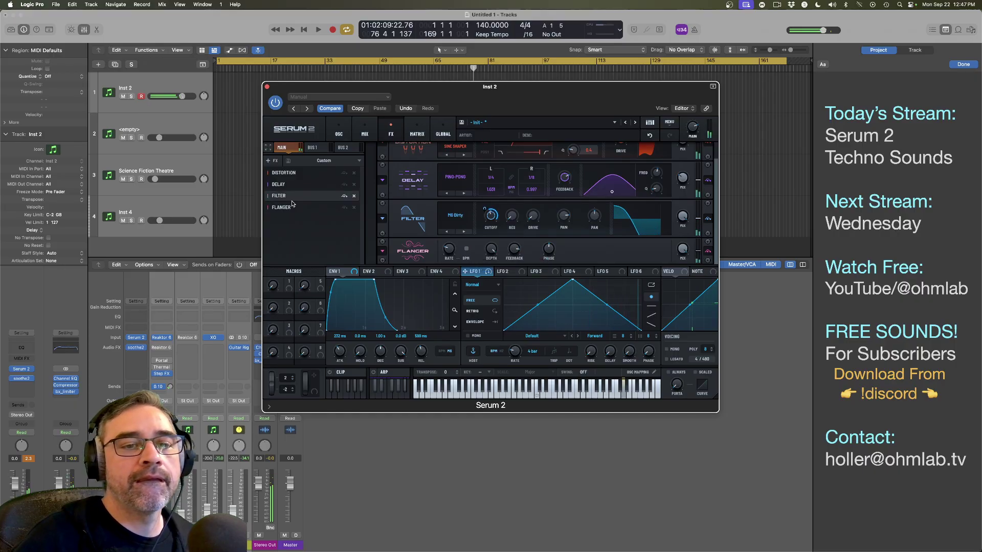
Step: Move the Flanger between the Distortion and the Delay, and adjust its depth and mix
drag(282, 207, 295, 187)
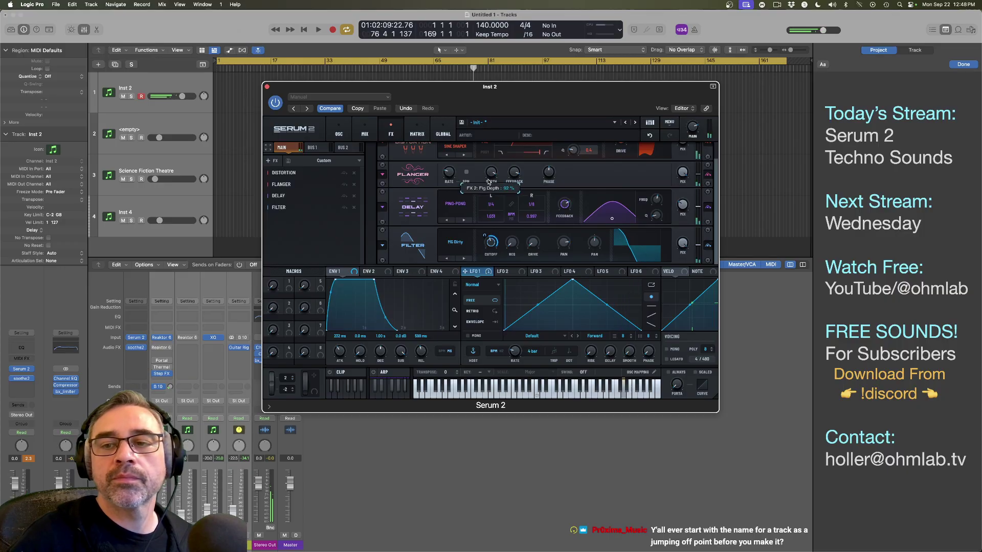
drag(488, 187, 488, 196)
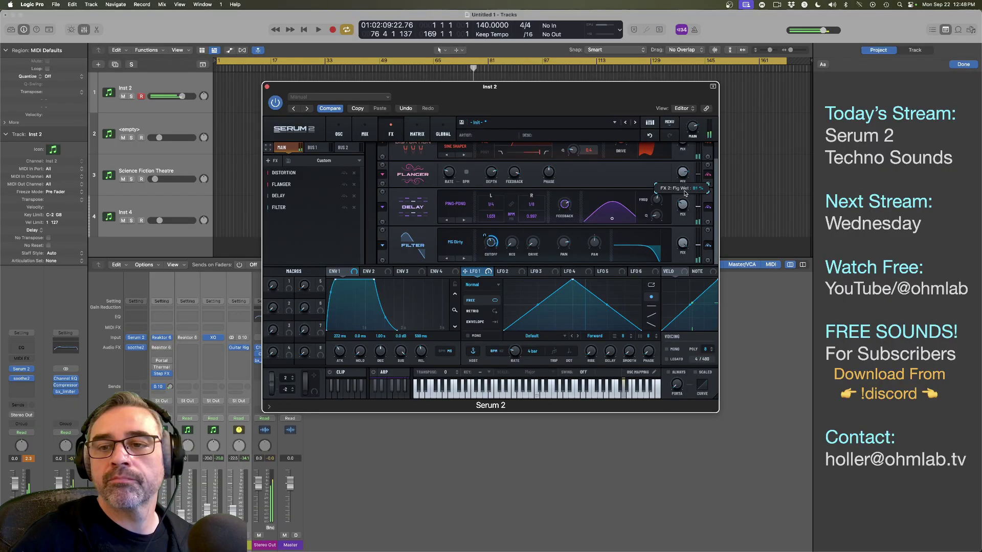
drag(685, 205, 684, 210)
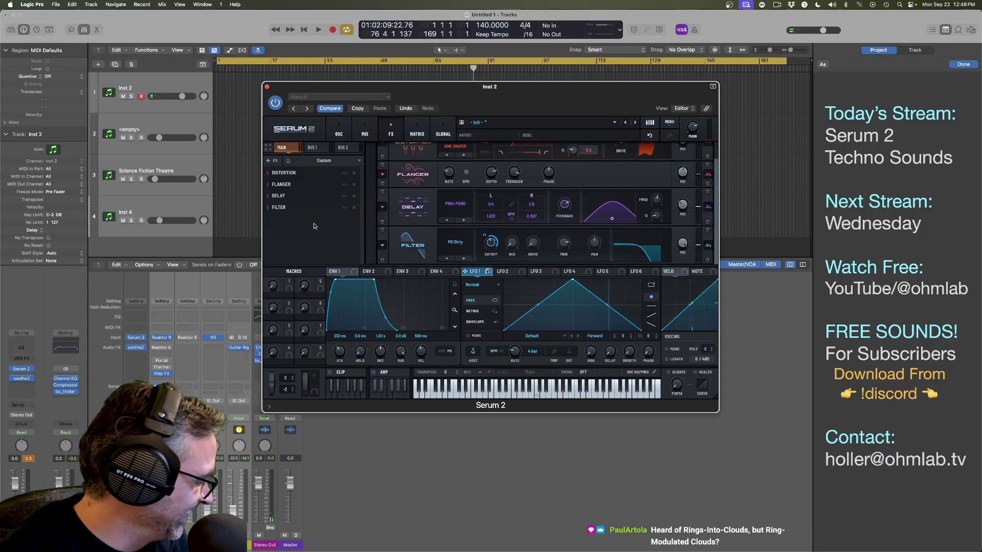
Step: Preview the loop MC01_Modular Synth_68bpm_keyC_Melodic 16ths 08.wav in Finder and return to the Serum 2 window in Logic Pro
key(super+Tab)
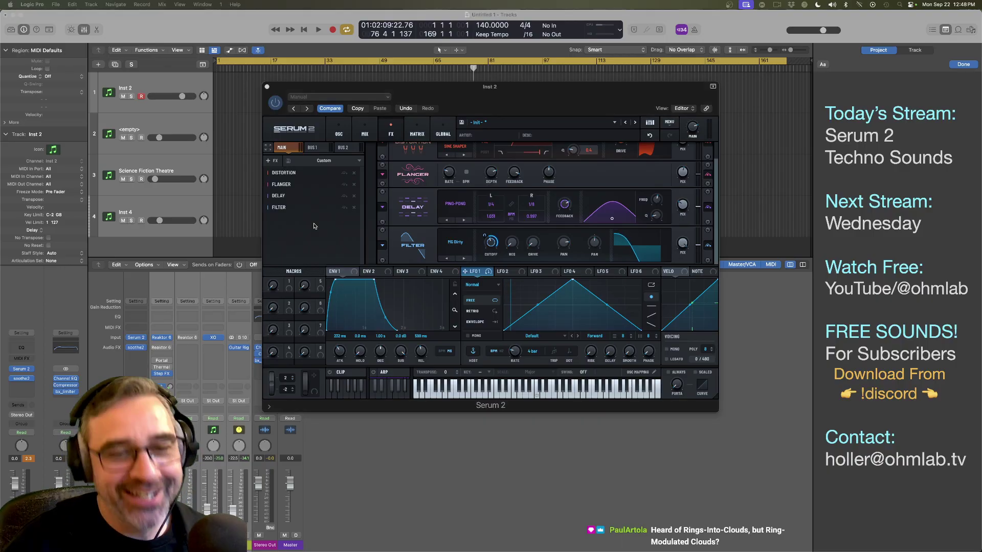
key(super+Tab)
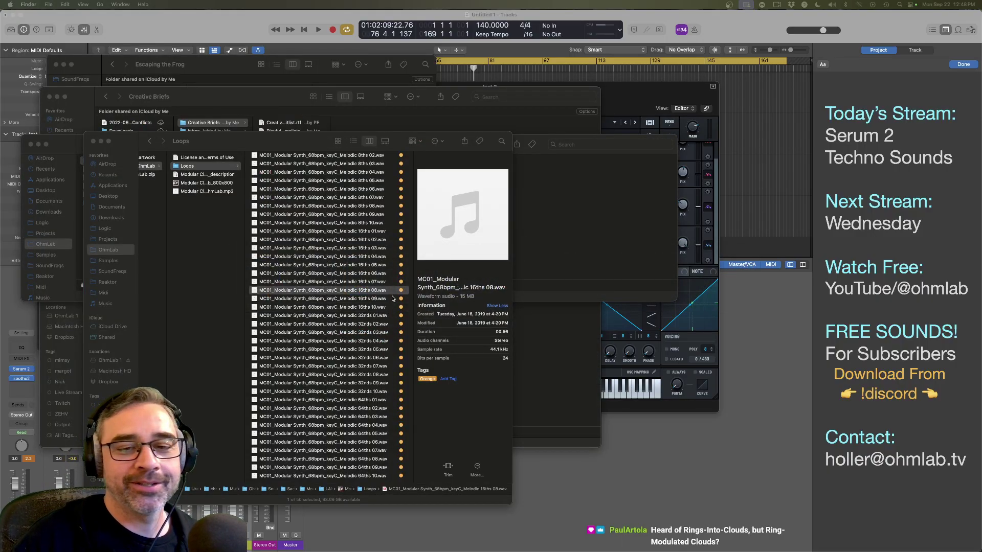
key(space)
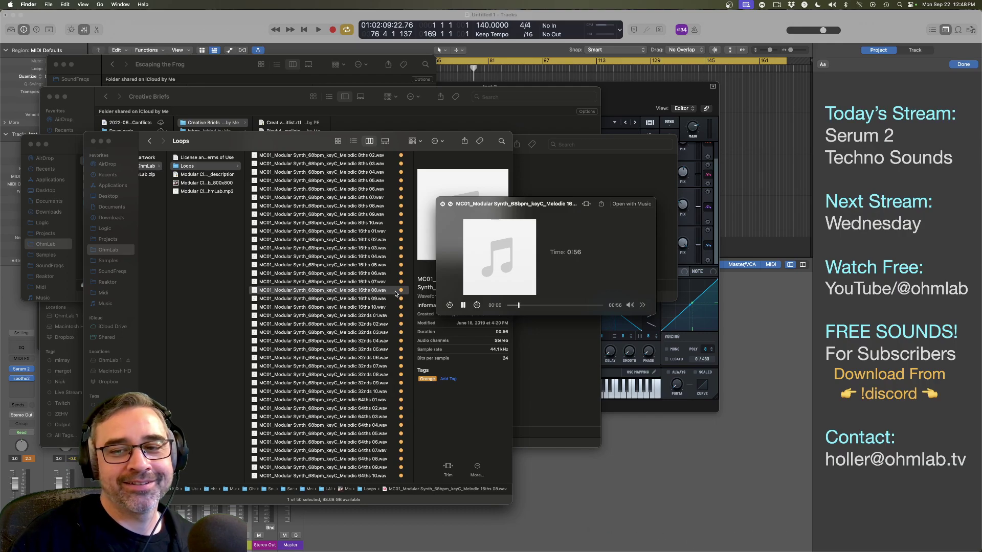
key(space)
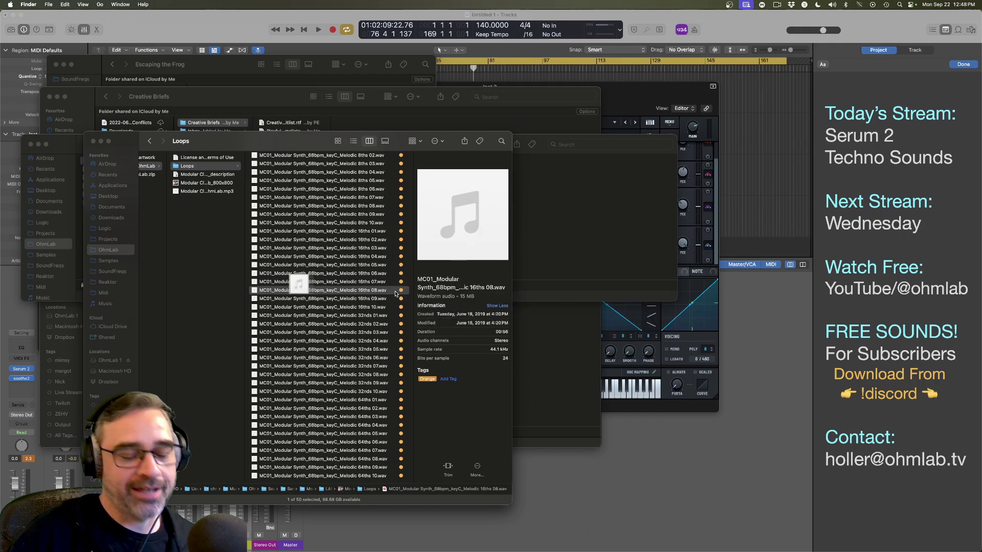
key(super+Tab)
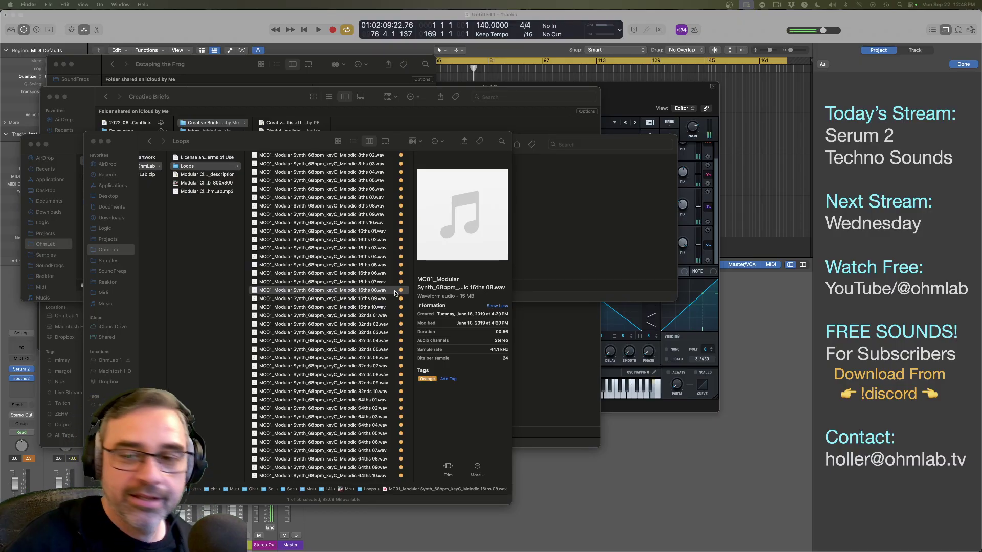
click(628, 107)
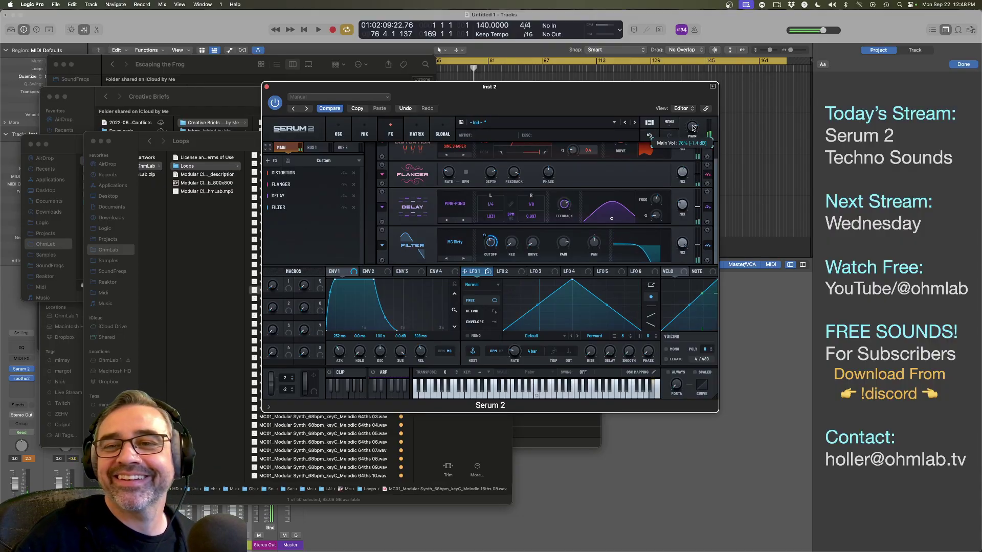
Step: Add a Multiband Compressor at the end of the Main chain and adjust its threshold, attack, release, gain and individual band levels
click(271, 160)
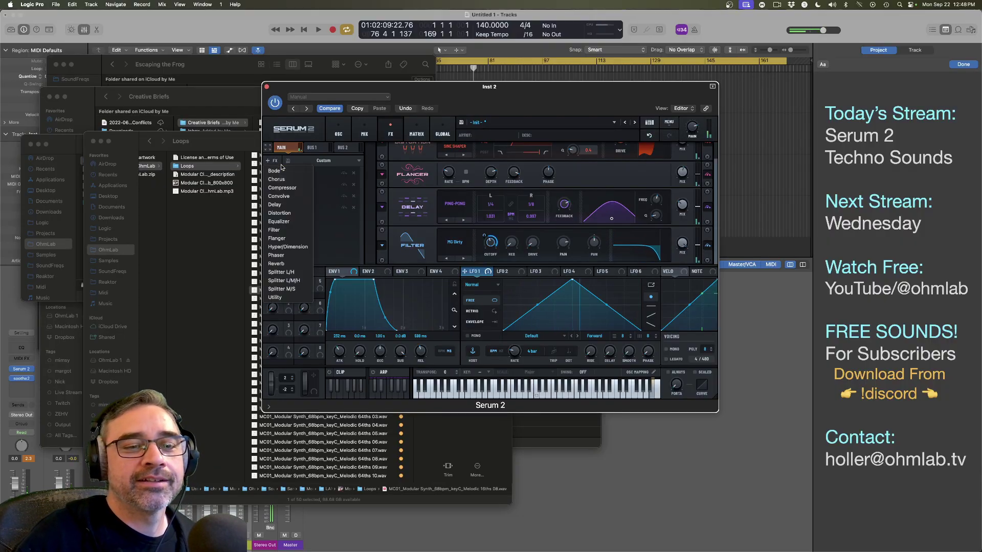
click(284, 188)
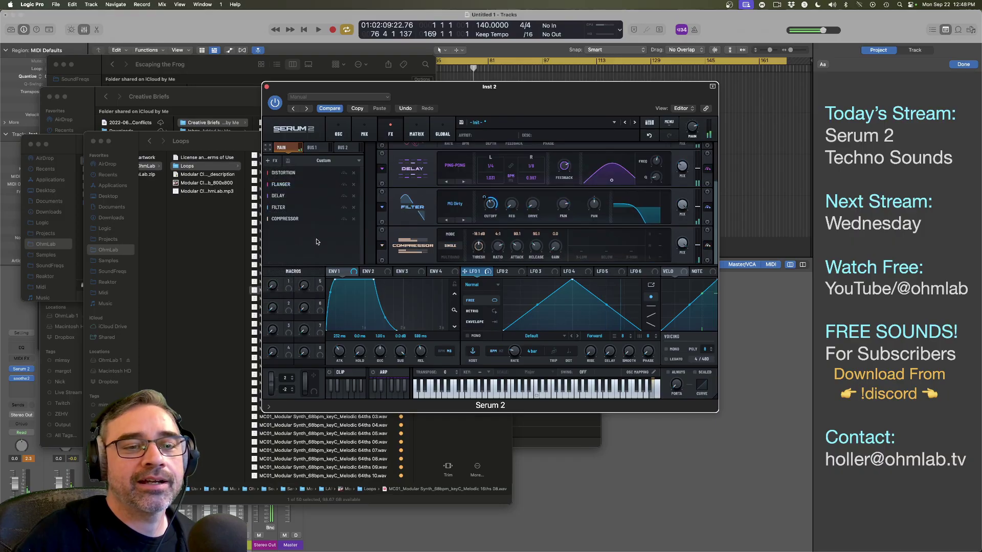
click(446, 257)
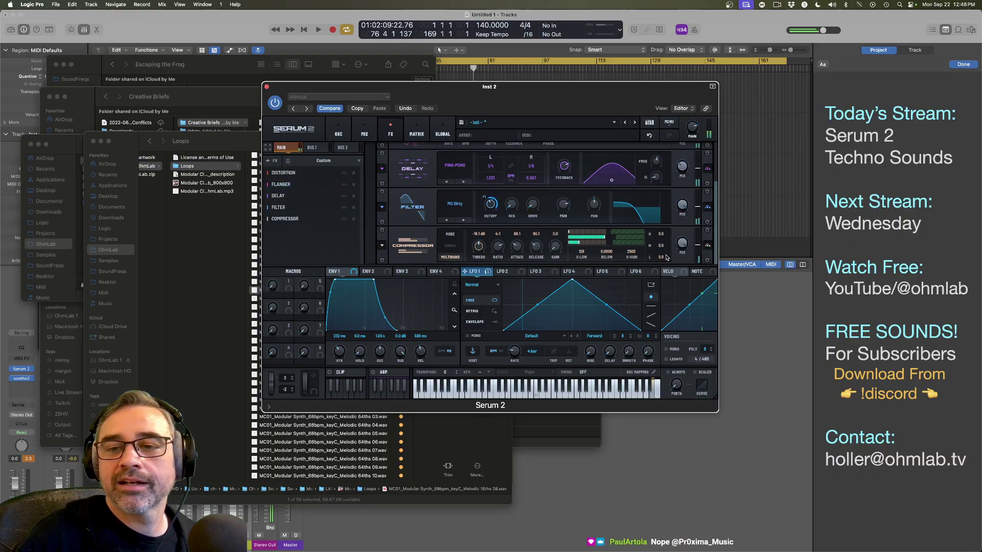
drag(478, 246, 553, 248)
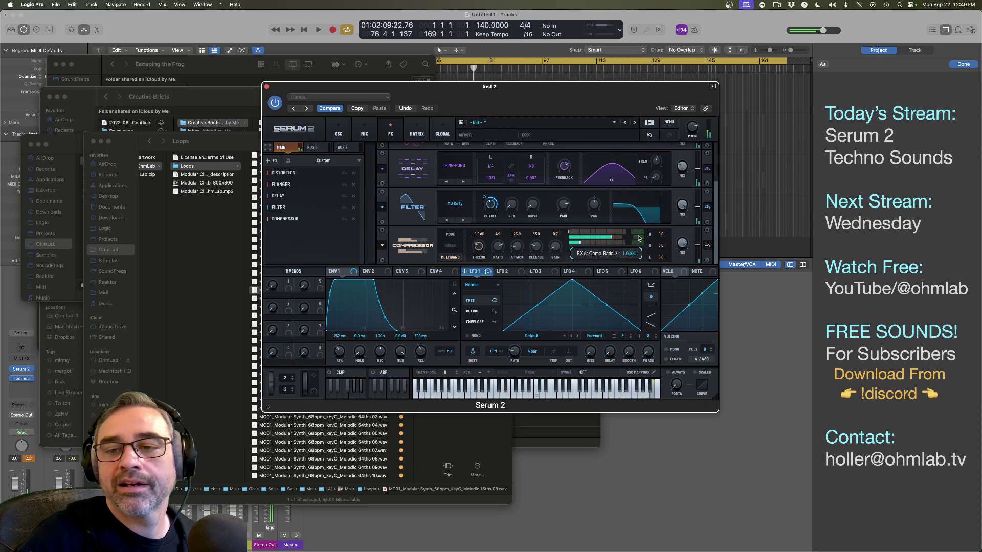
mouse_move(660, 245)
mouse_down()
mouse_move(662, 237)
mouse_move(663, 264)
mouse_up()
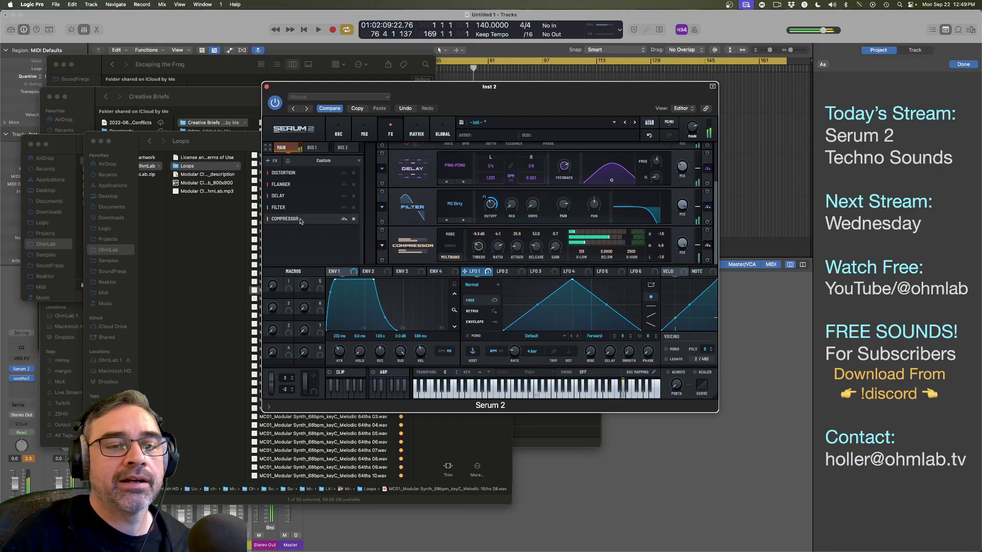
mouse_move(301, 219)
mouse_down()
mouse_move(302, 195)
mouse_move(305, 228)
mouse_up()
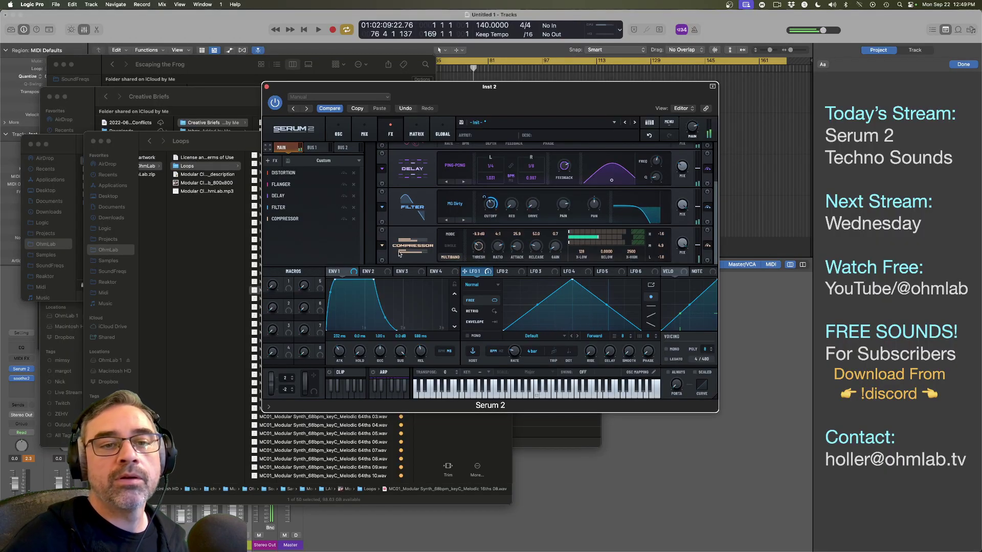
Step: Add a second Filter after the Compressor, set its type to High 12 and adjust its cutoff
click(268, 161)
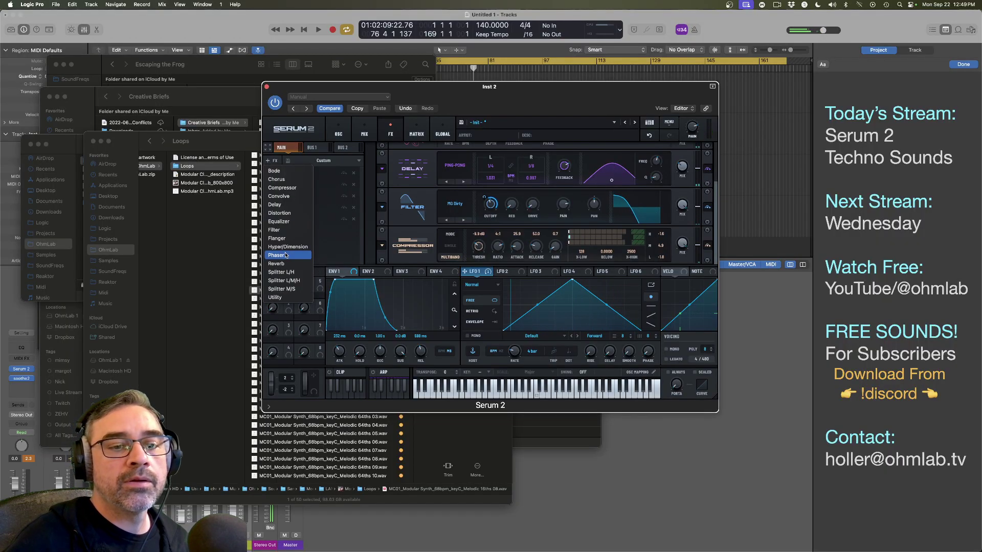
click(277, 230)
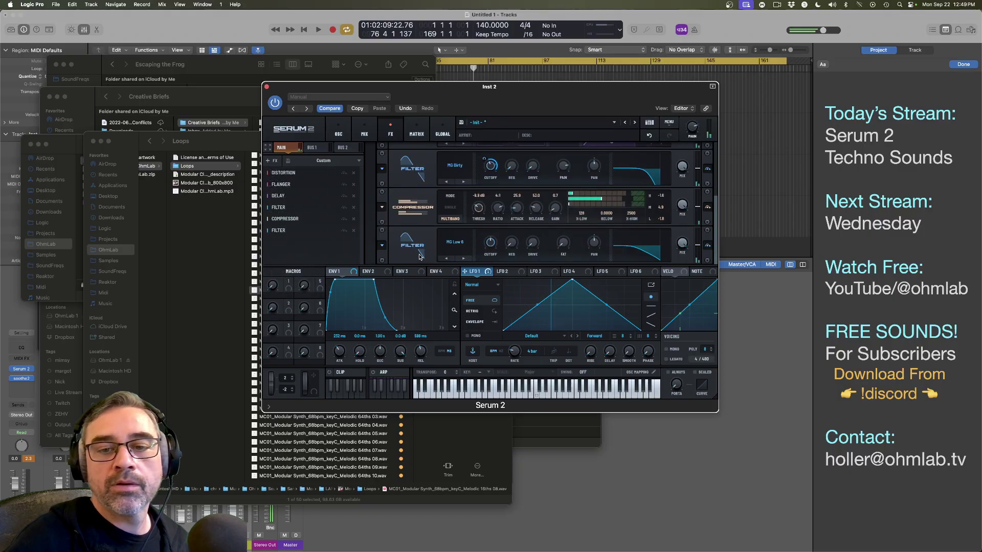
click(458, 246)
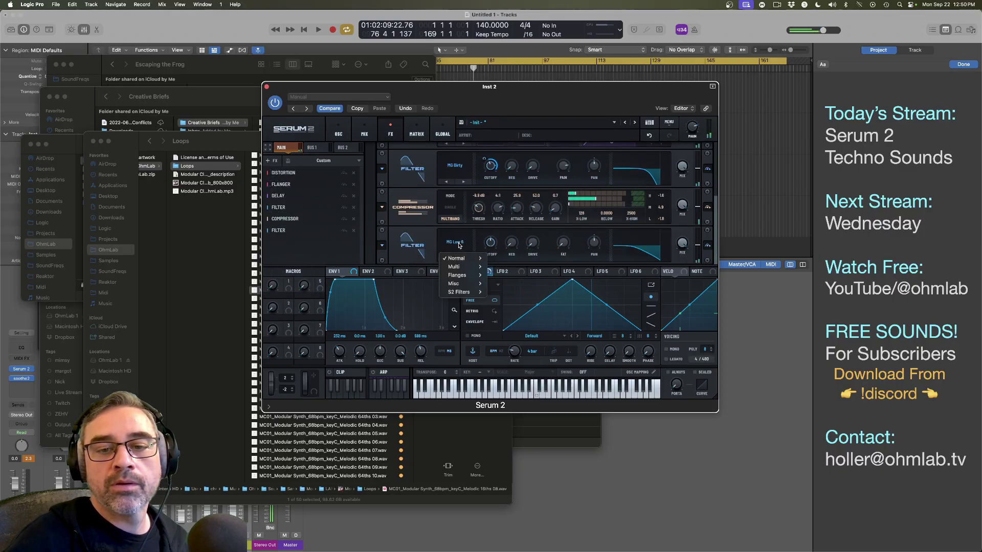
mouse_move(463, 258)
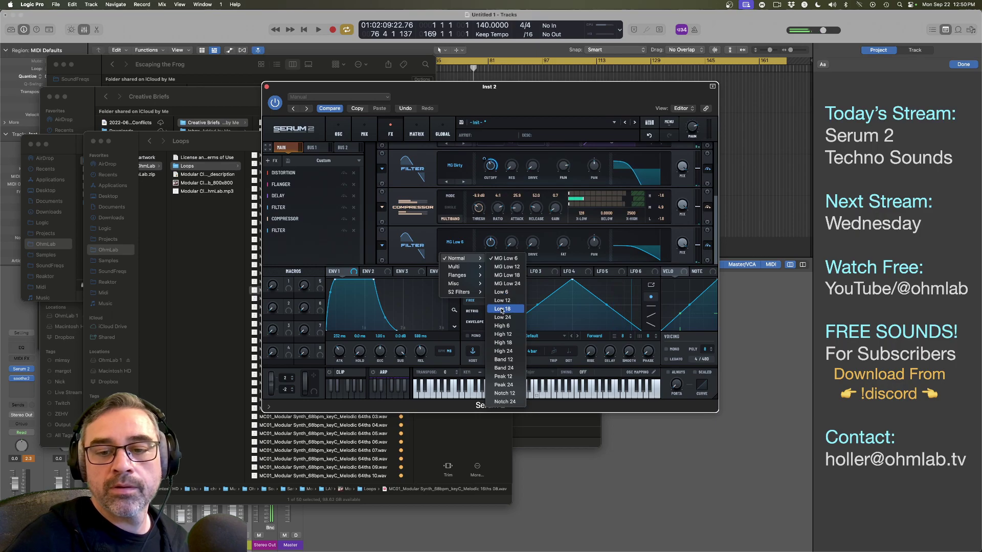
click(502, 334)
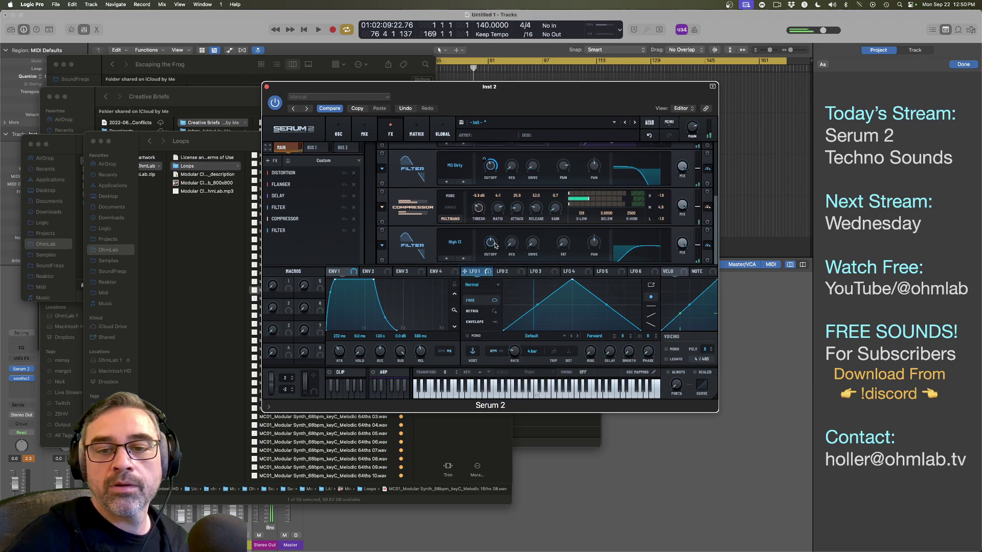
drag(494, 245, 492, 245)
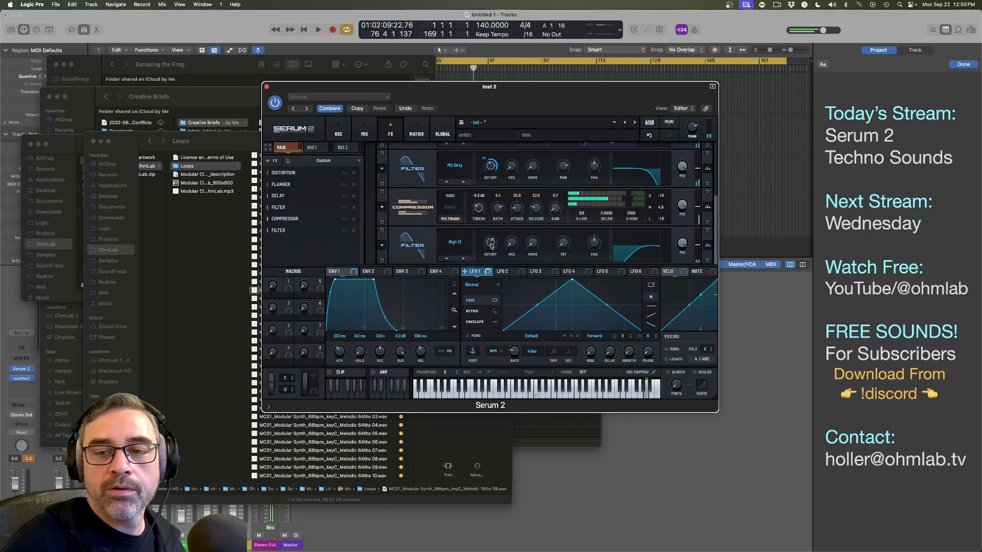
mouse_move(492, 247)
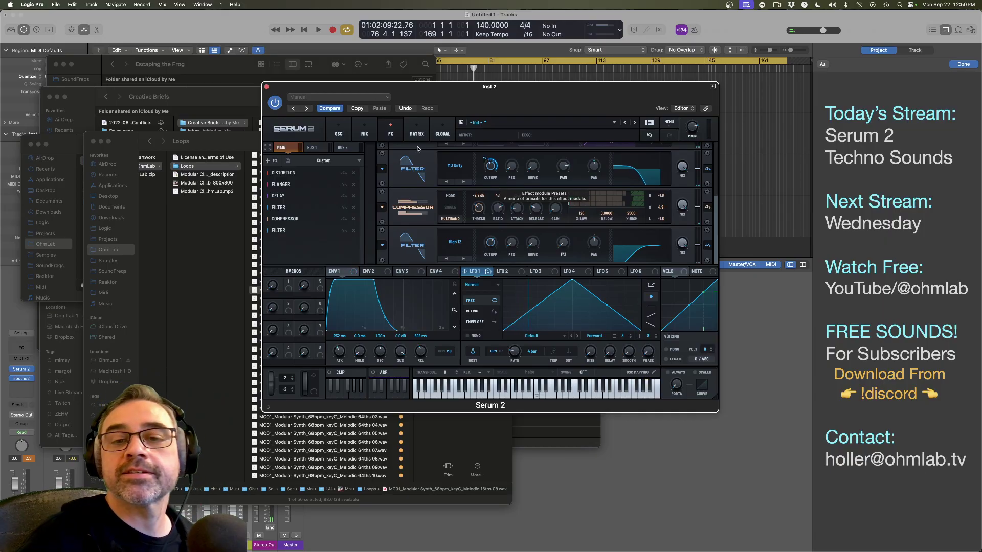
Step: Adjust the MG Dirty filter's mix and the drive of the filter beside the oscillators
drag(682, 169, 683, 190)
click(338, 130)
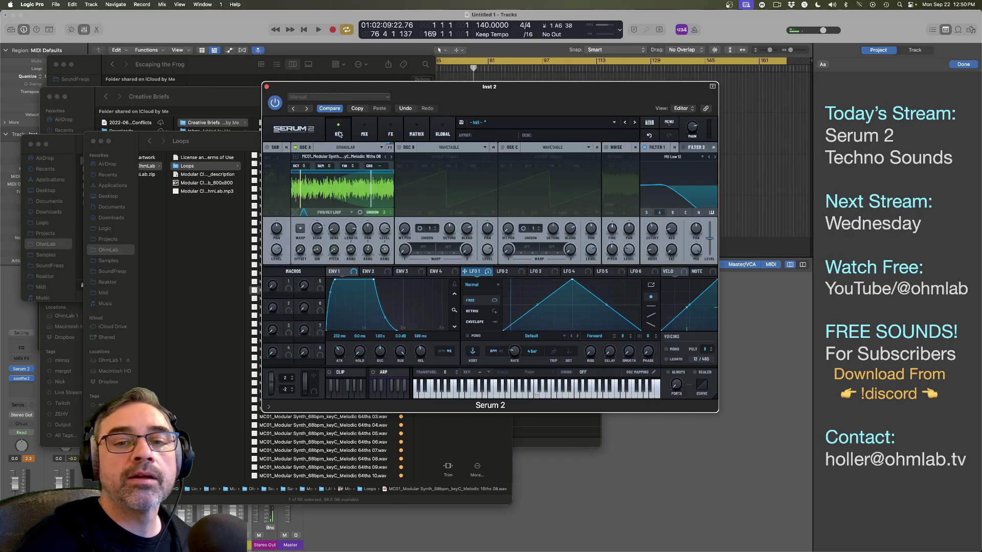
drag(656, 249, 657, 238)
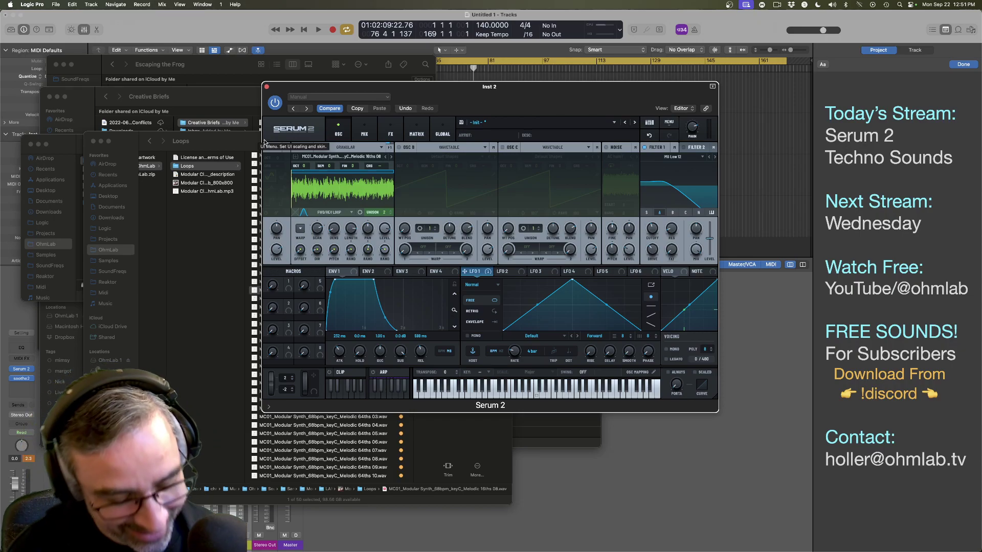
key(super+Tab)
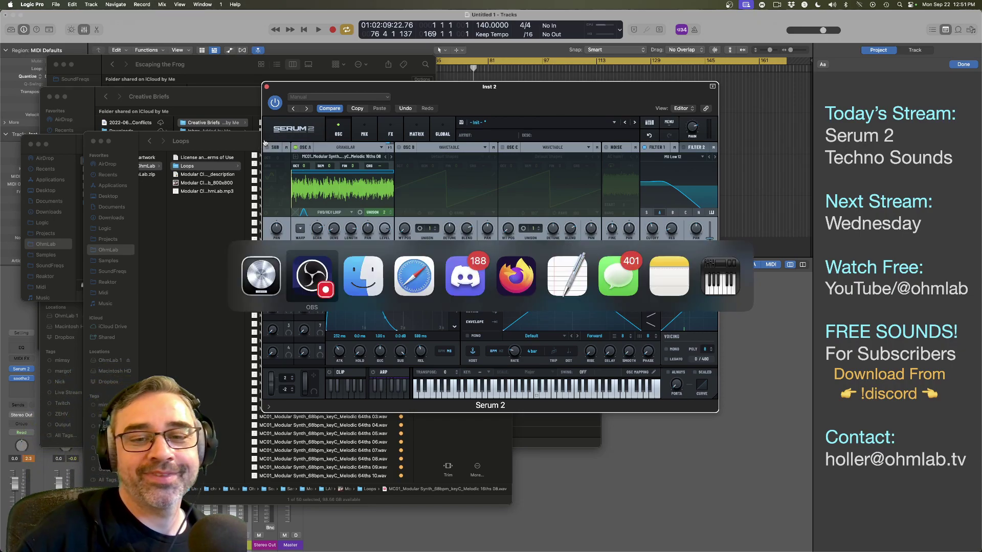
Step: Switch to Finder, open a new window and browse to the Audio Logos folder inside Logic > AJ
click(346, 274)
key(super+n)
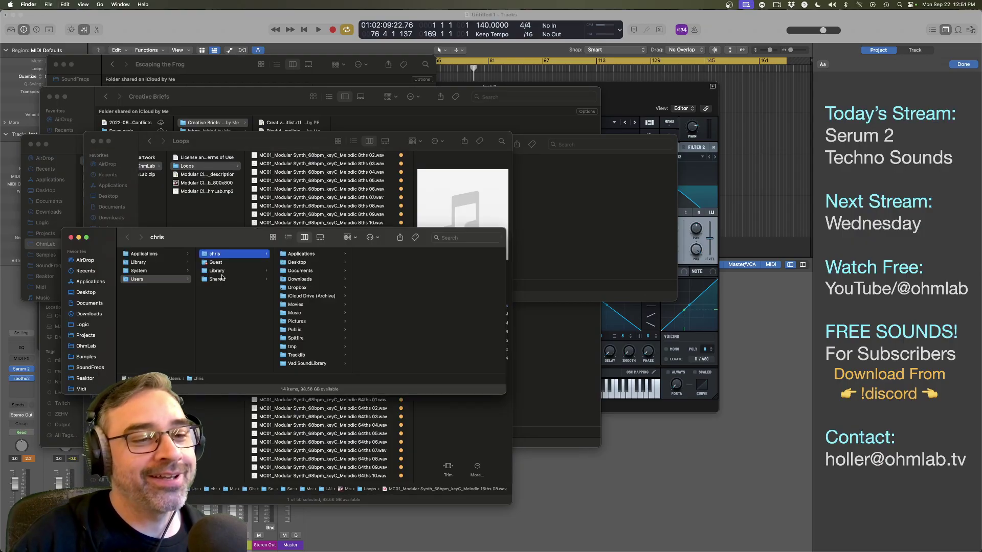
click(84, 325)
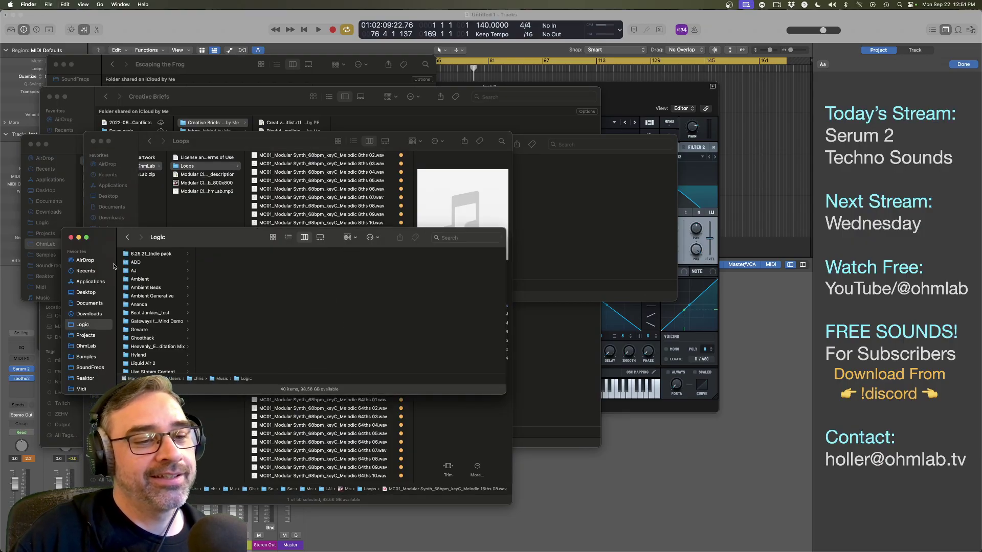
click(137, 271)
click(222, 262)
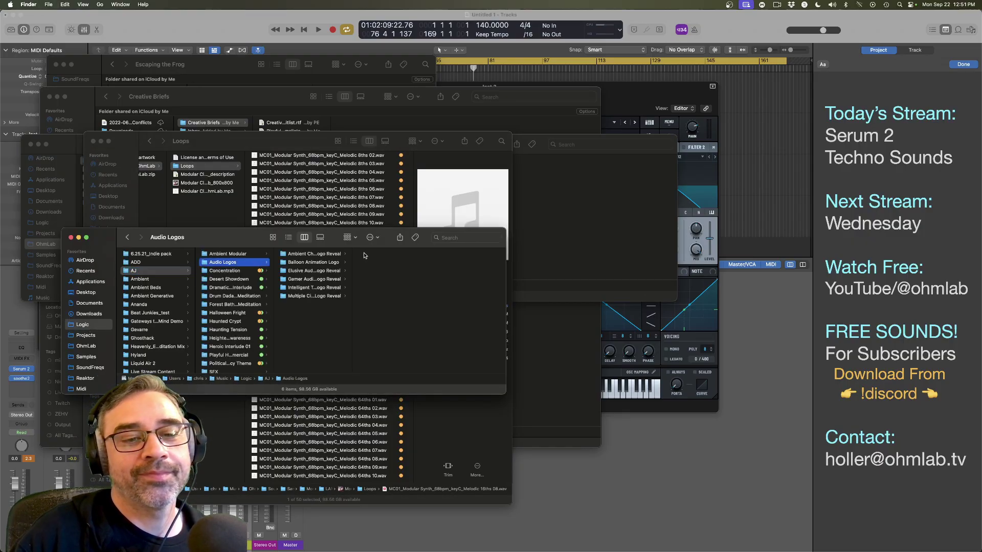
Step: Preview OhmLab_Ambient-Chill-Audio-Logo-Reveal.wav from the Ambient Chill Audio Logo Reveal project's Bounces folder, then close the preview
click(341, 258)
click(383, 271)
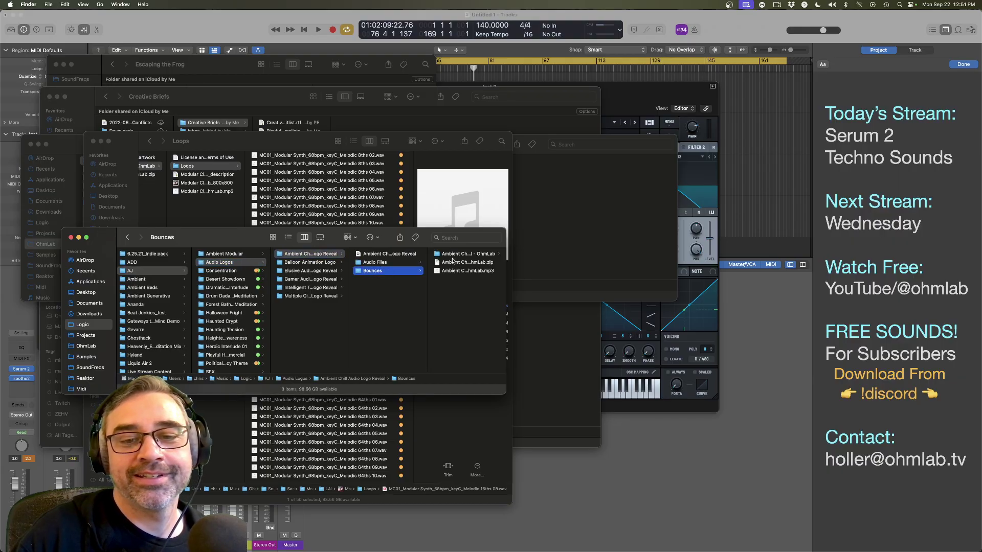
click(453, 254)
click(453, 264)
key(space)
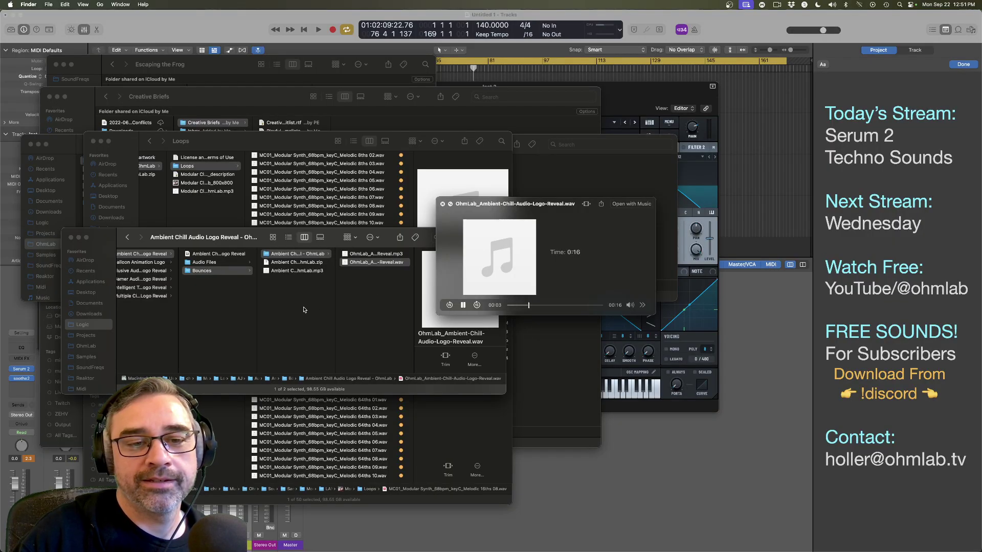
scroll(303, 310, left, 3)
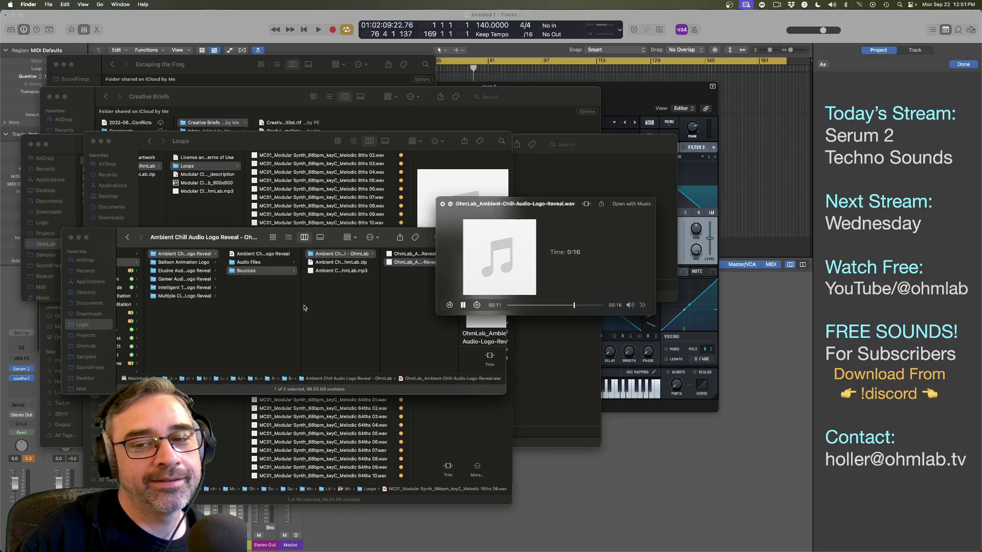
key(space)
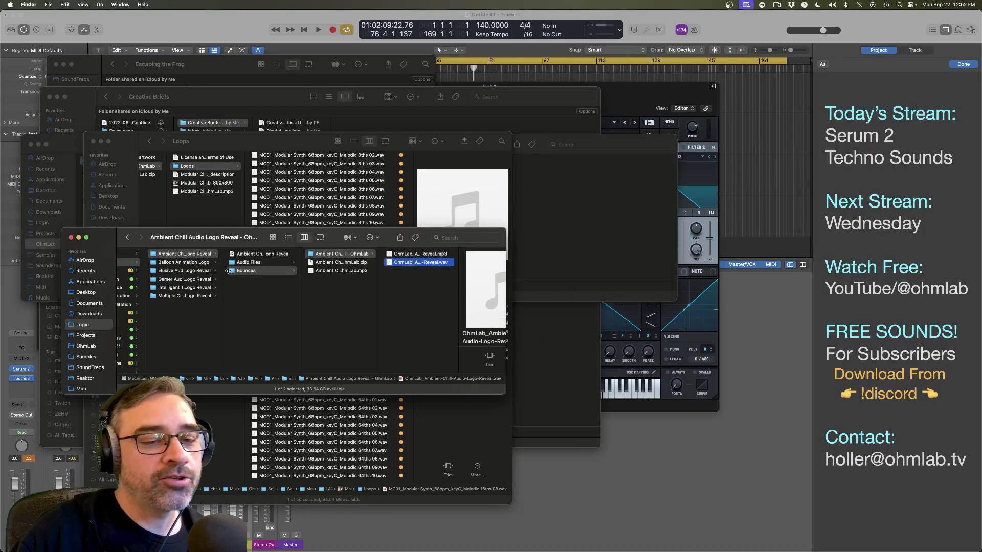
Step: Preview OhmLab_Balloon-Animation-Audio-Logo.wav from the Balloon Animation Logo project's Bounces folder, then close the preview
click(192, 262)
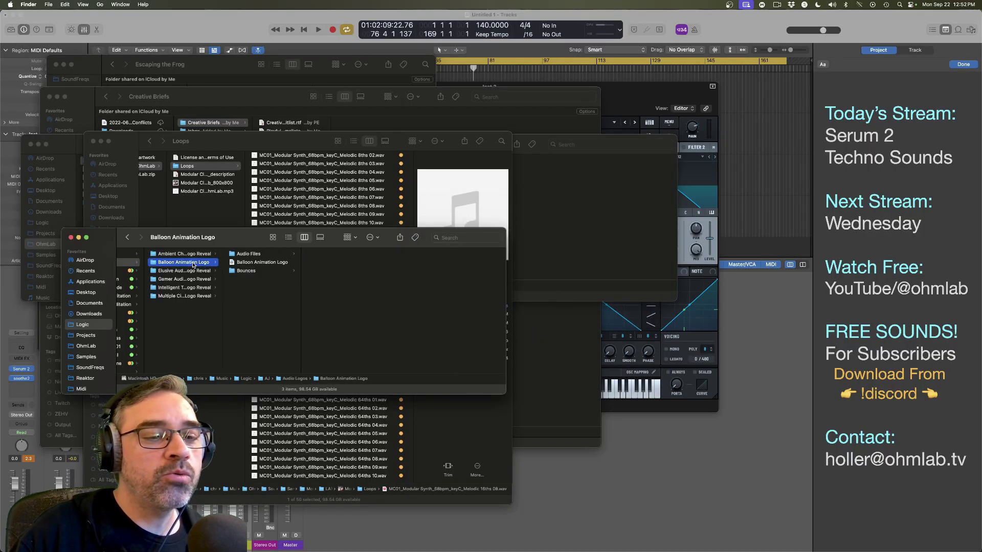
click(265, 271)
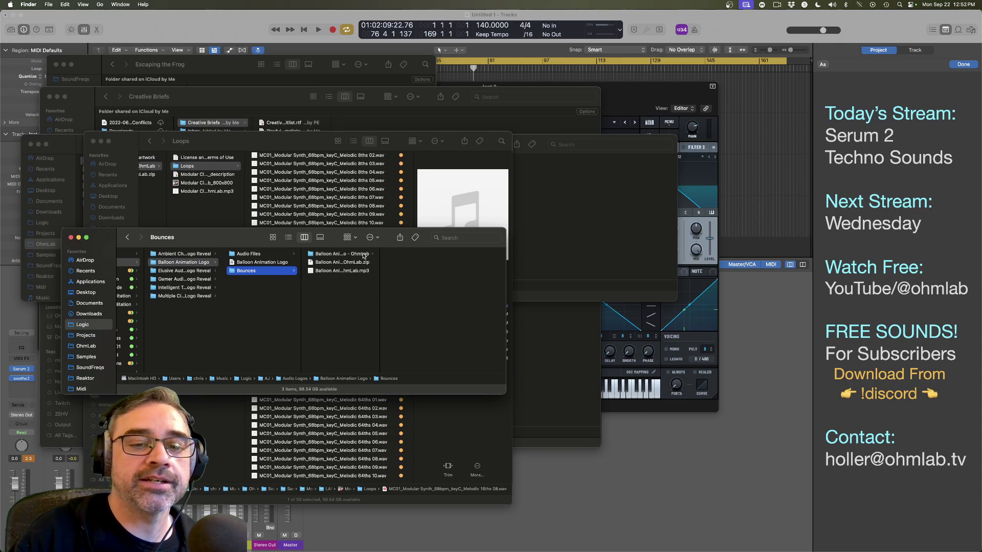
click(364, 254)
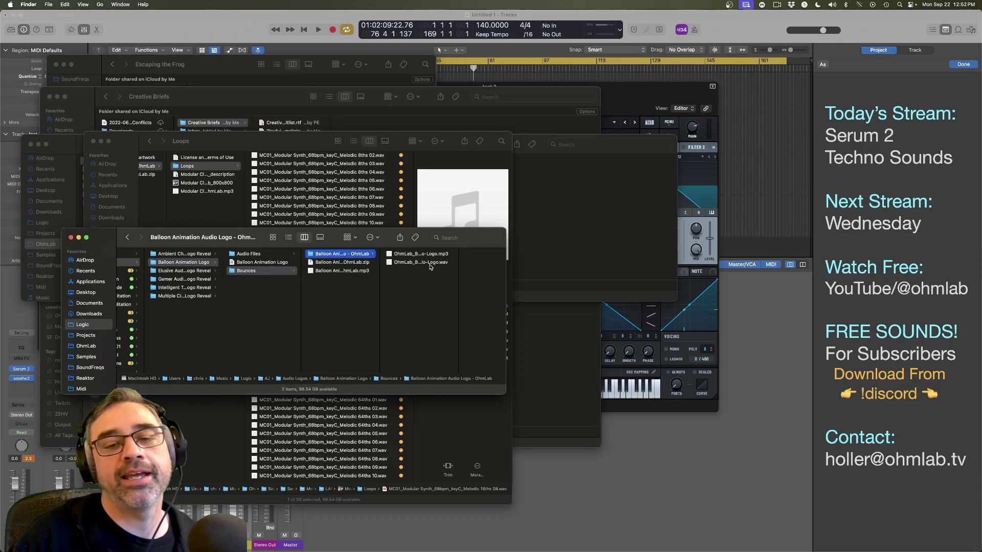
double_click(458, 265)
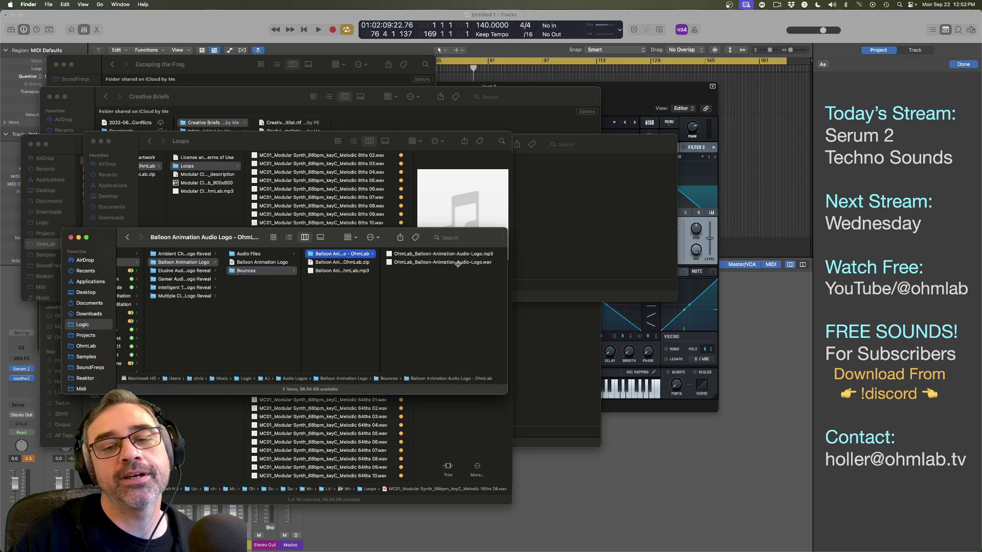
click(430, 262)
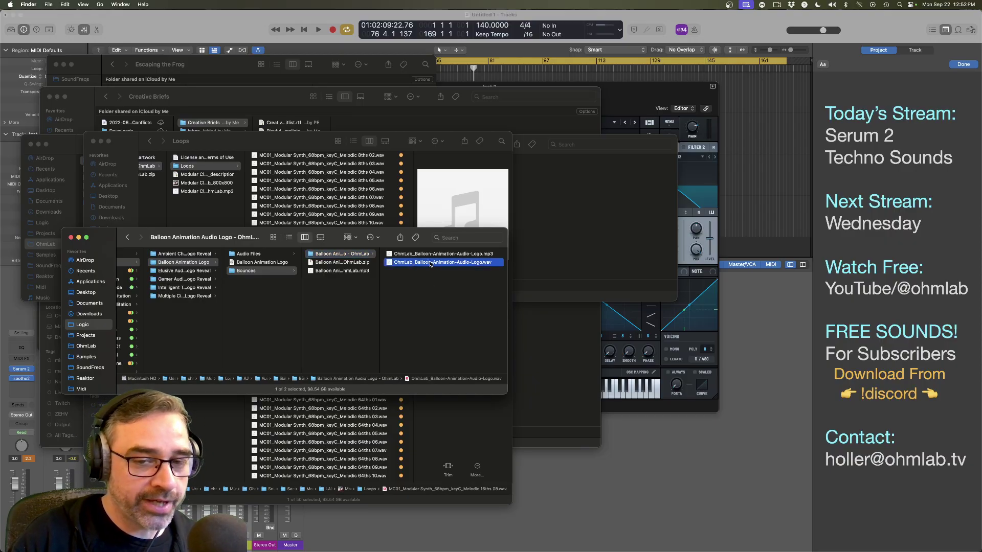
key(space)
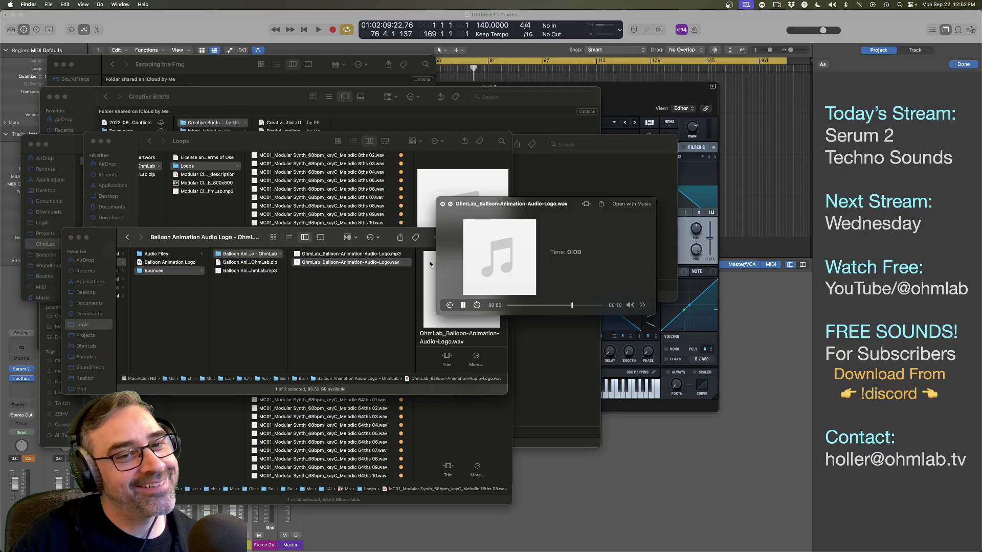
key(space)
Step: Widen the Audio Logos column to fit its full folder names, then enlarge and reposition the Finder window
scroll(357, 302, left, 5)
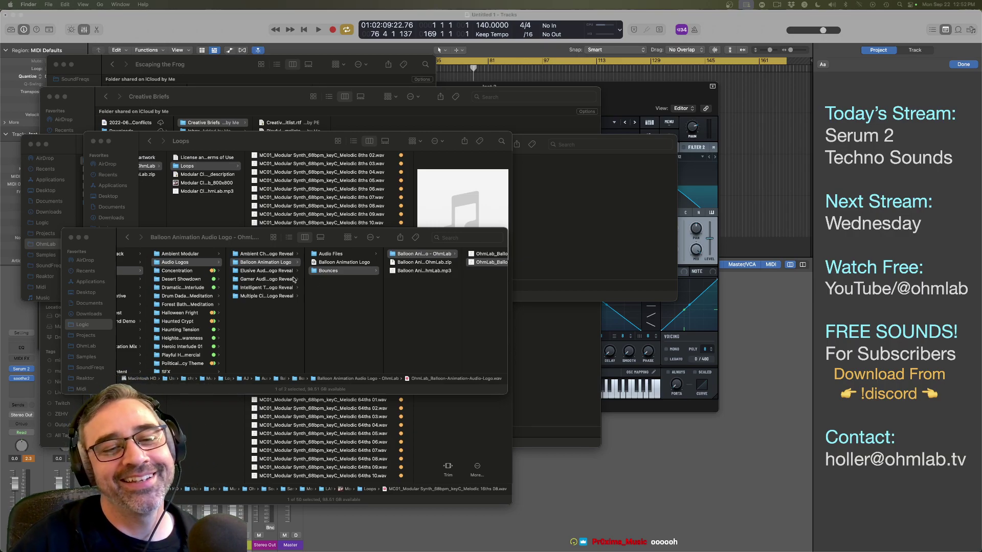
click(295, 277)
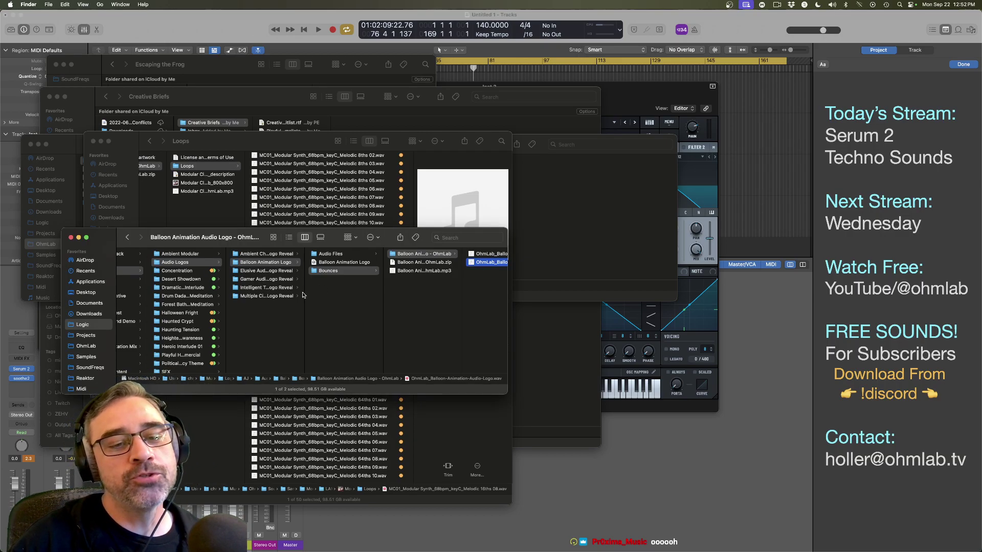
double_click(304, 295)
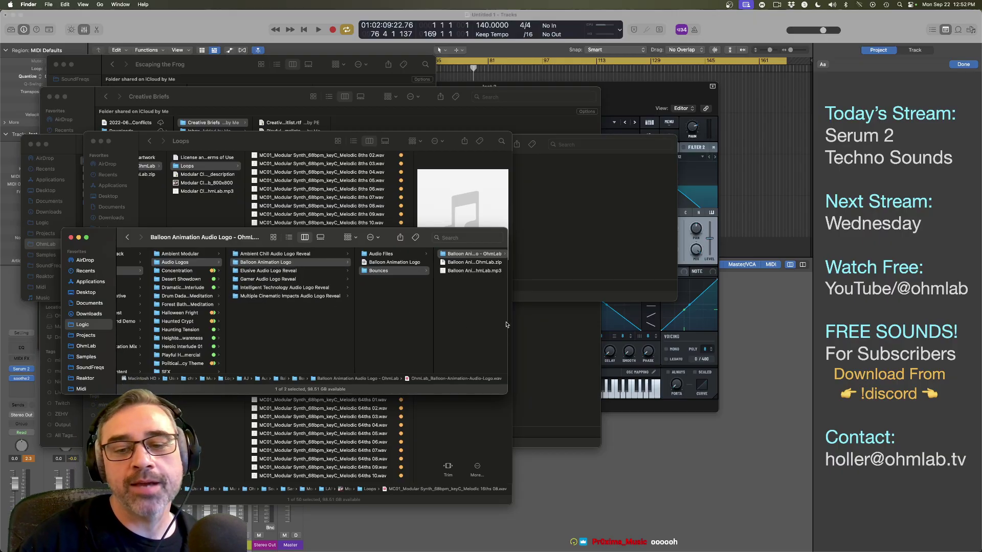
double_click(508, 325)
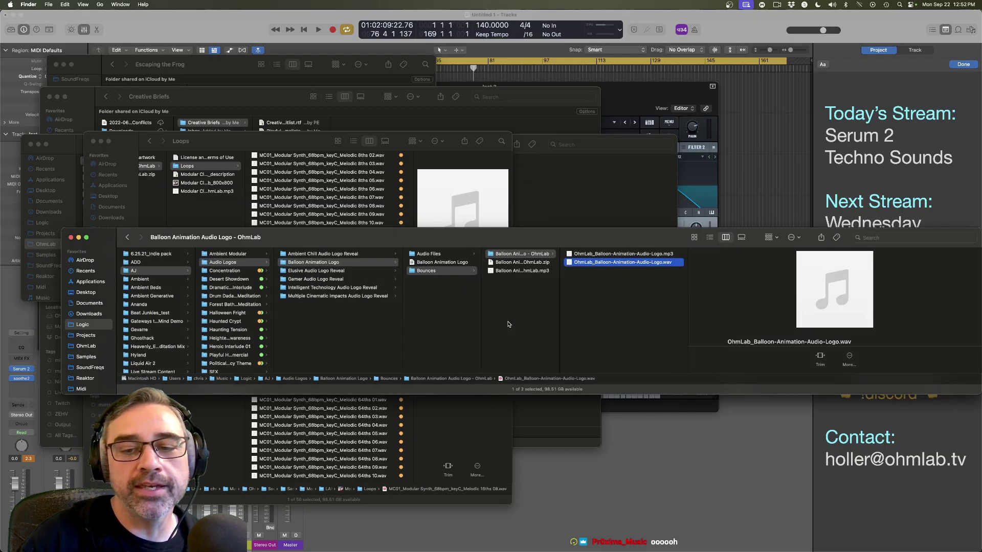
drag(641, 236, 586, 197)
drag(925, 294, 806, 293)
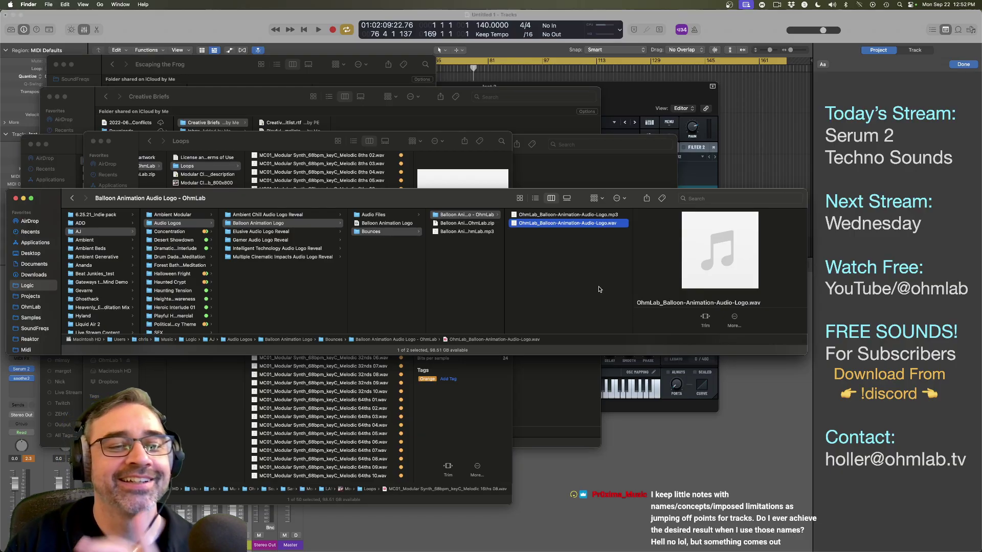
Step: Preview OhmLab_Elusive-Audio-Logo-Reveal.wav from the Elusive Audio Logo Reveal project's Bounces folder, then close the preview
click(336, 232)
click(386, 224)
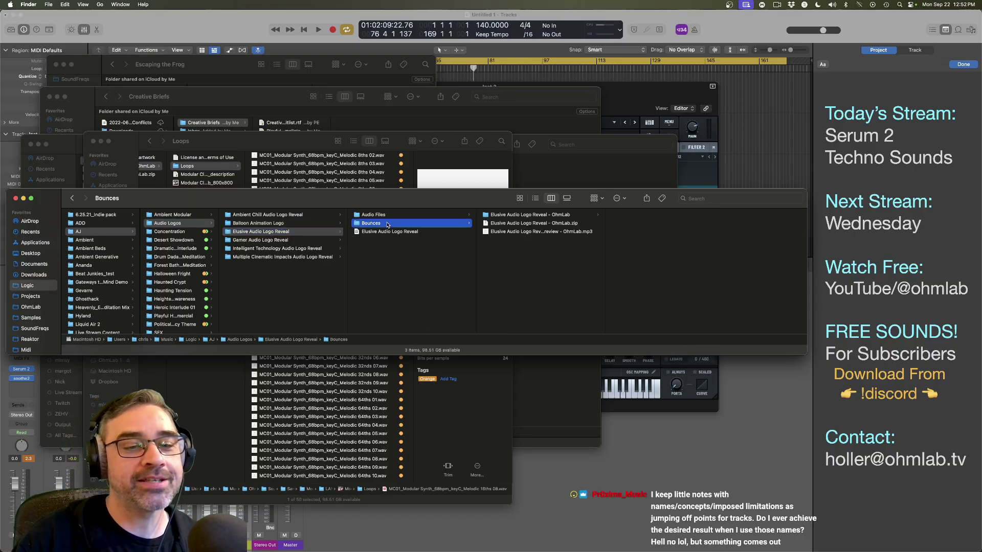
click(562, 216)
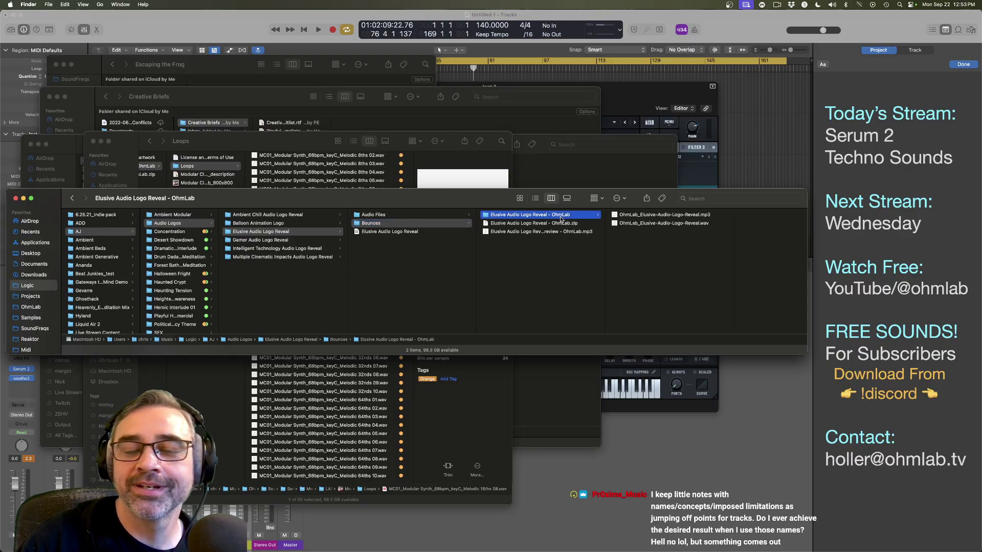
click(660, 223)
key(space)
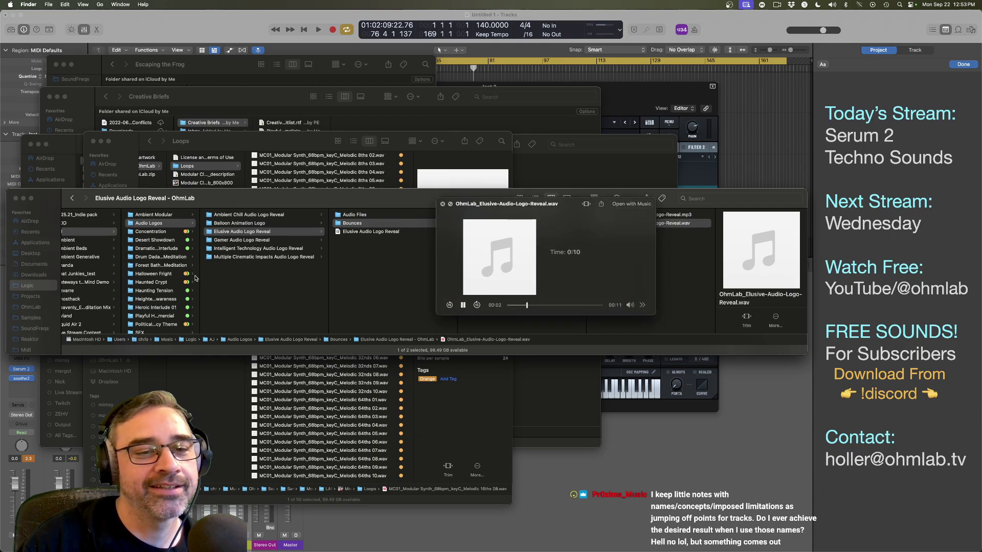
key(space)
Step: Preview OhmLab_Gamer-Audio-Logo-Reveal.wav from the Gamer Audio Logo Reveal project's Bounces folder, then close the preview
click(255, 243)
click(381, 225)
click(499, 223)
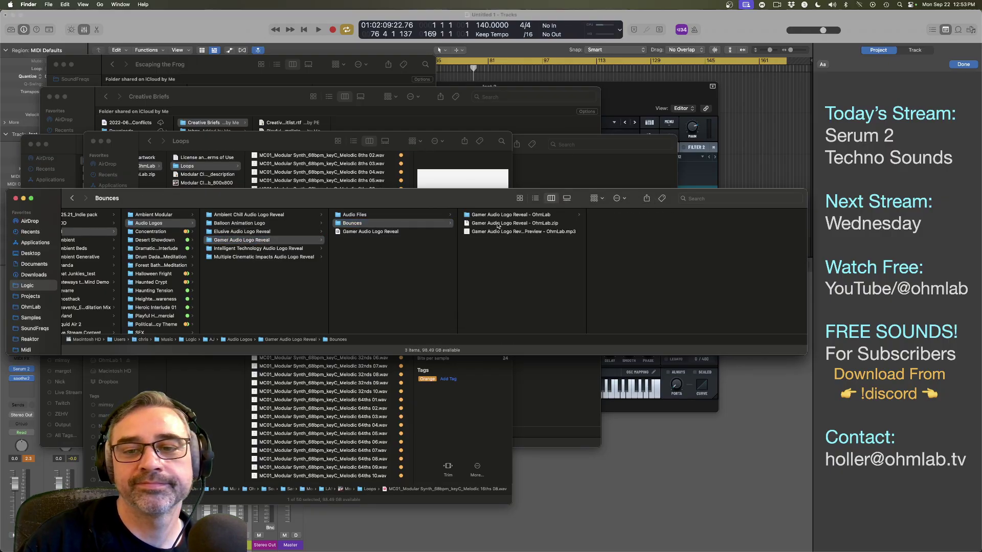
click(498, 215)
click(608, 223)
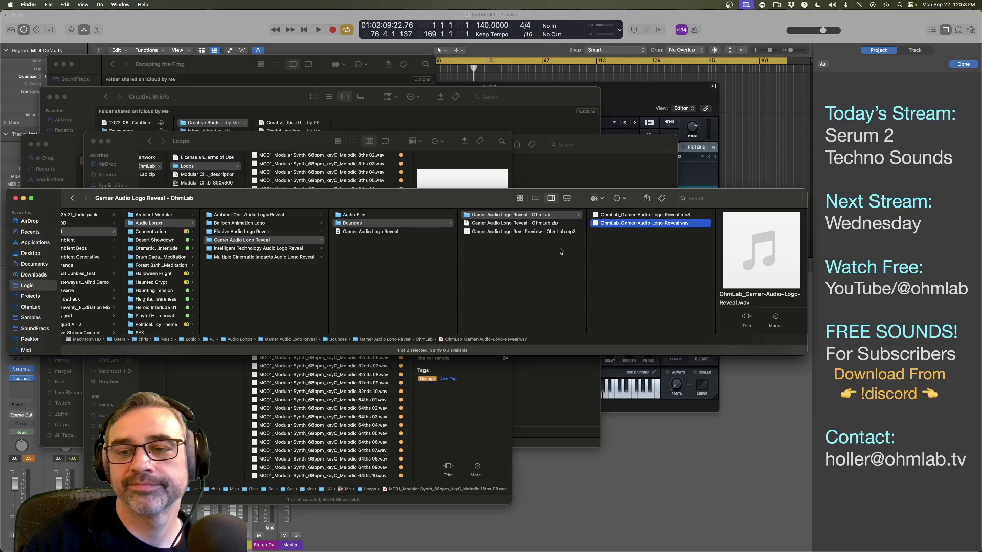
key(space)
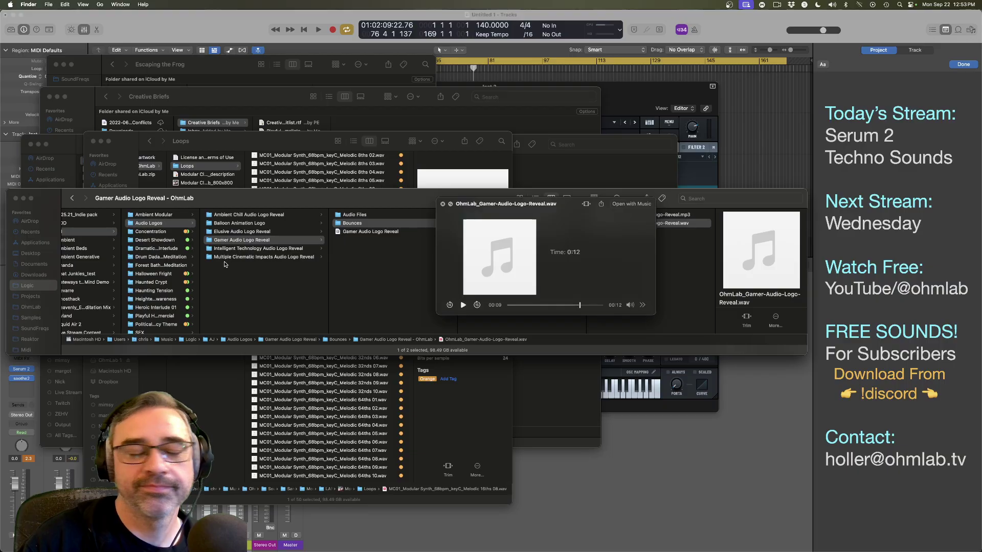
key(space)
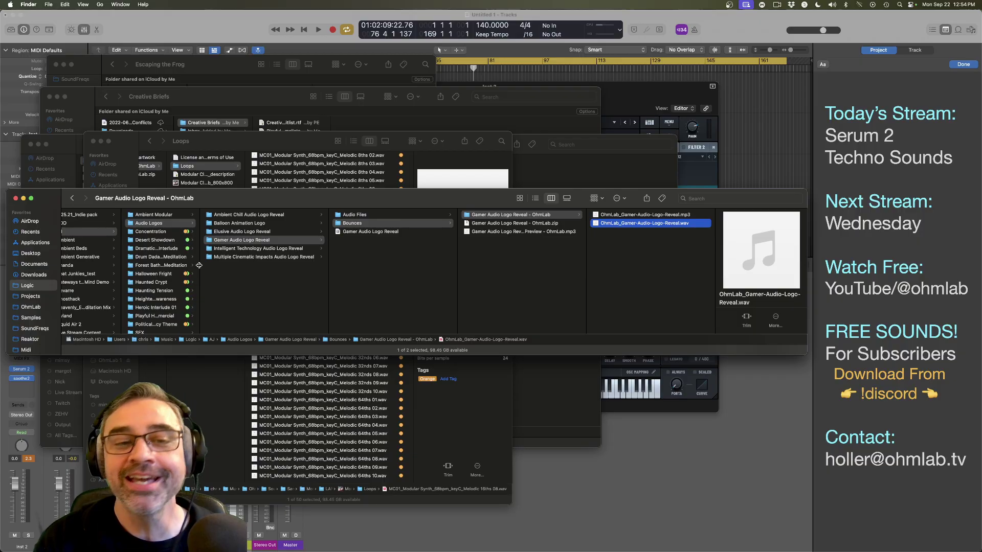
Step: Switch to Firefox and expand the full description of the Sacred sample pack on the OhmLab Sounds page
key(super+Tab)
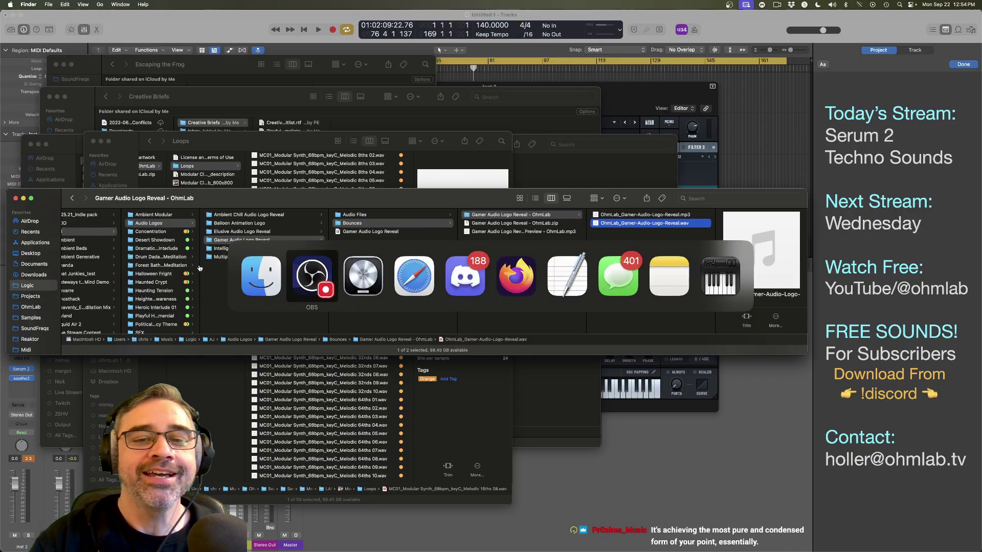
click(522, 276)
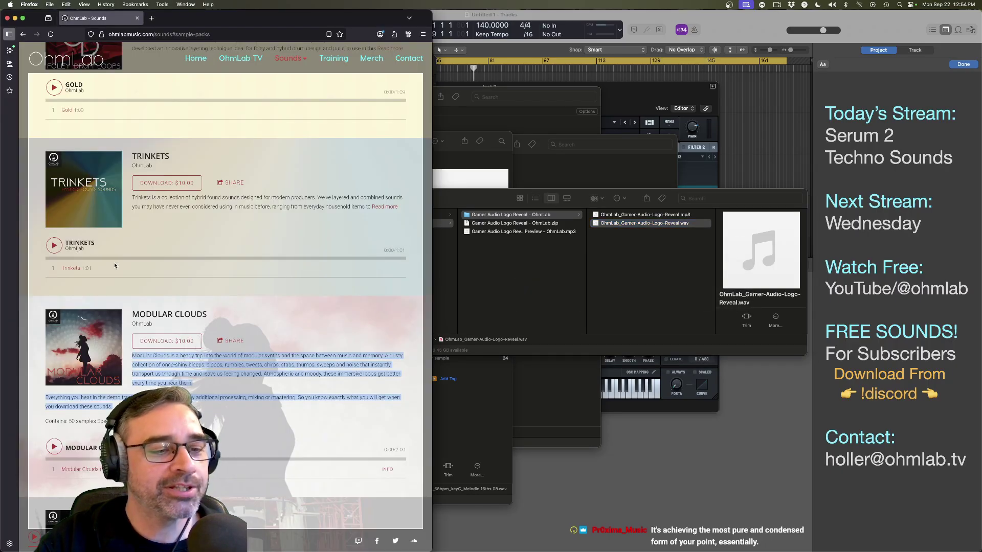
scroll(216, 311, up, 15)
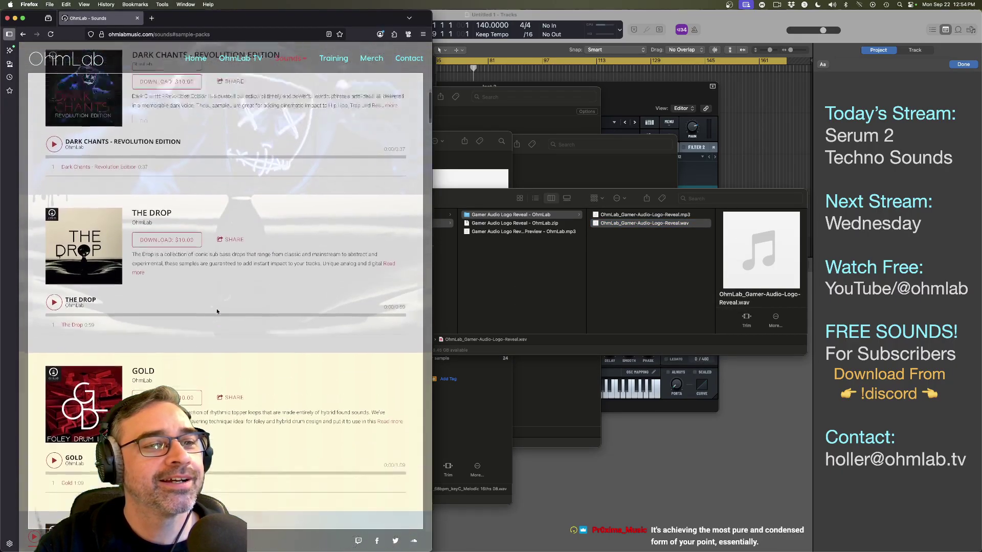
scroll(217, 311, up, 5)
scroll(217, 311, down, 20)
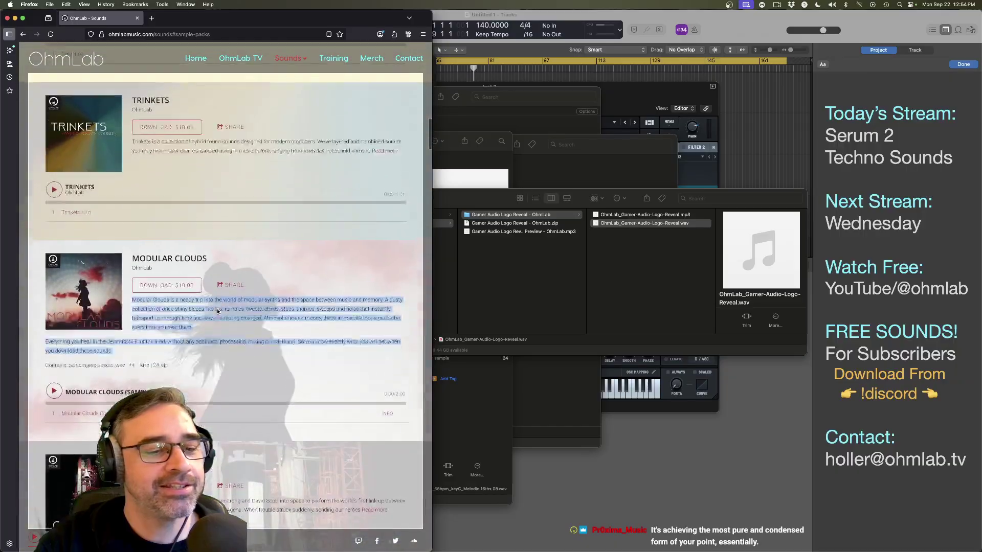
scroll(217, 311, down, 5)
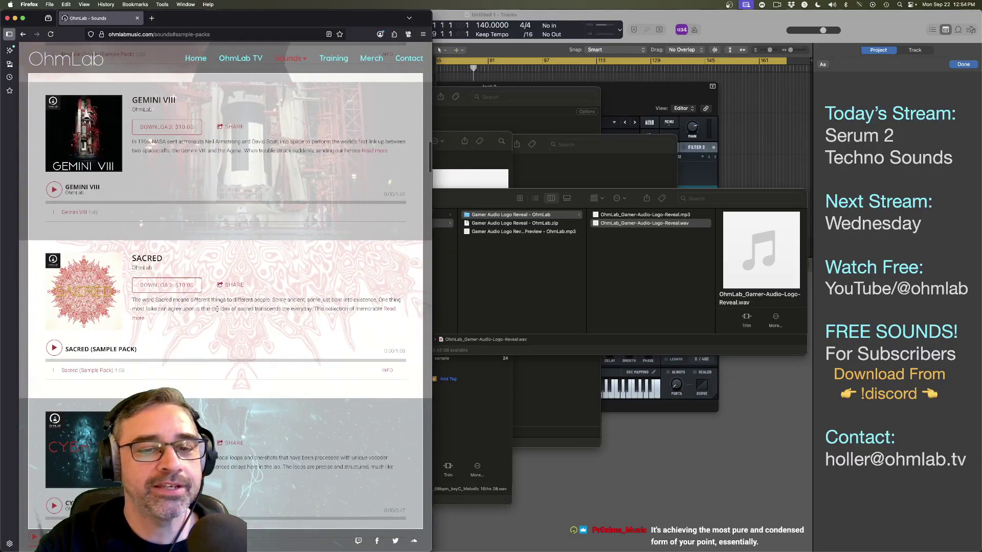
click(137, 318)
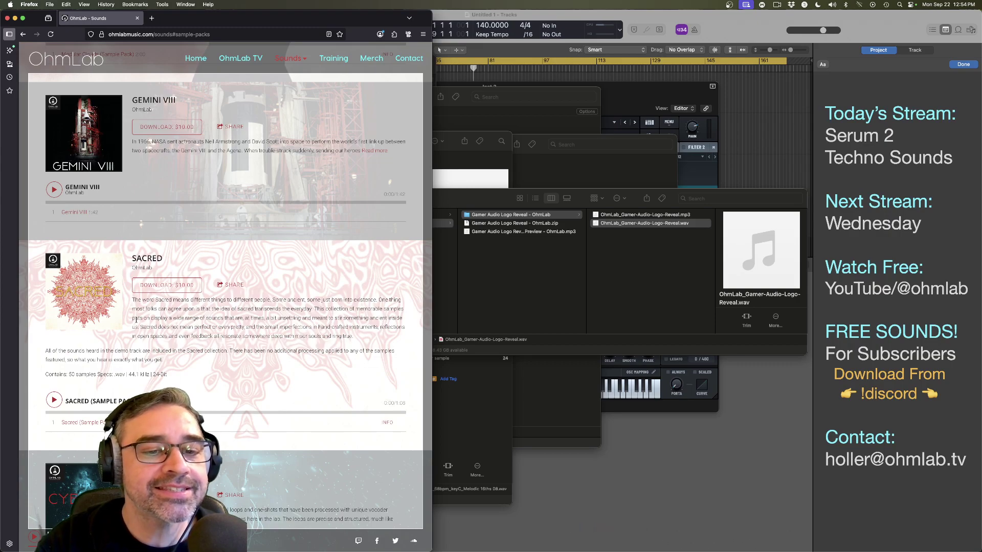
Step: Expand the full description of the Lost in the Æther sample pack farther down the page
scroll(136, 319, down, 10)
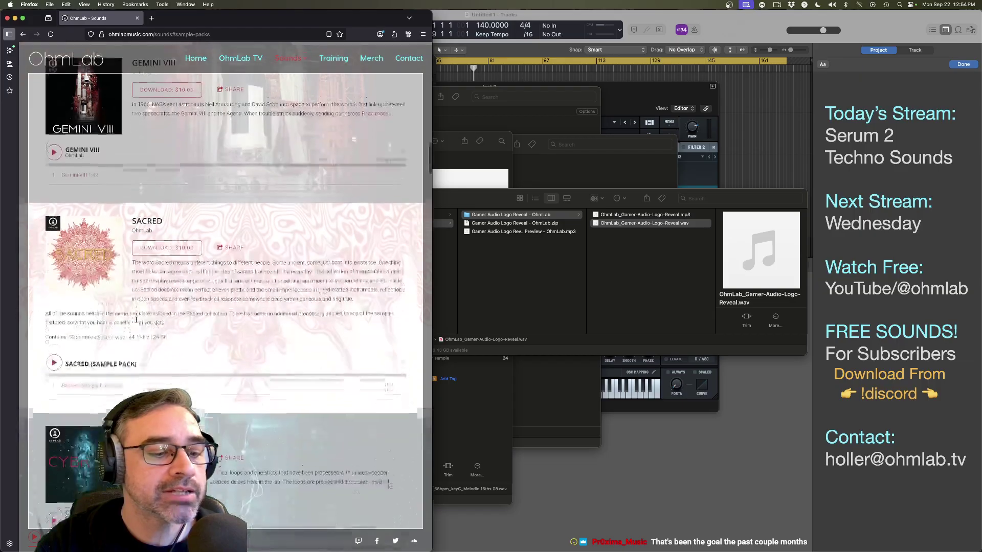
scroll(136, 319, down, 15)
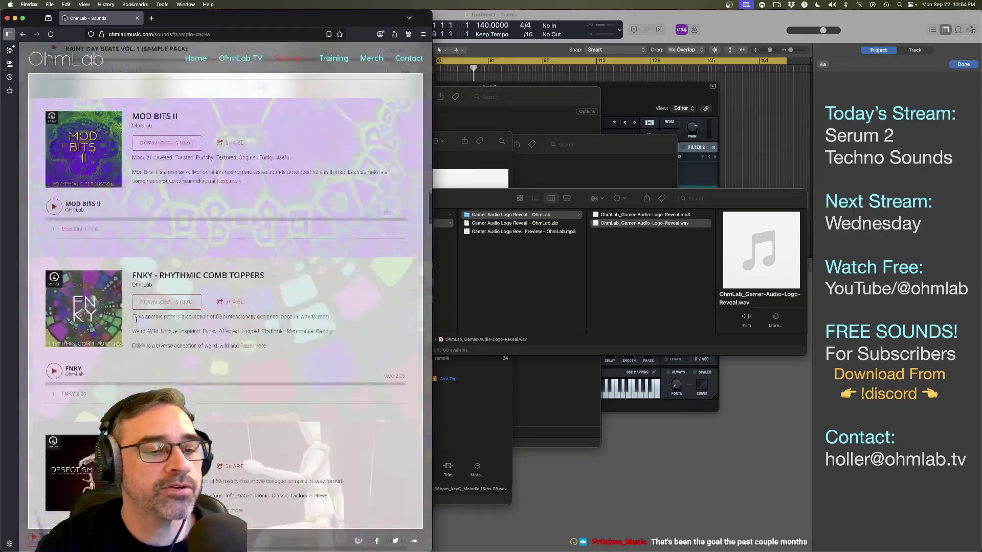
scroll(136, 321, down, 15)
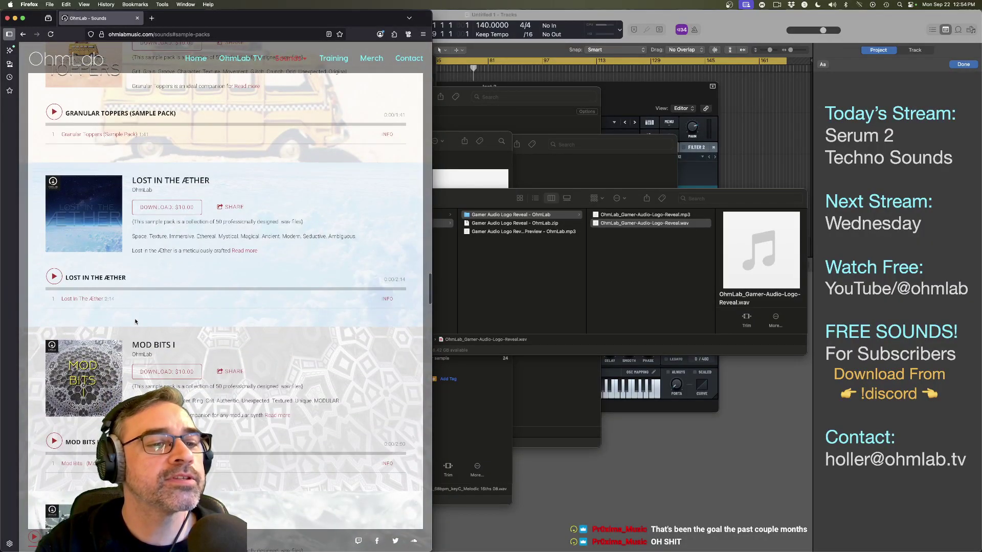
click(246, 250)
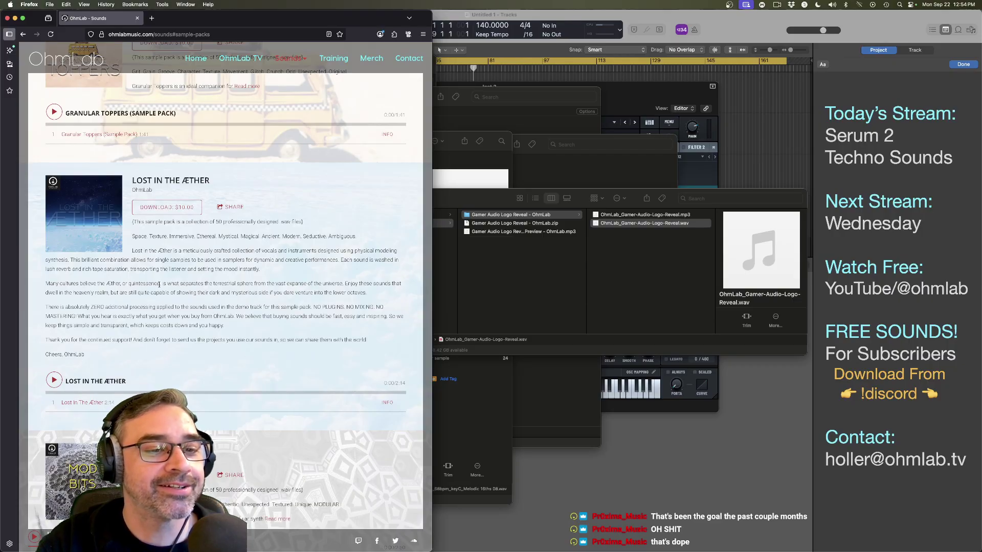
Step: Highlight the word "quintessence" in the Lost in the Æther sample pack description
drag(160, 284, 128, 284)
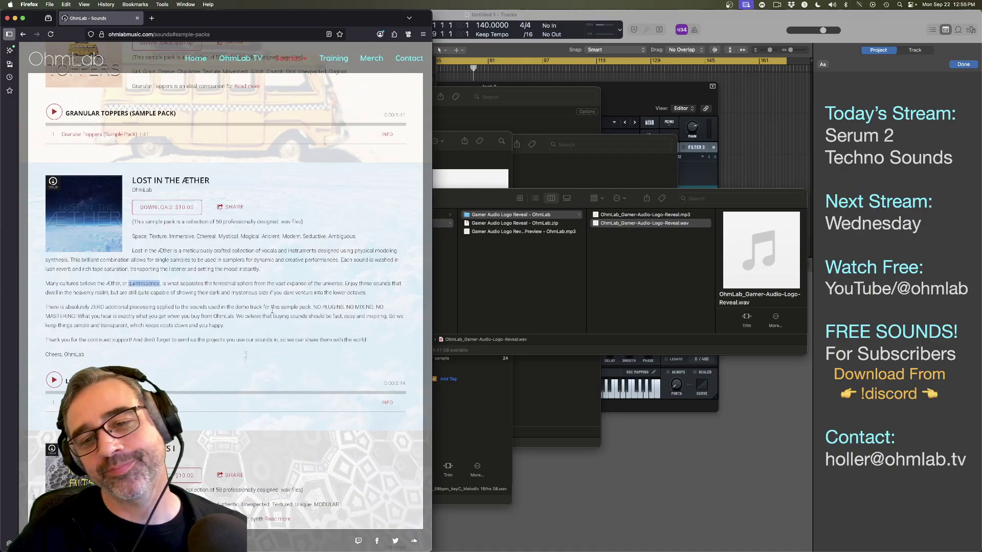
scroll(272, 309, up, 1)
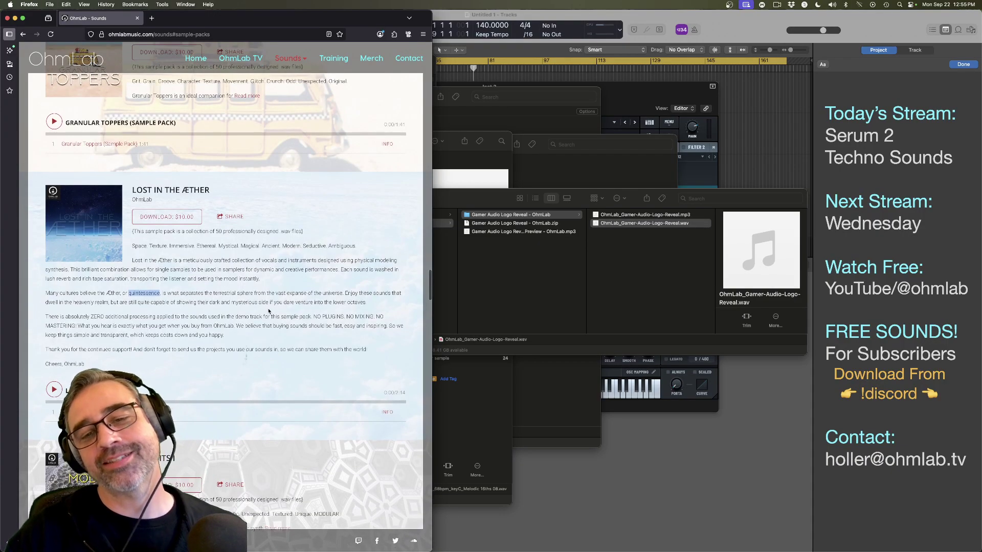
Step: Switch back to Logic Pro with the Serum 2 and Tracks windows in front, and start project playback
click(481, 328)
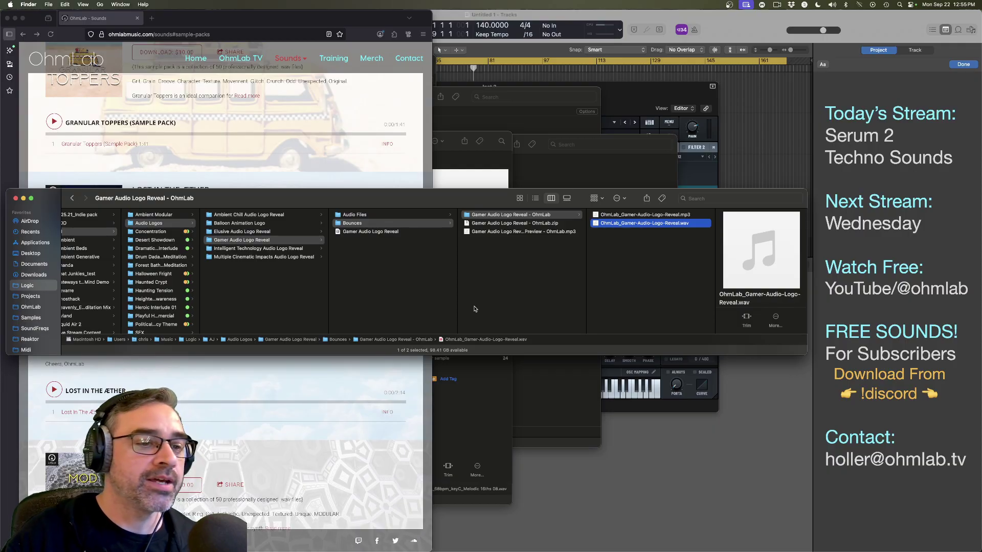
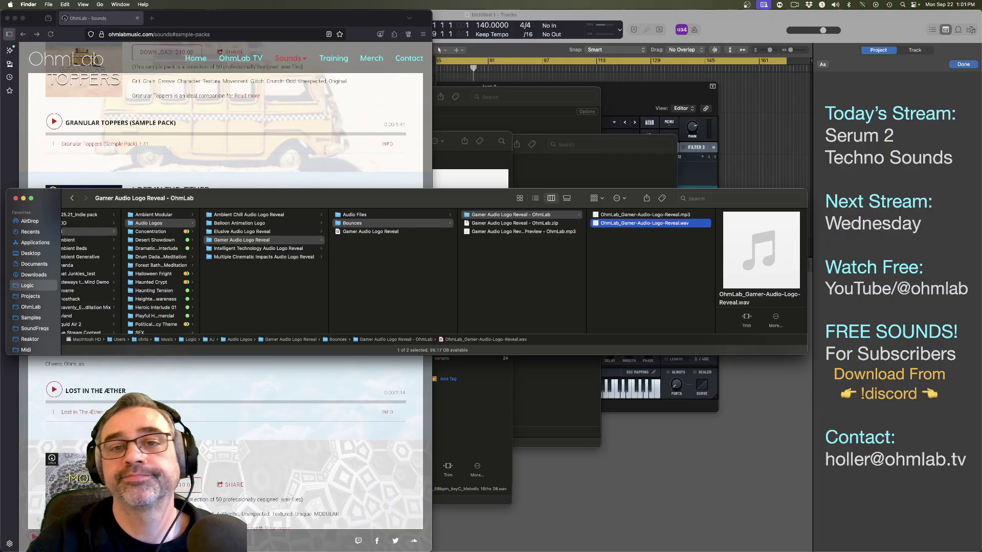
click(639, 108)
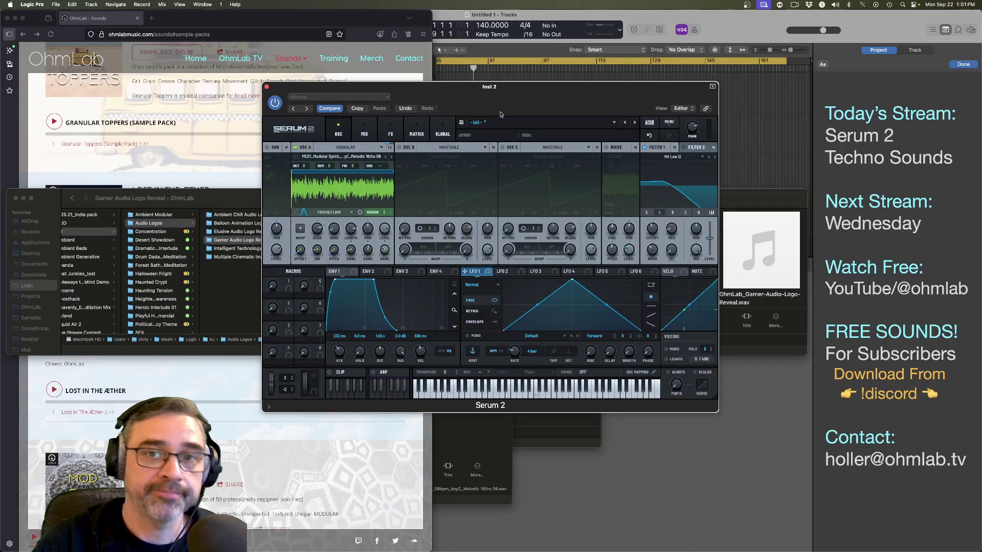
click(501, 70)
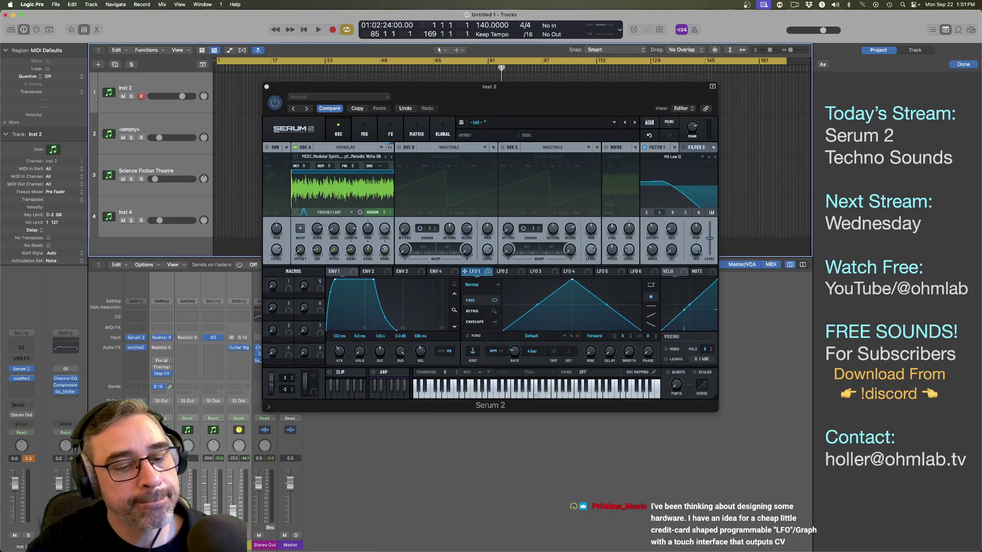
key(space)
Step: Open the Reaktor 6 instrument of the <empty> track and lower the Stereo Out level to -4.1 dB during playback
mouse_move(245, 532)
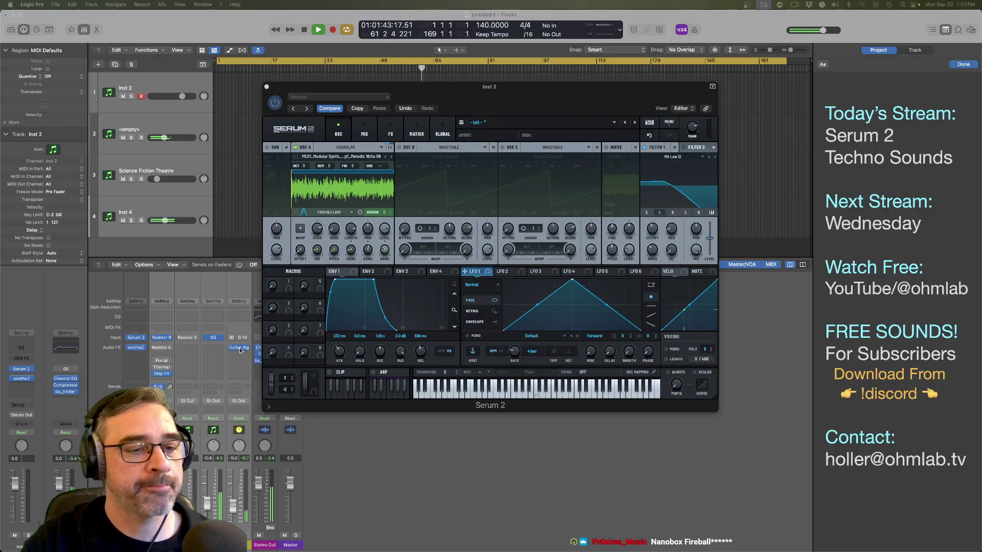
click(165, 340)
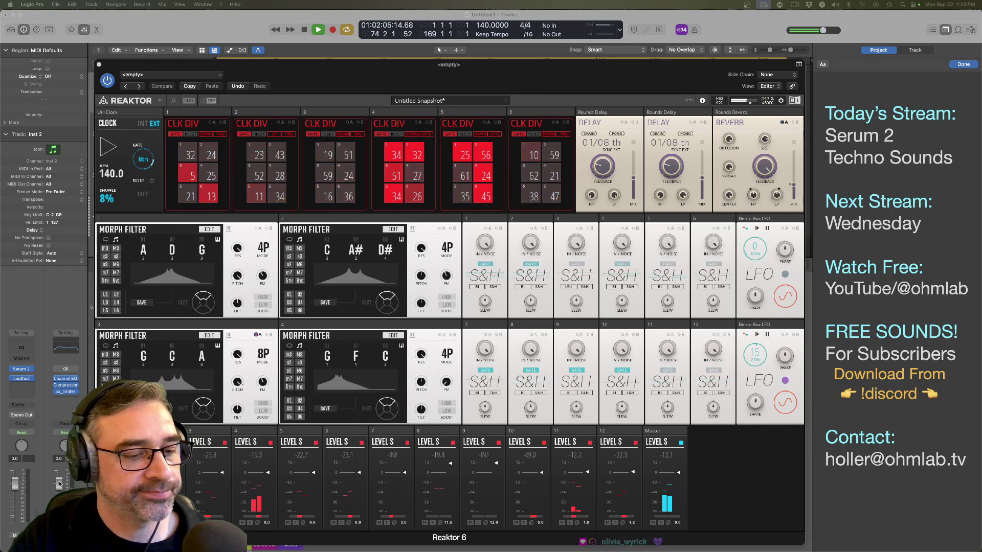
drag(59, 483, 59, 492)
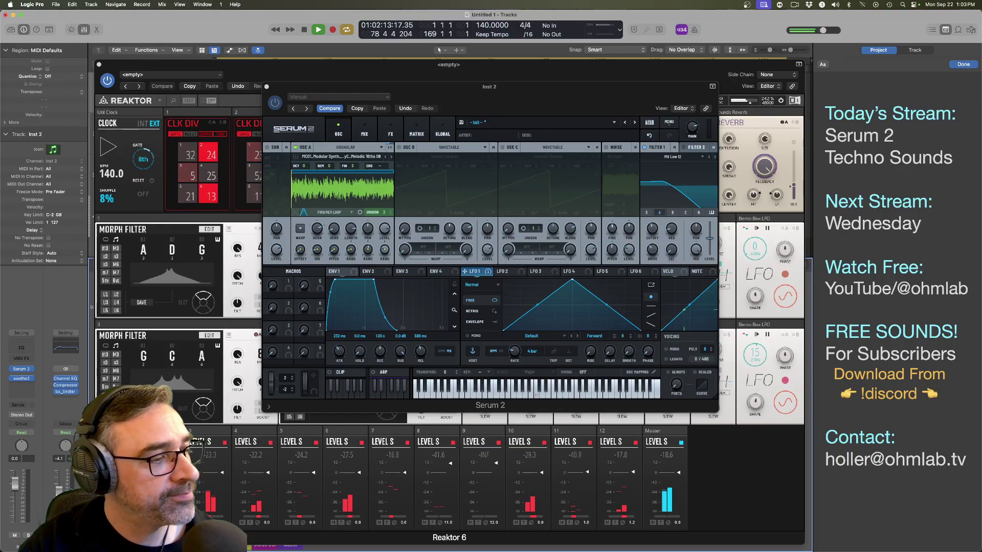
key(super+Tab)
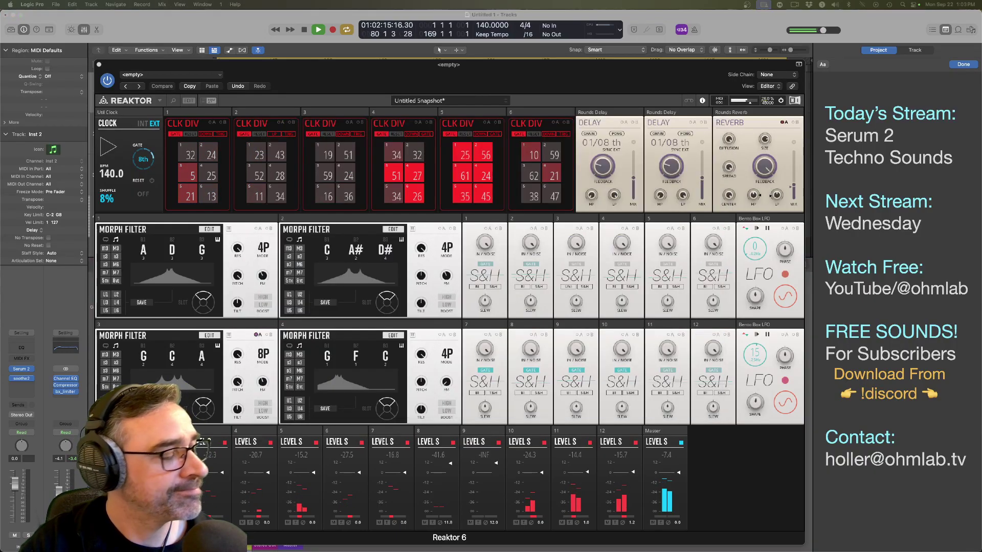